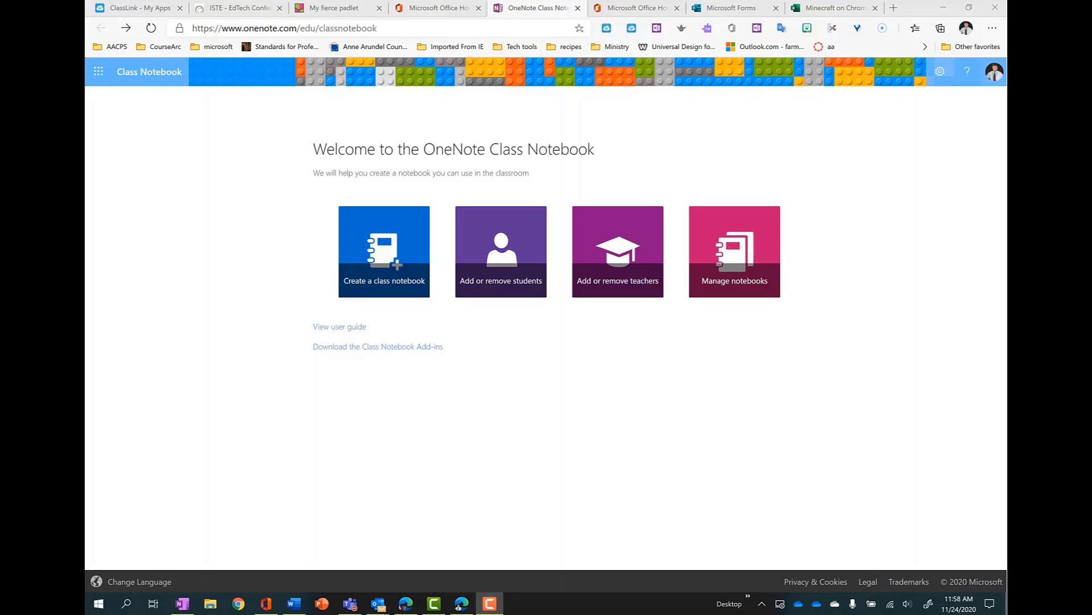
# Step: Switch to Microsoft Teams and open the list of teams
pyautogui.click(350, 603)
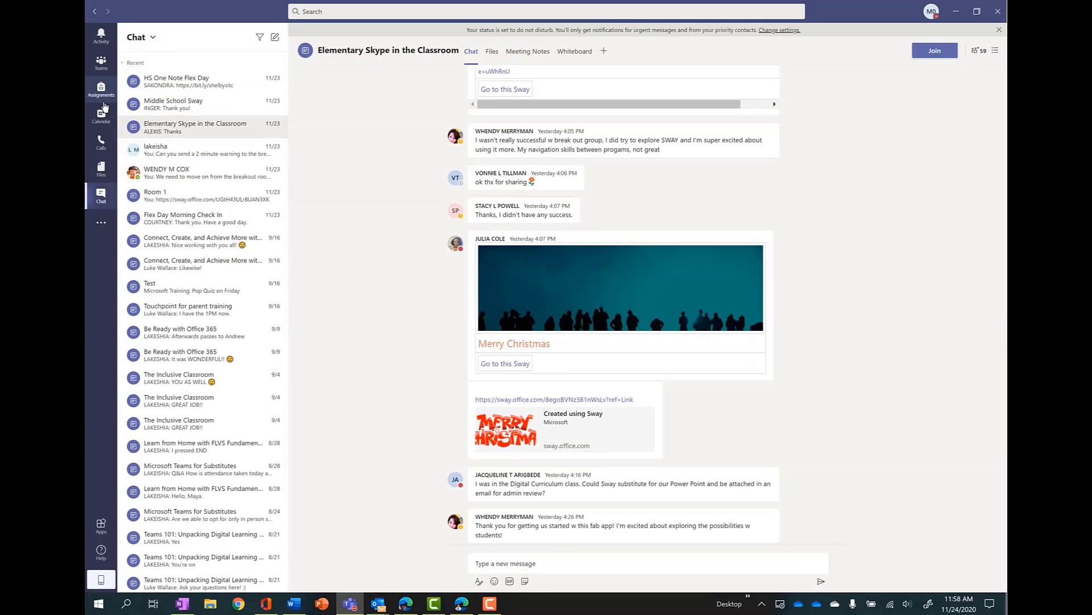
pyautogui.click(101, 63)
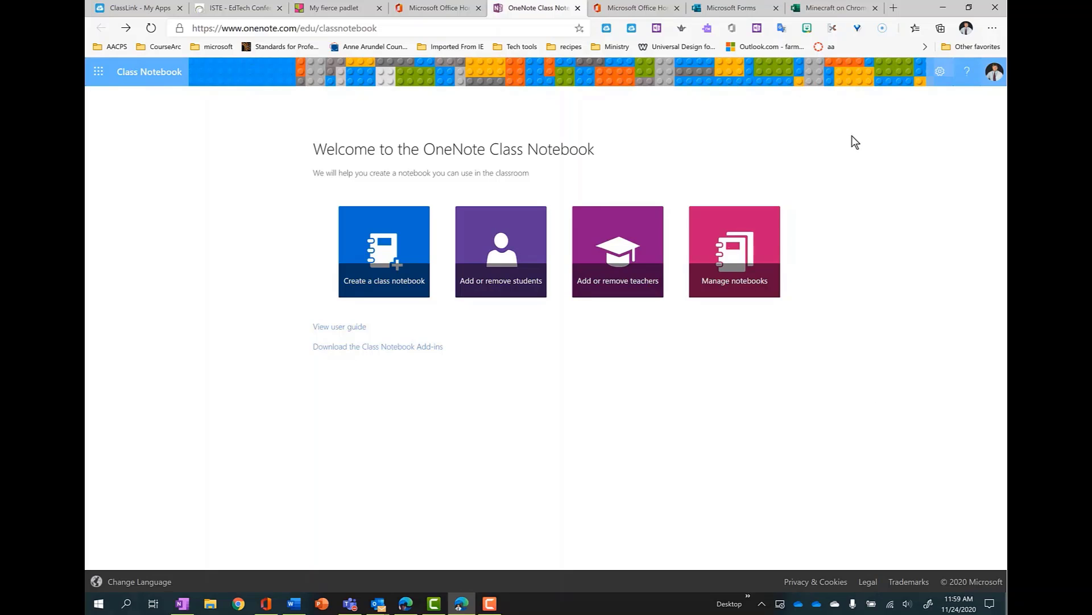
# Step: Return to the browser, open OneDrive from ClassLink, and locate Class Notebook among the Office 365 apps before closing OneDrive
pyautogui.hotkey('ctrl', '1')
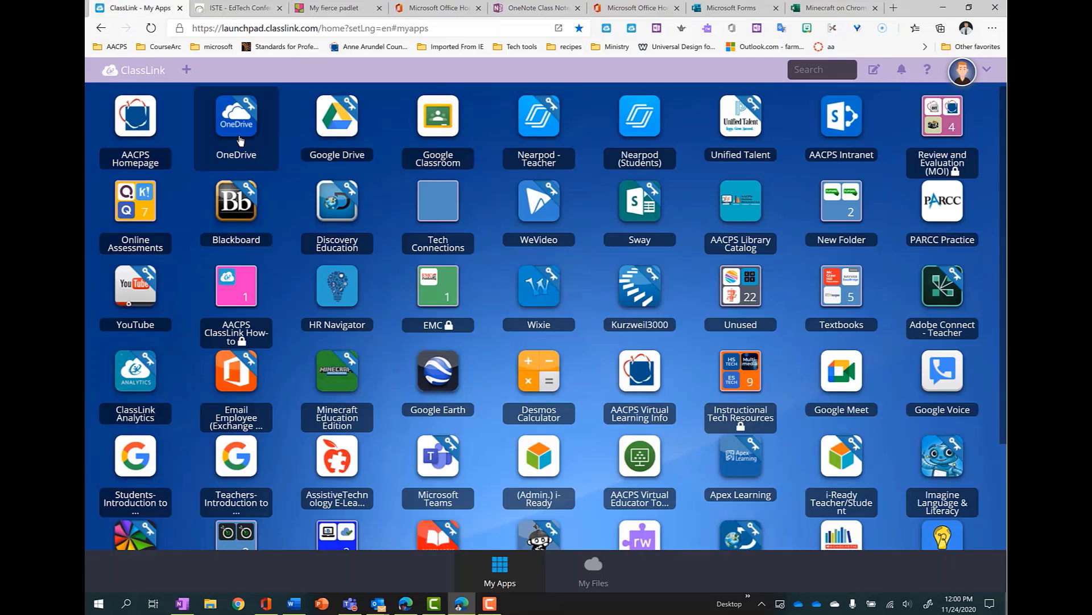
pyautogui.click(240, 140)
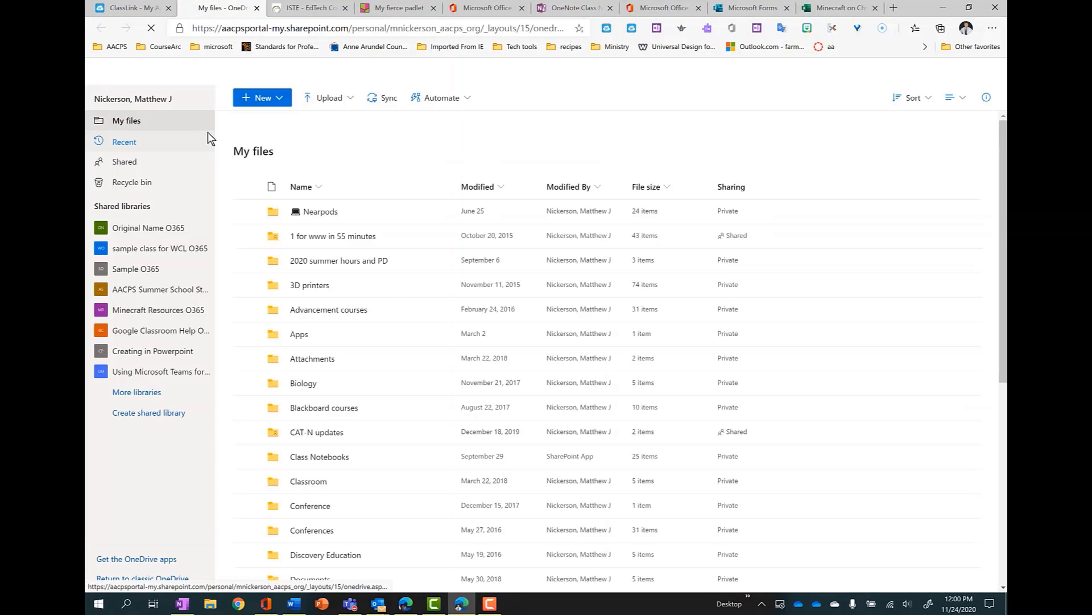
pyautogui.click(97, 72)
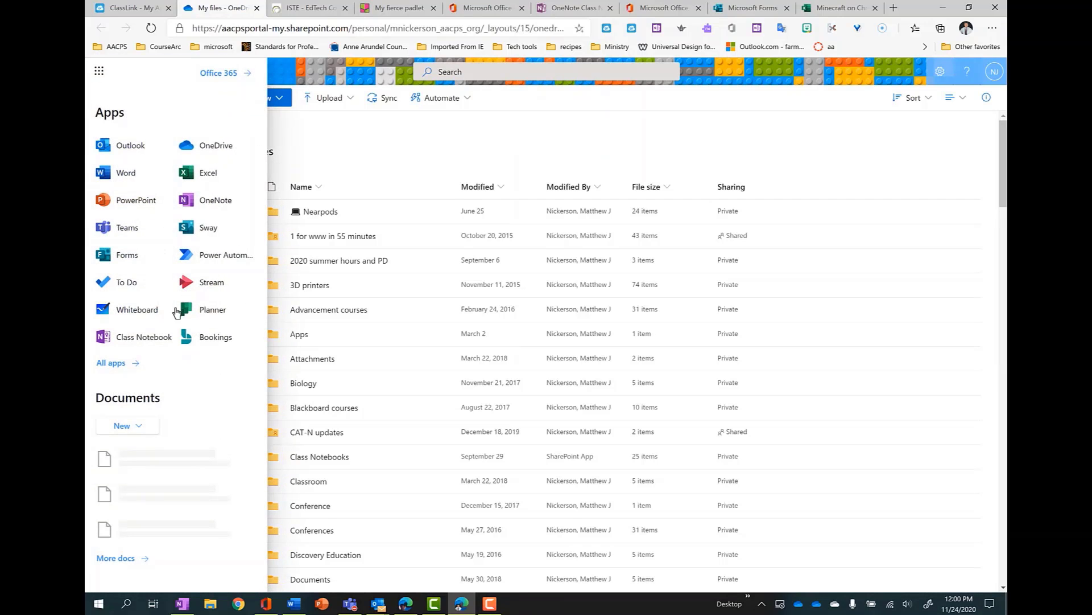
pyautogui.click(129, 340)
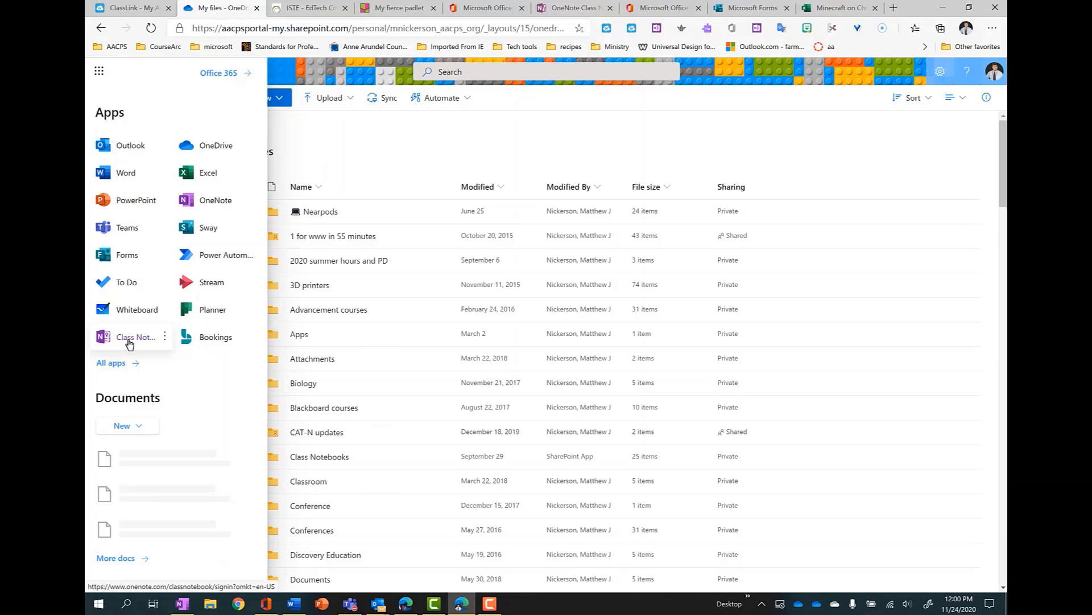
pyautogui.click(258, 9)
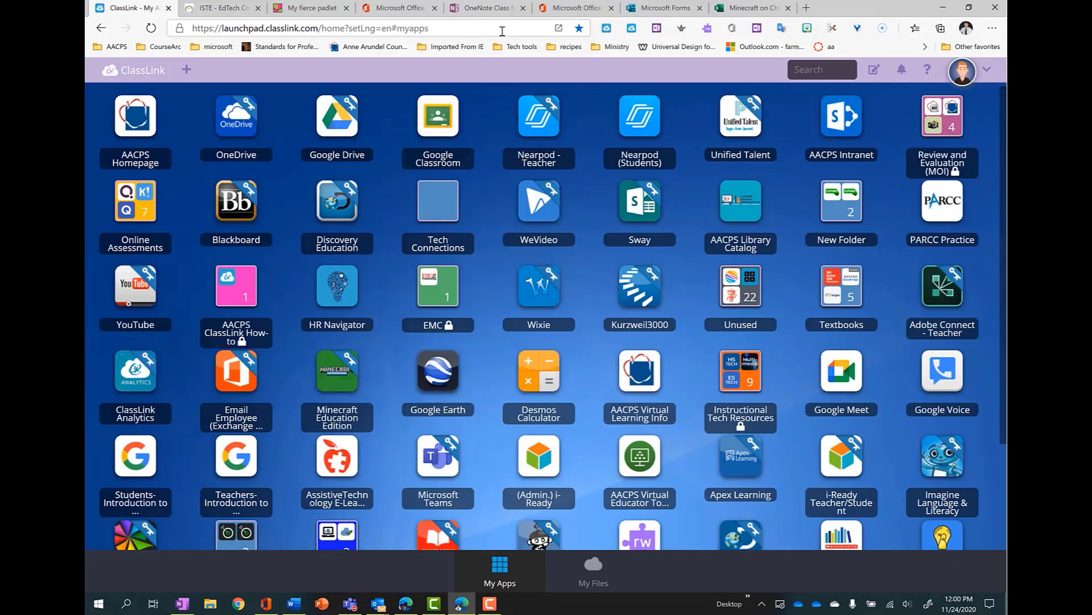
# Step: On the OneNote Class Notebook site, start a new class notebook named "Onenote course sample class"
pyautogui.click(484, 8)
pyautogui.click(390, 488)
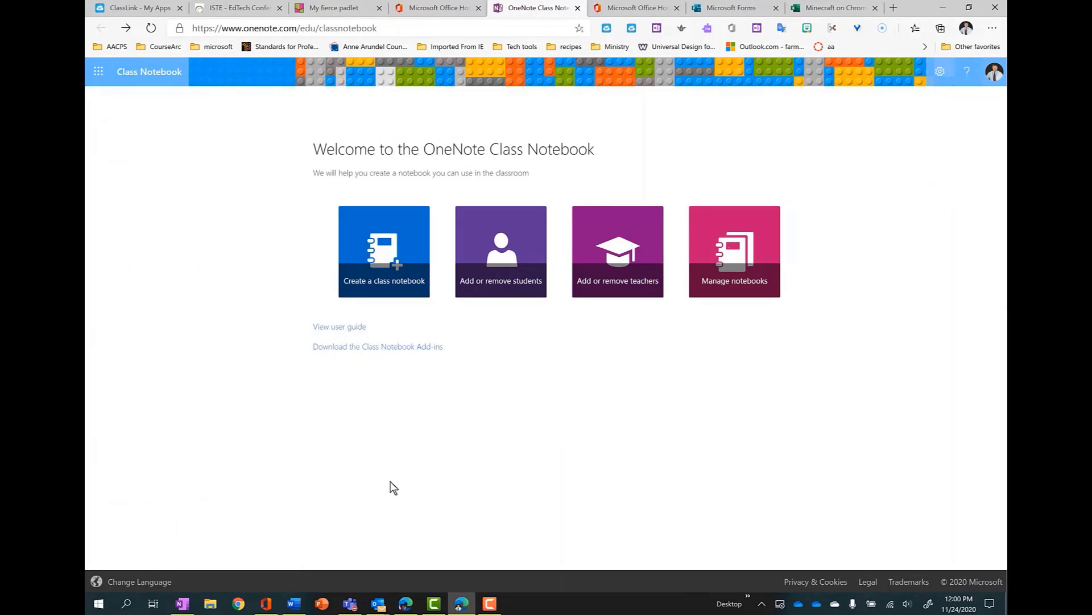
pyautogui.click(366, 283)
pyautogui.click(402, 204)
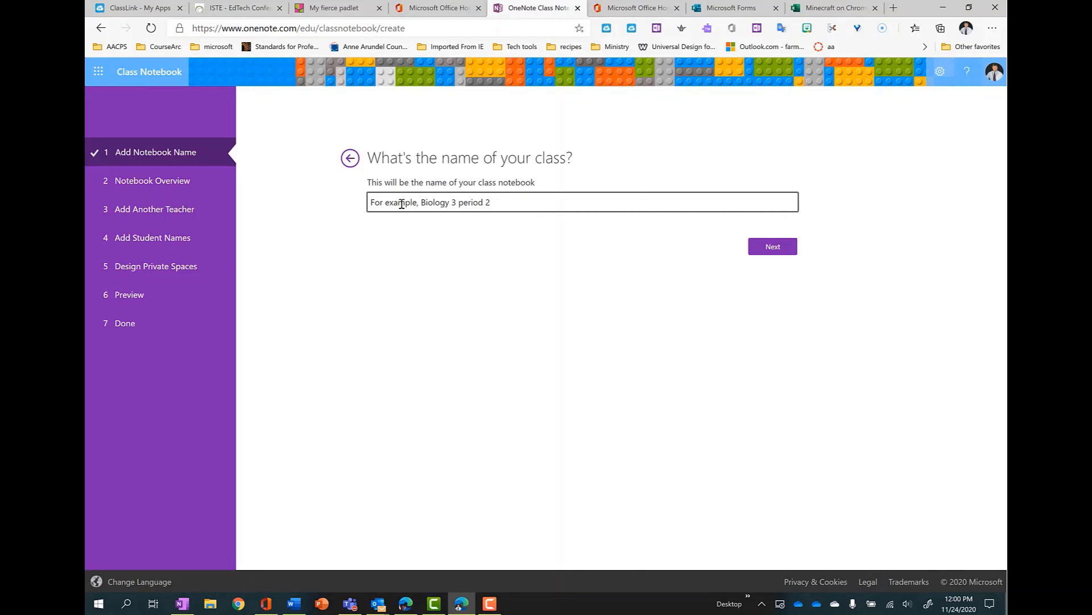
pyautogui.write('Onenote')
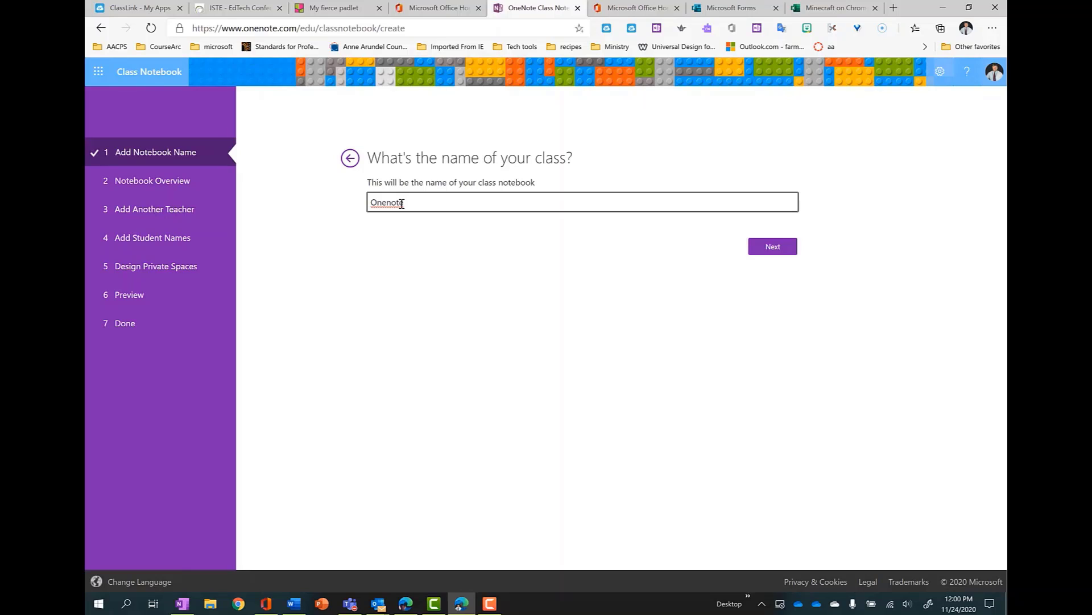
pyautogui.write(' course sample ca')
pyautogui.write('ss')
pyautogui.click(772, 251)
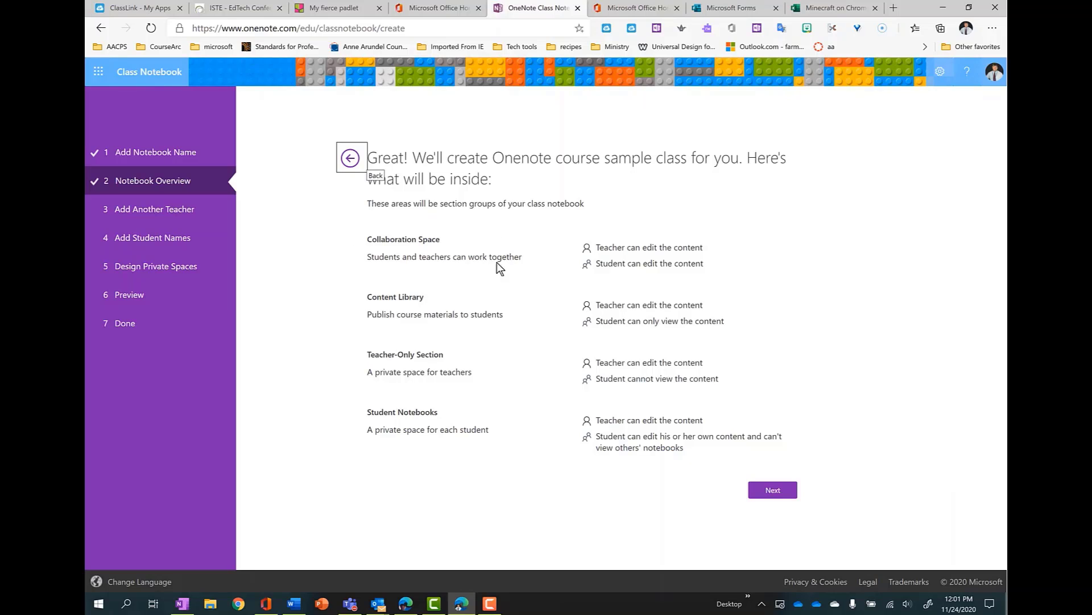
# Step: Accept the notebook overview and continue without adding another teacher or any students
pyautogui.click(770, 491)
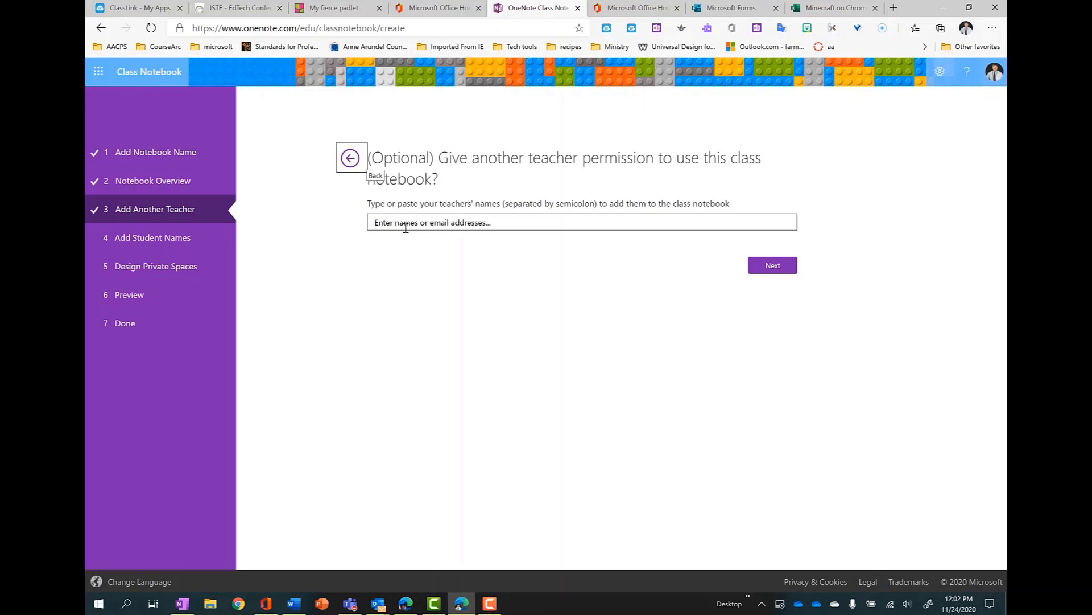
pyautogui.click(772, 266)
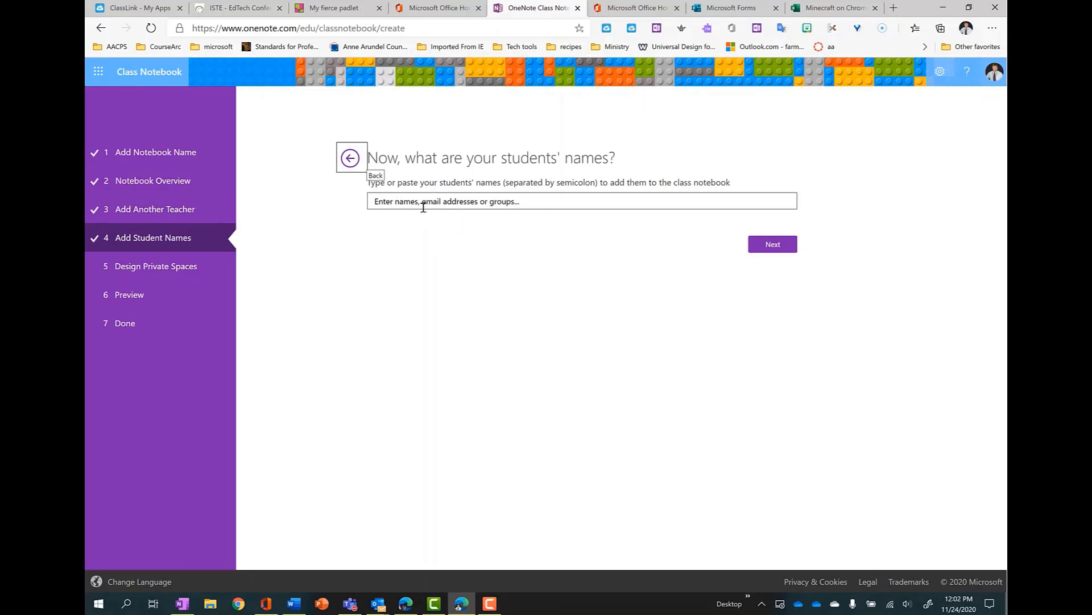
pyautogui.click(775, 246)
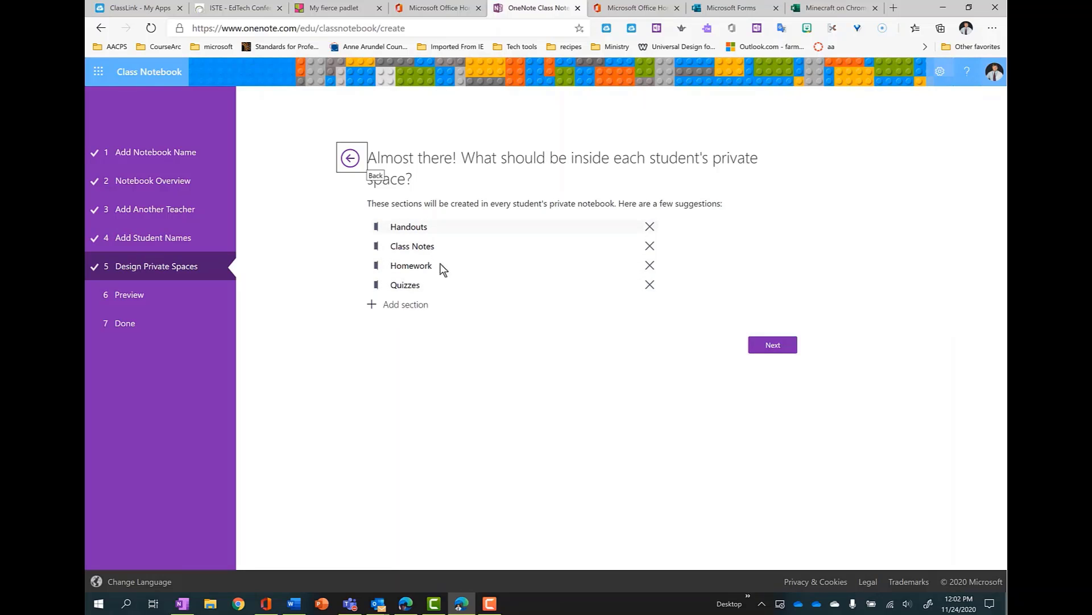
# Step: Keep the suggested private-space sections and preview both the student's and the teacher's notebook layouts
pyautogui.click(787, 346)
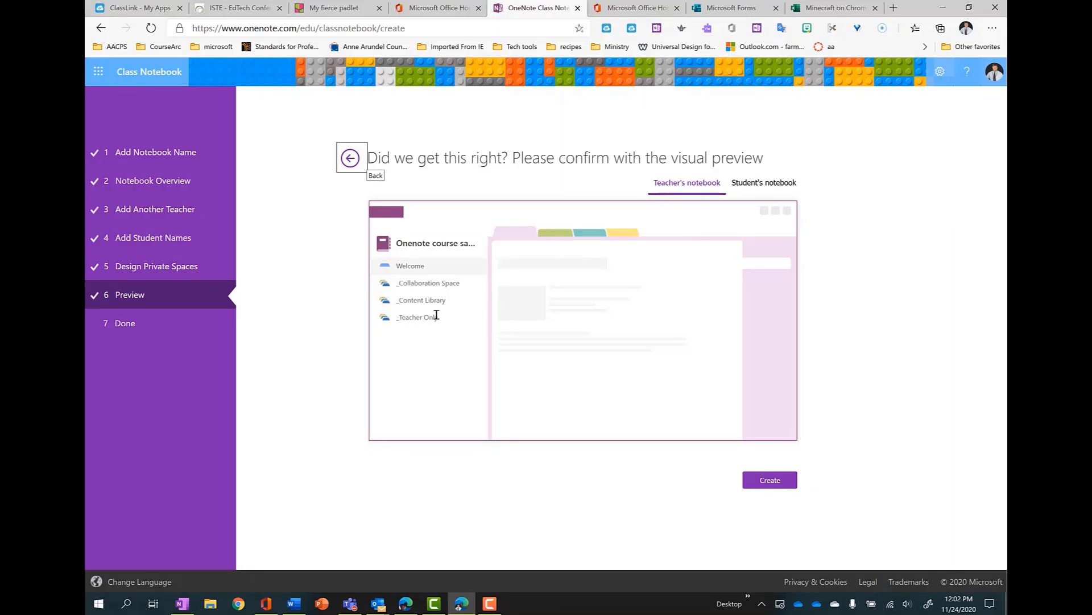
pyautogui.click(764, 185)
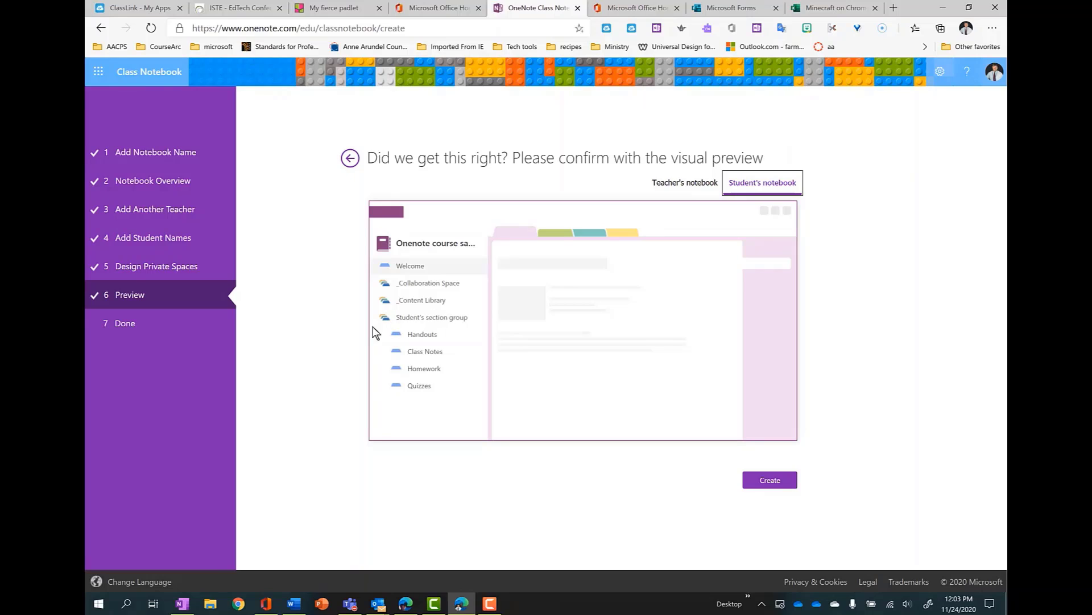
pyautogui.click(672, 186)
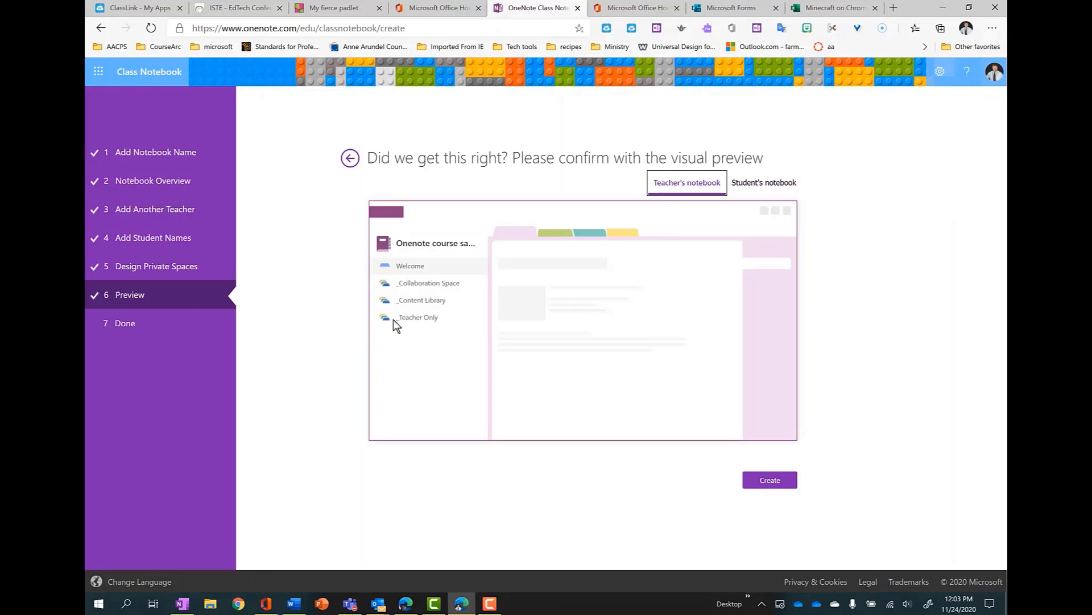
# Step: Go back to the student names stage, add a student by name, and continue to the notebook preview
pyautogui.click(349, 159)
pyautogui.click(348, 158)
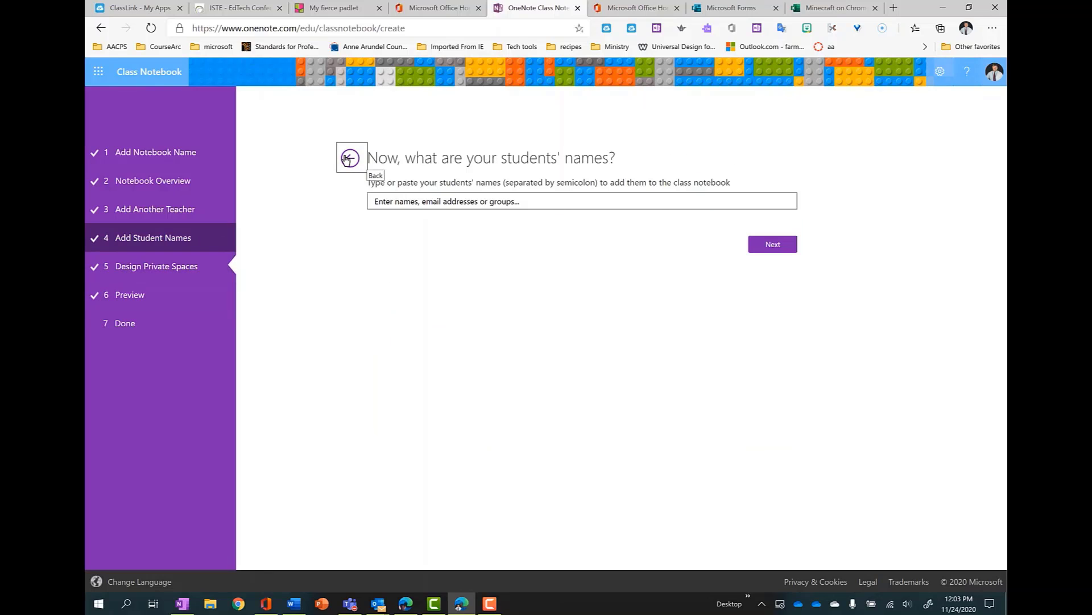
pyautogui.click(410, 204)
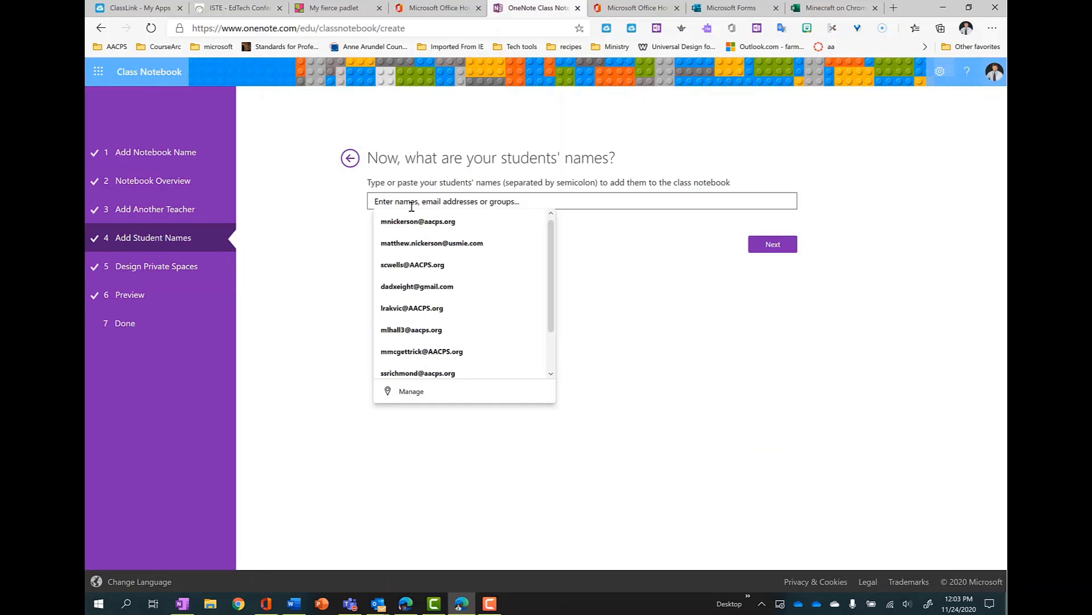
pyautogui.write('nickerson')
pyautogui.click(773, 248)
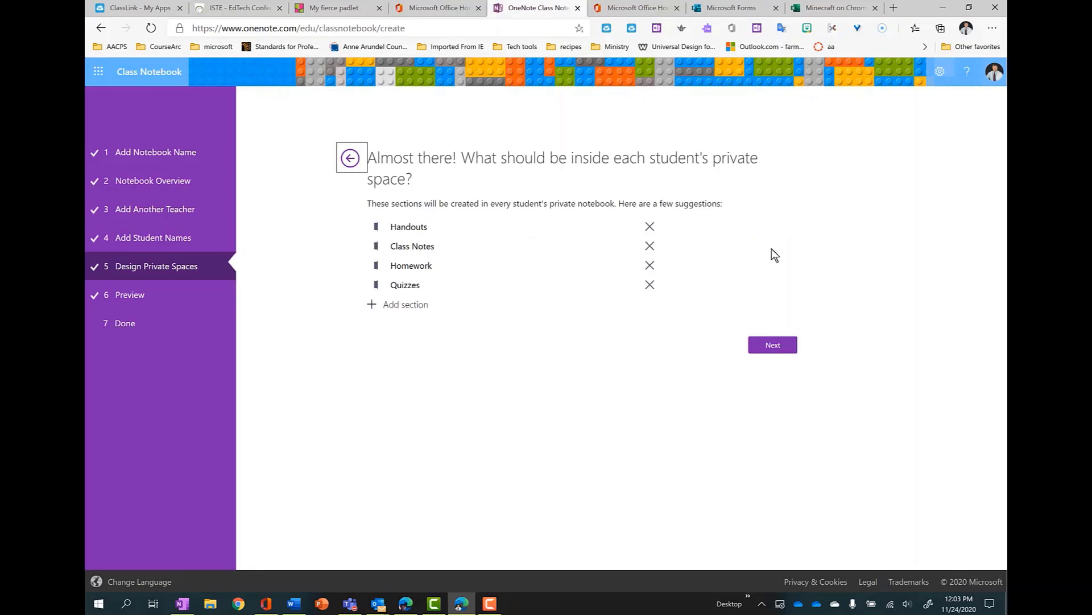
pyautogui.click(757, 347)
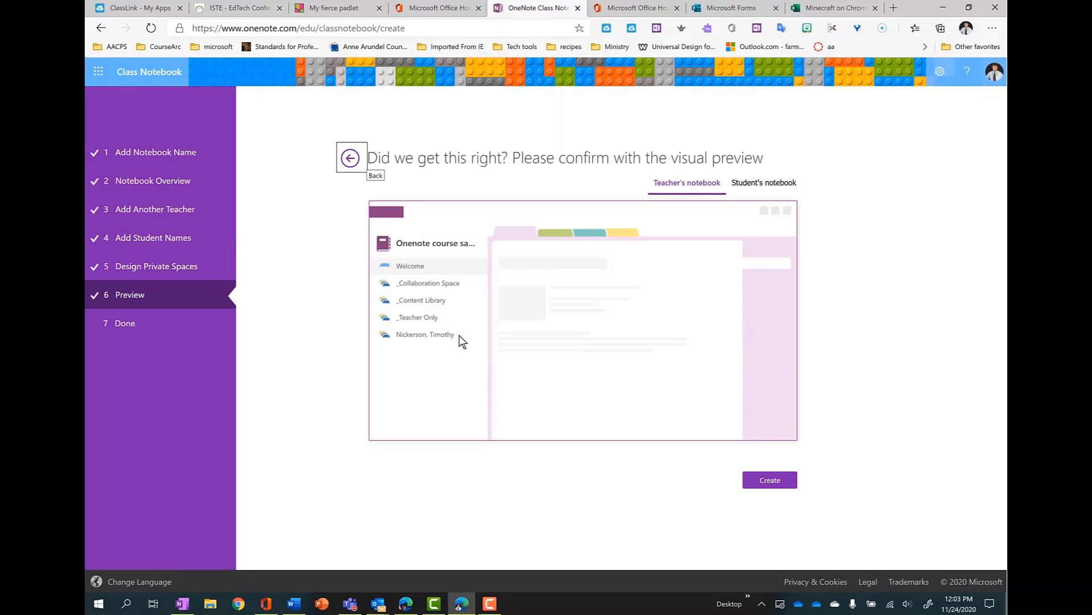
# Step: Create the class notebook and open it in OneNote Online
pyautogui.click(780, 485)
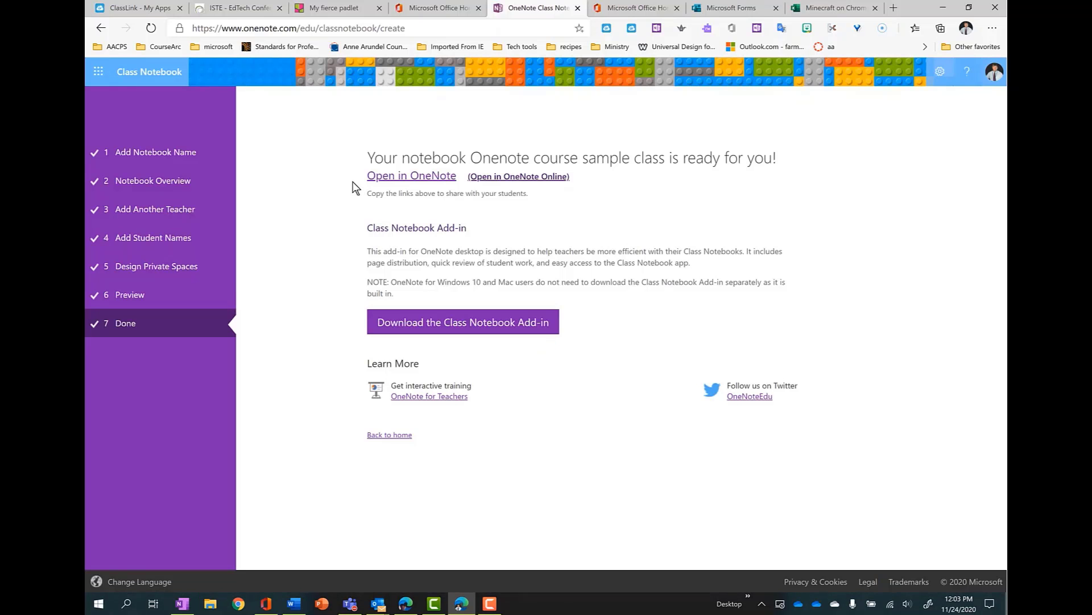
pyautogui.click(383, 175)
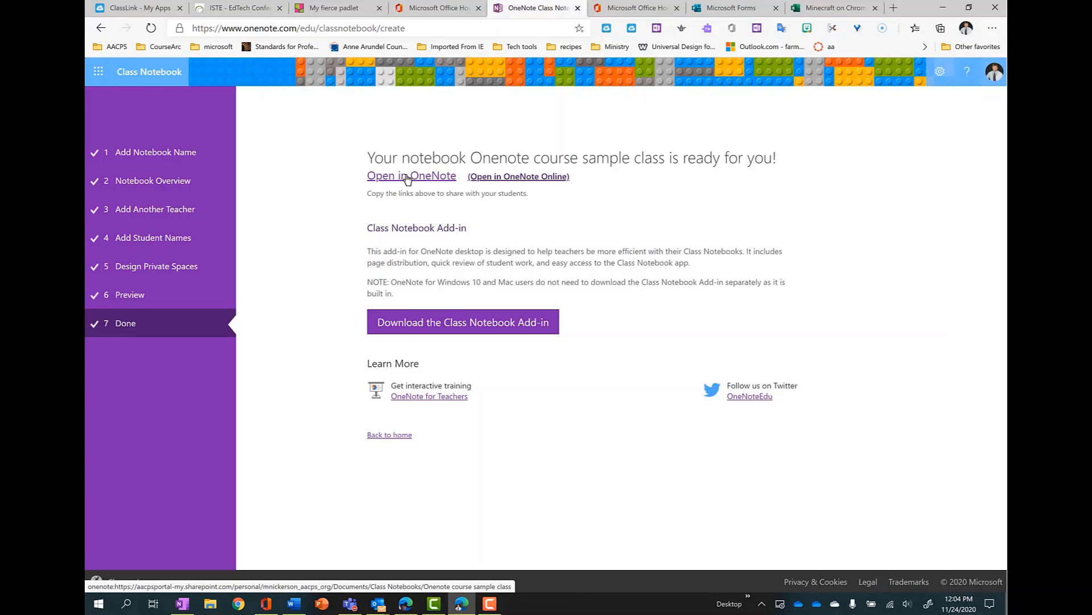
pyautogui.click(545, 182)
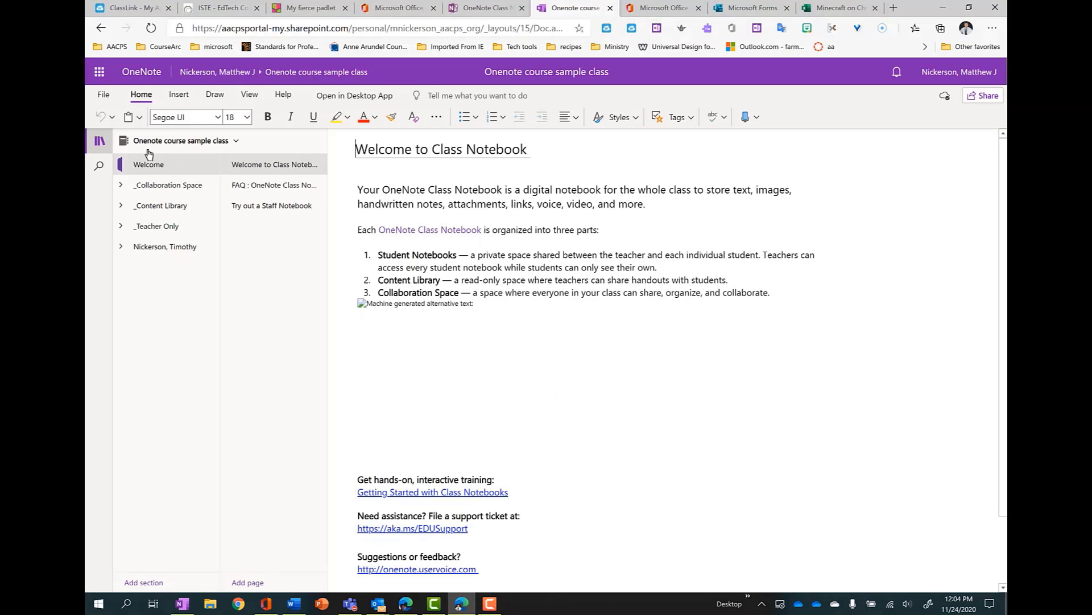
# Step: Examine the notebook's sharing options and link permission settings, then leave them without applying changes
pyautogui.click(992, 97)
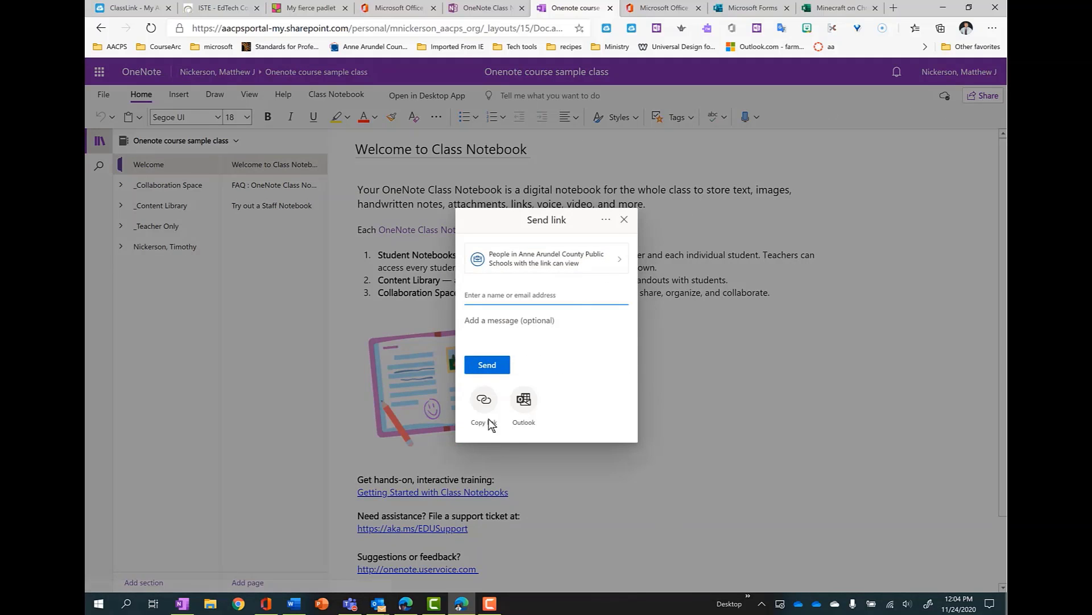
pyautogui.click(619, 259)
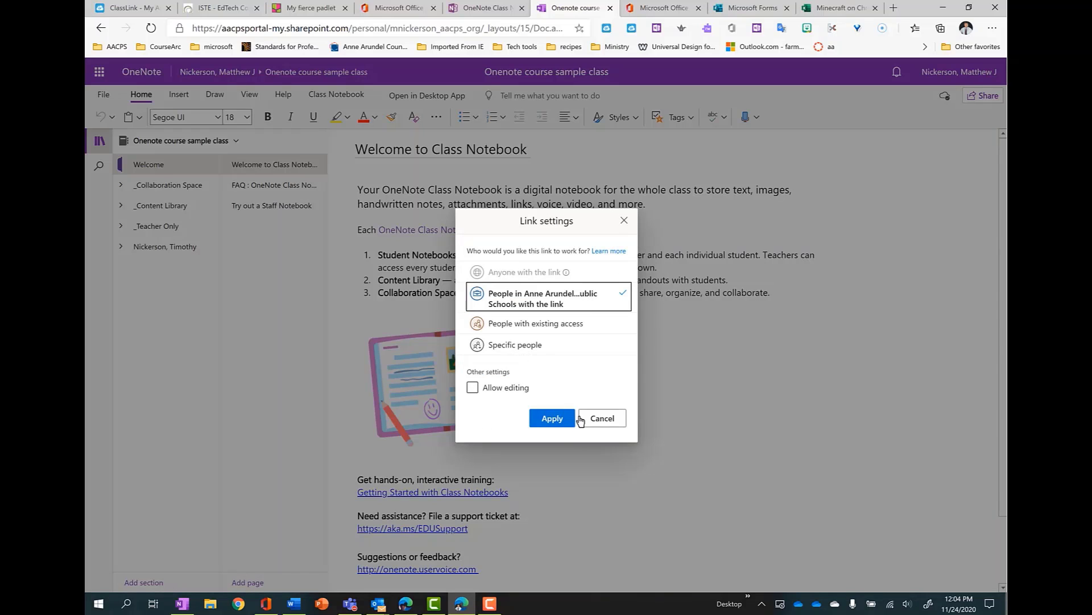
pyautogui.click(604, 424)
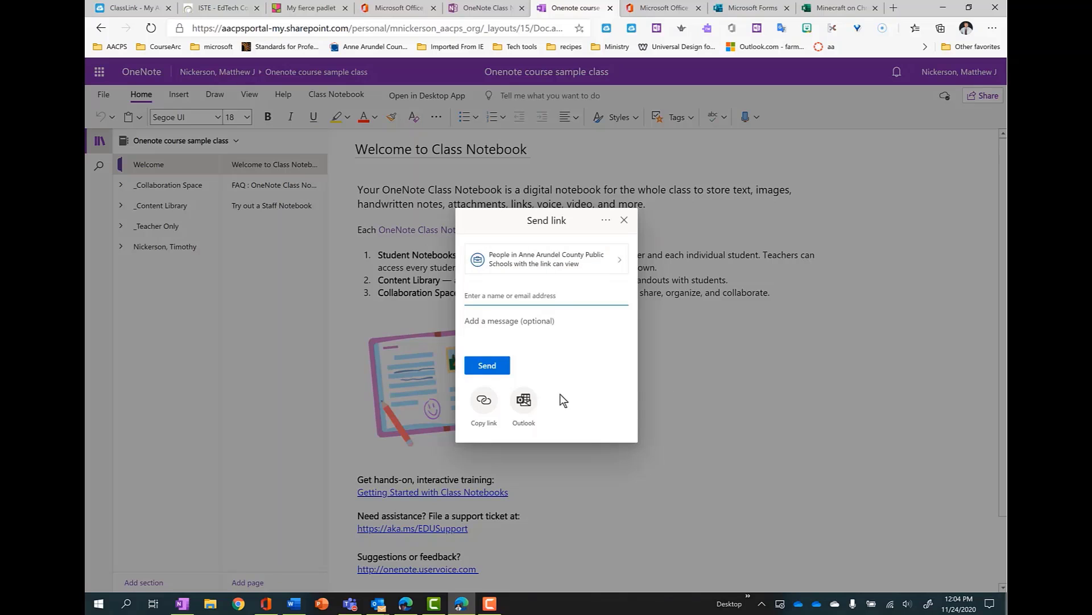
pyautogui.click(629, 221)
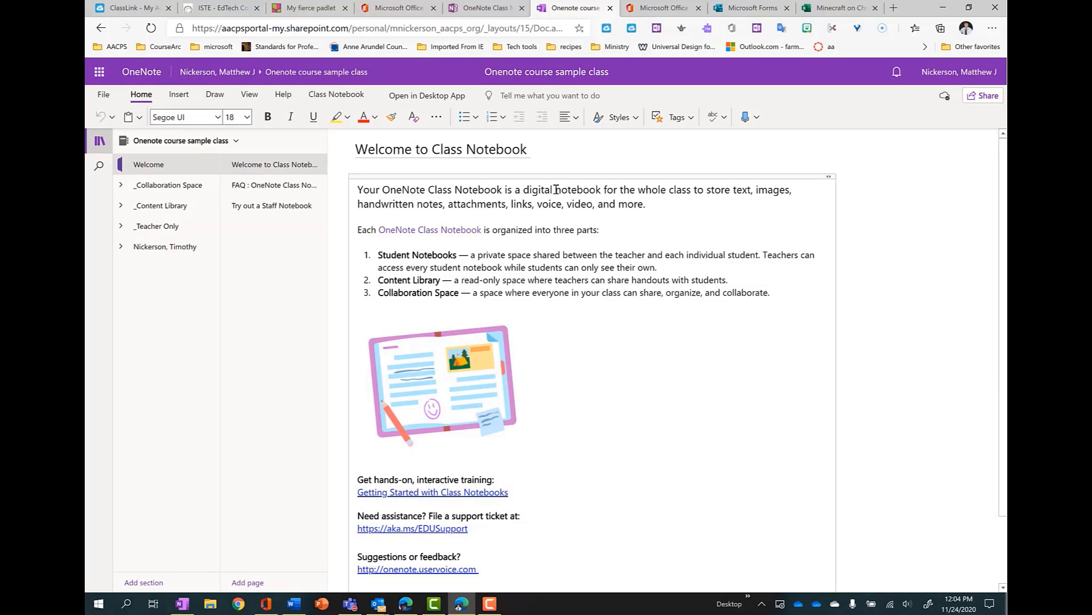
# Step: Add a page titled "File Printout" to the existing section inside the Collaboration Space
pyautogui.click(161, 184)
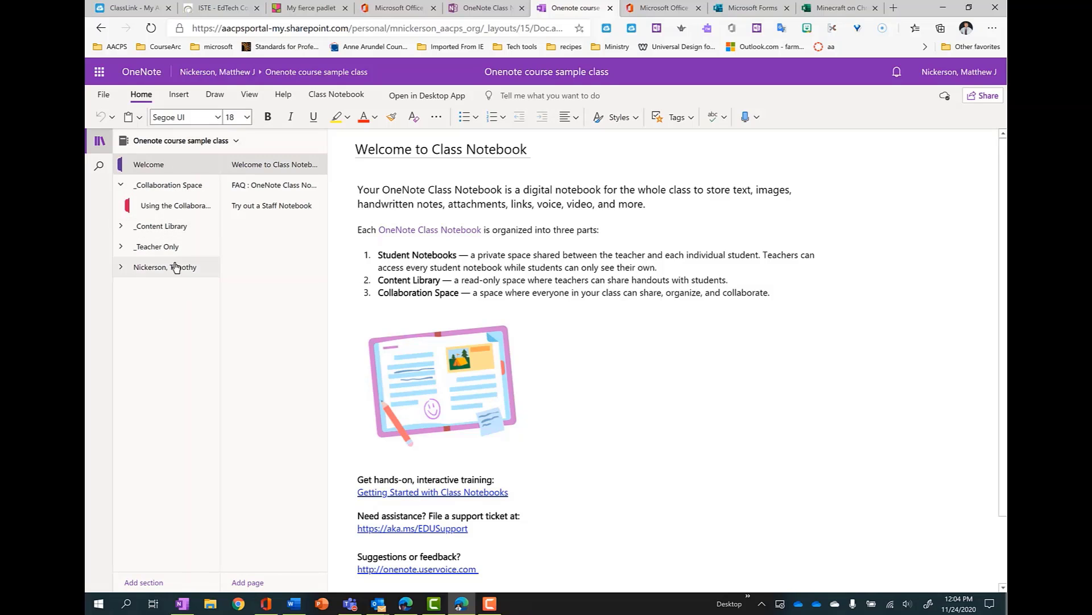
pyautogui.click(163, 207)
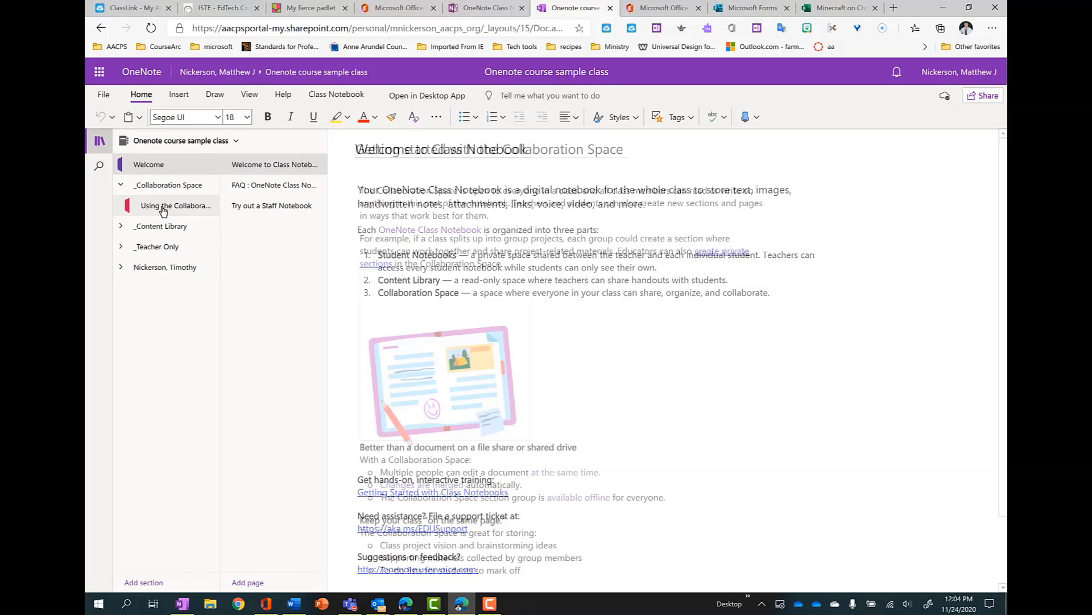
pyautogui.click(252, 586)
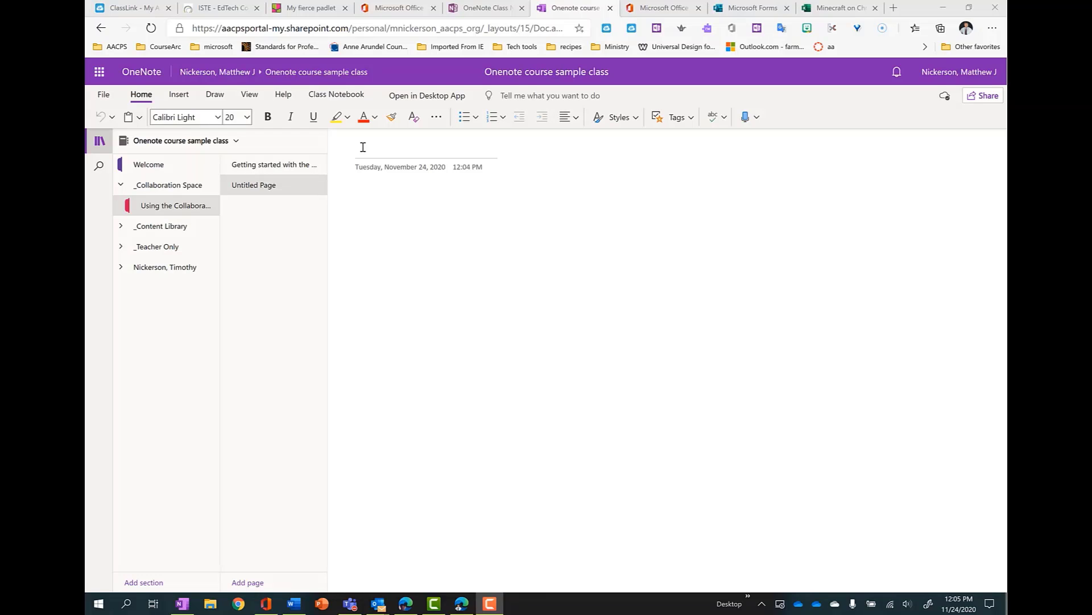
pyautogui.click(363, 148)
pyautogui.write('F')
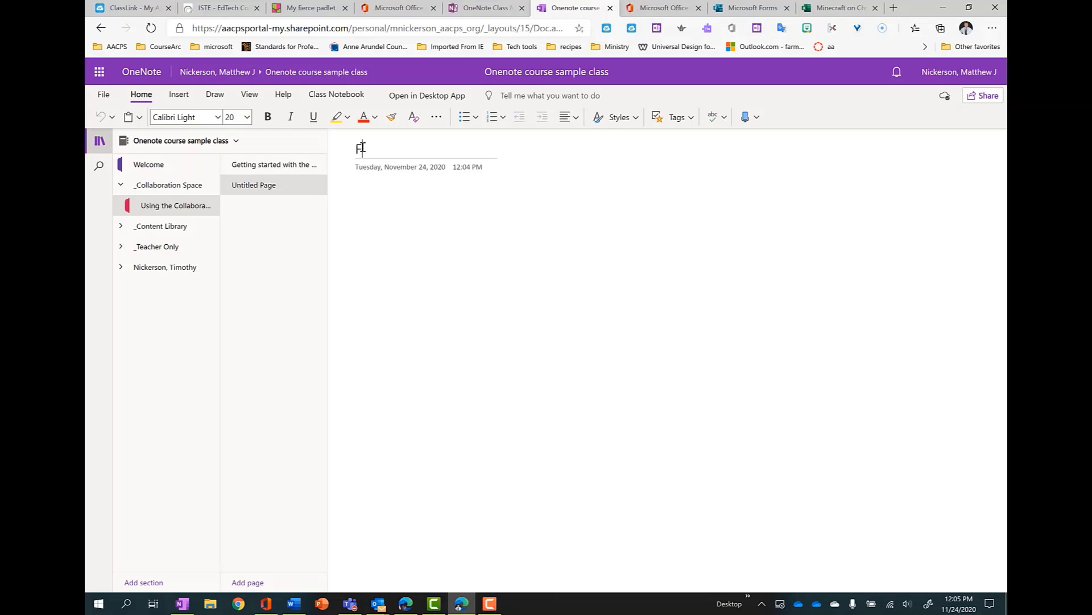
pyautogui.write('ile Printout')
# Step: Add another page to the same Collaboration Space section and title it "File Attachment"
pyautogui.click(245, 582)
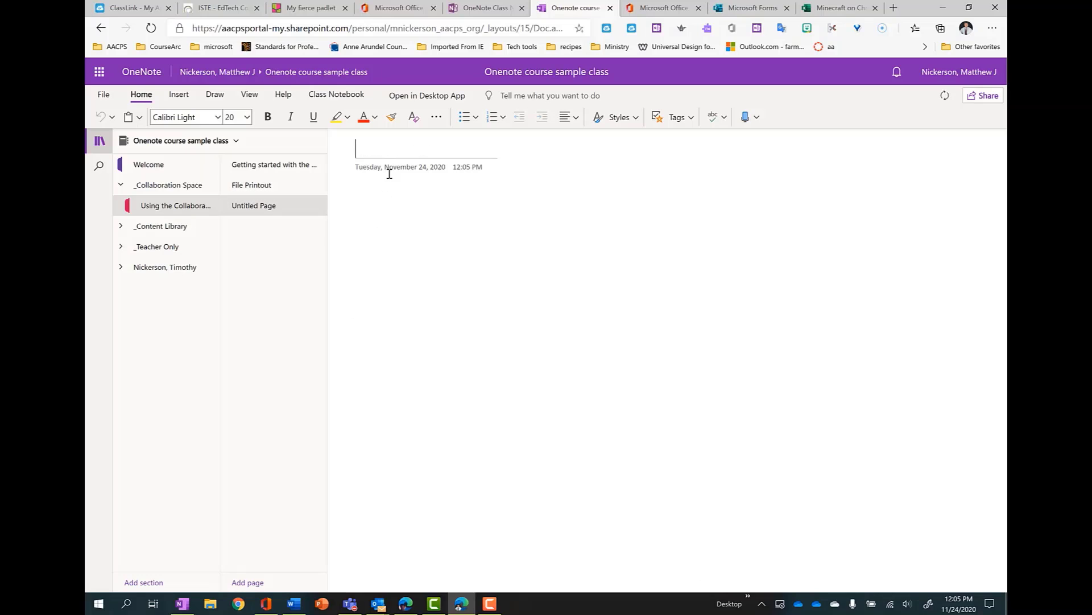
pyautogui.rightClick(278, 206)
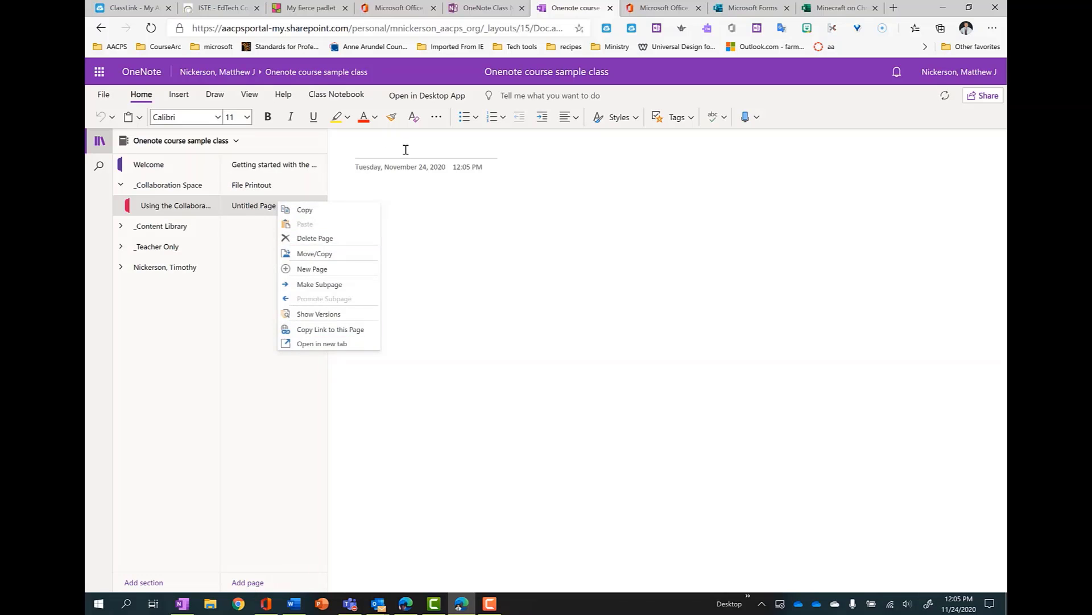
pyautogui.click(432, 147)
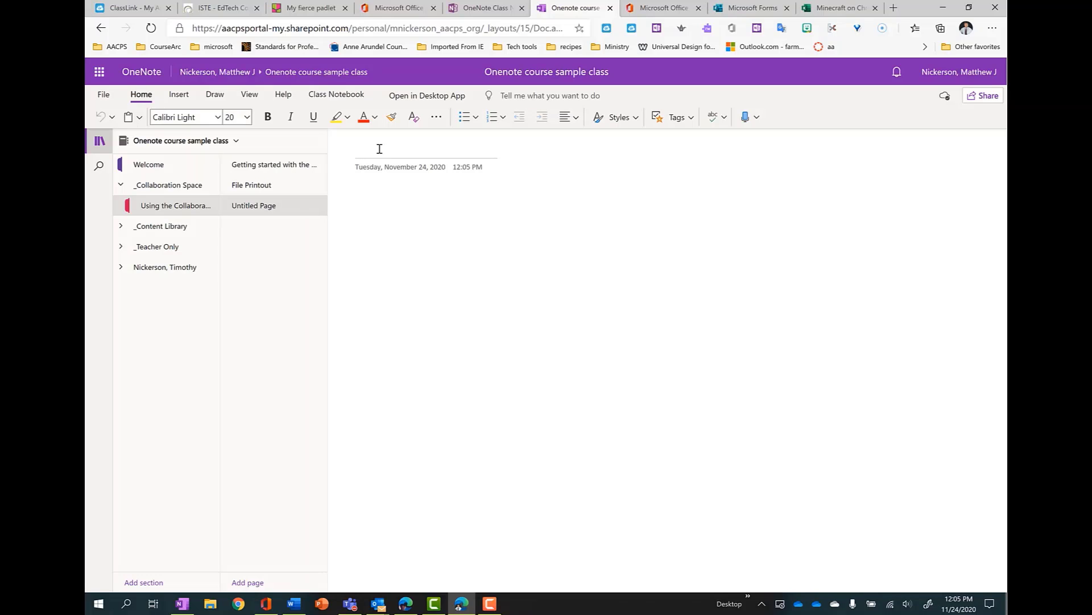
pyautogui.write('File aAttachment')
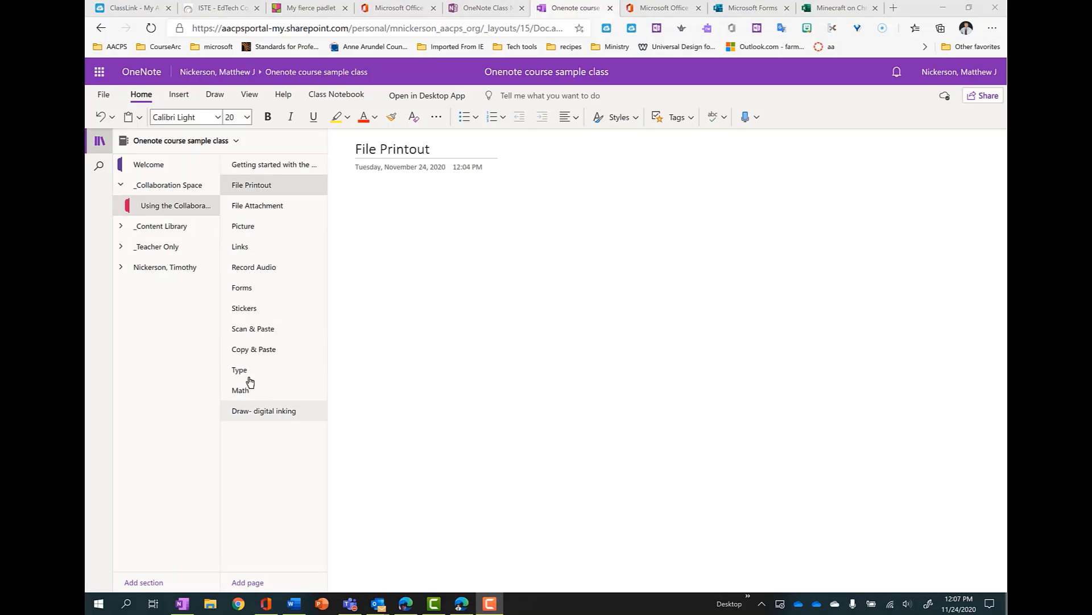
# Step: Insert "nearpod teams app.pdf" from the Desktop's "i2e Nearpod" folder as a file printout on the File Printout page
pyautogui.click(178, 97)
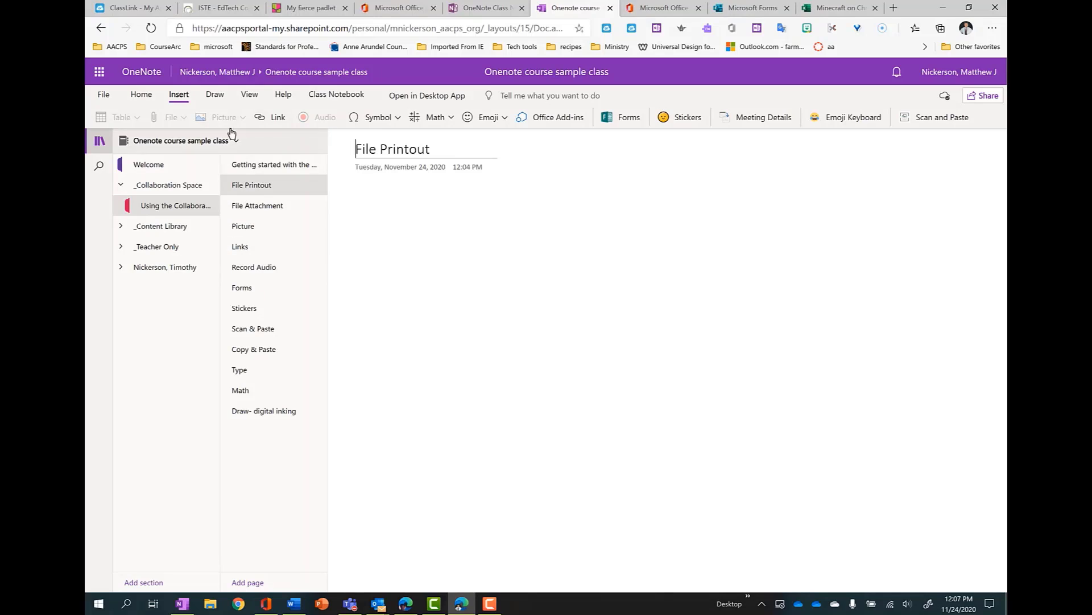
pyautogui.click(215, 96)
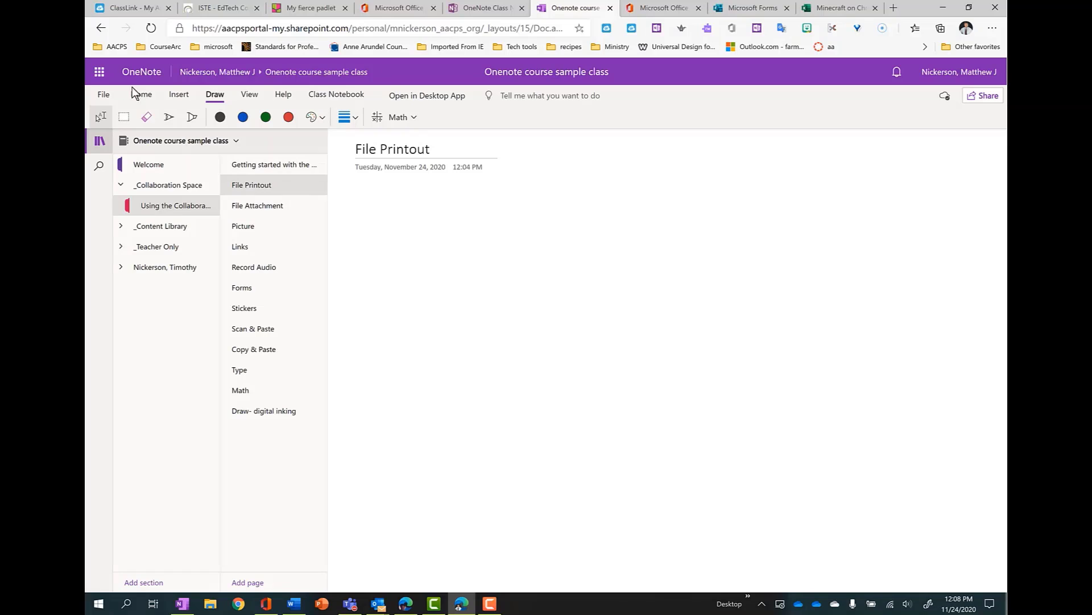
pyautogui.click(180, 97)
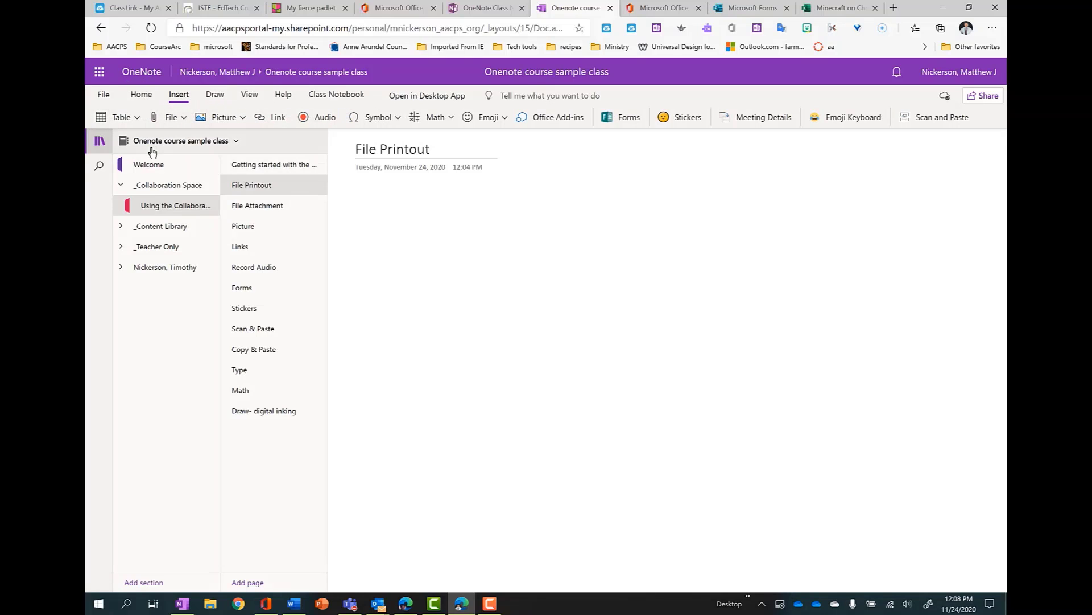
pyautogui.click(182, 119)
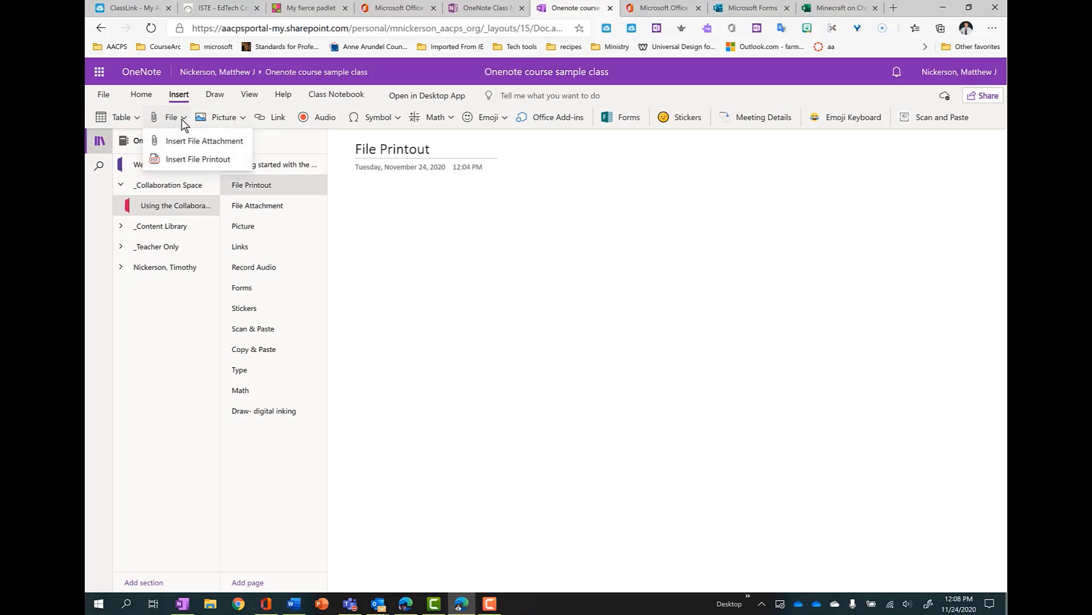
pyautogui.click(198, 159)
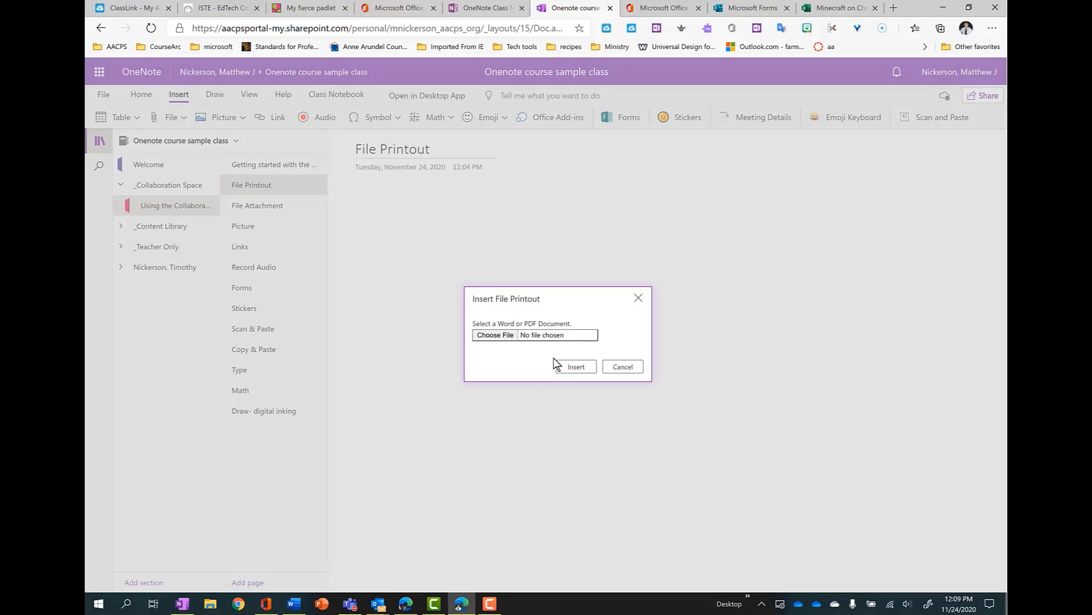
pyautogui.click(496, 336)
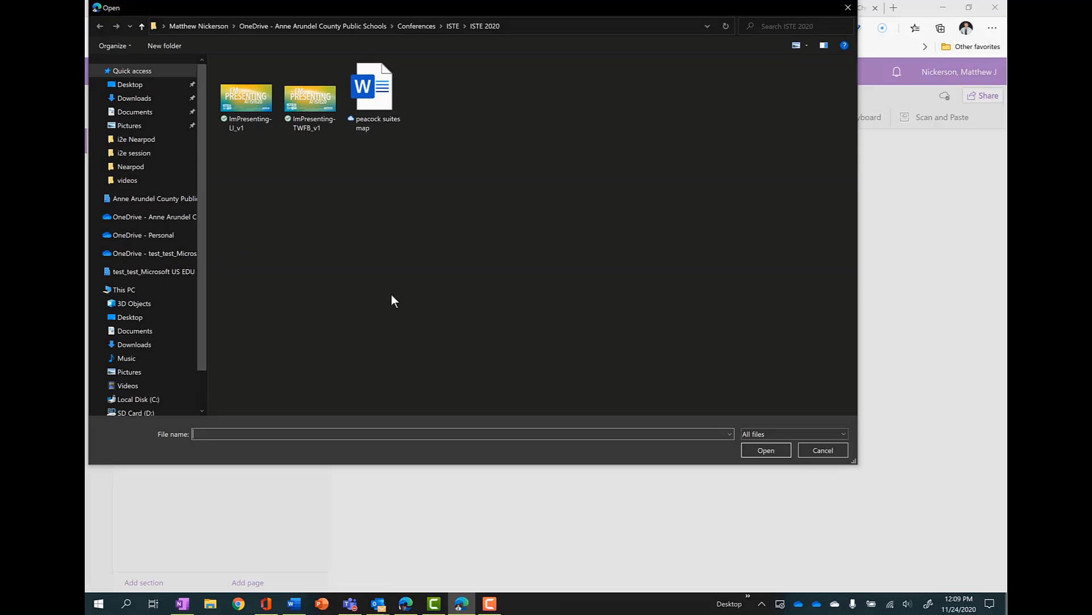
pyautogui.click(129, 84)
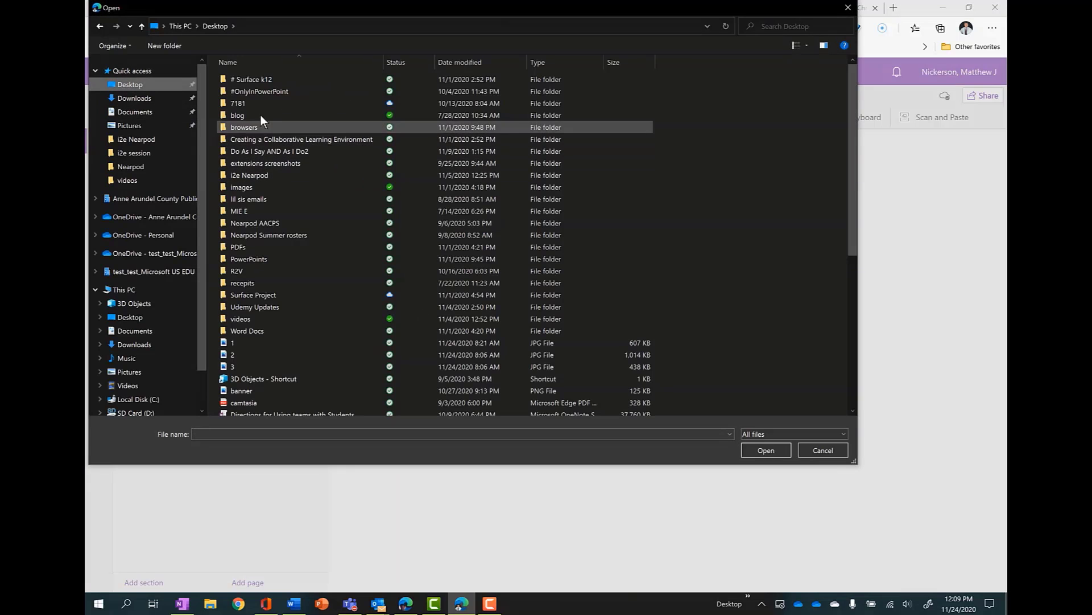
pyautogui.doubleClick(251, 176)
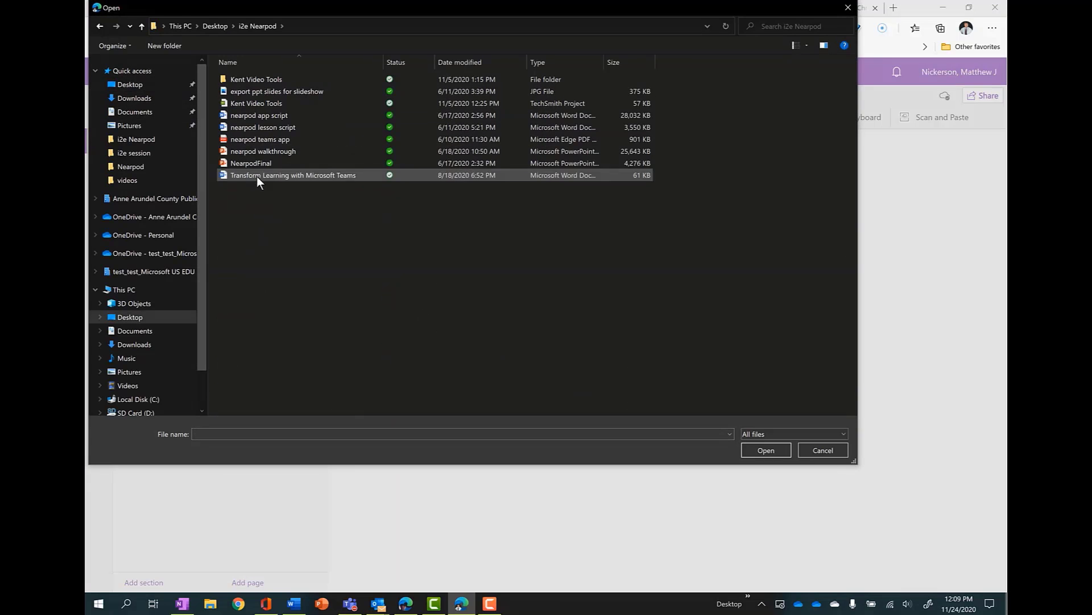
pyautogui.doubleClick(278, 140)
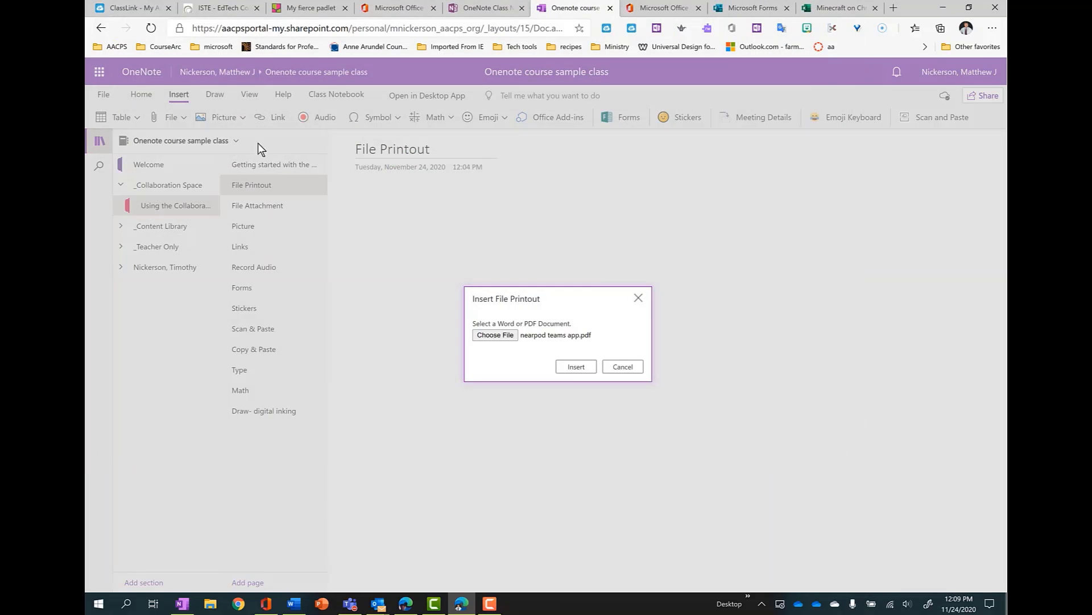
pyautogui.click(575, 367)
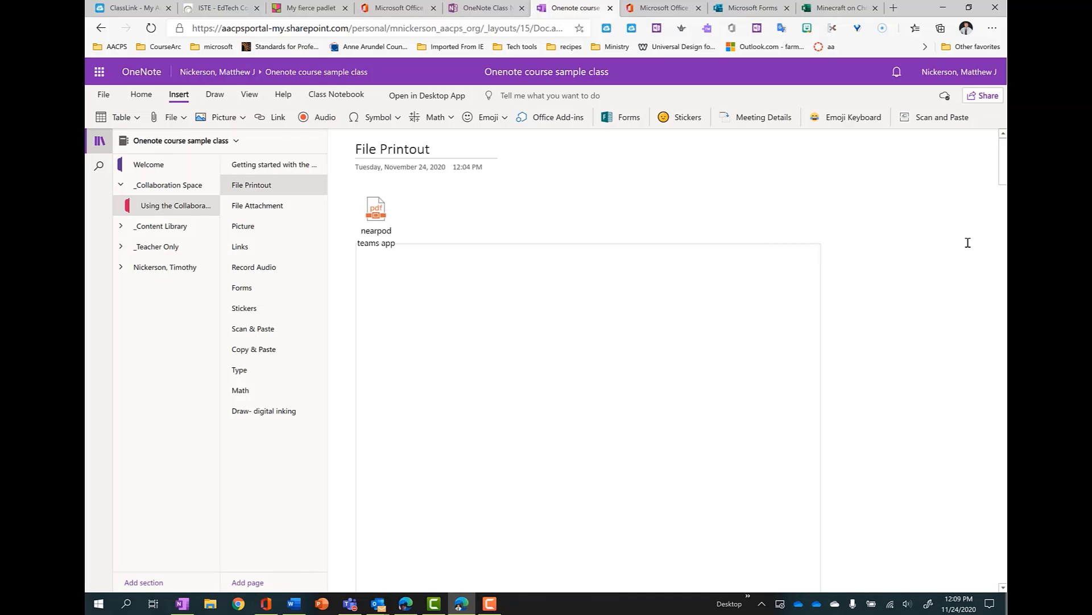
# Step: Examine the inserted PDF printout through to its last slide and return to the start of the page
pyautogui.scroll(-10, 967, 242)
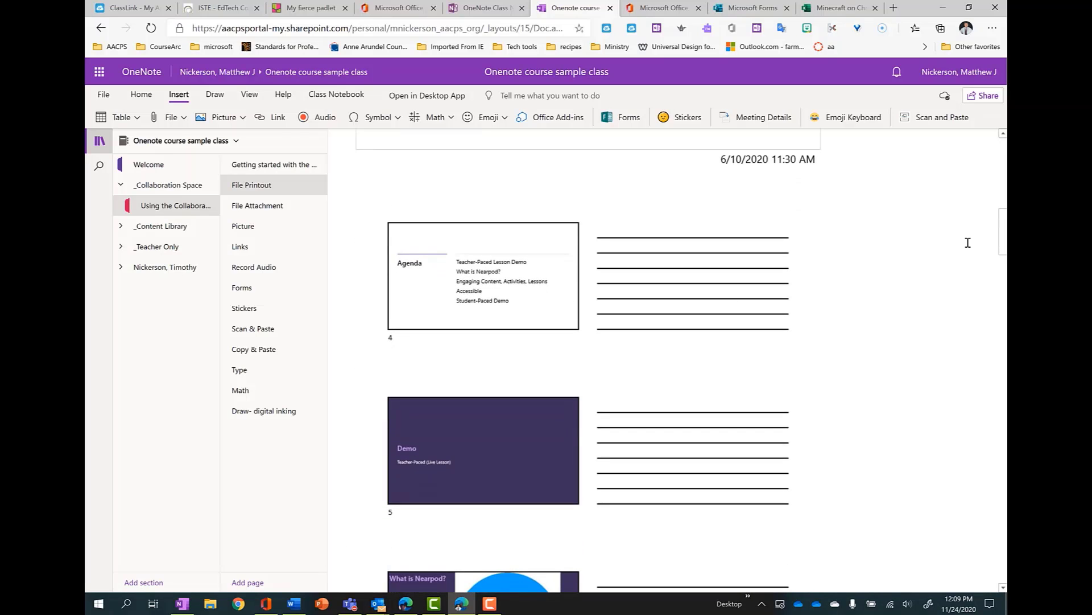
pyautogui.scroll(3, 541, 230)
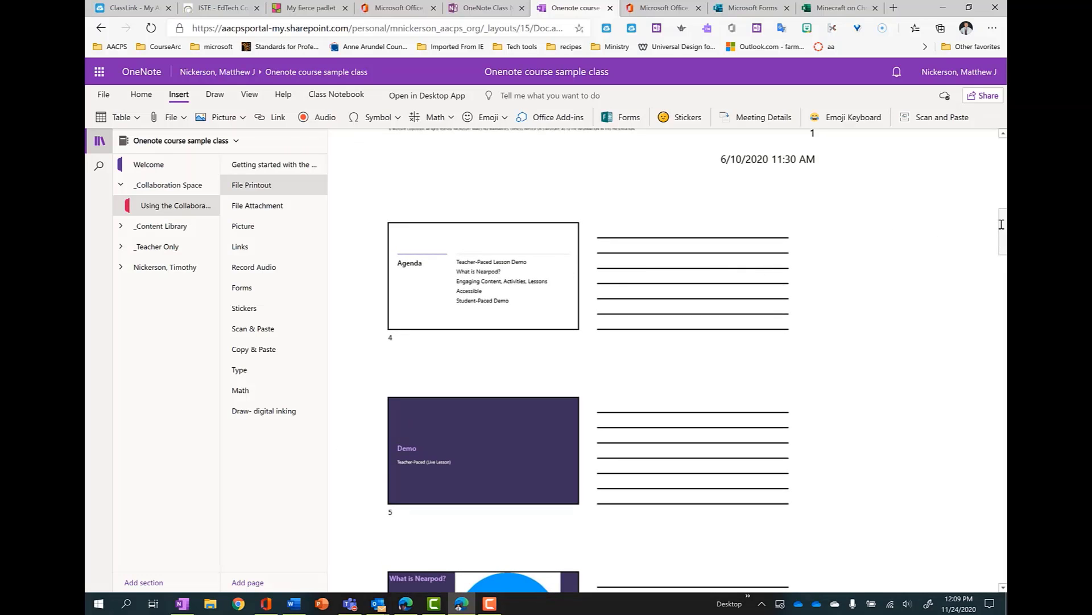
pyautogui.moveTo(1001, 224); pyautogui.dragTo(975, 325)
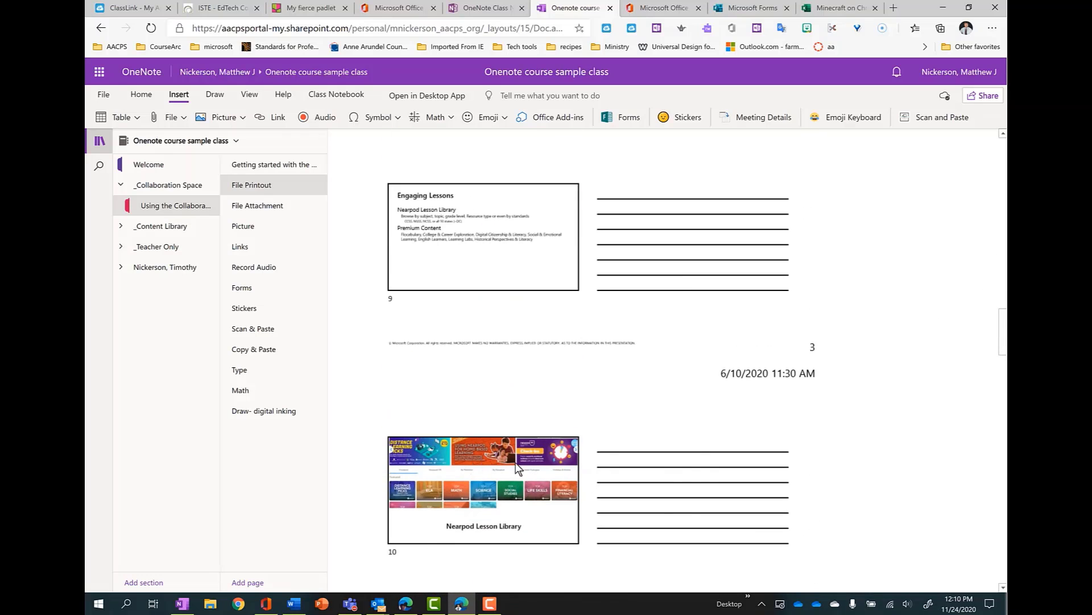
pyautogui.scroll(-10, 507, 398)
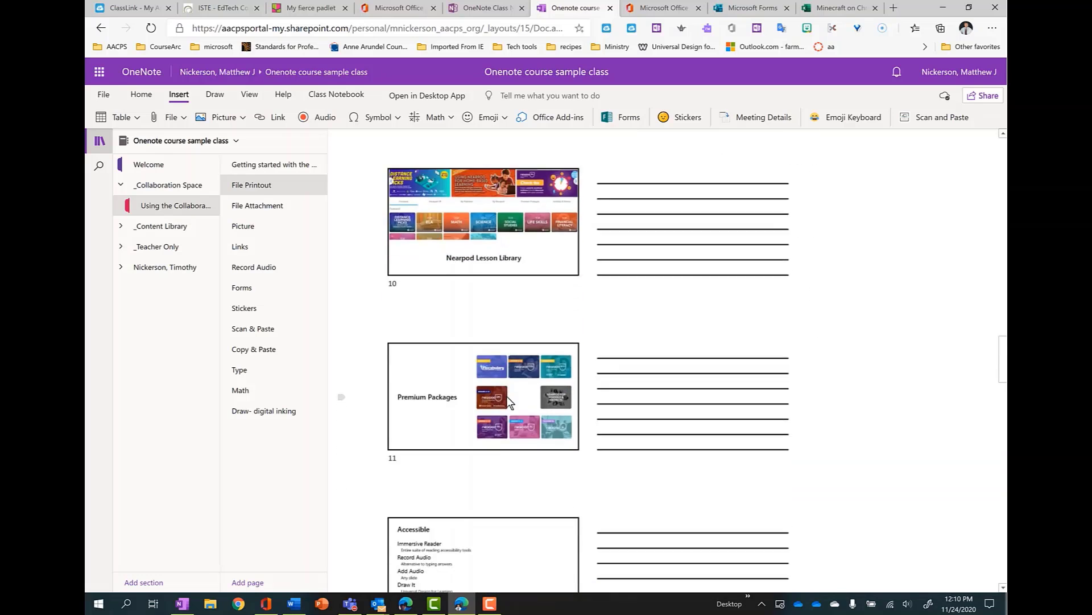
pyautogui.scroll(-15, 507, 396)
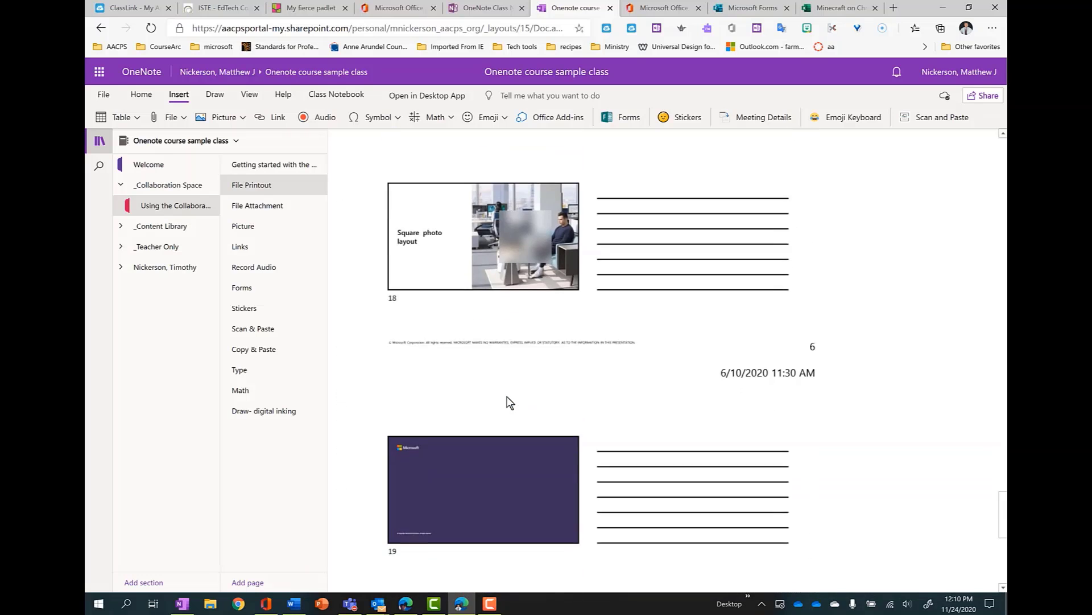
pyautogui.scroll(-8, 478, 283)
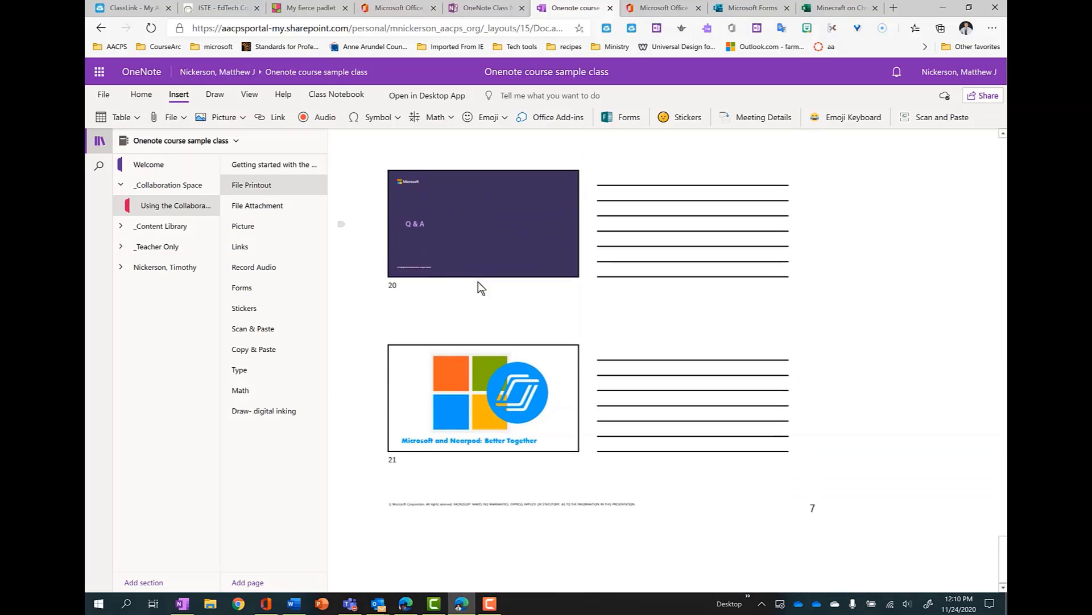
pyautogui.scroll(9, 478, 283)
pyautogui.scroll(20, 478, 282)
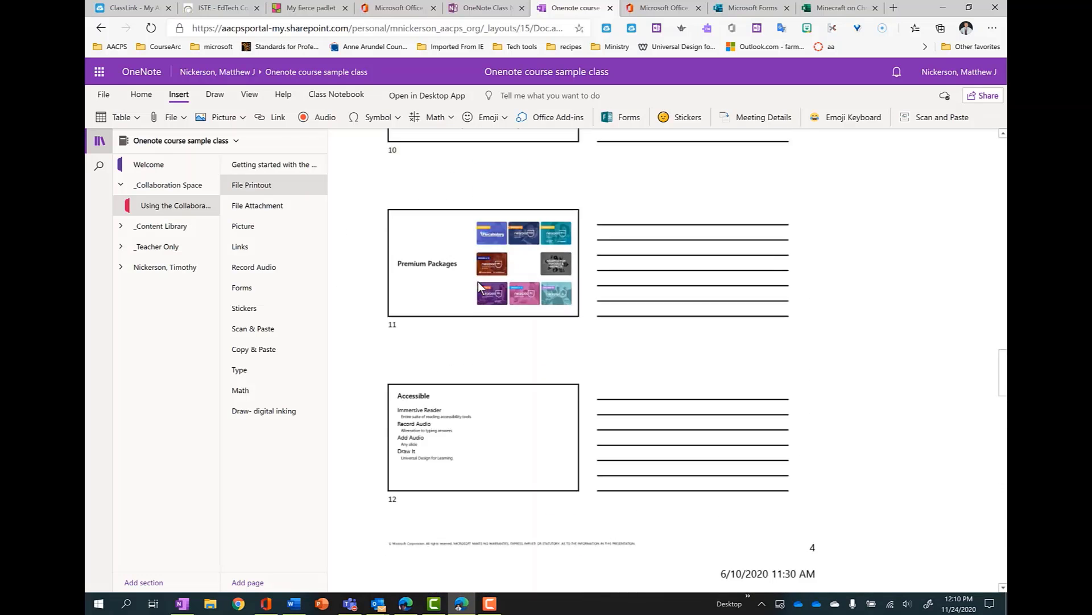
pyautogui.scroll(10, 480, 287)
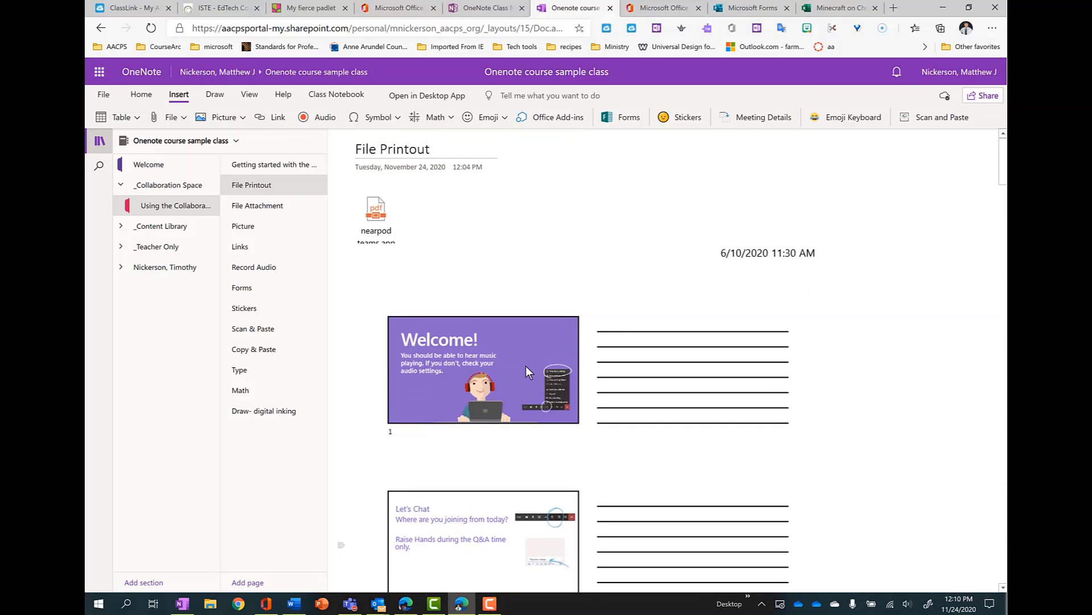
# Step: Draw a blue highlighter loop across slide 2 and its note lines, and a black pen stroke beside slide 1
pyautogui.scroll(-5, 526, 364)
pyautogui.click(531, 347)
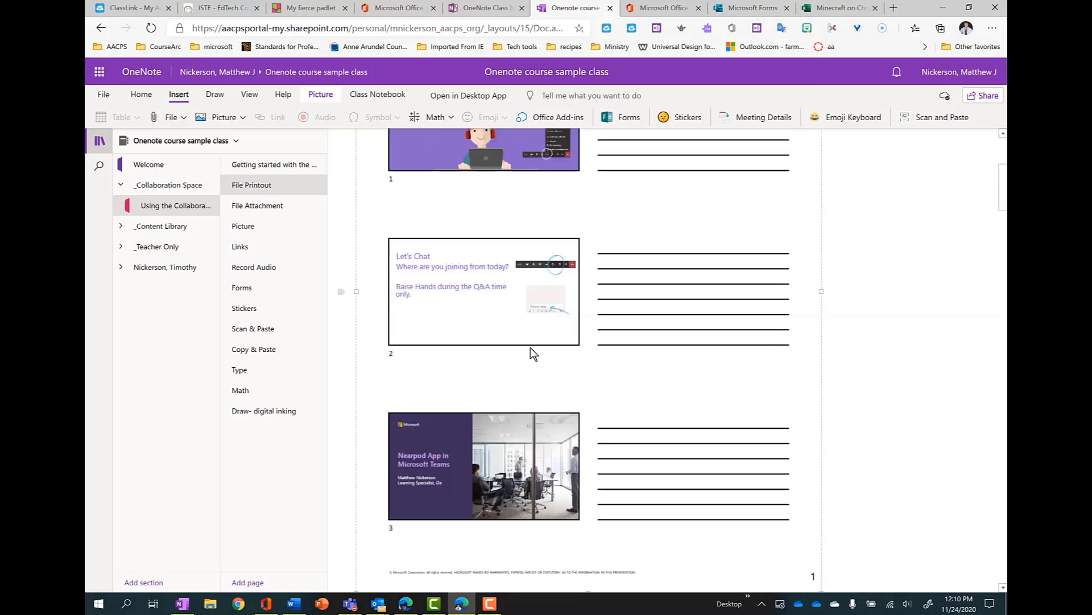
pyautogui.click(214, 94)
pyautogui.click(192, 117)
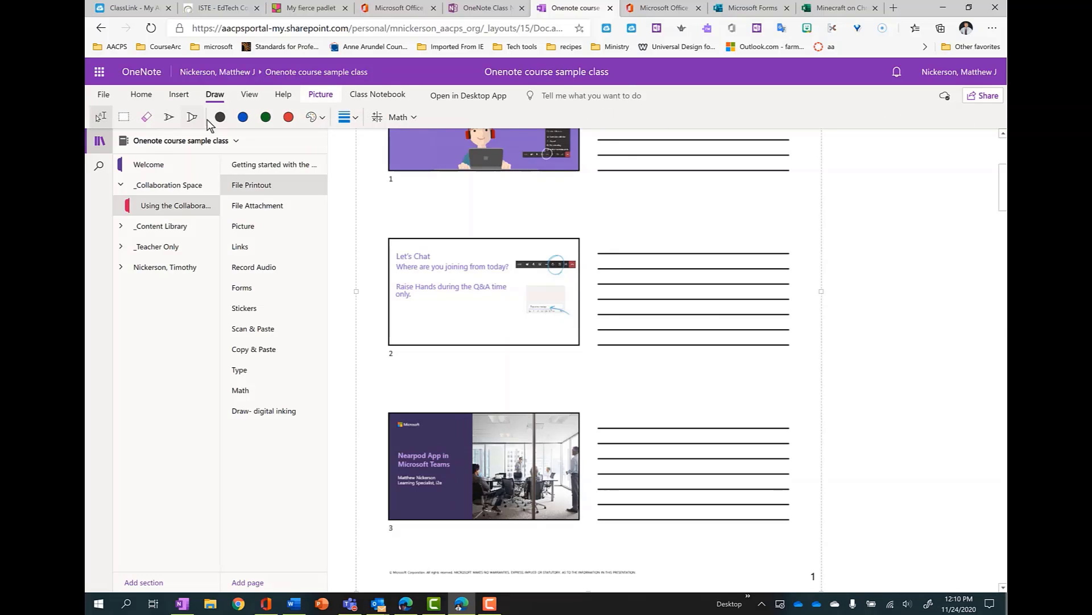
pyautogui.moveTo(496, 216); pyautogui.dragTo(615, 290)
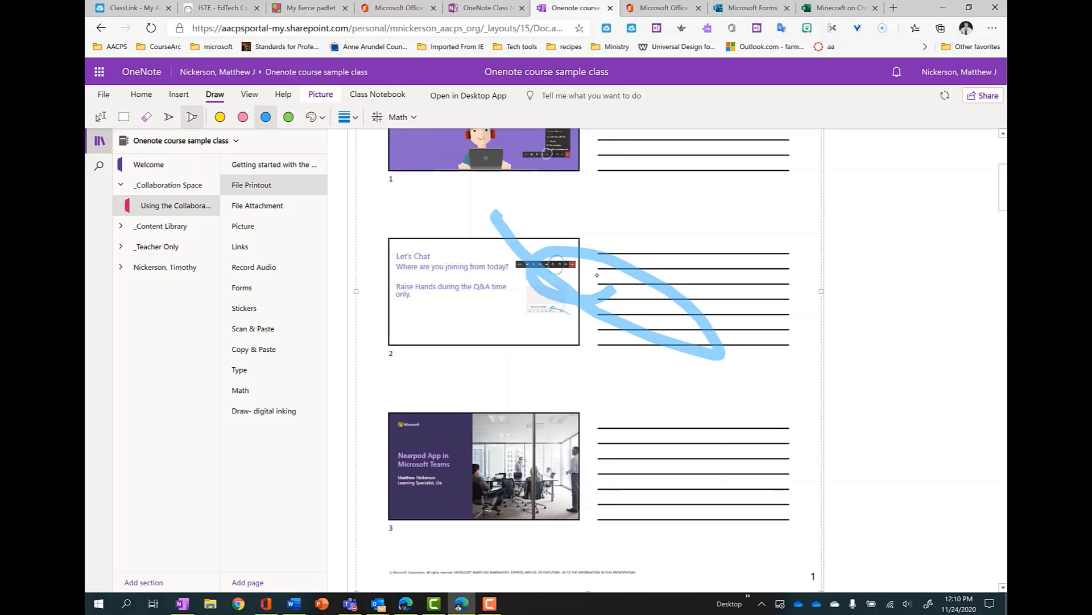
pyautogui.click(169, 117)
pyautogui.moveTo(580, 160); pyautogui.dragTo(646, 159)
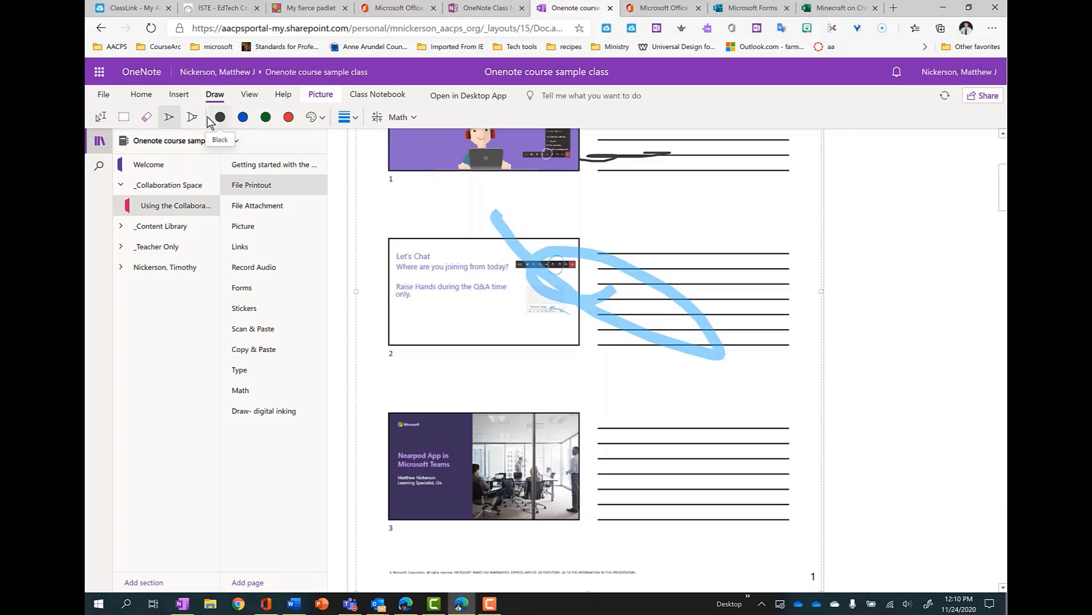
# Step: Add a text box reading "type" over the printout and move it just above slide 2's note lines
pyautogui.click(101, 119)
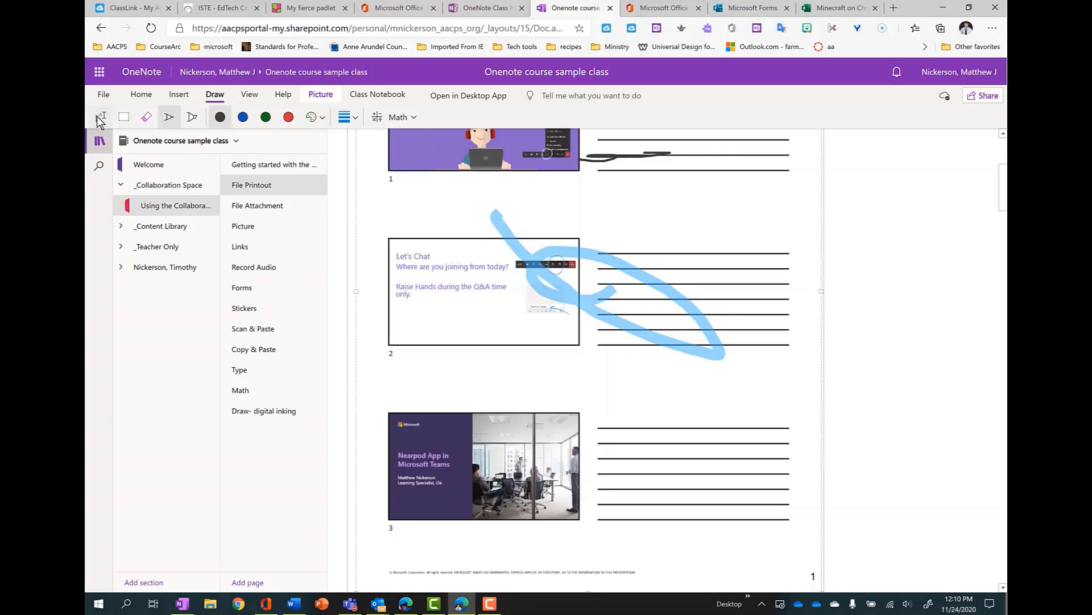
pyautogui.scroll(5, 665, 208)
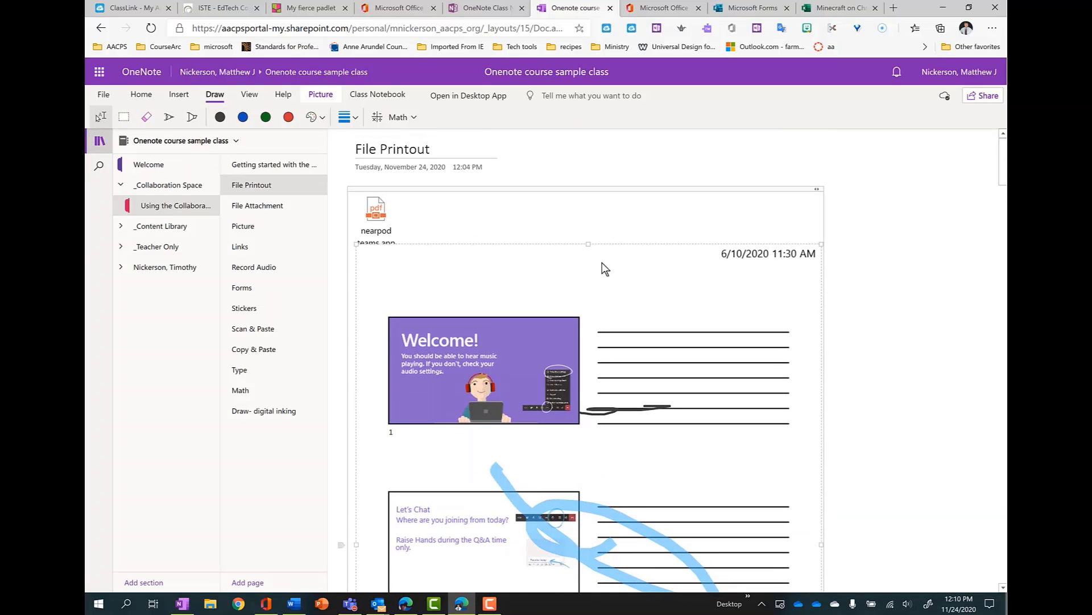
pyautogui.scroll(-1, 584, 224)
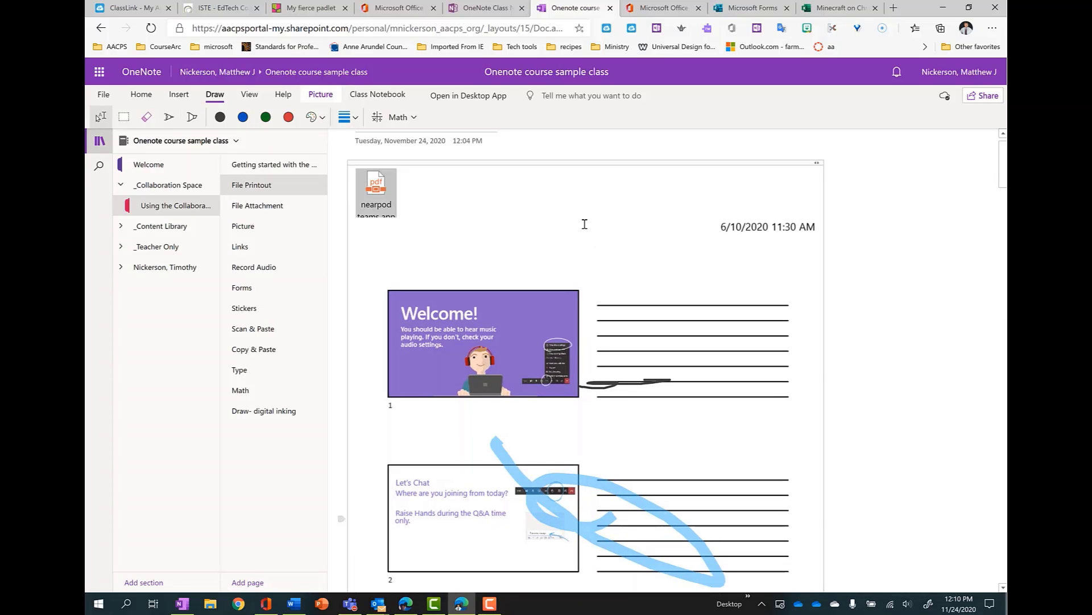
pyautogui.scroll(-5, 627, 258)
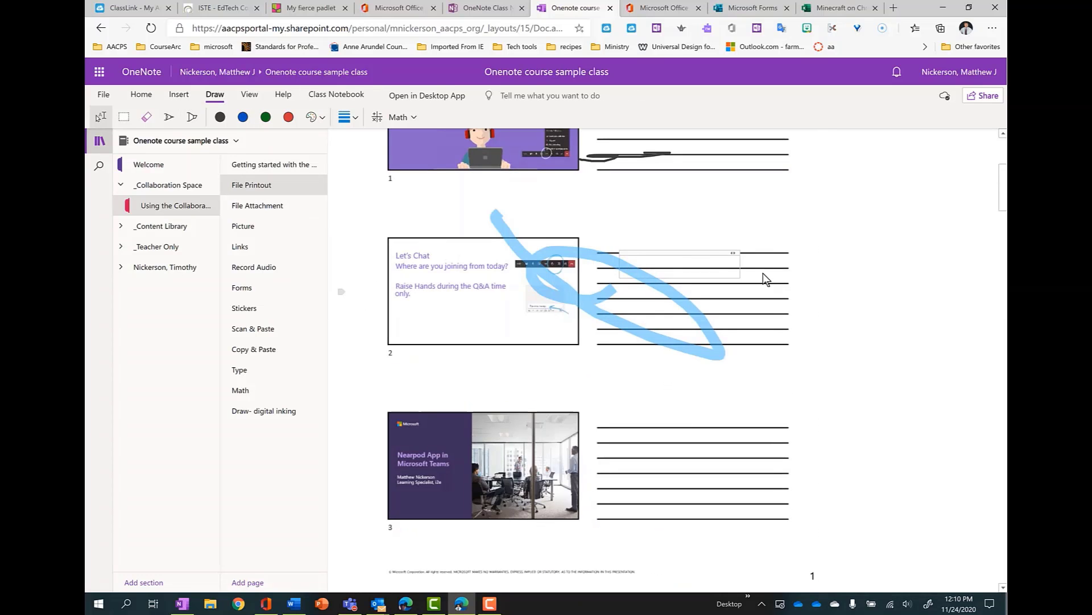
pyautogui.write('type')
pyautogui.moveTo(690, 254); pyautogui.dragTo(707, 231)
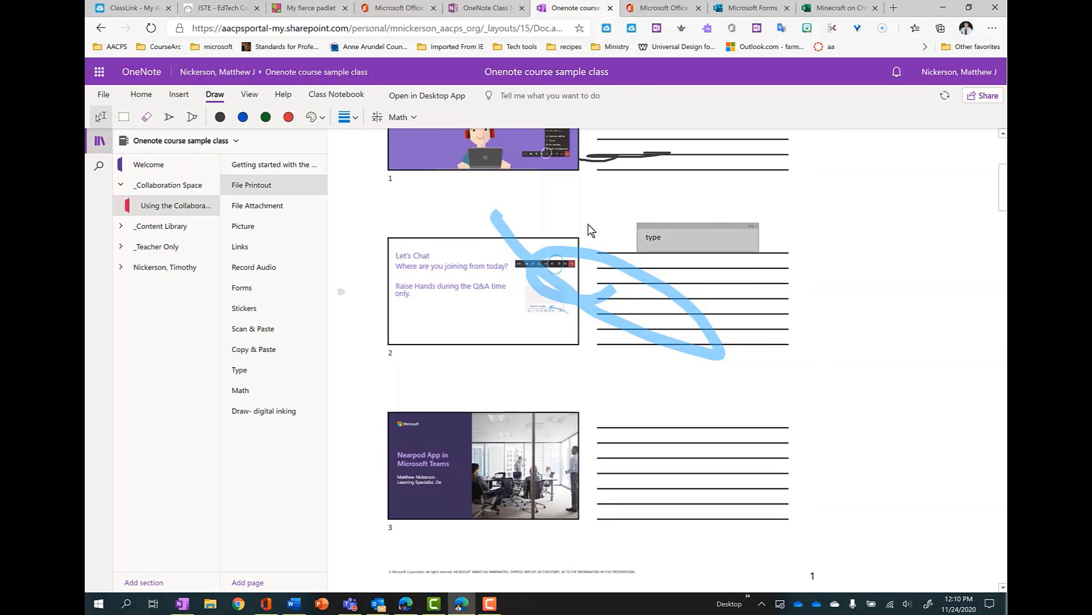
pyautogui.click(936, 278)
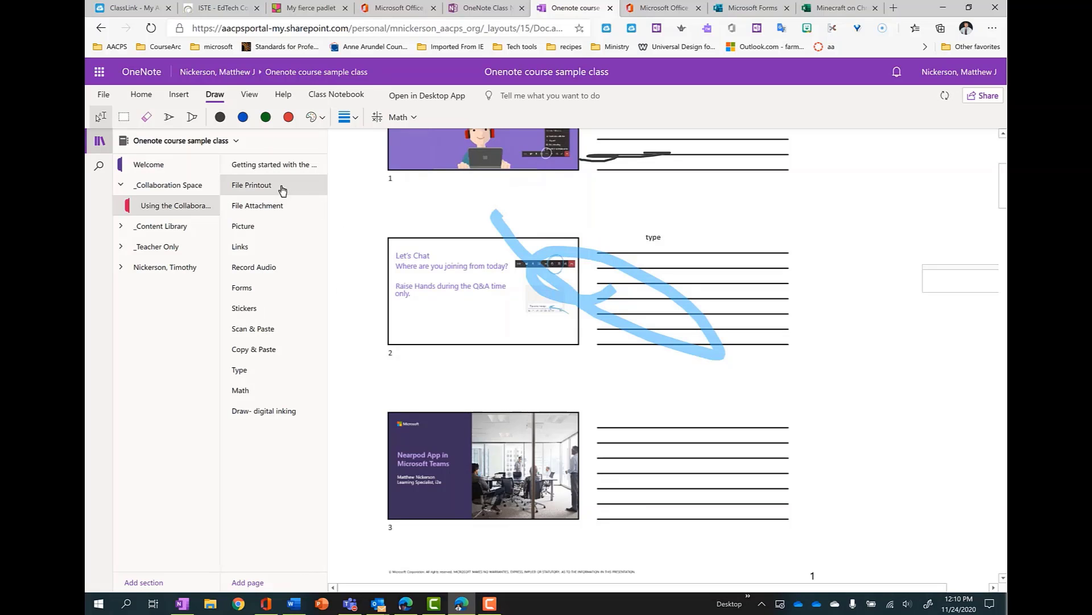
# Step: Place the text cursor in the blank area beside the printout near the start of the page
pyautogui.scroll(-20, 815, 240)
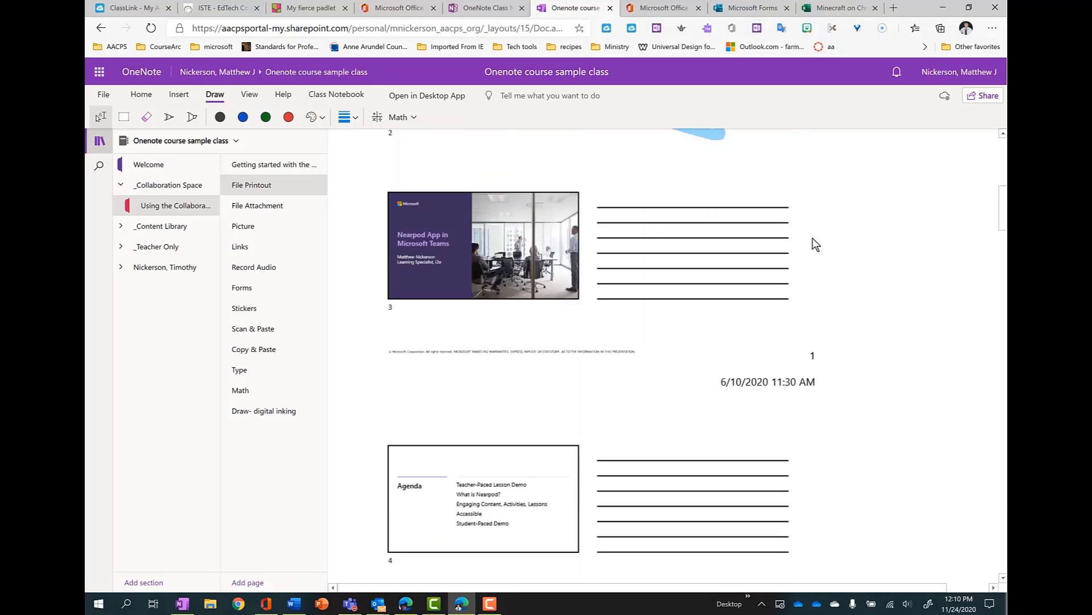
pyautogui.scroll(20, 819, 249)
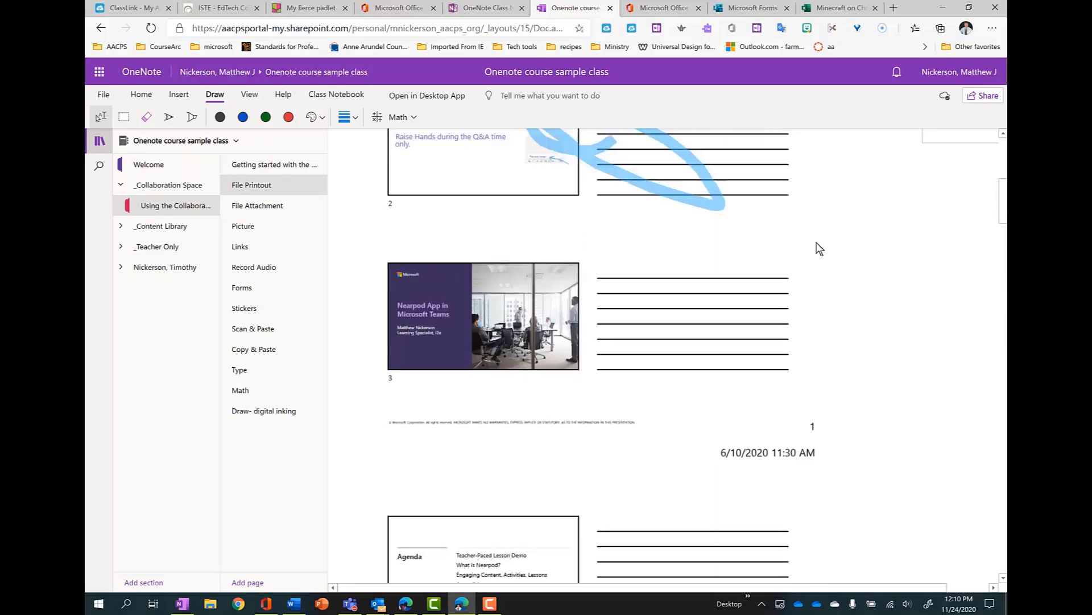
pyautogui.click(892, 215)
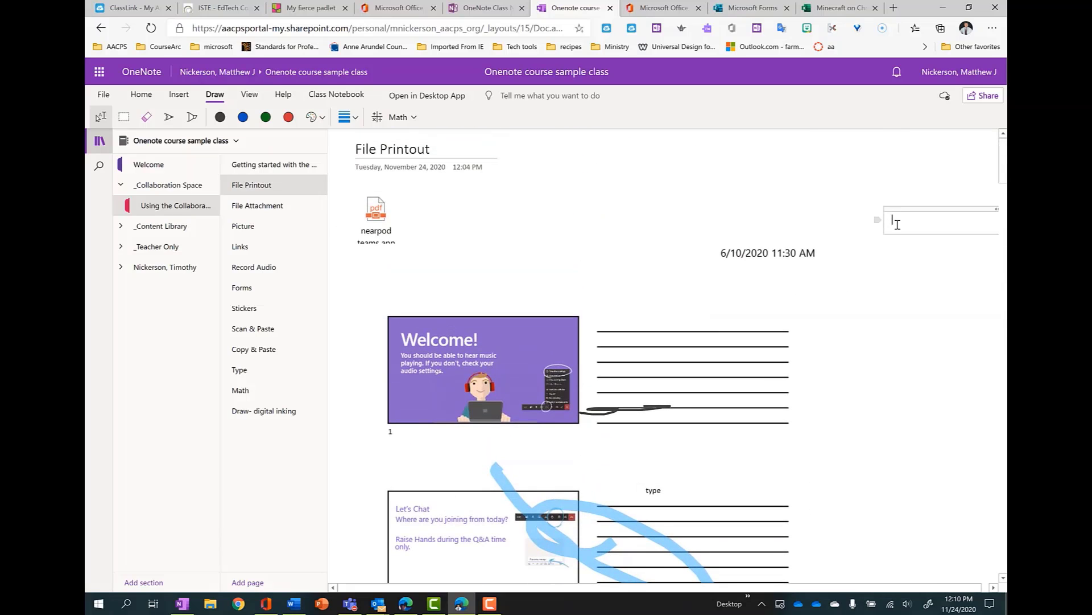
# Step: Insert a file printout of the Word document "Transform Learning with Microsoft Teams" in the text box beside the PDF printout
pyautogui.click(176, 97)
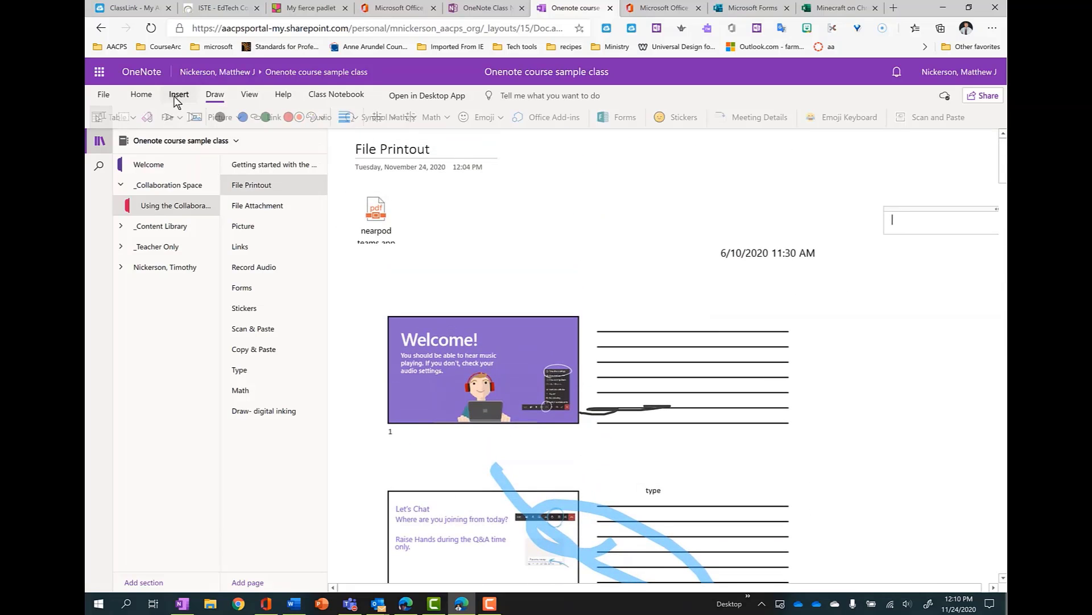
pyautogui.click(170, 118)
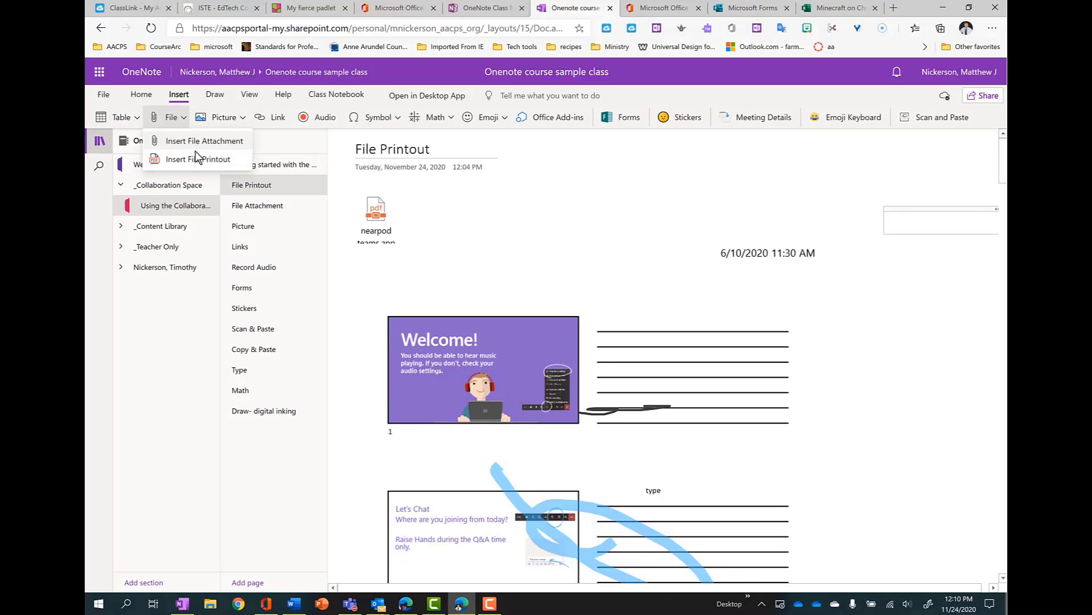
pyautogui.click(198, 160)
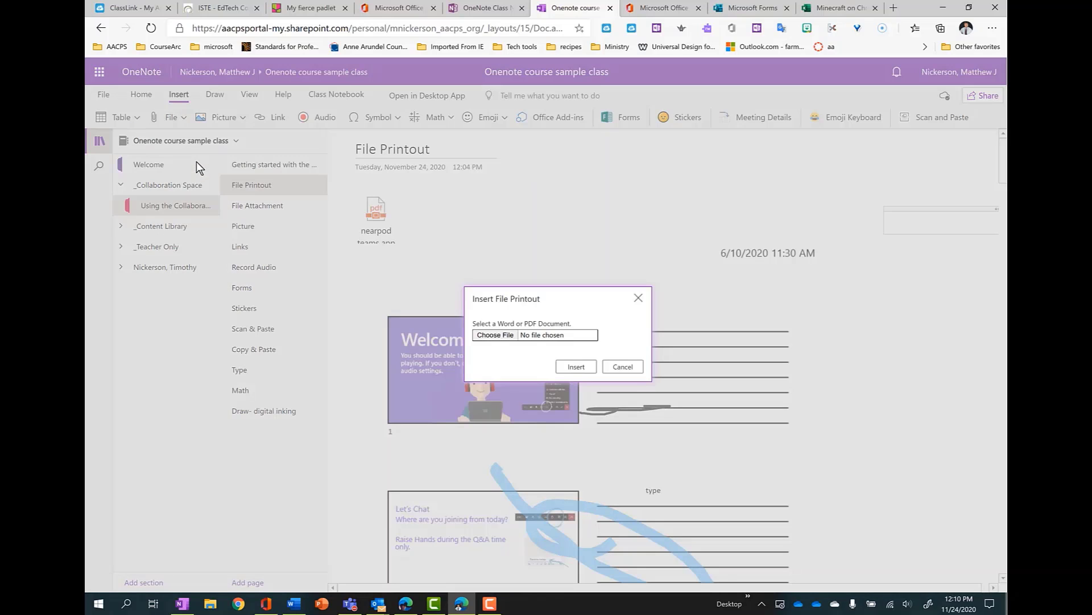
pyautogui.click(484, 335)
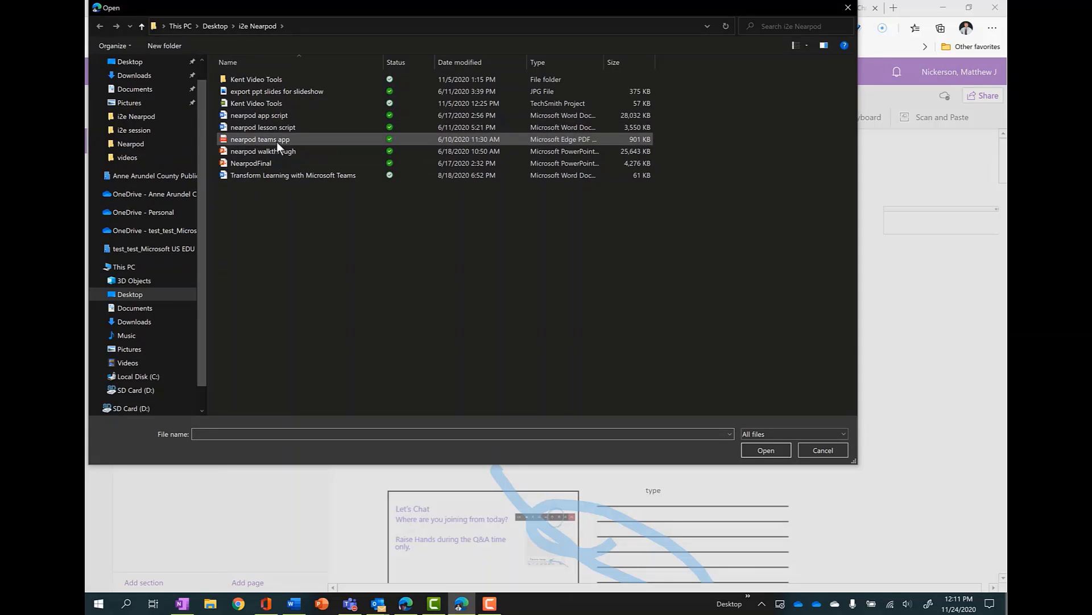
pyautogui.doubleClick(272, 173)
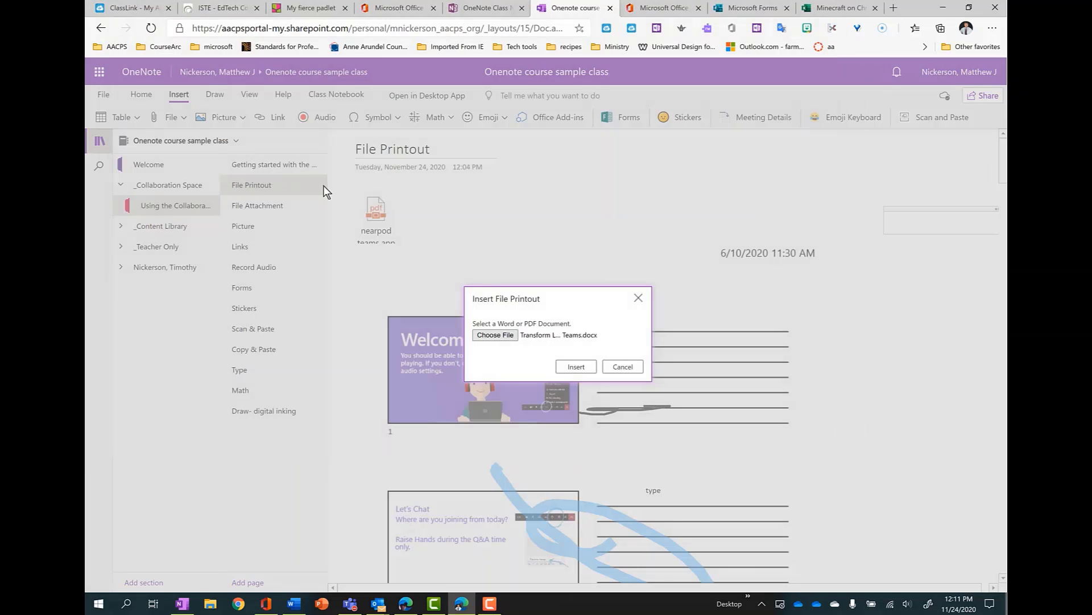
pyautogui.click(568, 373)
pyautogui.click(912, 231)
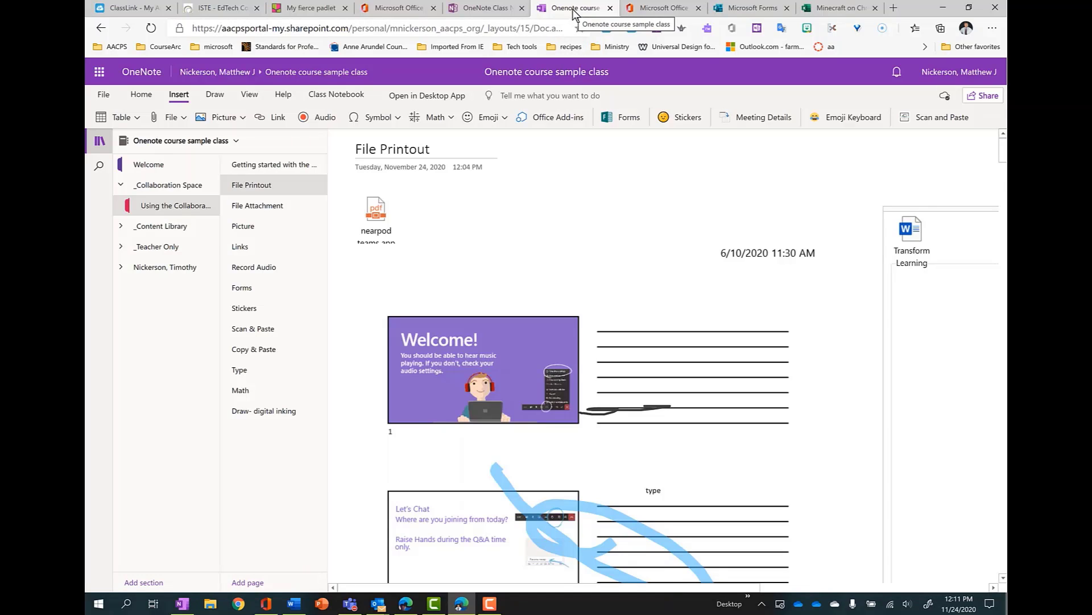
# Step: Try to open the Transform Learning Word file from its icon on the page and decline downloading a copy
pyautogui.click(913, 233)
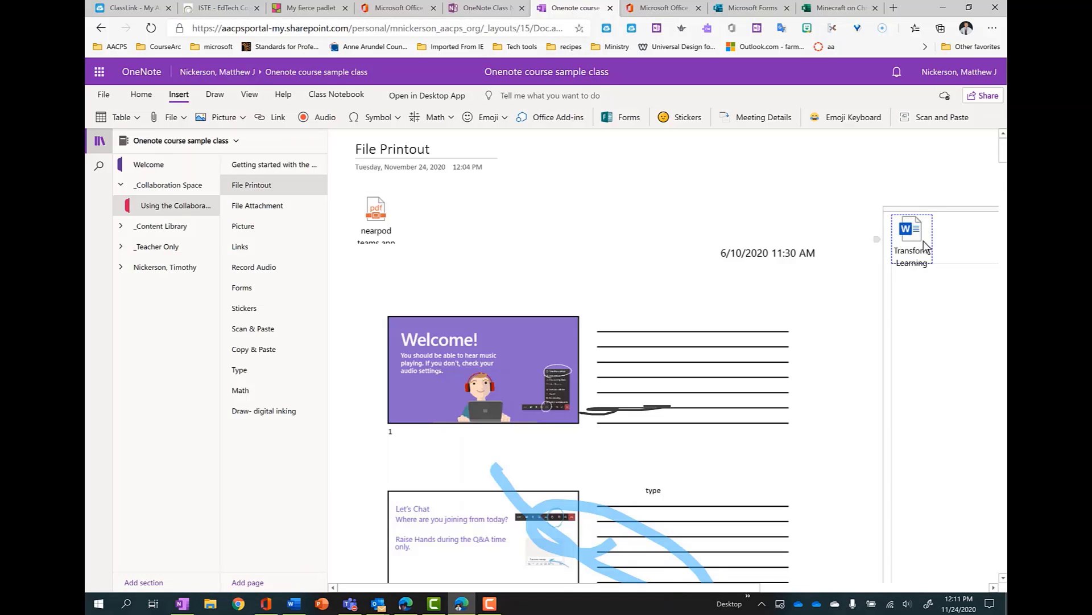
pyautogui.scroll(-1, 914, 233)
pyautogui.doubleClick(909, 208)
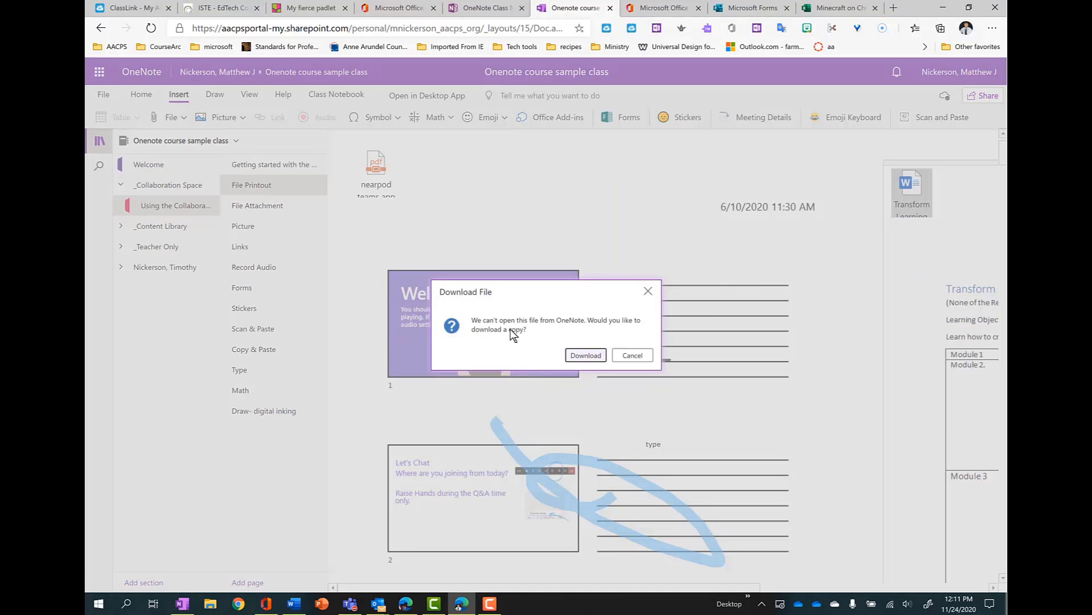
pyautogui.click(649, 290)
pyautogui.click(901, 188)
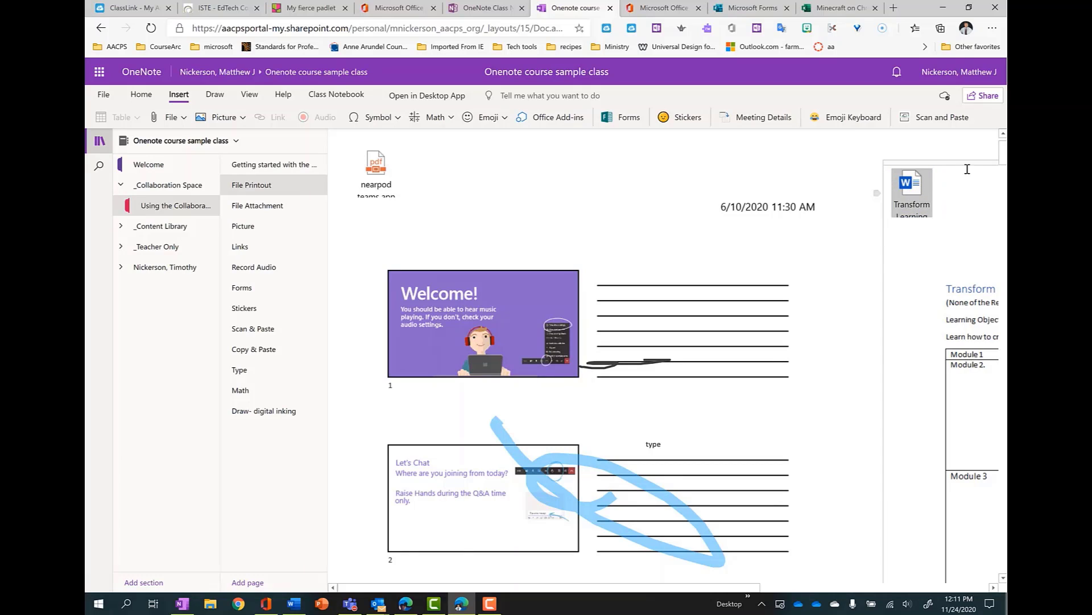
pyautogui.click(402, 209)
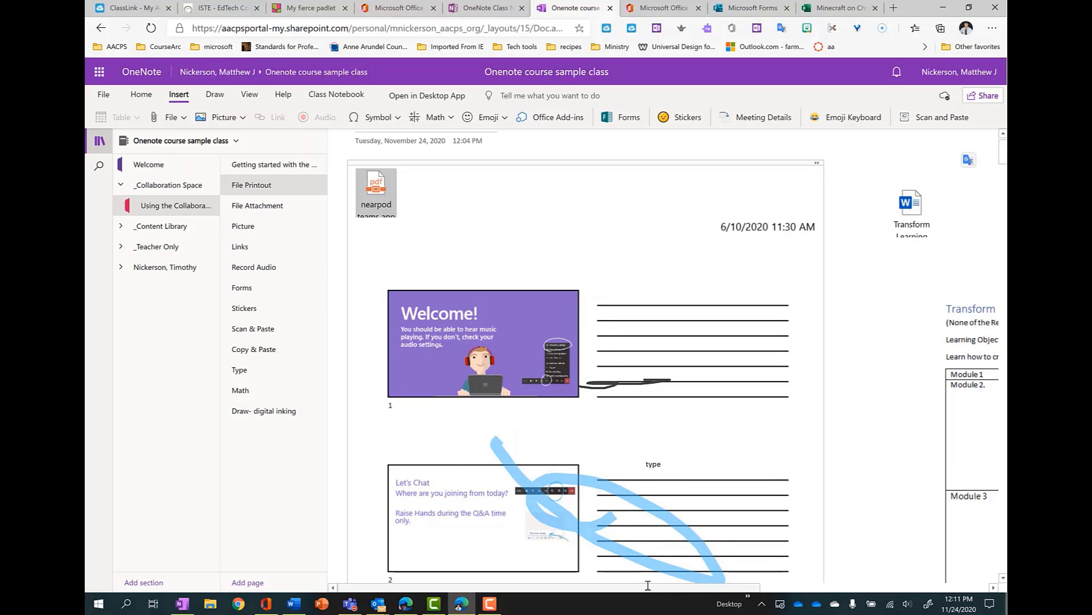
# Step: Move the container holding the Word file and its printout slightly higher on the page
pyautogui.moveTo(648, 586); pyautogui.dragTo(742, 586)
pyautogui.click(752, 206)
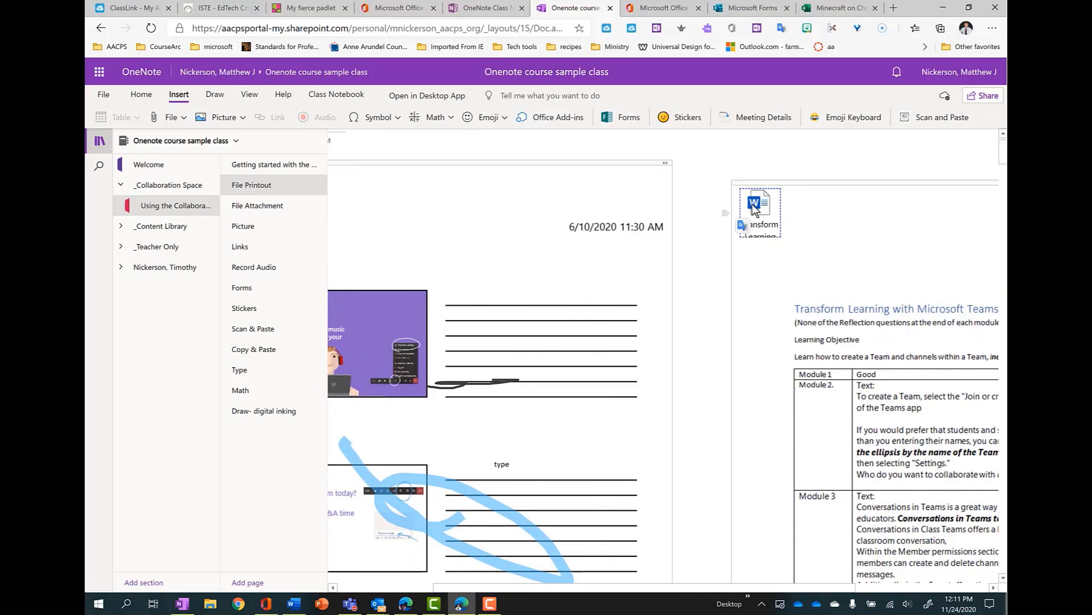
pyautogui.moveTo(826, 182); pyautogui.dragTo(824, 155)
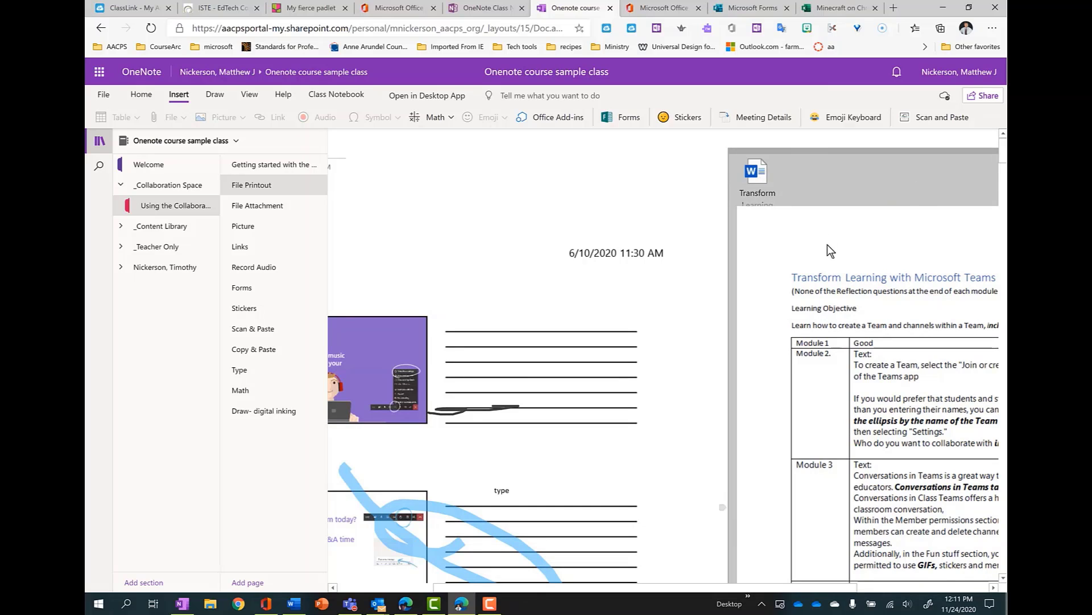
# Step: Examine the pages of the Word printout alongside the PDF printout and return to the start of the page
pyautogui.scroll(-5, 829, 285)
pyautogui.scroll(-20, 828, 292)
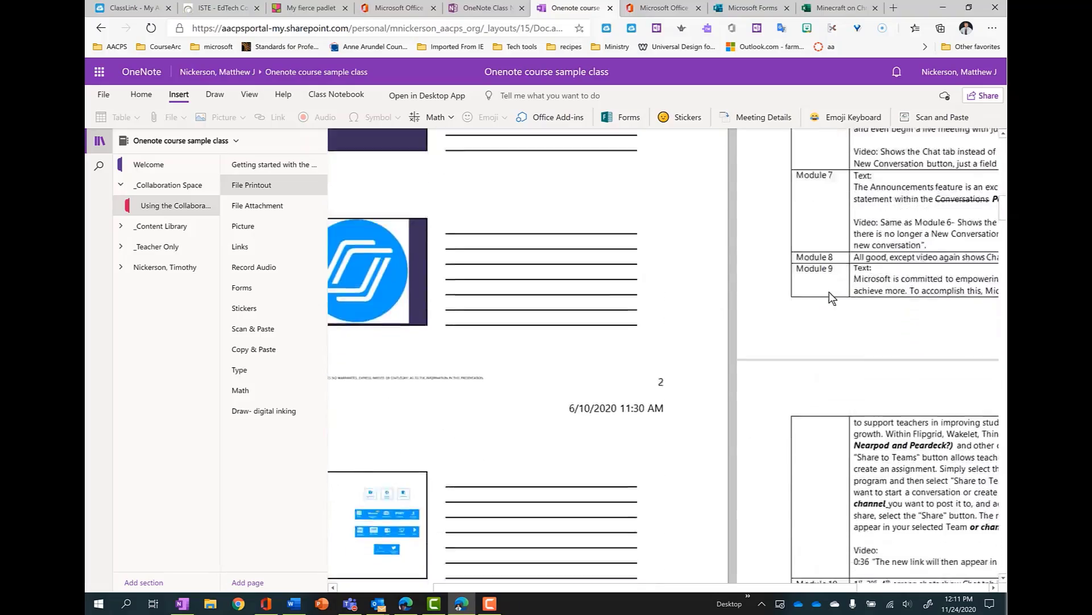
pyautogui.scroll(-17, 829, 292)
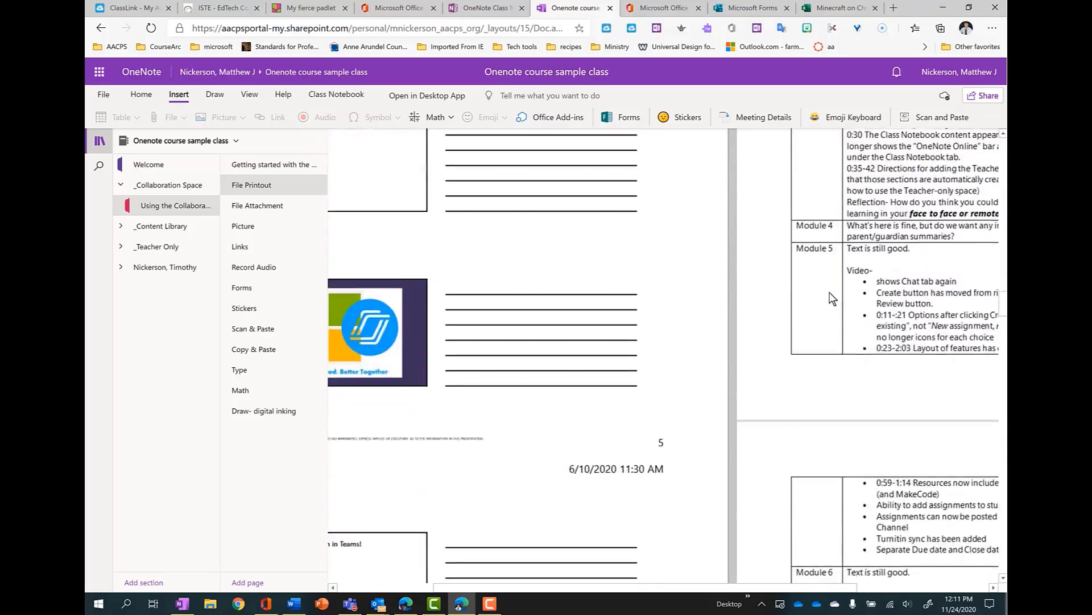
pyautogui.scroll(18, 829, 292)
pyautogui.scroll(20, 829, 292)
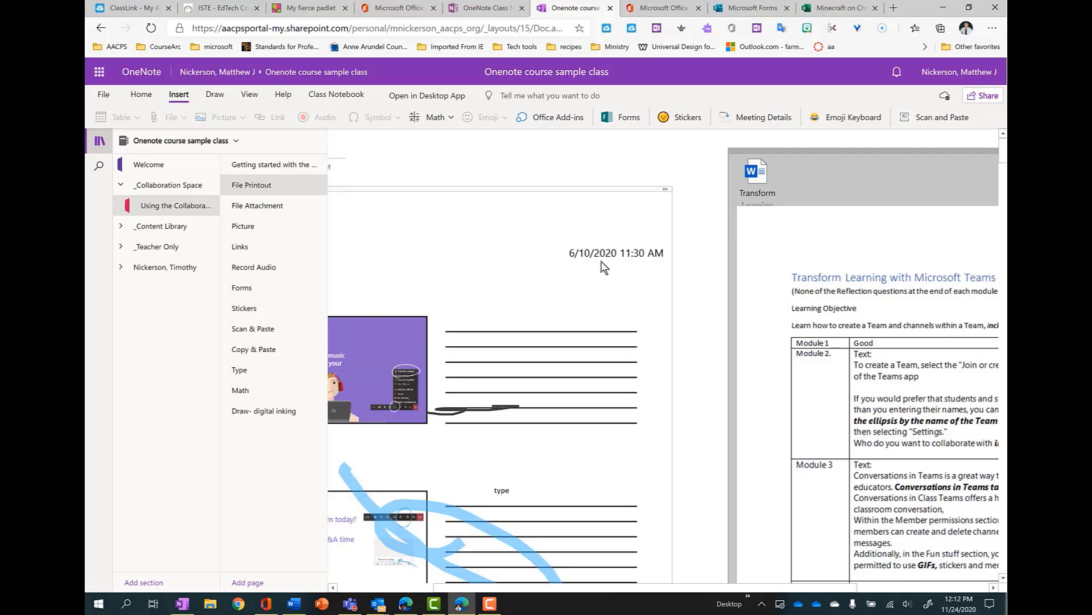
pyautogui.scroll(-10, 852, 326)
pyautogui.scroll(10, 852, 326)
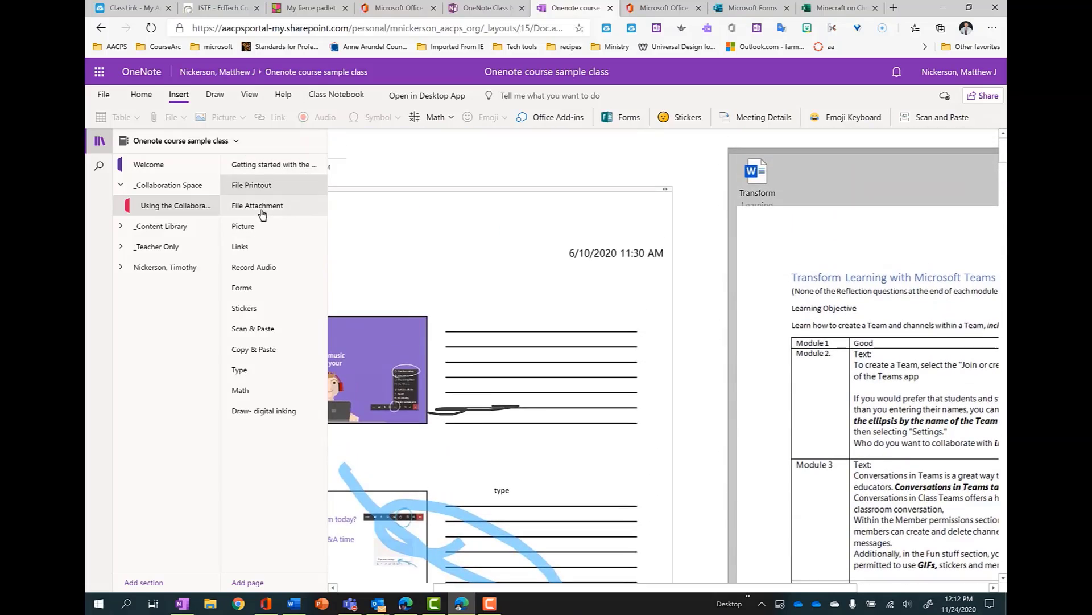
# Step: On the File Attachment page, attach the NearpodFinal PowerPoint file from the i2e Nearpod folder below the title
pyautogui.click(261, 213)
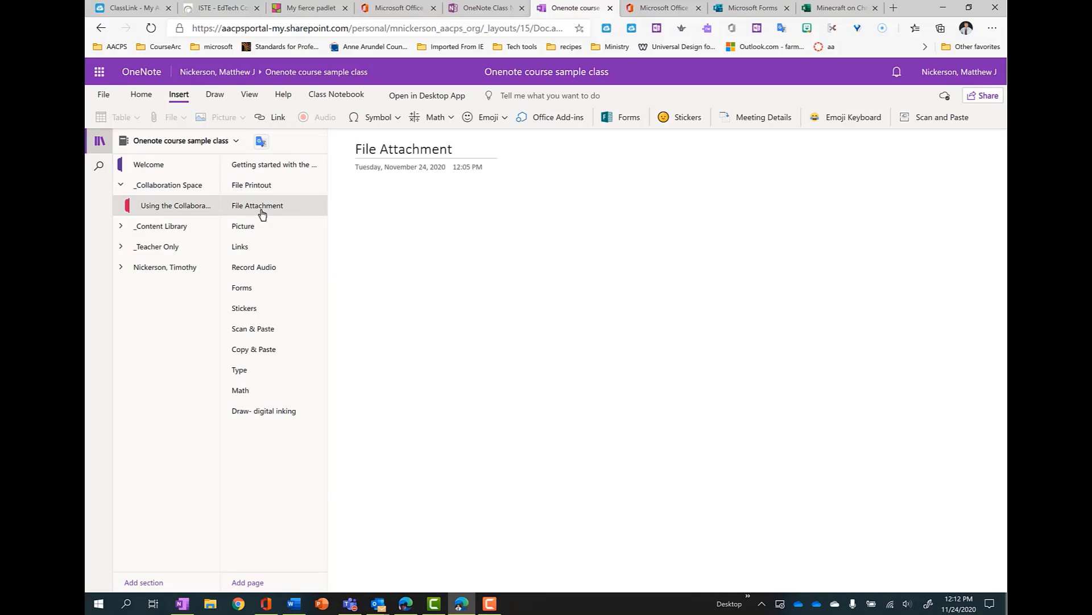
pyautogui.click(376, 203)
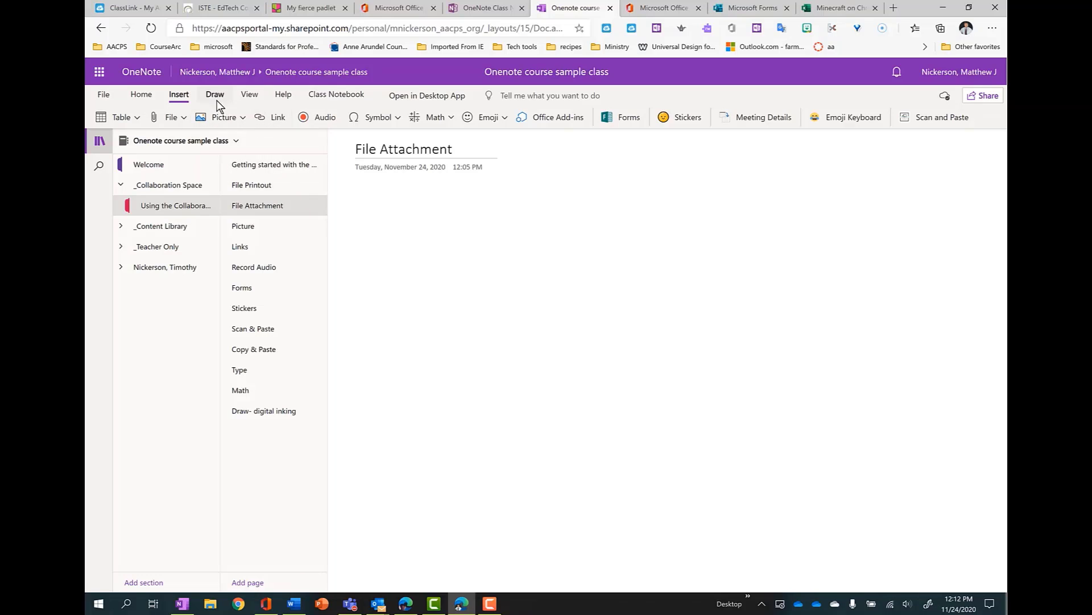
pyautogui.click(183, 120)
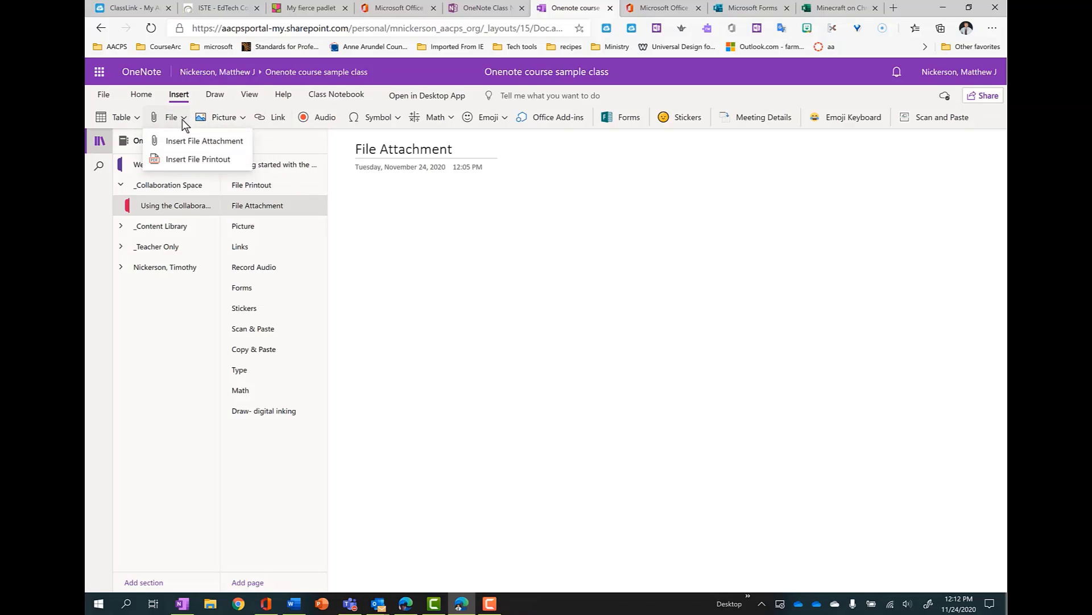
pyautogui.click(200, 142)
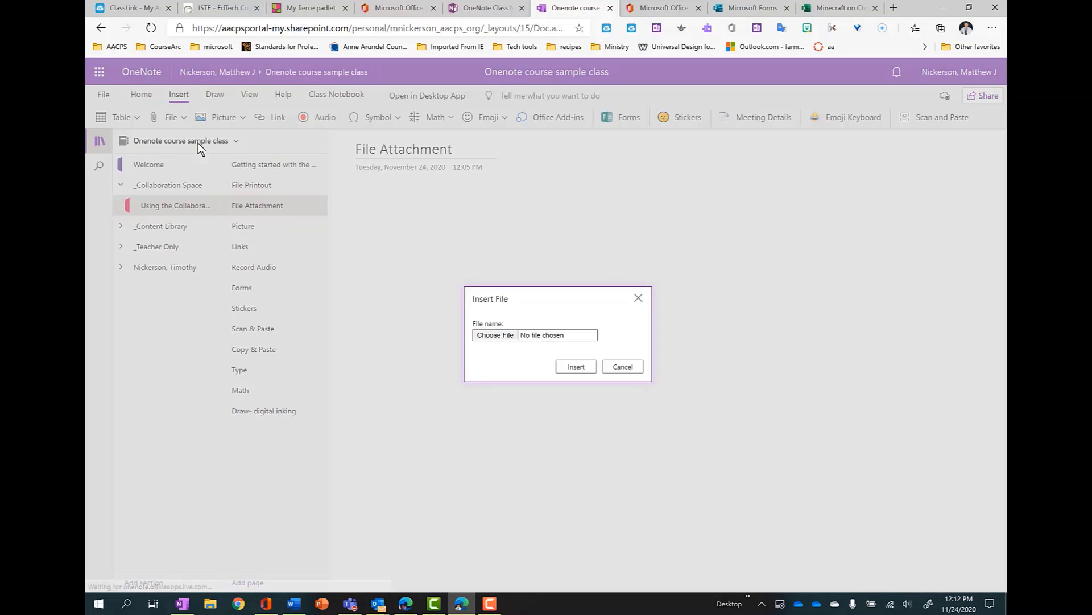
pyautogui.click(494, 336)
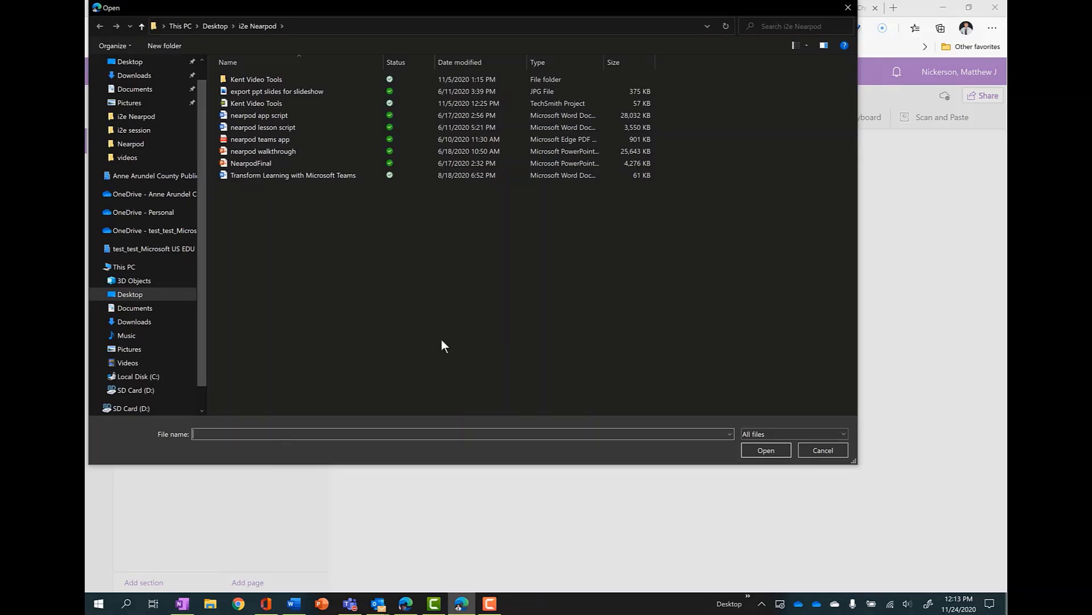
pyautogui.click(215, 27)
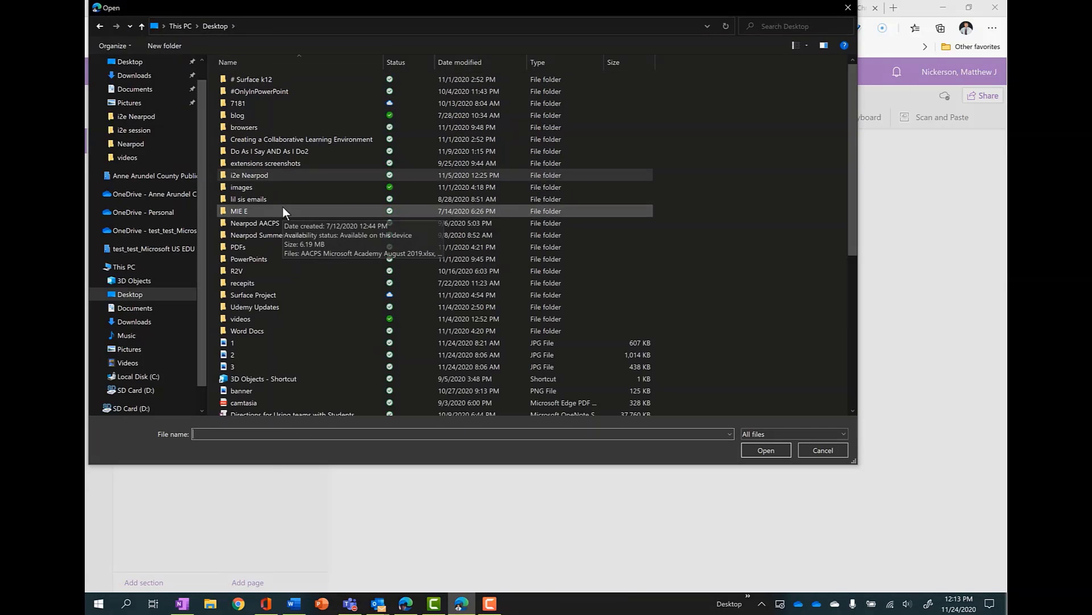
pyautogui.doubleClick(265, 175)
pyautogui.doubleClick(271, 164)
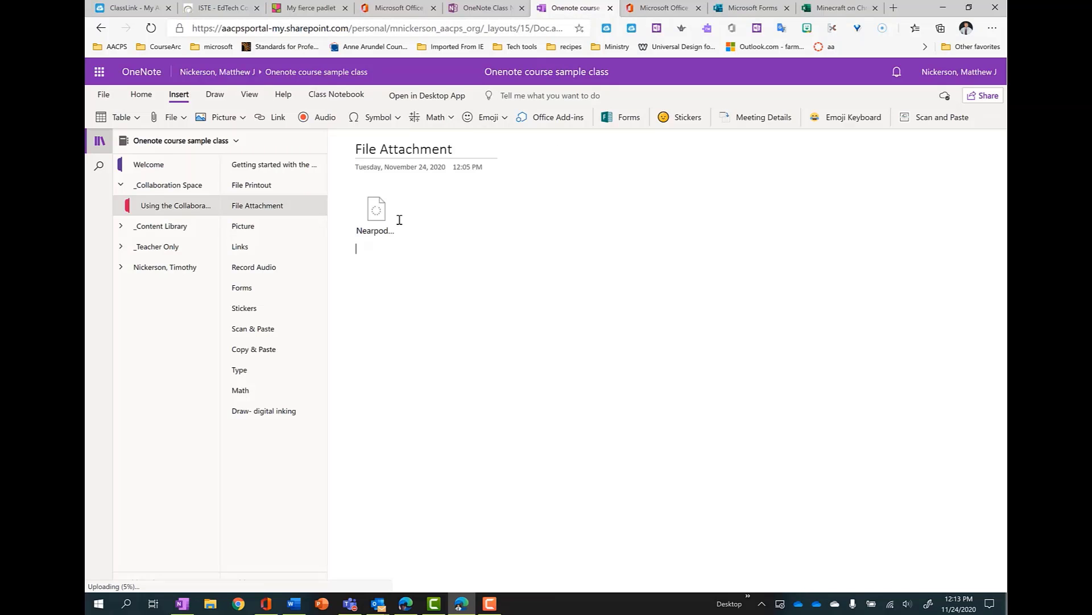
# Step: Try to open the attached Nearpod PowerPoint from its icon and decline downloading a copy
pyautogui.click(589, 204)
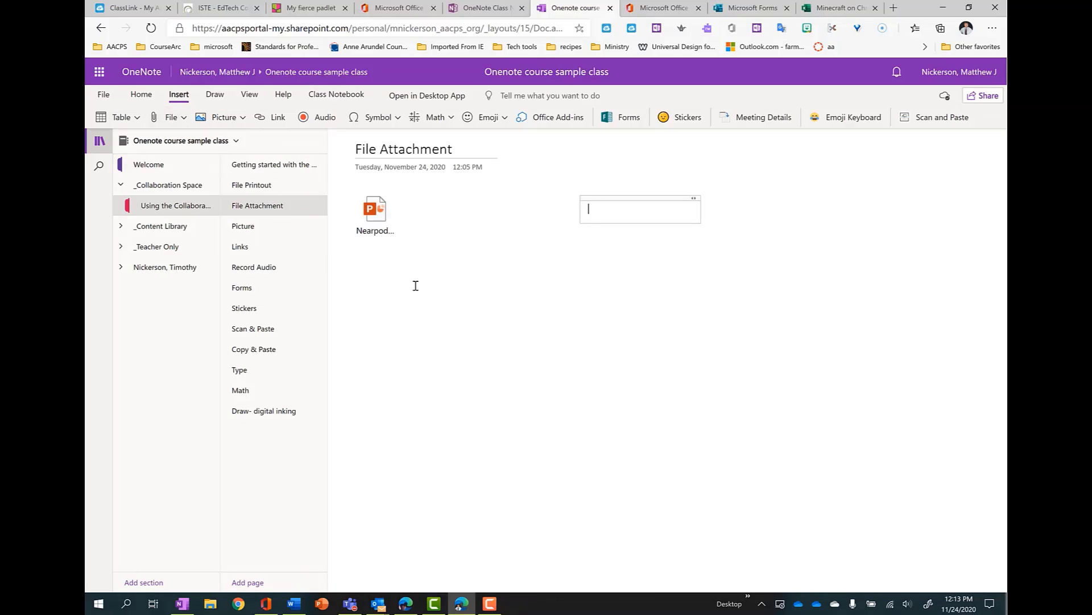
pyautogui.click(367, 212)
pyautogui.doubleClick(367, 212)
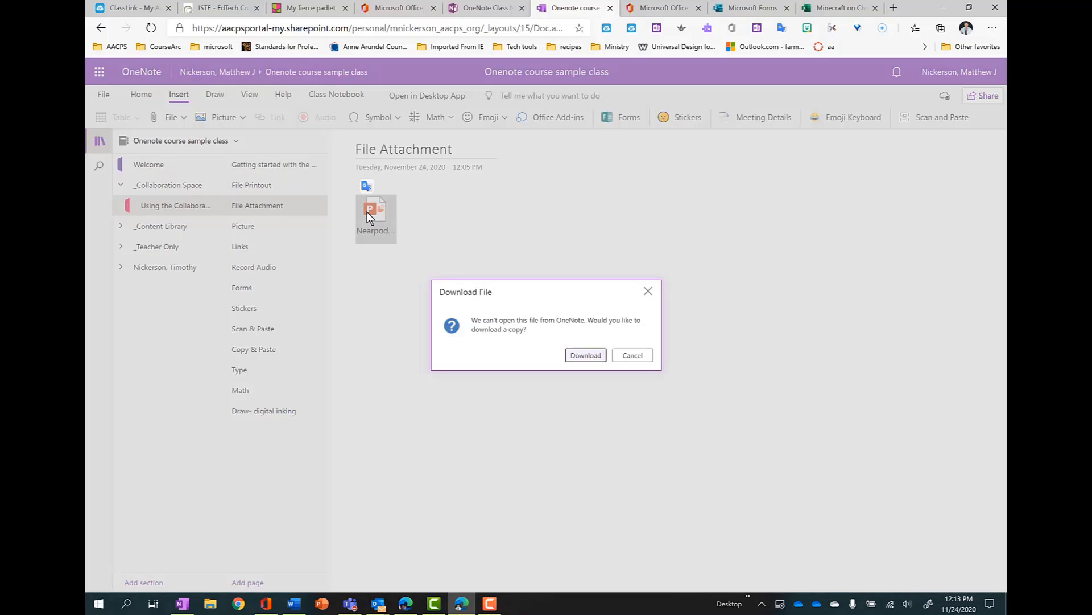
pyautogui.click(630, 358)
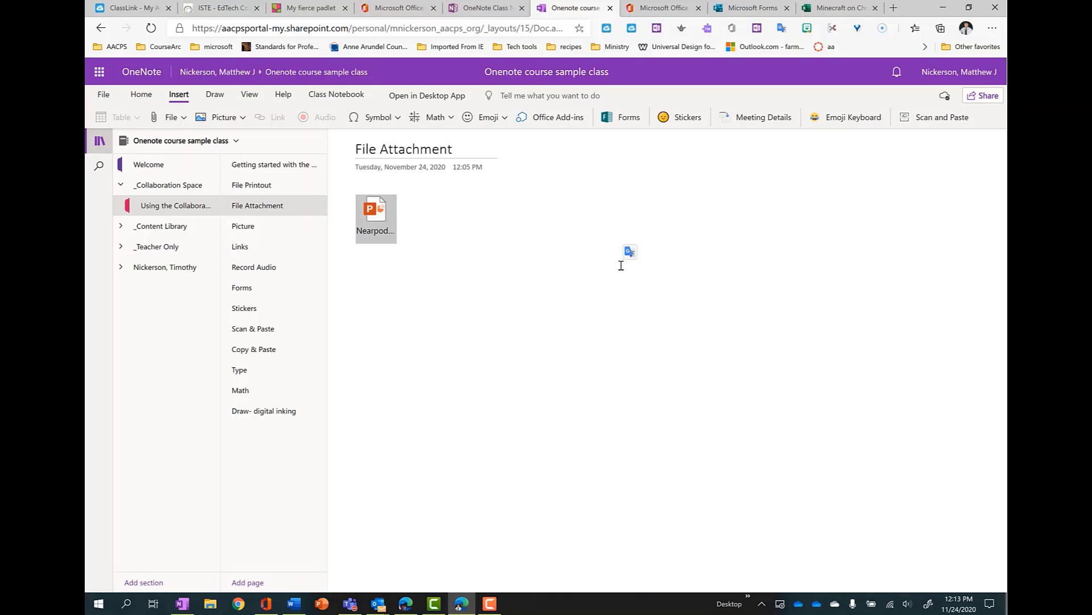
# Step: Attach "Mod 2 creating class identity edited narration" from the Desktop videos folder beside the PowerPoint attachment and move its container slightly higher
pyautogui.click(523, 218)
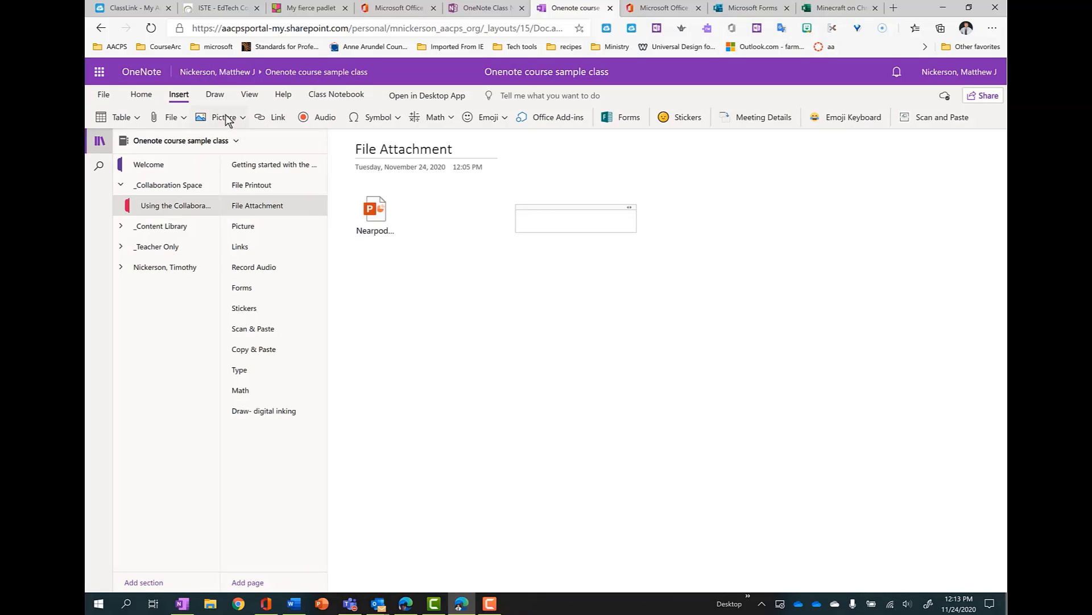
pyautogui.click(174, 118)
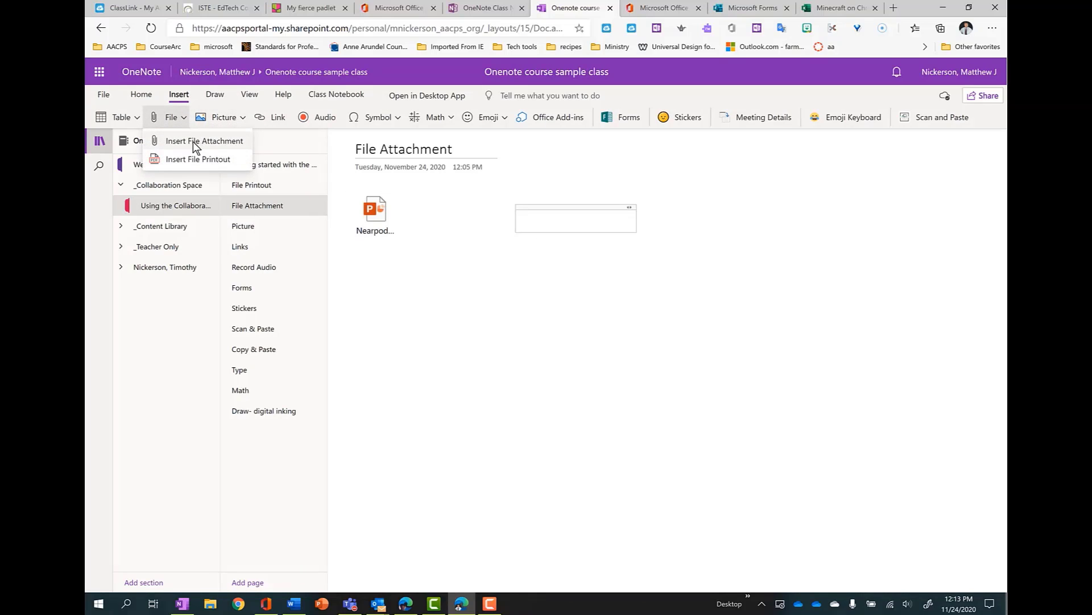
pyautogui.click(193, 142)
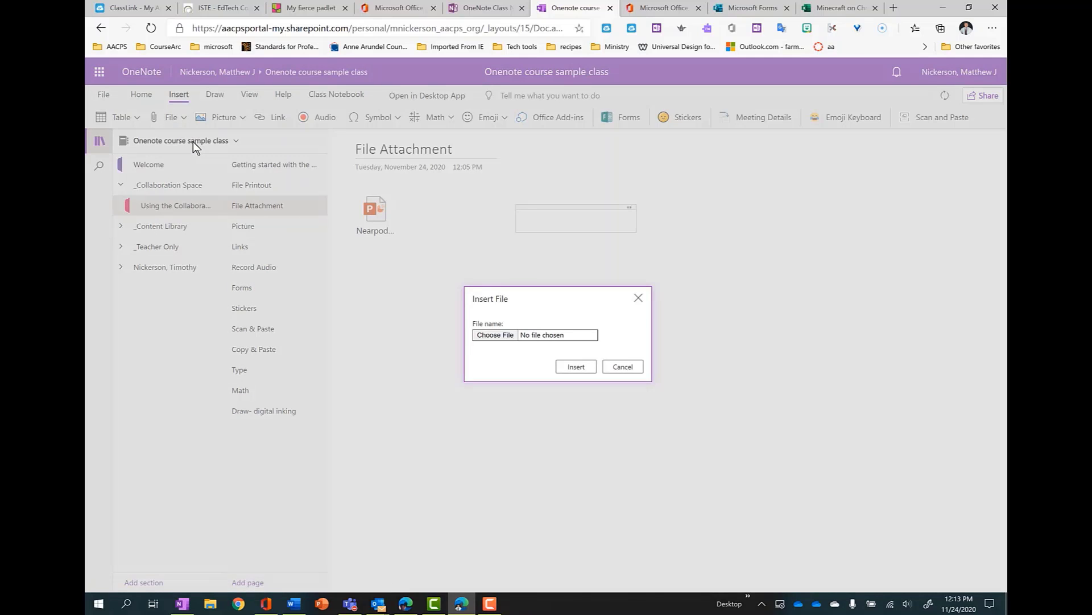
pyautogui.click(495, 334)
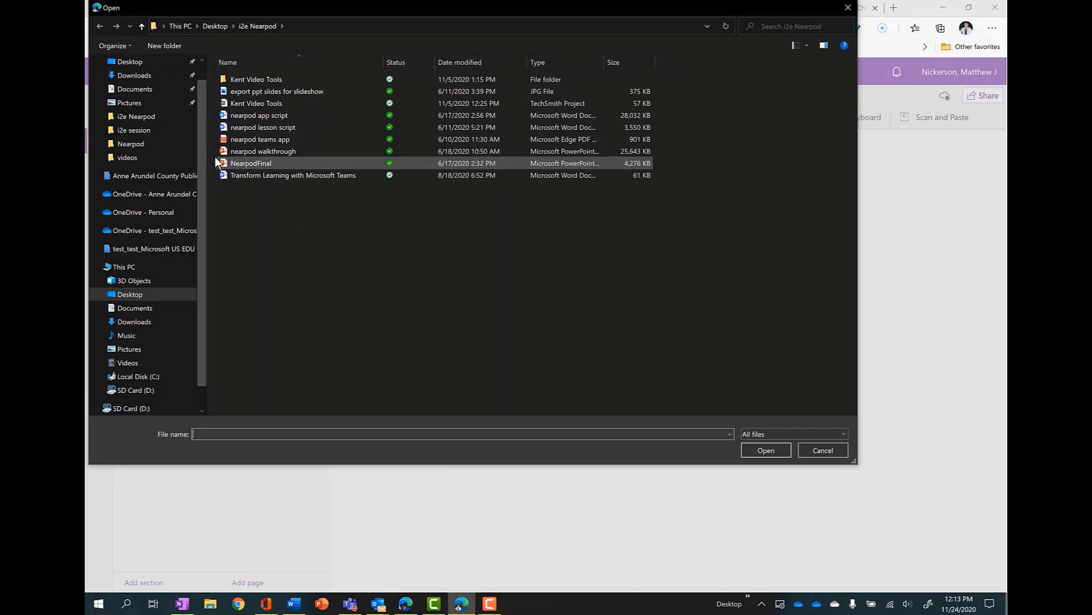
pyautogui.click(215, 26)
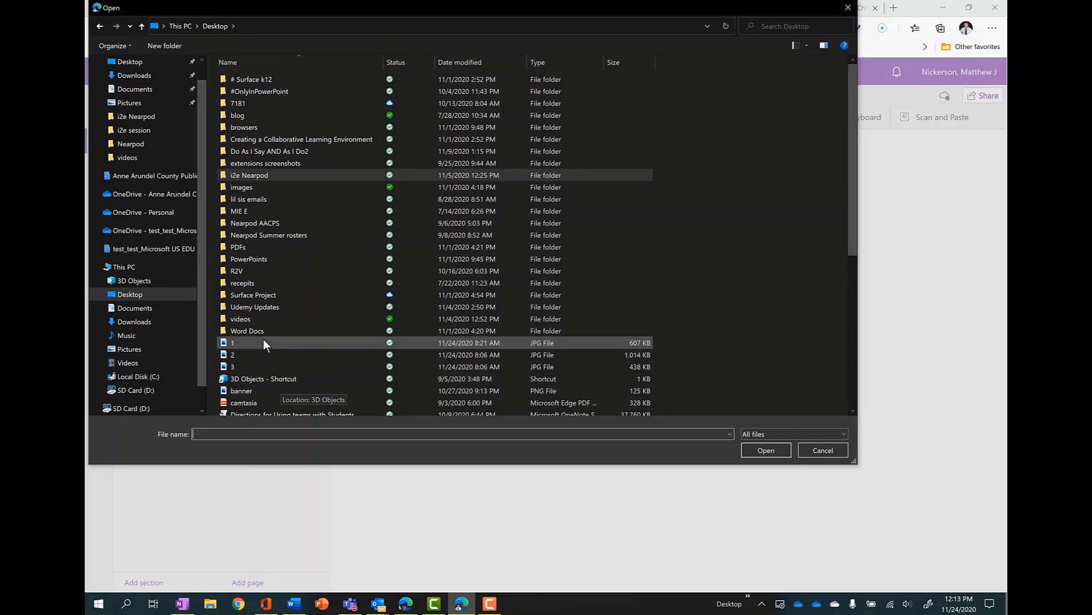
pyautogui.doubleClick(249, 319)
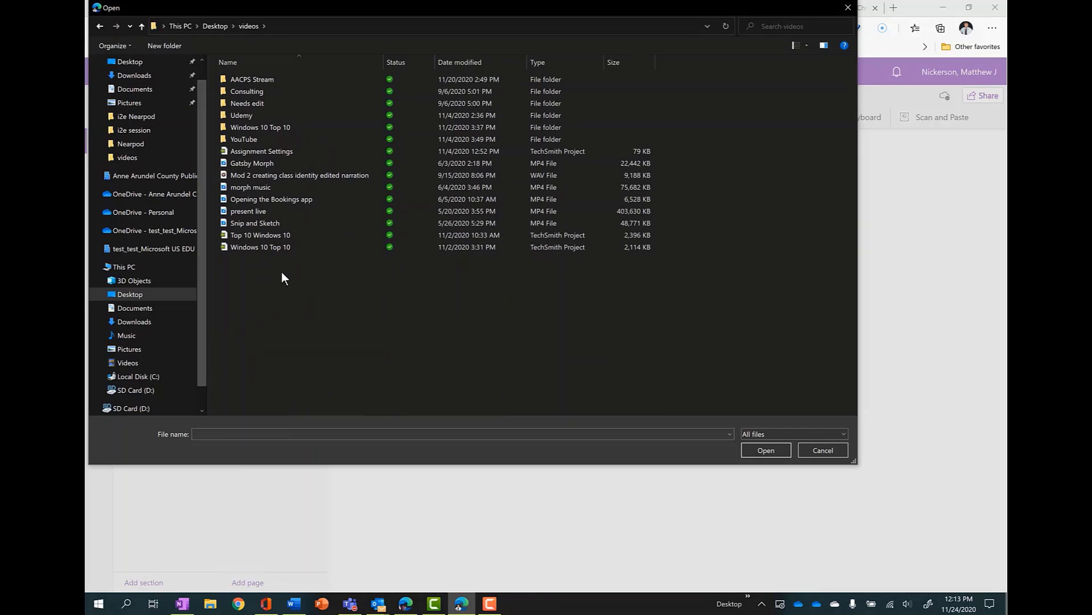
pyautogui.doubleClick(254, 175)
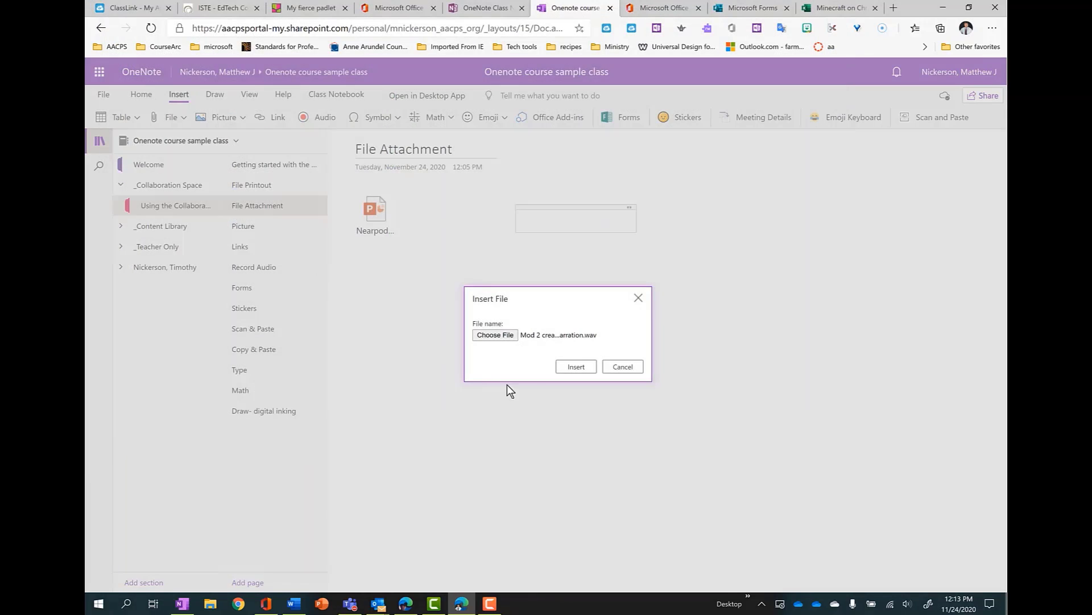
pyautogui.press('Return')
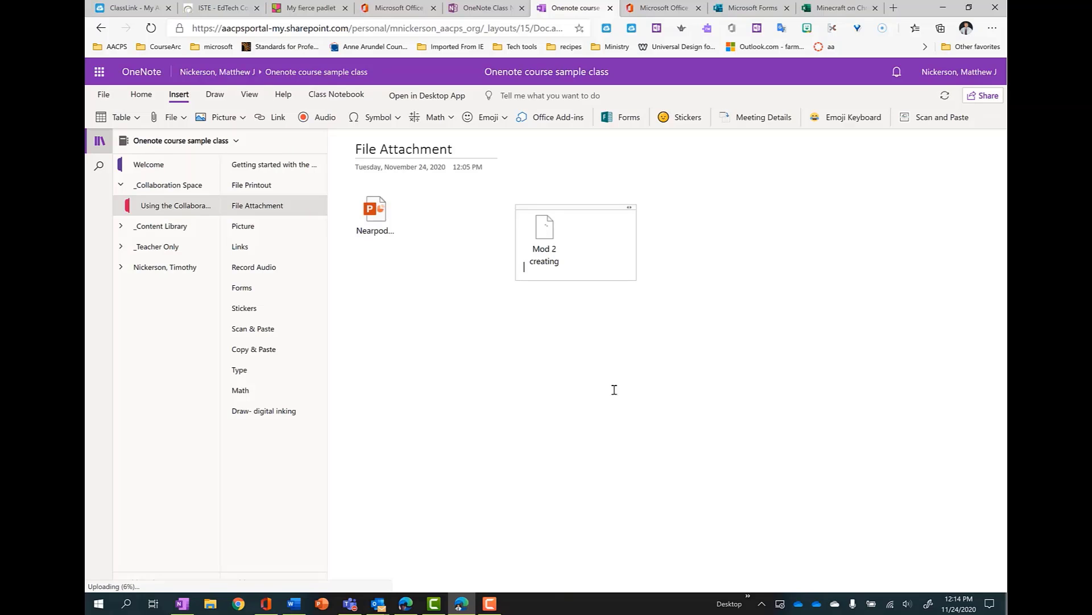
pyautogui.moveTo(572, 205); pyautogui.dragTo(562, 183)
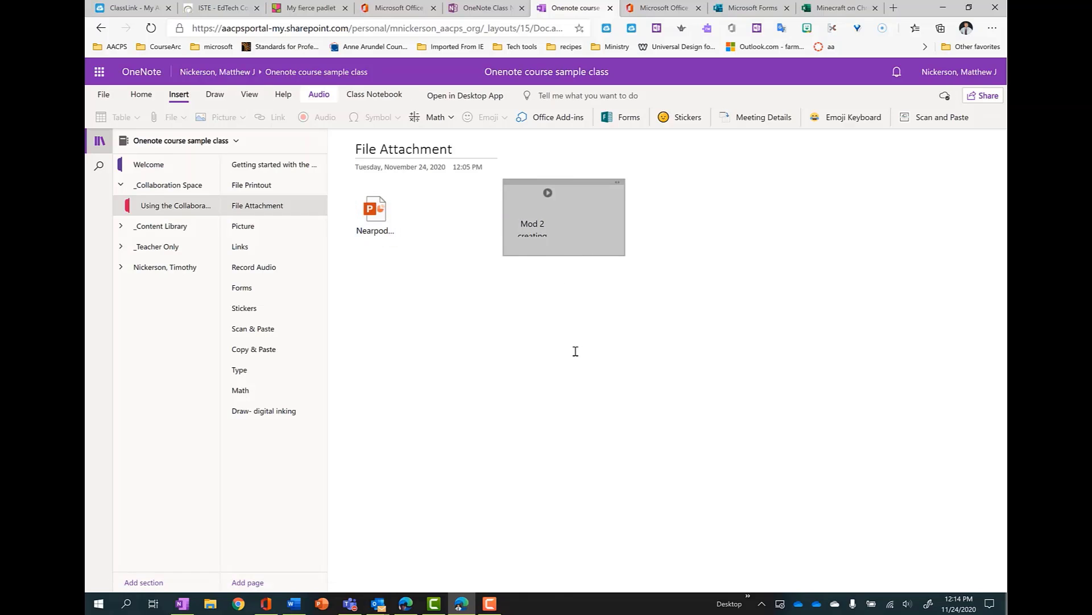
# Step: Play the attached Mod 2 audio file on the File Attachment page without downloading a copy, jump back in 15-second increments, and pause playback
pyautogui.click(548, 194)
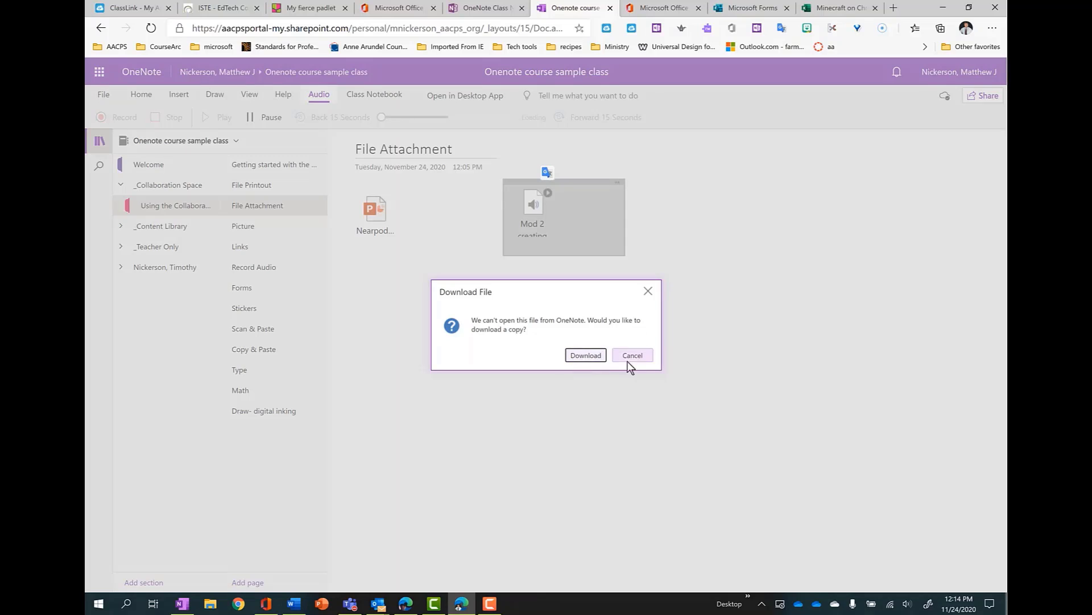
pyautogui.click(631, 356)
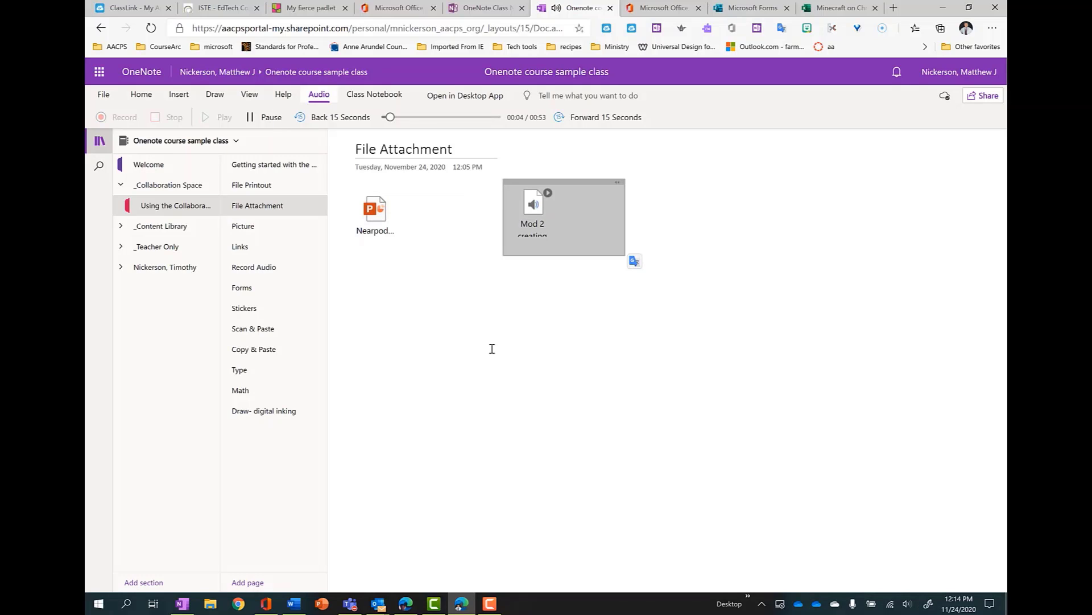
pyautogui.click(265, 119)
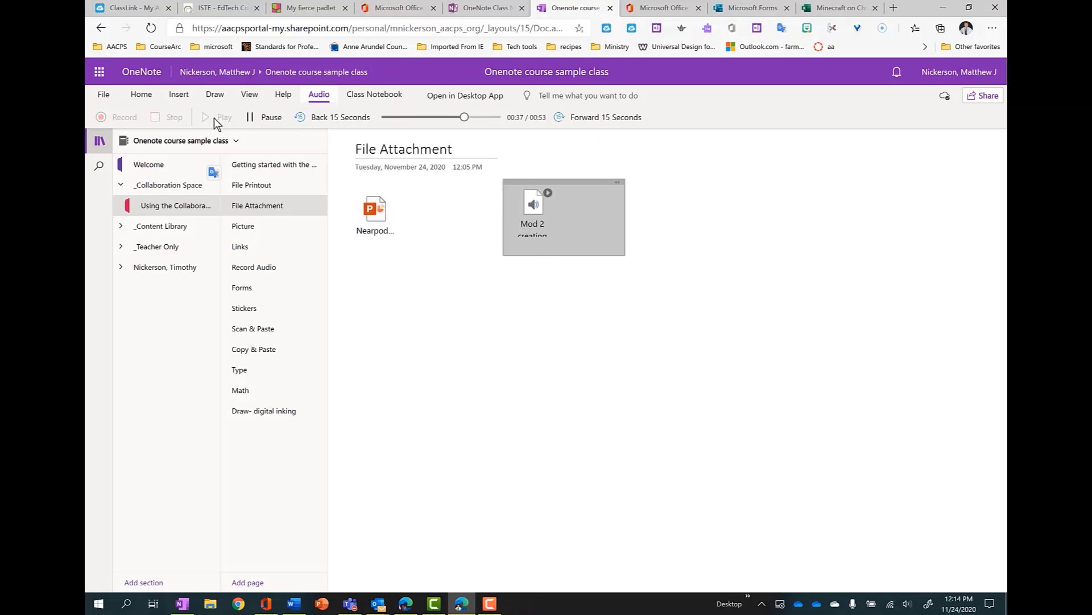
pyautogui.doubleClick(335, 119)
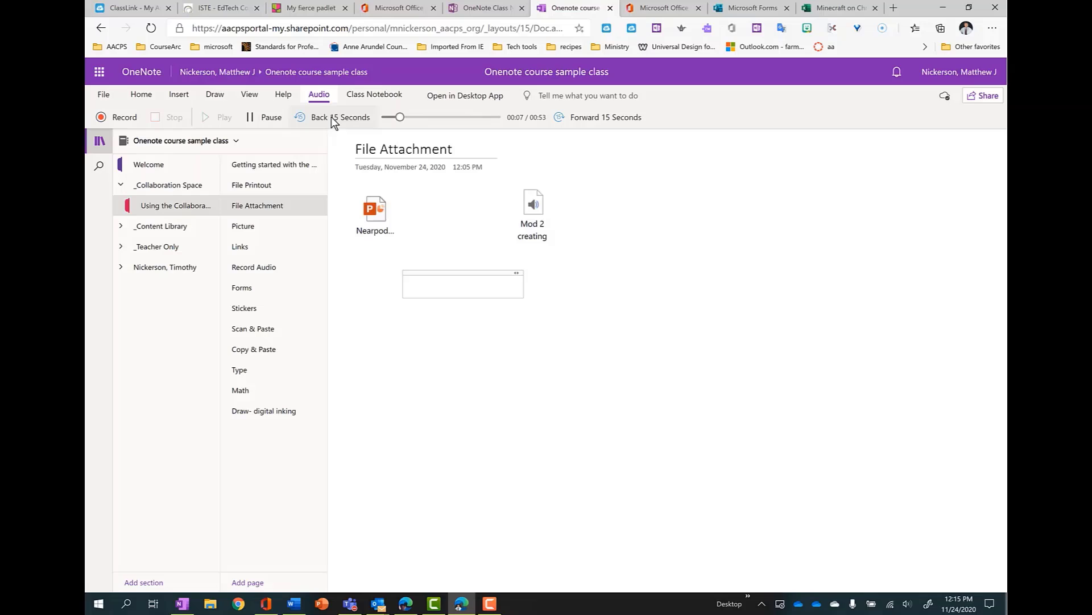
pyautogui.click(252, 118)
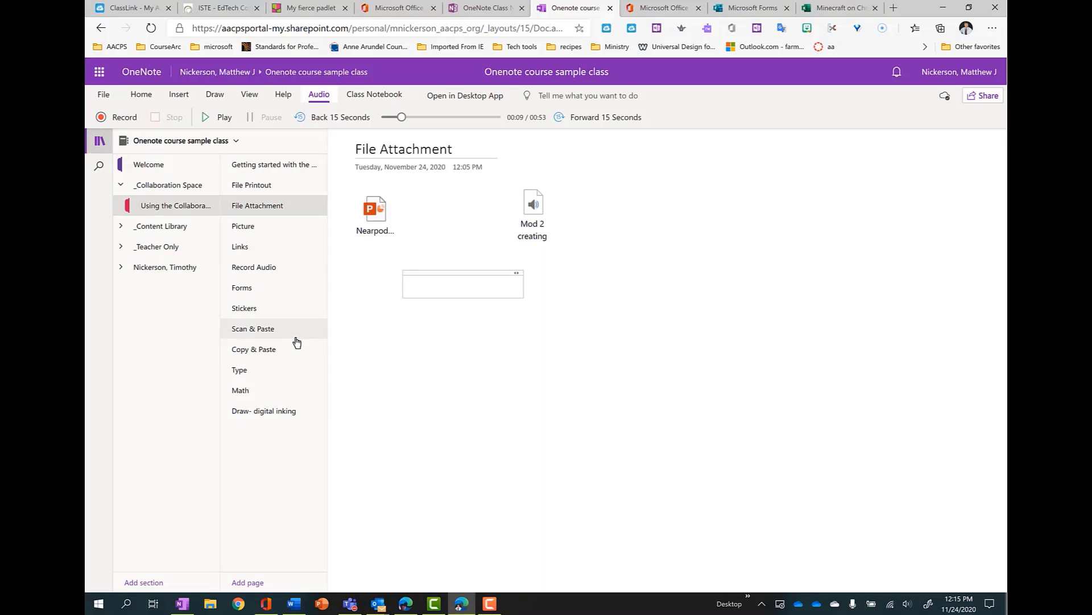
# Step: Attach the Assignment Settings file from the Assignment Settings folder in Desktop > videos > YouTube and move its container beside the Mod 2 attachment
pyautogui.click(434, 378)
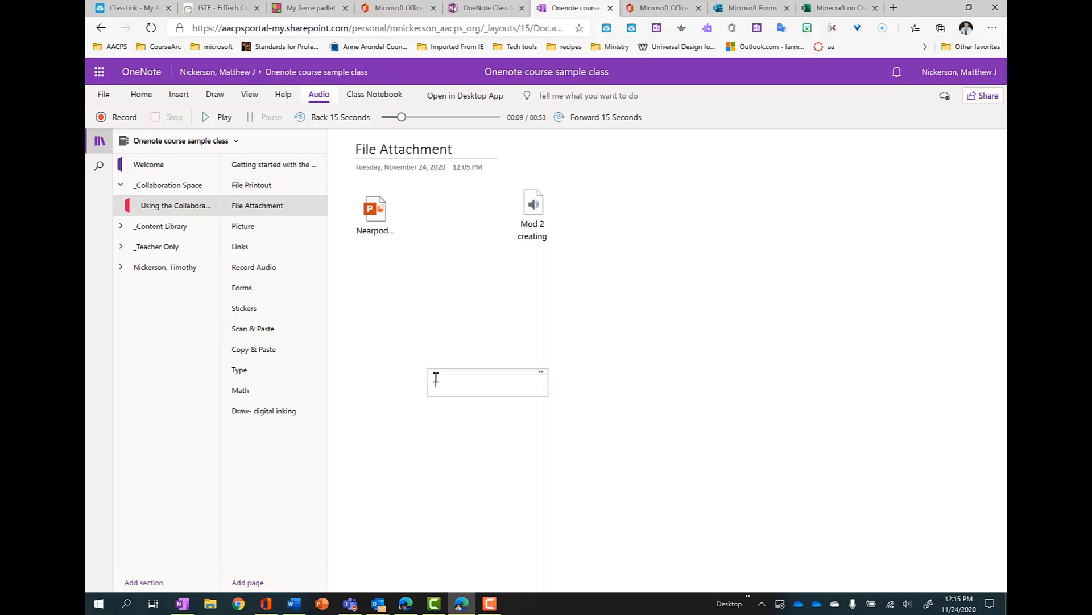
pyautogui.click(534, 212)
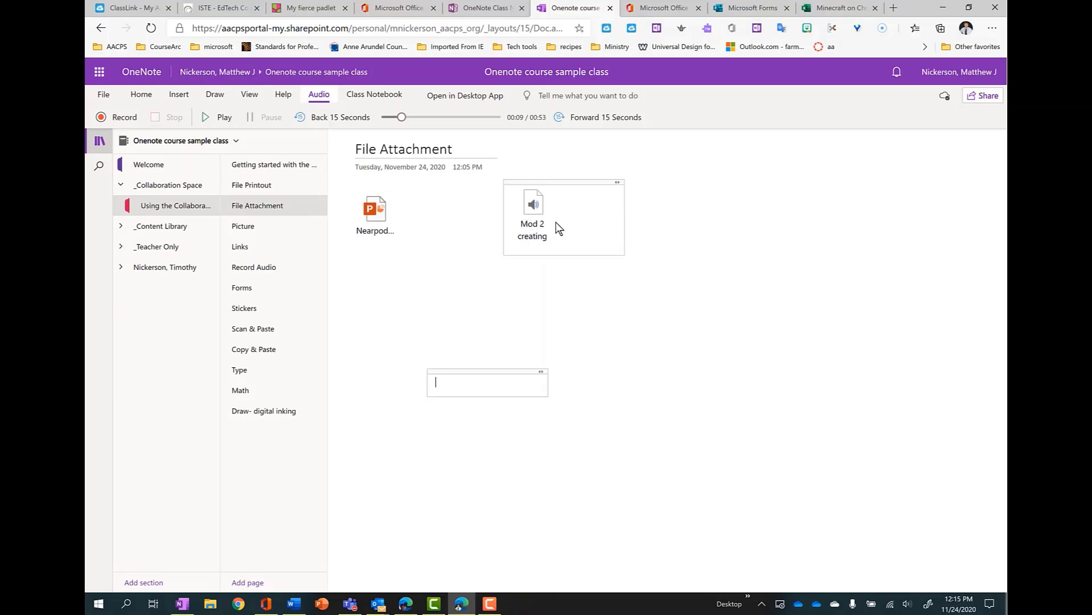
pyautogui.click(178, 95)
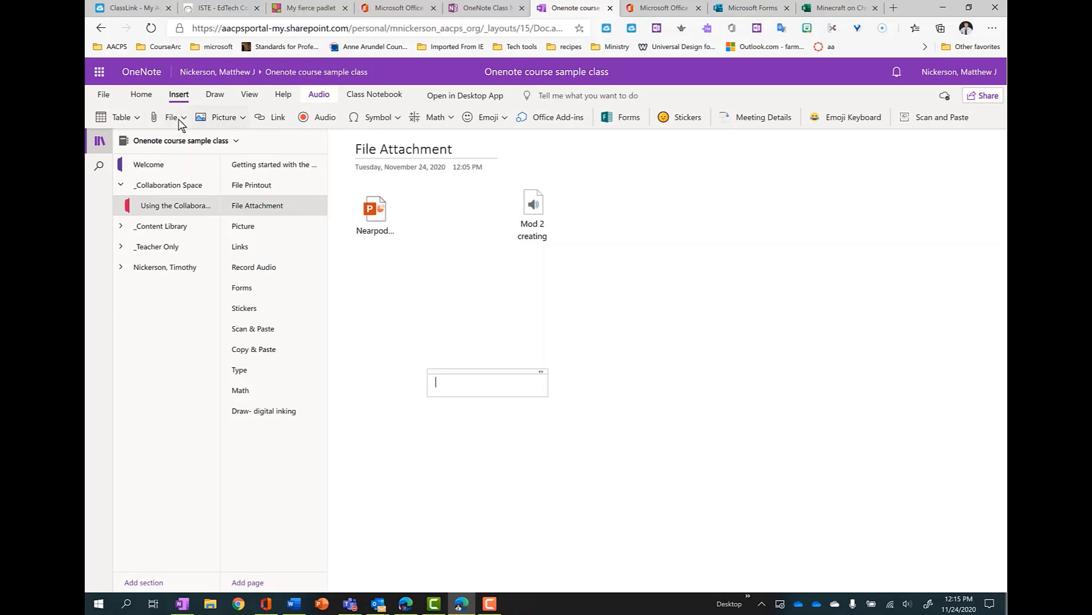
pyautogui.click(176, 117)
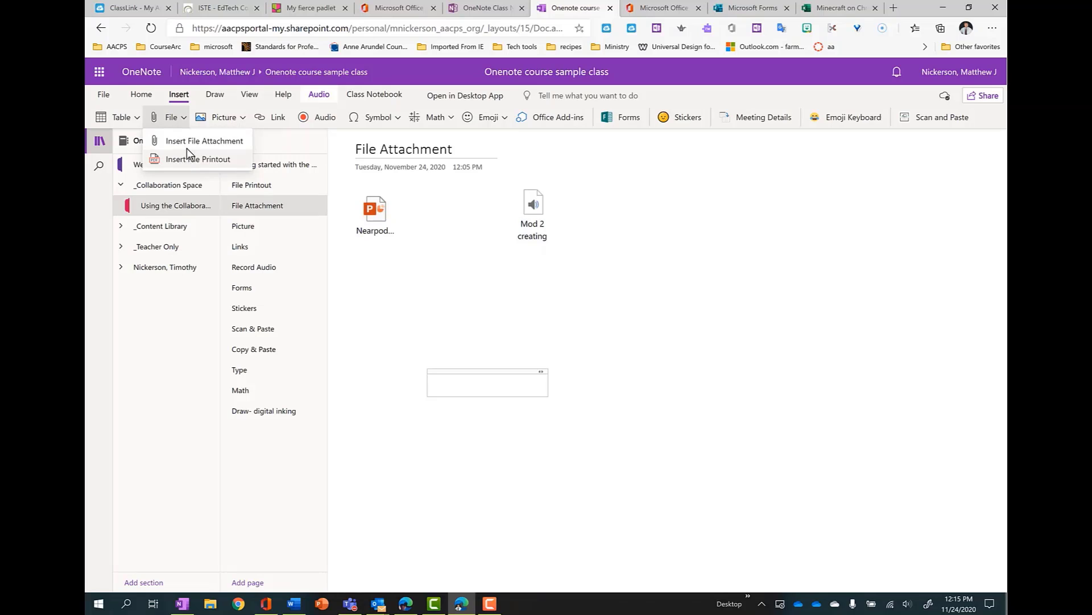
pyautogui.click(171, 141)
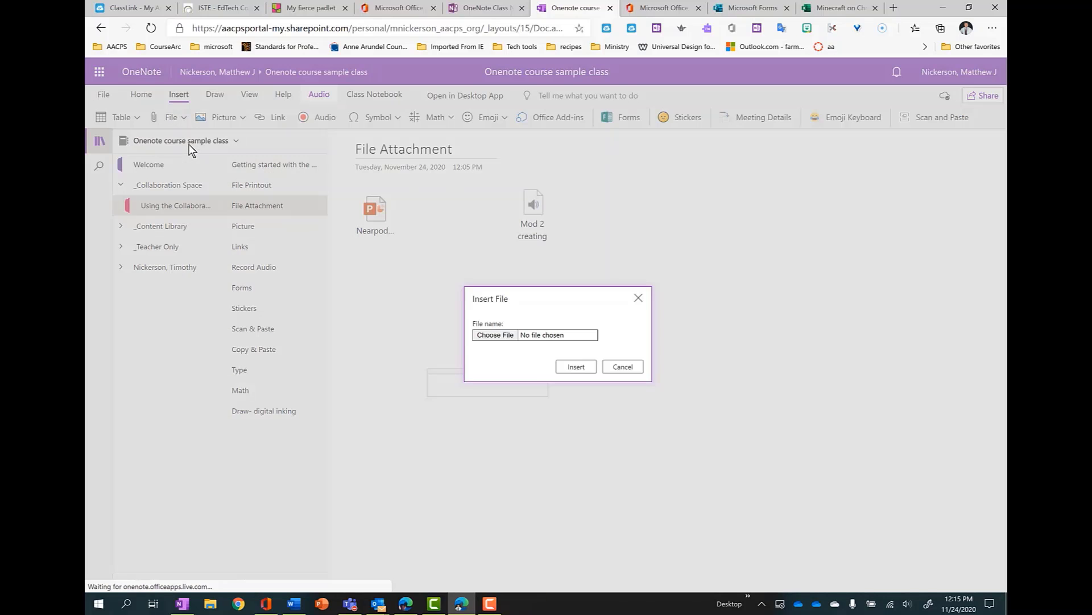
pyautogui.click(496, 335)
pyautogui.doubleClick(252, 137)
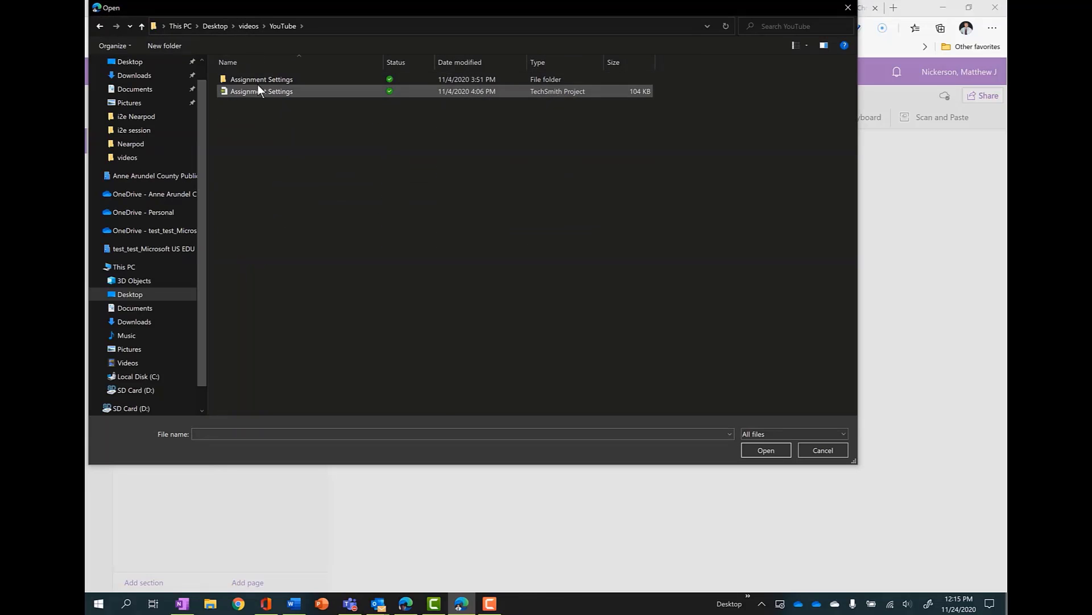
pyautogui.doubleClick(257, 81)
pyautogui.doubleClick(277, 116)
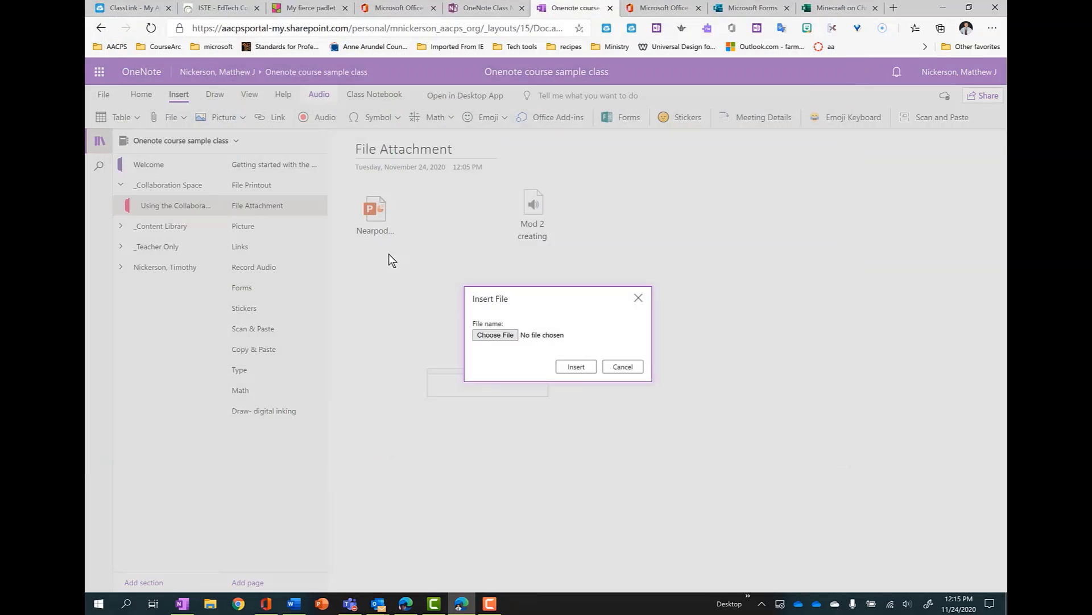
pyautogui.click(578, 368)
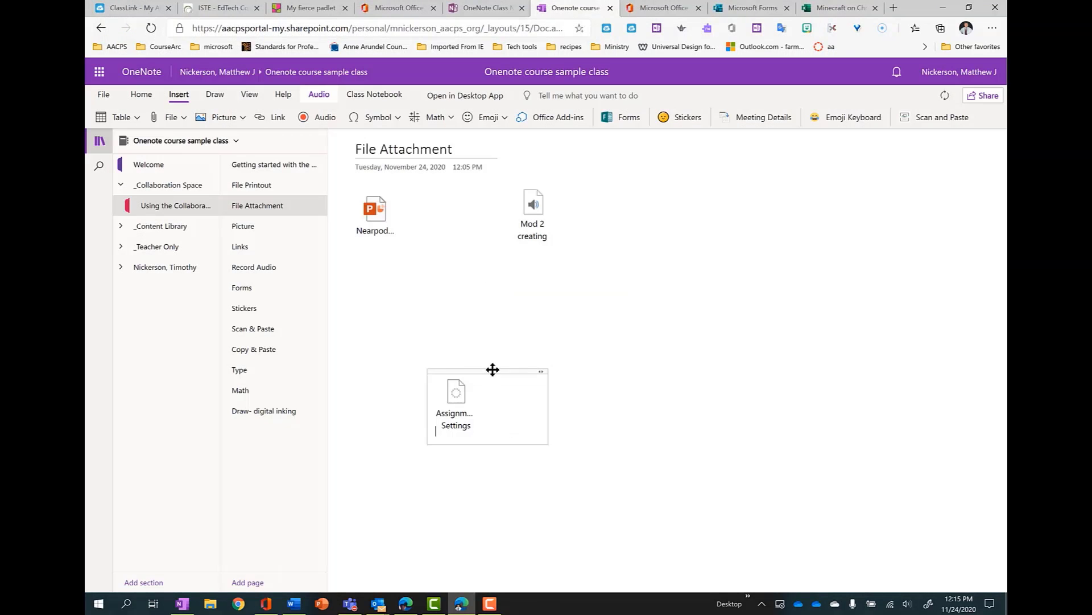
pyautogui.moveTo(492, 370); pyautogui.dragTo(705, 183)
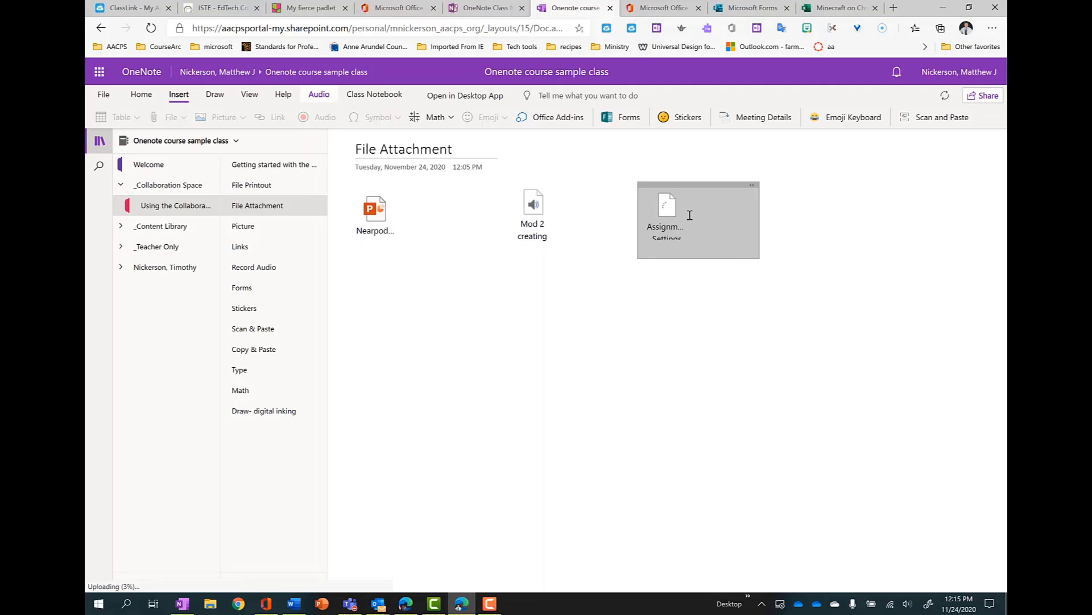
pyautogui.click(449, 379)
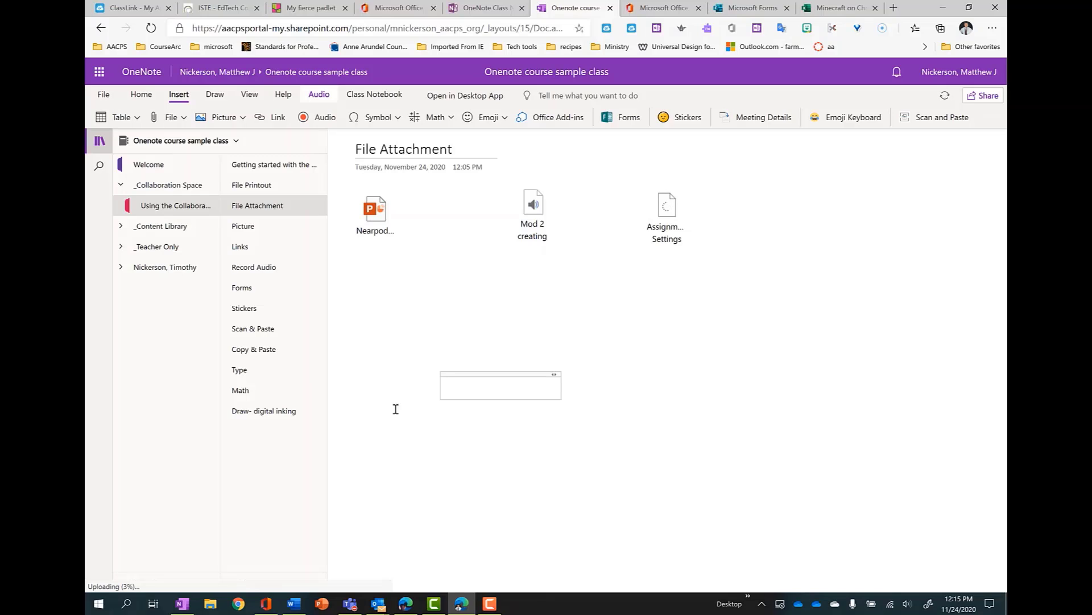
# Step: On the Picture page, insert the "I'm Presenting at ISTE20" image file from the Desktop folder below the title
pyautogui.click(251, 230)
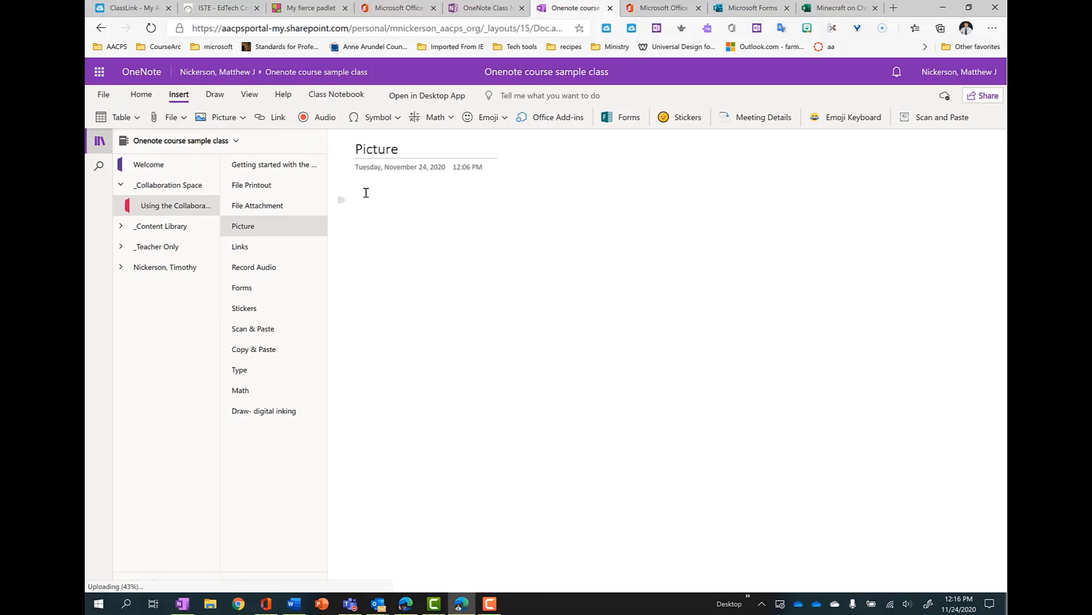
pyautogui.click(224, 117)
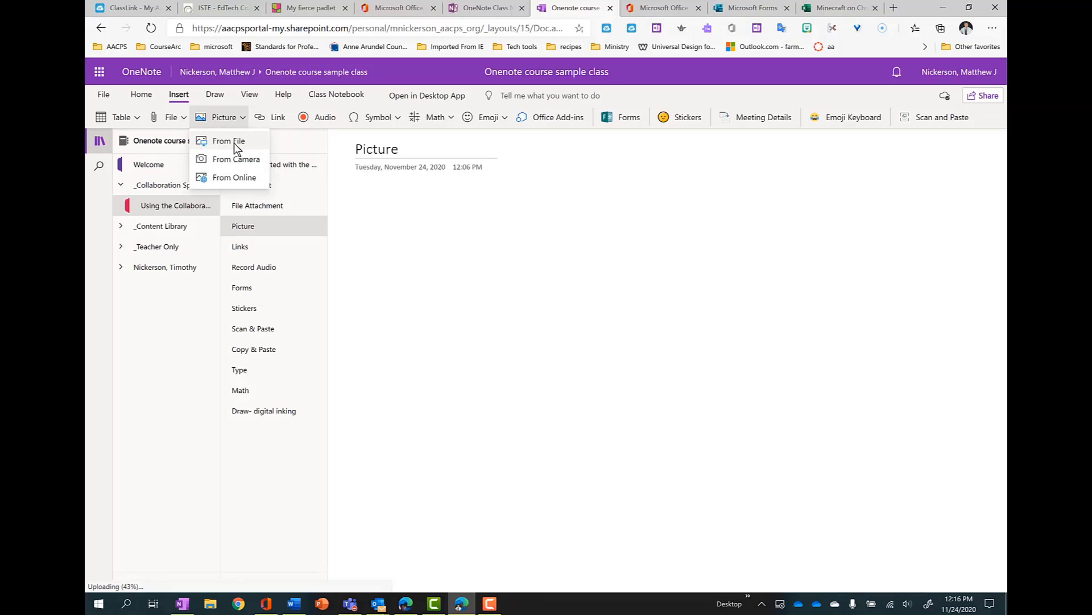
pyautogui.click(233, 143)
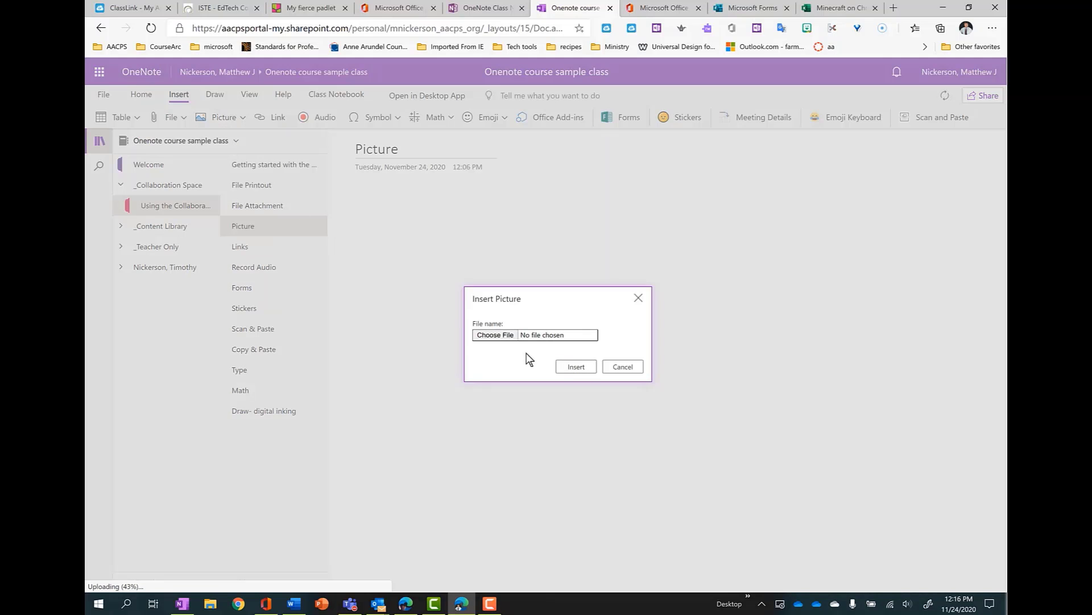
pyautogui.click(498, 338)
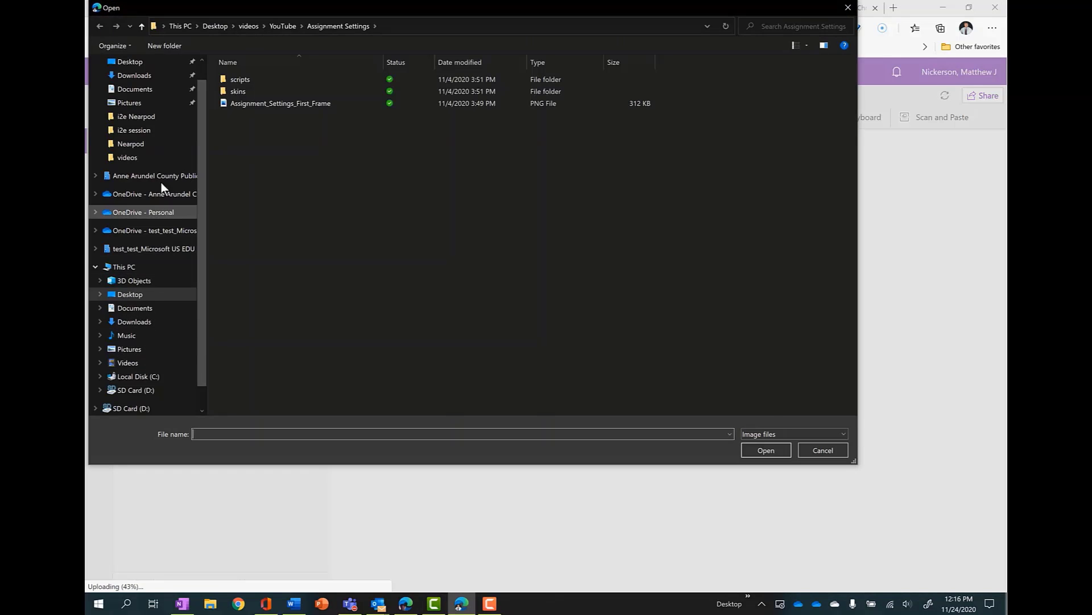
pyautogui.click(150, 66)
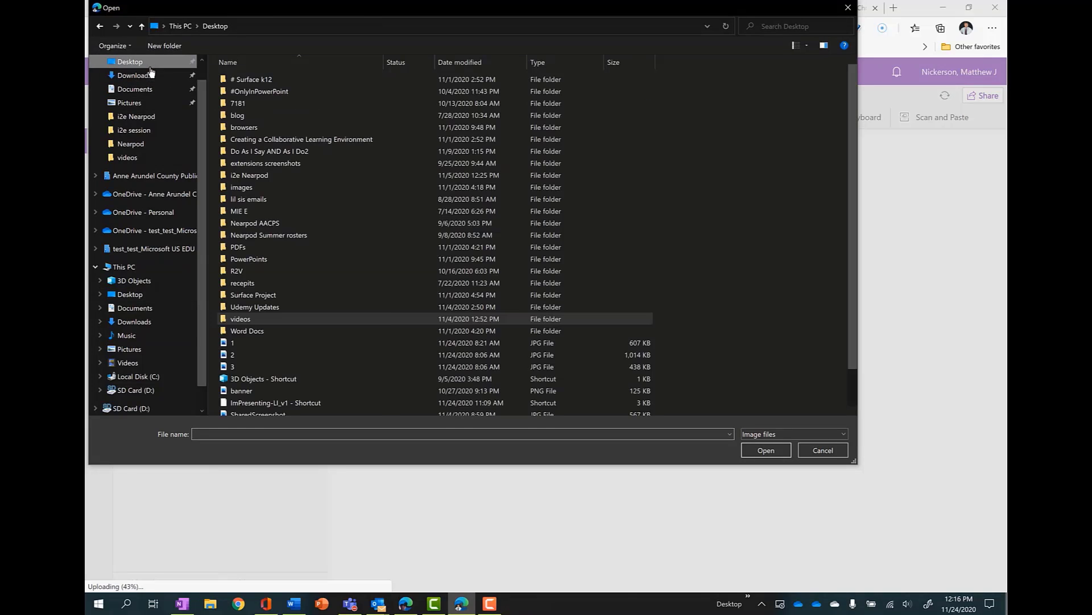
pyautogui.press('Escape')
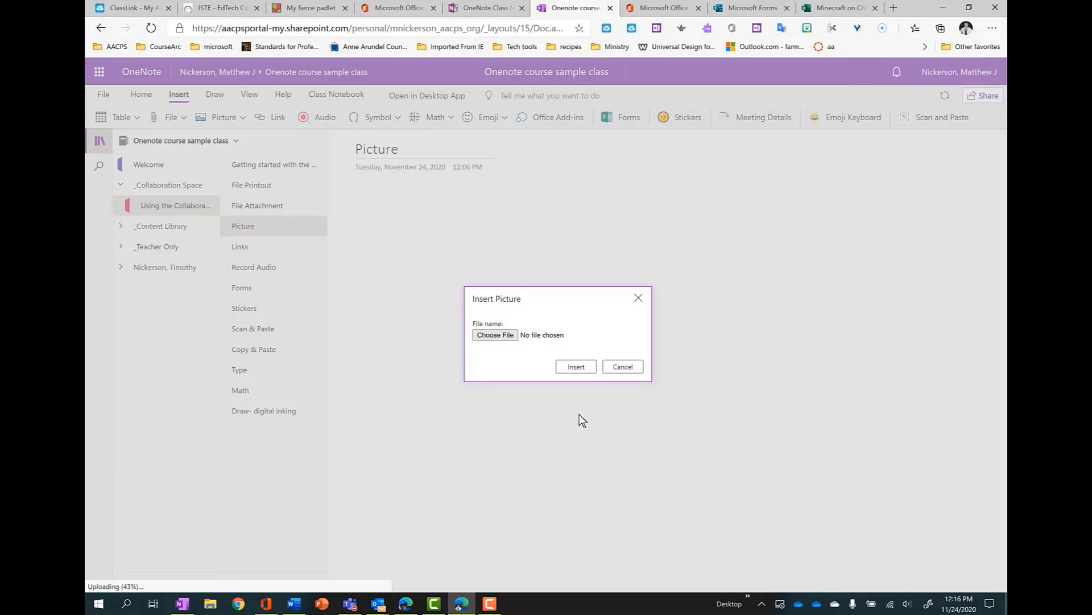
pyautogui.click(580, 365)
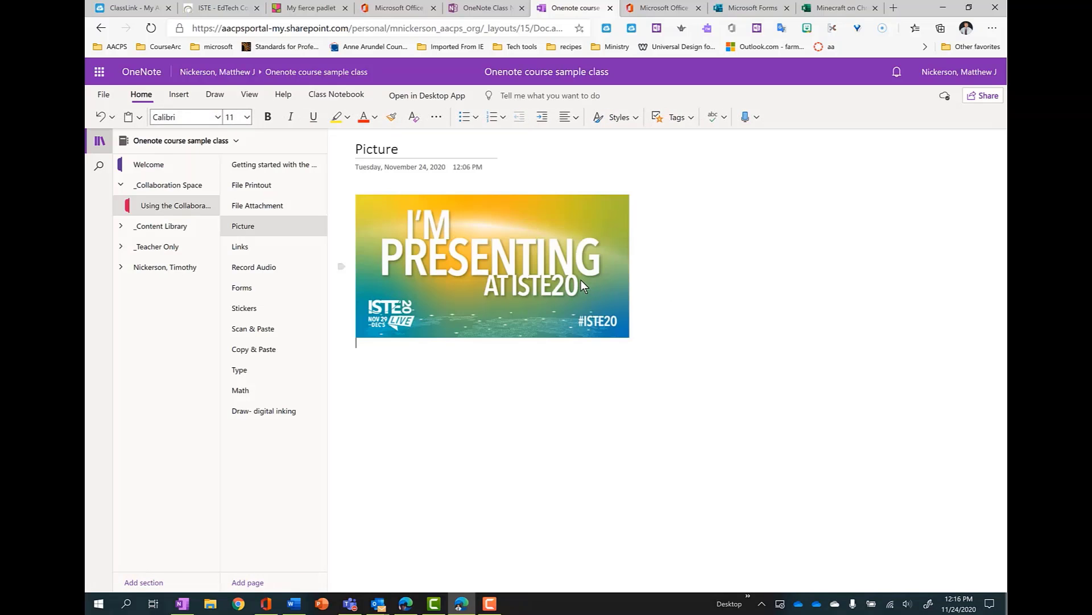
# Step: Reduce the ISTE20 picture's size with its corner handle and try the Grow and Shrink options on it
pyautogui.moveTo(629, 339); pyautogui.dragTo(585, 316)
pyautogui.rightClick(540, 271)
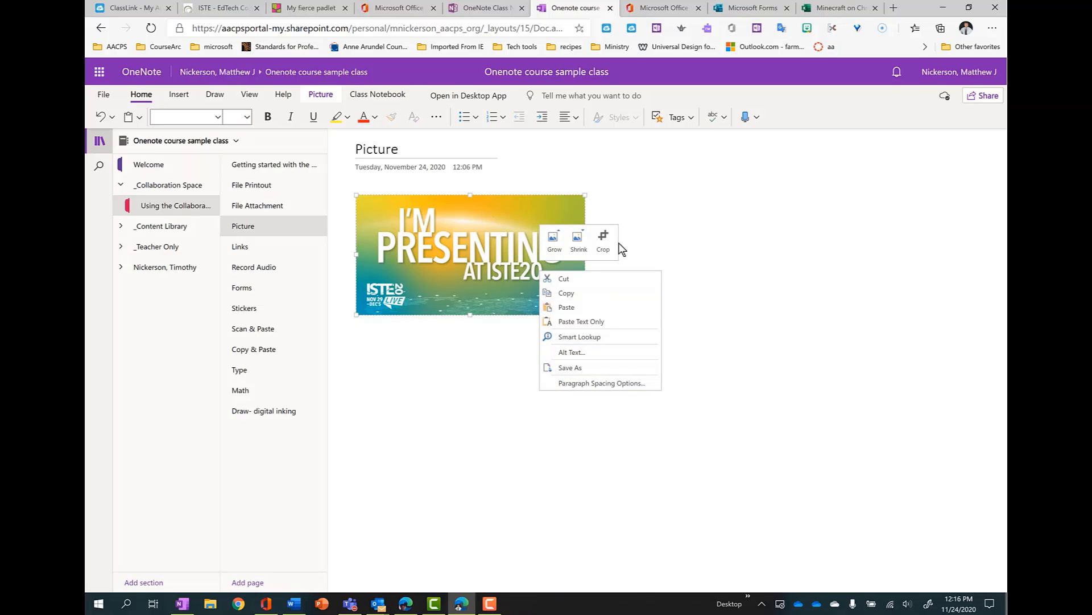
pyautogui.click(555, 242)
pyautogui.click(580, 244)
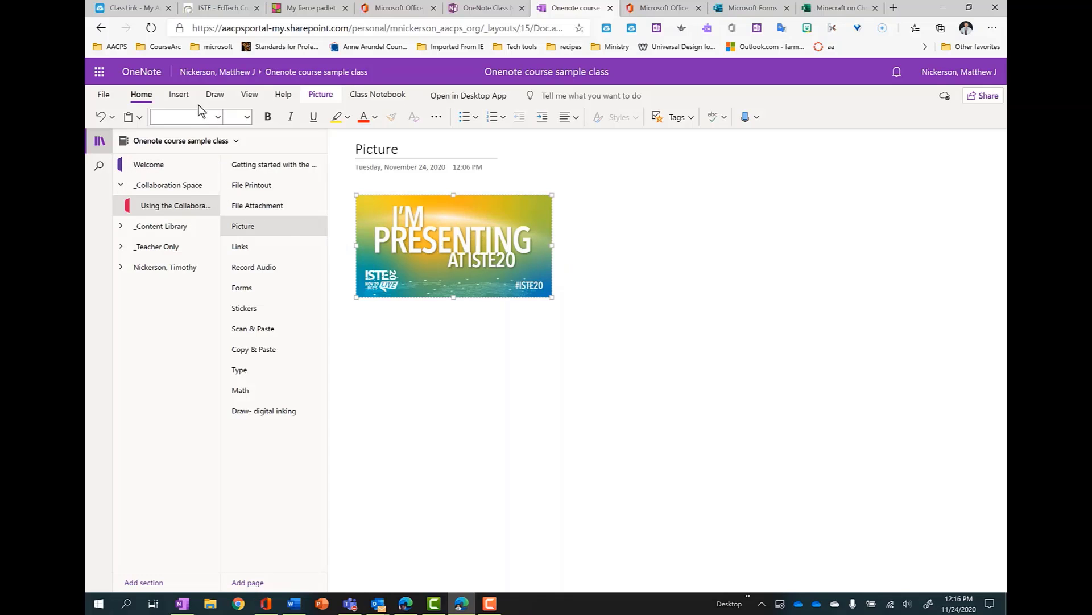
# Step: Take a photo with the camera, retake it once, and insert it in place of the selected ISTE20 picture
pyautogui.click(177, 96)
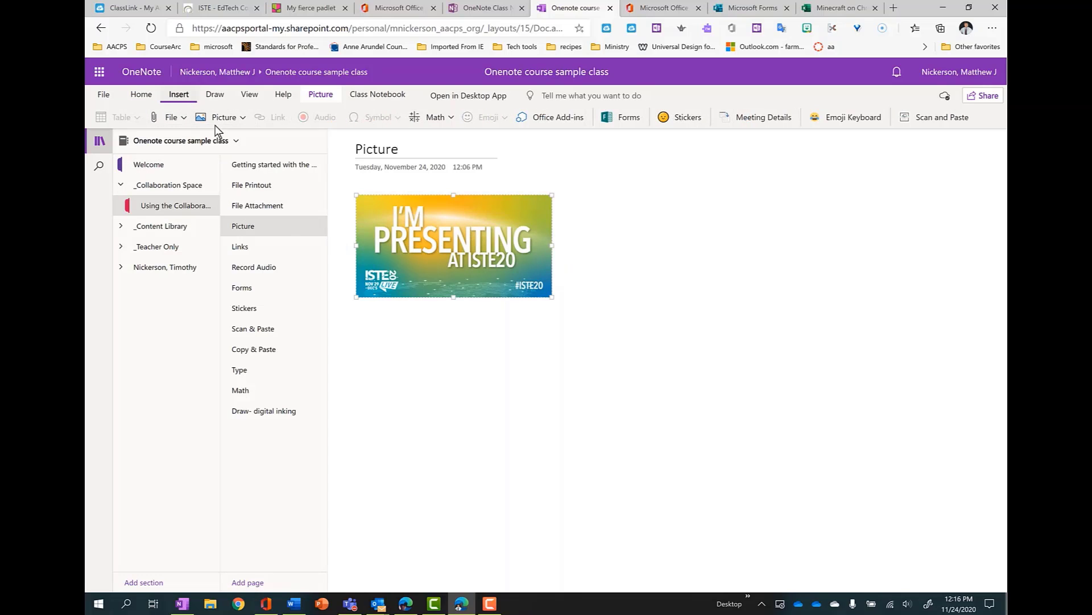
pyautogui.click(242, 118)
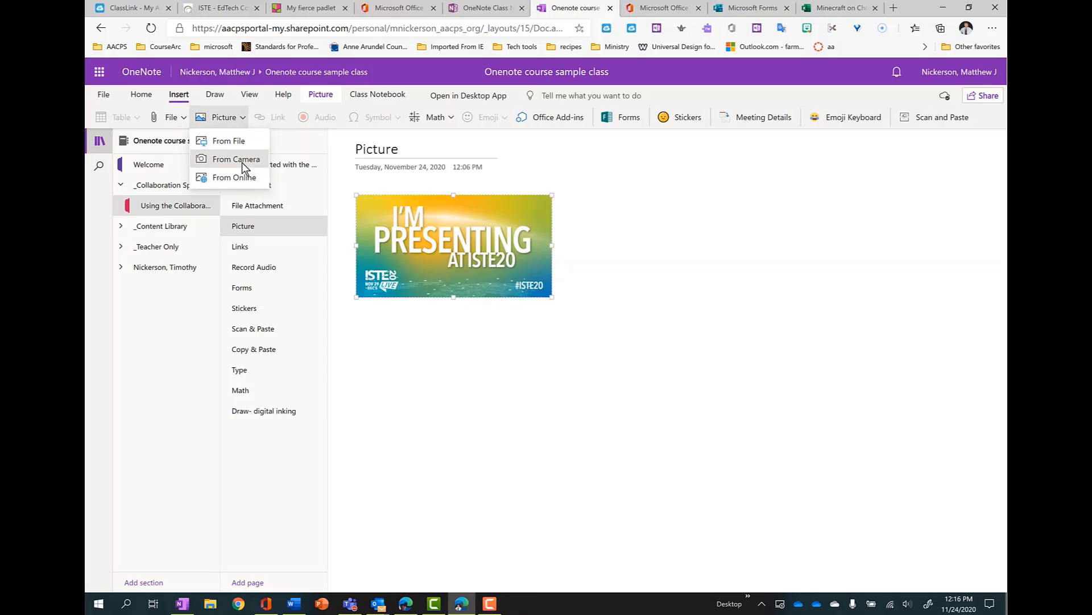
pyautogui.click(241, 161)
pyautogui.click(282, 89)
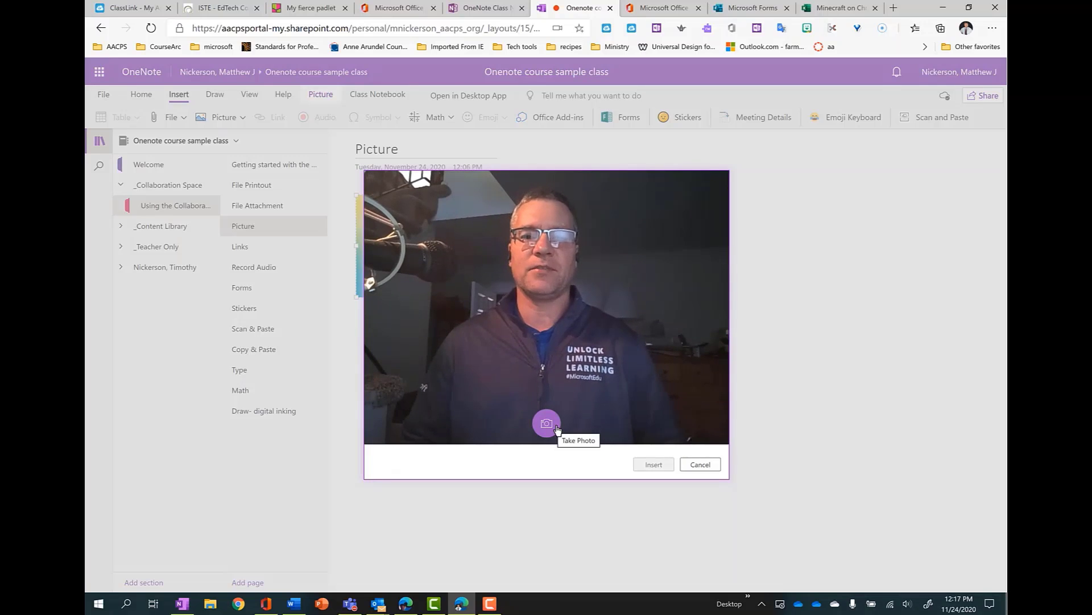
pyautogui.click(556, 429)
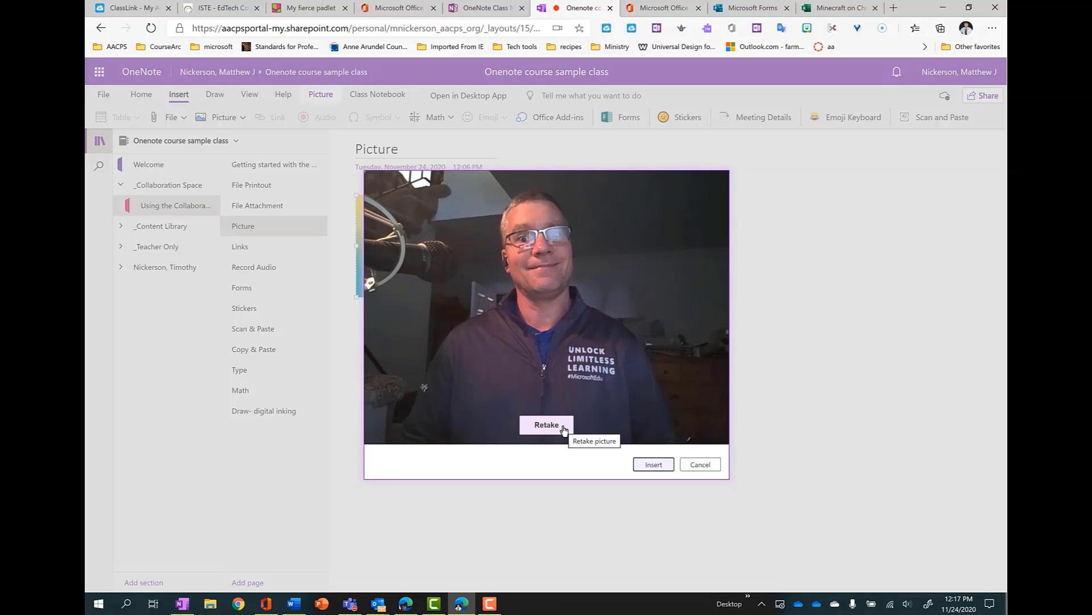
pyautogui.click(562, 429)
pyautogui.click(563, 429)
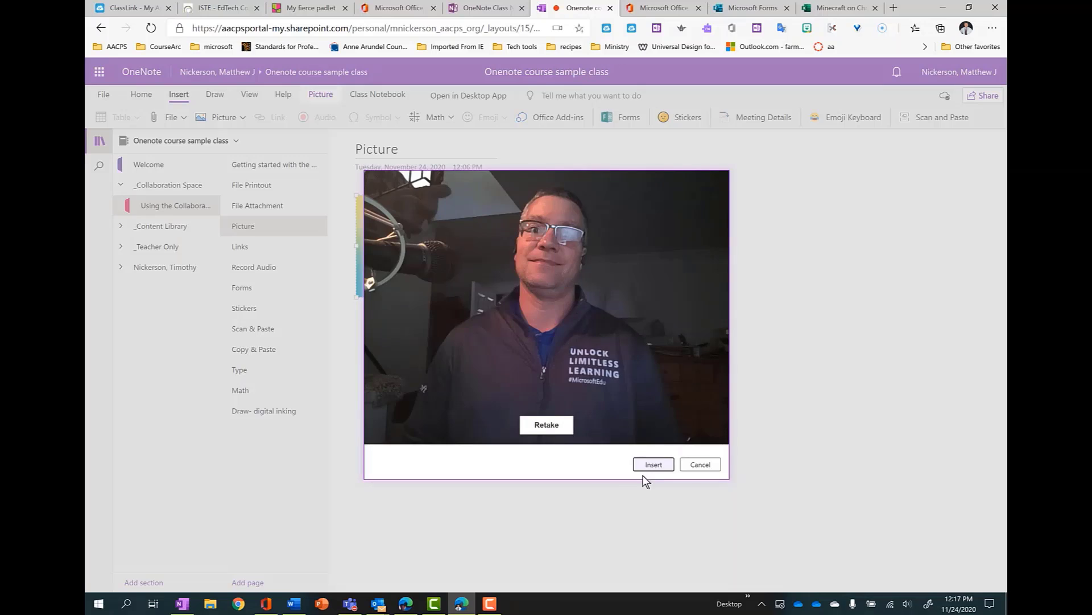
pyautogui.click(661, 463)
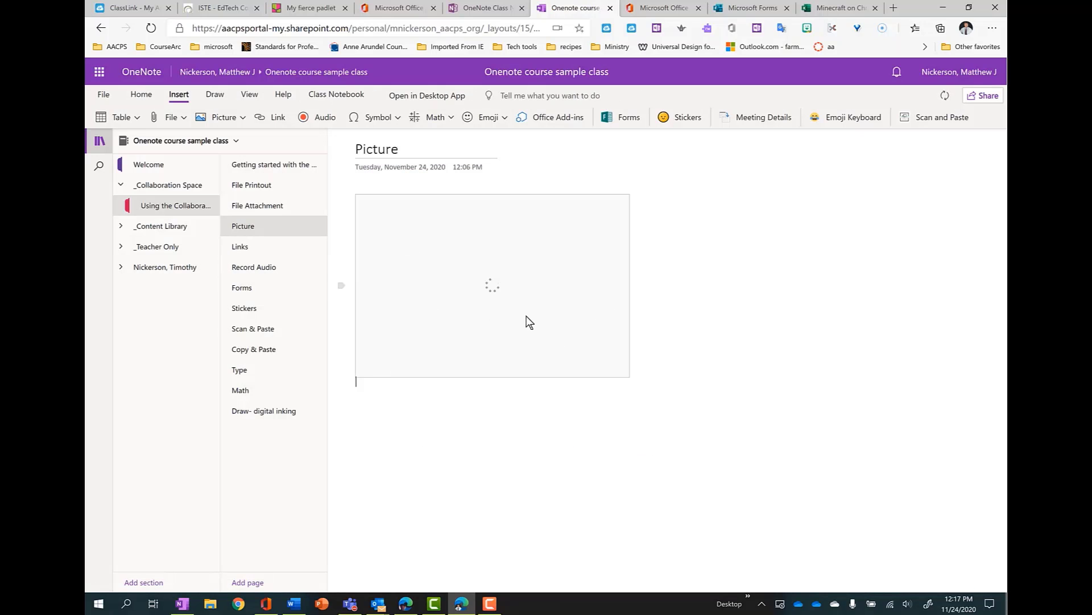
# Step: Scale the inserted camera photo down proportionally to about 3.17" high by 4.23" wide
pyautogui.click(482, 198)
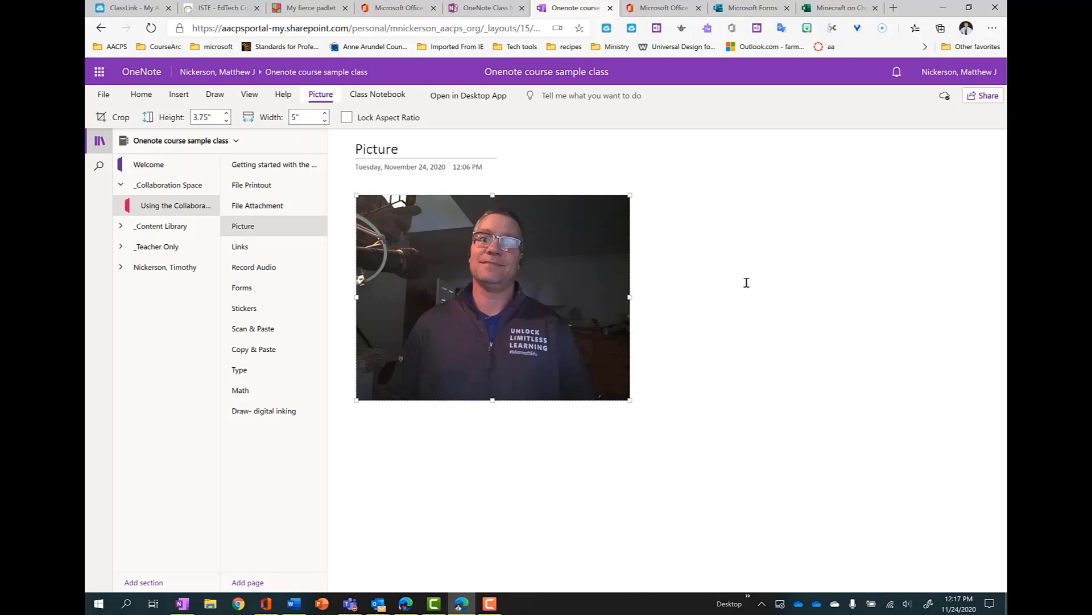
pyautogui.moveTo(631, 400); pyautogui.dragTo(586, 379)
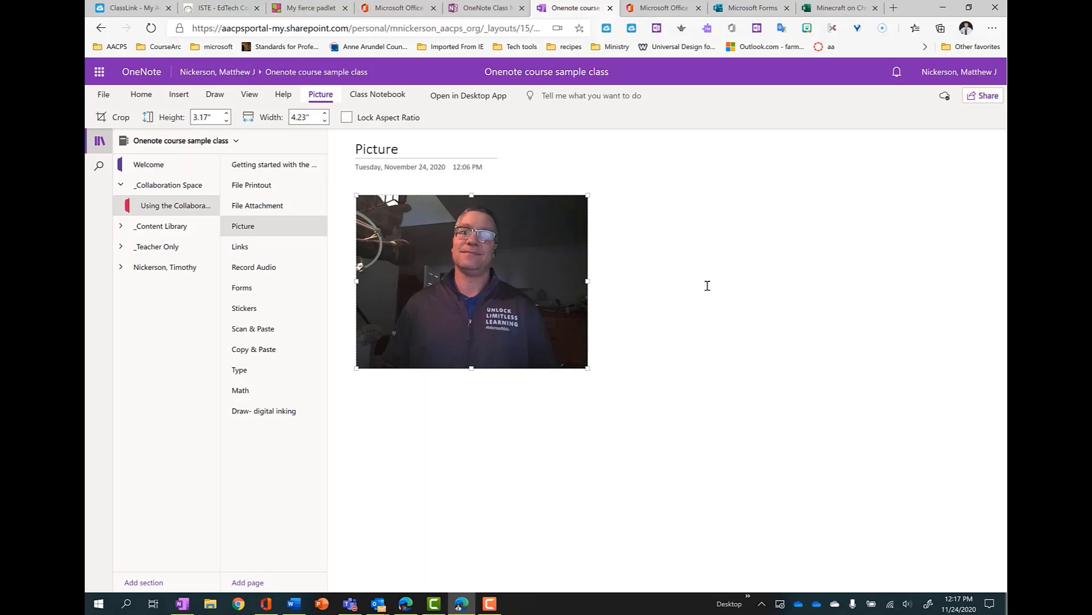
pyautogui.click(632, 341)
# Step: Insert an online picture on the Picture page by searching Bing for "onenote" and choosing the OneNote screenshot with red handwritten notes
pyautogui.click(727, 447)
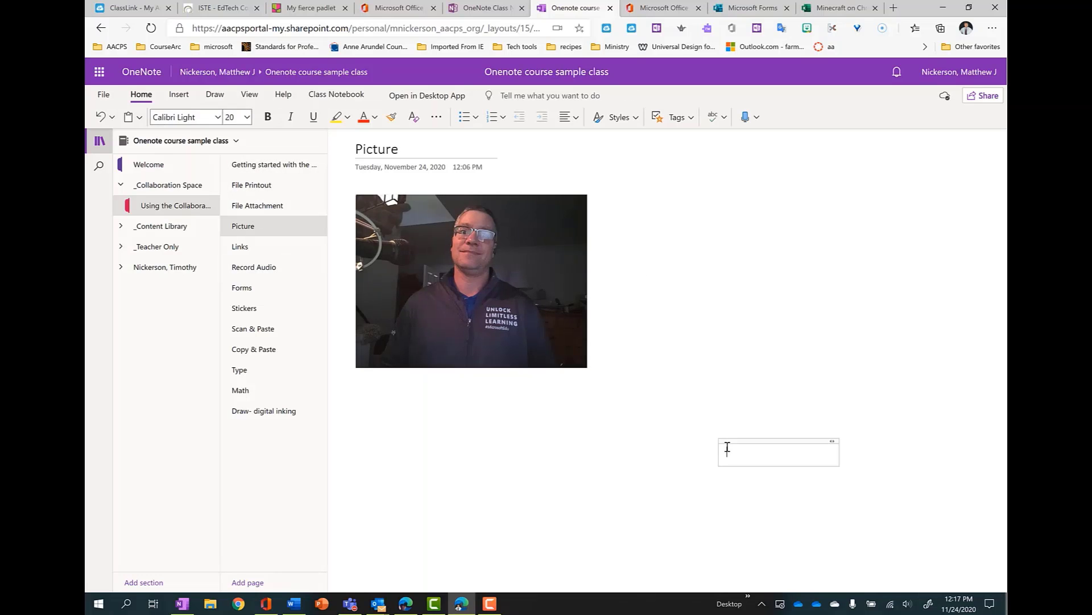
pyautogui.click(180, 97)
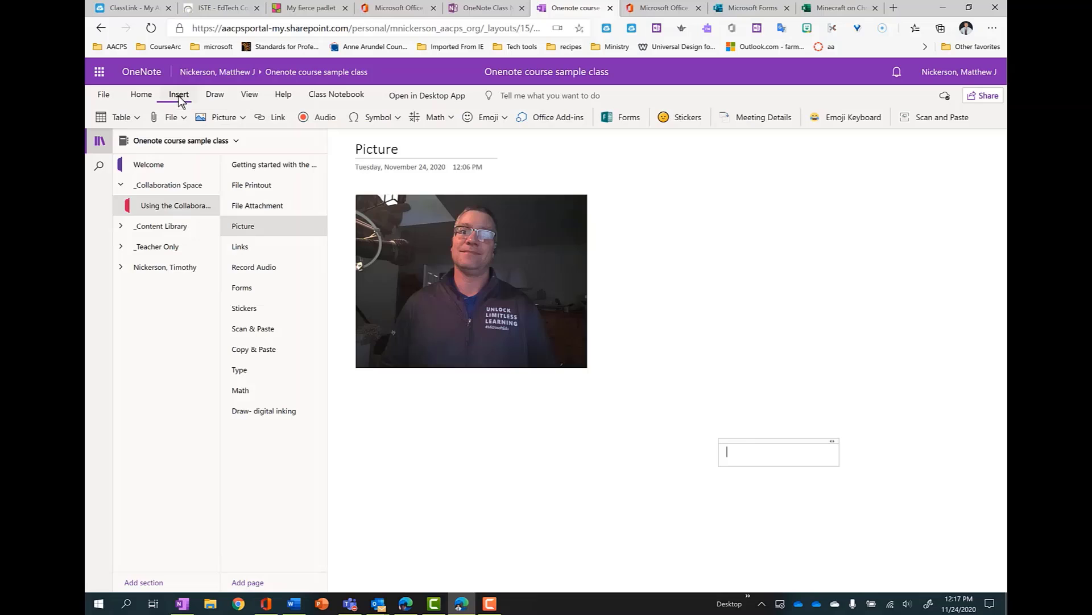
pyautogui.click(243, 118)
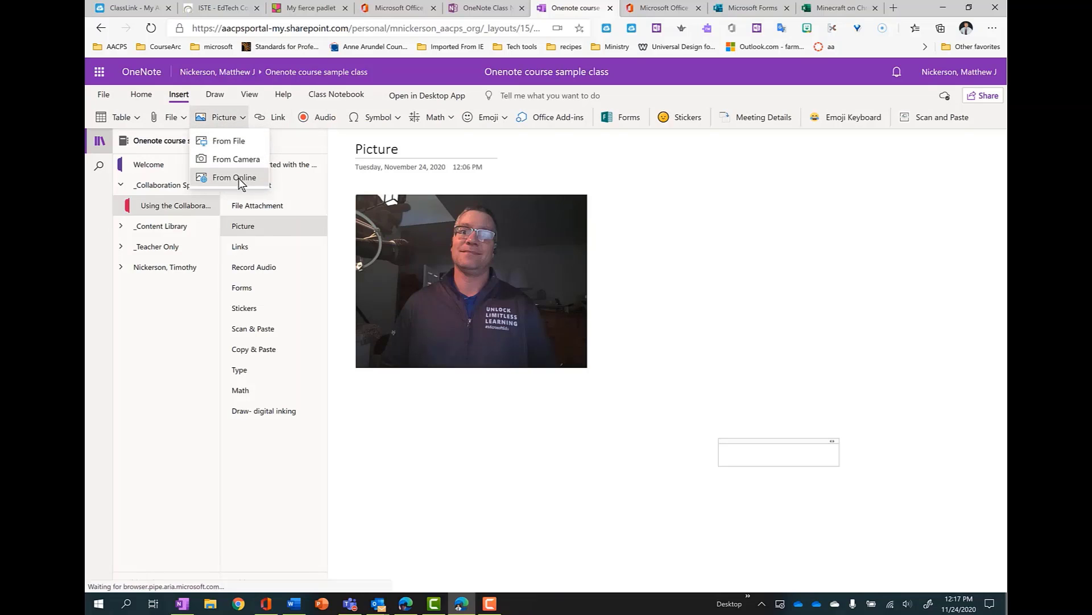
pyautogui.click(240, 179)
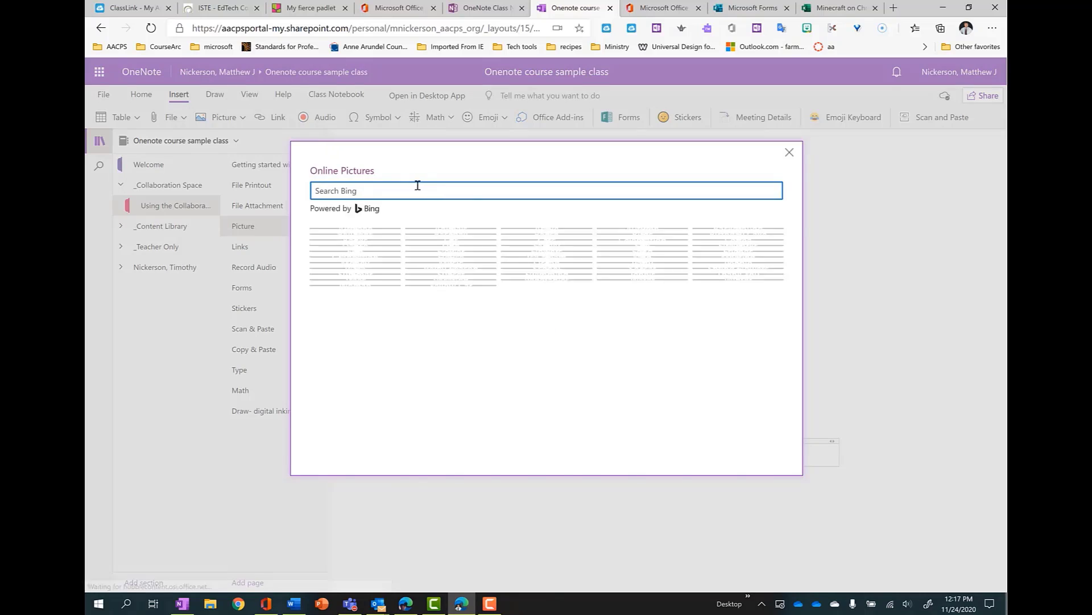
pyautogui.click(417, 187)
pyautogui.write('one')
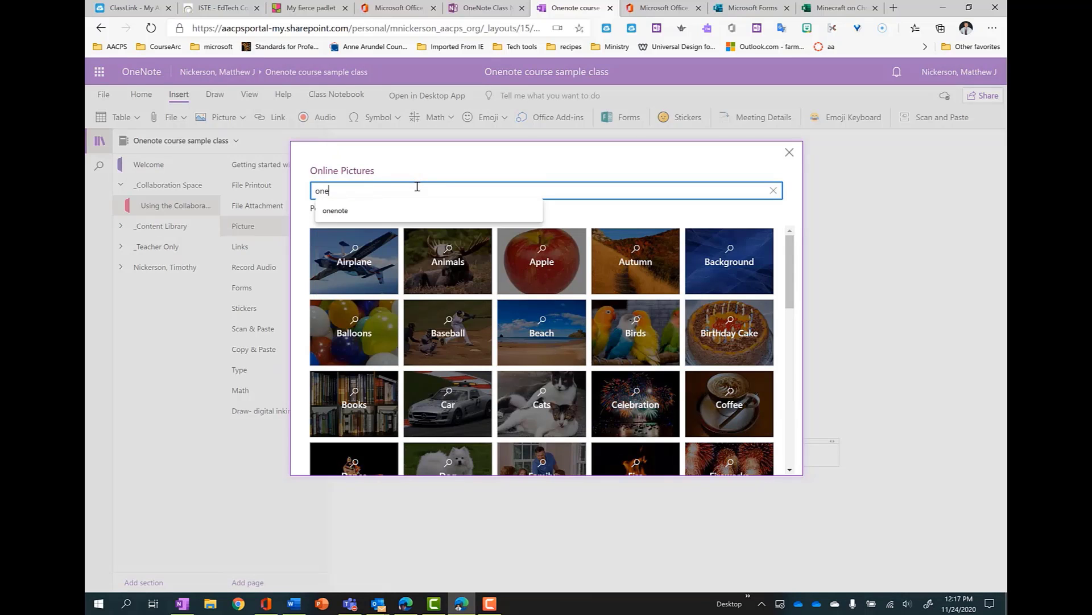
pyautogui.write('note')
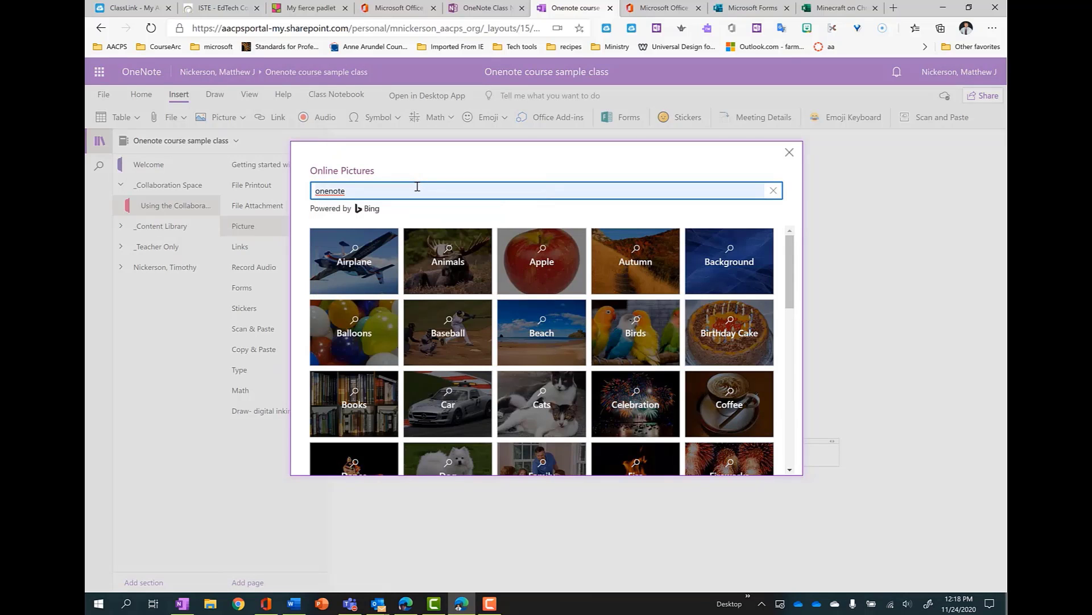
pyautogui.press('Return')
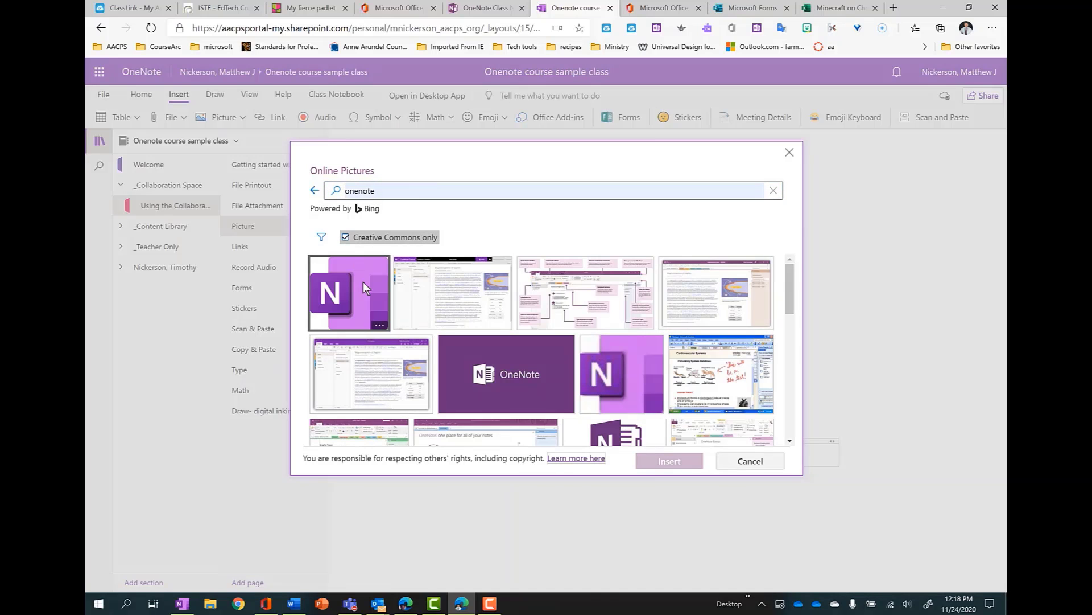
pyautogui.click(734, 393)
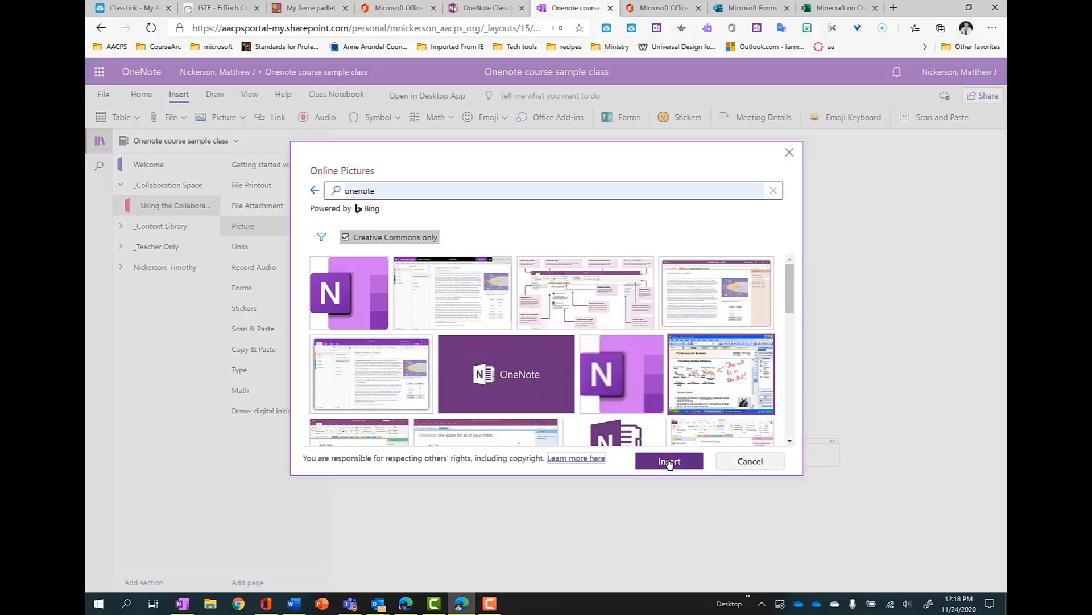
pyautogui.click(669, 462)
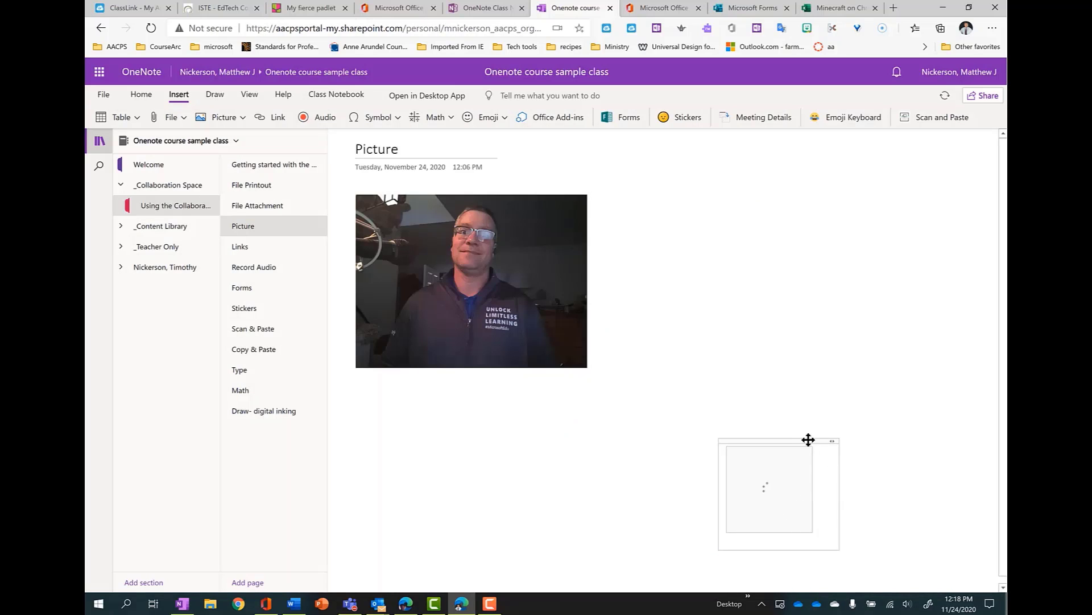
# Step: Reposition the online picture at the lower right of the Picture page and place the "Image search (online)" caption directly above it
pyautogui.moveTo(808, 439); pyautogui.dragTo(688, 184)
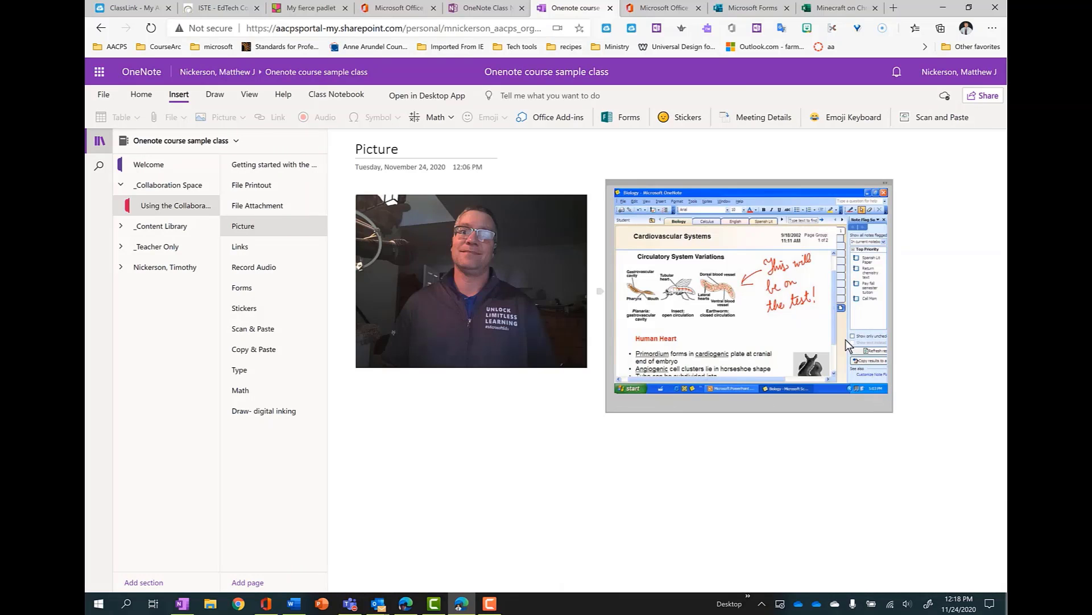
pyautogui.moveTo(892, 411); pyautogui.dragTo(967, 512)
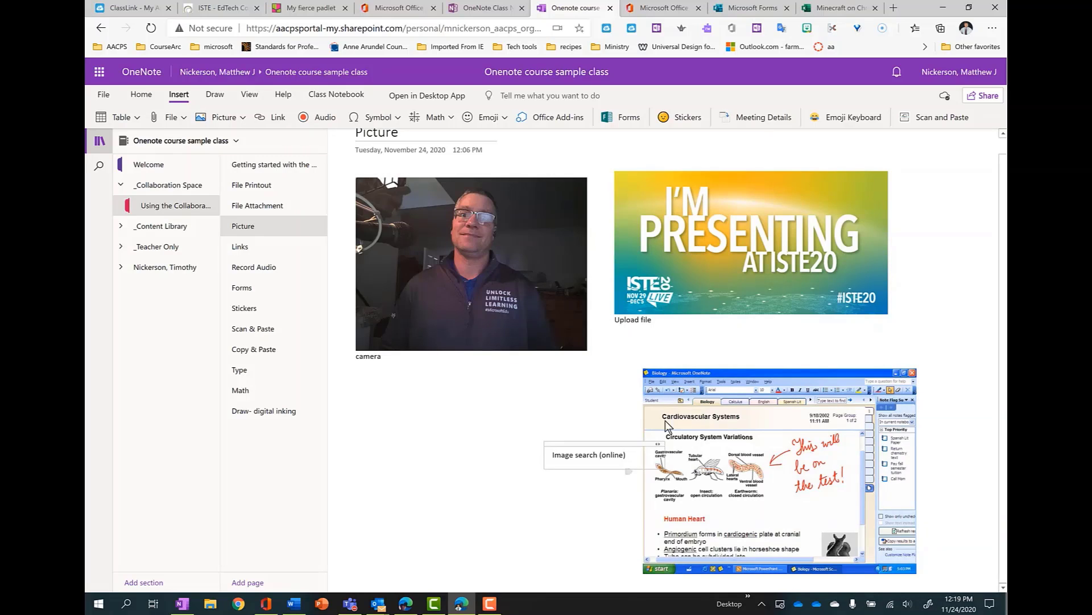
pyautogui.moveTo(612, 444); pyautogui.dragTo(745, 339)
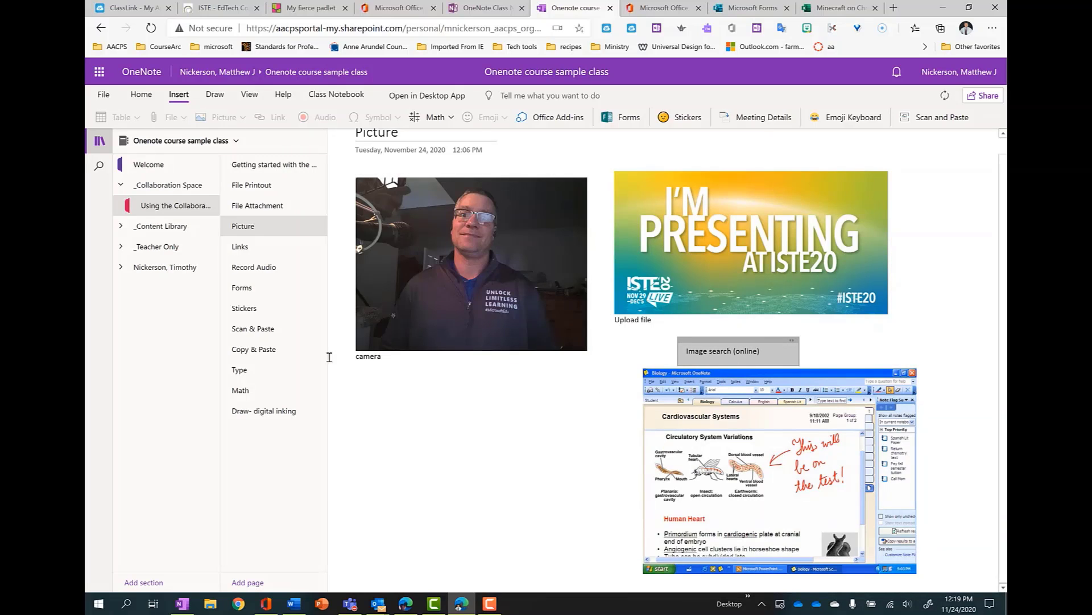
# Step: Go to the Links page of the notebook and launch Nearpod - Teacher from ClassLink
pyautogui.click(252, 248)
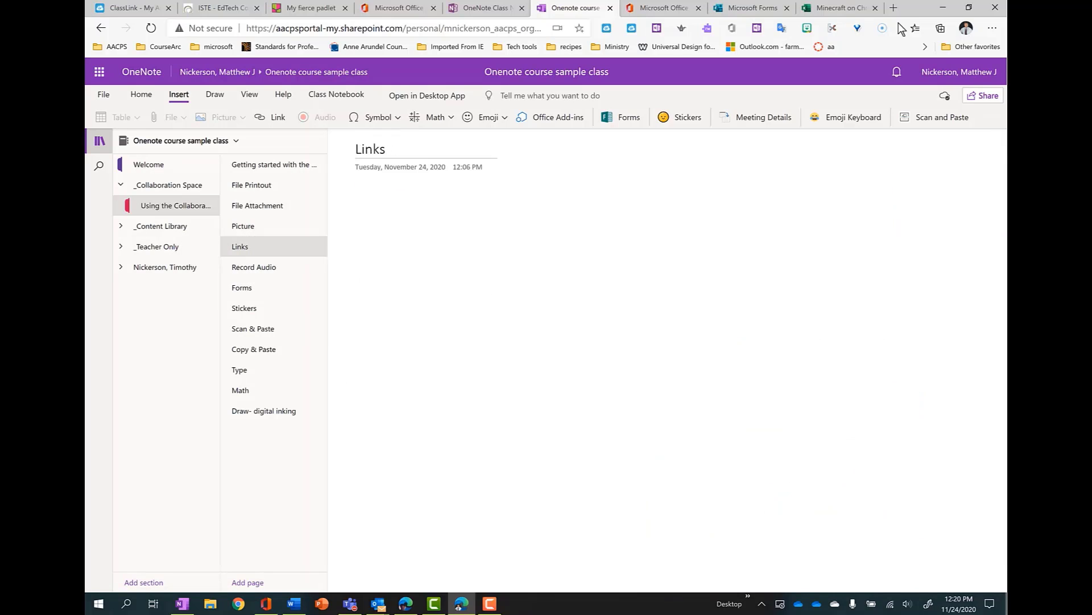
pyautogui.click(129, 8)
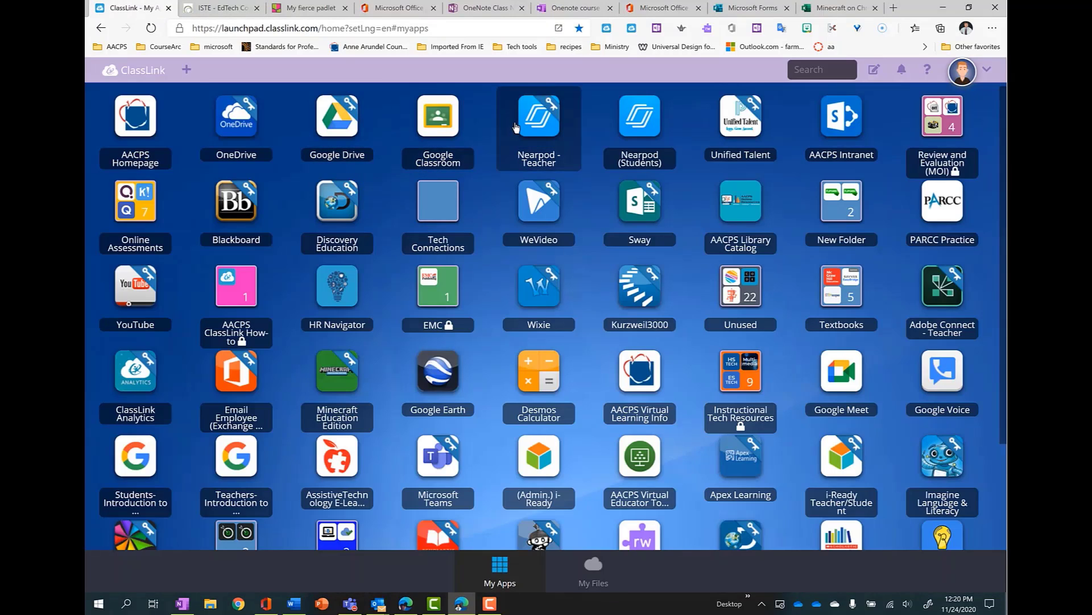
pyautogui.click(515, 126)
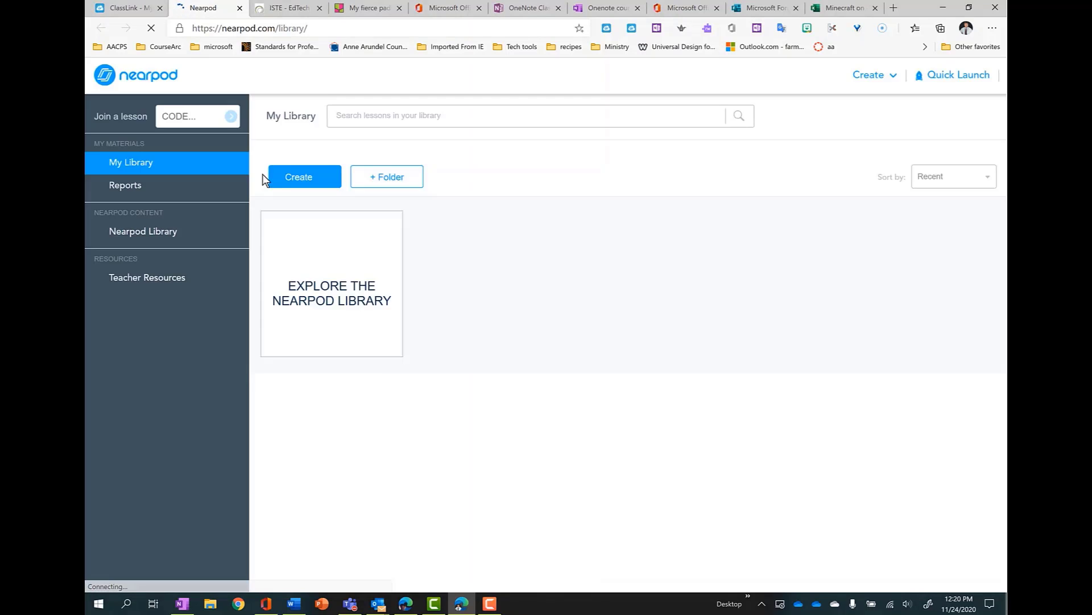
# Step: Copy the share link of a Nearpod lesson and paste it as a live link on the Links page
pyautogui.click(920, 496)
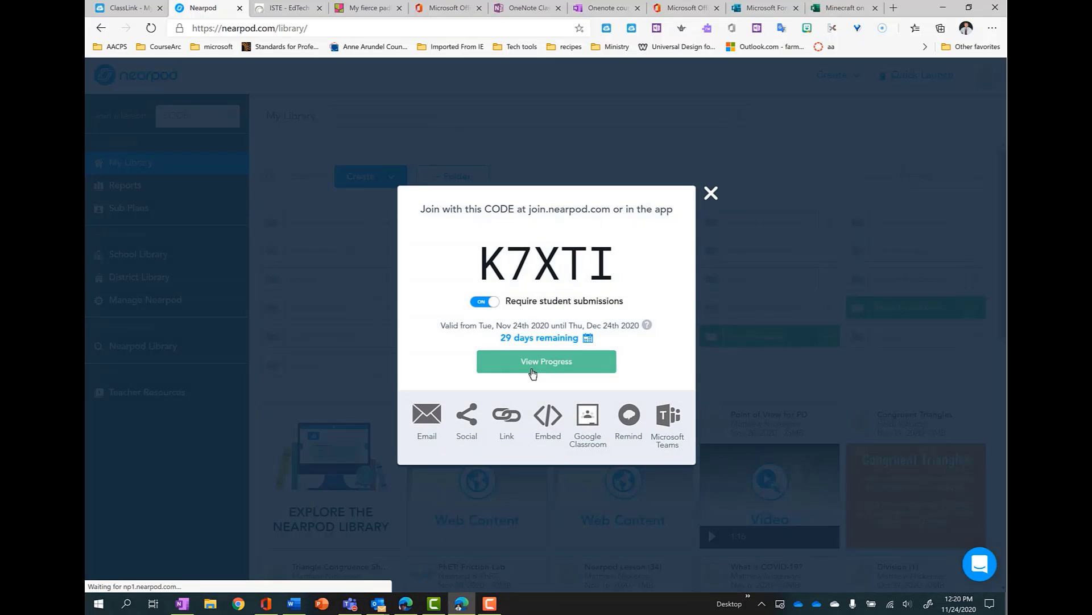
pyautogui.click(507, 418)
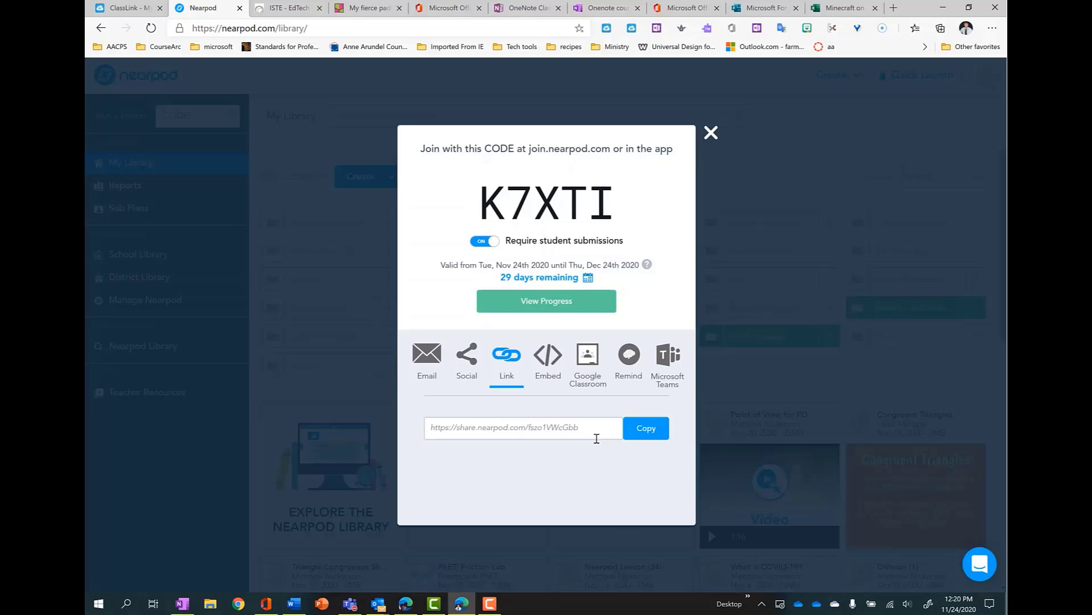
pyautogui.click(647, 431)
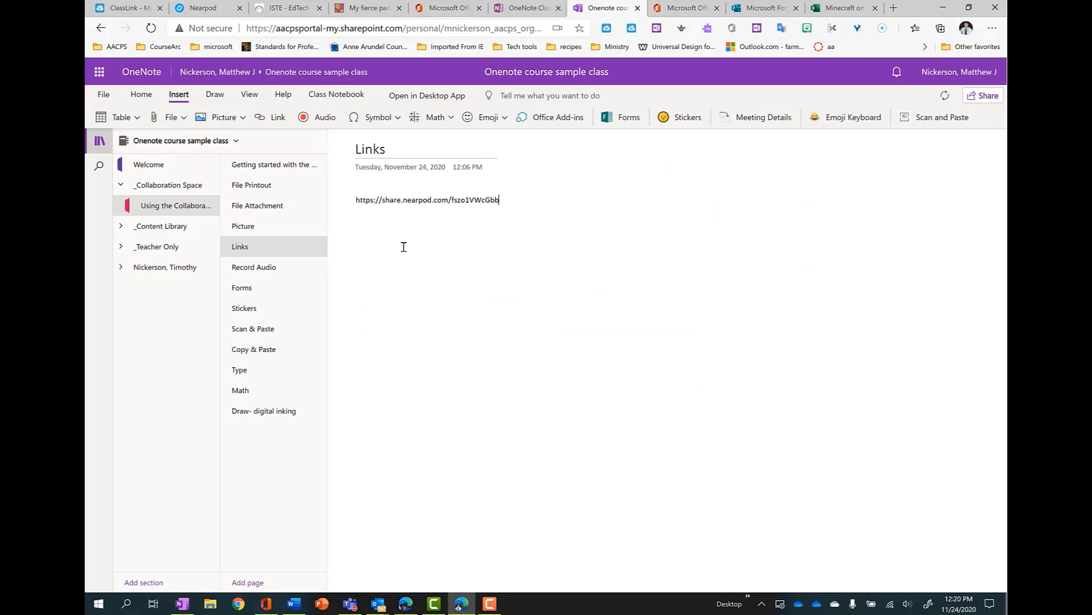
pyautogui.press('Return')
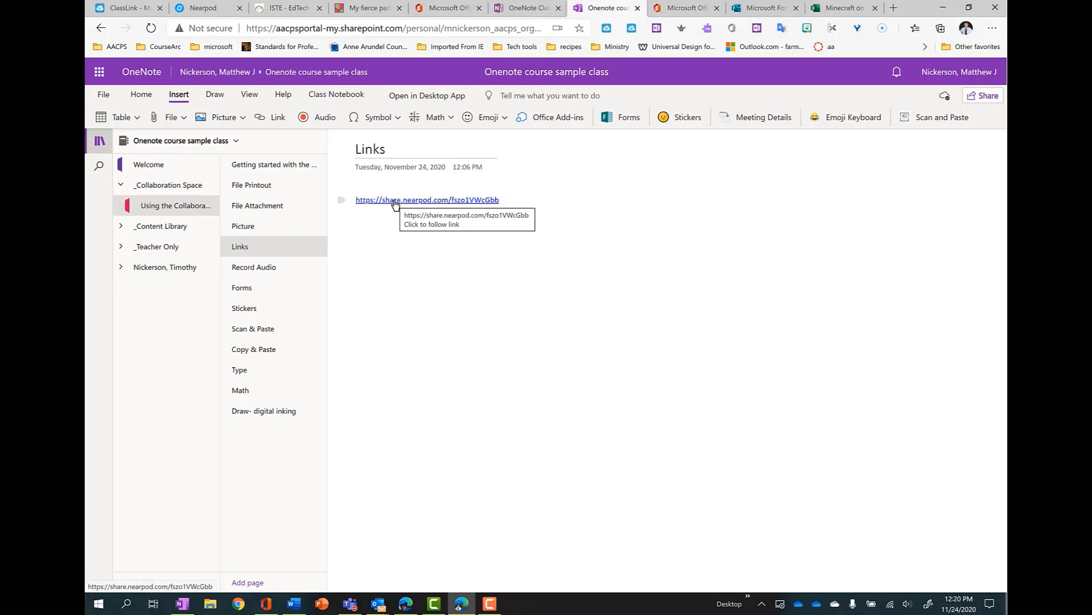
# Step: Try pasting the Nearpod lesson's small embed code below the link on the Links page, and delete the pasted code
pyautogui.click(203, 8)
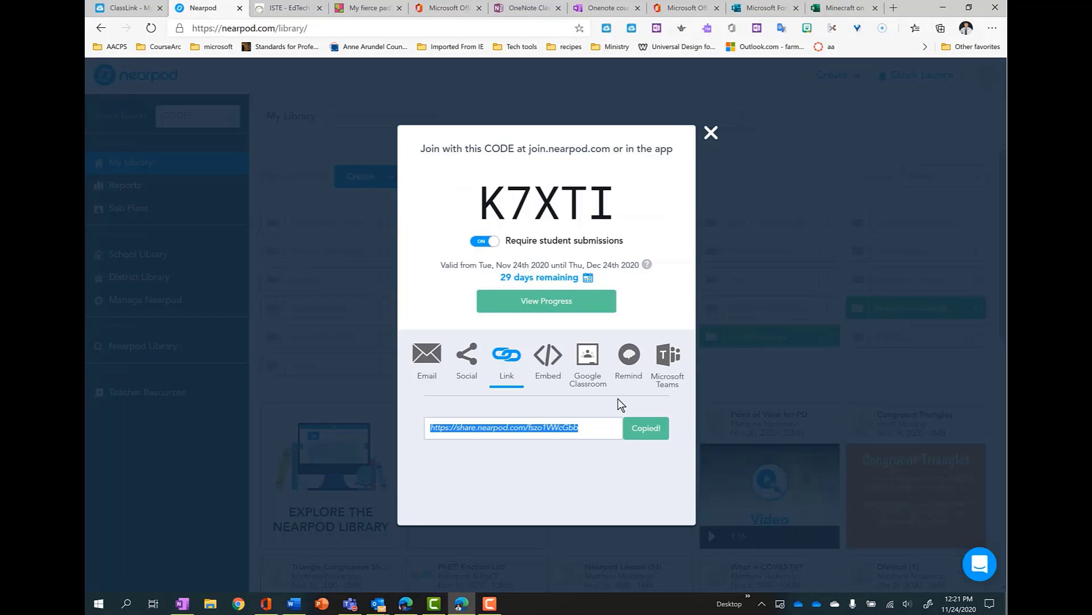
pyautogui.click(548, 355)
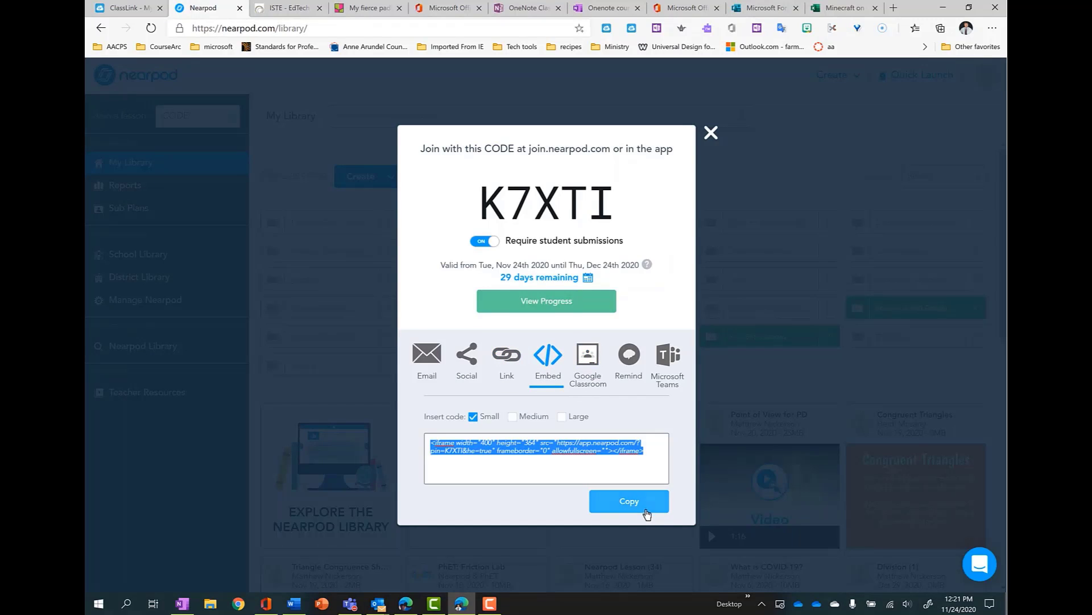
pyautogui.click(647, 514)
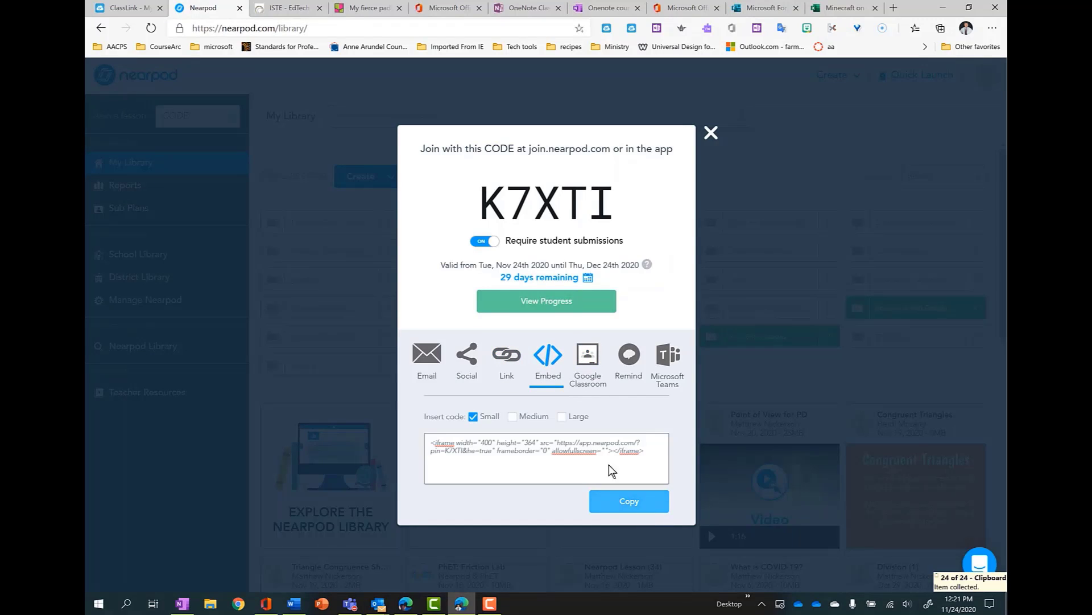
pyautogui.click(597, 12)
pyautogui.hotkey('ctrl', 'v')
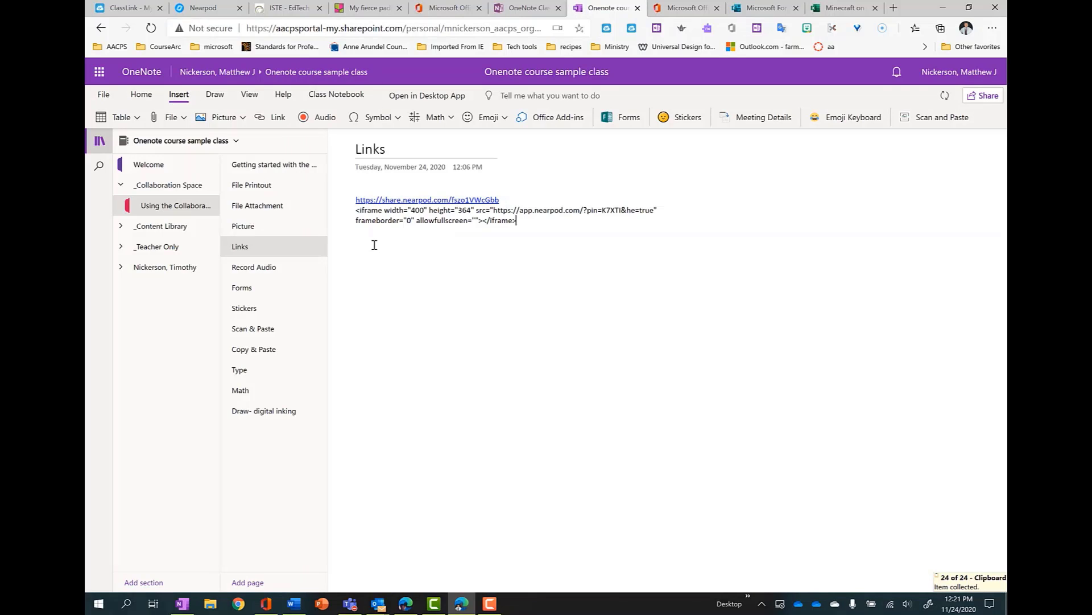
pyautogui.moveTo(530, 223); pyautogui.dragTo(351, 217)
pyautogui.press('Delete')
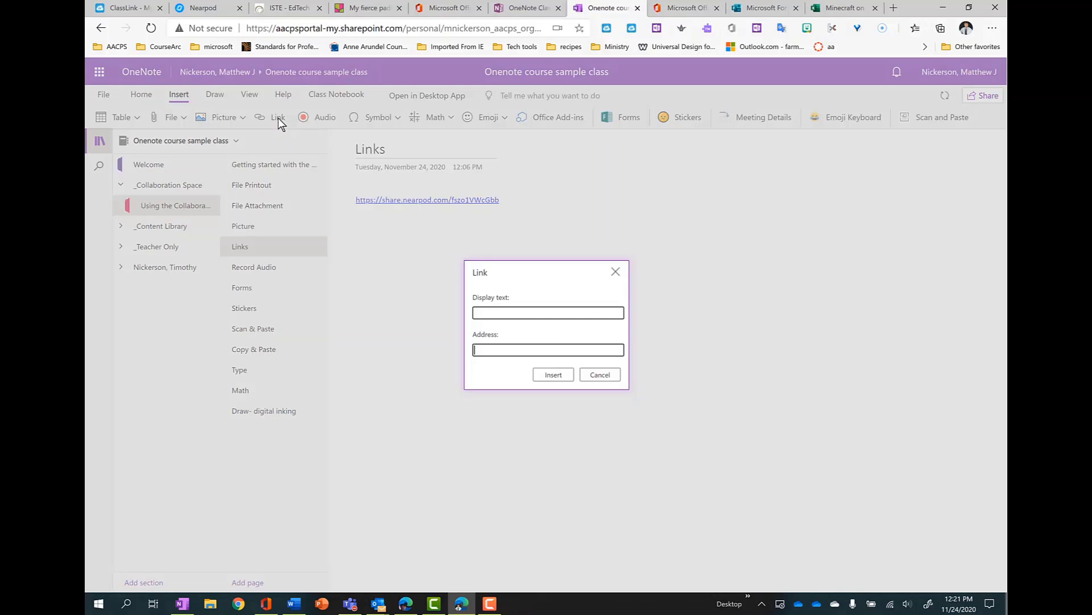
# Step: Try inserting a link that uses the Nearpod embed code as its address, and undo it
pyautogui.click(278, 118)
pyautogui.click(515, 349)
pyautogui.hotkey('ctrl', 'v')
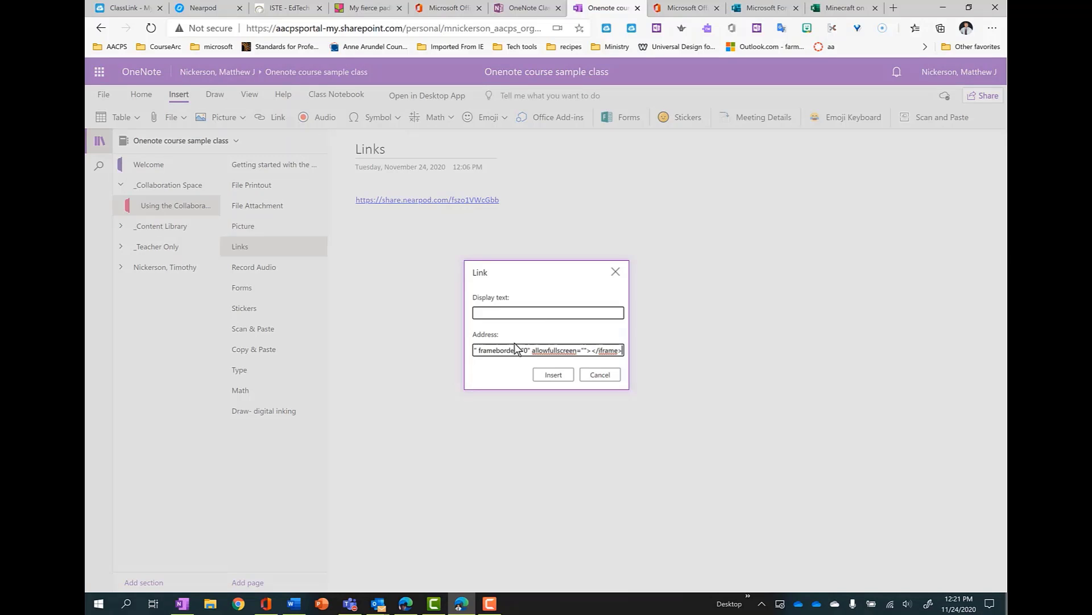
pyautogui.press('Return')
pyautogui.hotkey('ctrl', 'z')
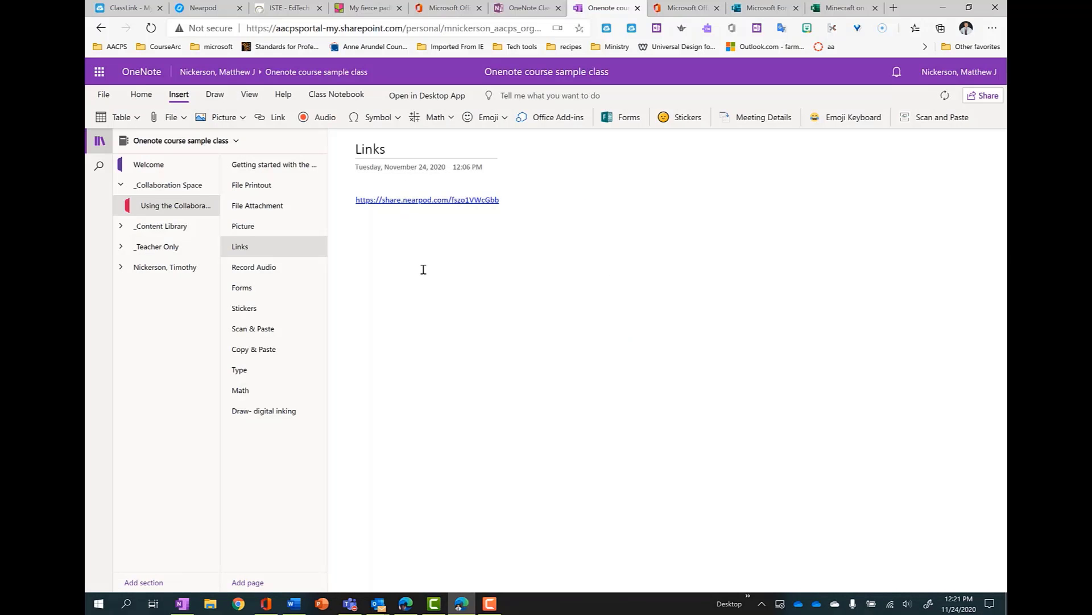
# Step: Start a new note container below the existing link and copy the Nearpod lesson's share link again
pyautogui.click(423, 272)
pyautogui.click(276, 118)
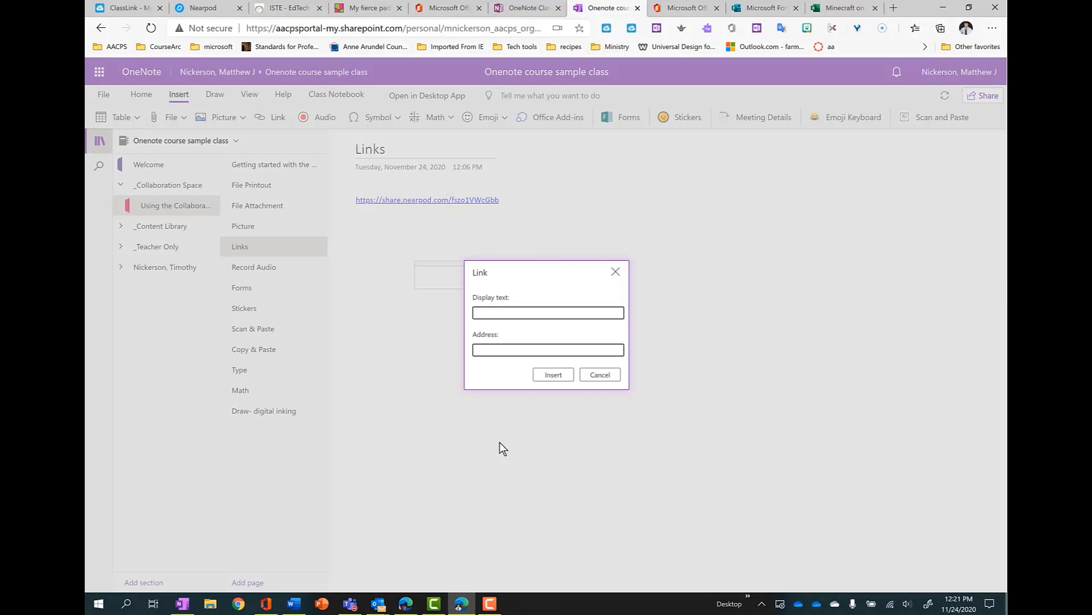
pyautogui.click(203, 8)
pyautogui.click(507, 369)
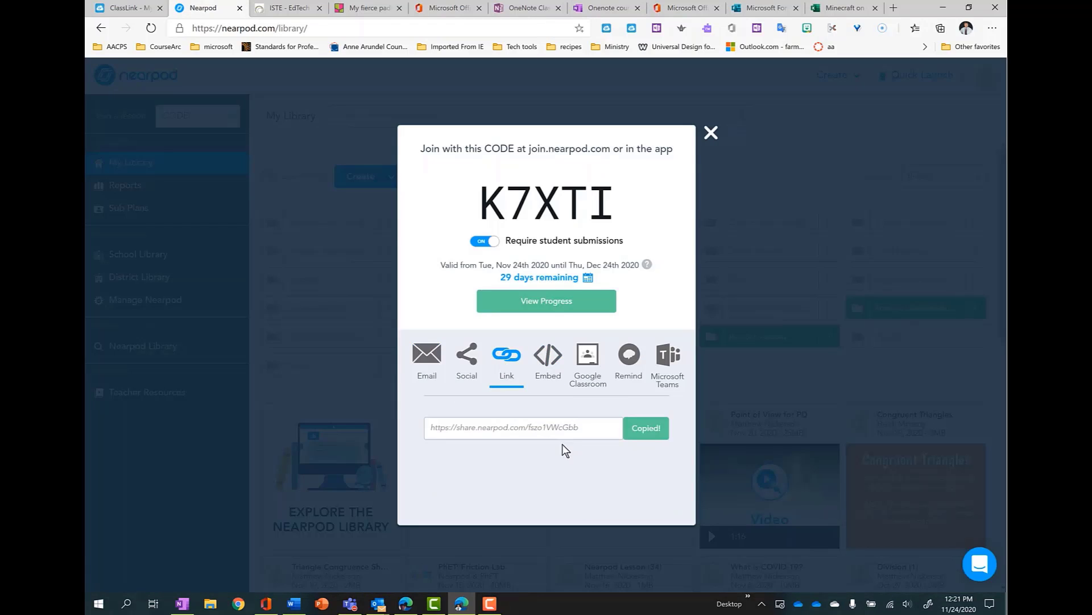
pyautogui.click(640, 431)
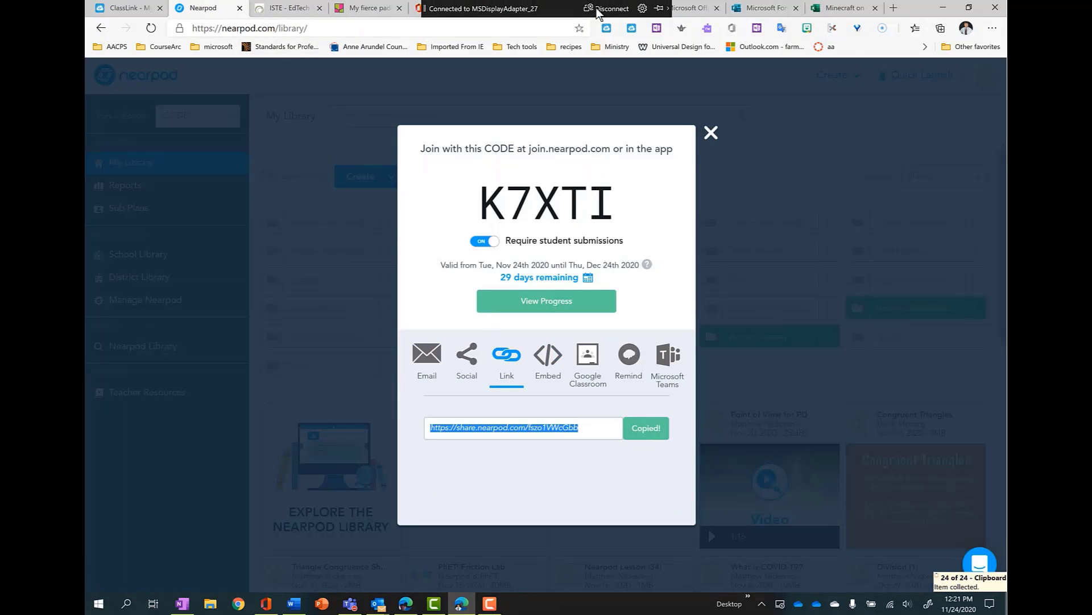
# Step: Insert a link on the Links page with display text "Nearpod lesson" and the copied Nearpod share link as its address
pyautogui.click(606, 8)
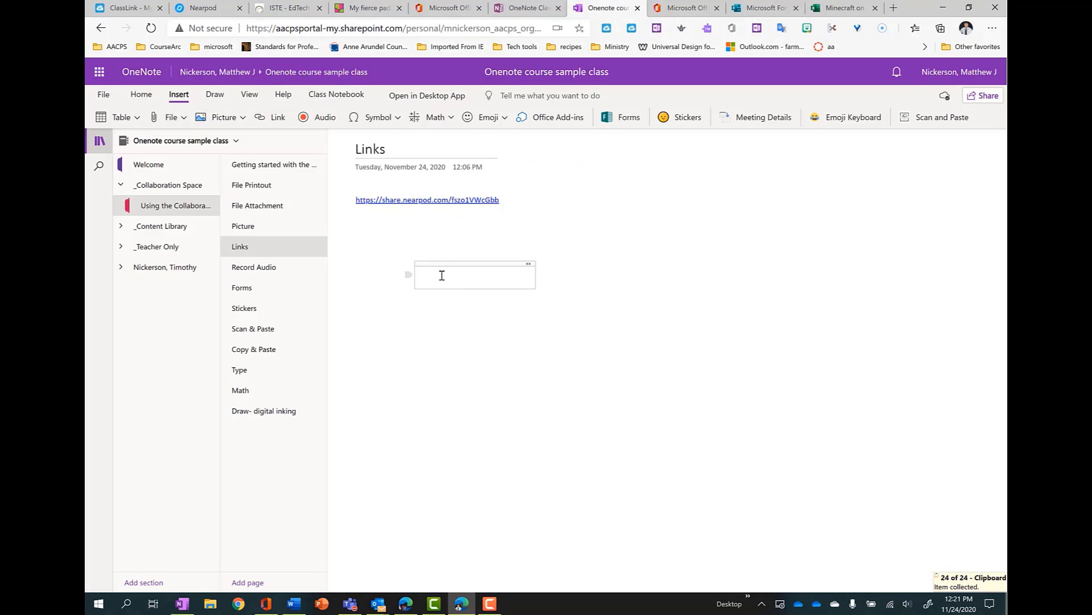
pyautogui.click(277, 117)
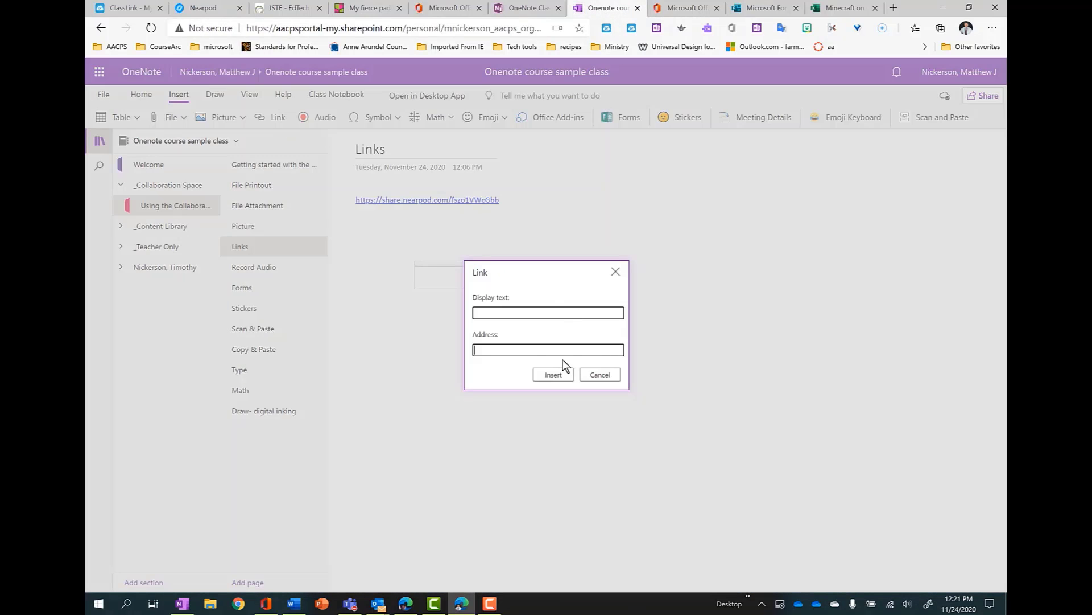
pyautogui.hotkey('ctrl', 'v')
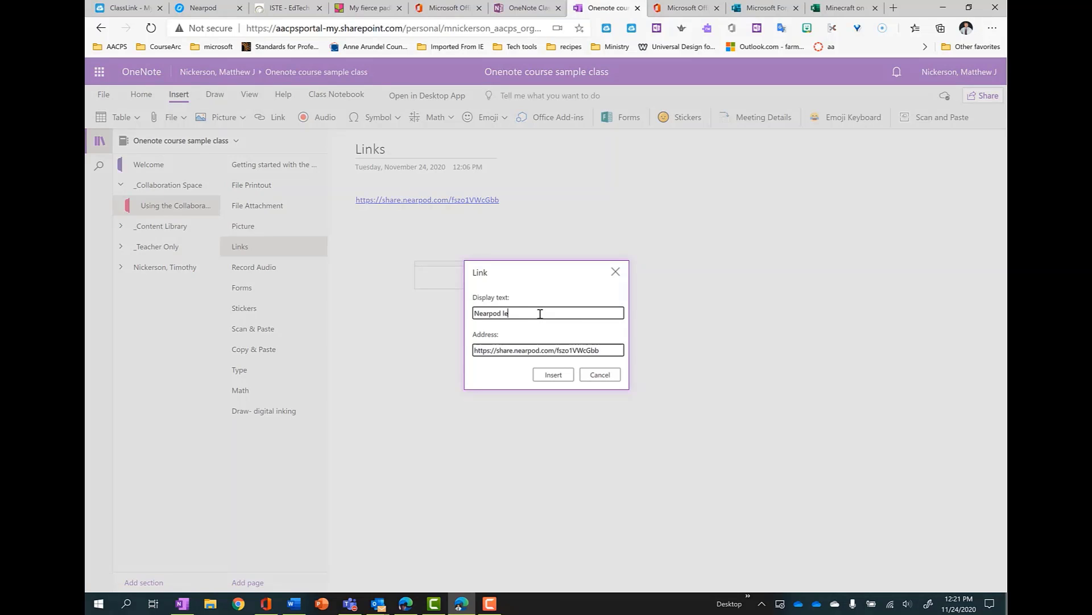
pyautogui.click(551, 377)
# Step: Start another note container below the Nearpod links and open the EdTech with dadxeight channel on YouTube
pyautogui.click(441, 364)
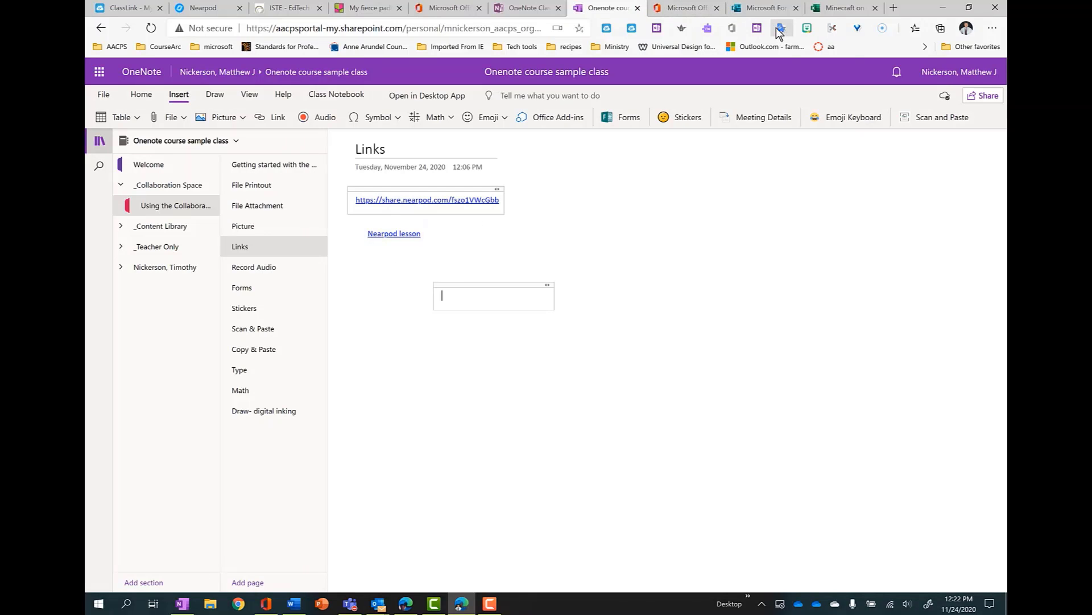
pyautogui.click(450, 8)
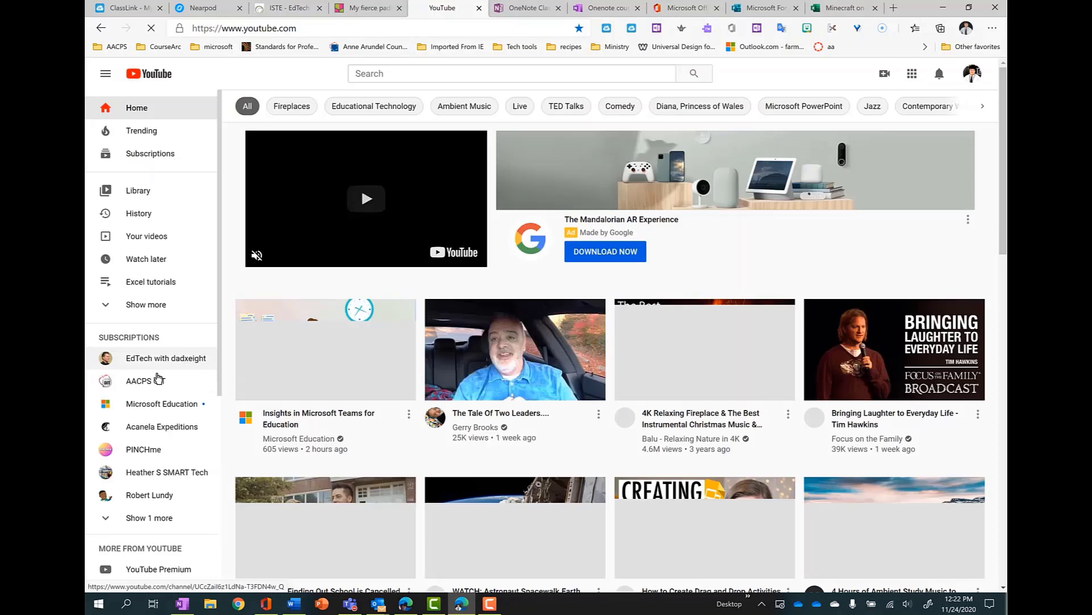
pyautogui.click(151, 359)
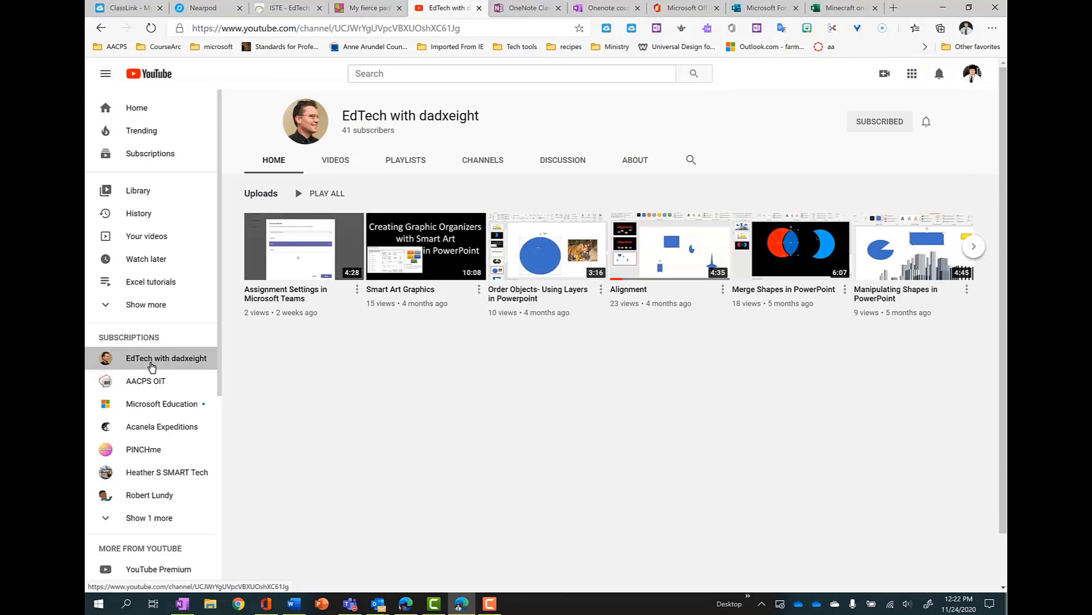
# Step: Copy the share link of the Alignment video and paste it into the empty note container on the OneNote Links page
pyautogui.click(461, 529)
pyautogui.click(631, 561)
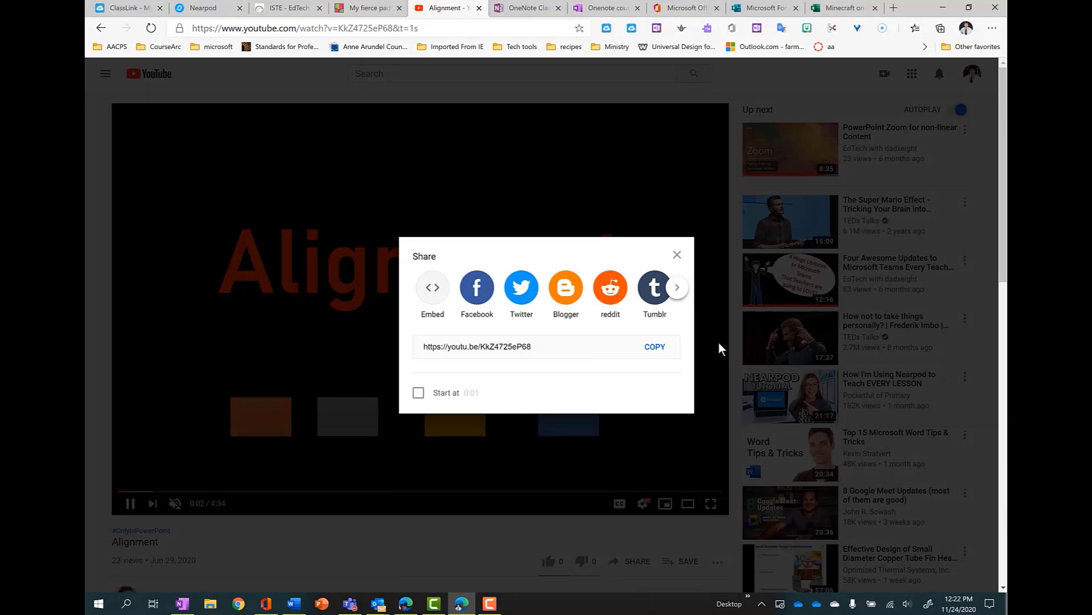
pyautogui.click(660, 346)
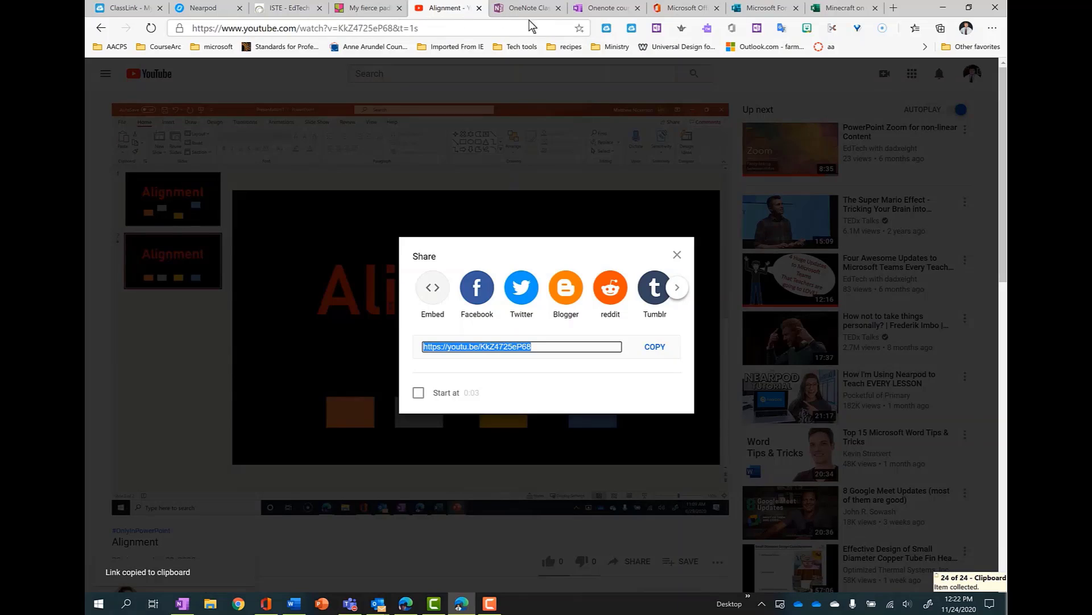
pyautogui.click(606, 8)
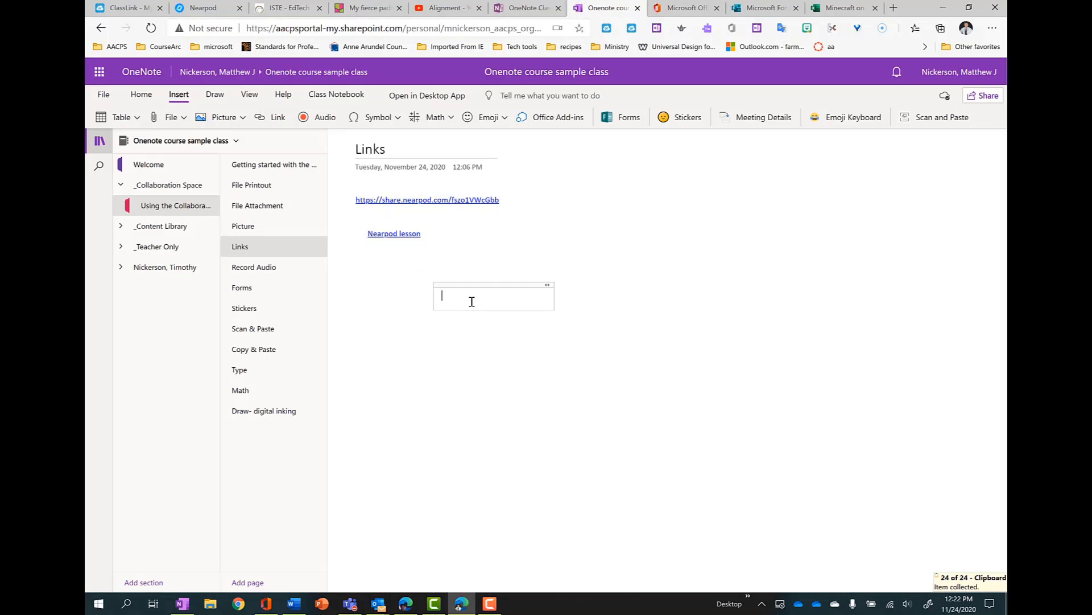
pyautogui.hotkey('ctrl', 'v')
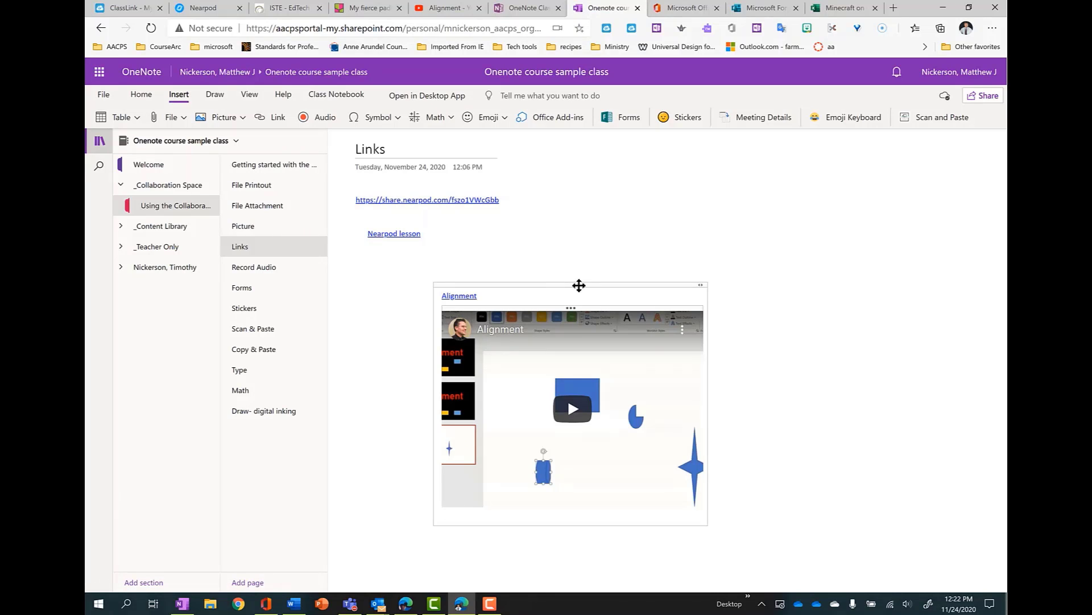
# Step: Move the Alignment video container beneath the Nearpod lesson link, and test the embedded video by playing and pausing it
pyautogui.moveTo(579, 285); pyautogui.dragTo(496, 268)
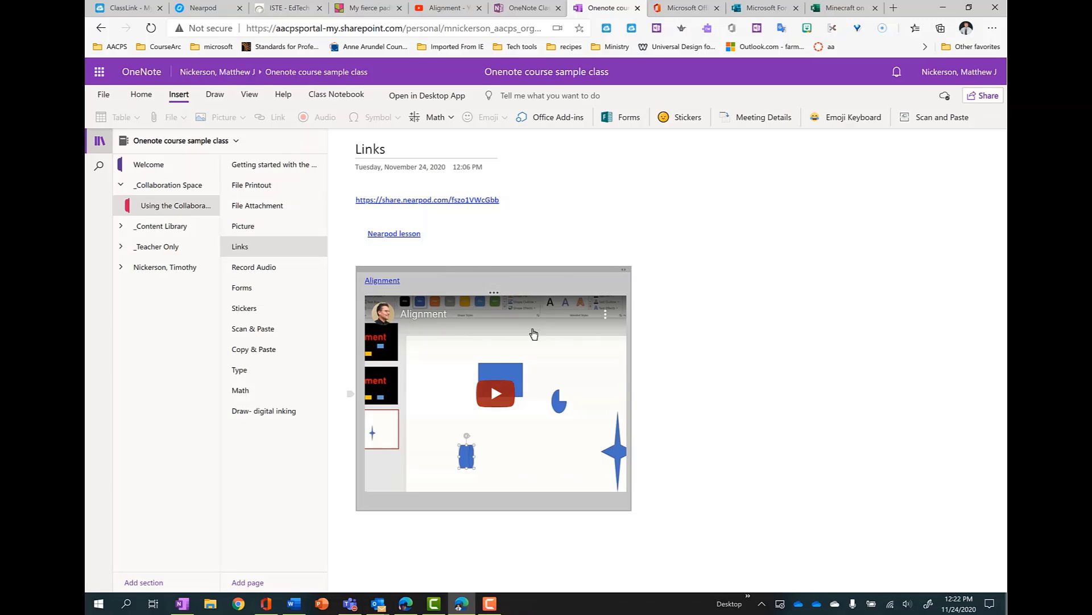
pyautogui.moveTo(480, 269)
pyautogui.mouseDown()
pyautogui.moveTo(566, 273)
pyautogui.moveTo(726, 198)
pyautogui.moveTo(516, 278)
pyautogui.moveTo(487, 279)
pyautogui.mouseUp()
pyautogui.click(499, 393)
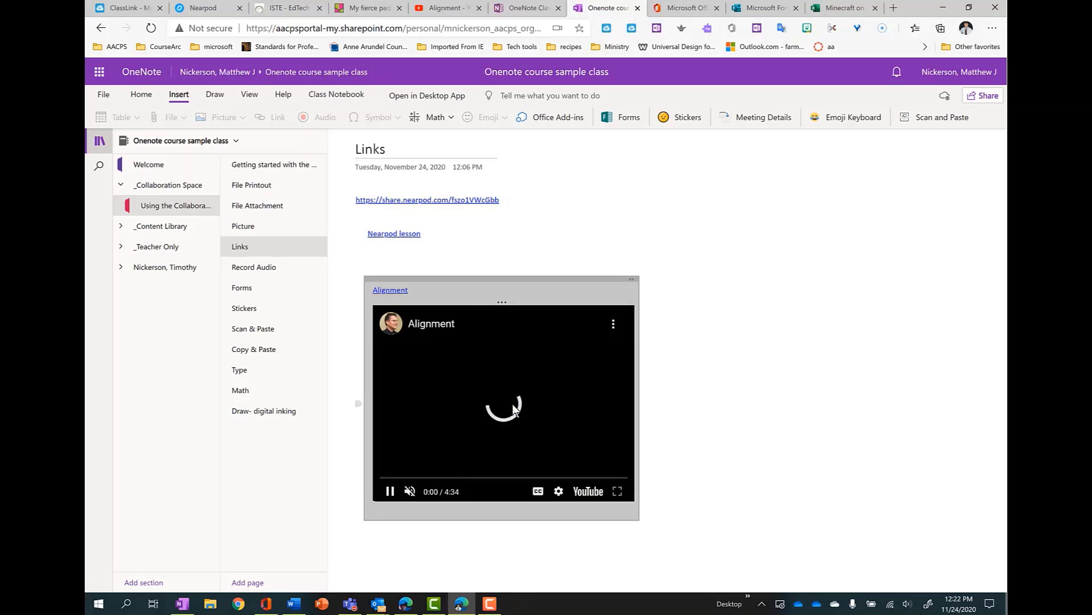
pyautogui.click(390, 490)
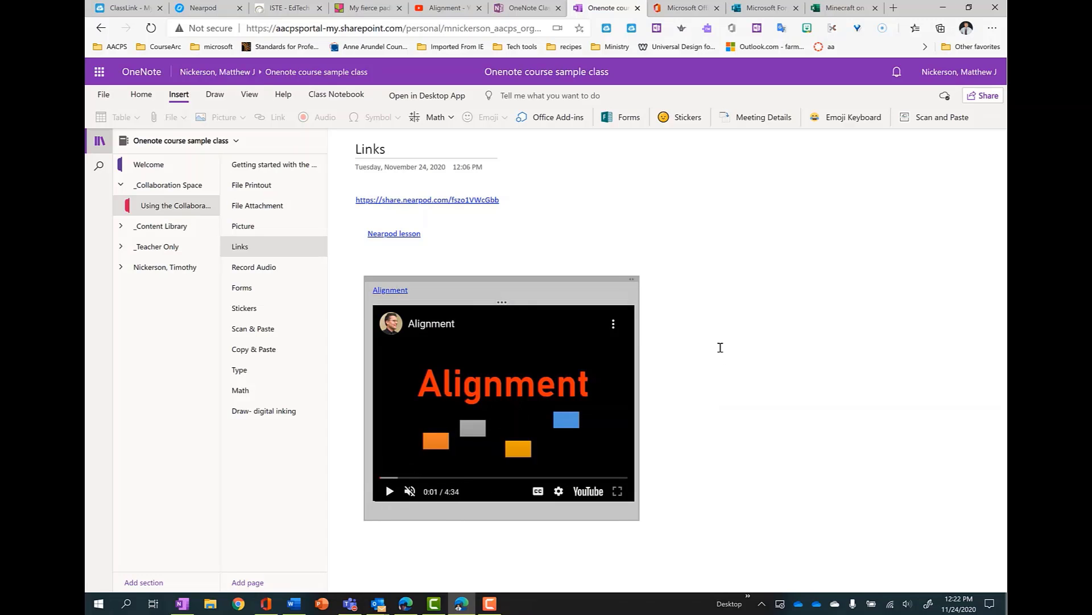
# Step: Start a note container beside the Alignment video, and open your own videos in Microsoft Stream through the Office app
pyautogui.click(720, 347)
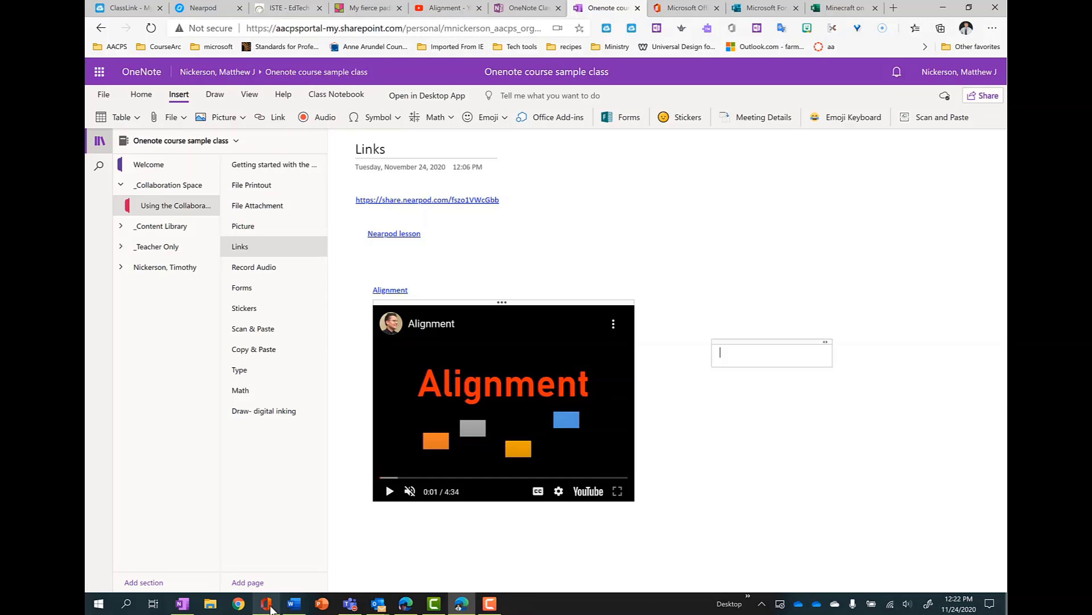
pyautogui.moveTo(272, 608)
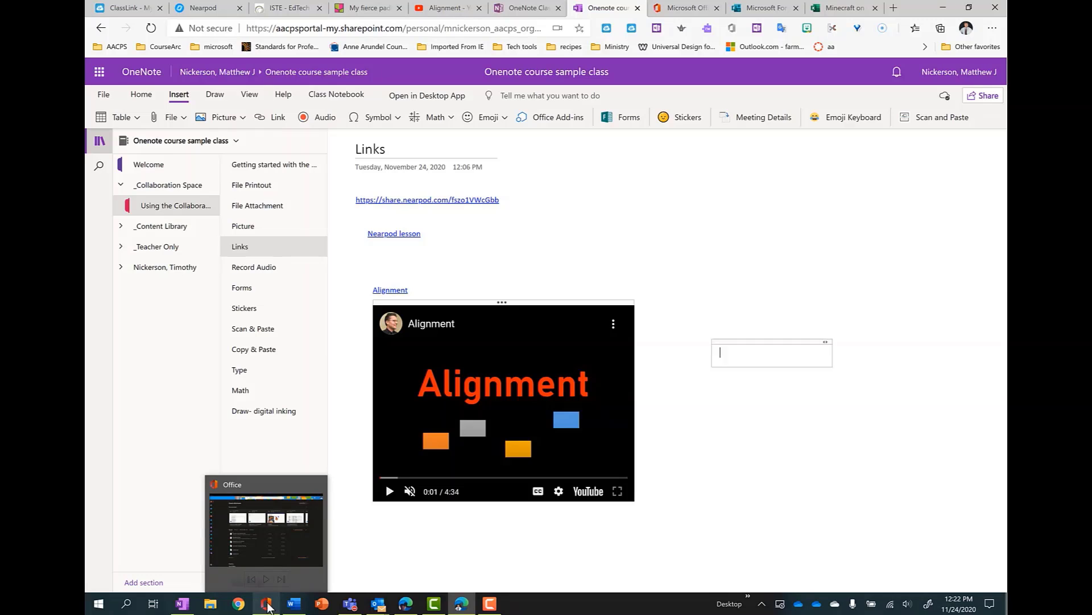
pyautogui.click(270, 604)
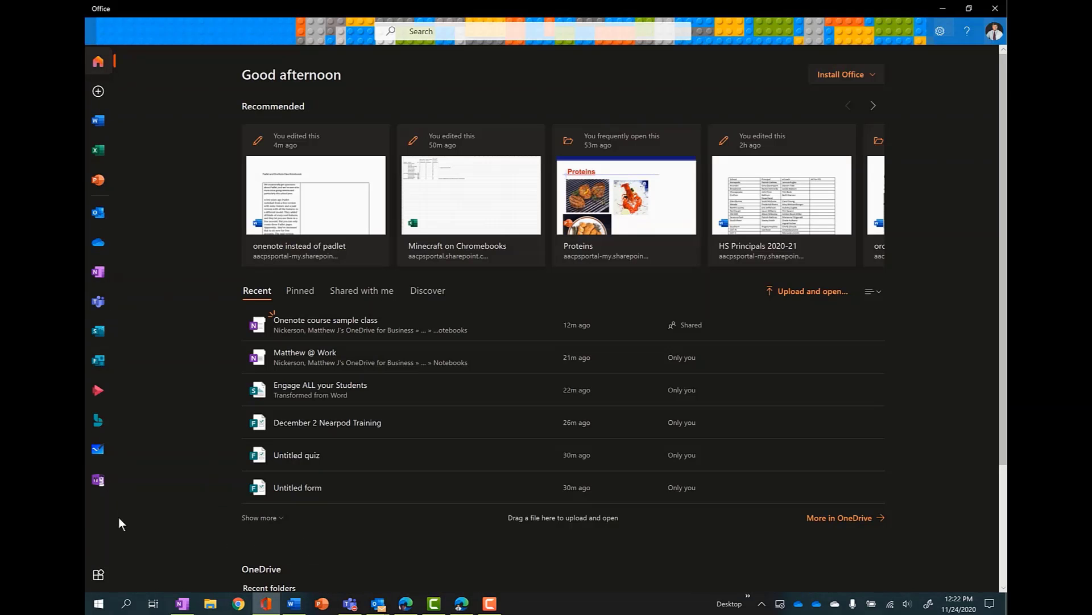
pyautogui.click(99, 393)
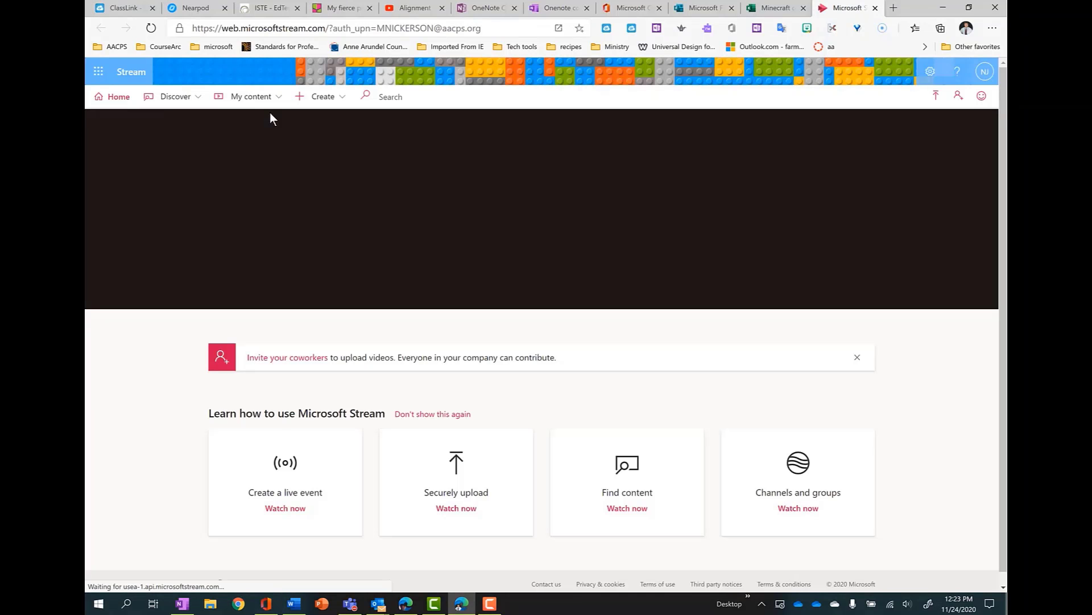
pyautogui.click(245, 96)
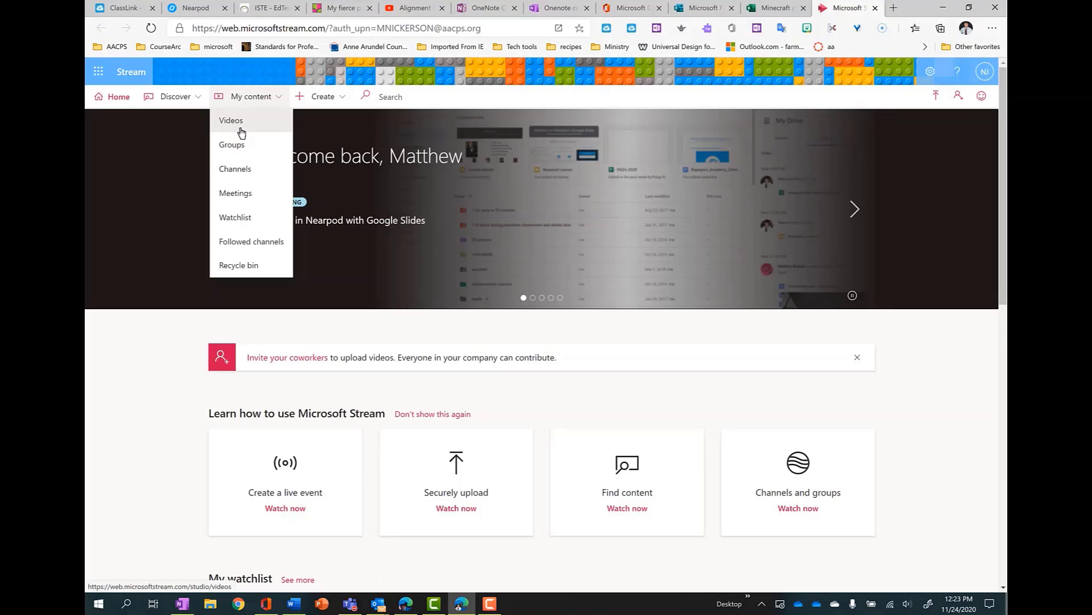
pyautogui.click(242, 132)
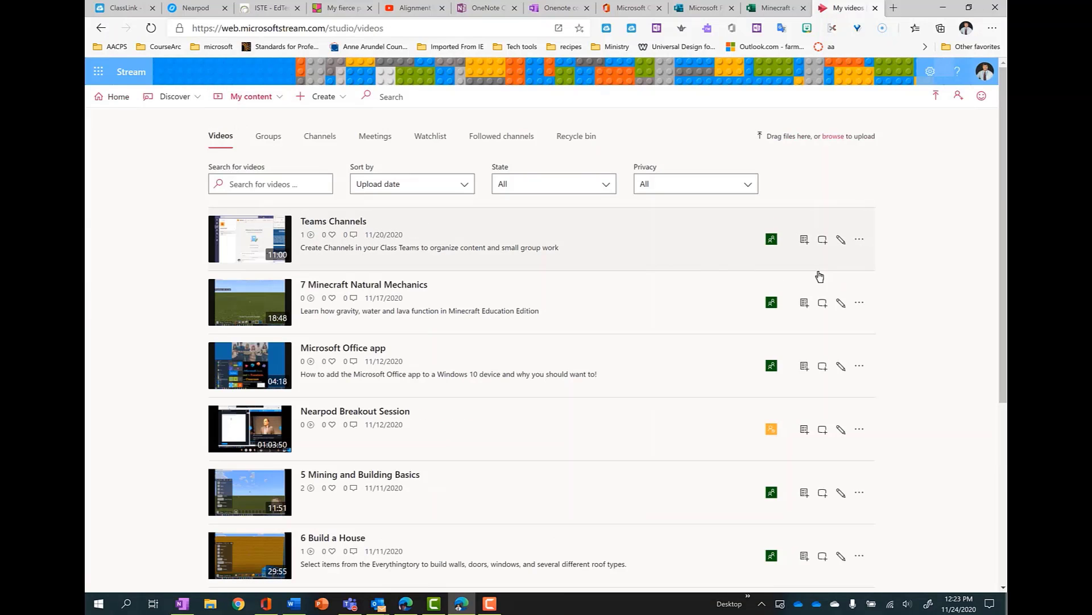
# Step: Copy the direct link to the Teams Channels video and paste it into the new container on the OneNote Links page
pyautogui.click(859, 239)
pyautogui.click(808, 263)
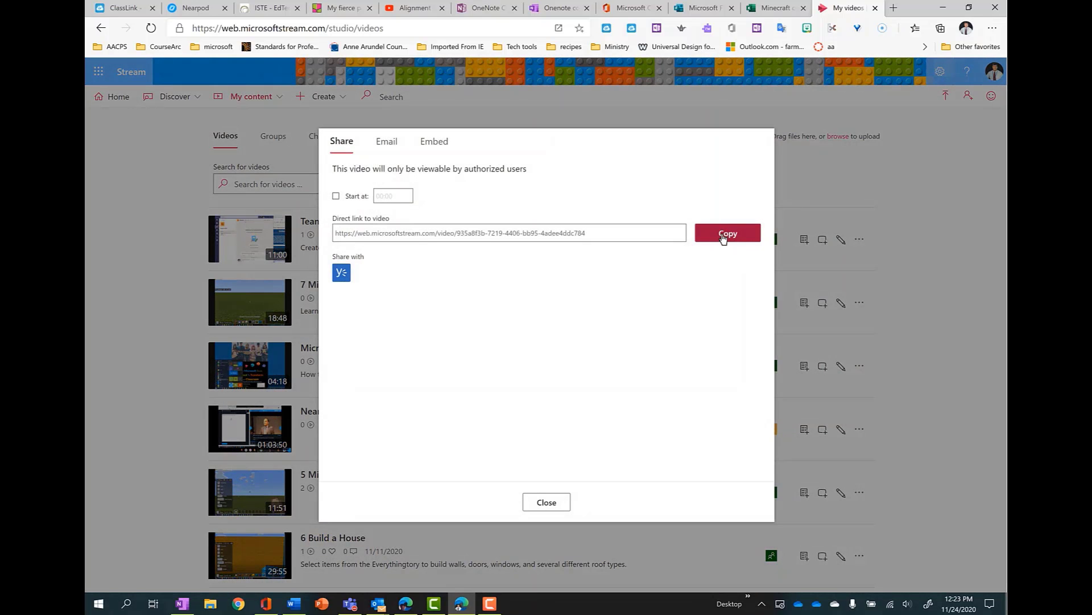
pyautogui.click(723, 238)
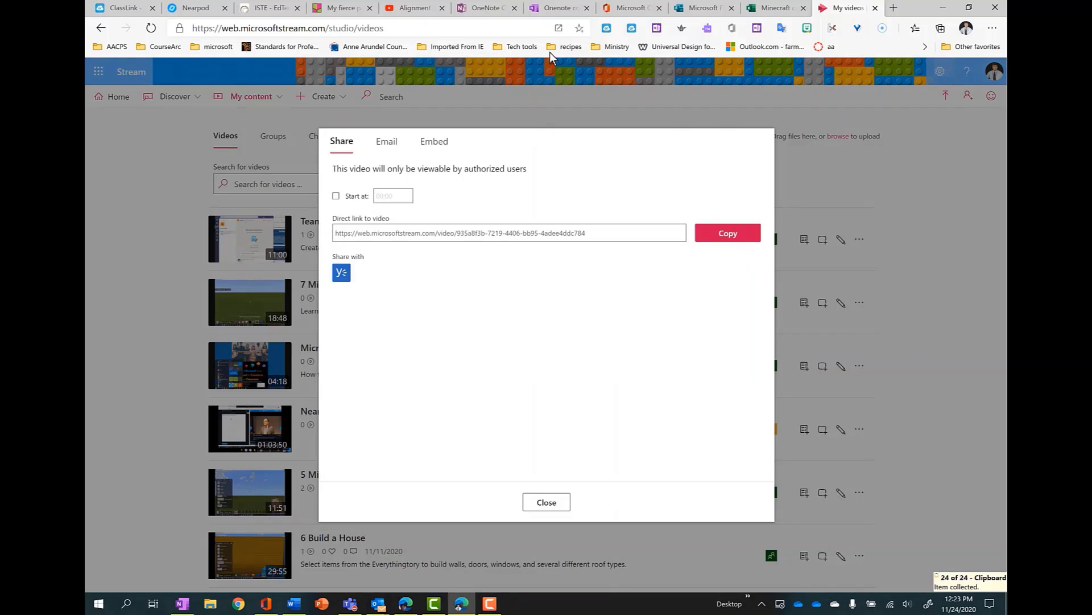
pyautogui.click(557, 9)
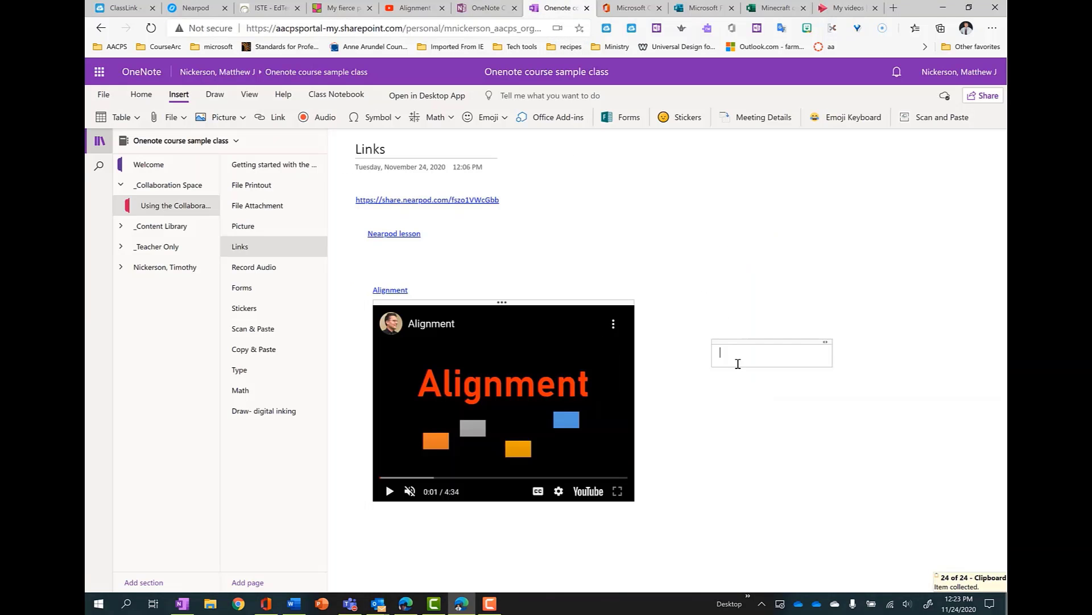
pyautogui.hotkey('ctrl', 'v')
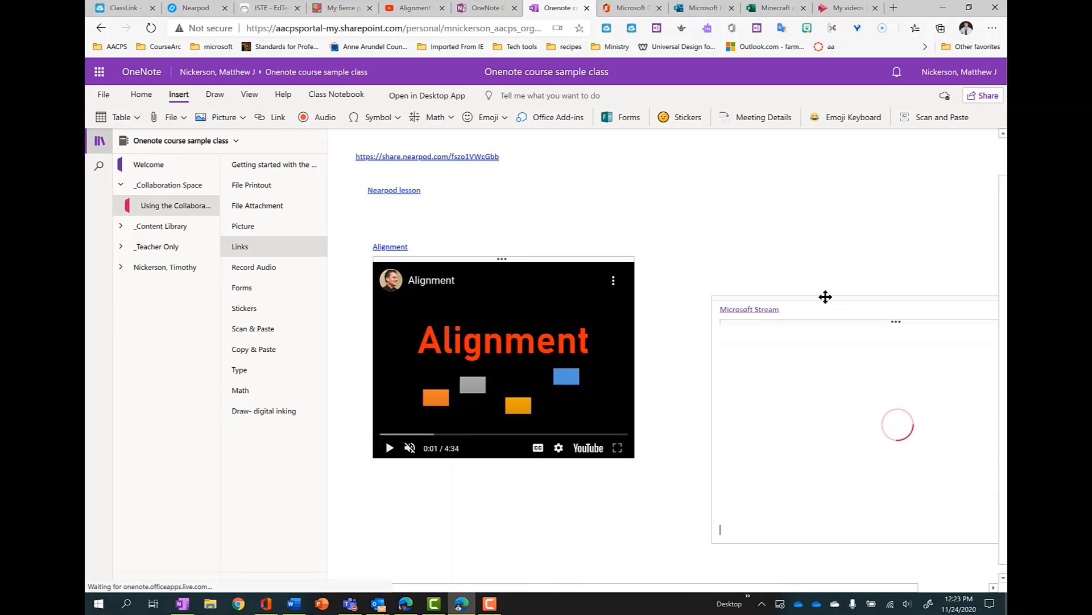
# Step: Move the Stream video container next to the Alignment video, and play the Teams Channels video with captions turned on
pyautogui.moveTo(826, 297); pyautogui.dragTo(788, 225)
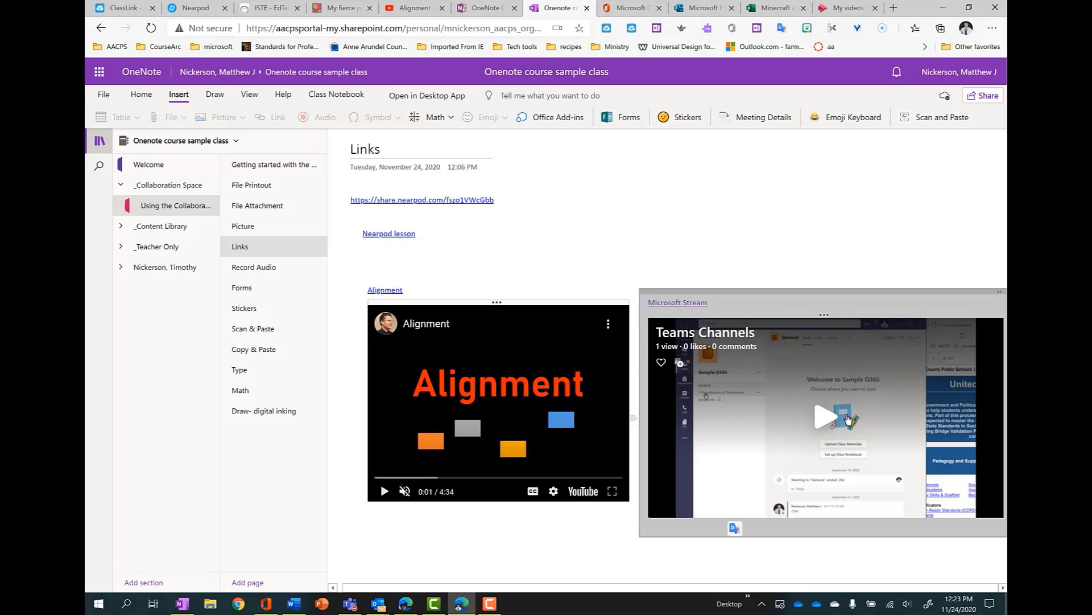
pyautogui.click(827, 420)
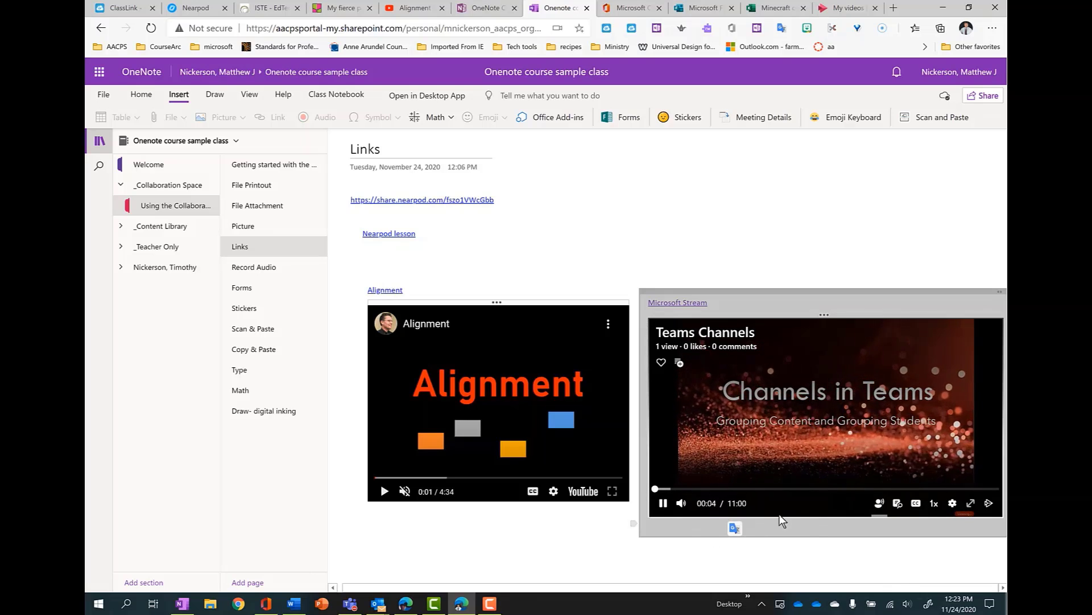
pyautogui.click(918, 505)
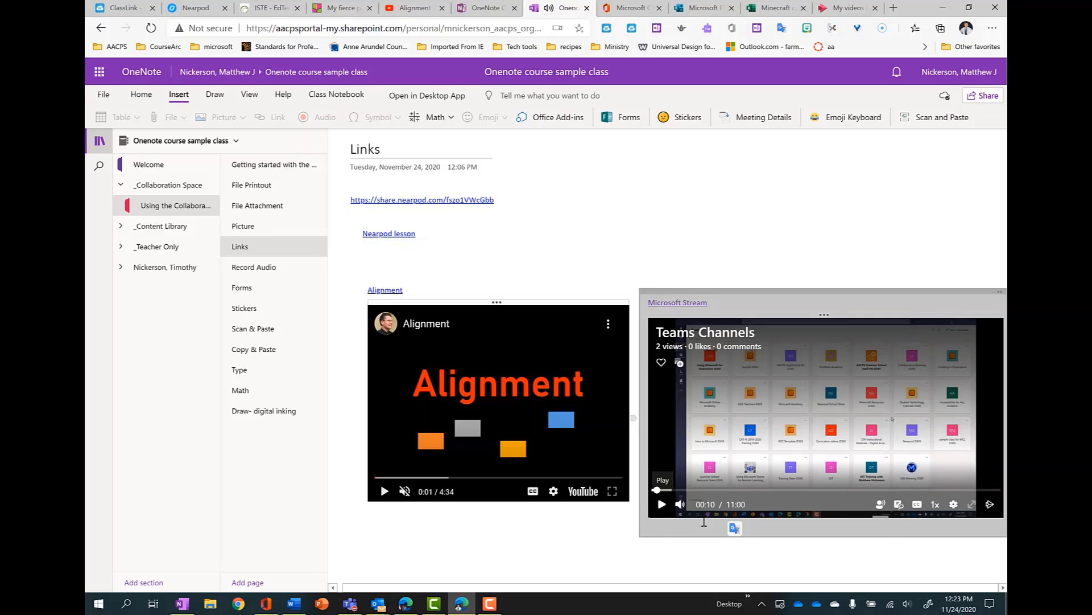
pyautogui.click(661, 505)
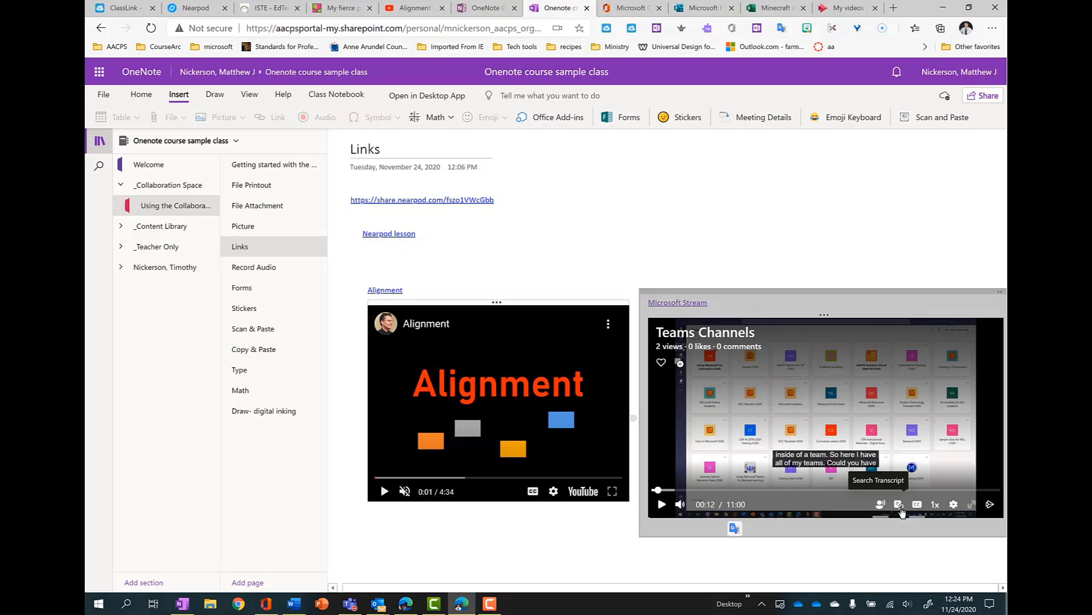
# Step: Open the Teams Channels video's transcript and browse it to the passage about ellipses in Teams
pyautogui.click(899, 507)
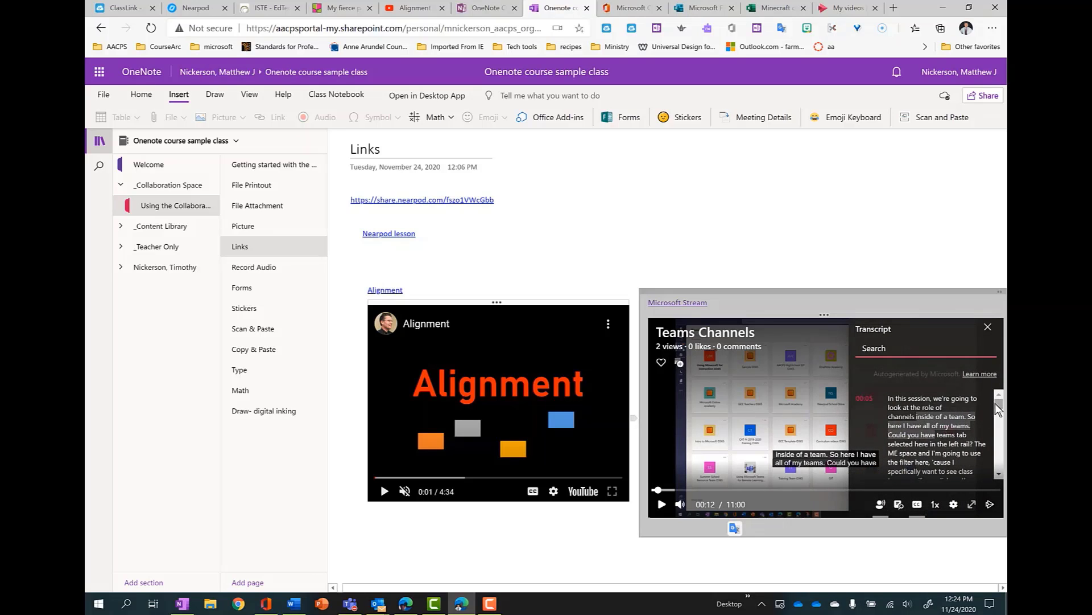
pyautogui.moveTo(999, 403)
pyautogui.mouseDown()
pyautogui.moveTo(999, 442)
pyautogui.moveTo(997, 398)
pyautogui.mouseUp()
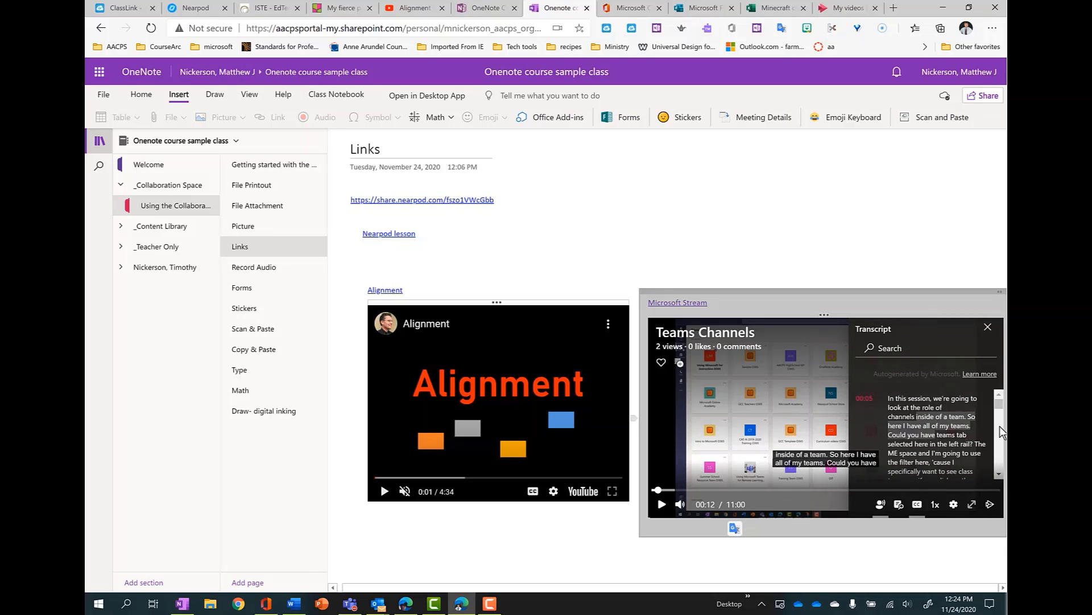
pyautogui.scroll(-10, 1000, 431)
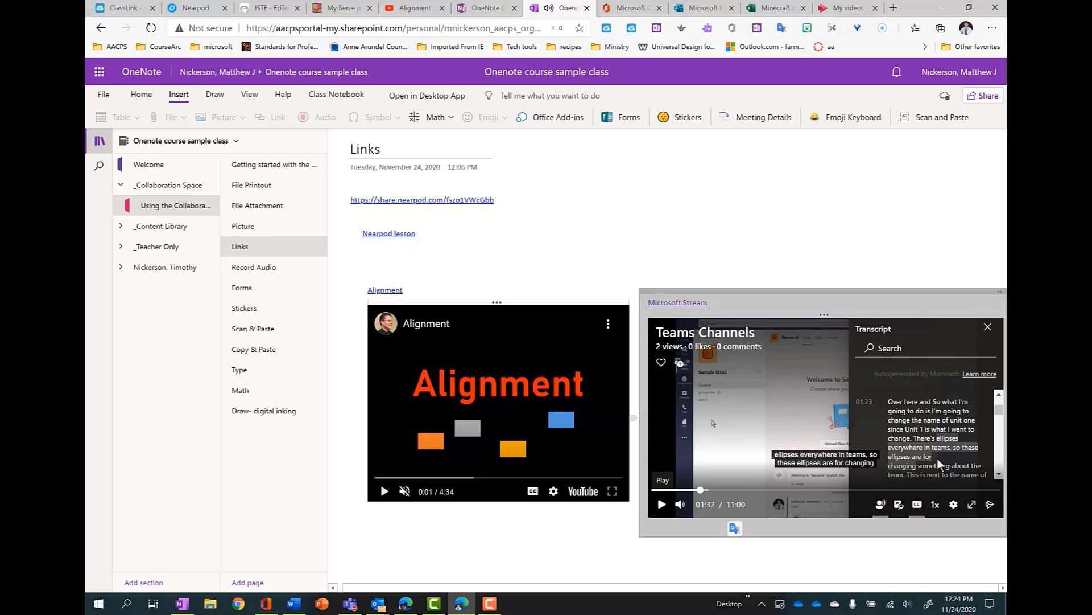
# Step: Search the transcript for "persevere" and play the video briefly from the matching passage
pyautogui.click(895, 355)
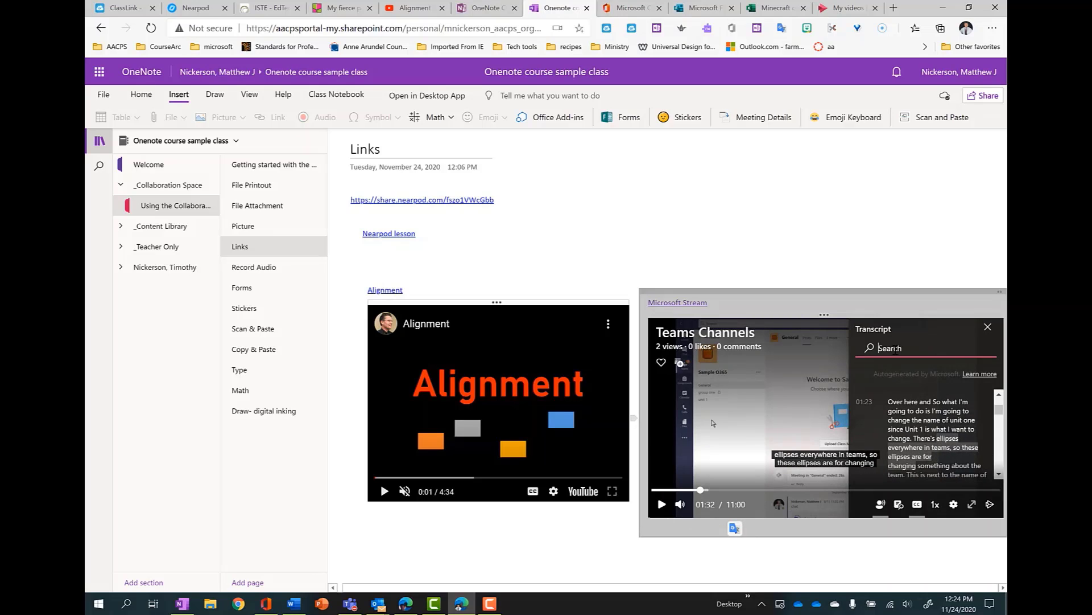
pyautogui.write('persevere')
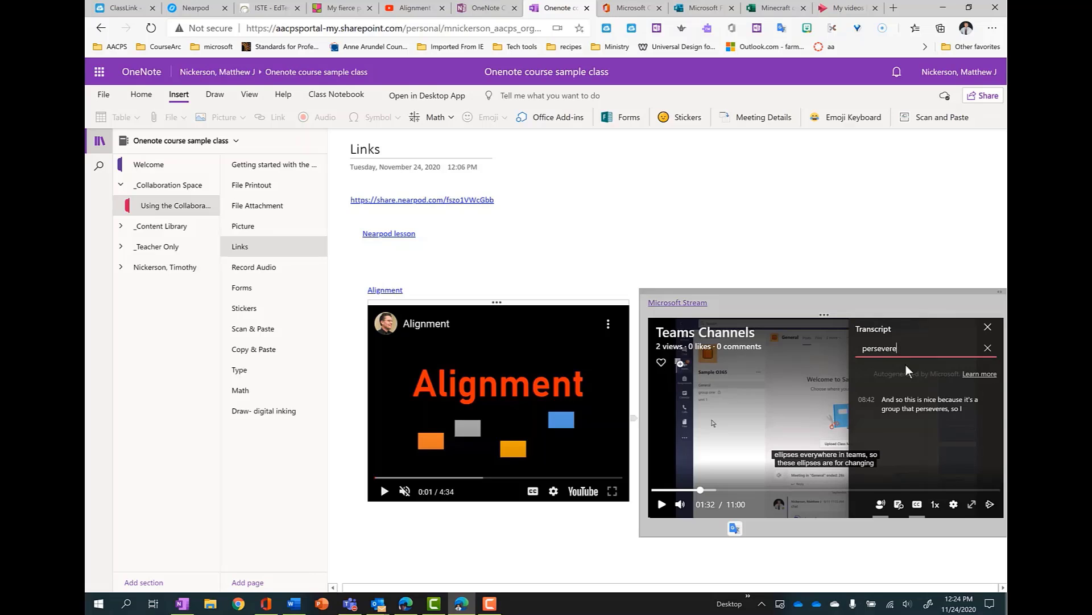
pyautogui.click(919, 403)
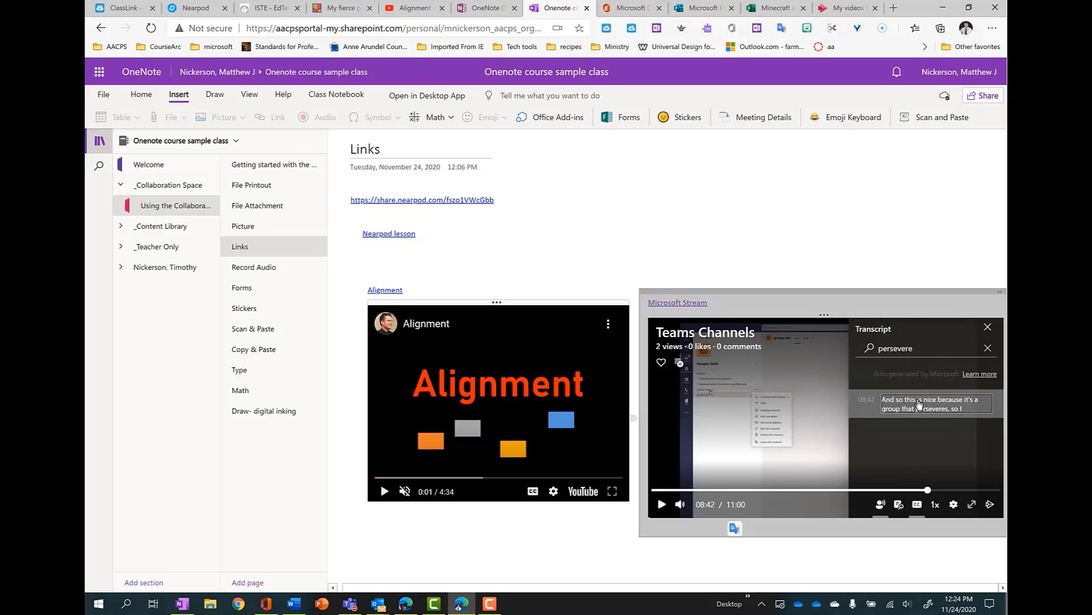
pyautogui.click(661, 504)
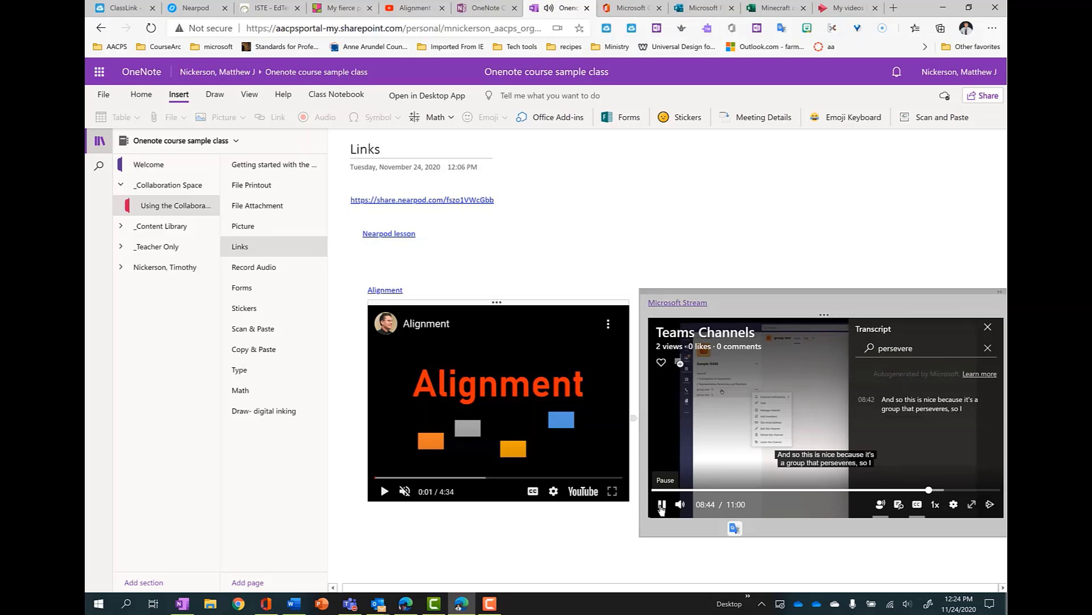
pyautogui.click(661, 504)
# Step: Search the transcript for "private" instead, jump to the passage about seeing all of the private channels, and clear the search
pyautogui.click(983, 353)
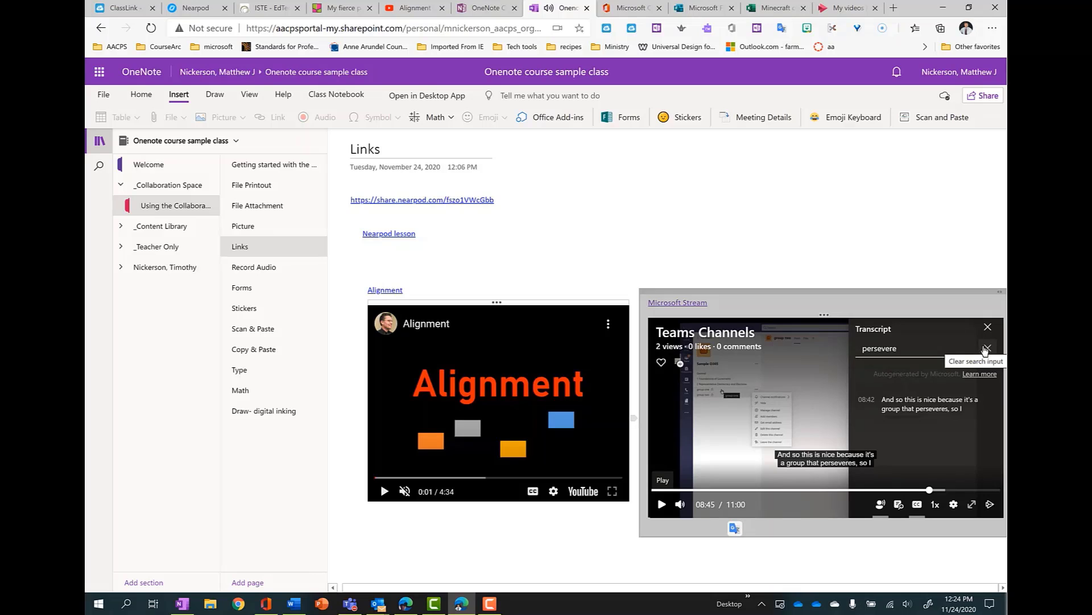
pyautogui.click(986, 350)
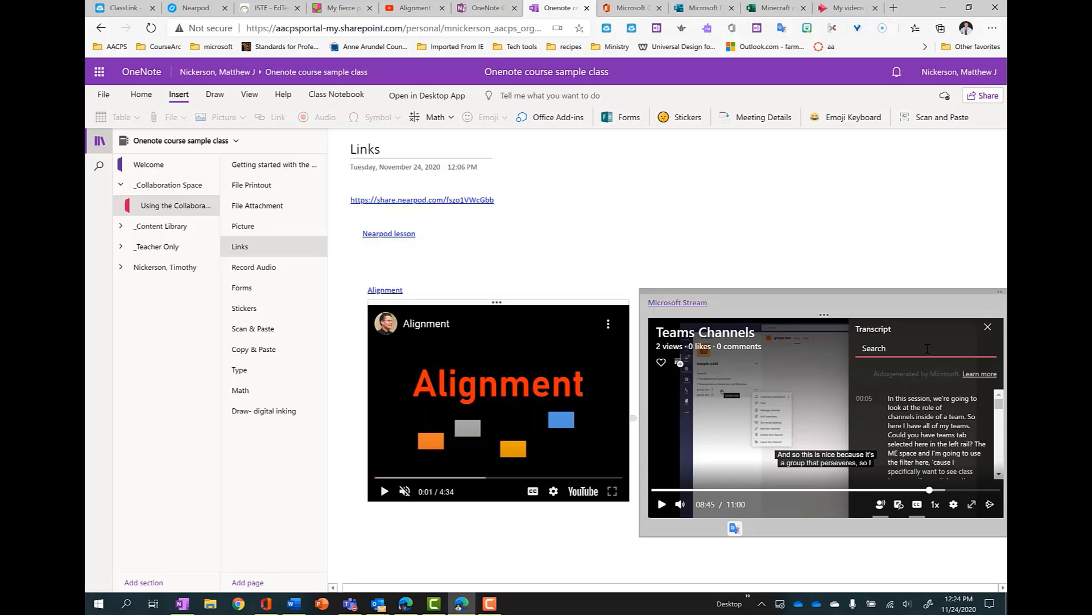
pyautogui.write('private')
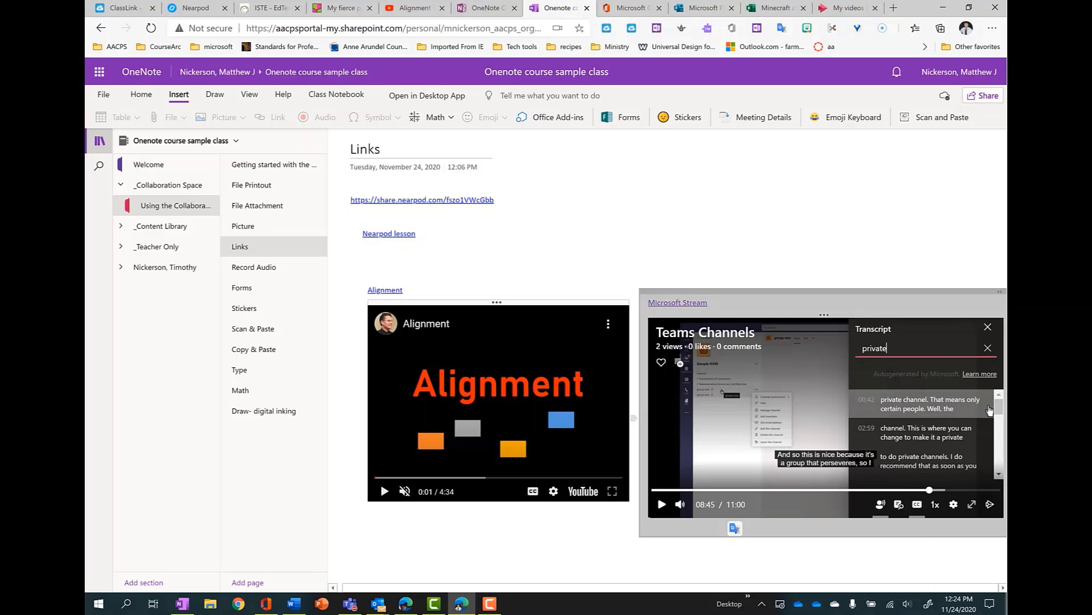
pyautogui.moveTo(994, 406); pyautogui.dragTo(1005, 442)
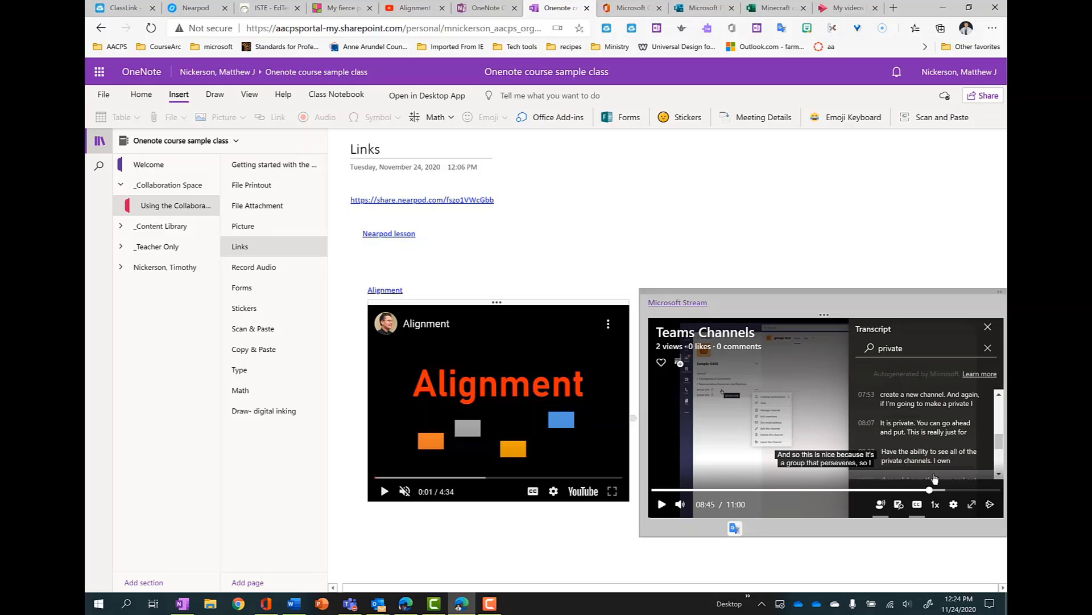
pyautogui.click(928, 464)
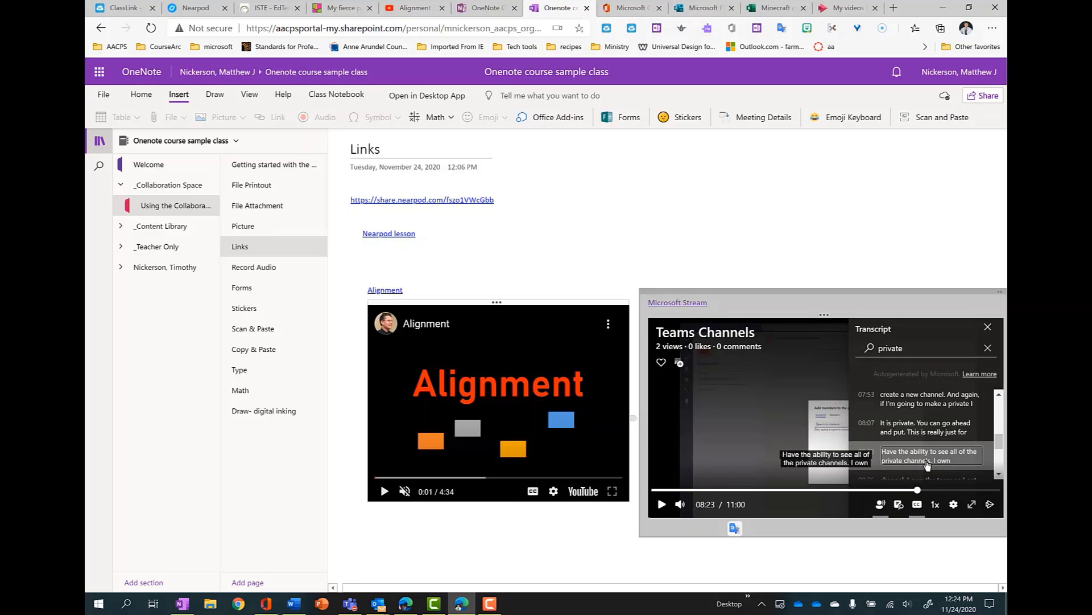
pyautogui.click(662, 504)
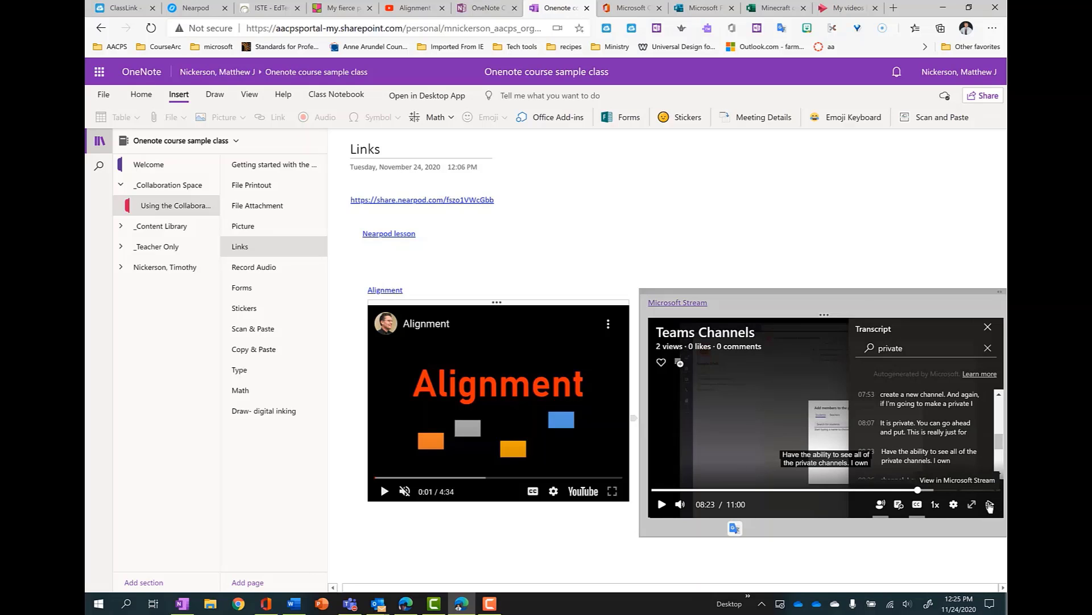
pyautogui.click(987, 347)
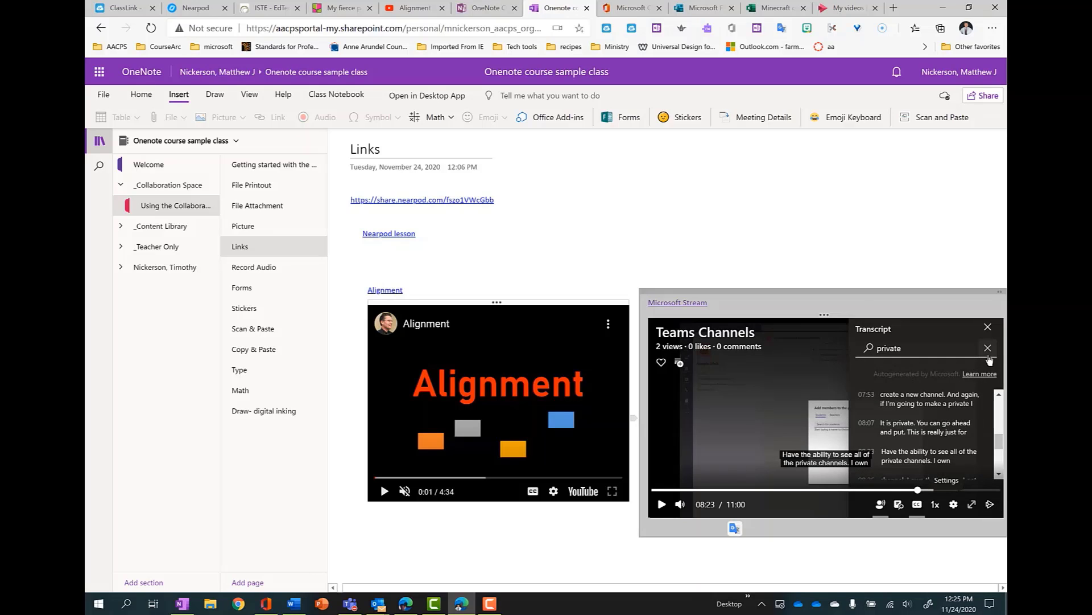
# Step: Close the Teams Channels transcript and move the Microsoft Stream video container up beside the Links page title
pyautogui.click(988, 327)
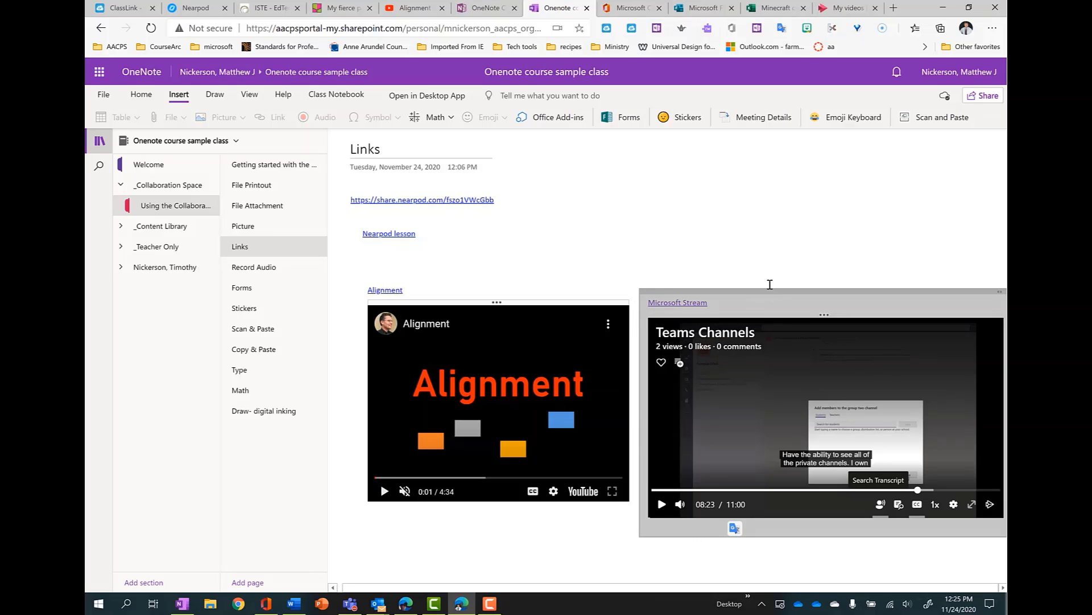
pyautogui.moveTo(771, 291); pyautogui.dragTo(771, 136)
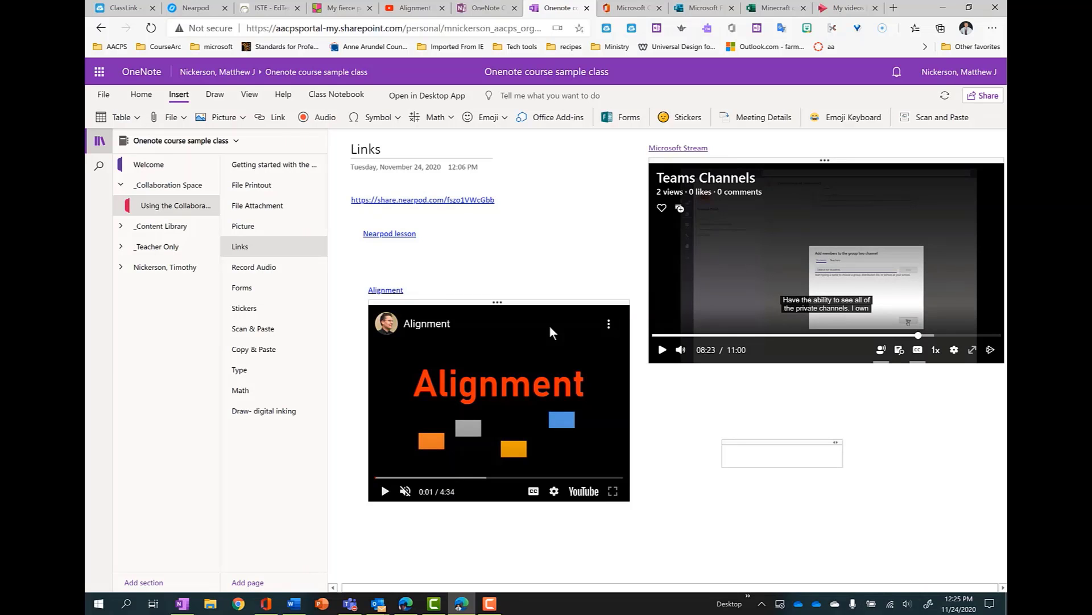
# Step: Copy the link of the My fierce padlet board and embed the board on the Links page below the Stream video
pyautogui.click(340, 9)
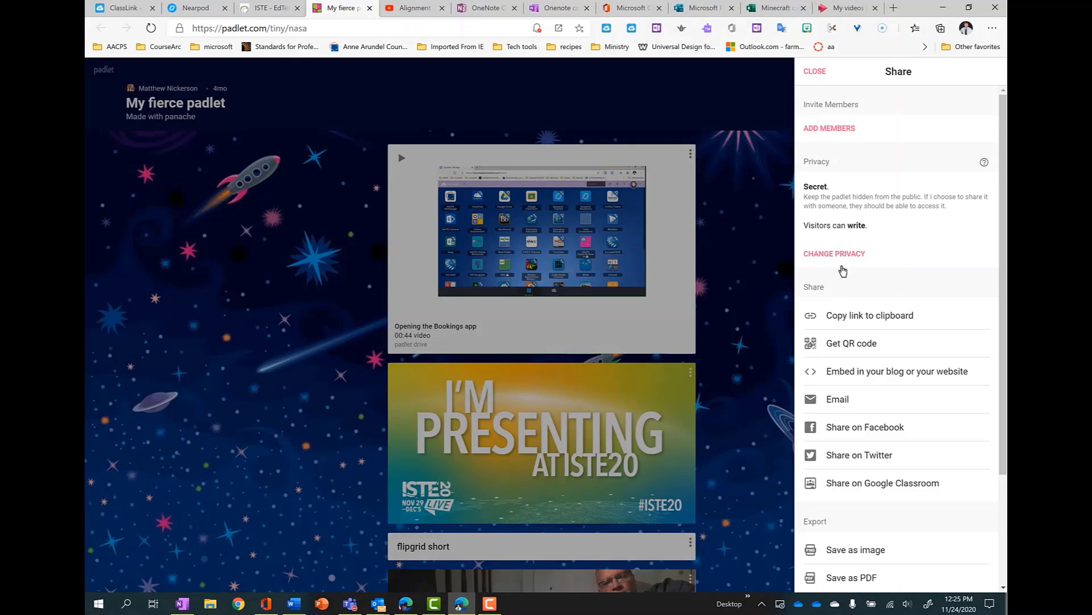
pyautogui.click(872, 320)
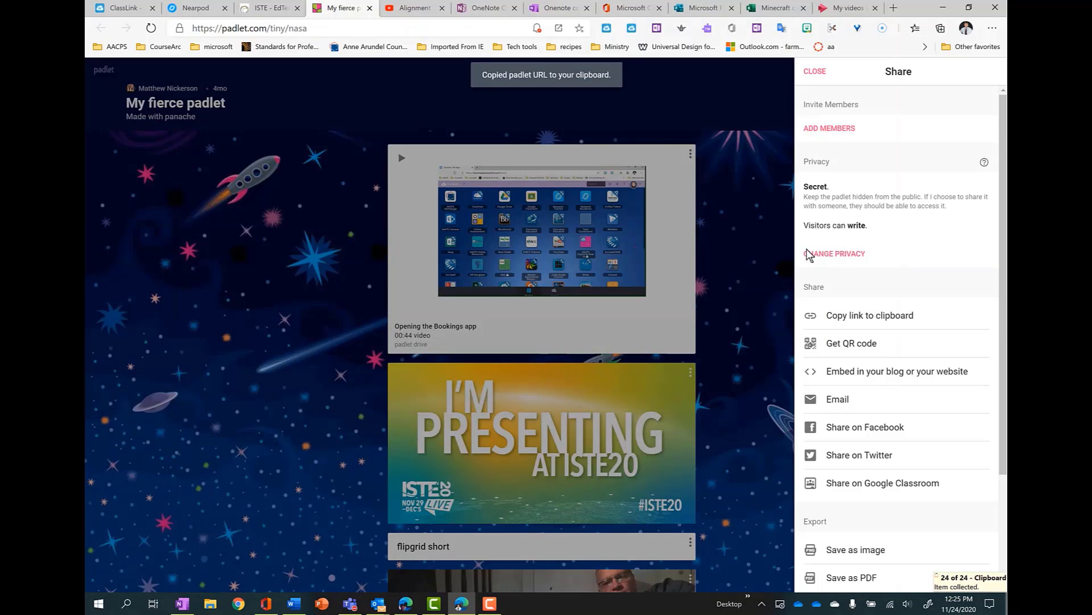
pyautogui.click(553, 8)
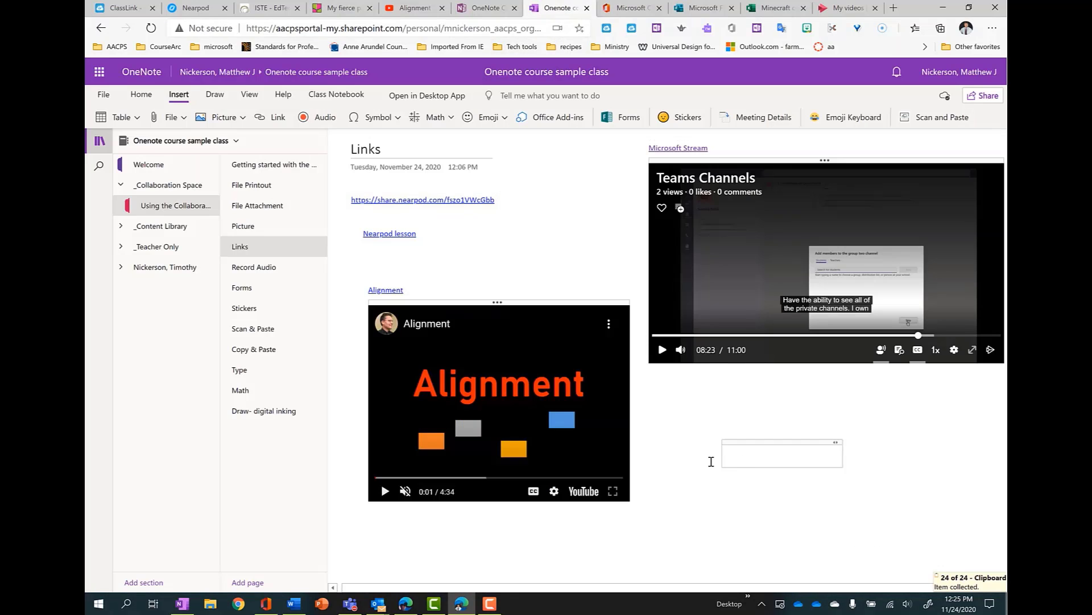
pyautogui.hotkey('ctrl', 'v')
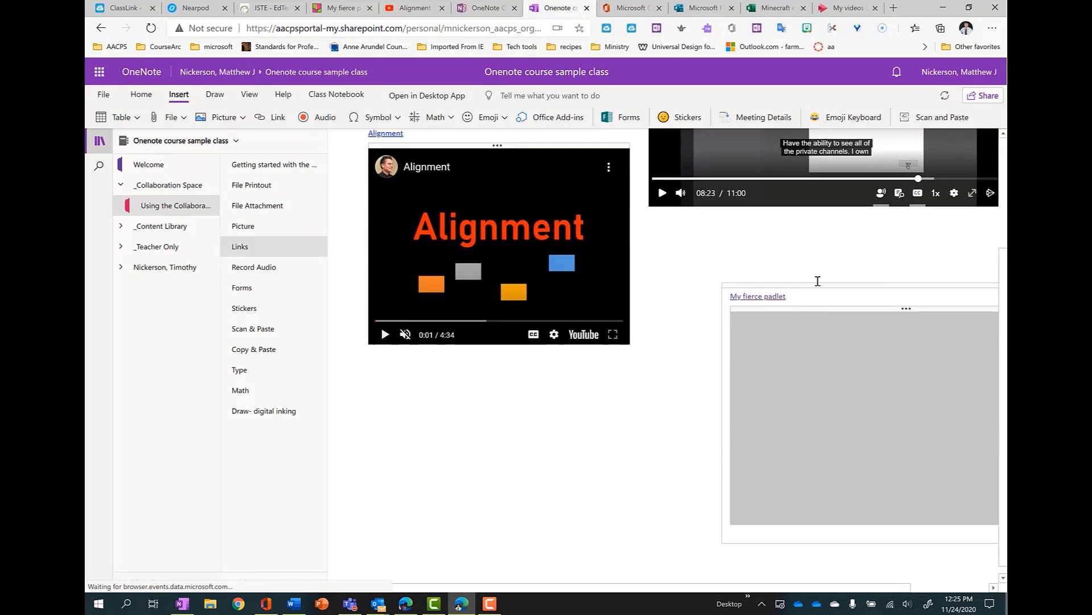
# Step: Move the padlet container closer under the Stream video and browse the posts inside the embedded board
pyautogui.moveTo(818, 285); pyautogui.dragTo(755, 250)
pyautogui.scroll(-10, 775, 432)
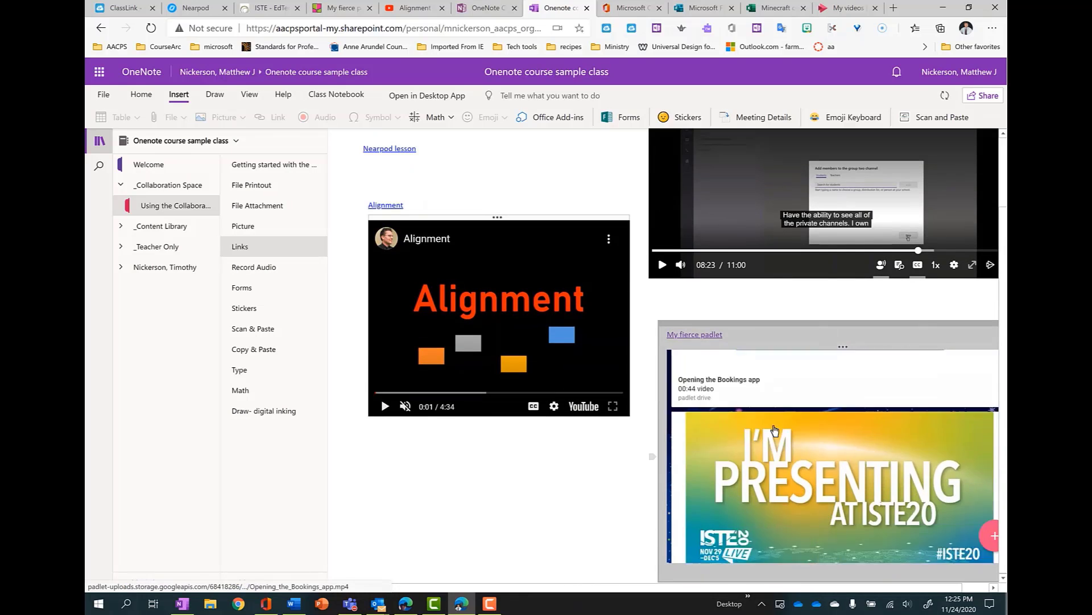
pyautogui.scroll(10, 775, 429)
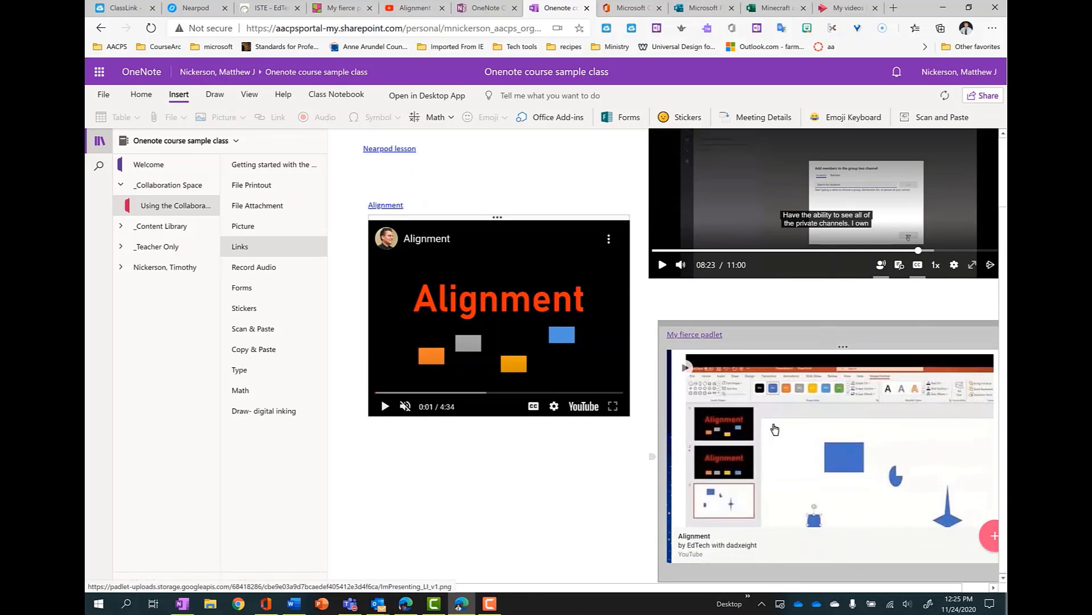
pyautogui.scroll(3, 805, 398)
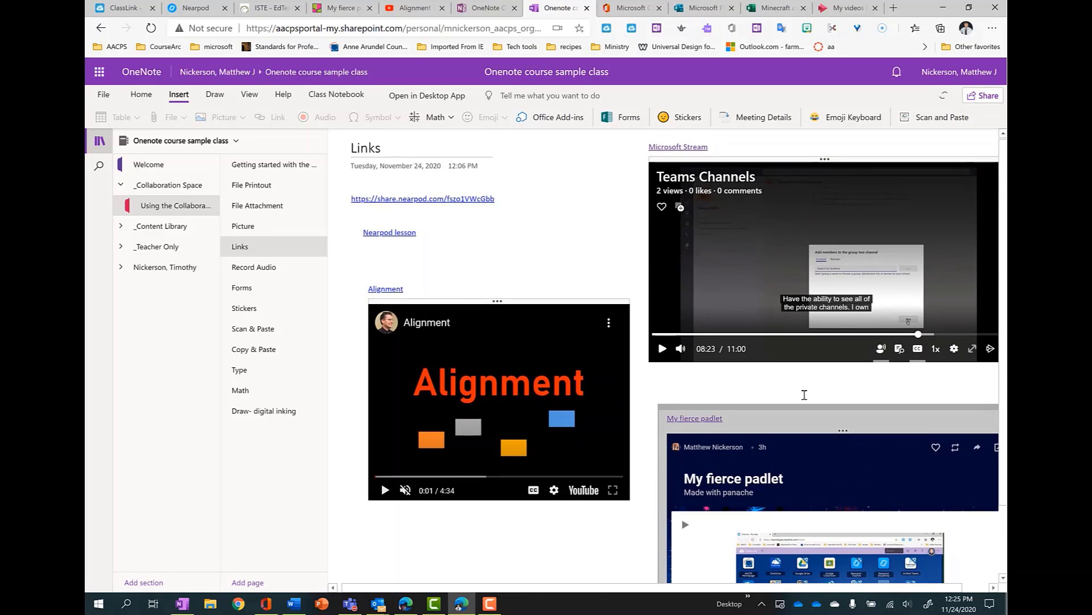
pyautogui.scroll(-3, 544, 513)
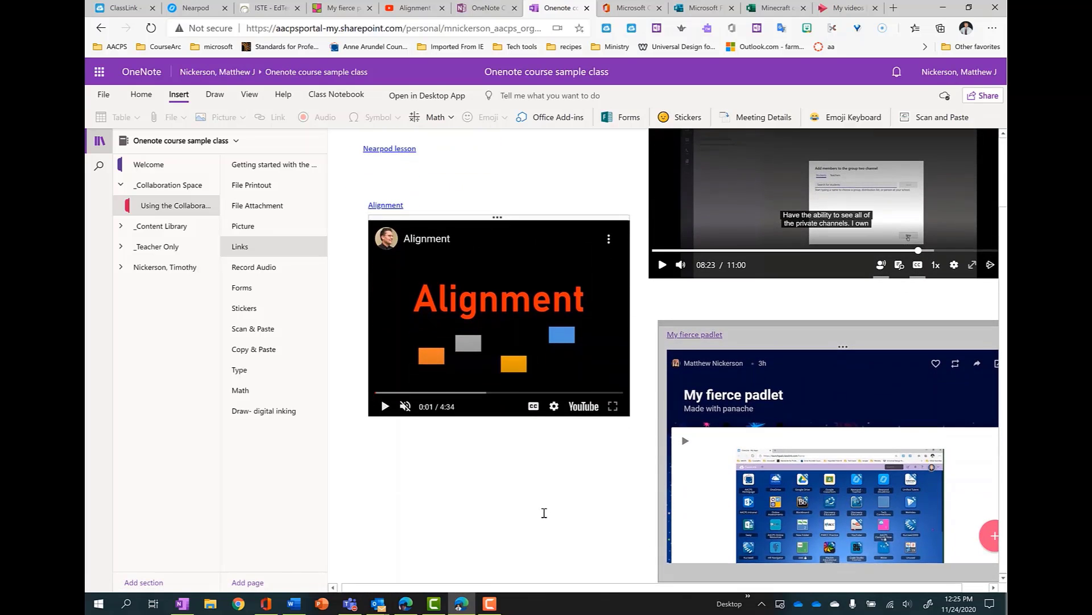
# Step: Review the NearpodFinal.pptx attachment on the File Attachment page, and return to the Links page
pyautogui.click(445, 514)
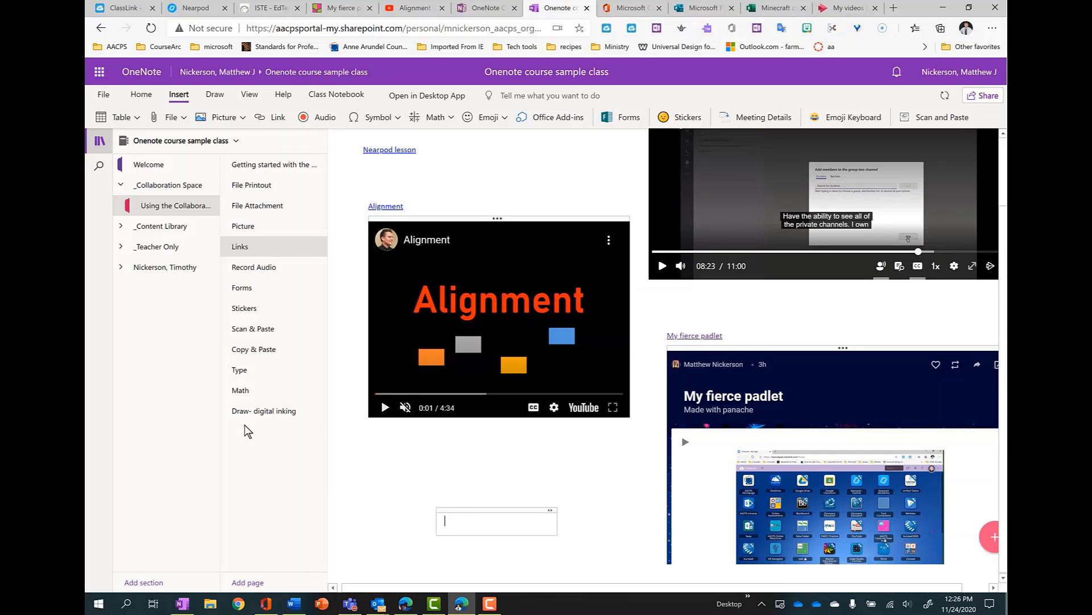
pyautogui.click(268, 212)
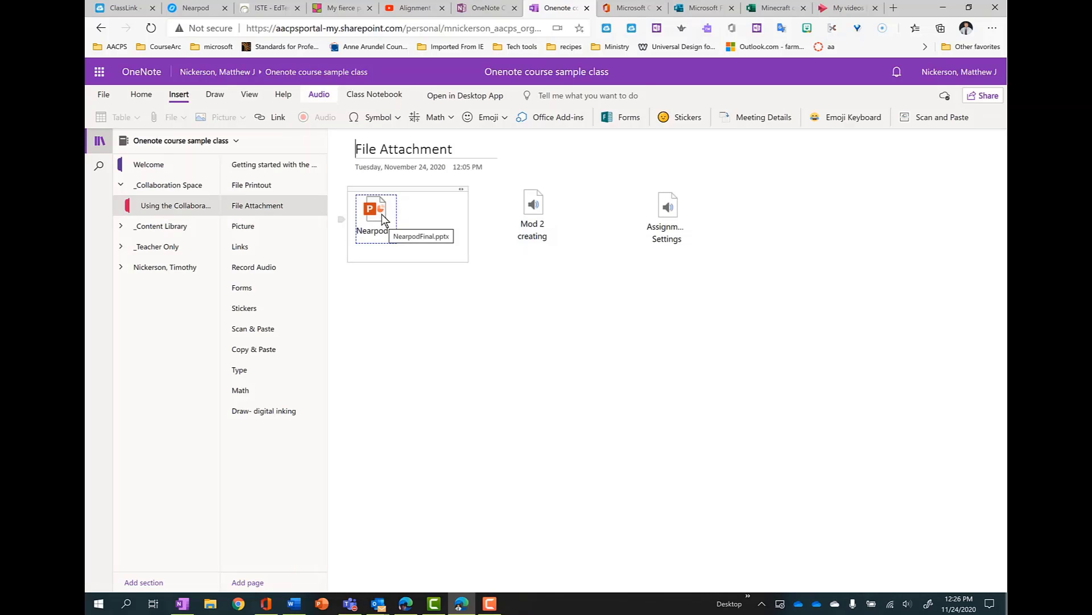
pyautogui.click(261, 251)
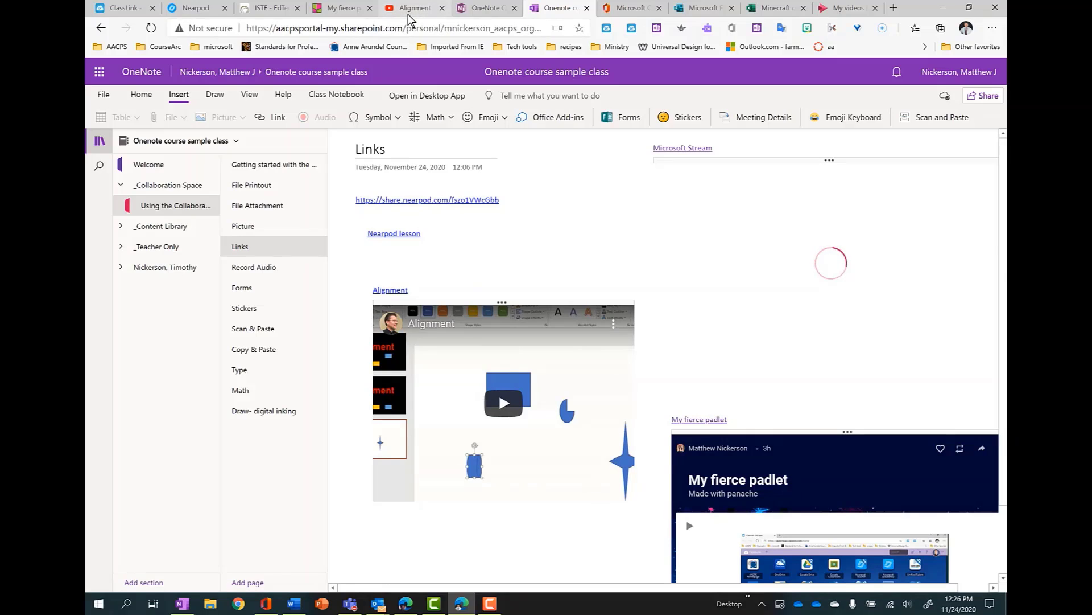
# Step: Go to the PowerPoint files in Office 365 and open the Proteins presentation
pyautogui.click(631, 8)
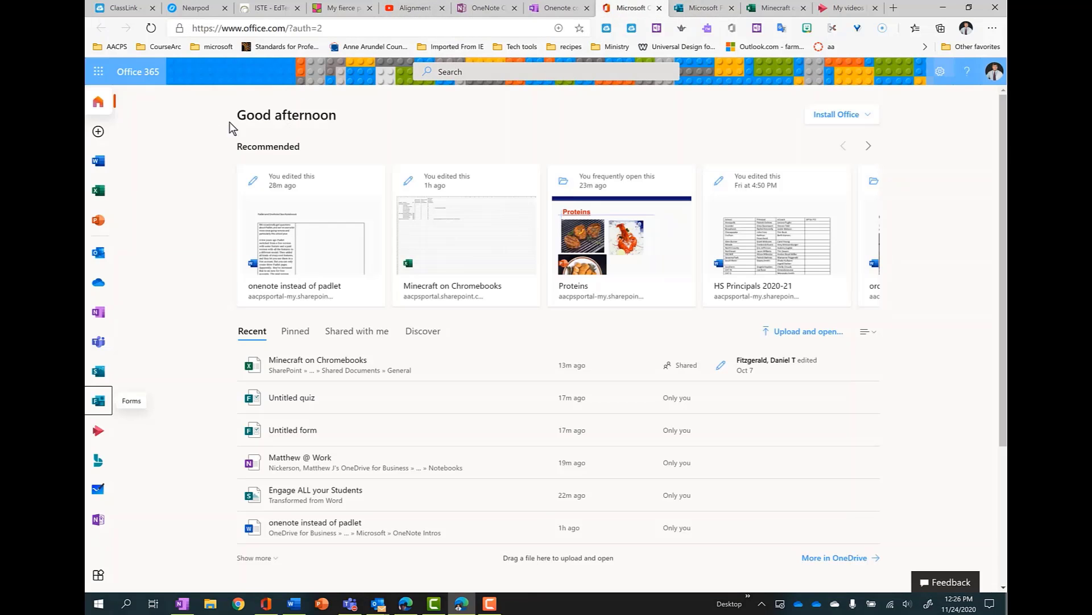
pyautogui.click(99, 222)
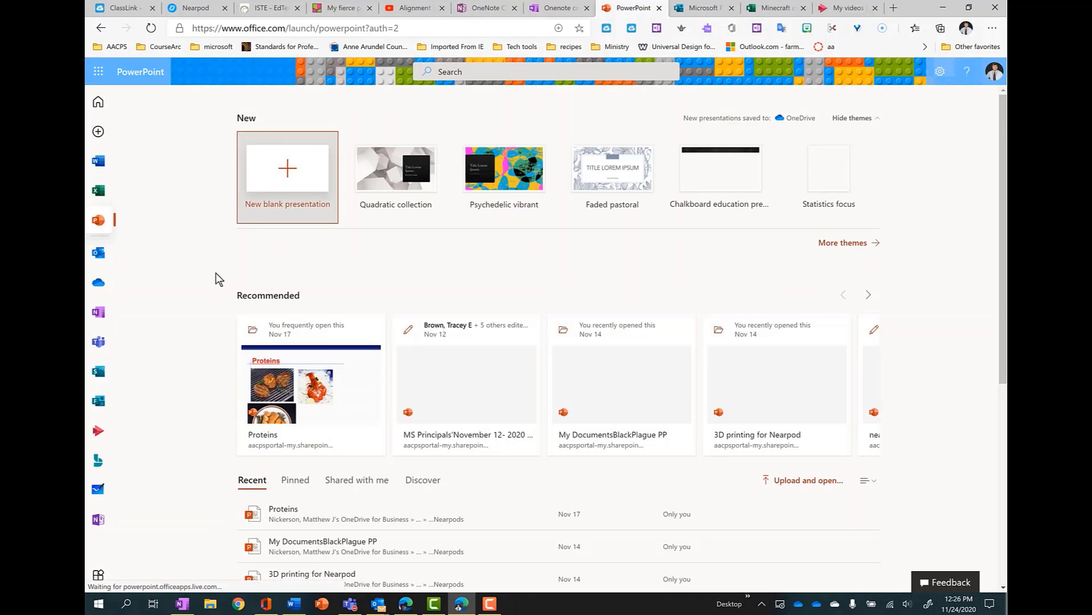
pyautogui.scroll(-1, 194, 342)
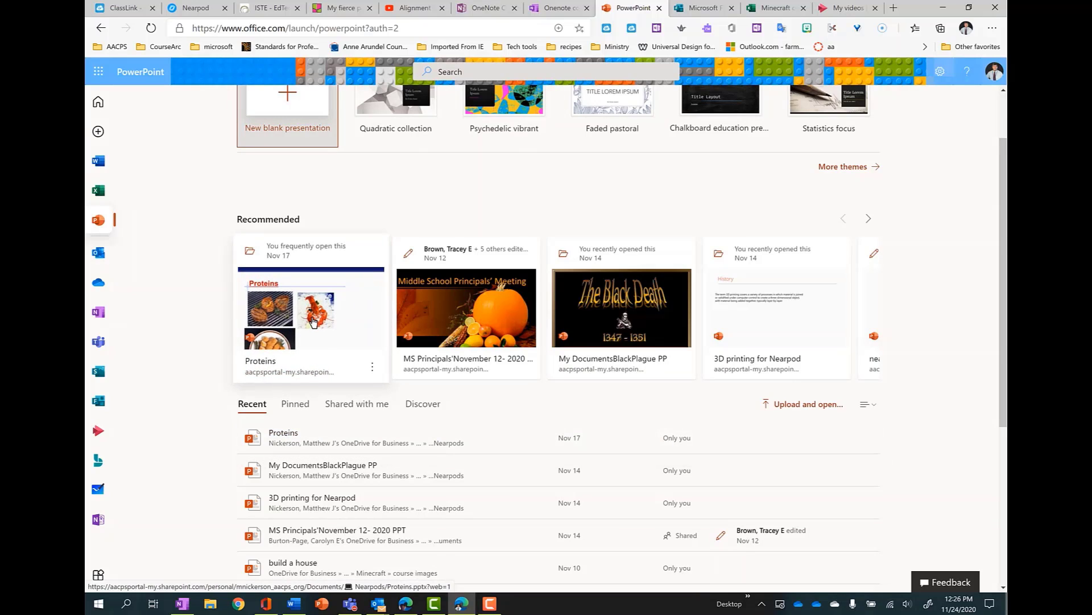
pyautogui.click(287, 435)
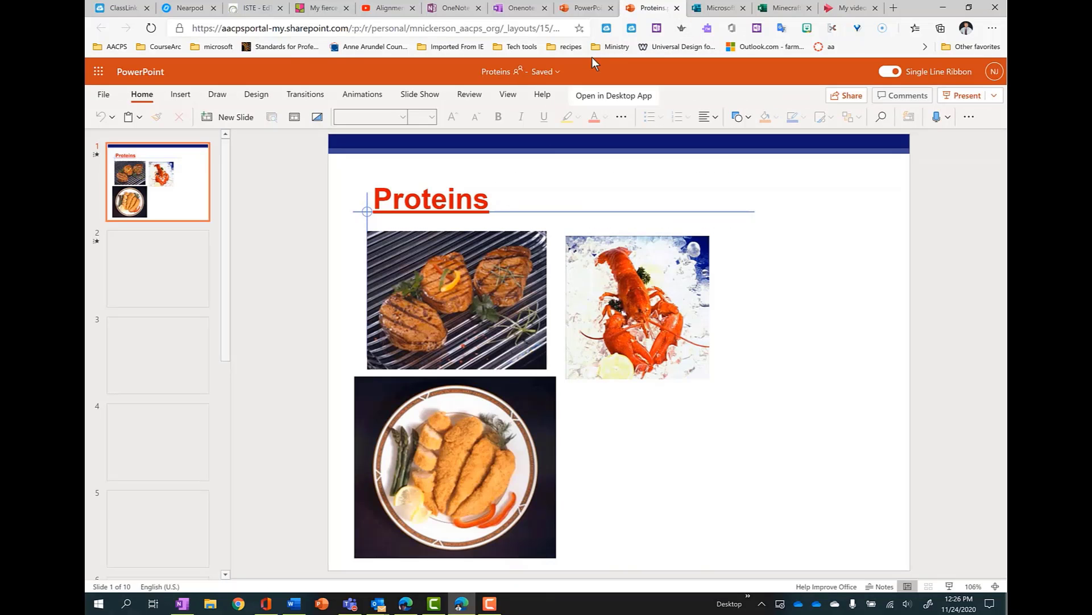
# Step: Return to the PowerPoint file list and copy a sharing link for the Proteins presentation
pyautogui.click(586, 8)
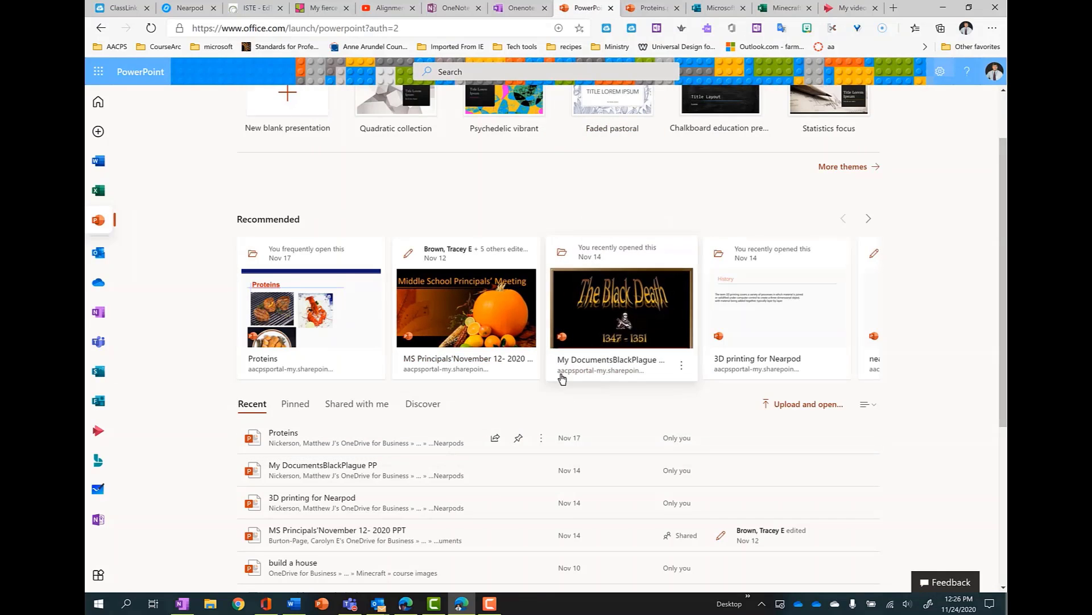
pyautogui.click(495, 438)
pyautogui.scroll(-2, 465, 480)
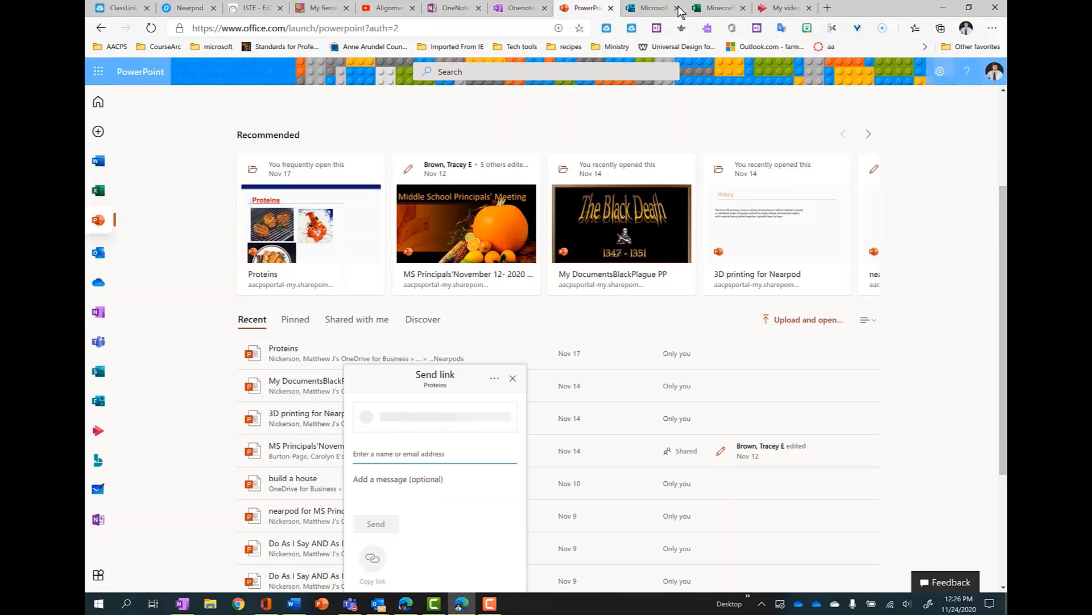
pyautogui.click(372, 558)
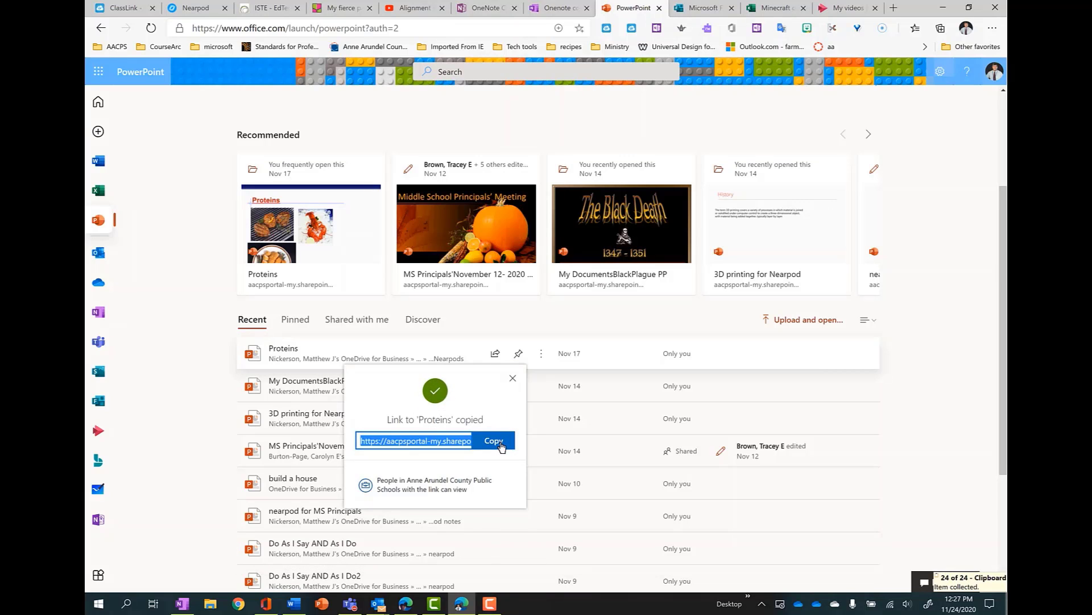
# Step: Add a text container below the Alignment video on the Links page and paste the Proteins sharing link into it
pyautogui.click(549, 12)
pyautogui.scroll(-2, 462, 375)
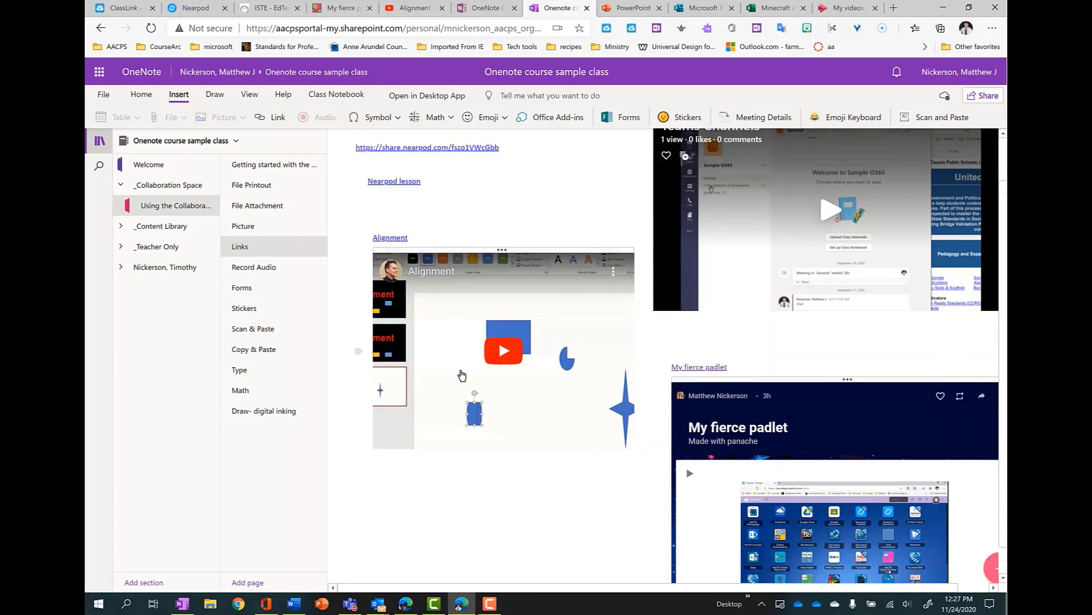
pyautogui.scroll(-1, 462, 375)
pyautogui.click(464, 514)
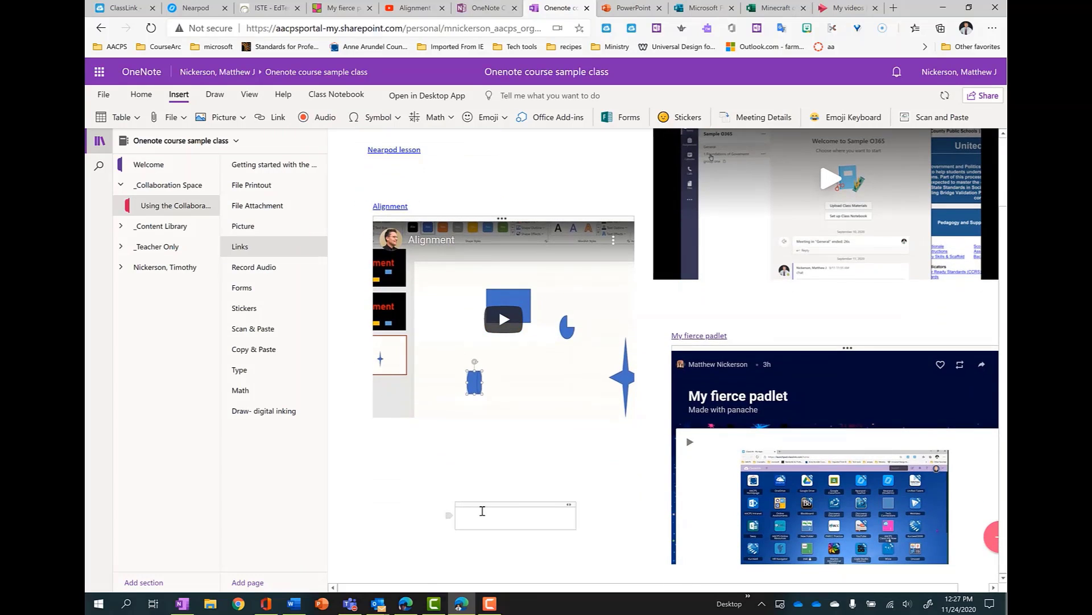
pyautogui.moveTo(491, 505); pyautogui.dragTo(444, 577)
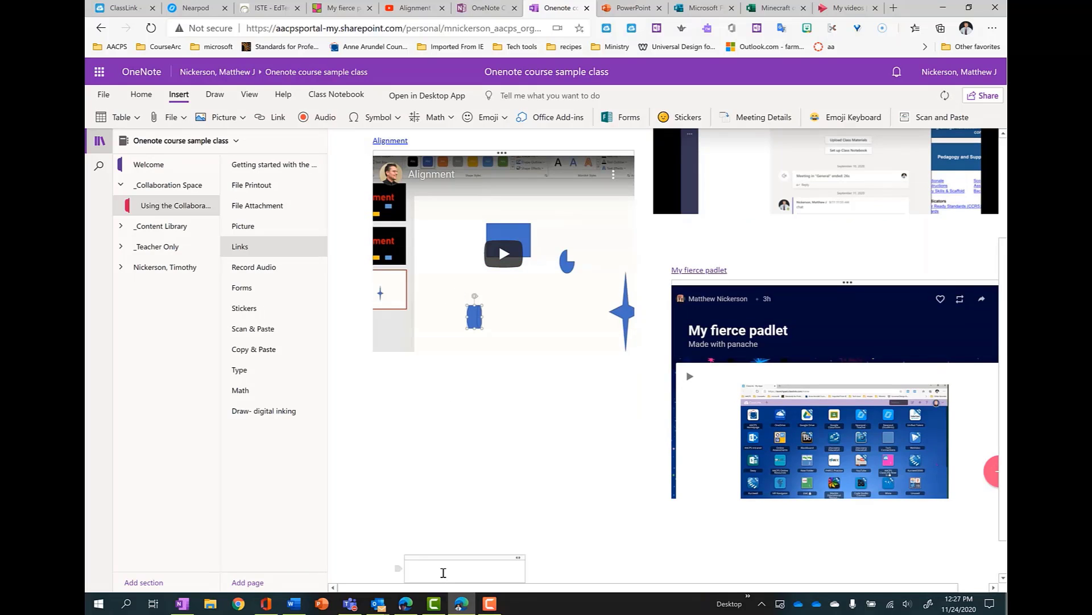
pyautogui.hotkey('ctrl', 'v')
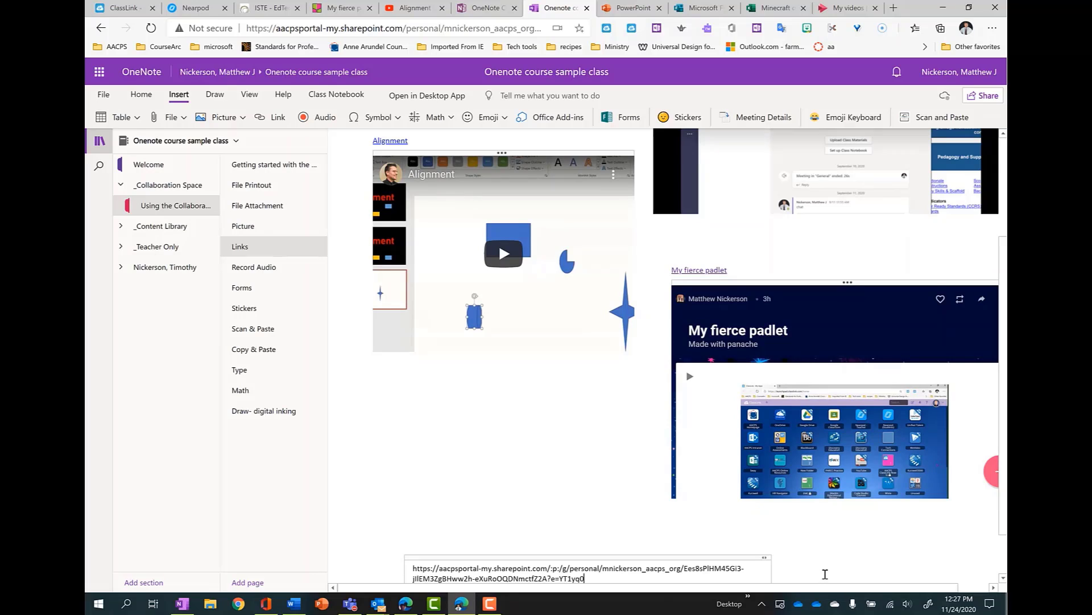
pyautogui.press('Return')
# Step: Test the pasted sharing link by opening it from the Links page, and close the presentation
pyautogui.scroll(-1, 507, 351)
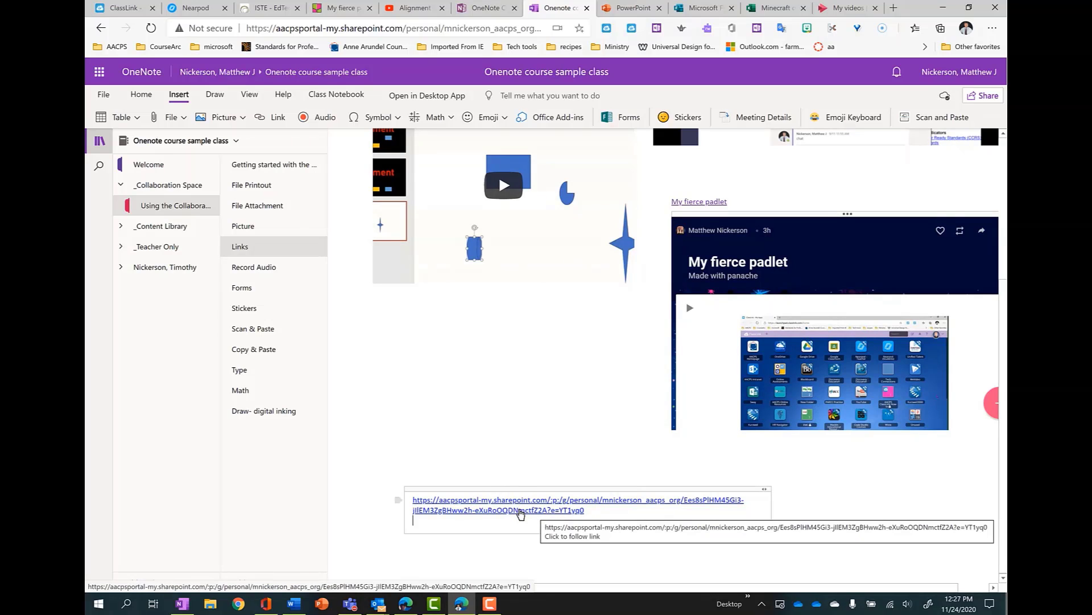
pyautogui.click(520, 511)
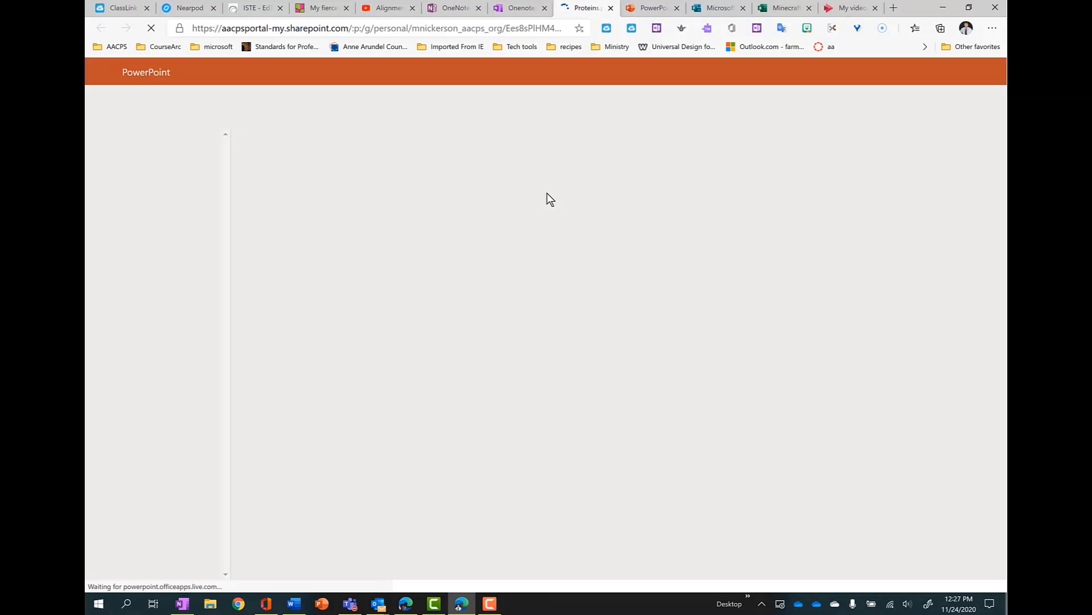
pyautogui.click(612, 9)
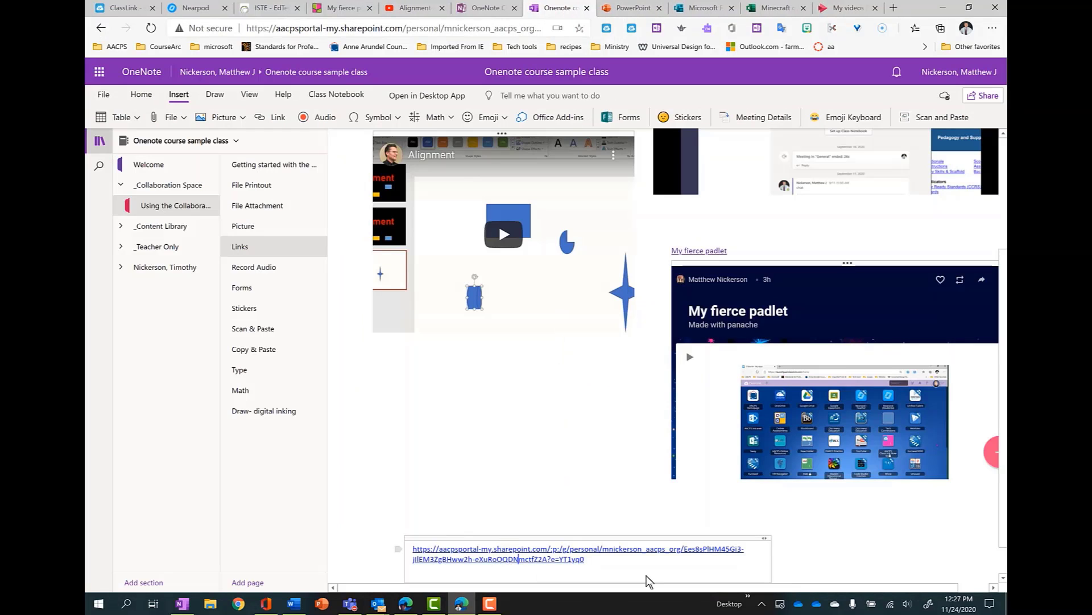
# Step: Change the display text of the pasted presentation link to "Proteins PowerPoint"
pyautogui.moveTo(586, 559); pyautogui.dragTo(412, 549)
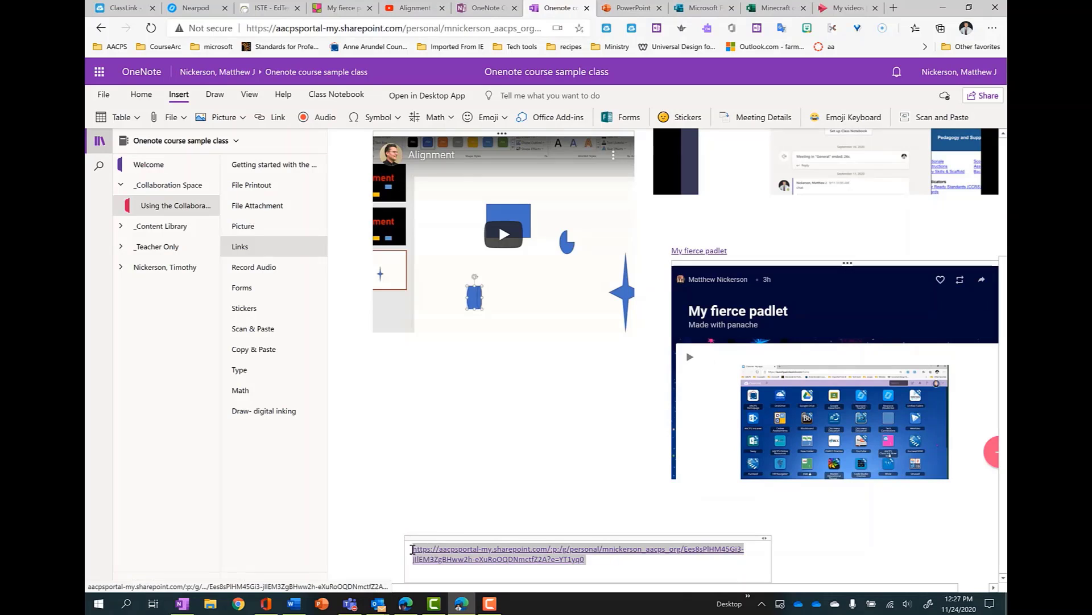
pyautogui.rightClick(453, 559)
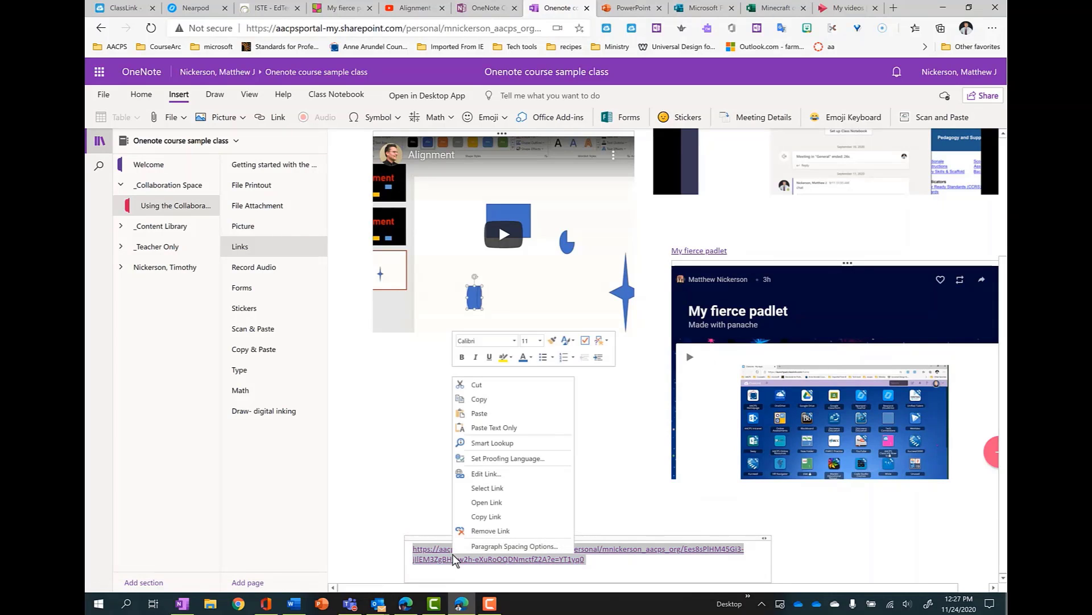
pyautogui.click(495, 474)
pyautogui.click(528, 316)
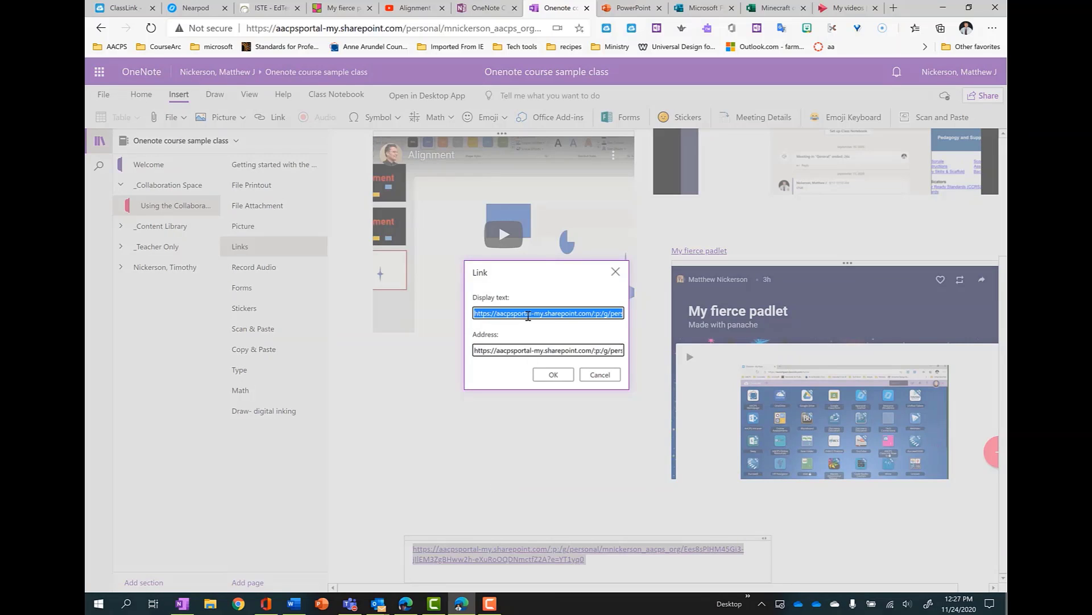
pyautogui.write('Proteins PowerPoint')
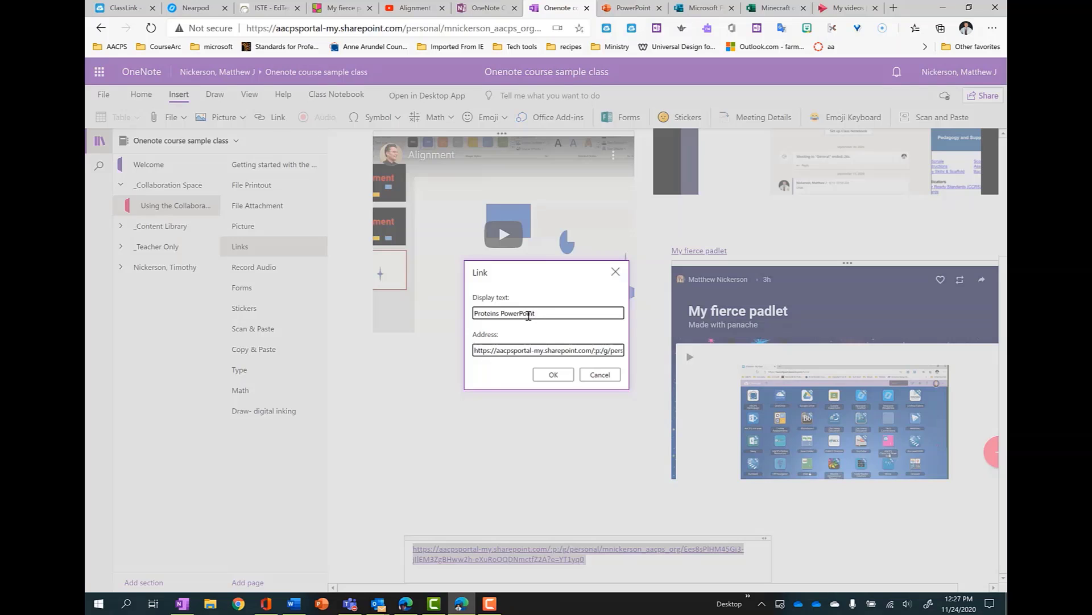
pyautogui.click(570, 377)
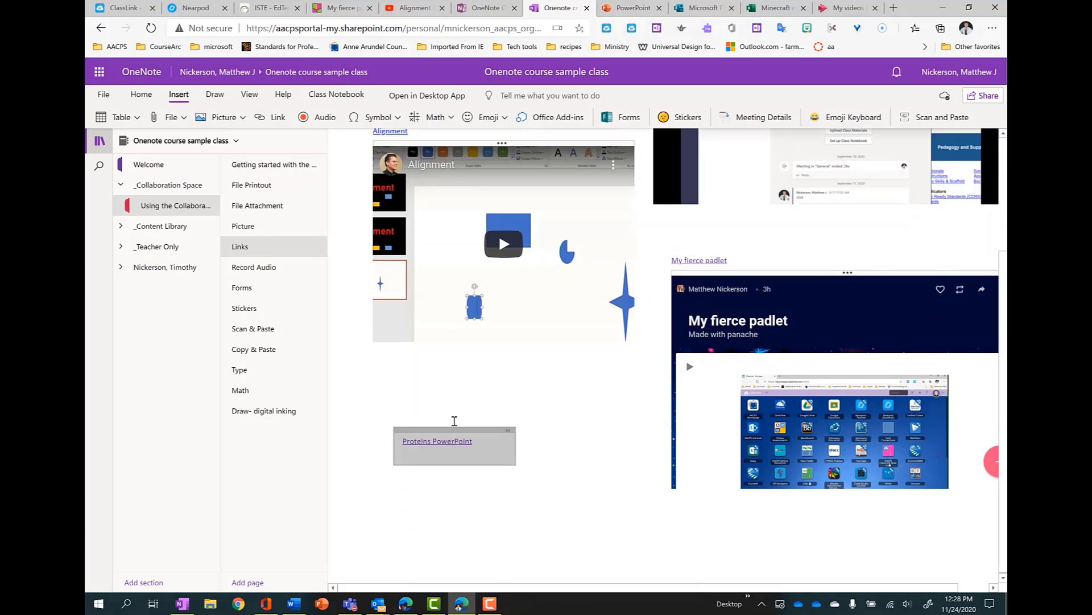
# Step: Test the Proteins PowerPoint link, and close both the opened presentation and the PowerPoint file list
pyautogui.click(438, 520)
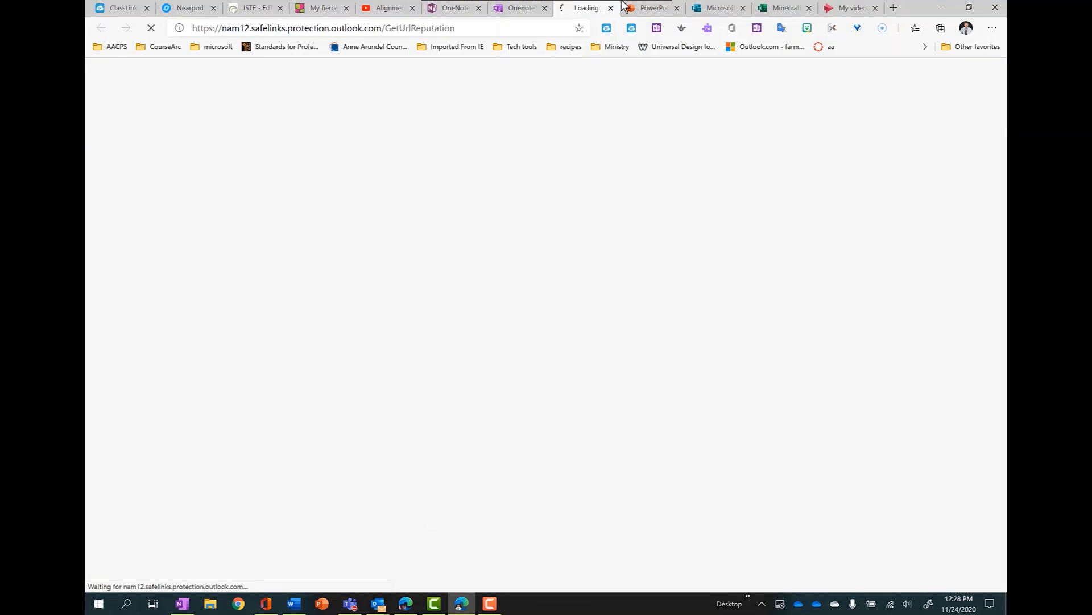
pyautogui.click(676, 8)
pyautogui.click(612, 8)
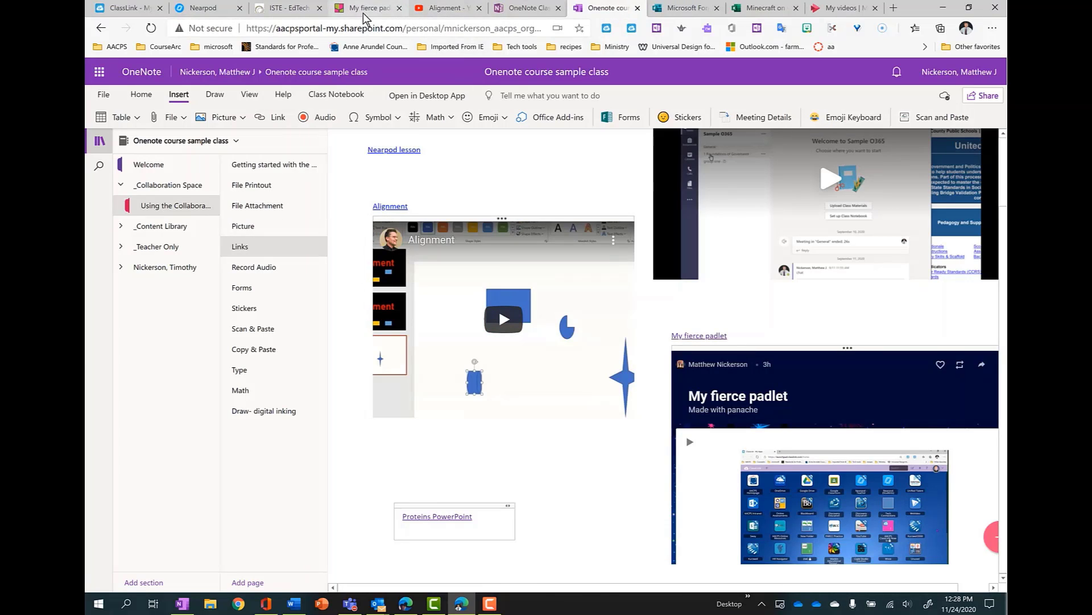
# Step: Switch to the Office app, open the "Engage ALL your Students" Sway in the browser, and copy its anyone-with-a-link view link
pyautogui.click(265, 603)
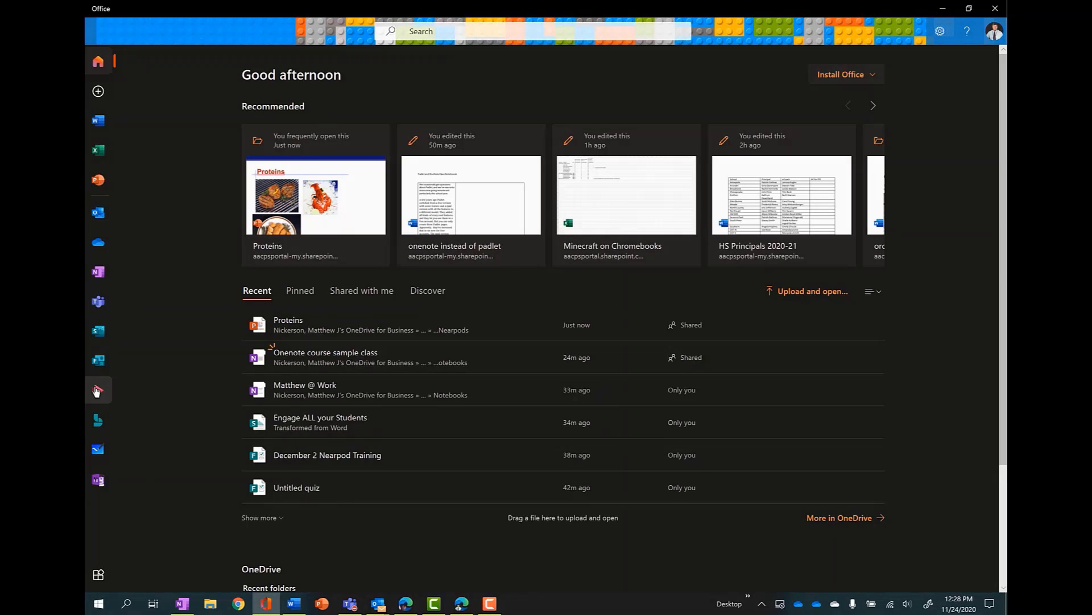
pyautogui.click(98, 331)
pyautogui.click(441, 288)
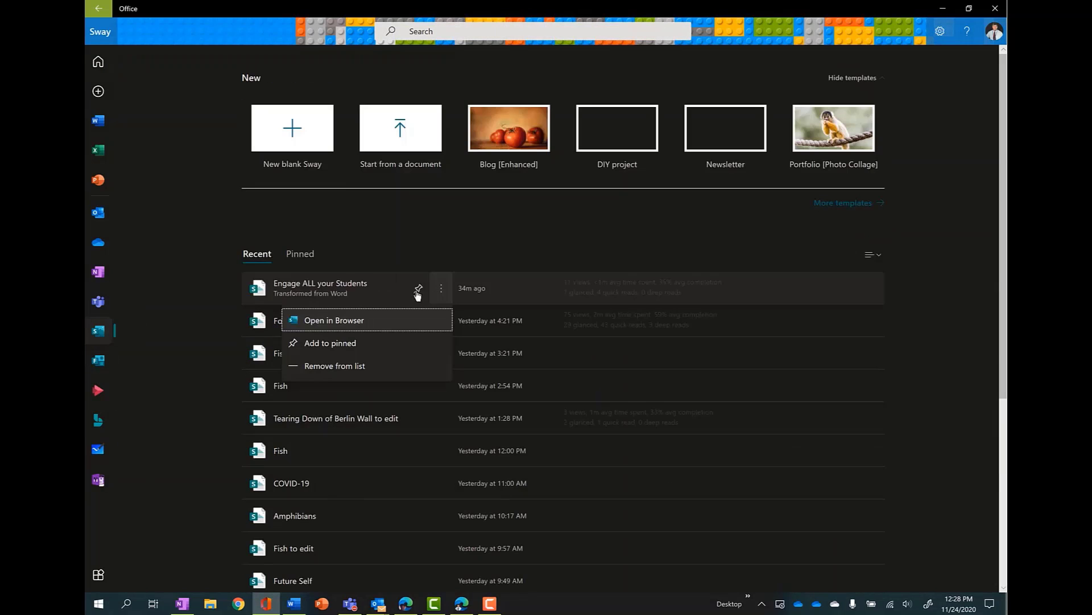
pyautogui.click(349, 325)
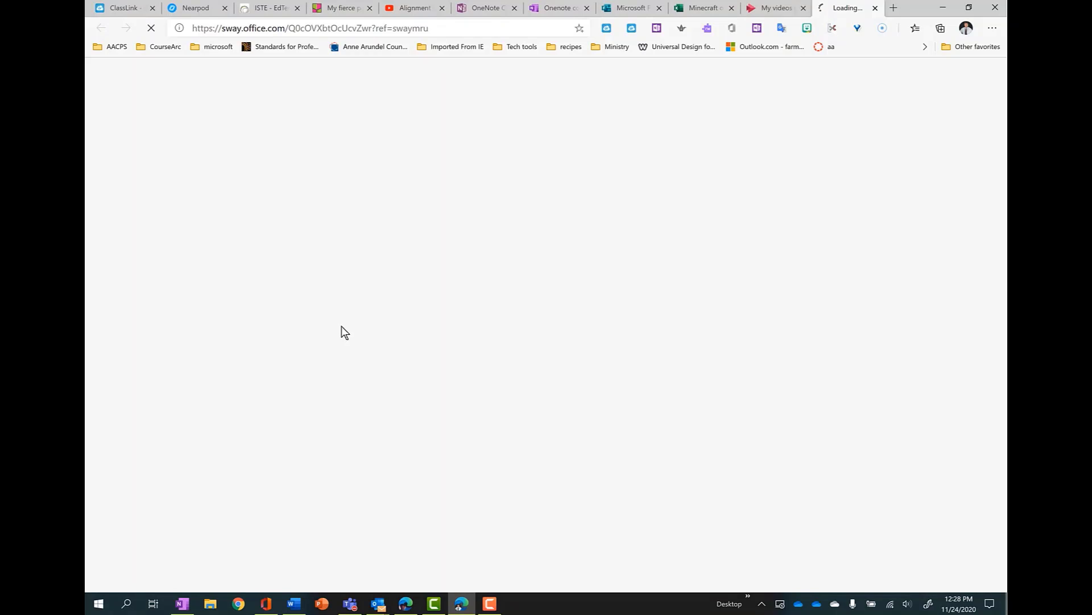
pyautogui.click(952, 71)
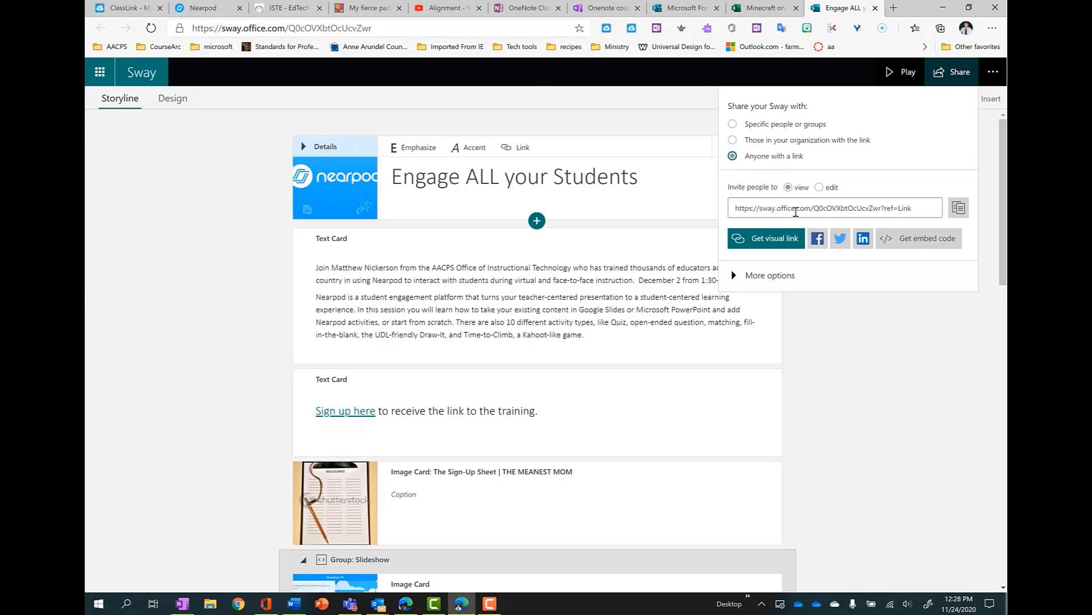
pyautogui.click(958, 209)
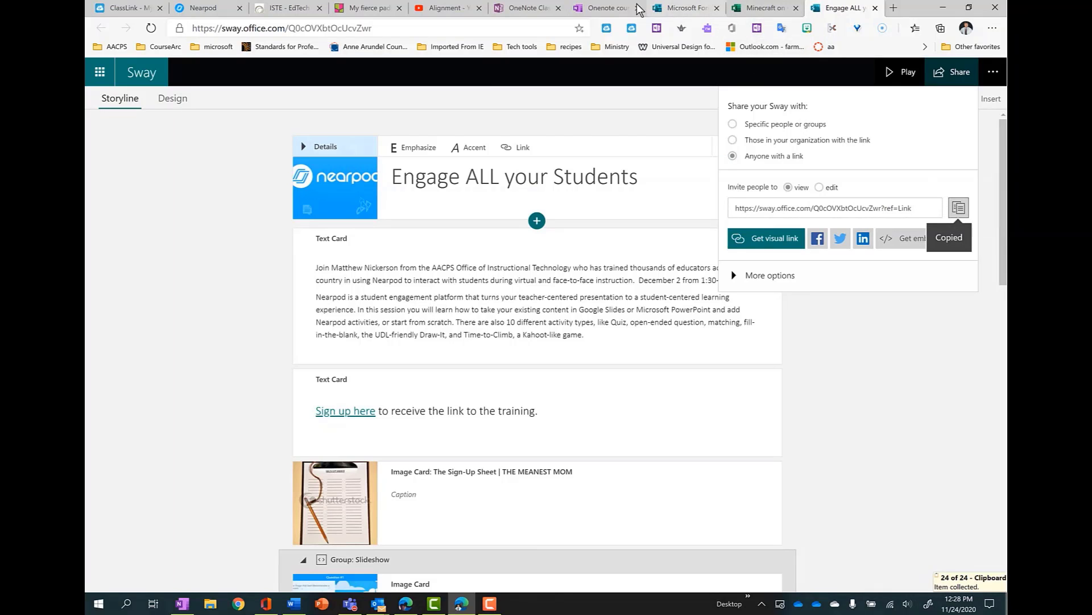
# Step: Add a text container below the Proteins PowerPoint link on the OneNote Links page and paste the Sway link into it
pyautogui.click(604, 8)
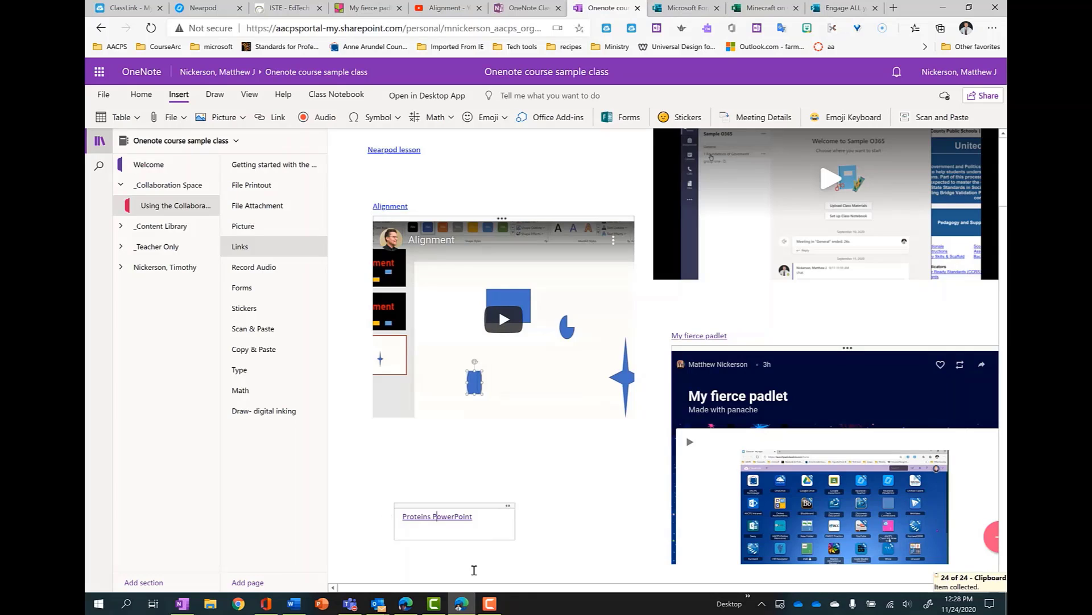
pyautogui.click(474, 570)
pyautogui.moveTo(487, 563)
pyautogui.mouseDown()
pyautogui.moveTo(488, 587)
pyautogui.moveTo(488, 559)
pyautogui.mouseUp()
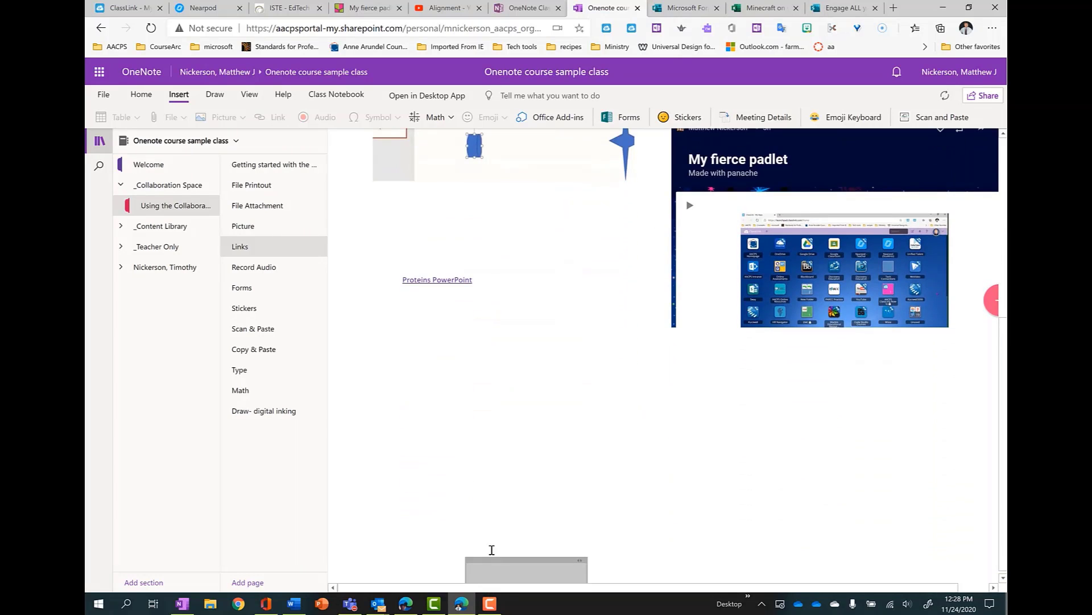
pyautogui.hotkey('ctrl', 'v')
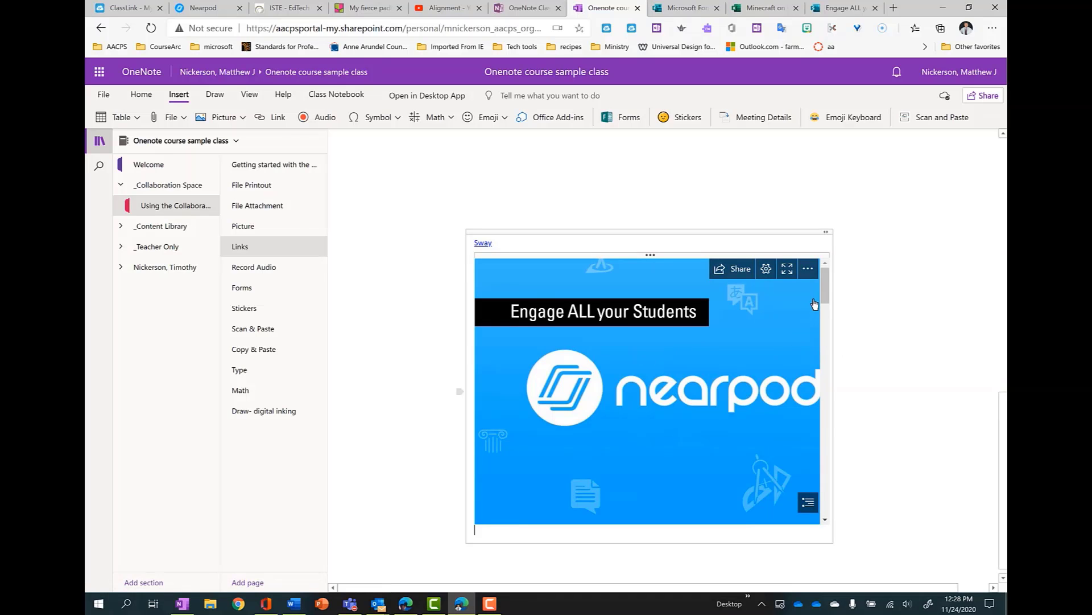
# Step: Scroll through the embedded Sway on the Links page and show its additional viewing options
pyautogui.moveTo(825, 285); pyautogui.dragTo(831, 445)
pyautogui.moveTo(656, 390); pyautogui.dragTo(685, 384)
pyautogui.moveTo(822, 434); pyautogui.dragTo(824, 276)
pyautogui.click(808, 268)
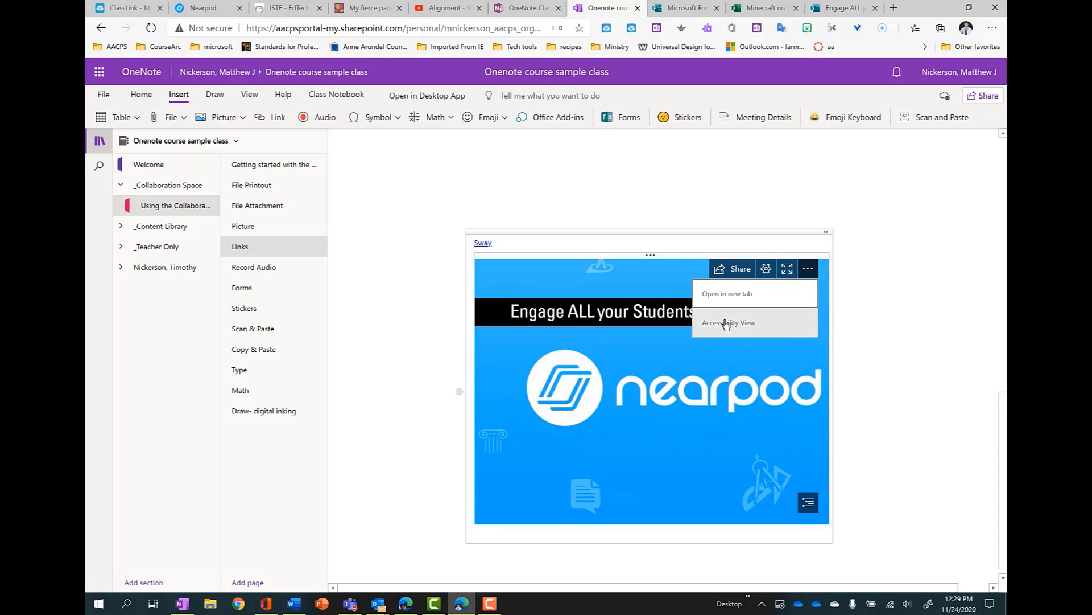
# Step: Open the embedded Sway in its own browser tab, play it, and browse through its content
pyautogui.click(787, 270)
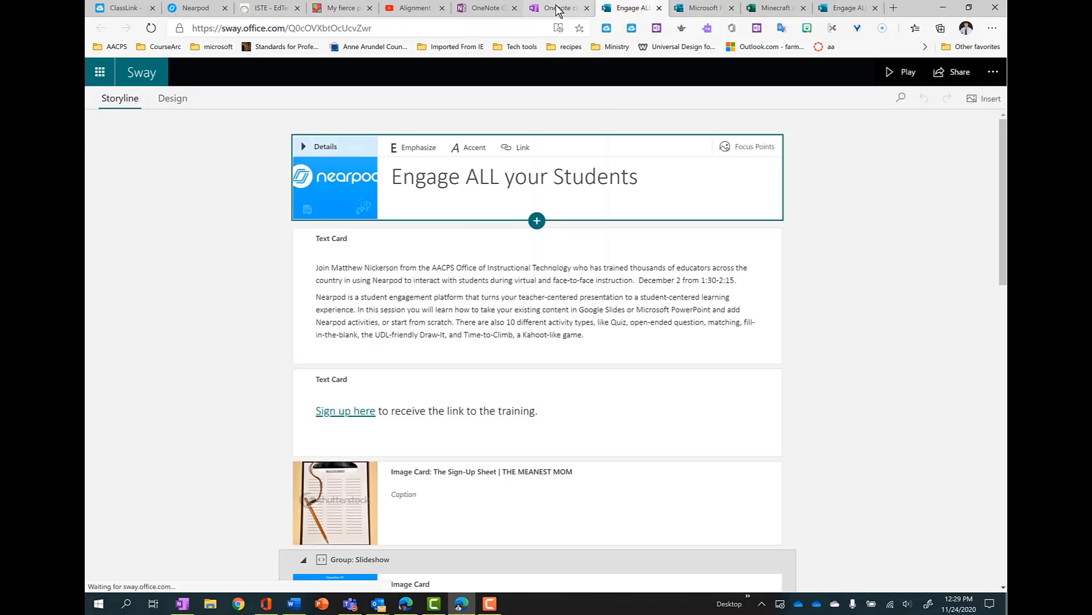
pyautogui.click(560, 9)
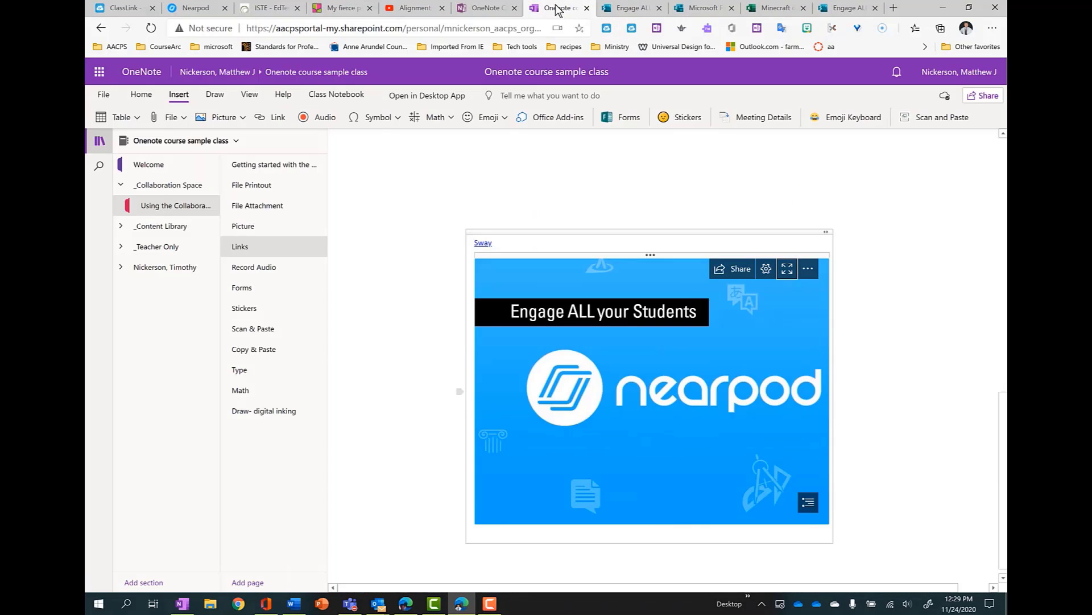
pyautogui.click(628, 8)
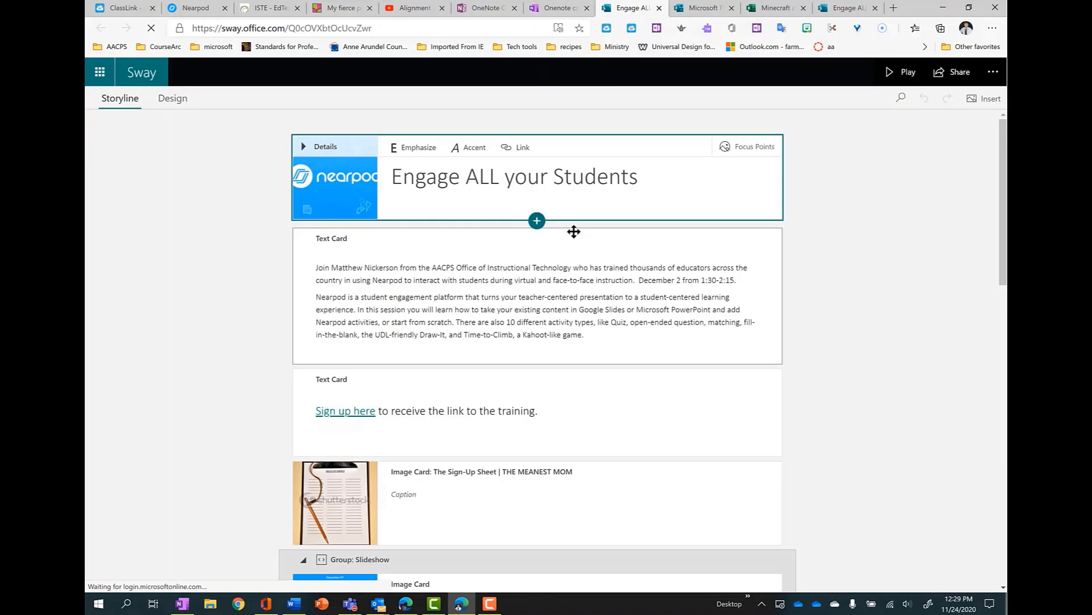
pyautogui.click(902, 73)
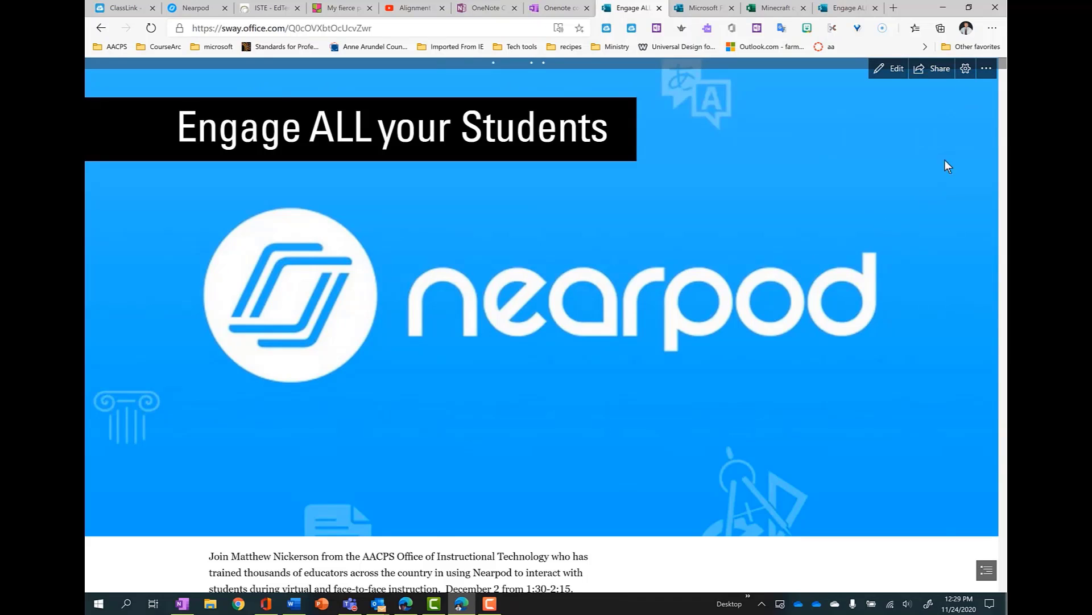
pyautogui.scroll(-5, 804, 246)
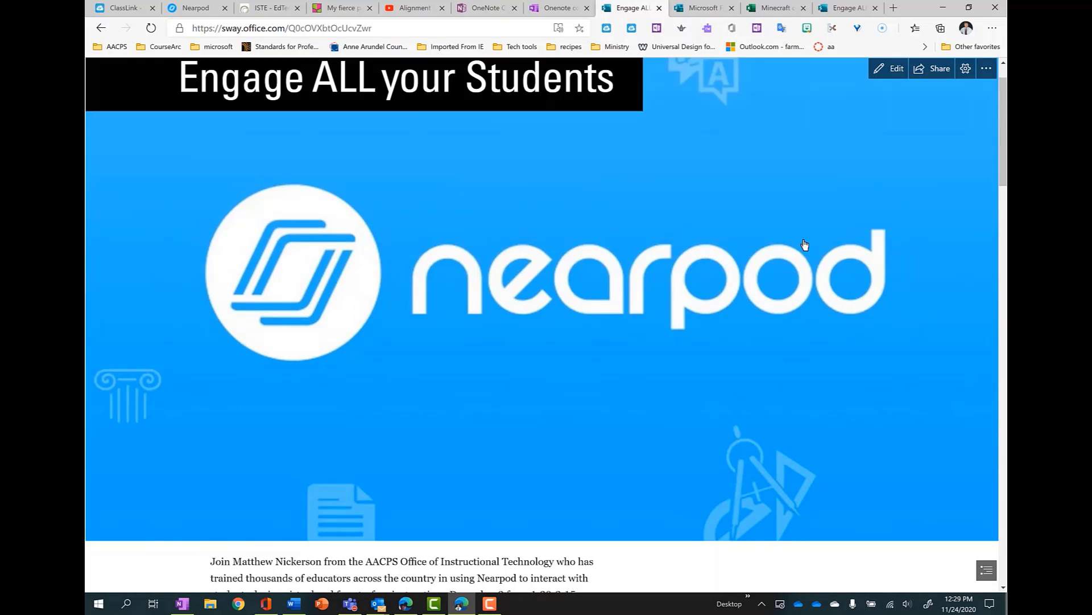
pyautogui.scroll(-10, 805, 245)
pyautogui.scroll(10, 804, 244)
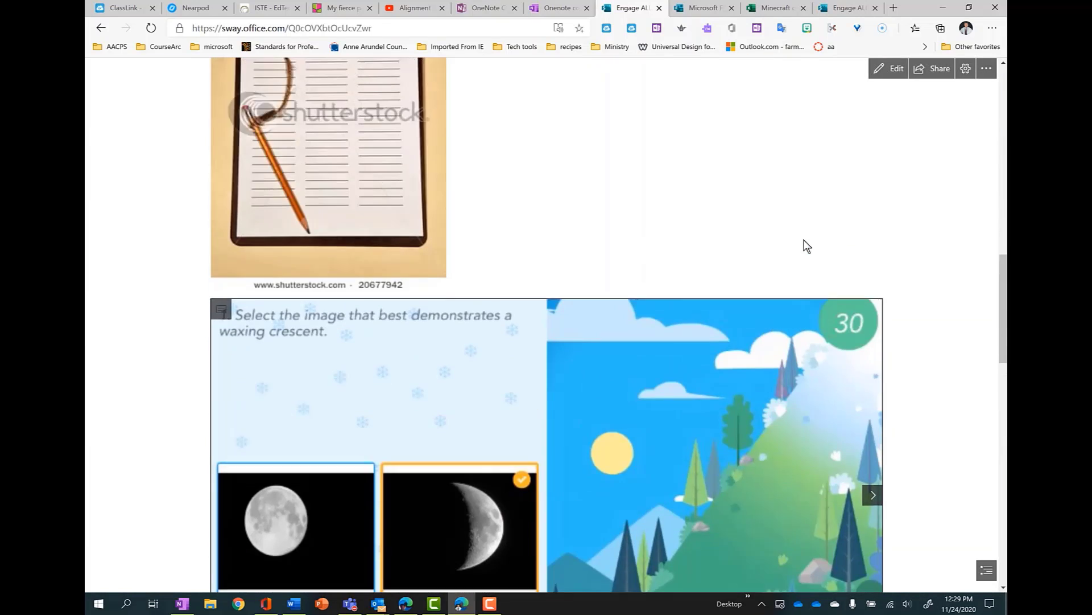
# Step: Return to the Links page in OneNote and move the Sway container up to just beneath the Proteins PowerPoint link
pyautogui.click(592, 10)
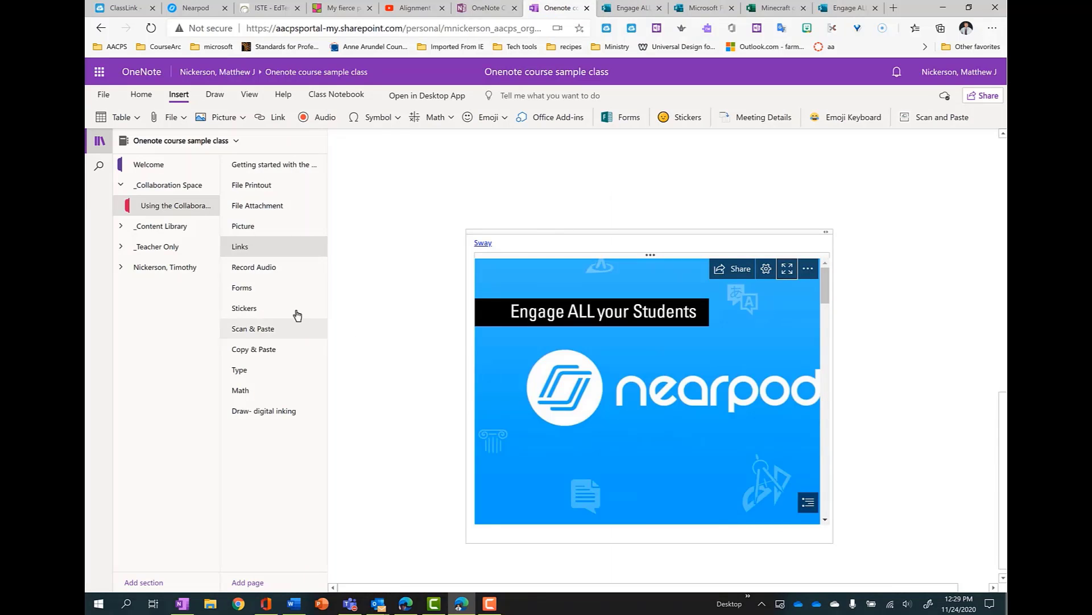
pyautogui.scroll(5, 625, 213)
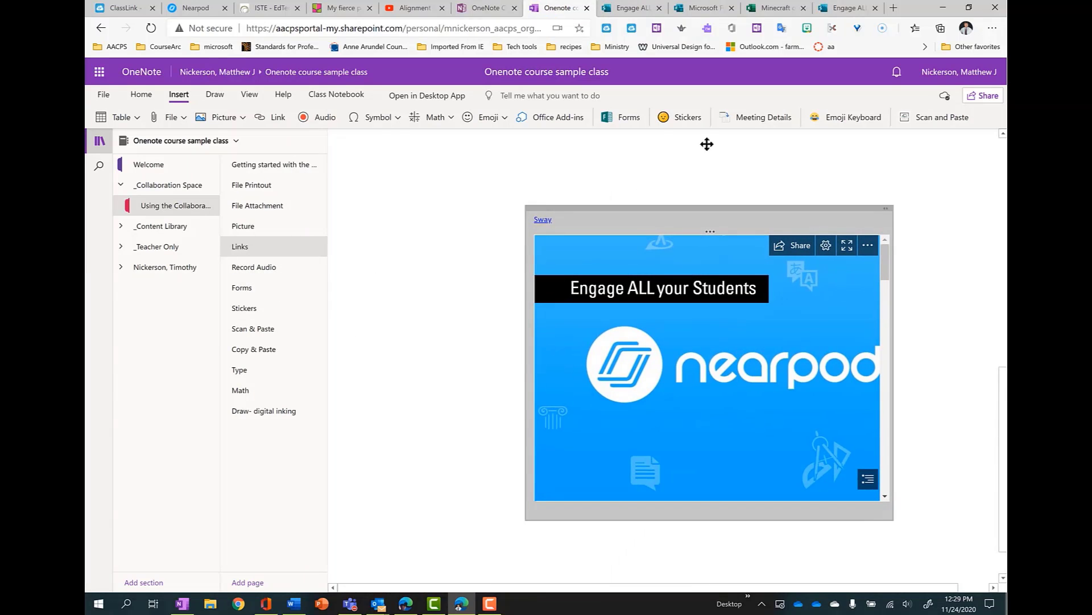
pyautogui.scroll(4, 530, 403)
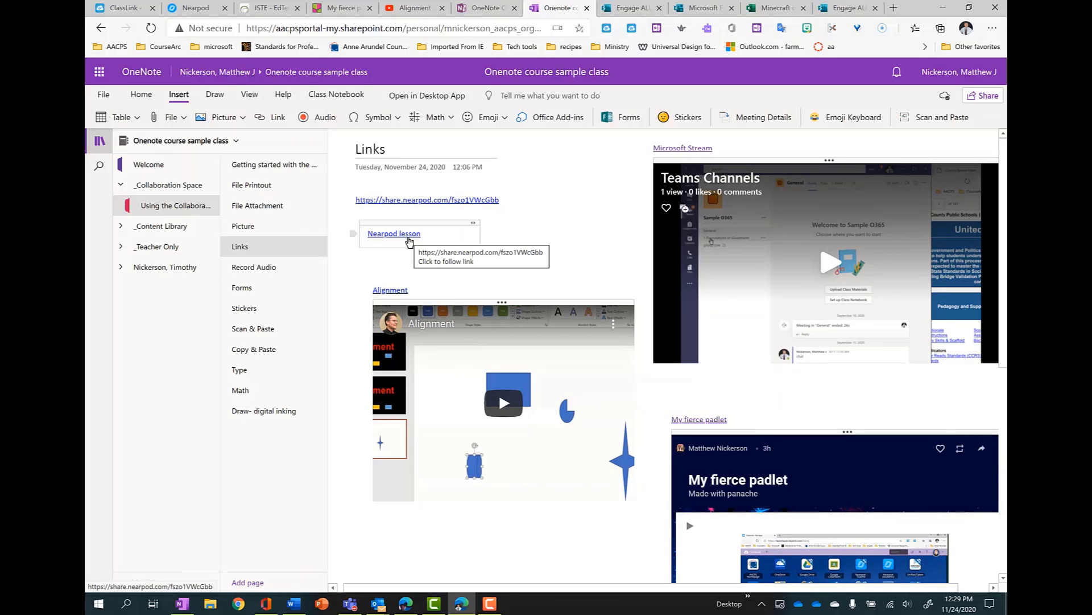
pyautogui.scroll(-7, 750, 256)
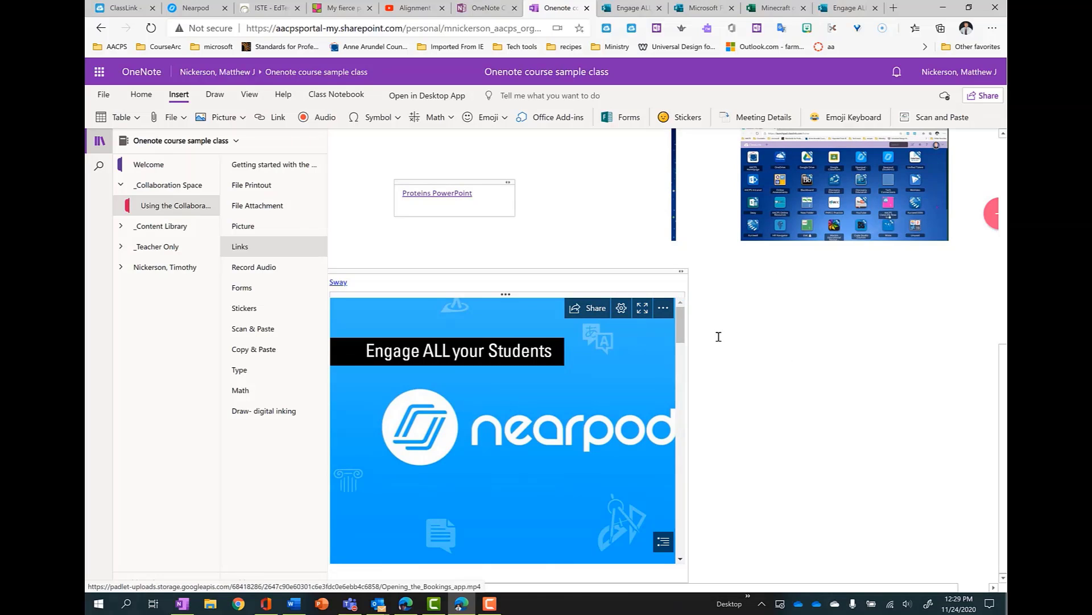
pyautogui.click(817, 371)
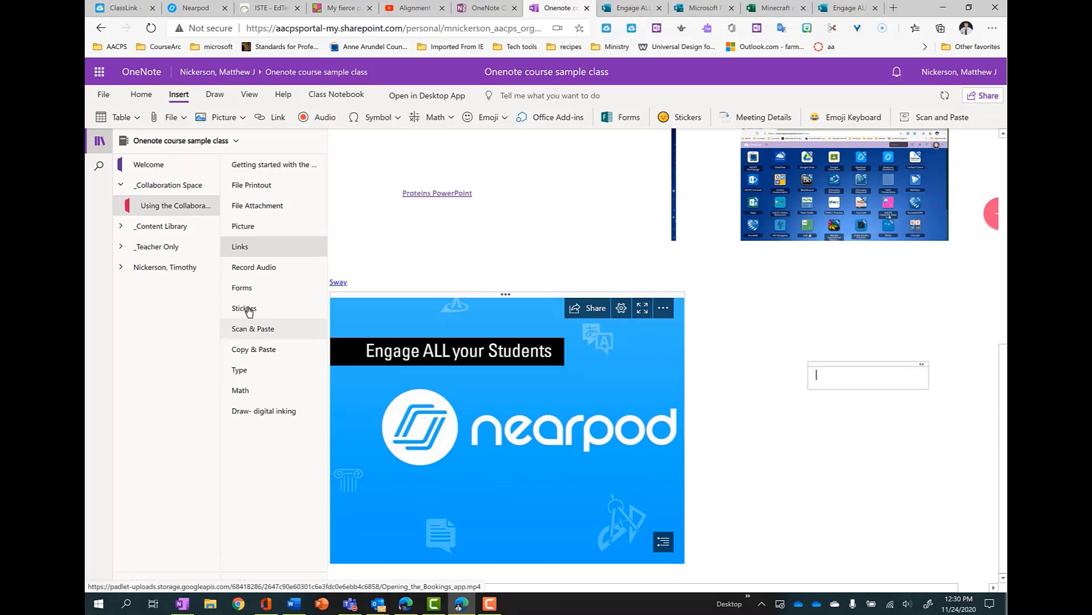
# Step: Open the Record Audio page and start an audio recording in its body
pyautogui.click(248, 271)
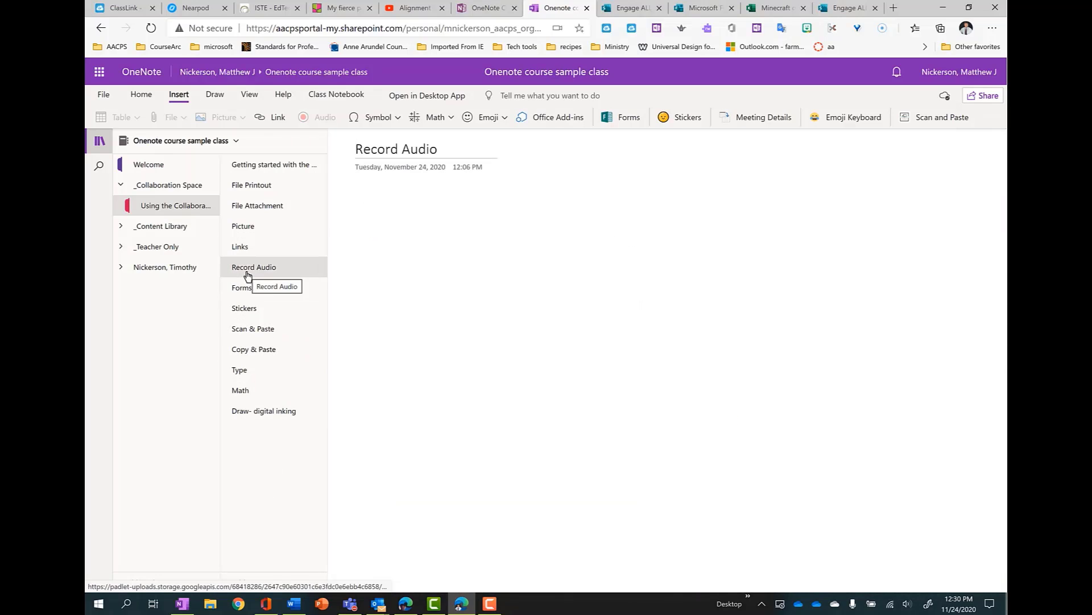
pyautogui.click(479, 240)
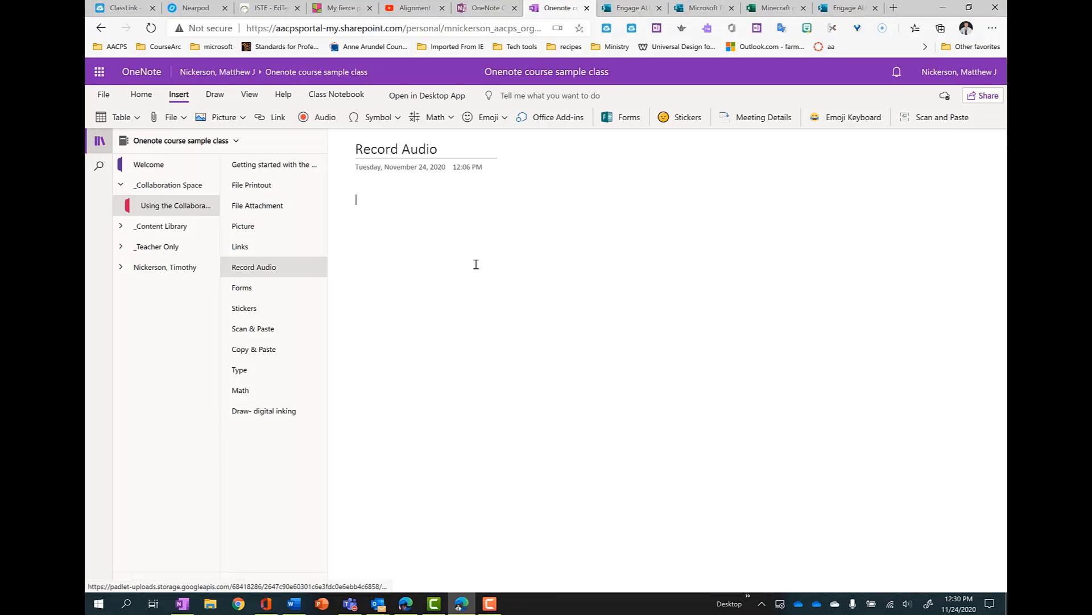
pyautogui.click(319, 119)
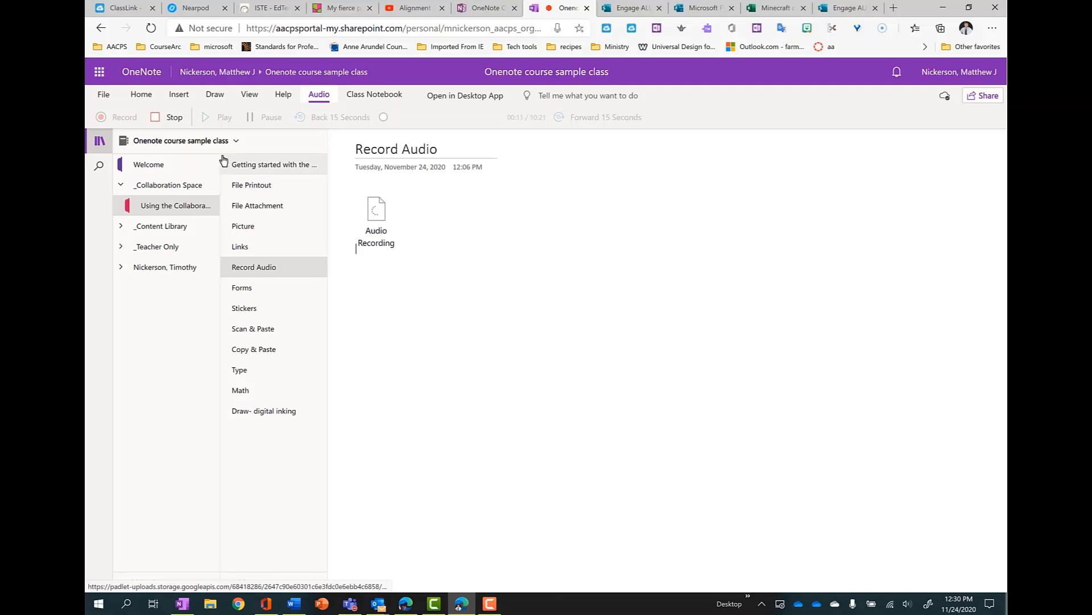
# Step: Handwrite the words "Type", "Draw" and "Cursive" with the black pen beside the audio recording
pyautogui.click(215, 94)
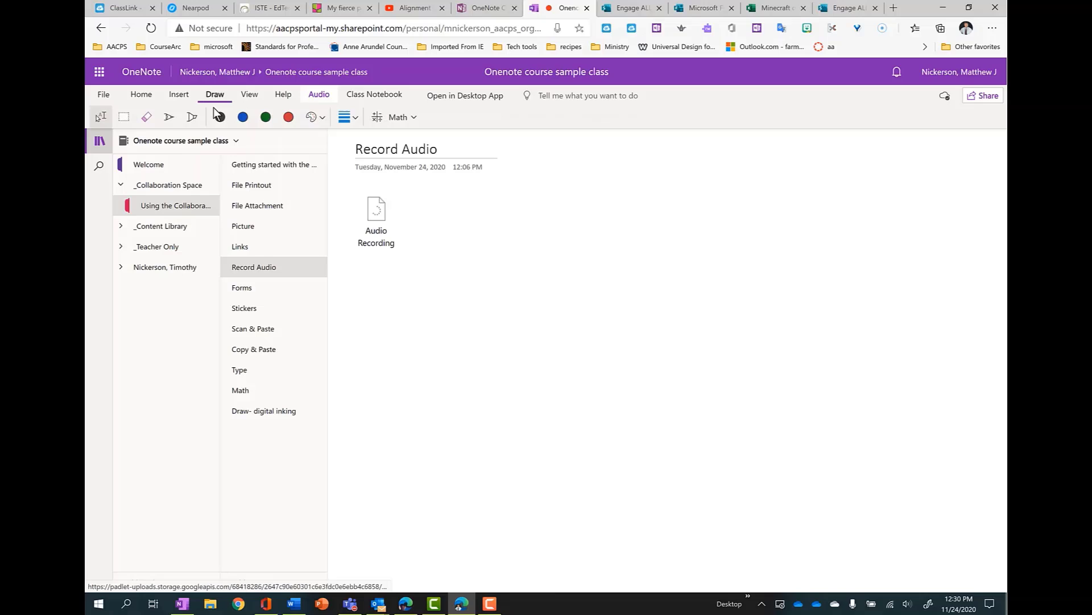
pyautogui.click(168, 117)
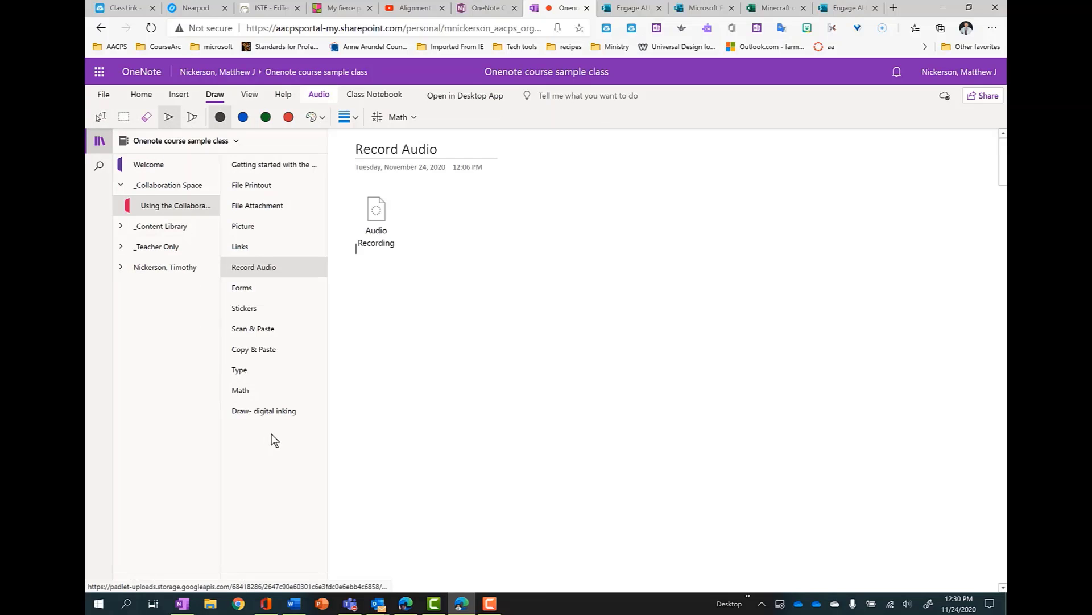
pyautogui.moveTo(484, 214); pyautogui.dragTo(455, 255)
pyautogui.moveTo(491, 217); pyautogui.dragTo(494, 242)
pyautogui.moveTo(505, 219)
pyautogui.mouseDown()
pyautogui.moveTo(485, 270)
pyautogui.moveTo(551, 221)
pyautogui.mouseUp()
pyautogui.moveTo(485, 278)
pyautogui.mouseDown()
pyautogui.moveTo(476, 336)
pyautogui.moveTo(481, 304)
pyautogui.moveTo(620, 247)
pyautogui.mouseUp()
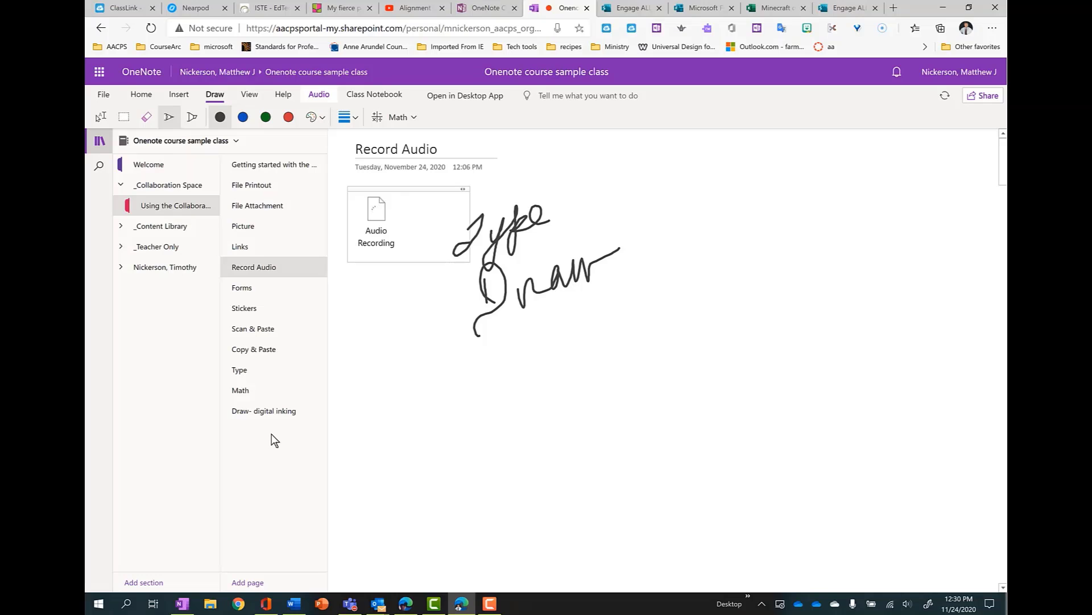
pyautogui.moveTo(505, 350)
pyautogui.mouseDown()
pyautogui.moveTo(515, 381)
pyautogui.moveTo(602, 319)
pyautogui.moveTo(645, 305)
pyautogui.mouseUp()
# Step: Draw a long vertical black pen line to the right of the handwritten words
pyautogui.scroll(-1, 547, 284)
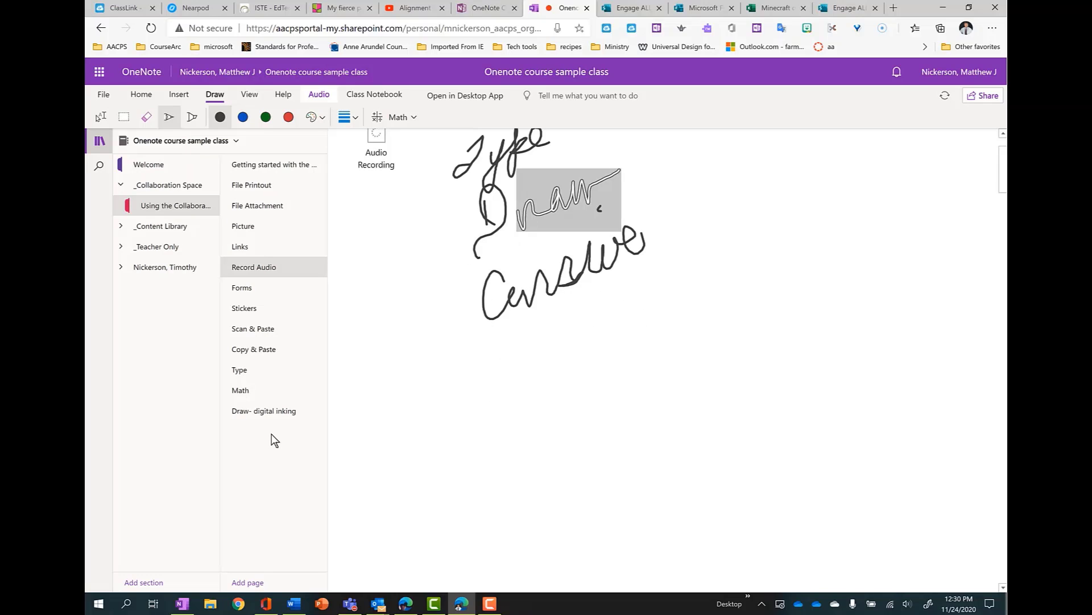
pyautogui.moveTo(770, 364); pyautogui.dragTo(783, 129)
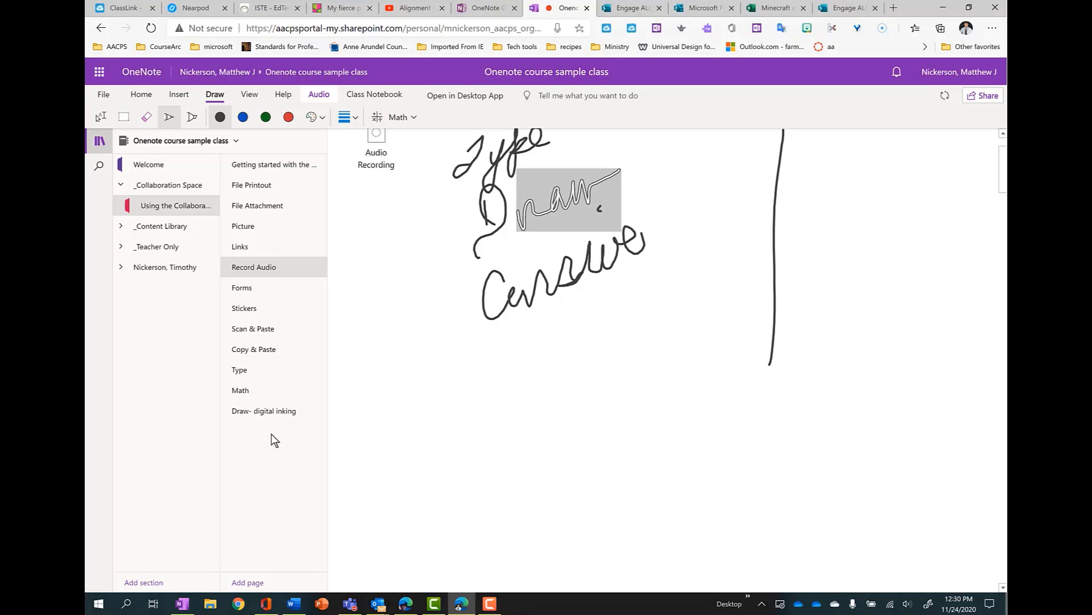
pyautogui.scroll(1, 547, 284)
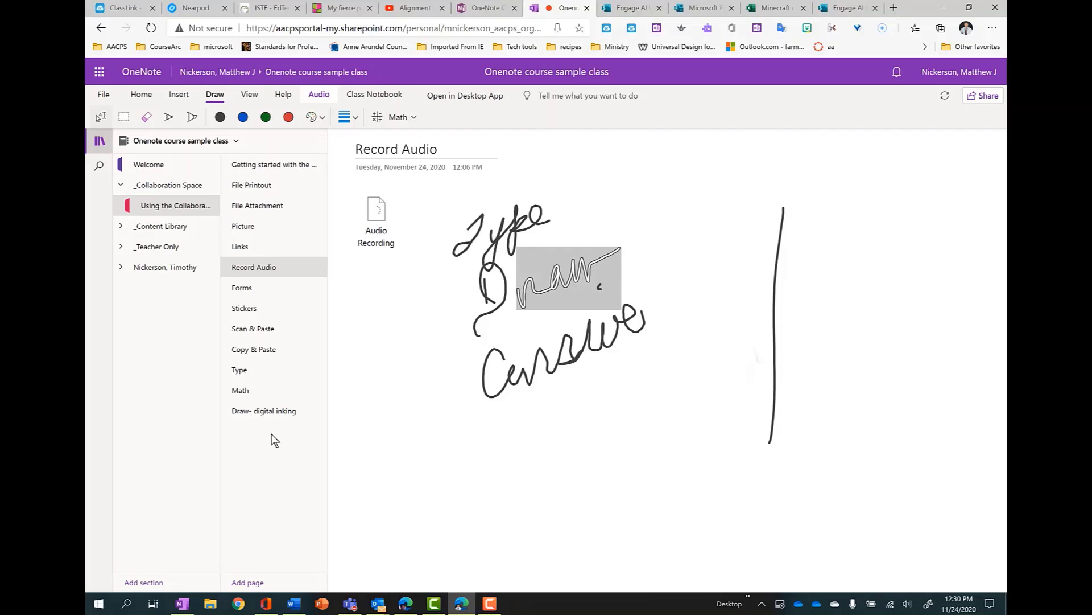
# Step: Add the text "Type here" below the handwriting, move it further down, and add "Type more here" in a separate container up and to its right
pyautogui.click(456, 481)
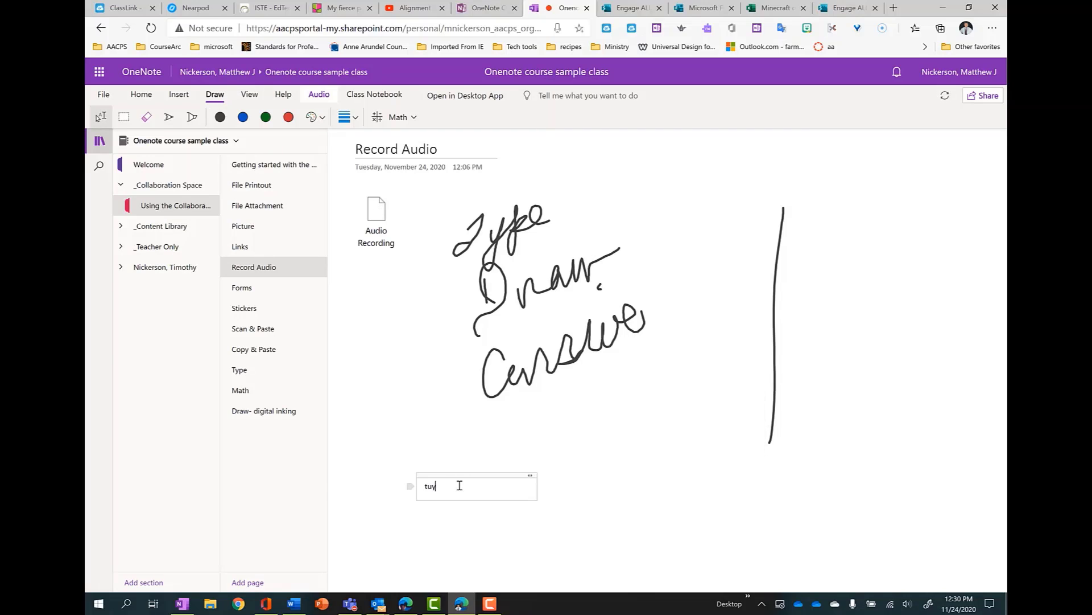
pyautogui.write('Type here')
pyautogui.moveTo(465, 474)
pyautogui.mouseDown()
pyautogui.moveTo(463, 585)
pyautogui.moveTo(454, 503)
pyautogui.mouseUp()
pyautogui.click(772, 364)
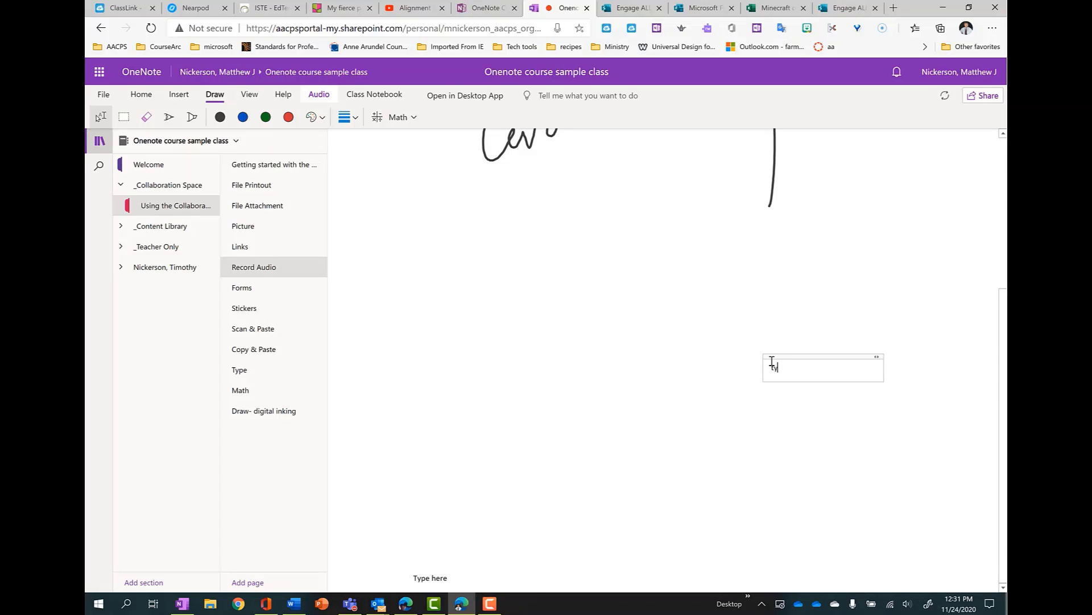
pyautogui.write('Type more here')
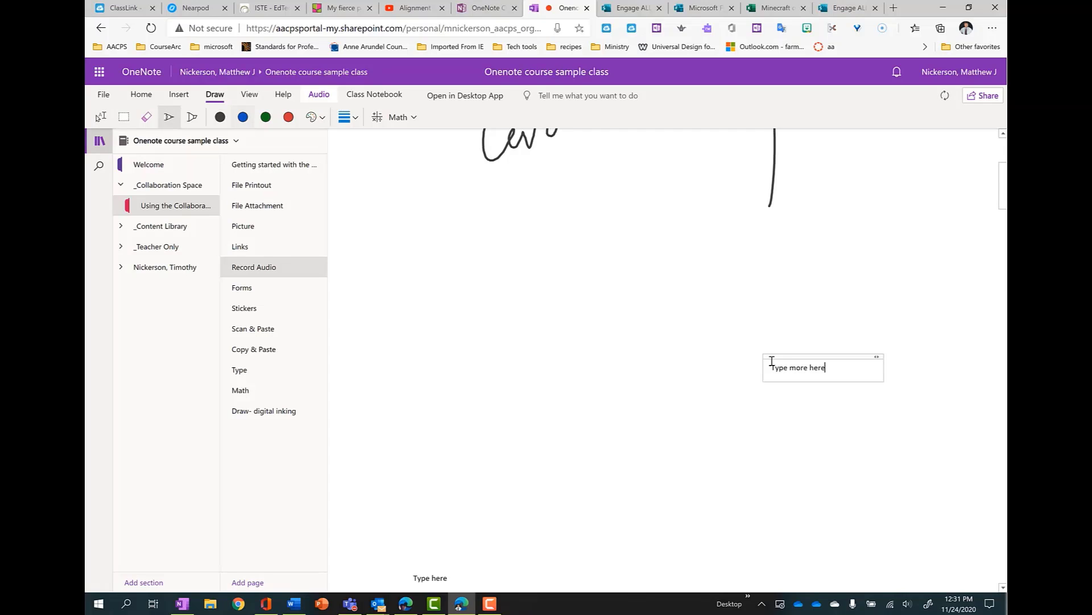
# Step: Draw a blue arrow from the "Type more here" text to the handwritten word "Cursive", and stop the audio recording
pyautogui.click(243, 116)
pyautogui.moveTo(758, 330)
pyautogui.mouseDown()
pyautogui.moveTo(574, 189)
pyautogui.moveTo(586, 157)
pyautogui.mouseUp()
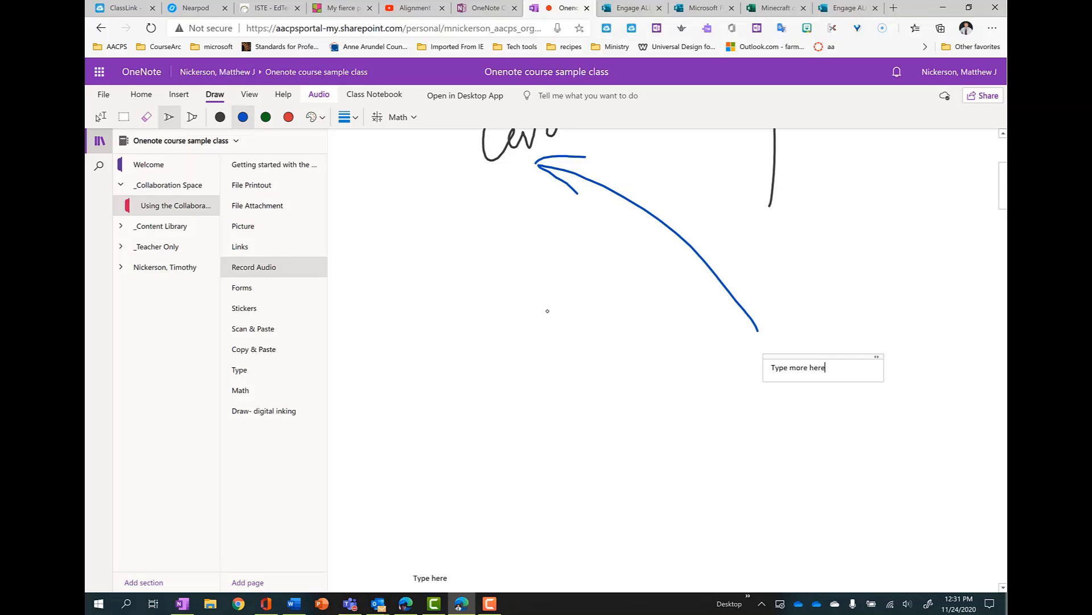
pyautogui.click(320, 94)
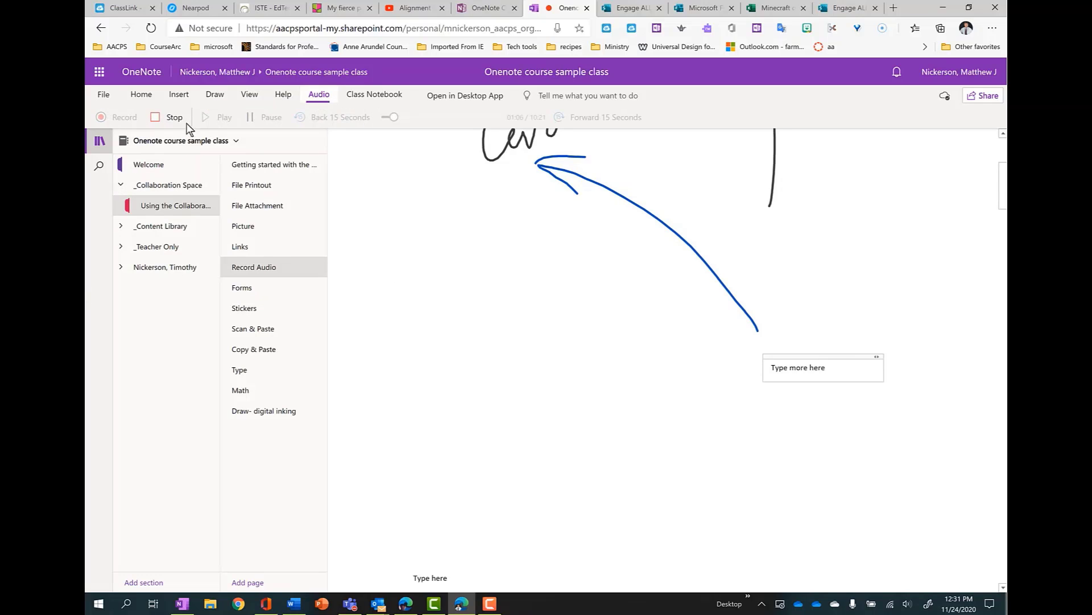
pyautogui.click(171, 117)
pyautogui.scroll(3, 434, 380)
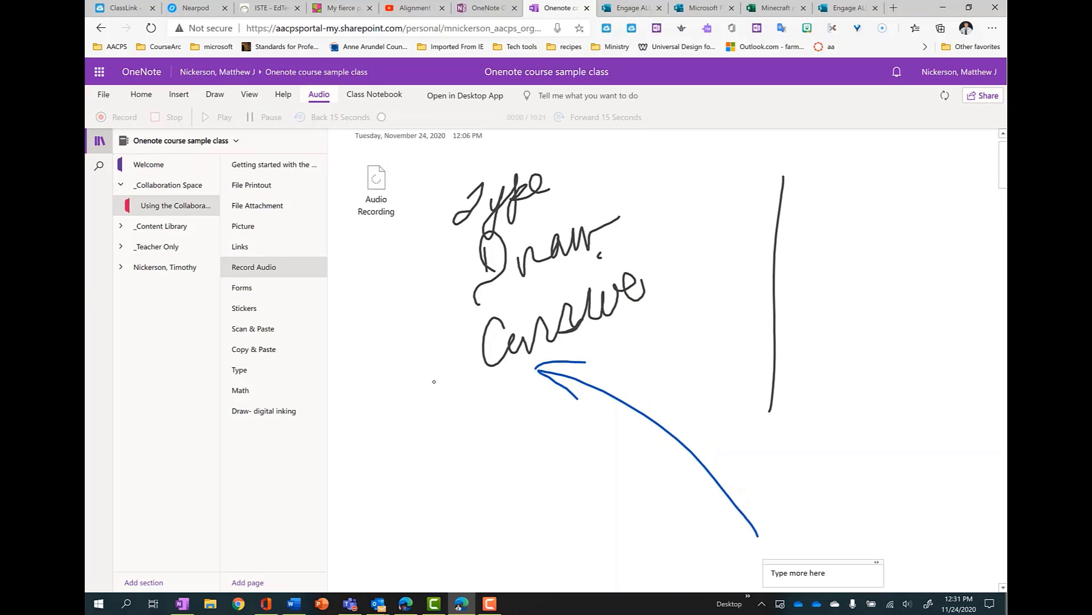
# Step: Play the audio recording on the Record Audio page and pause it after a couple of seconds
pyautogui.scroll(1, 434, 380)
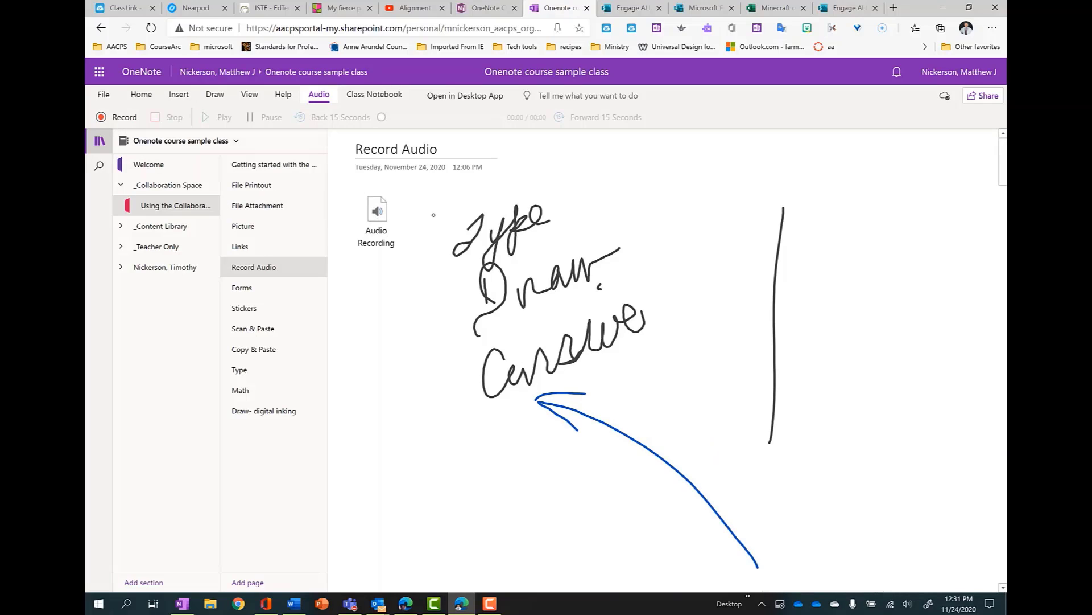
pyautogui.click(220, 97)
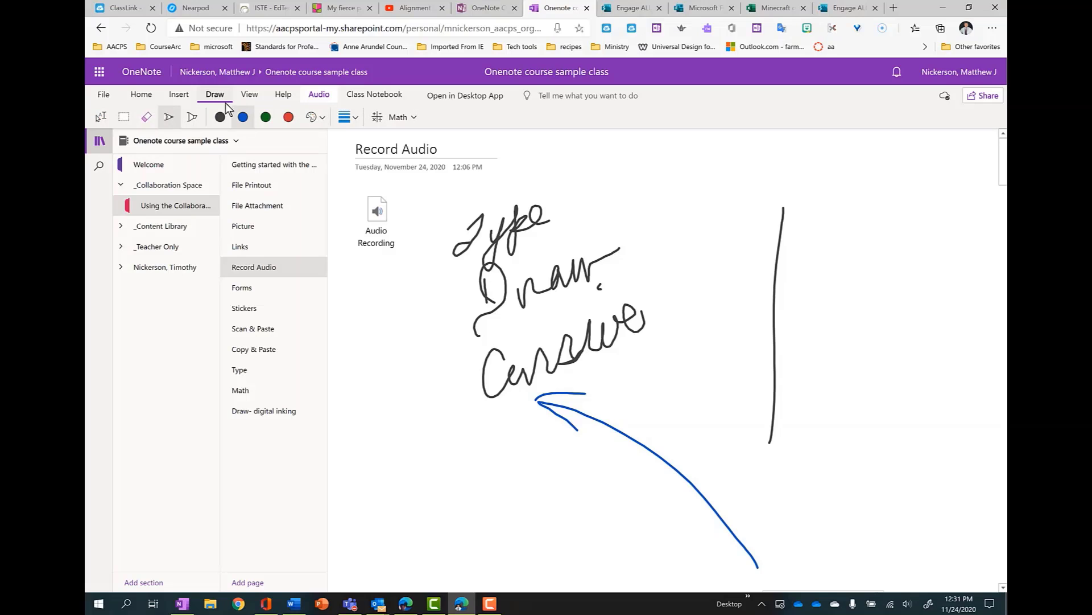
pyautogui.click(103, 115)
pyautogui.click(369, 213)
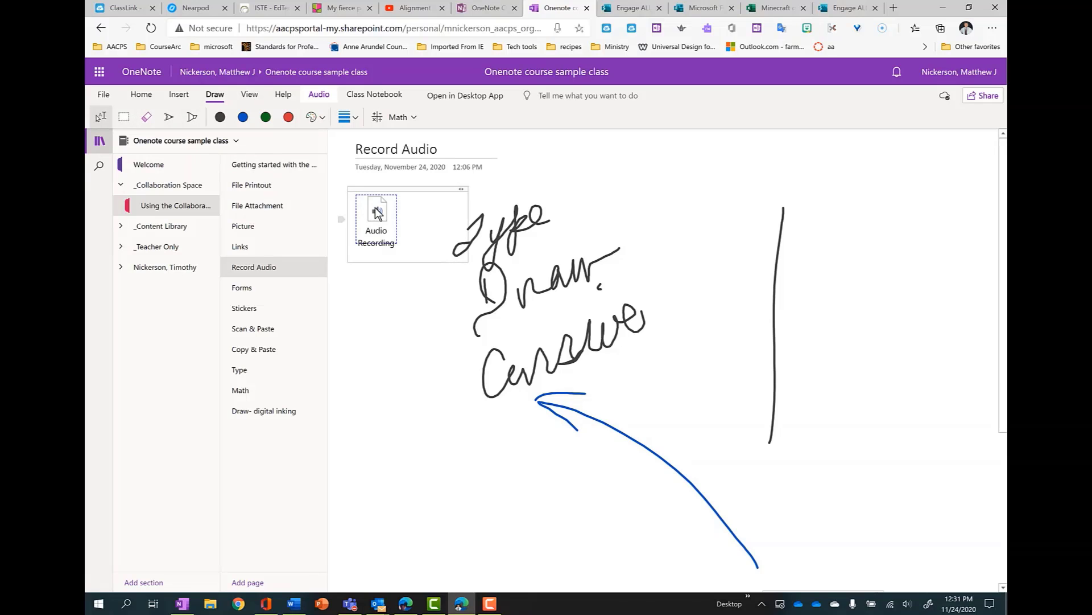
pyautogui.scroll(-4, 378, 231)
pyautogui.scroll(4, 382, 231)
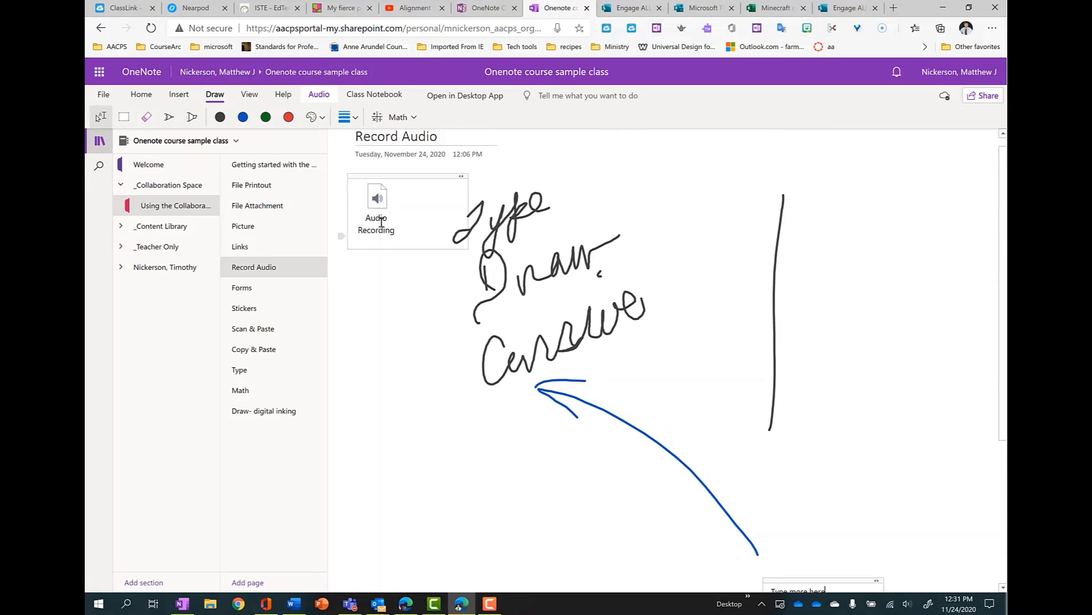
pyautogui.click(393, 175)
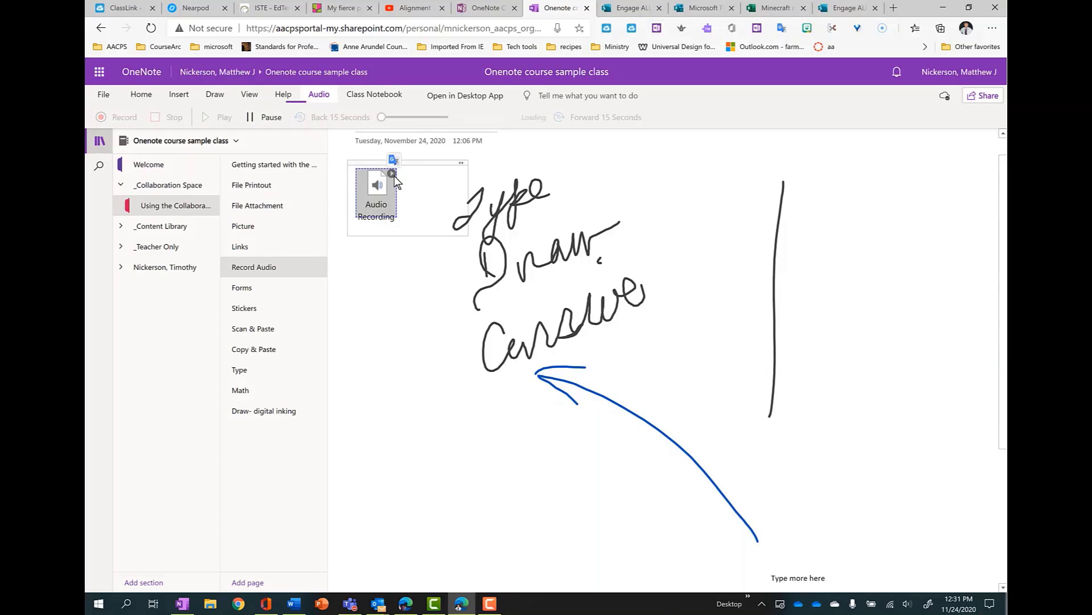
pyautogui.click(251, 117)
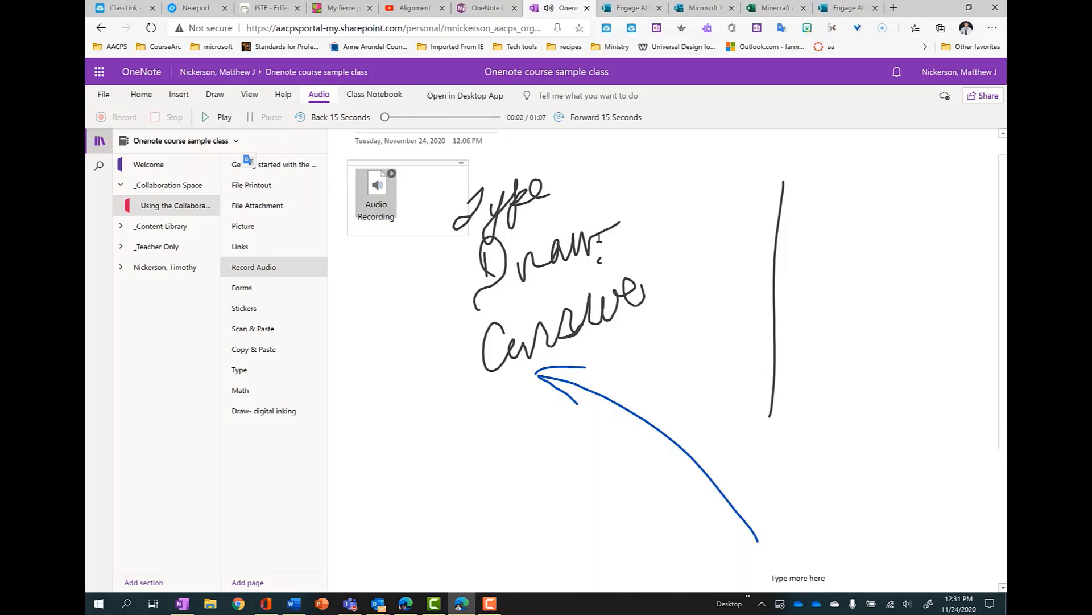
# Step: Shift the audio recording's container slightly up and away from the handwritten words
pyautogui.scroll(-4, 599, 243)
pyautogui.scroll(4, 599, 244)
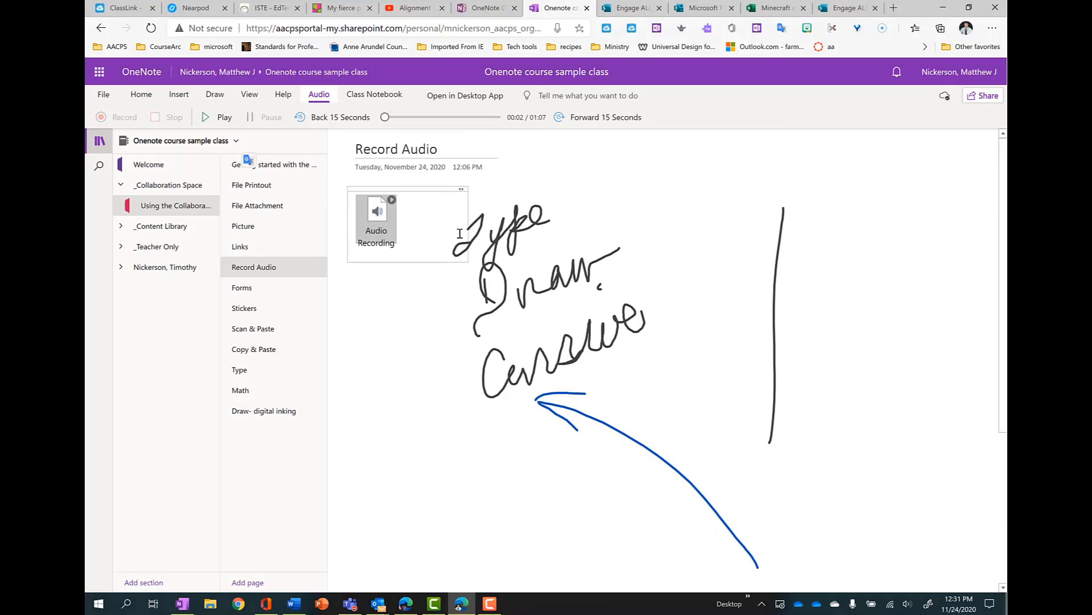
pyautogui.click(373, 231)
pyautogui.moveTo(422, 189); pyautogui.dragTo(407, 186)
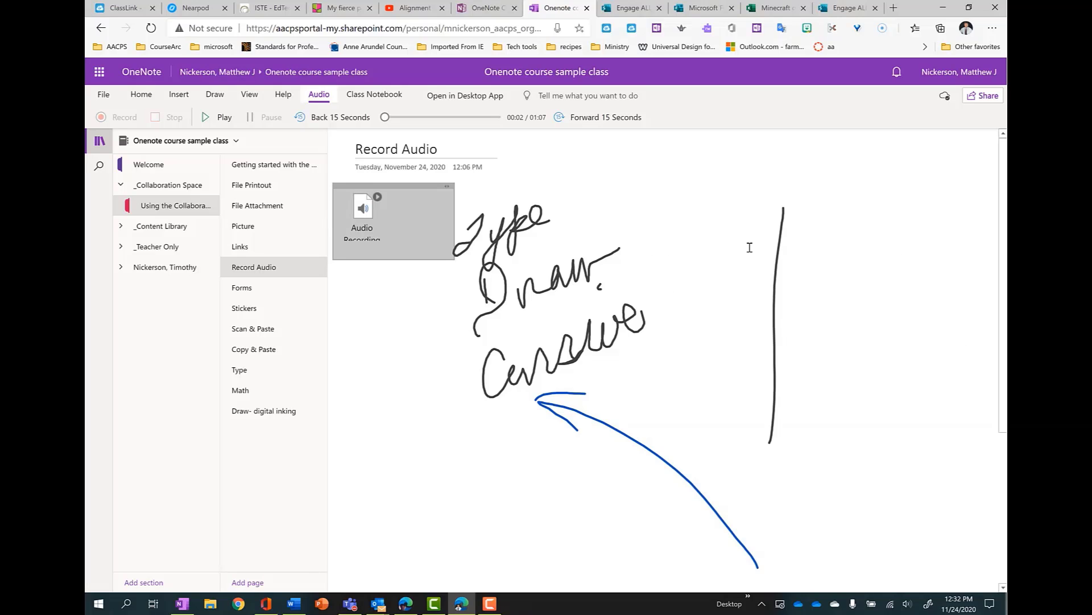
# Step: Open the Forms page and sign in to Forms for OneNote
pyautogui.click(282, 288)
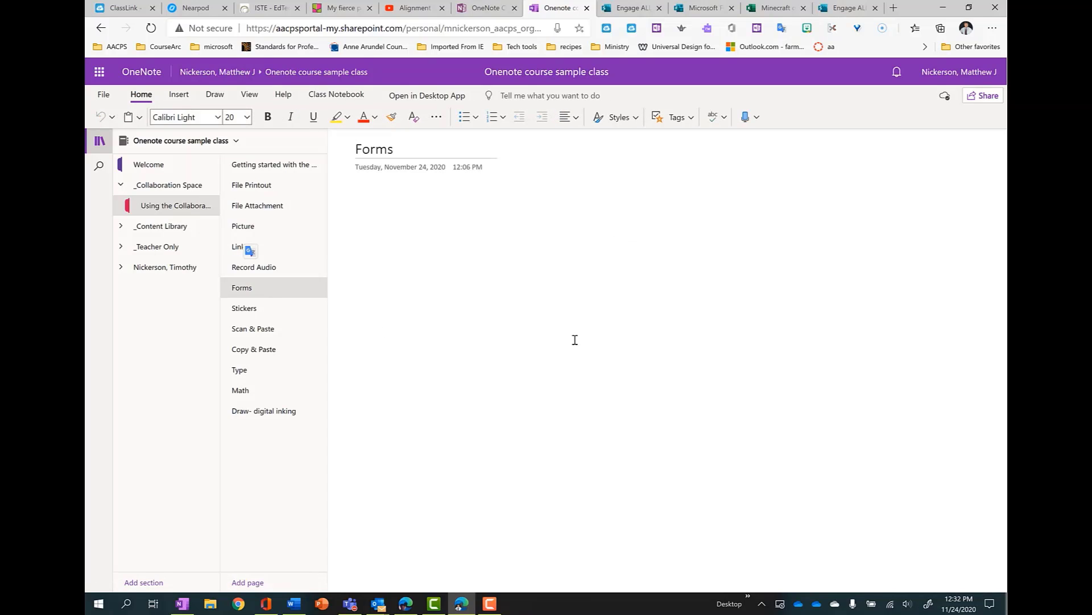
pyautogui.click(189, 98)
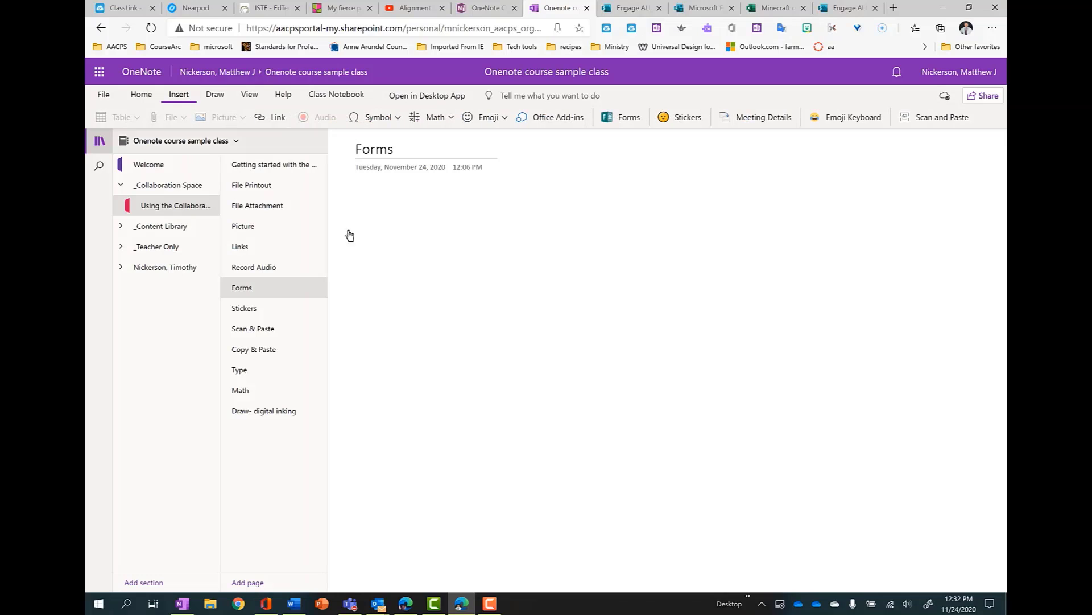
pyautogui.click(626, 124)
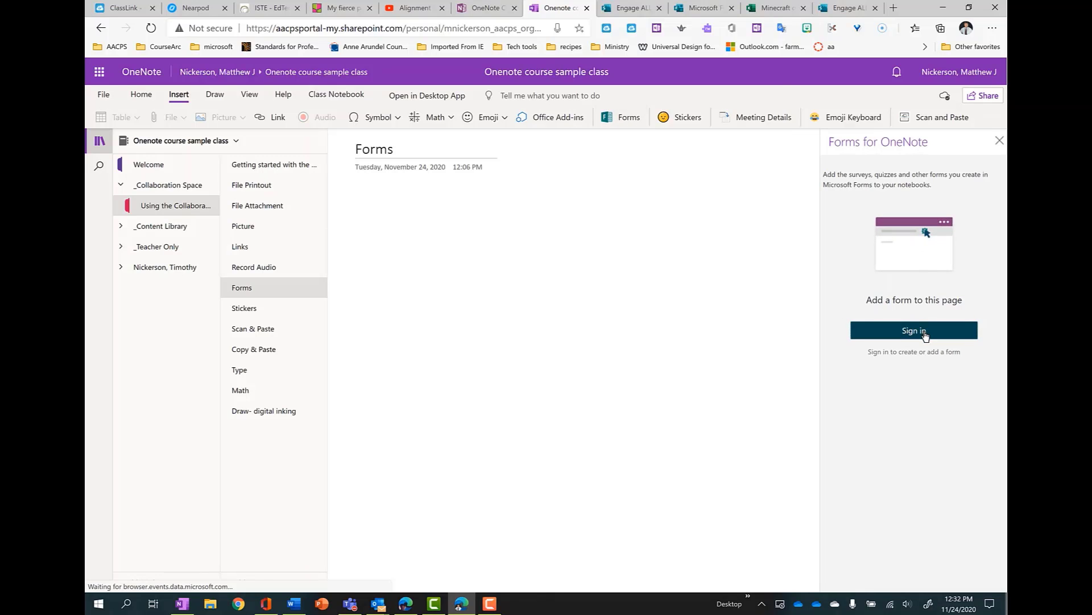
pyautogui.click(924, 334)
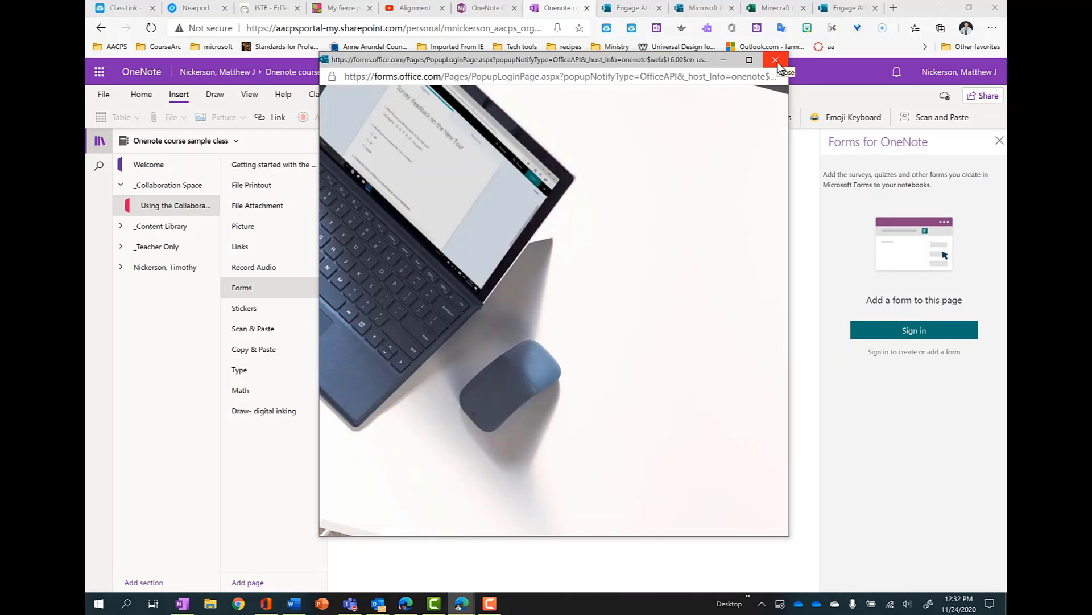
pyautogui.click(775, 60)
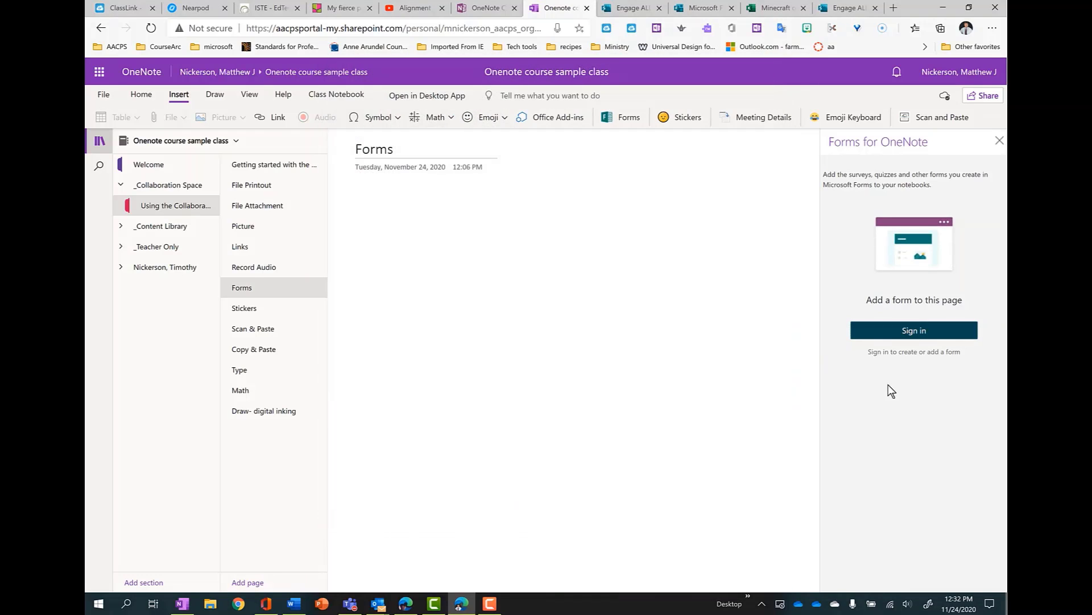
pyautogui.click(916, 332)
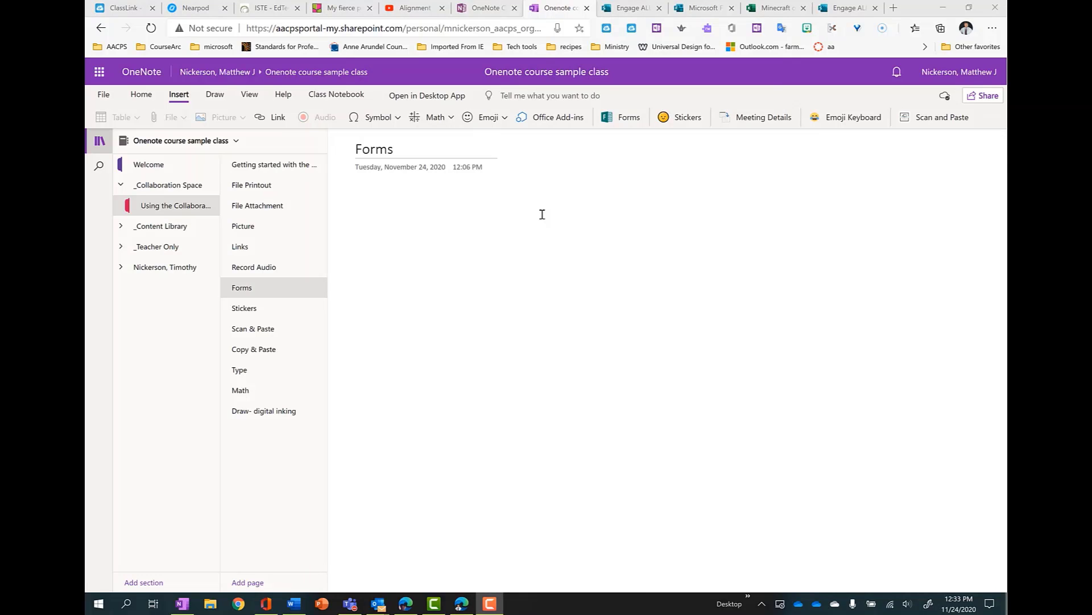
# Step: Insert the existing form "Proteins - 2020/11/17 19:52:16" into the Forms page, look through its questions, and close Forms for OneNote
pyautogui.click(627, 120)
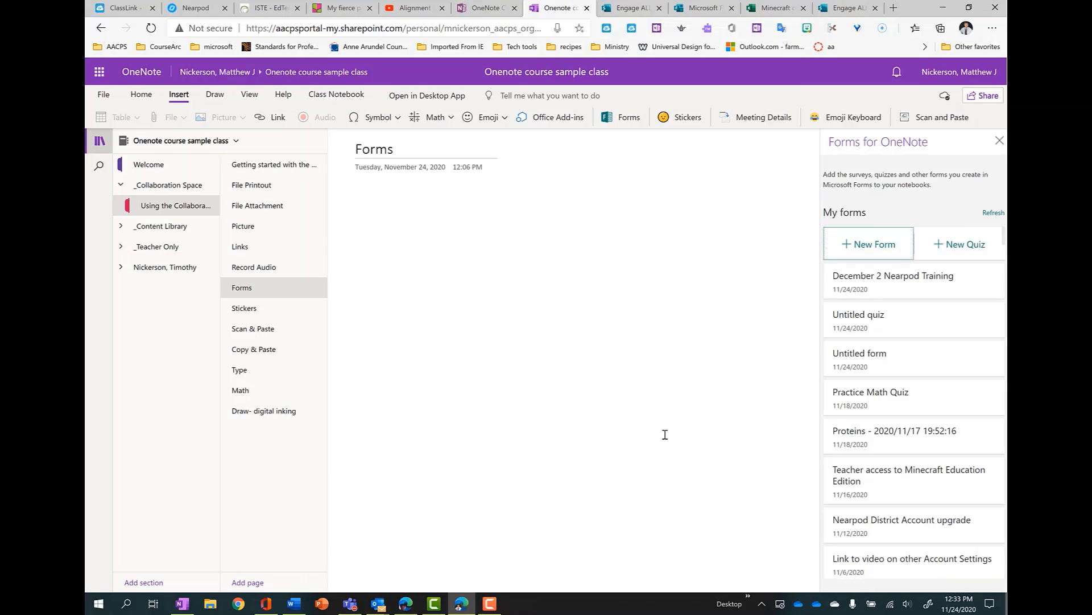
pyautogui.moveTo(875, 444)
pyautogui.click(956, 435)
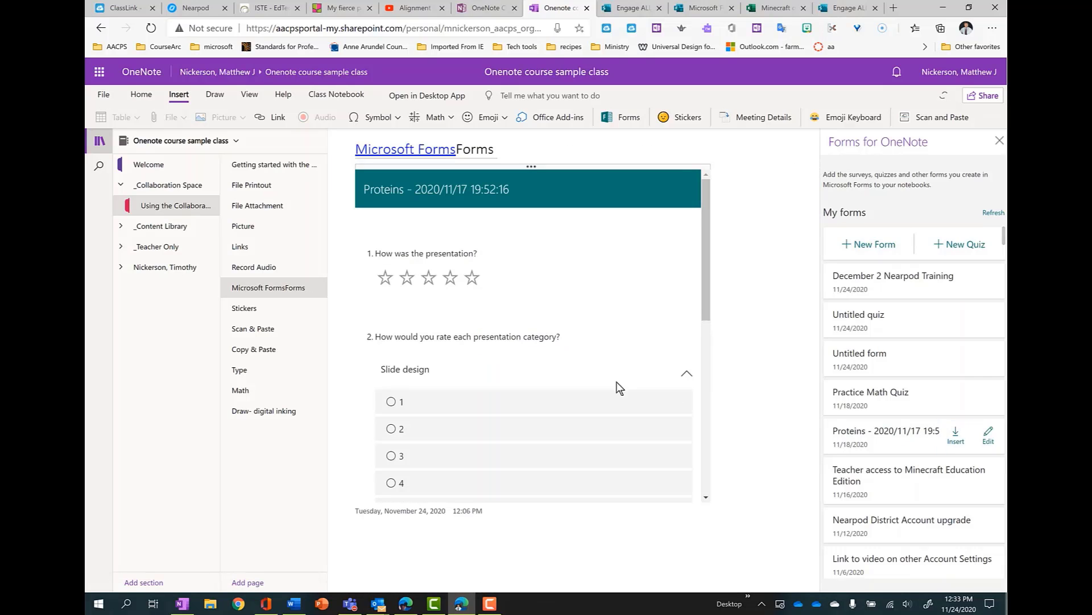
pyautogui.moveTo(705, 215)
pyautogui.mouseDown()
pyautogui.moveTo(703, 384)
pyautogui.moveTo(704, 227)
pyautogui.mouseUp()
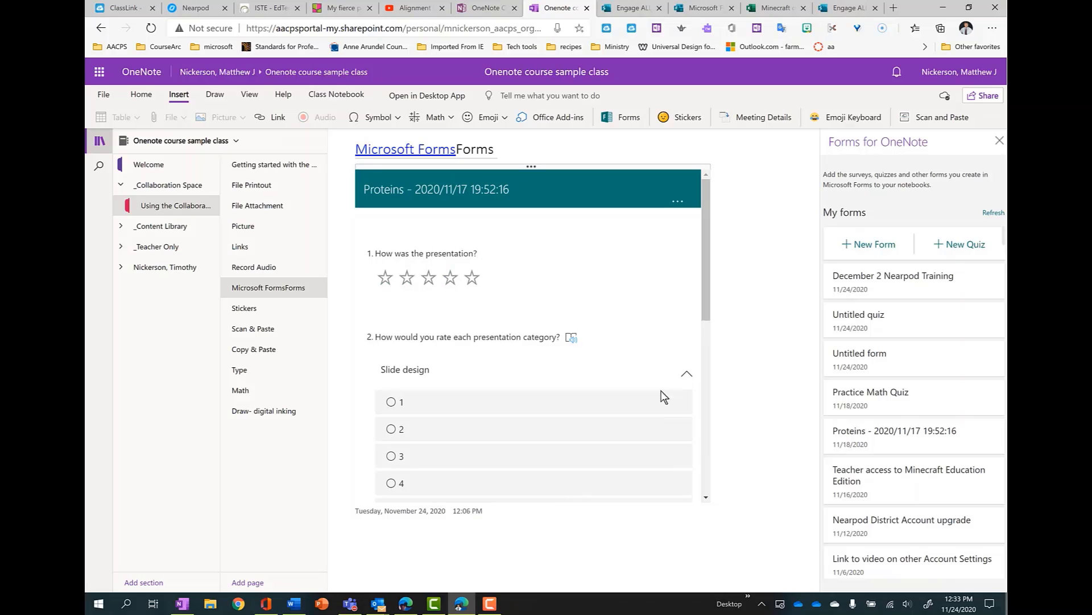
pyautogui.moveTo(708, 233); pyautogui.dragTo(709, 268)
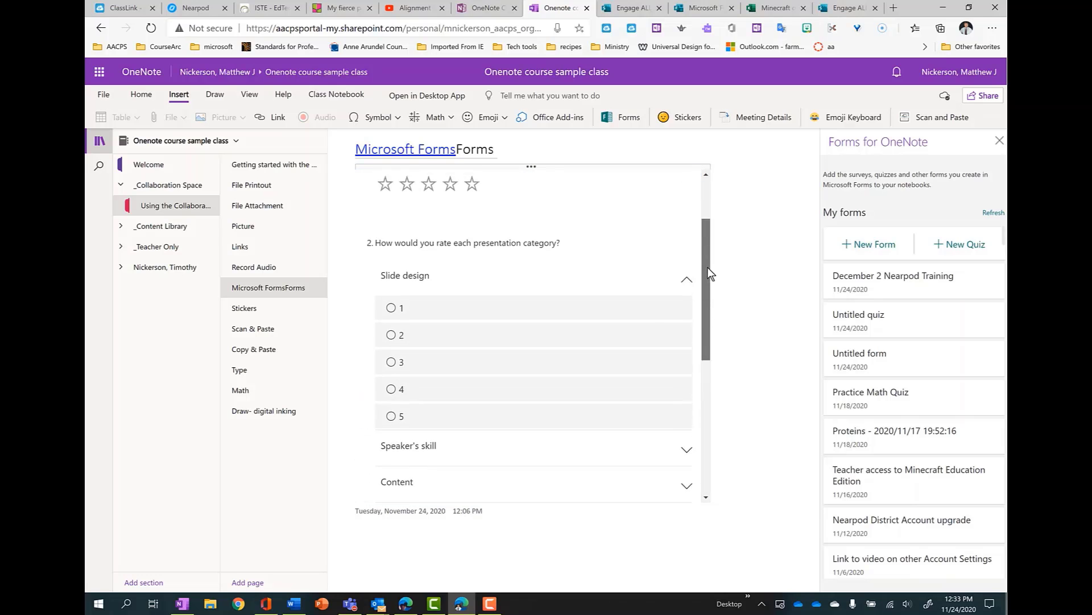
pyautogui.click(998, 142)
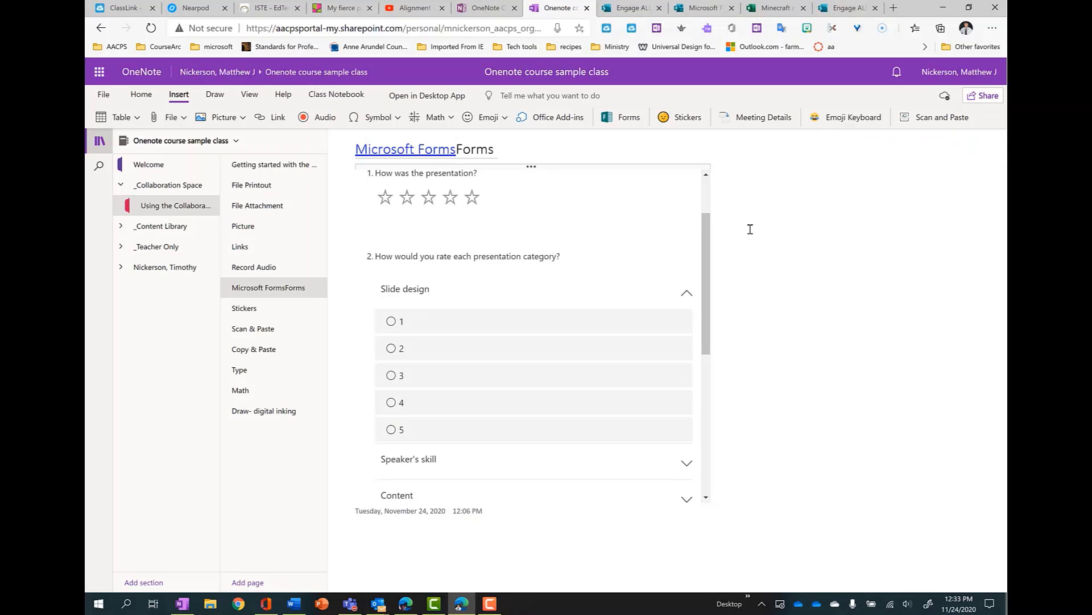
# Step: Handwrite "Show work" with the black pen beside the embedded form
pyautogui.click(215, 94)
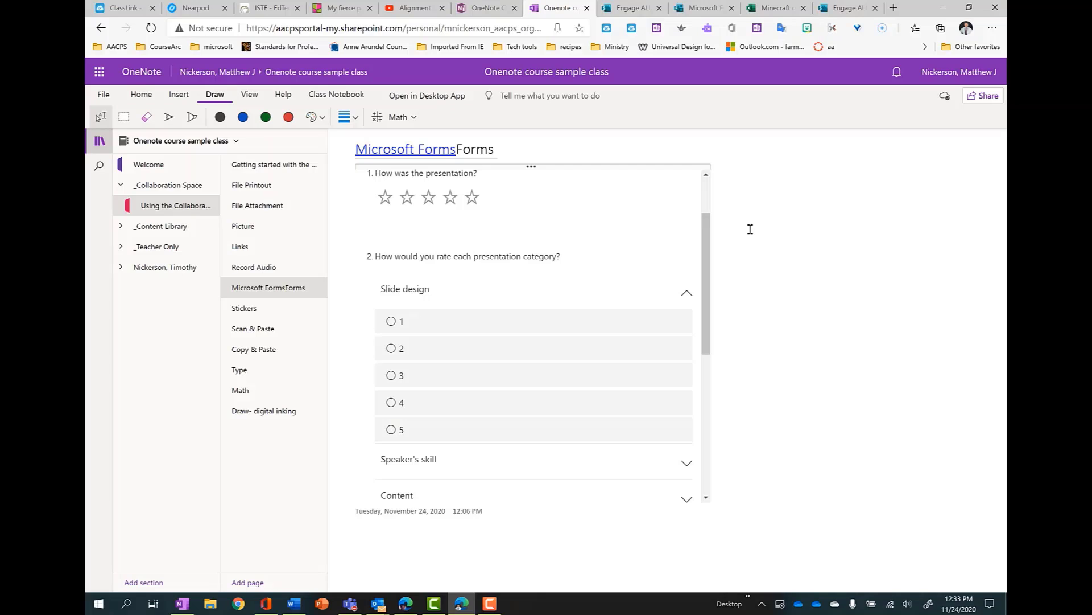
pyautogui.moveTo(759, 187)
pyautogui.mouseDown()
pyautogui.moveTo(745, 229)
pyautogui.moveTo(782, 225)
pyautogui.mouseUp()
pyautogui.moveTo(791, 208)
pyautogui.mouseDown()
pyautogui.moveTo(828, 213)
pyautogui.moveTo(835, 199)
pyautogui.mouseUp()
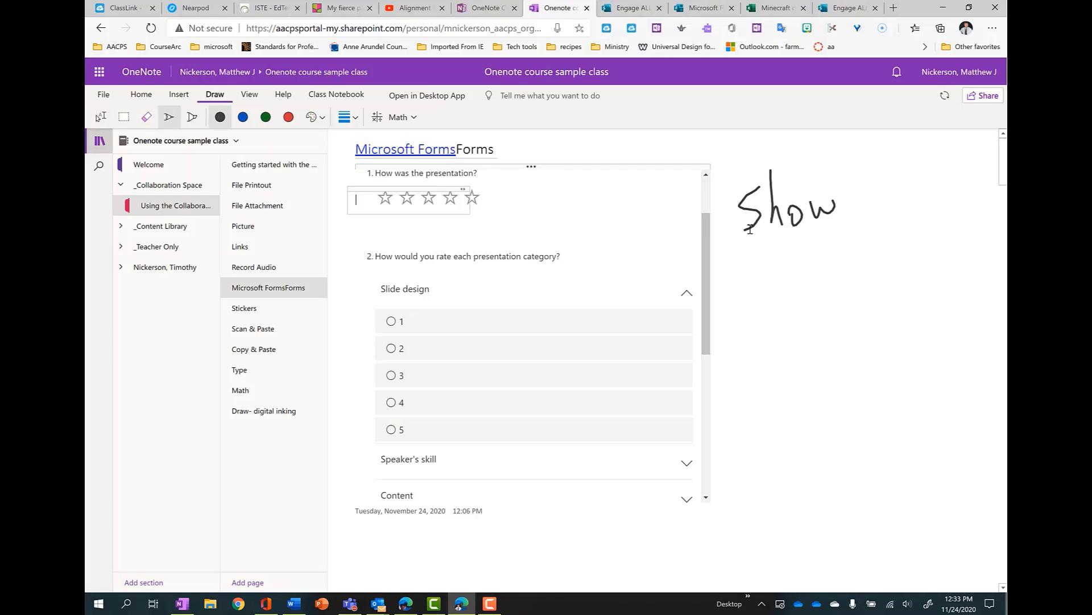
pyautogui.moveTo(766, 242); pyautogui.dragTo(807, 244)
pyautogui.moveTo(815, 242)
pyautogui.mouseDown()
pyautogui.moveTo(818, 260)
pyautogui.moveTo(828, 244)
pyautogui.mouseUp()
pyautogui.moveTo(837, 221); pyautogui.dragTo(849, 259)
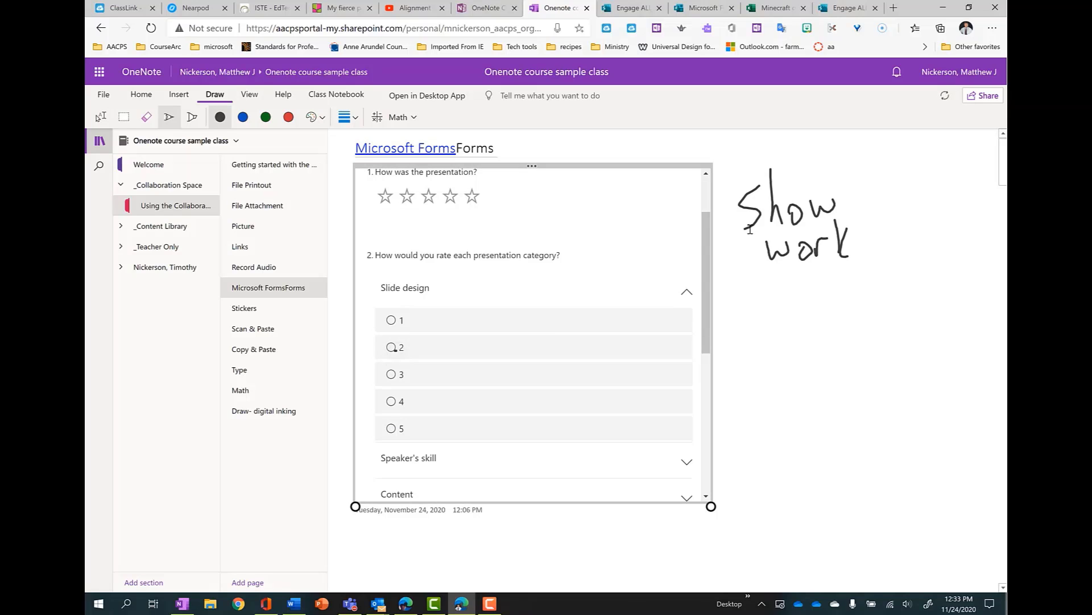
# Step: Choose a rating of 4 for the Speaker's skill category in the embedded form
pyautogui.scroll(-4, 533, 336)
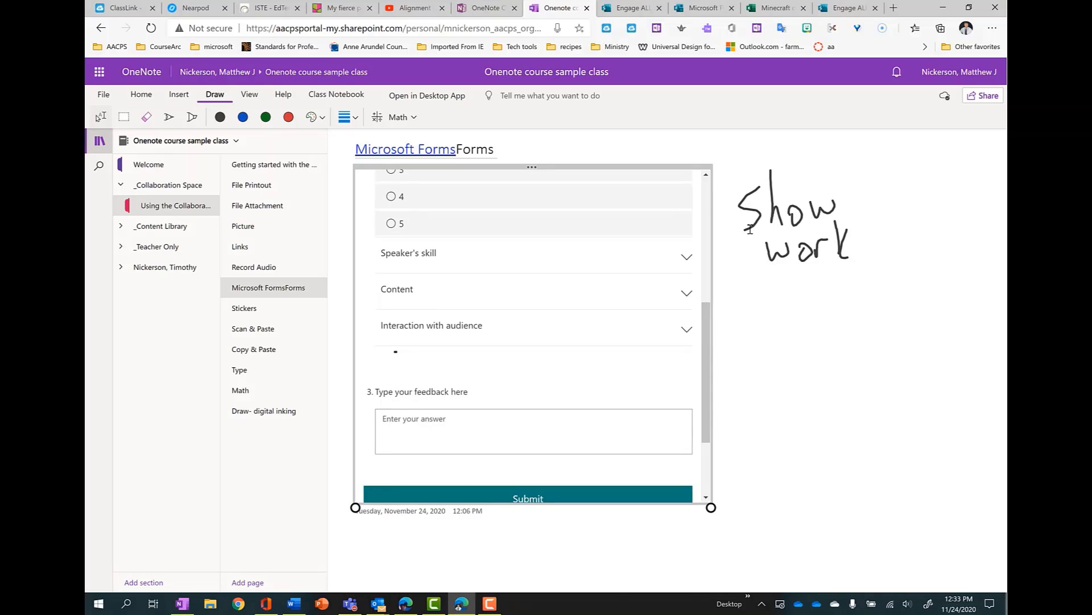
pyautogui.click(474, 259)
pyautogui.click(391, 232)
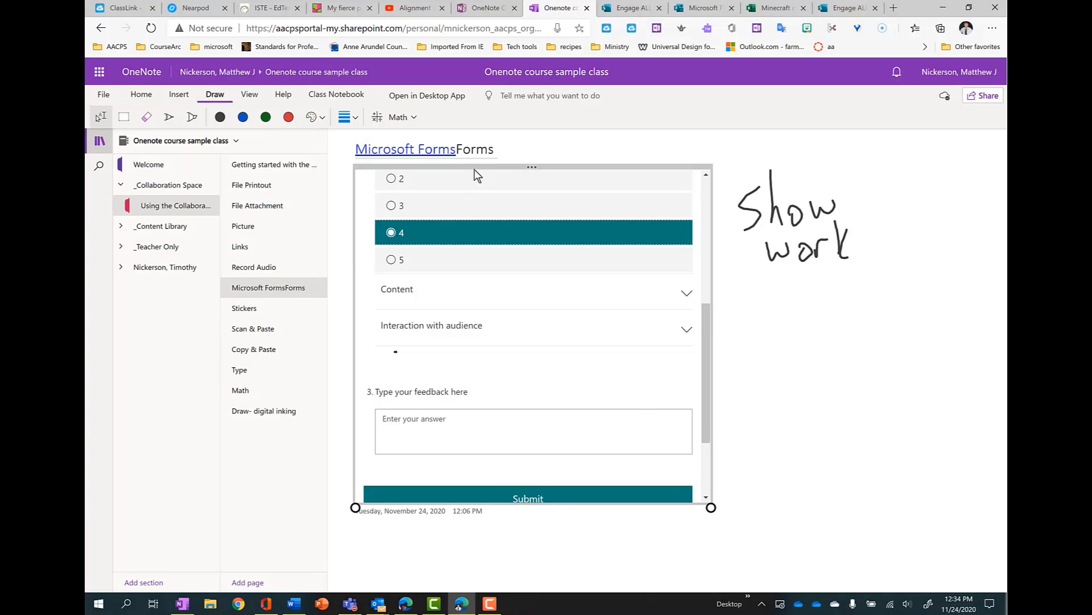
# Step: Delete the extra word "Forms" from the end of the page title so it reads "Microsoft Forms"
pyautogui.click(502, 147)
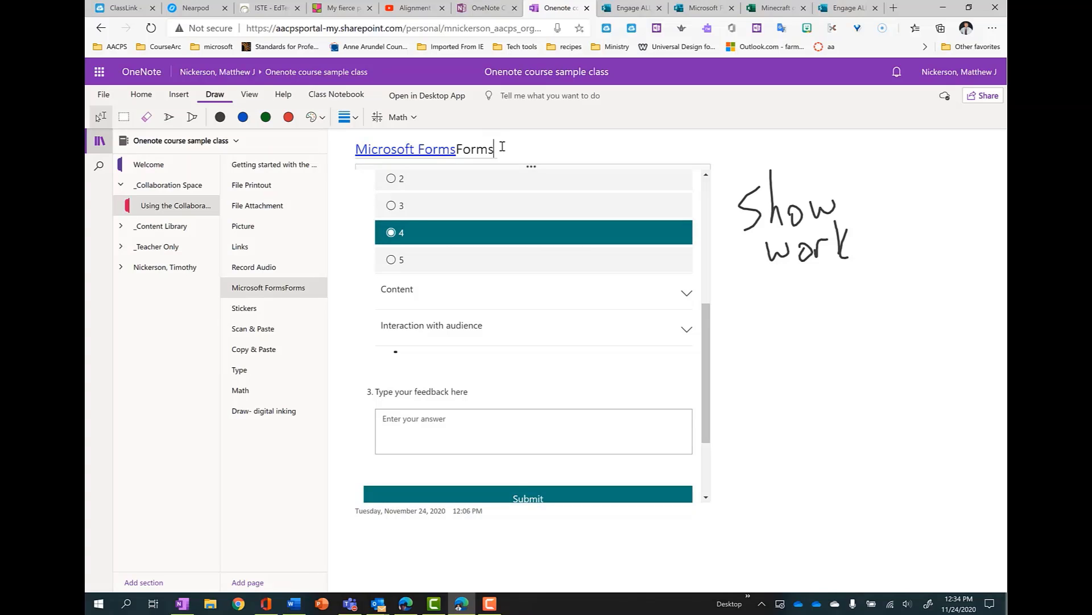
pyautogui.press('BackSpace')
pyautogui.press('BackSpace')
pyautogui.press('BackSpace')
pyautogui.press('BackSpace')
pyautogui.press('BackSpace')
pyautogui.click(793, 398)
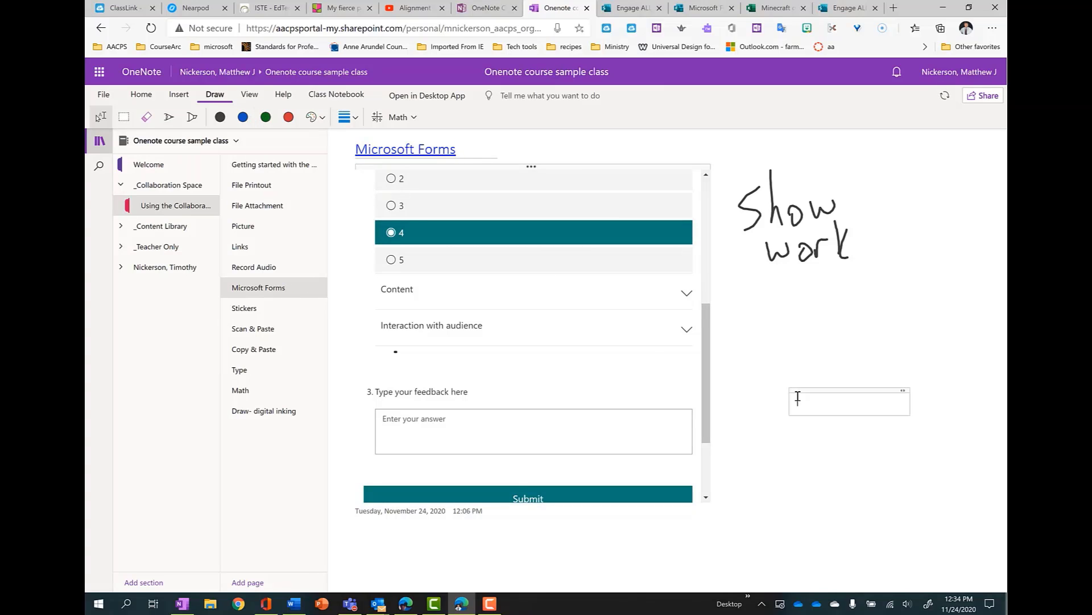
# Step: Create a new blank form from Forms for OneNote and close its design page
pyautogui.click(179, 94)
pyautogui.click(624, 120)
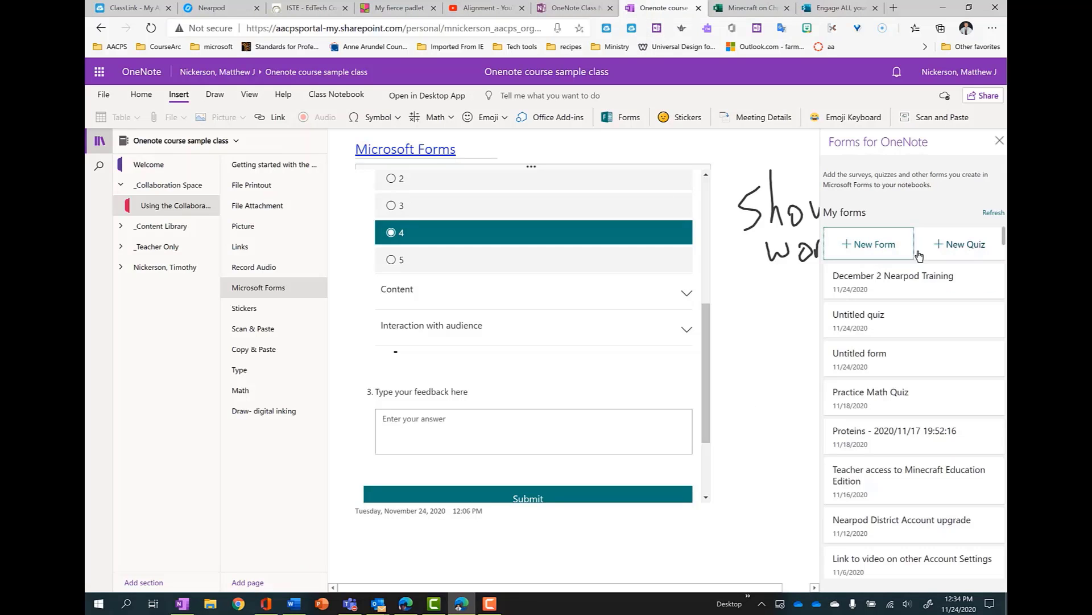
pyautogui.click(854, 248)
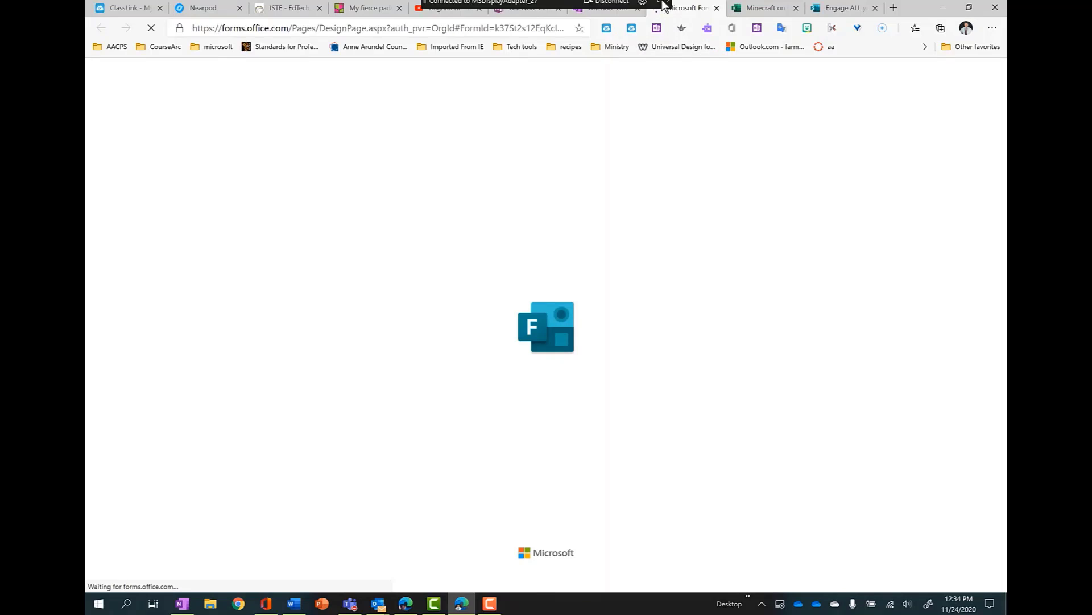
pyautogui.click(716, 8)
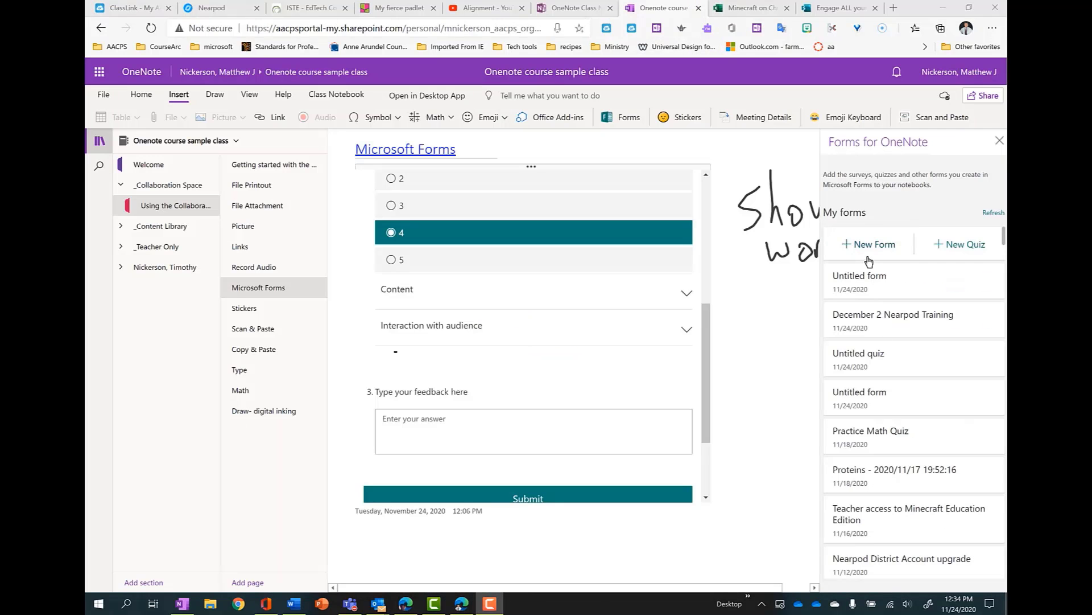
# Step: Open the newest Untitled form for editing, return to the notebook, and close Forms for OneNote
pyautogui.moveTo(869, 275)
pyautogui.click(988, 285)
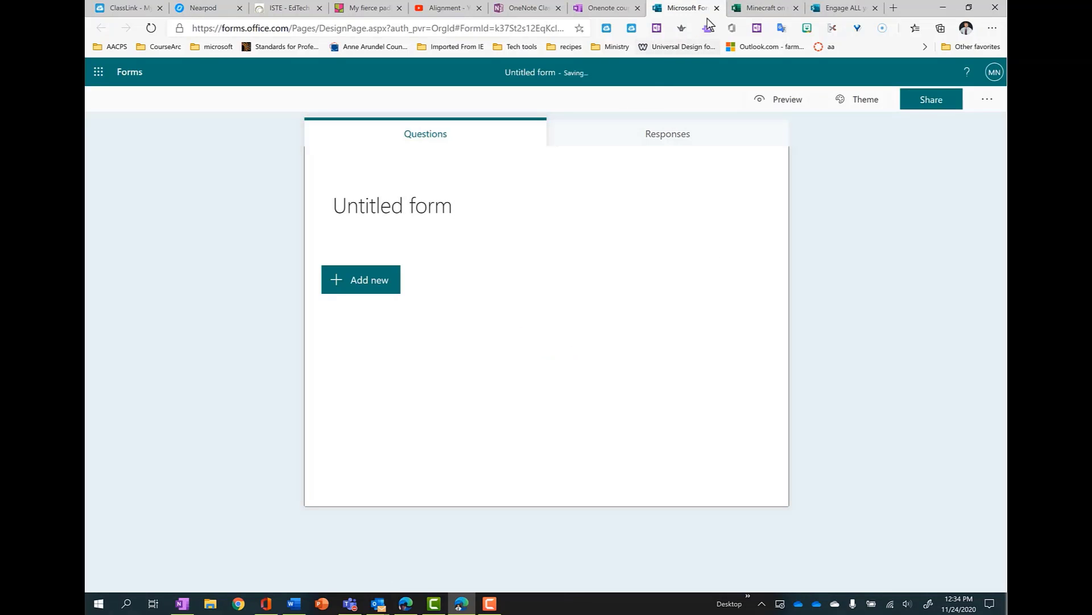
pyautogui.click(717, 8)
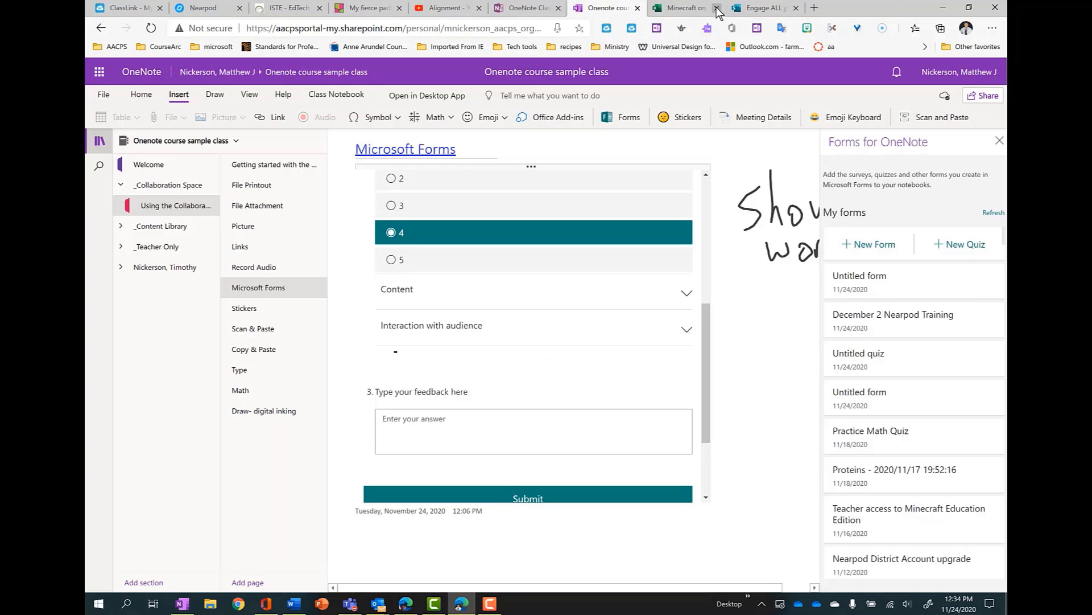
pyautogui.click(1000, 140)
# Step: Go to the Stickers page, insert the first sticker in the third row of the Fruit Crew set, and browse further sticker sets
pyautogui.click(683, 117)
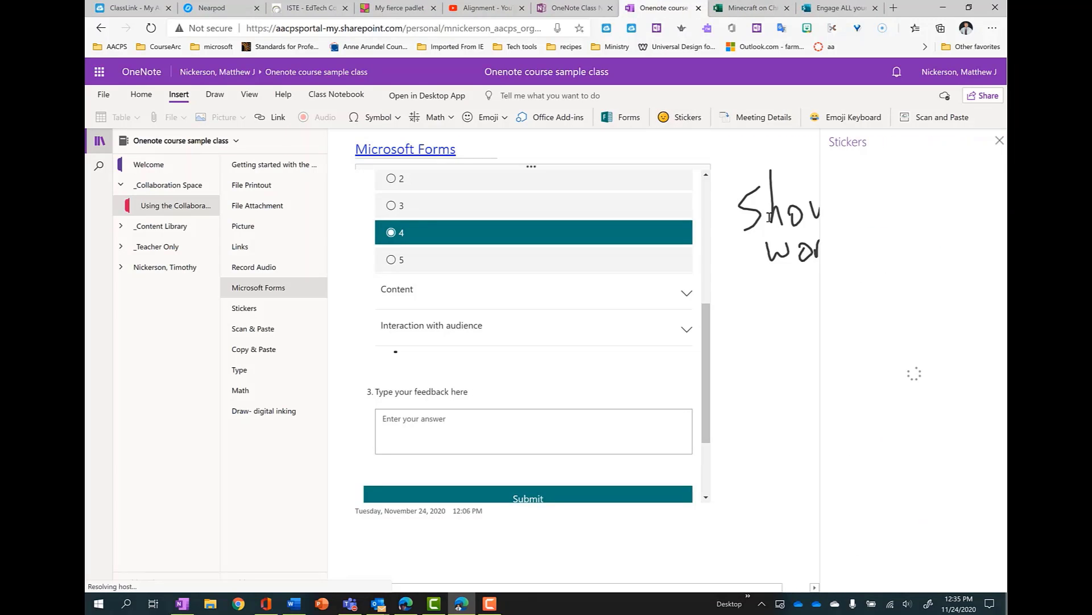
pyautogui.hotkey('ctrl', 'pagedown')
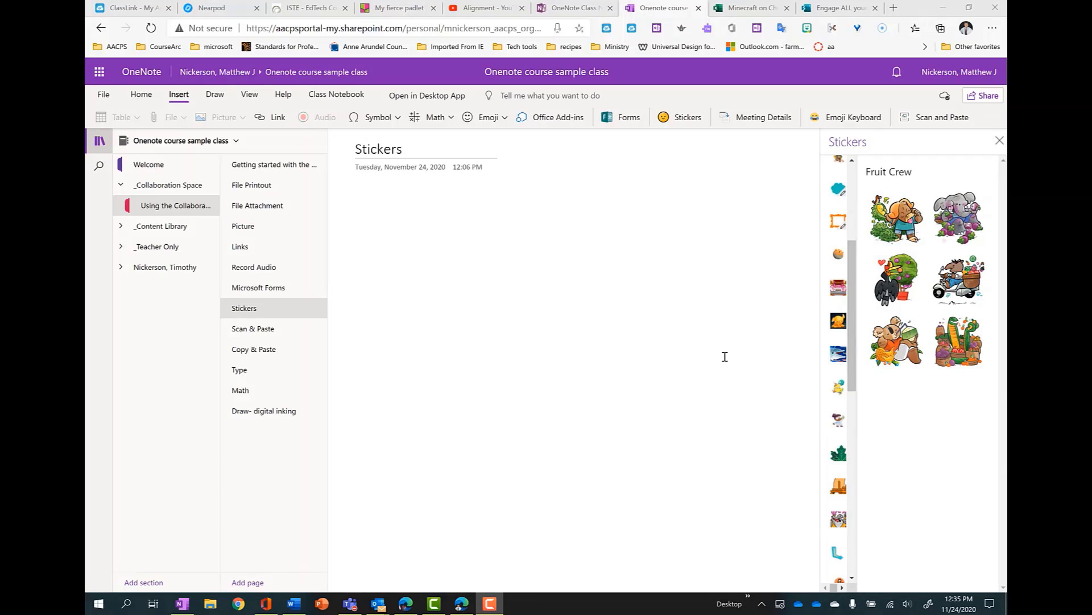
pyautogui.click(904, 340)
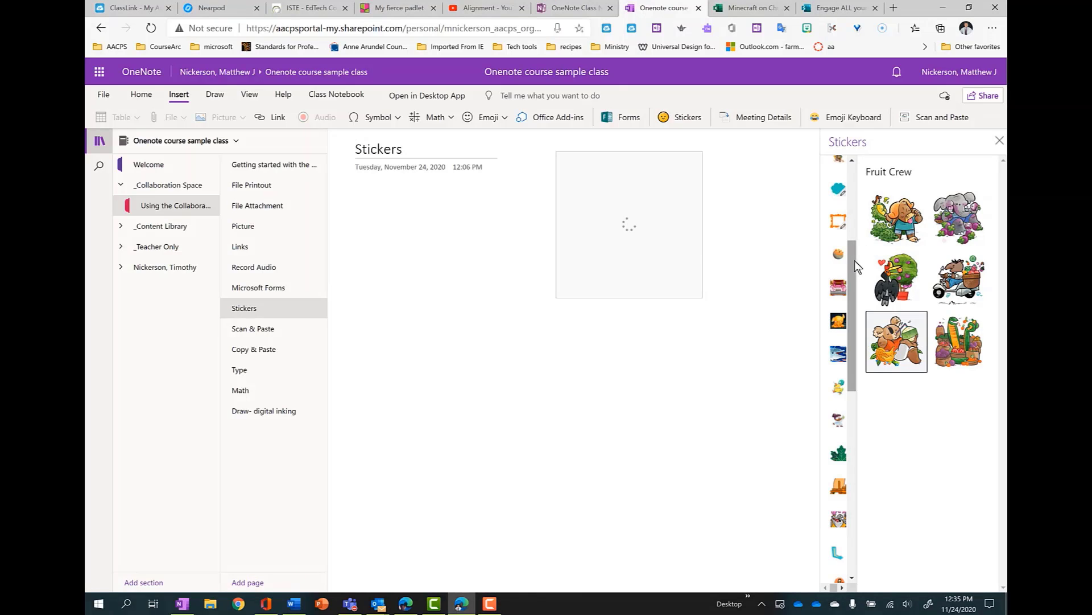
pyautogui.moveTo(857, 263); pyautogui.dragTo(857, 353)
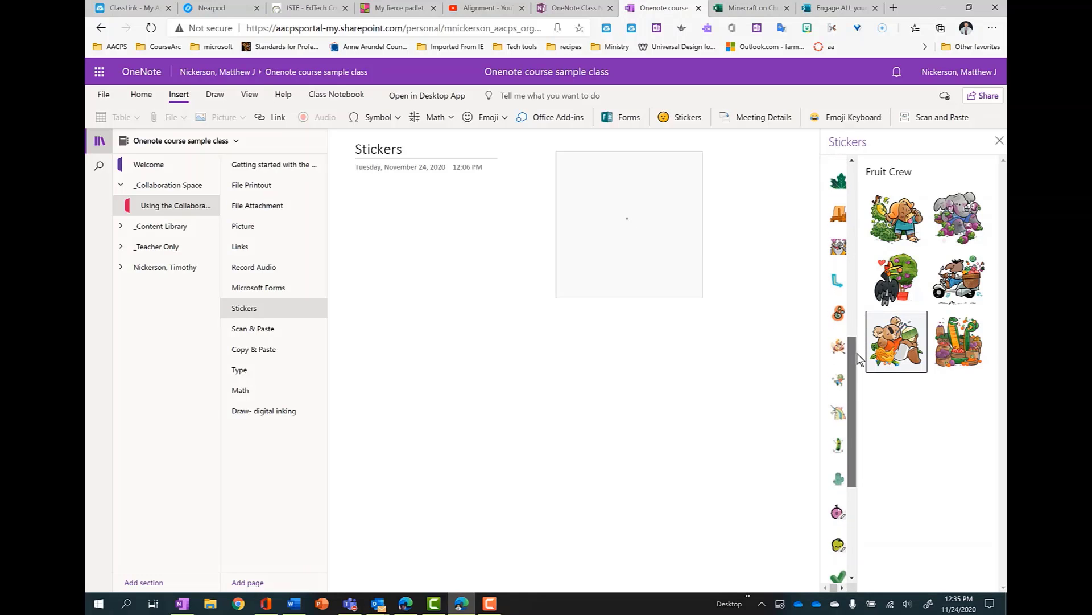
# Step: Insert the first sticker of the Sportasaurus set in the empty area below the koala sticker
pyautogui.click(457, 387)
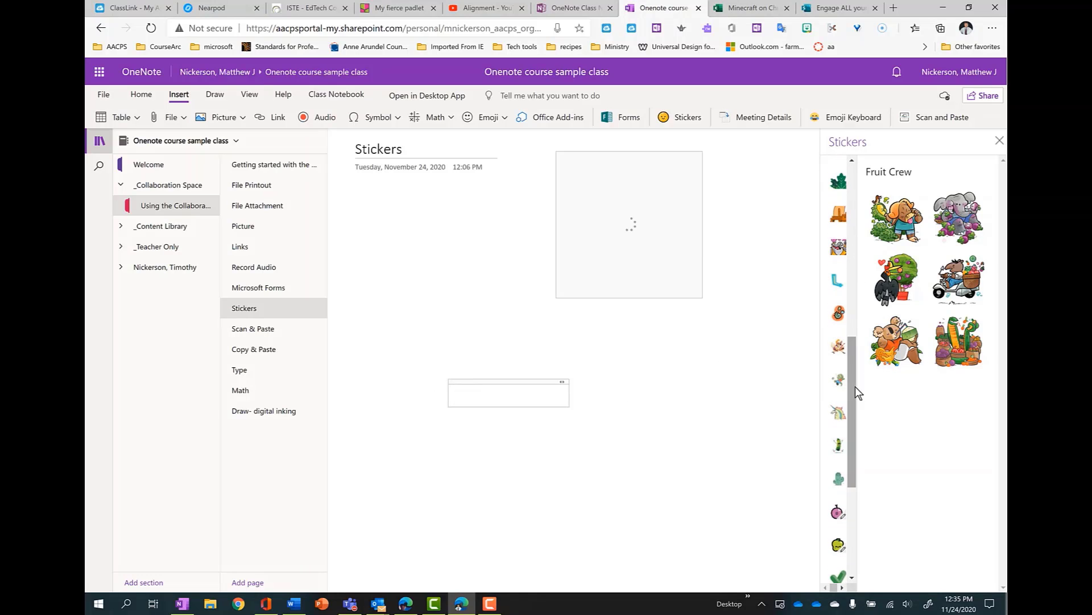
pyautogui.click(841, 381)
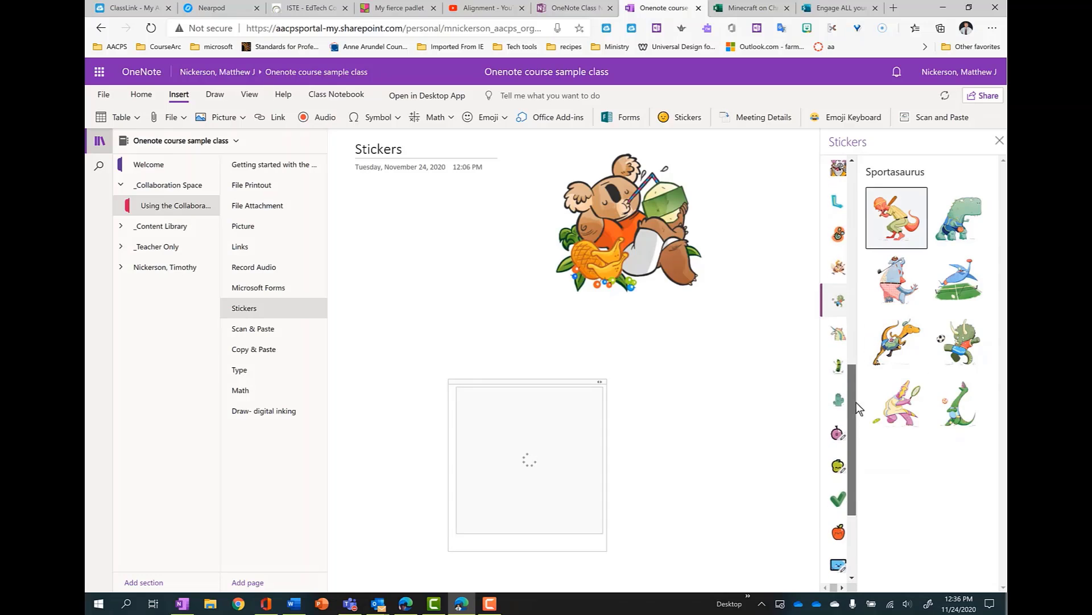
# Step: Insert the second sticker of the Office Drama set with its caption changed to "M-MY APP WASN'T APPROVED!"
pyautogui.scroll(-3, 838, 379)
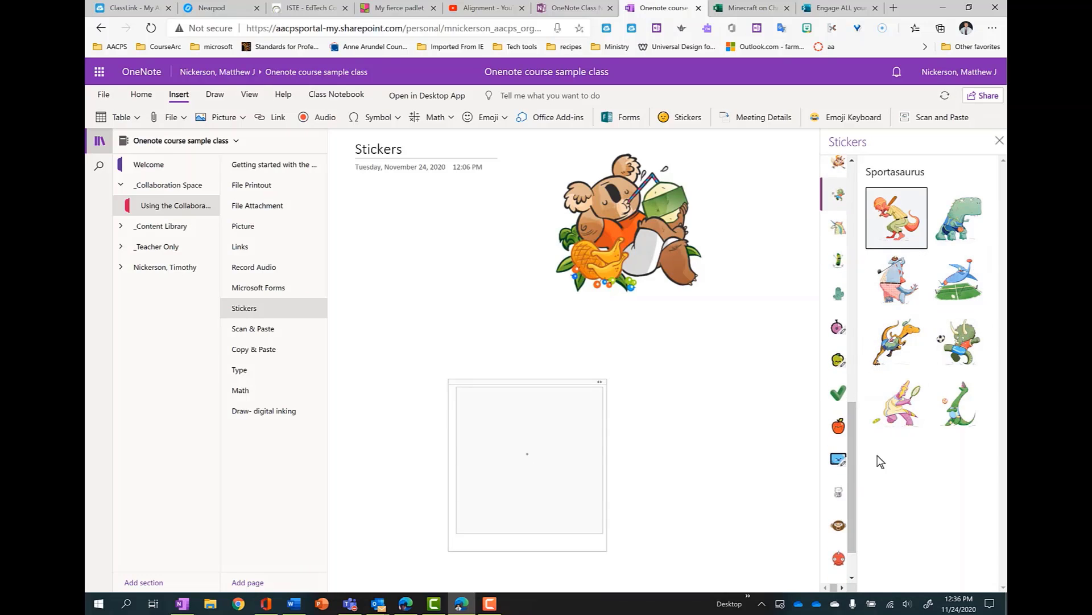
pyautogui.scroll(-1, 853, 422)
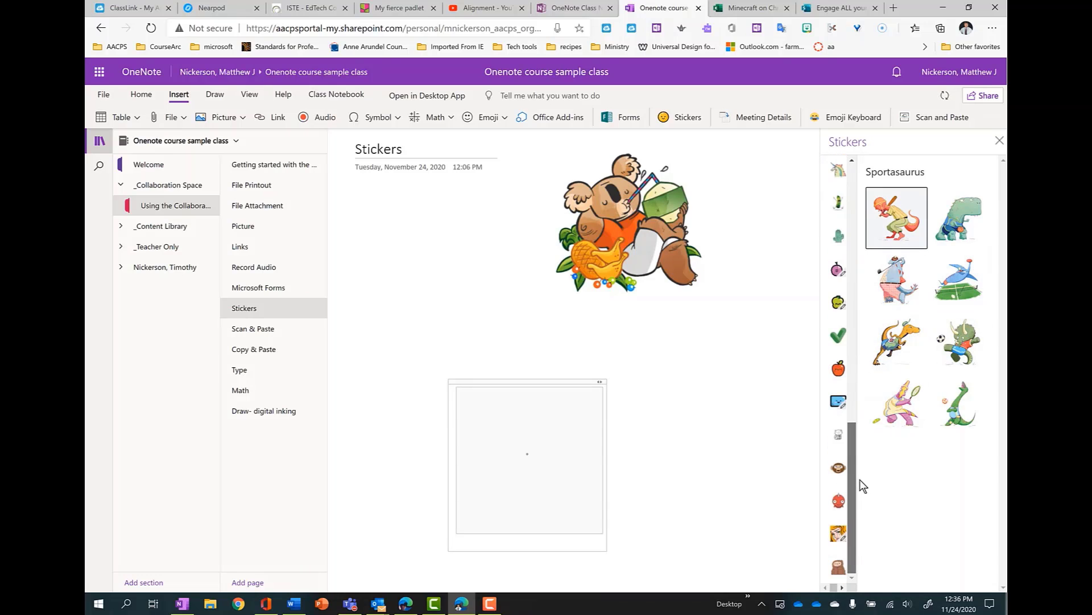
pyautogui.click(840, 535)
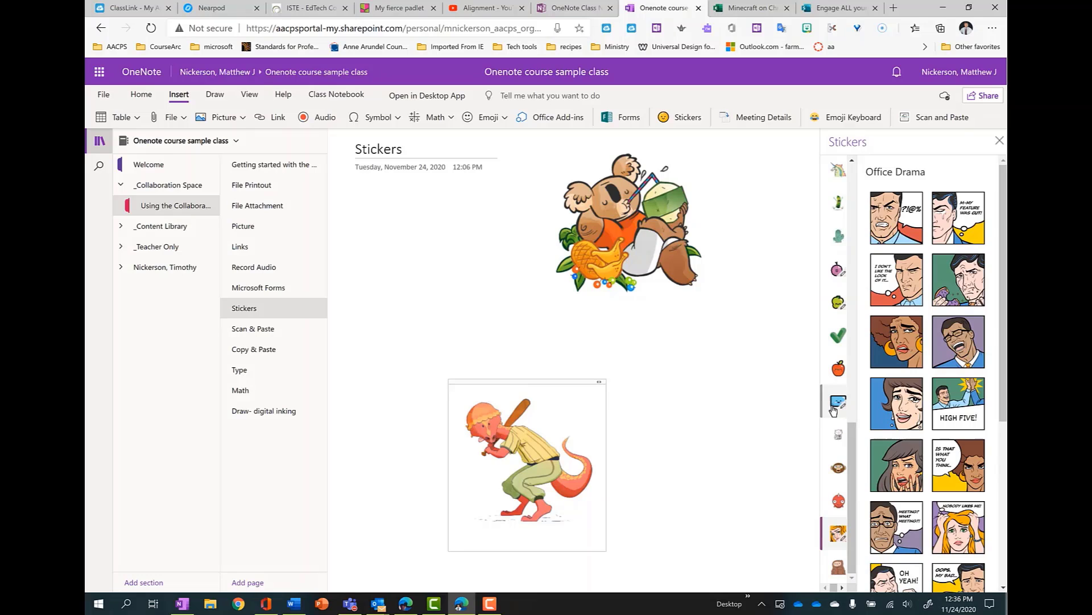
pyautogui.click(959, 219)
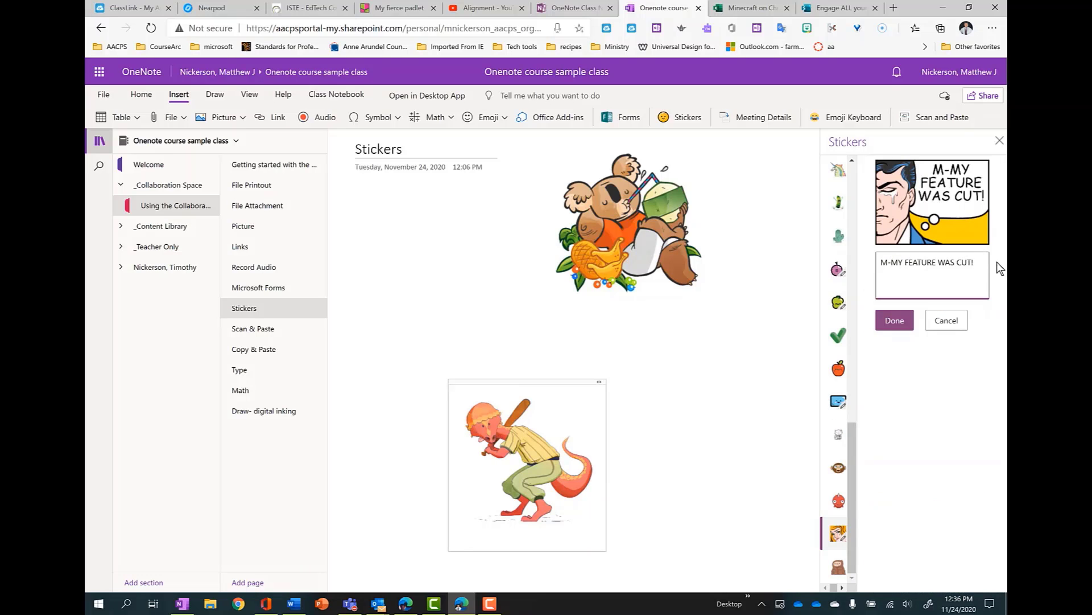
pyautogui.press('BackSpace')
pyautogui.press('BackSpace')
pyautogui.press('BackSpace')
pyautogui.press('BackSpace')
pyautogui.press('BackSpace')
pyautogui.press('BackSpace')
pyautogui.press('BackSpace')
pyautogui.press('BackSpace')
pyautogui.press('BackSpace')
pyautogui.press('BackSpace')
pyautogui.press('BackSpace')
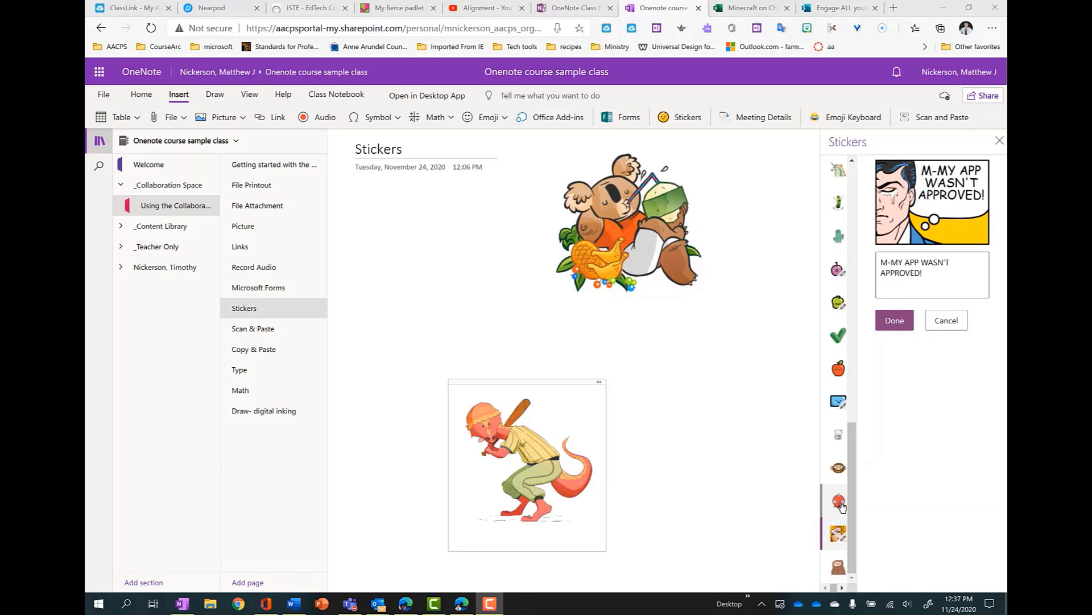
pyautogui.click(896, 321)
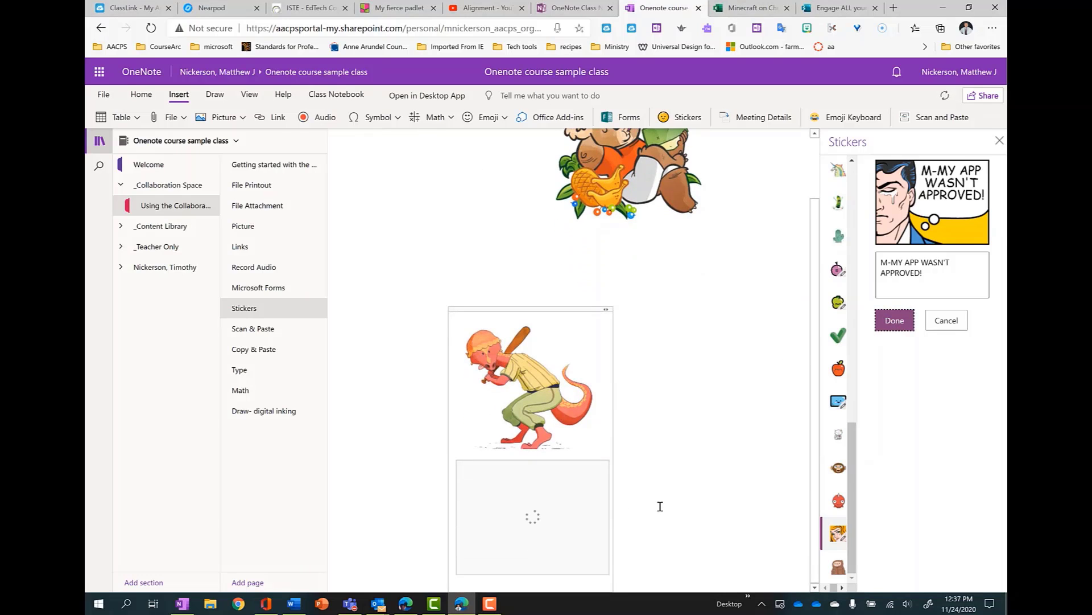
# Step: Enlarge the koala sticker freehand and fine-tune its size with the Grow and Shrink commands
pyautogui.click(637, 207)
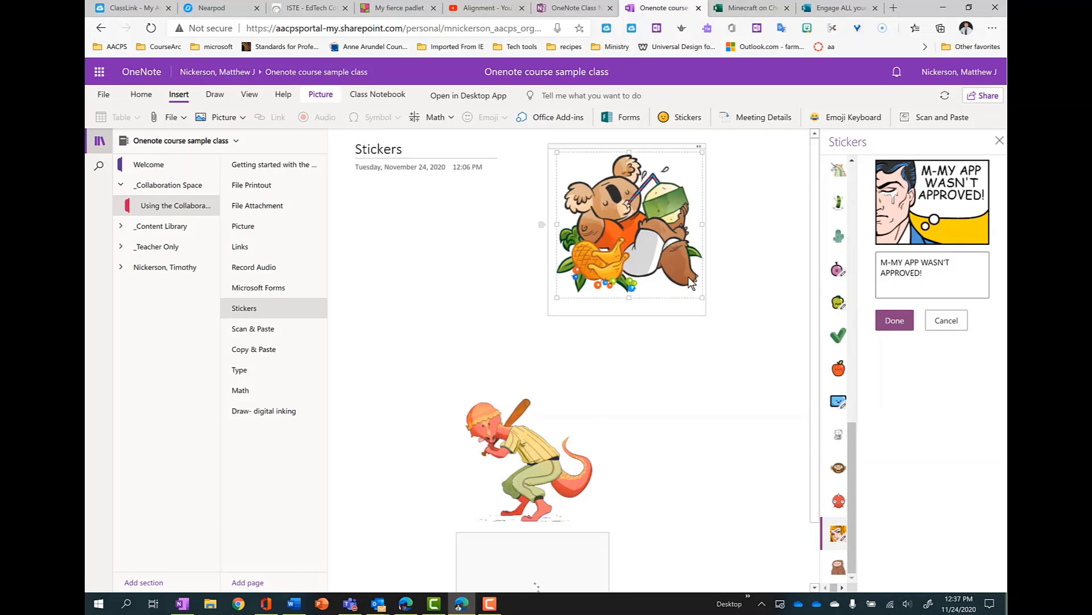
pyautogui.moveTo(704, 297); pyautogui.dragTo(744, 339)
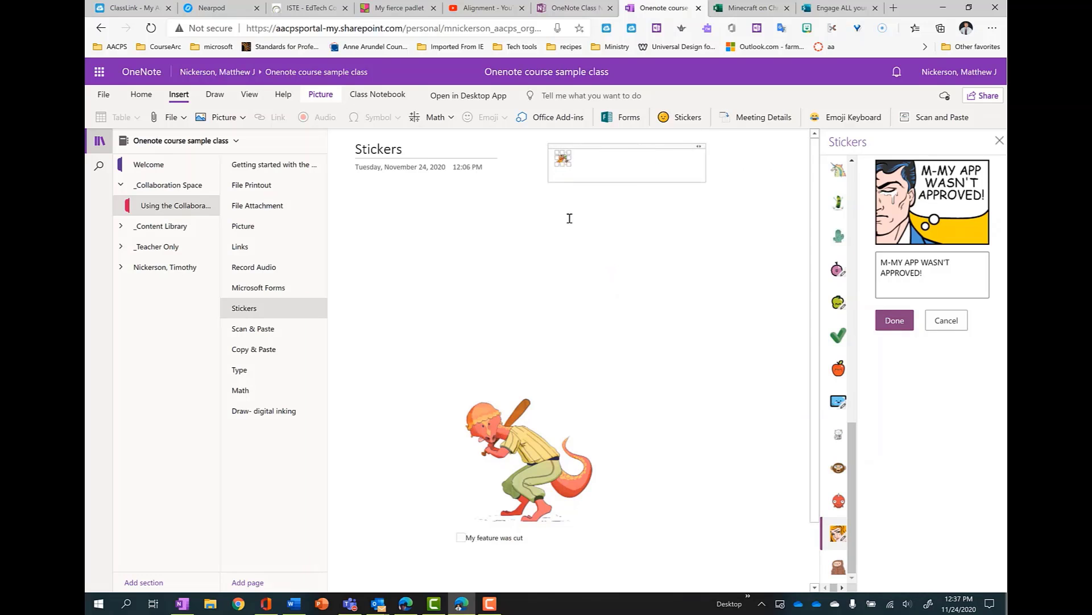
pyautogui.rightClick(650, 281)
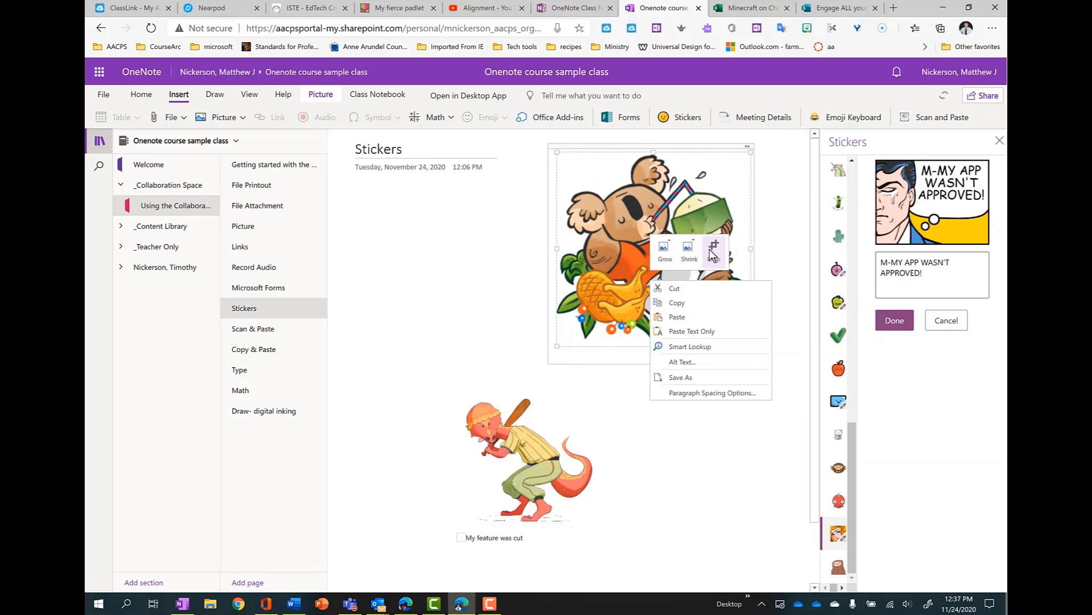
pyautogui.click(671, 250)
pyautogui.click(688, 249)
pyautogui.click(689, 249)
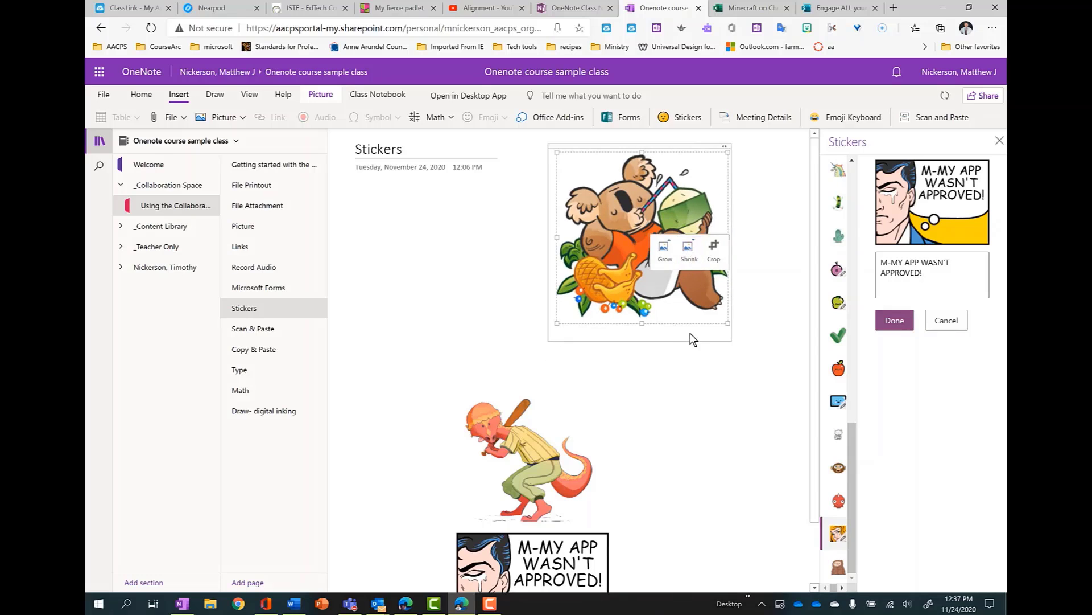
pyautogui.rightClick(657, 287)
pyautogui.click(508, 341)
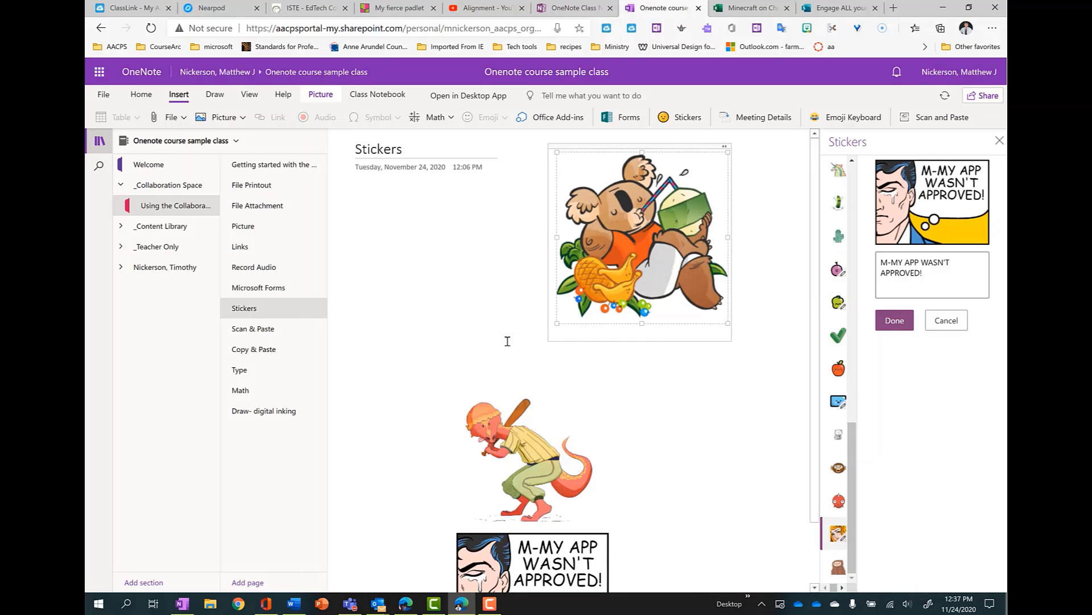
# Step: Go to the Scan & Paste page, place the cursor in its body, and close the Stickers add-in
pyautogui.scroll(-1, 517, 351)
pyautogui.scroll(-1, 516, 350)
pyautogui.click(247, 330)
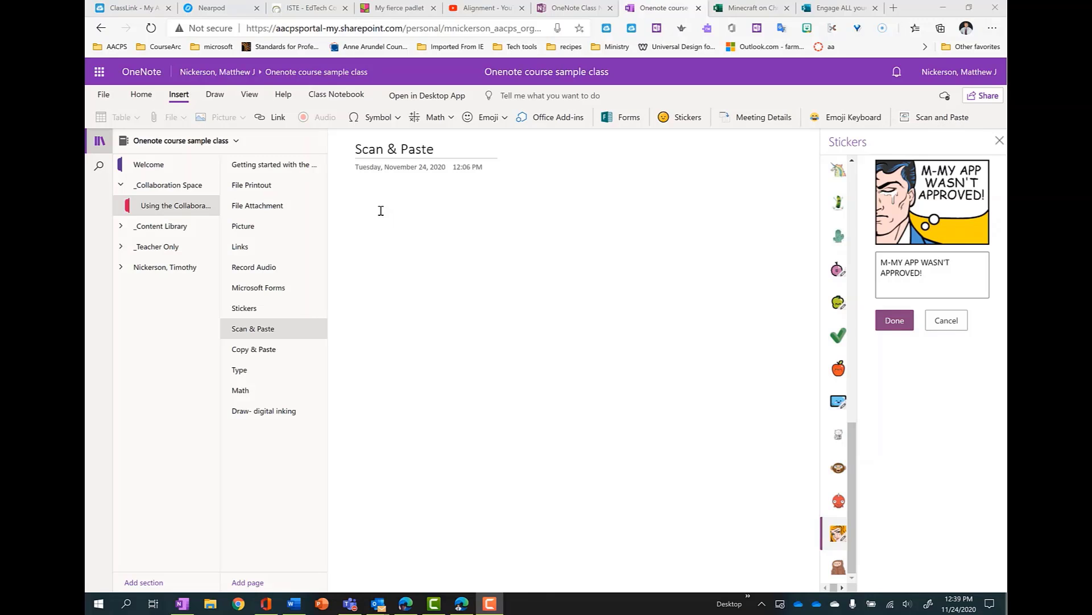
pyautogui.click(377, 211)
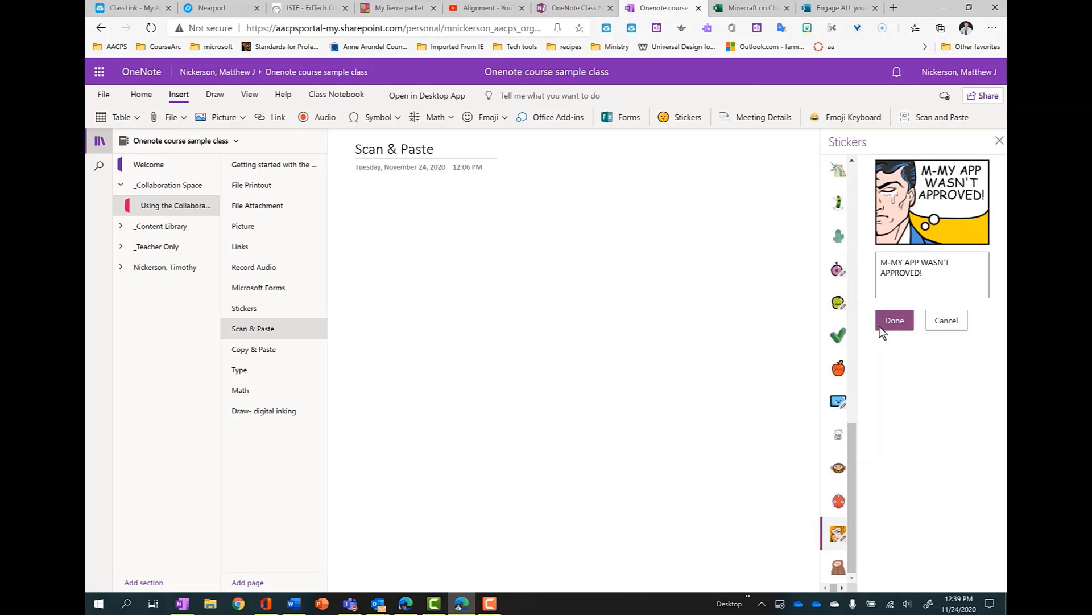
pyautogui.click(894, 320)
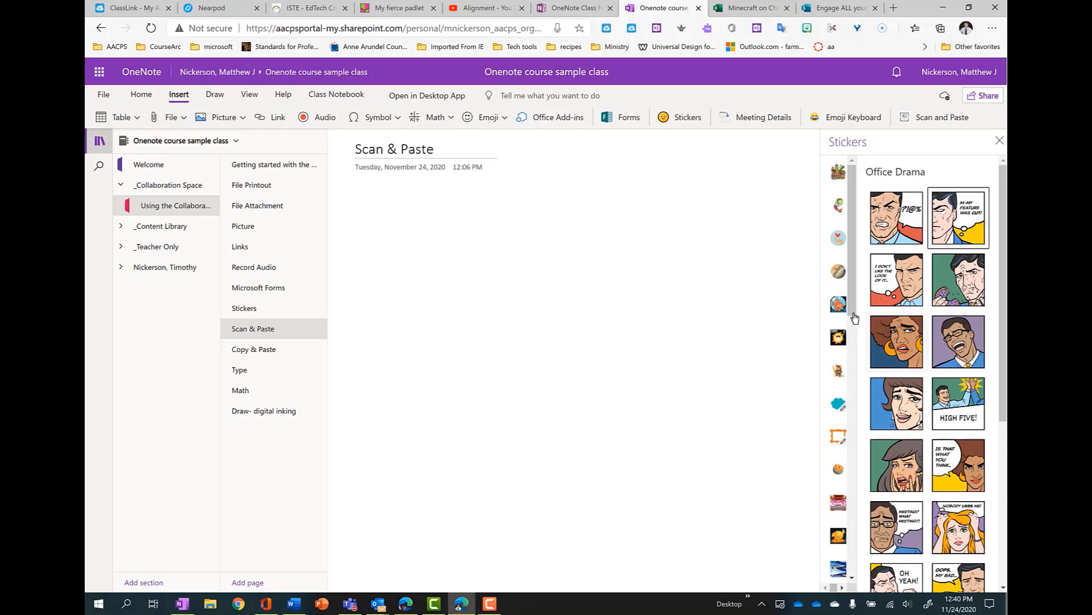
pyautogui.click(1000, 141)
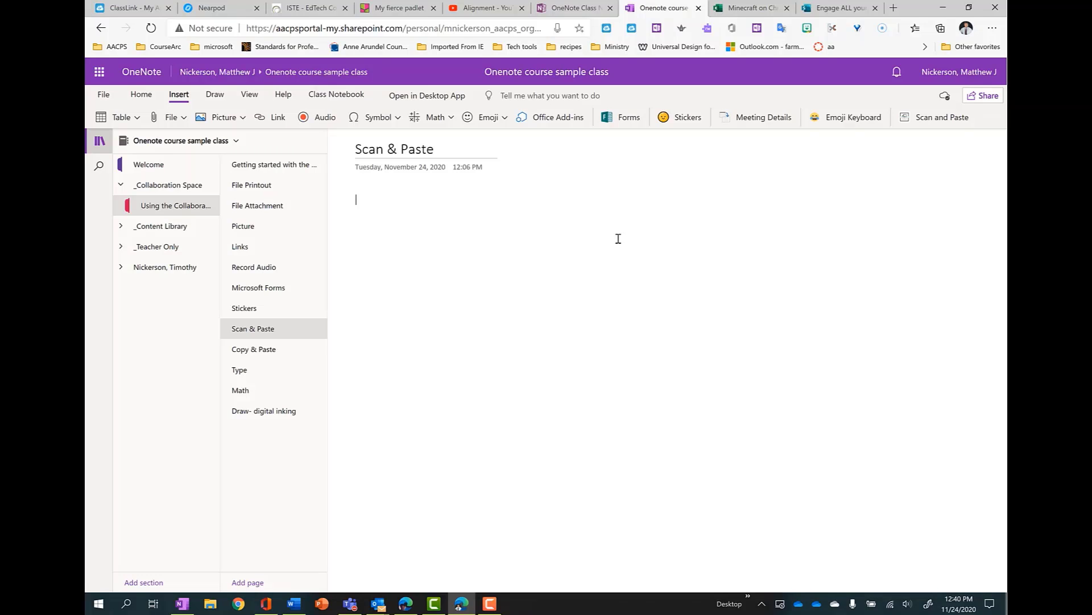
# Step: Start the Scan and Paste add-in and open the second scan in its list, dated 11/24/2020 12:42:58
pyautogui.click(936, 118)
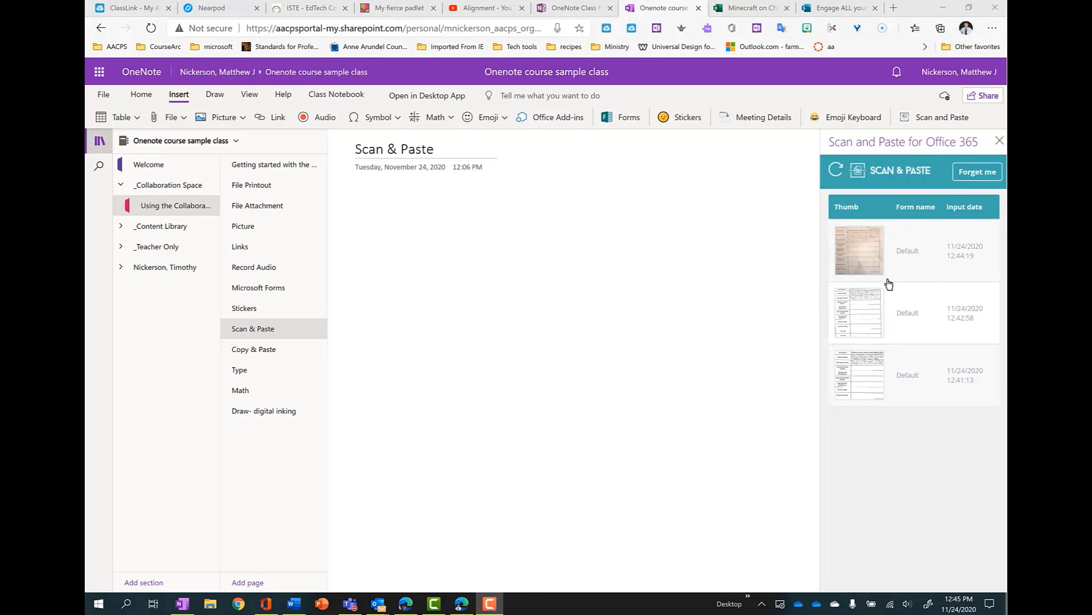
pyautogui.click(867, 315)
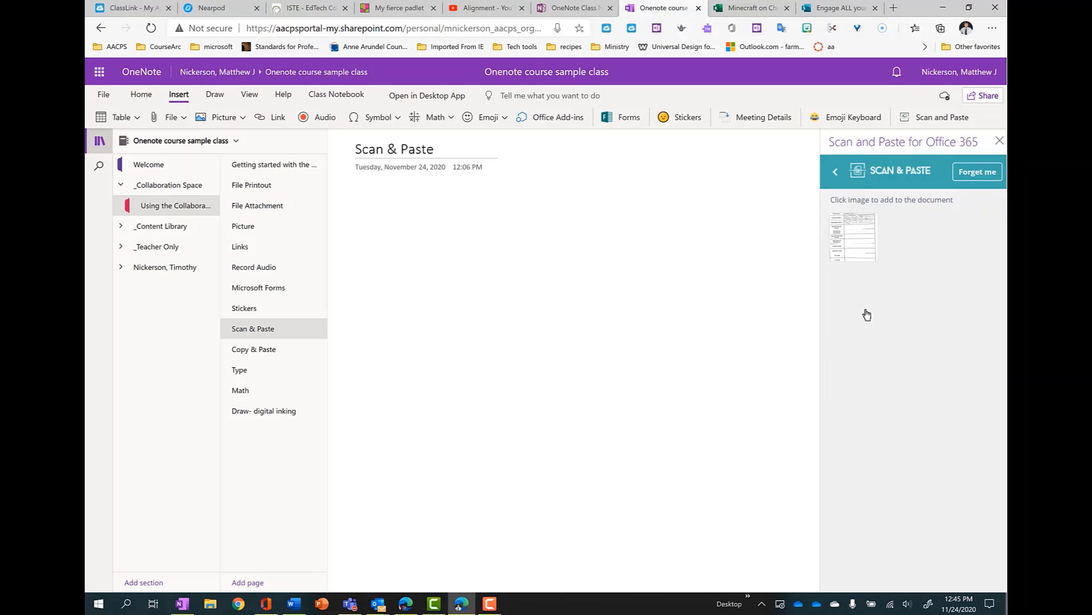
# Step: Insert the available worksheet scans, including the 12:44:19 one, into the Scan & Paste page and return to the scan list
pyautogui.click(856, 240)
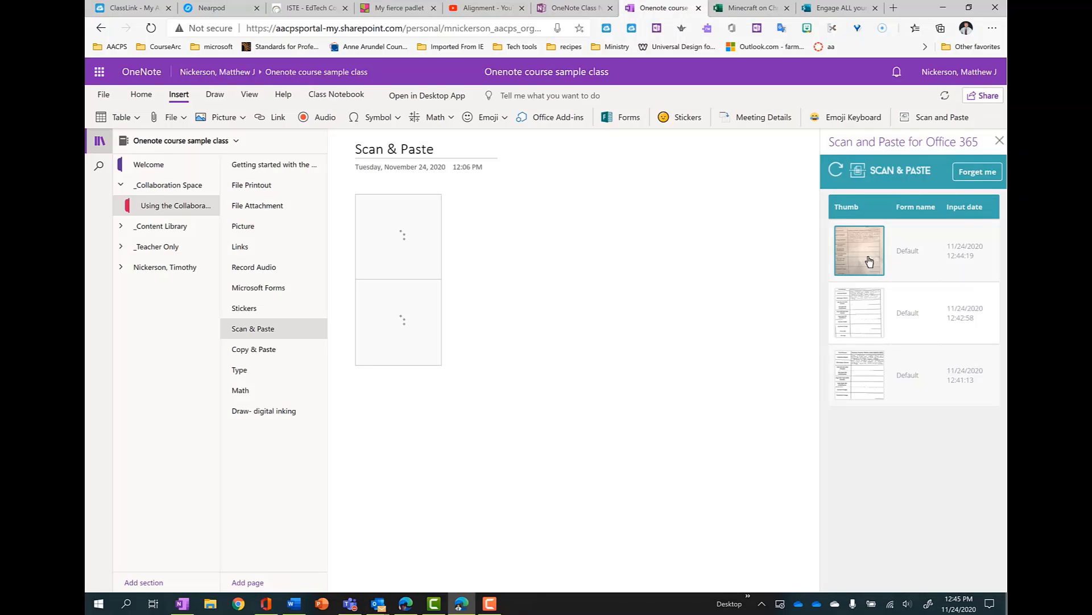
pyautogui.click(869, 261)
pyautogui.click(861, 246)
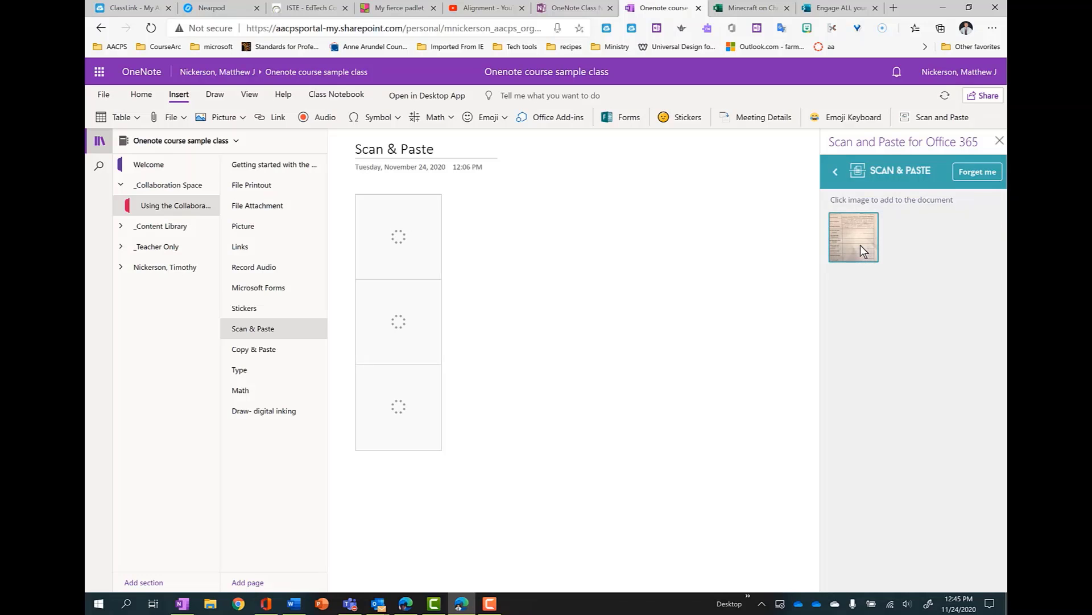
pyautogui.click(837, 174)
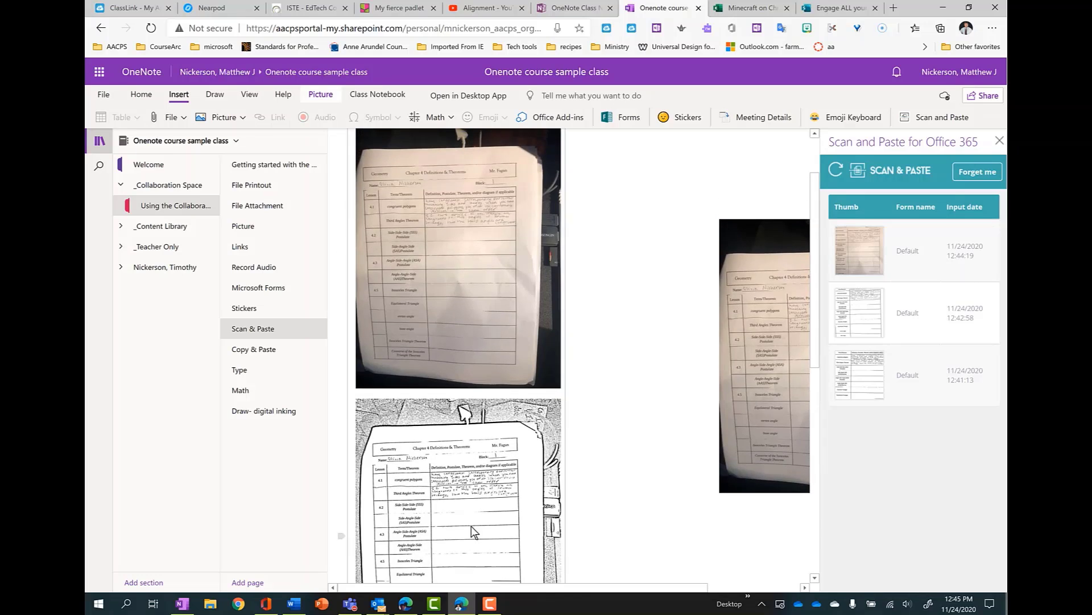
# Step: Look over the inserted worksheet scans and delete them from the Scan & Paste page
pyautogui.scroll(-5, 472, 525)
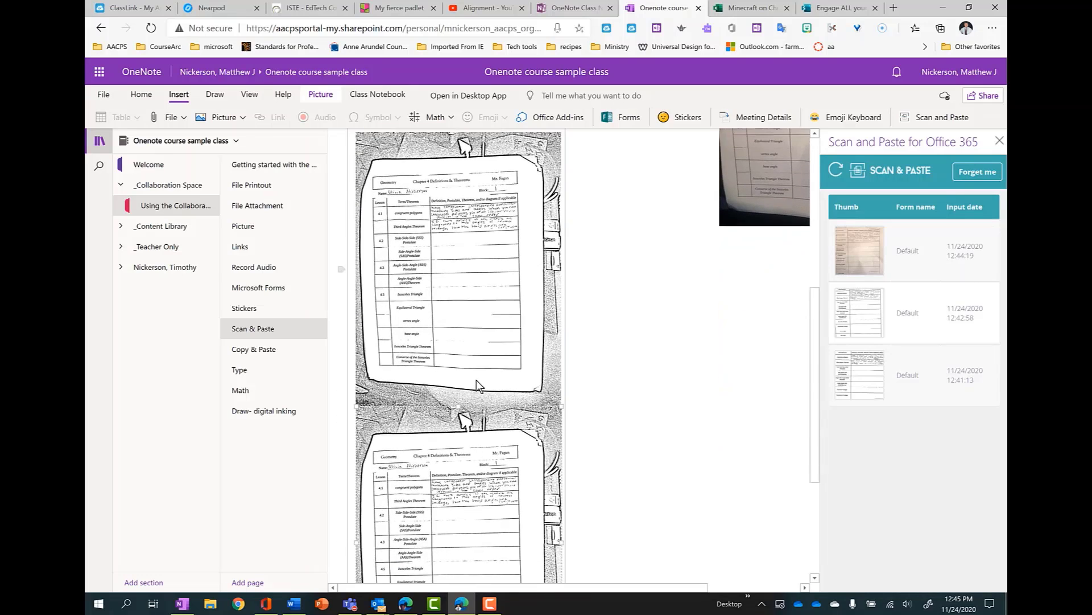
pyautogui.scroll(6, 478, 386)
pyautogui.click(479, 189)
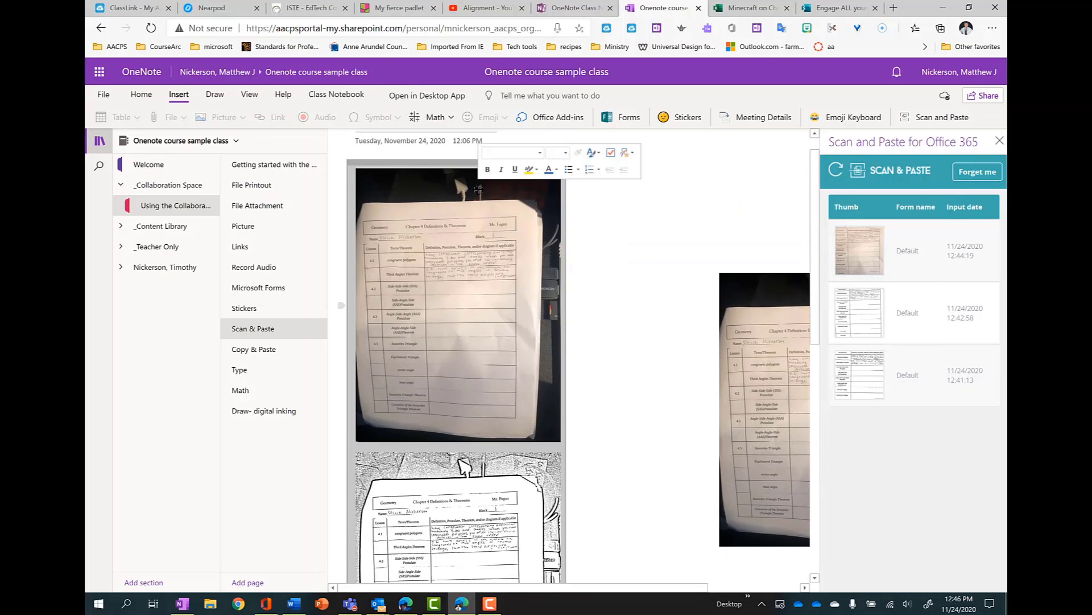
pyautogui.press('Delete')
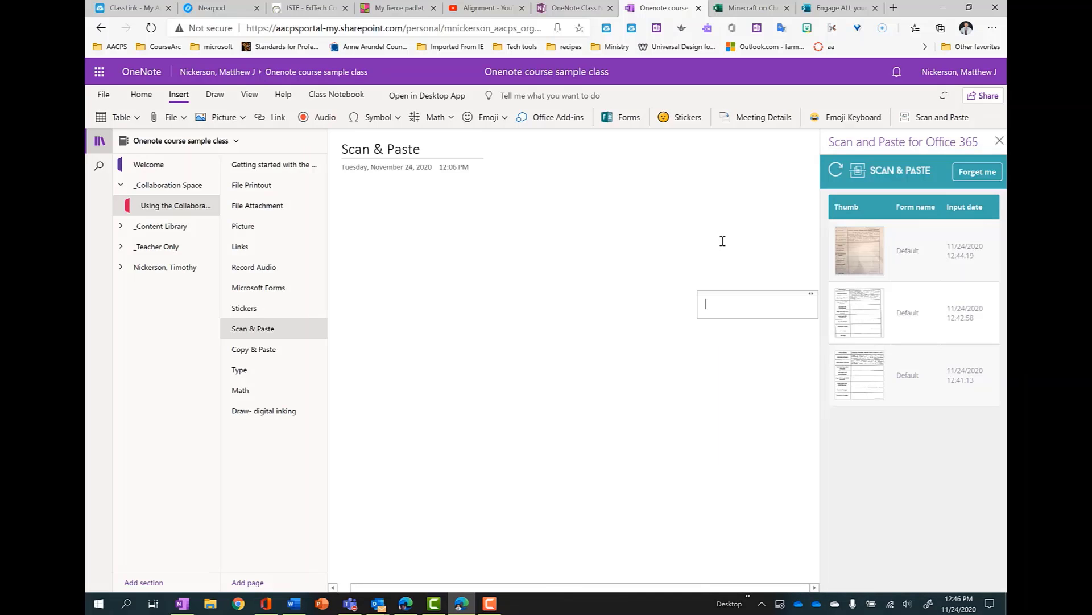
# Step: Insert the colour worksheet photo scanned at 12:44:19 into the page and close the Scan and Paste add-in
pyautogui.click(866, 249)
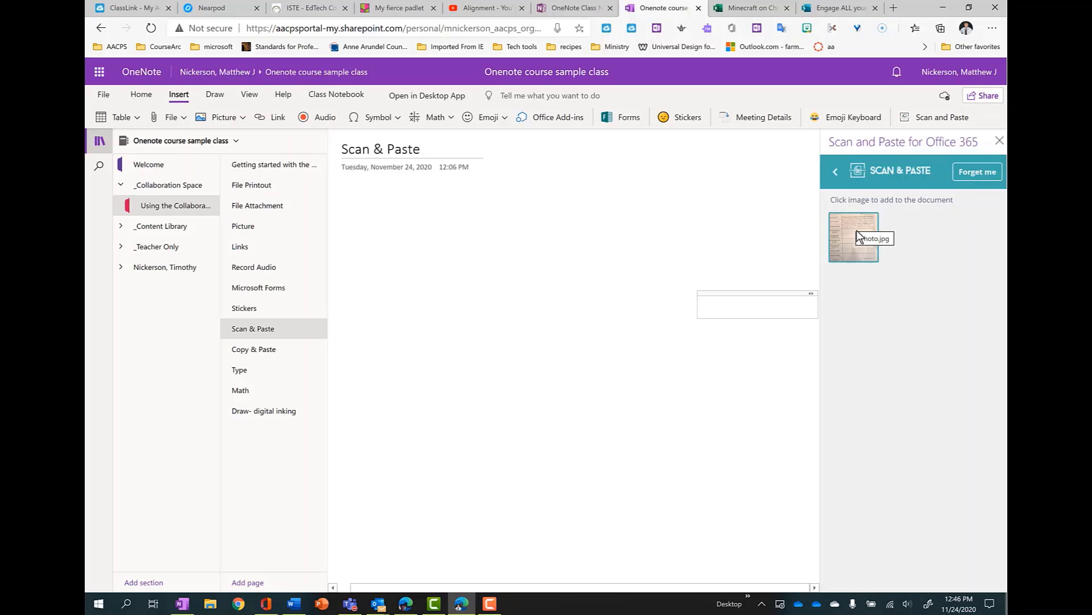
pyautogui.click(859, 235)
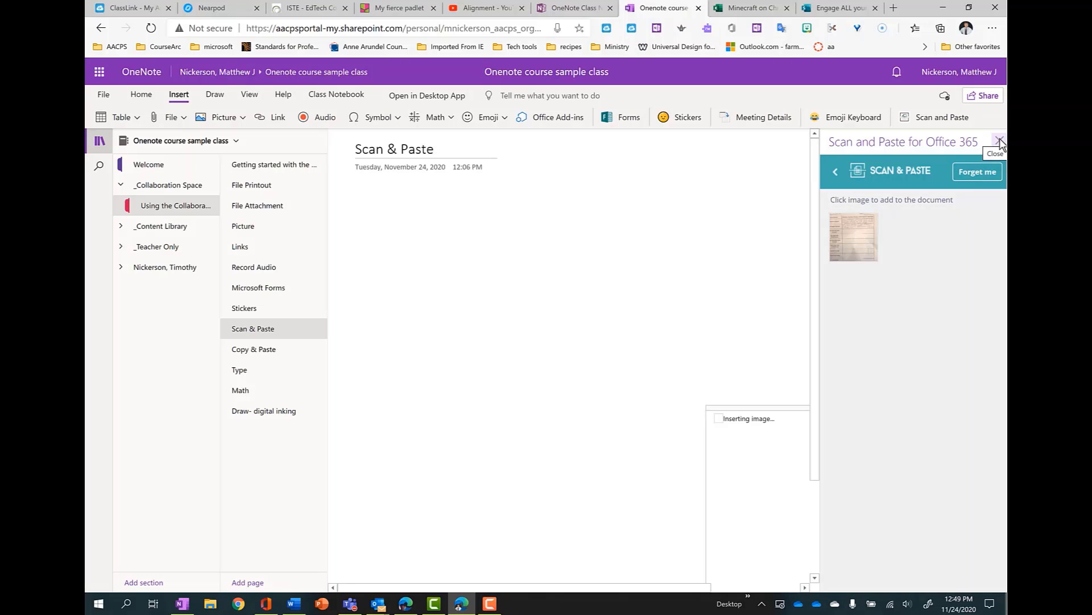
pyautogui.click(1000, 144)
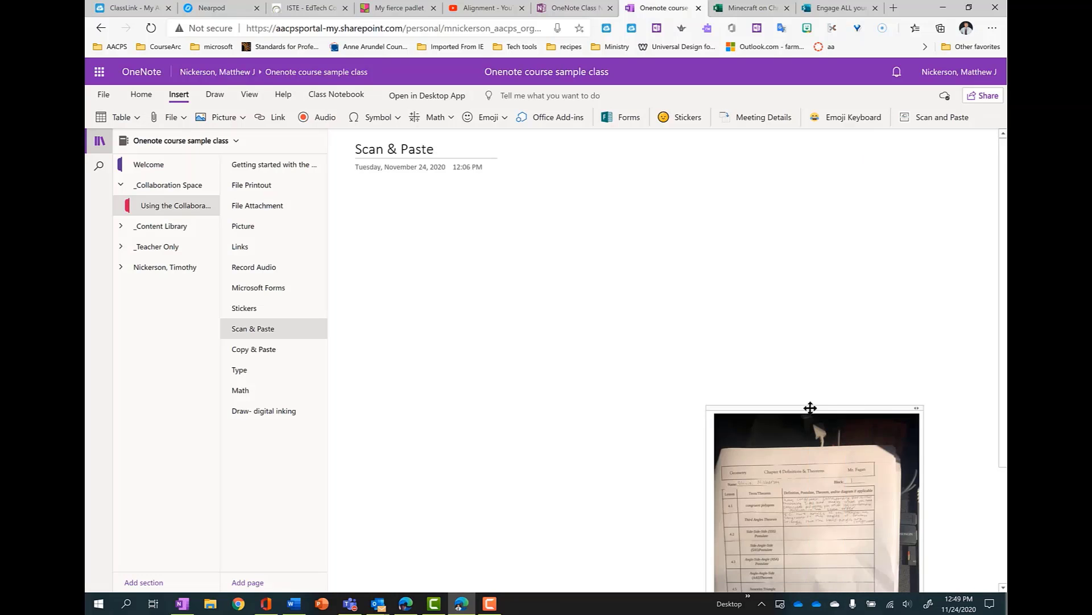
# Step: Move the worksheet photo closer to the page title and enlarge it until the handwriting is readable
pyautogui.moveTo(810, 409); pyautogui.dragTo(549, 249)
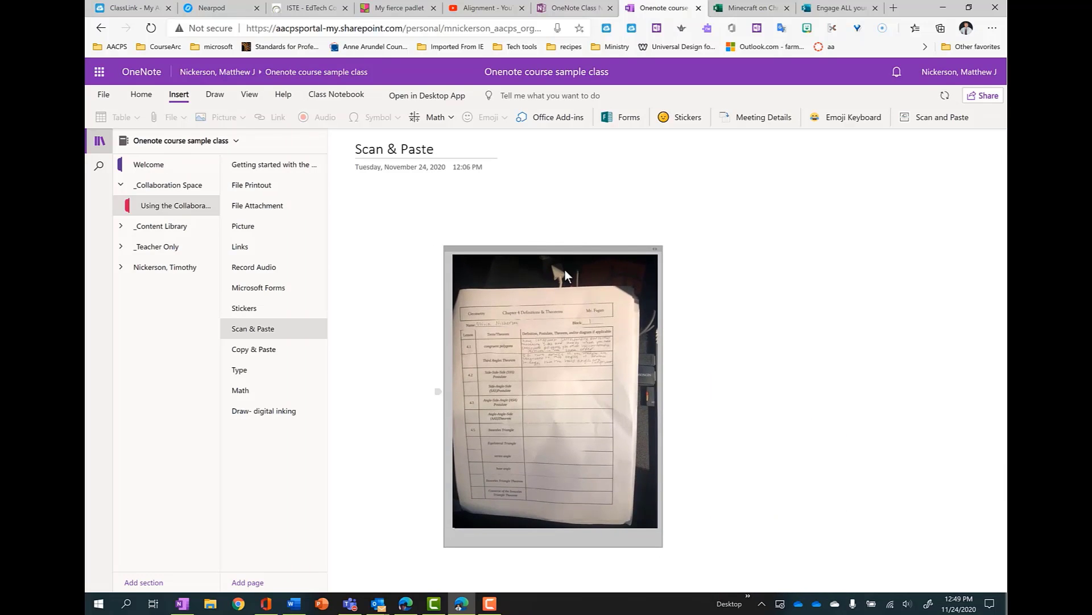
pyautogui.click(565, 269)
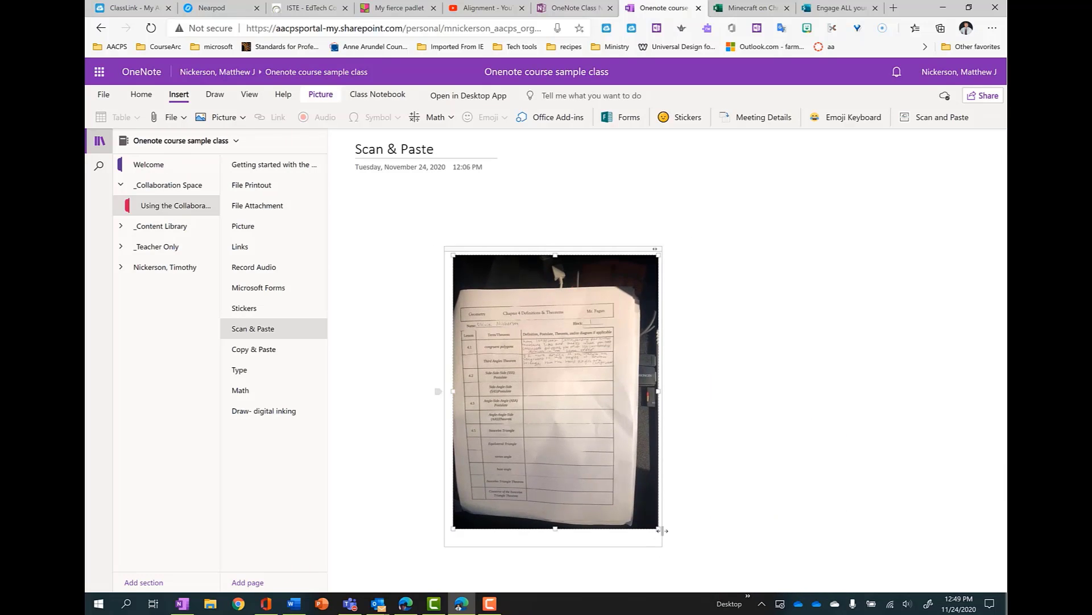
pyautogui.moveTo(659, 533); pyautogui.dragTo(761, 576)
pyautogui.moveTo(452, 256); pyautogui.dragTo(379, 177)
pyautogui.scroll(-1, 652, 336)
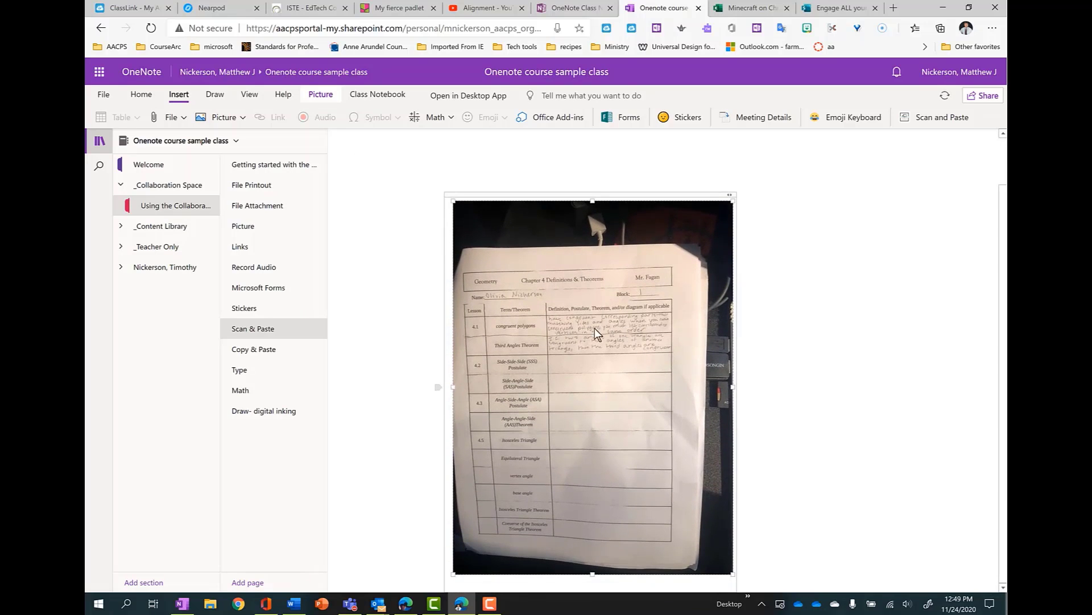
pyautogui.moveTo(733, 198); pyautogui.dragTo(837, 194)
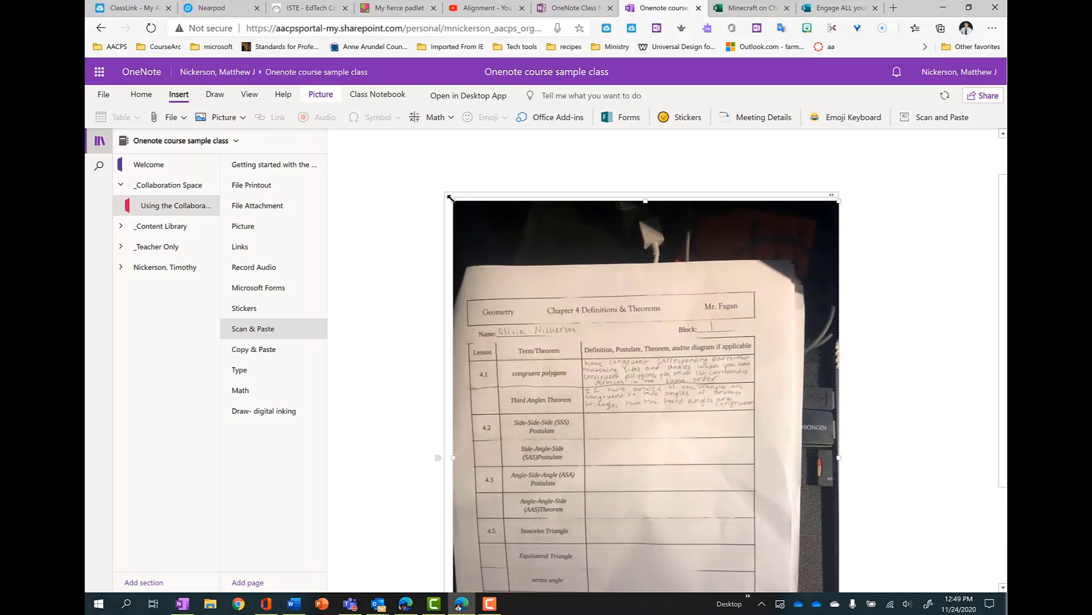
pyautogui.moveTo(450, 197); pyautogui.dragTo(397, 180)
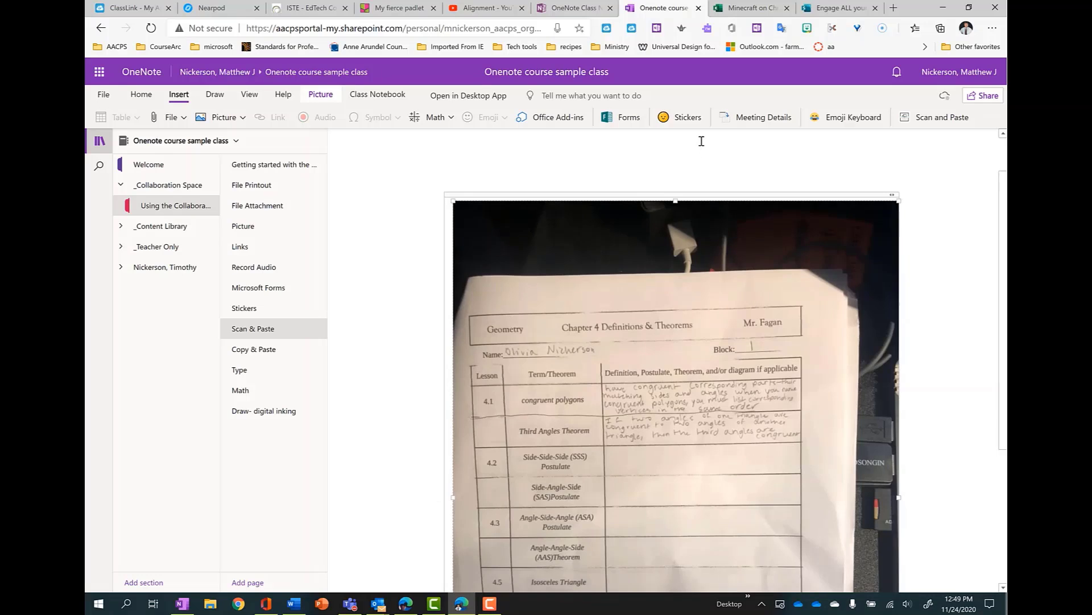
# Step: Place the enlarged worksheet photo directly beneath the page's date line and look over the whole worksheet
pyautogui.scroll(-4, 655, 220)
pyautogui.scroll(5, 718, 272)
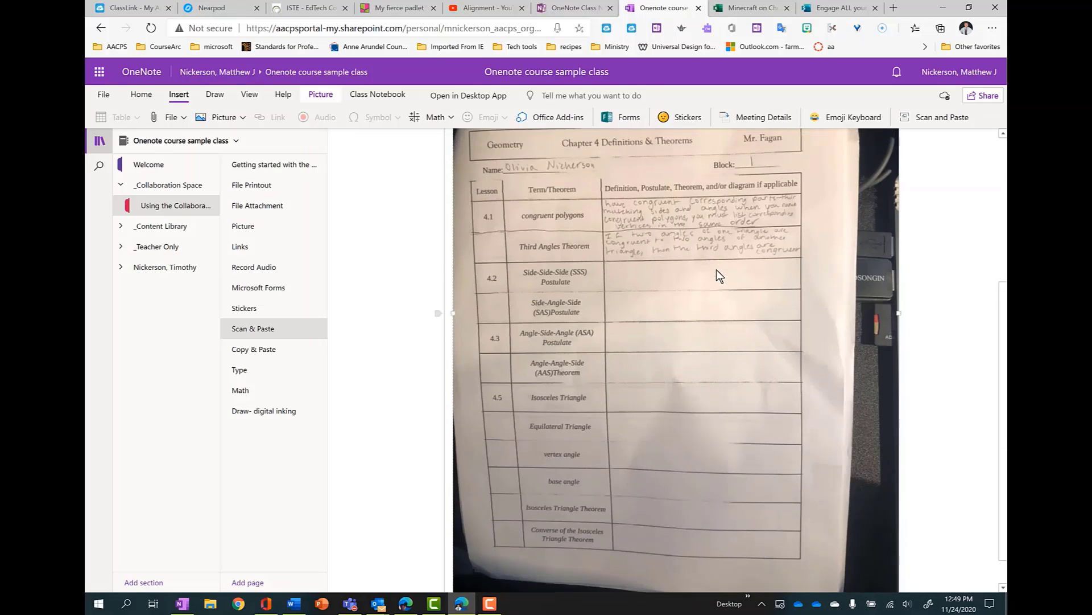
pyautogui.moveTo(650, 249); pyautogui.dragTo(550, 191)
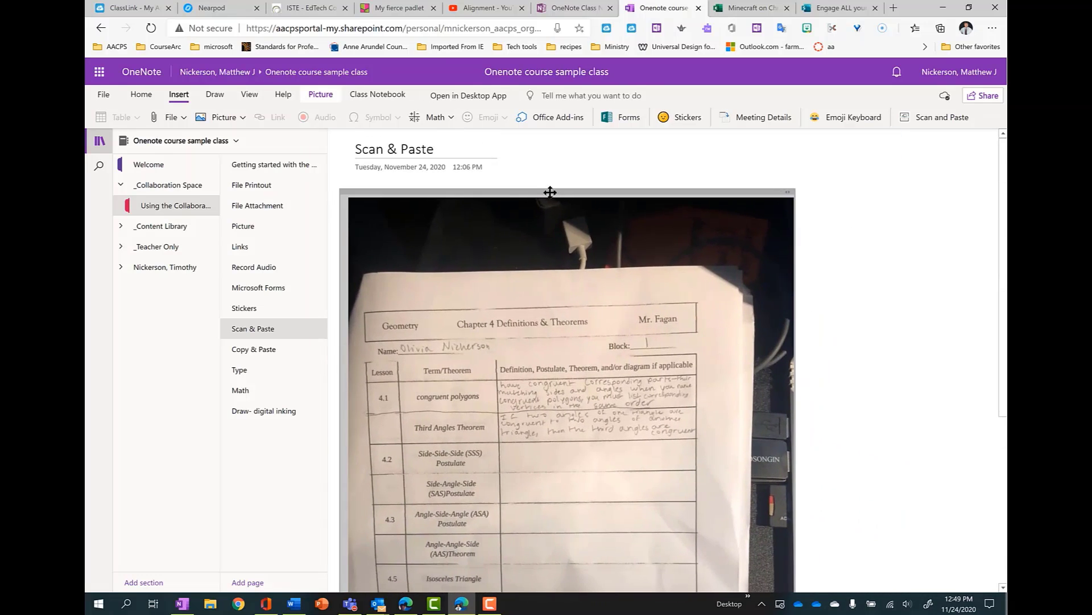
pyautogui.scroll(-4, 531, 368)
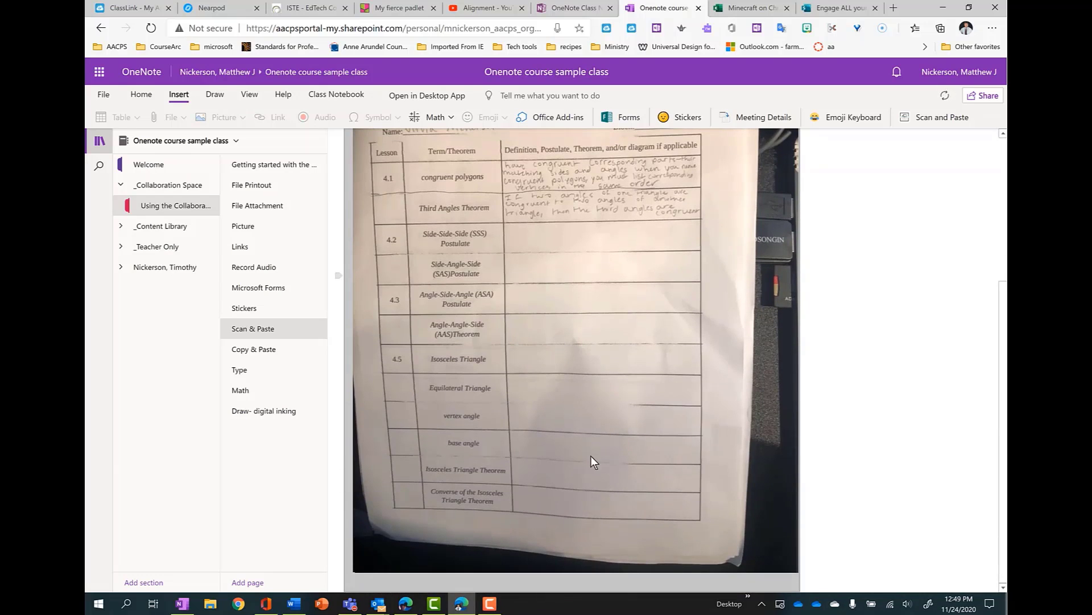
pyautogui.scroll(3, 588, 503)
pyautogui.scroll(-3, 609, 456)
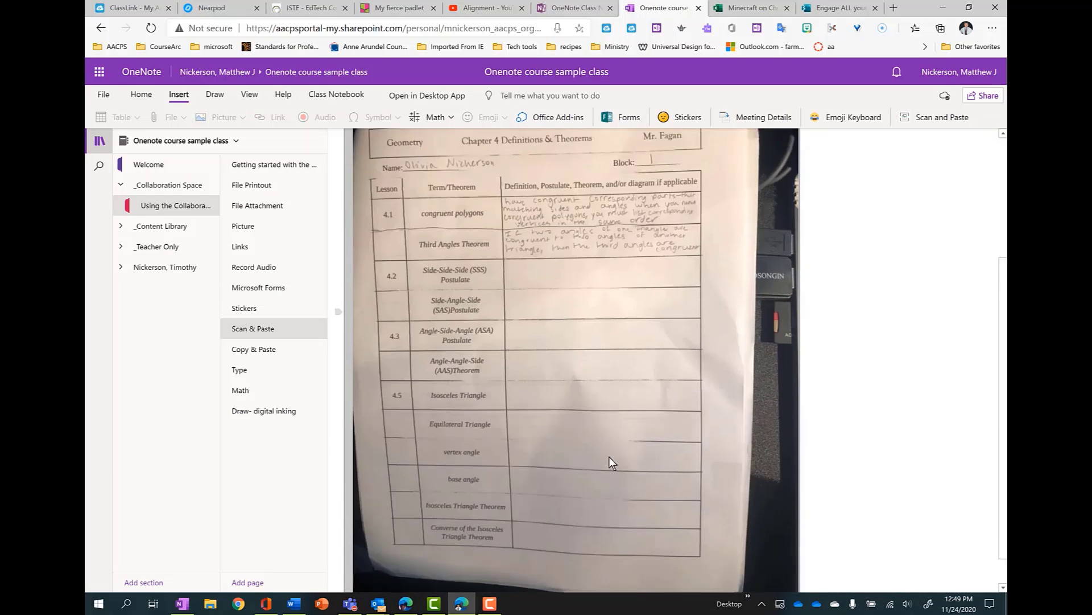
pyautogui.scroll(1, 610, 456)
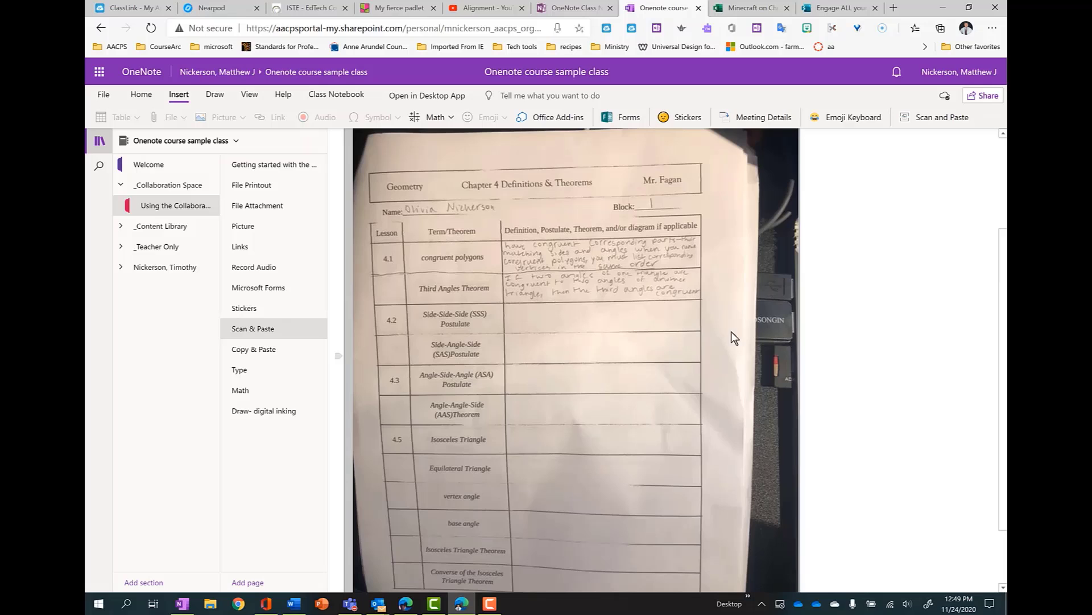
pyautogui.rightClick(640, 206)
pyautogui.scroll(-1, 671, 245)
pyautogui.rightClick(711, 285)
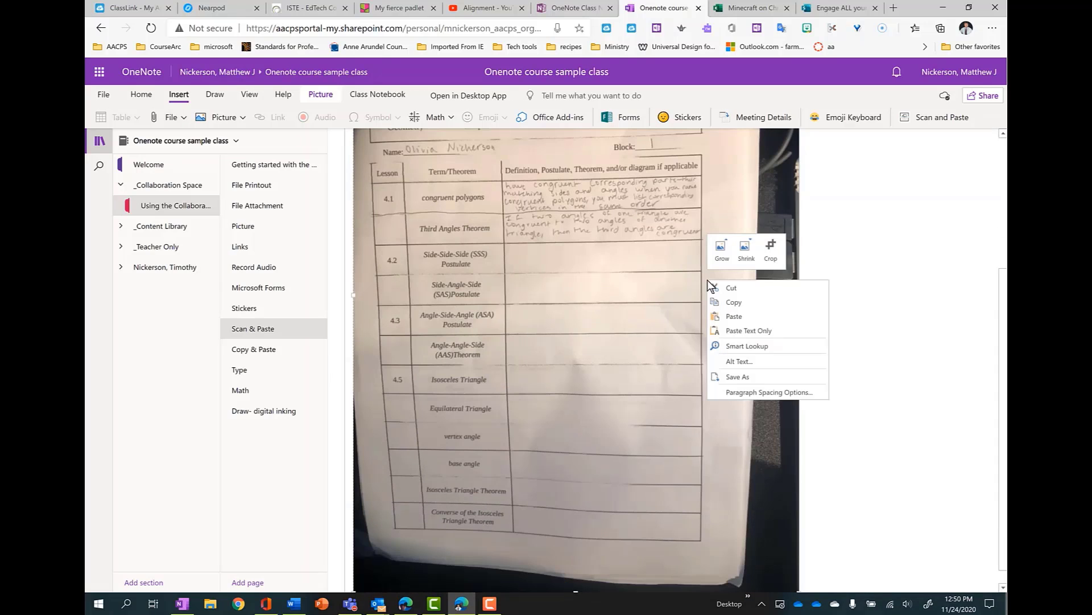
pyautogui.click(740, 330)
pyautogui.click(825, 328)
pyautogui.scroll(-3, 595, 393)
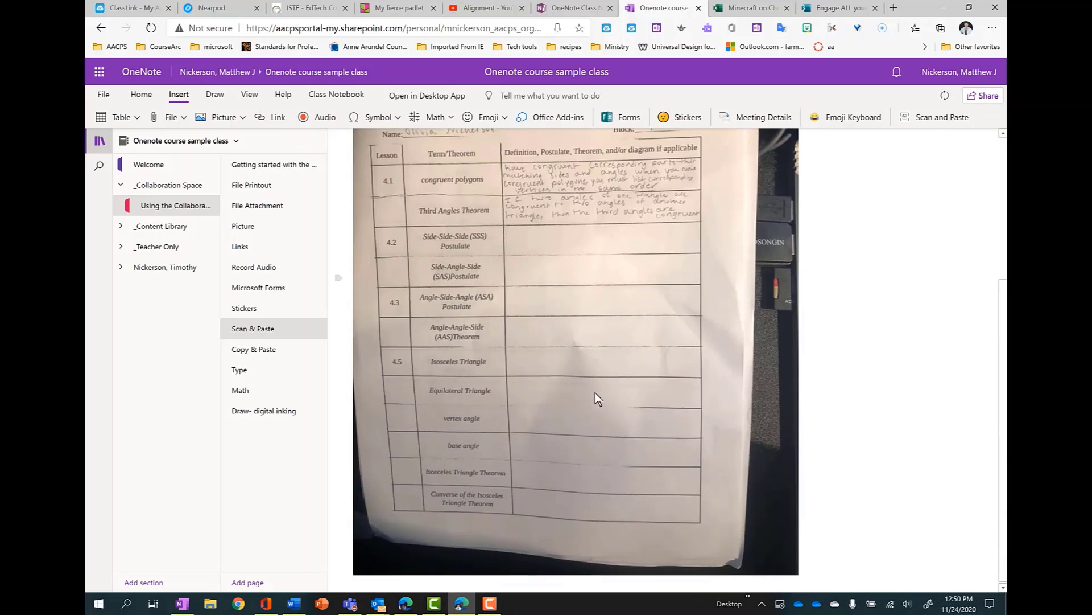
# Step: Add the text "TYPE DEFINITIONS" over the worksheet's blank Side-Side-Side (SSS) Postulate cell and adjust the text box to fit the row
pyautogui.click(531, 235)
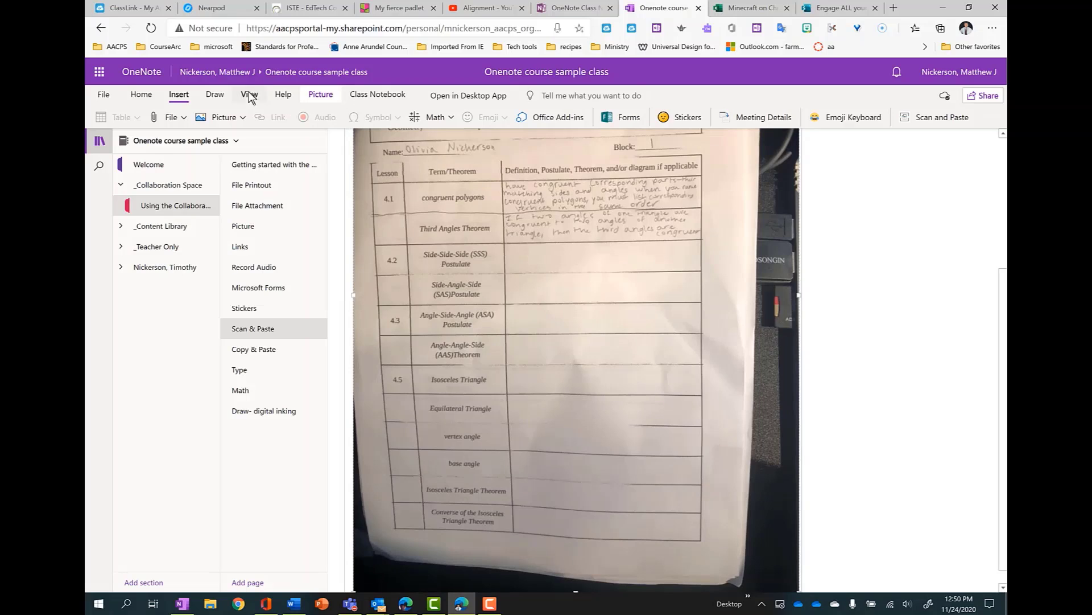
pyautogui.click(586, 253)
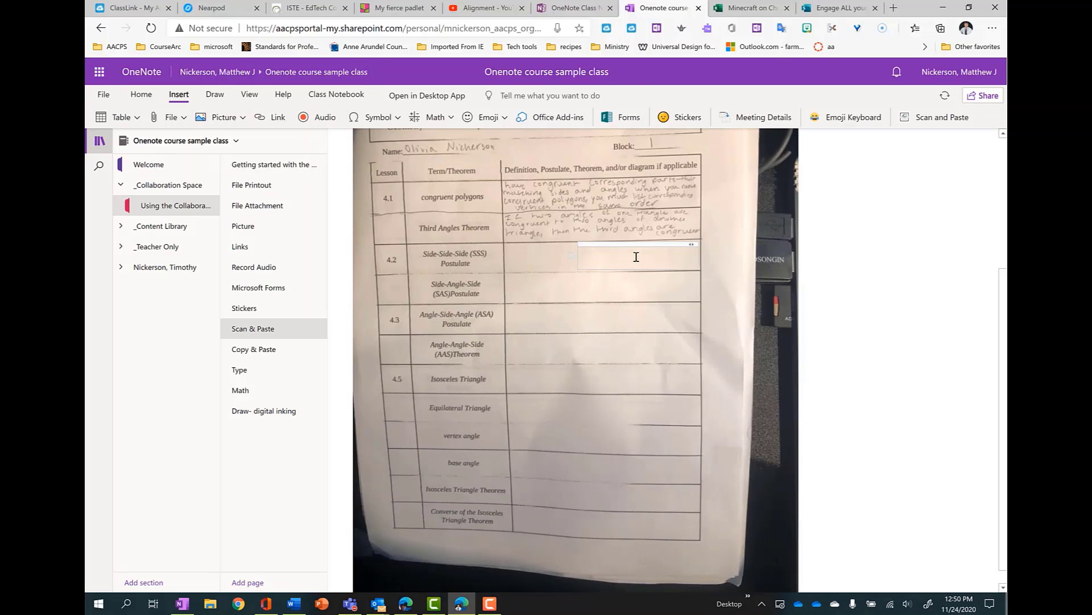
pyautogui.write('TYPE DEFINITIONS')
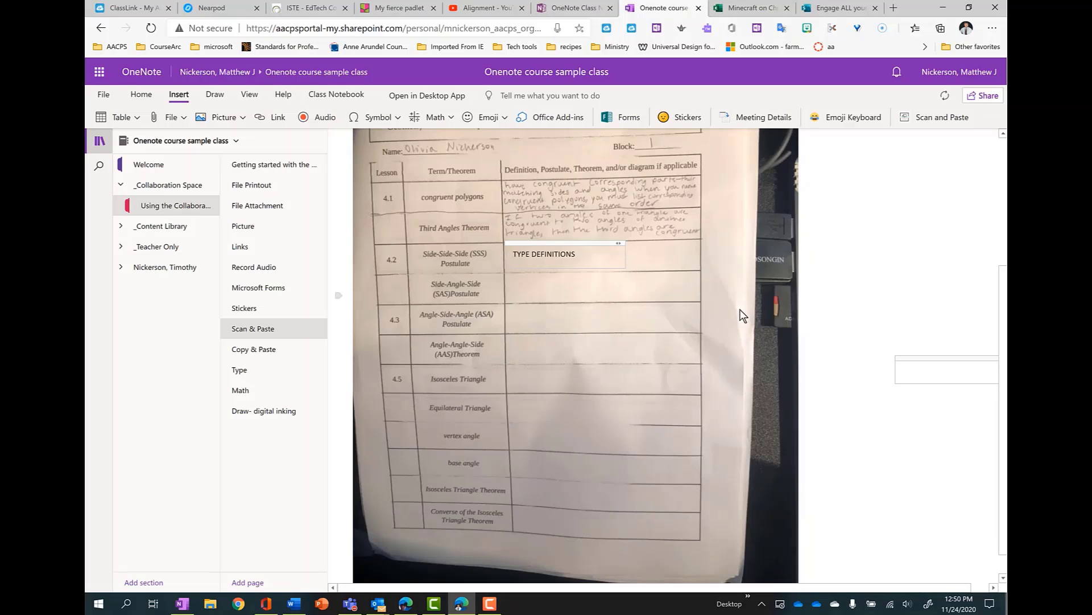
pyautogui.click(145, 96)
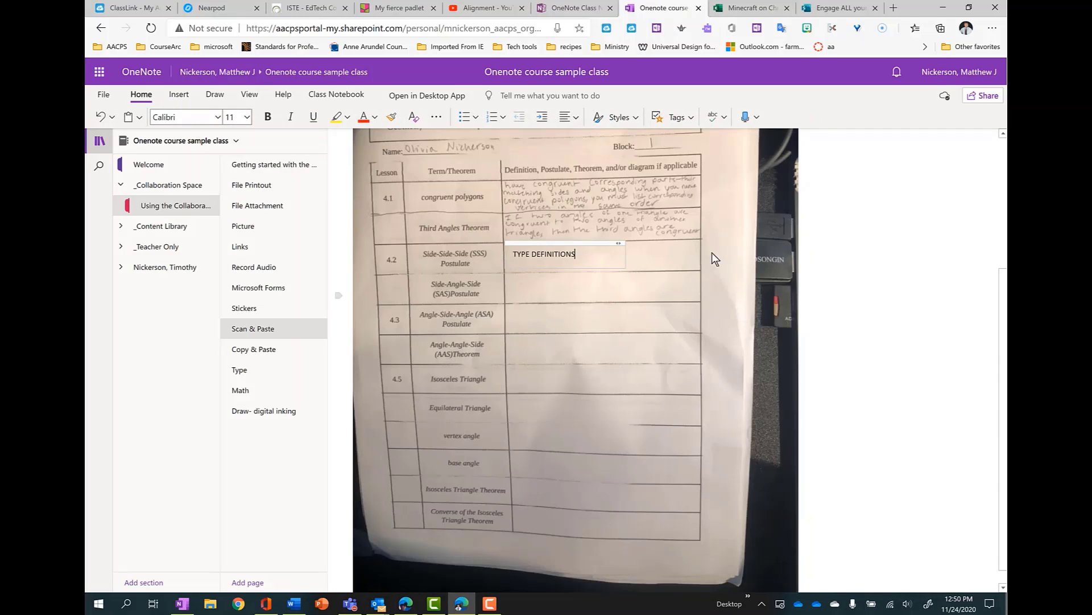
pyautogui.click(766, 409)
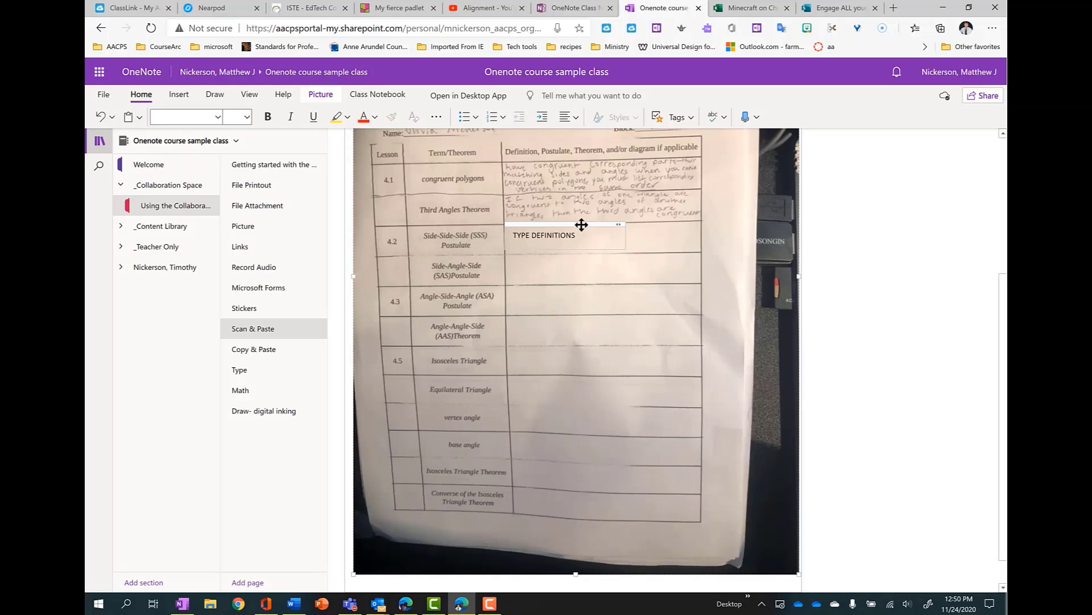
pyautogui.moveTo(581, 225)
pyautogui.mouseDown()
pyautogui.moveTo(664, 232)
pyautogui.moveTo(599, 239)
pyautogui.moveTo(584, 229)
pyautogui.mouseUp()
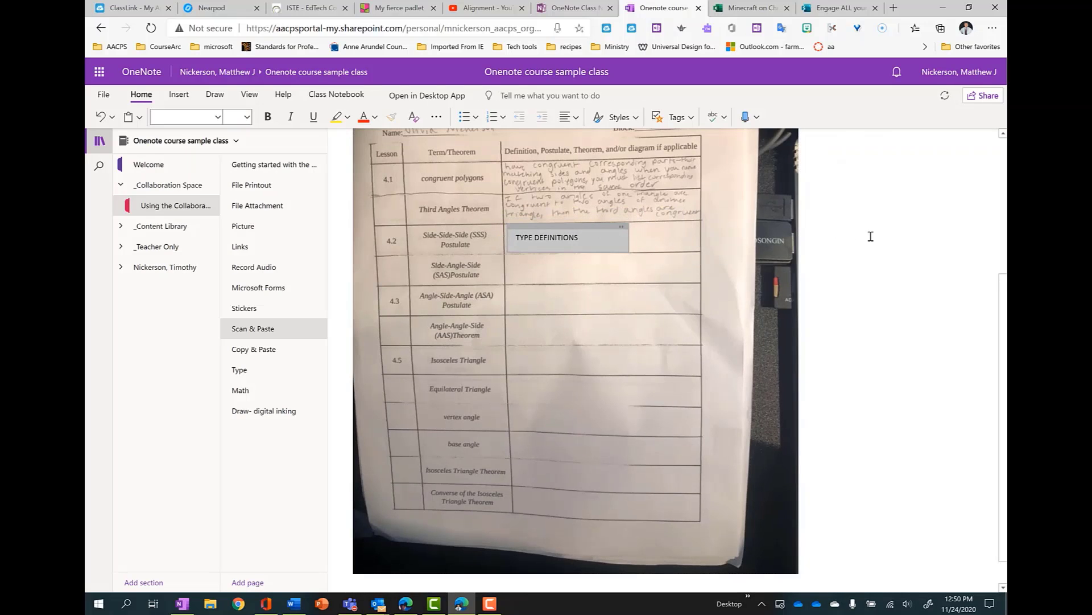
# Step: Capture a rectangular snip of the notebook's page list and paste it onto the Copy & Paste page
pyautogui.click(260, 351)
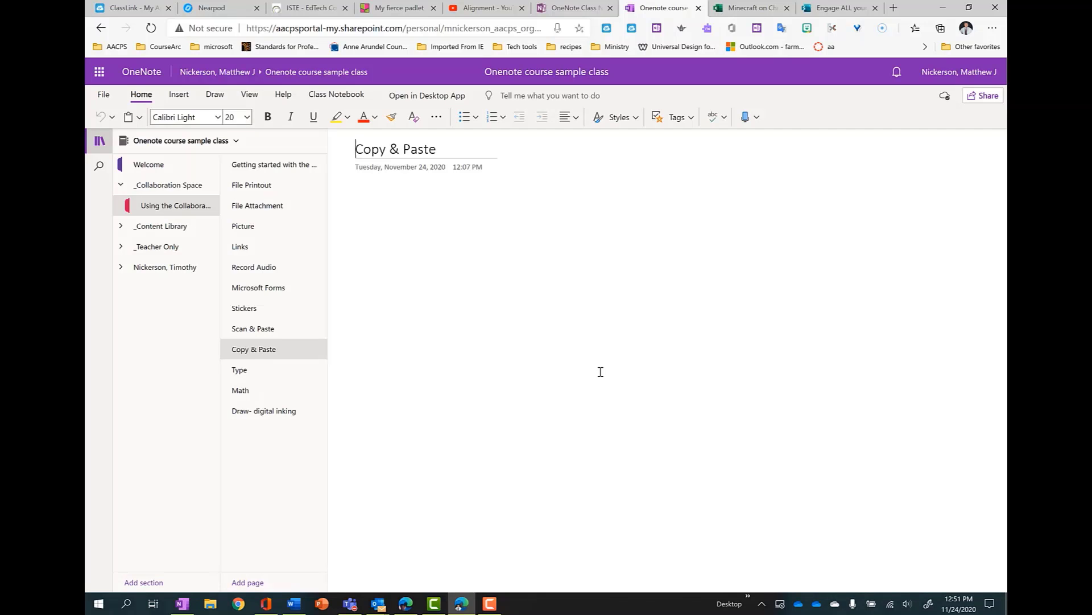
pyautogui.press('super+shift+s')
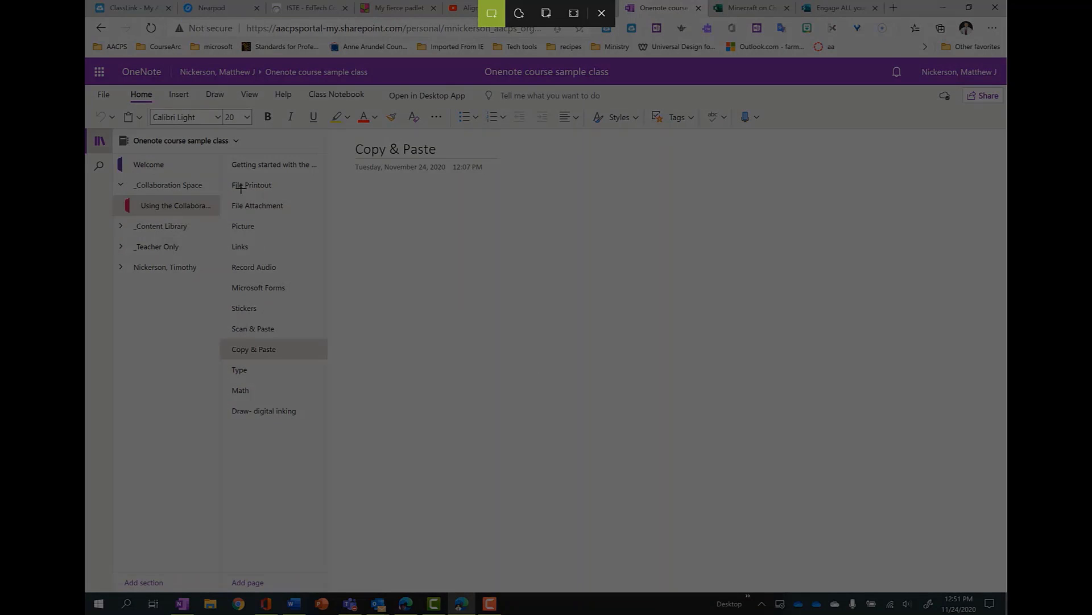
pyautogui.moveTo(217, 148); pyautogui.dragTo(337, 421)
pyautogui.press('Return')
pyautogui.hotkey('ctrl', 'v')
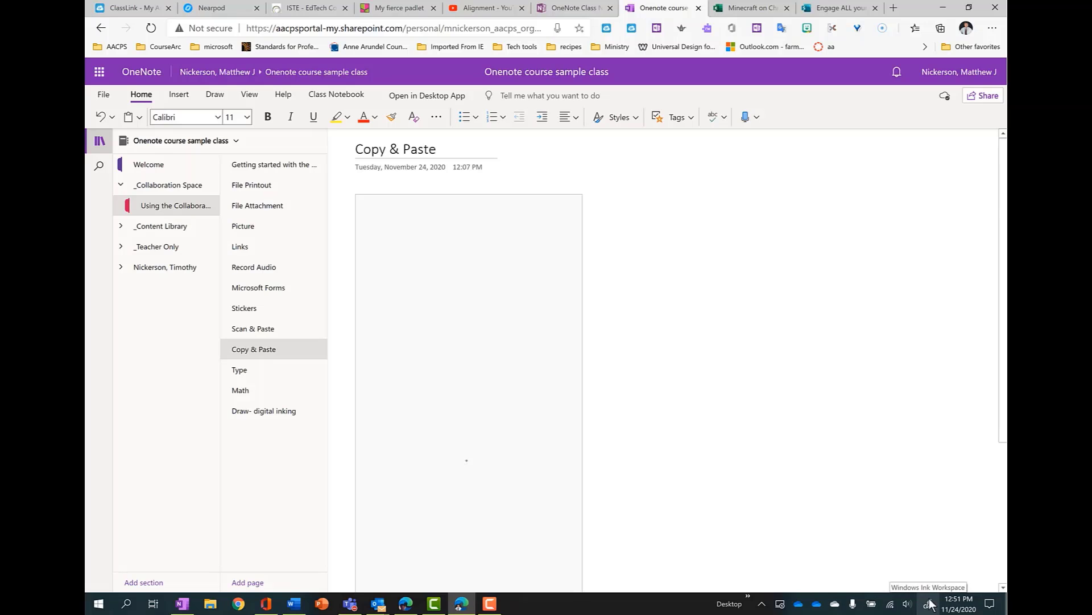
# Step: Check the taskbar's Windows Ink Workspace option and take a fullscreen snip from that workspace
pyautogui.rightClick(659, 604)
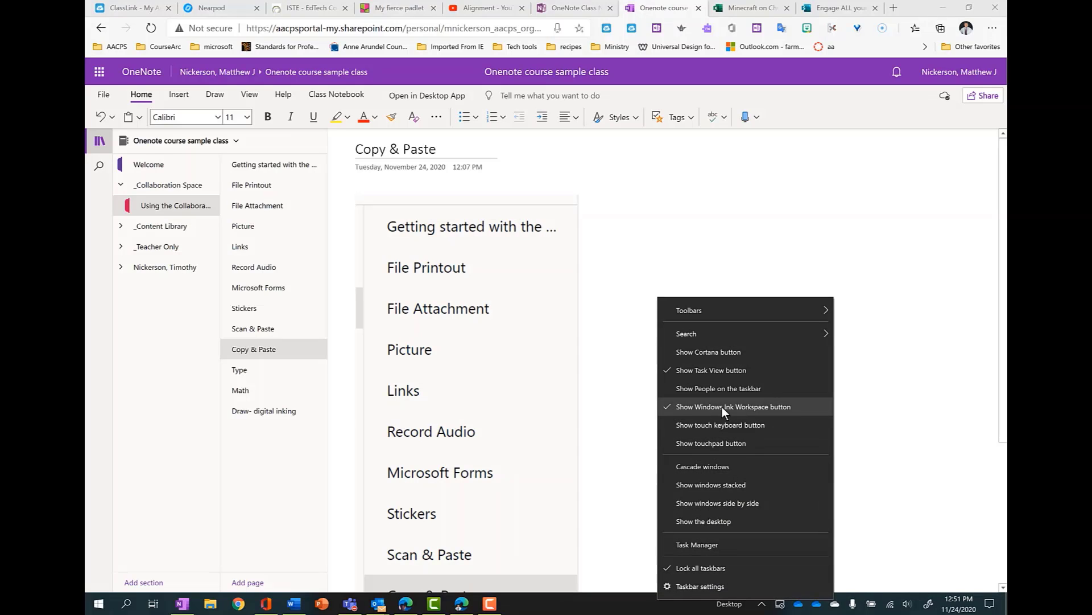
pyautogui.click(928, 603)
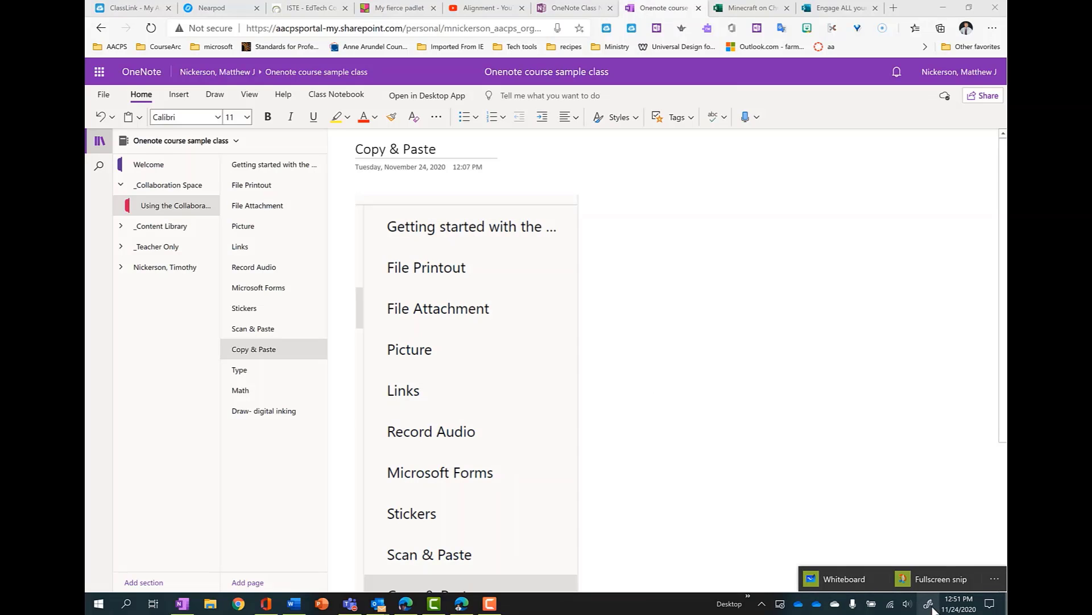
pyautogui.click(929, 579)
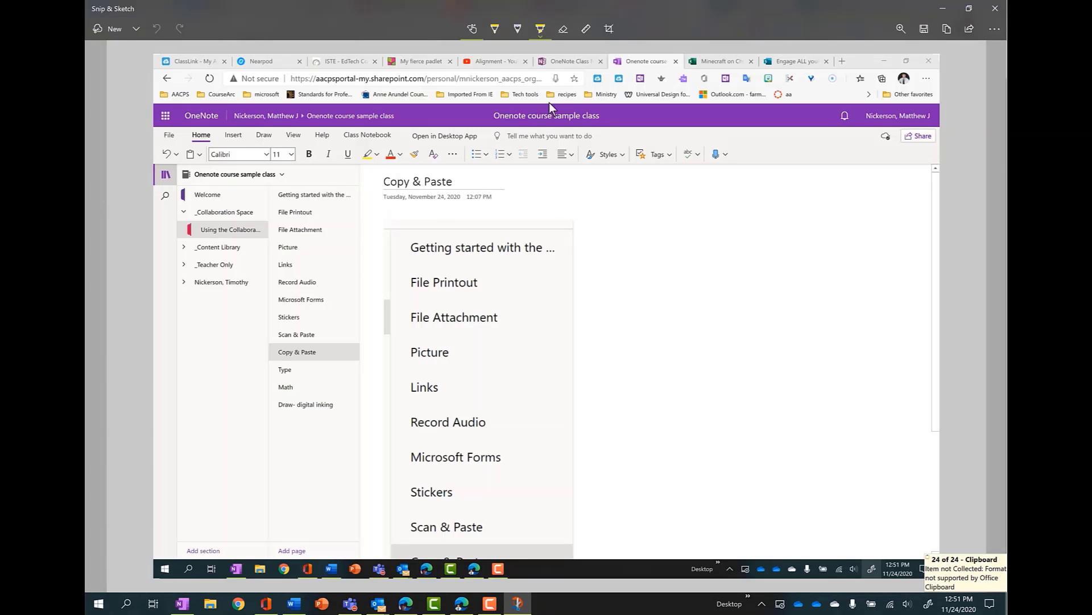
# Step: Crop the fullscreen snip to the area with the section list, the page list and part of the Copy & Paste page
pyautogui.click(605, 35)
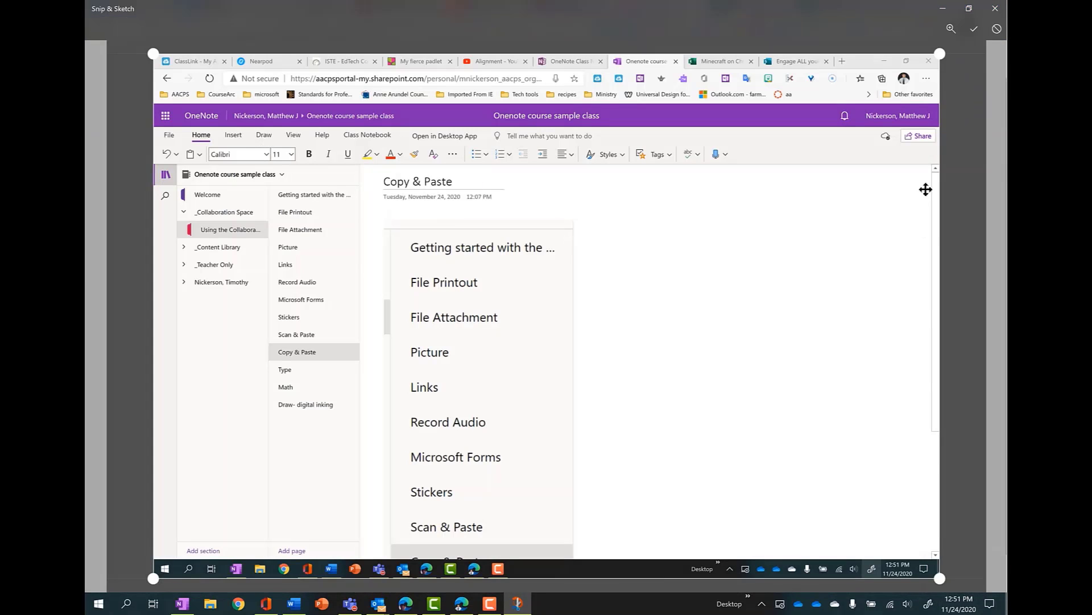
pyautogui.moveTo(940, 54); pyautogui.dragTo(512, 165)
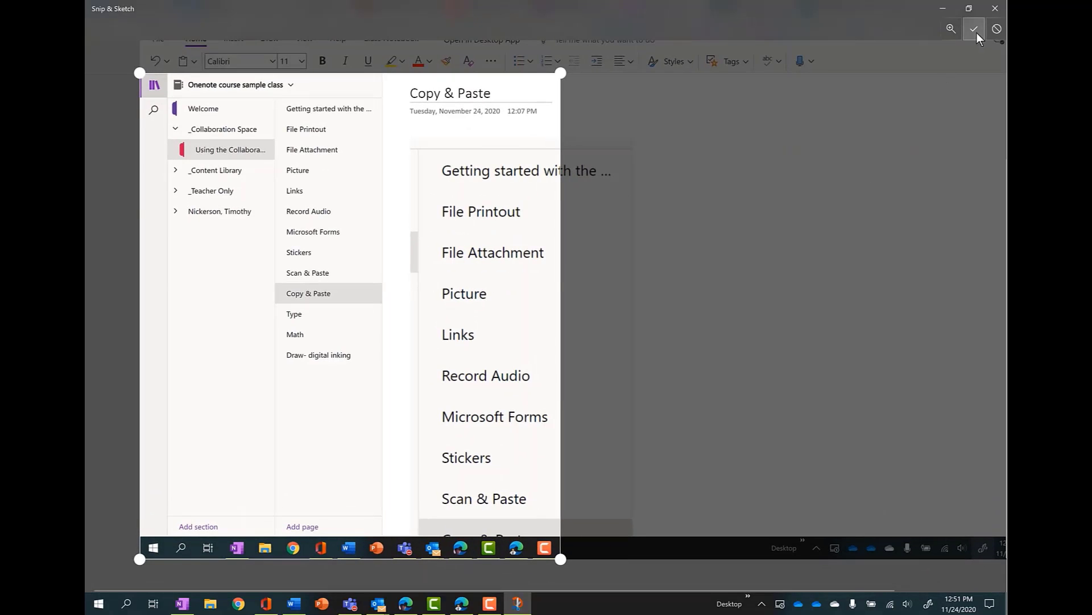
pyautogui.click(974, 29)
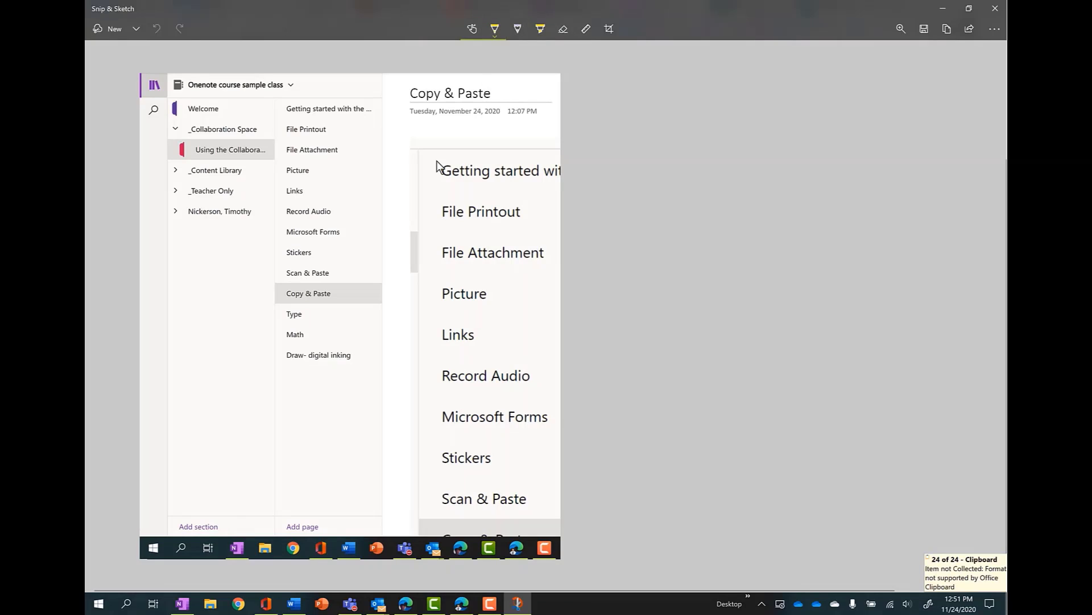
# Step: Mark up the snip with a yellow stroke at "Getting started", a yellow highlight over "Picture" and a pale pencil loop around the page list
pyautogui.moveTo(441, 166); pyautogui.dragTo(435, 170)
pyautogui.click(540, 29)
pyautogui.moveTo(284, 170); pyautogui.dragTo(325, 170)
pyautogui.click(517, 29)
pyautogui.moveTo(256, 134)
pyautogui.mouseDown()
pyautogui.moveTo(478, 225)
pyautogui.moveTo(244, 162)
pyautogui.mouseUp()
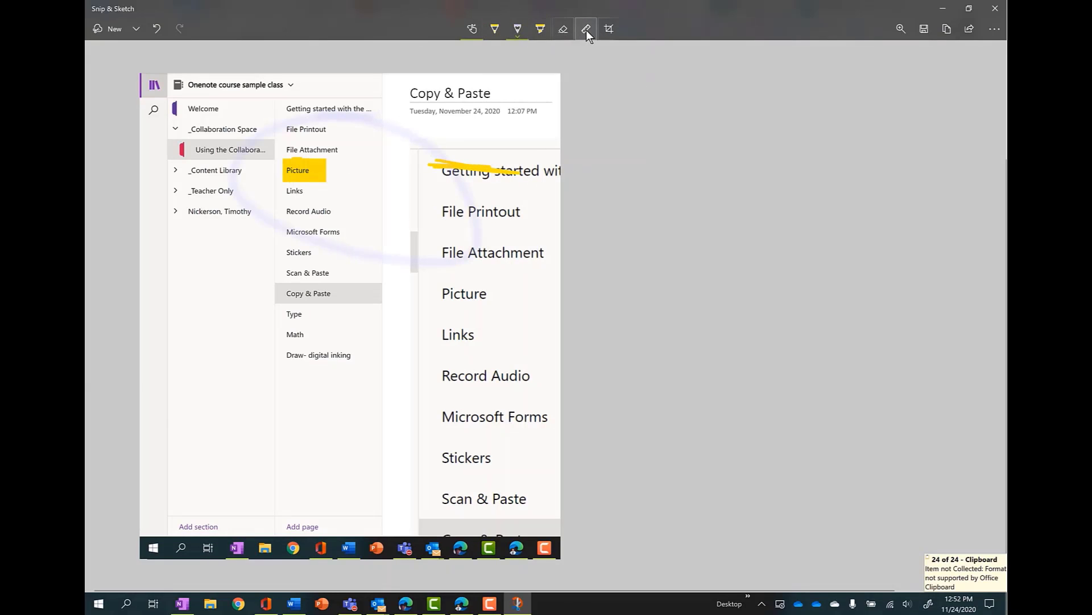
# Step: Show the ruler across the snip and check the Ruler and Protractor choices
pyautogui.click(586, 29)
pyautogui.click(589, 27)
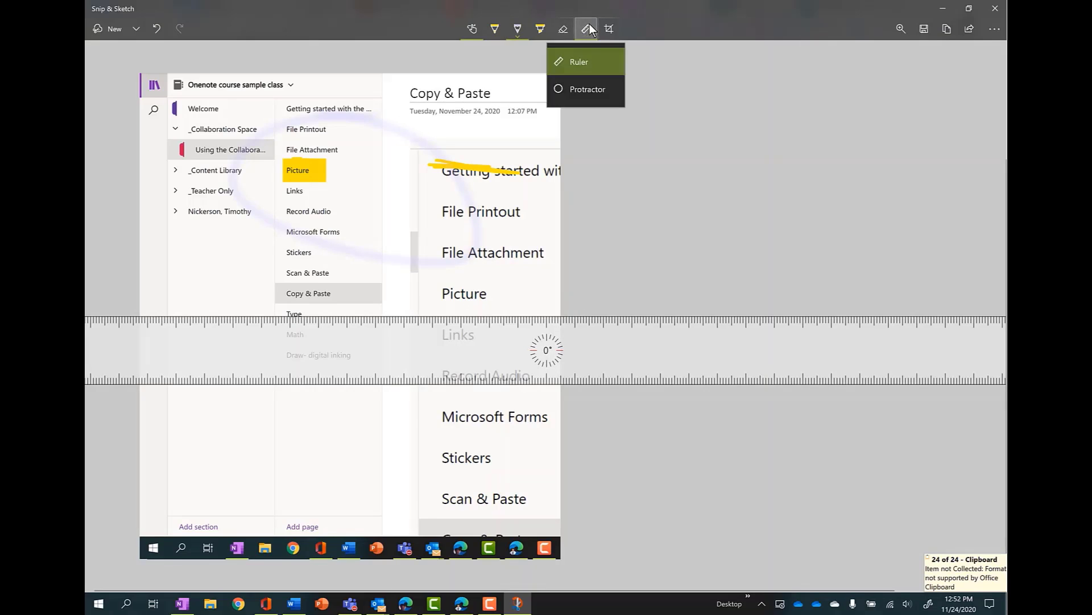
pyautogui.click(661, 30)
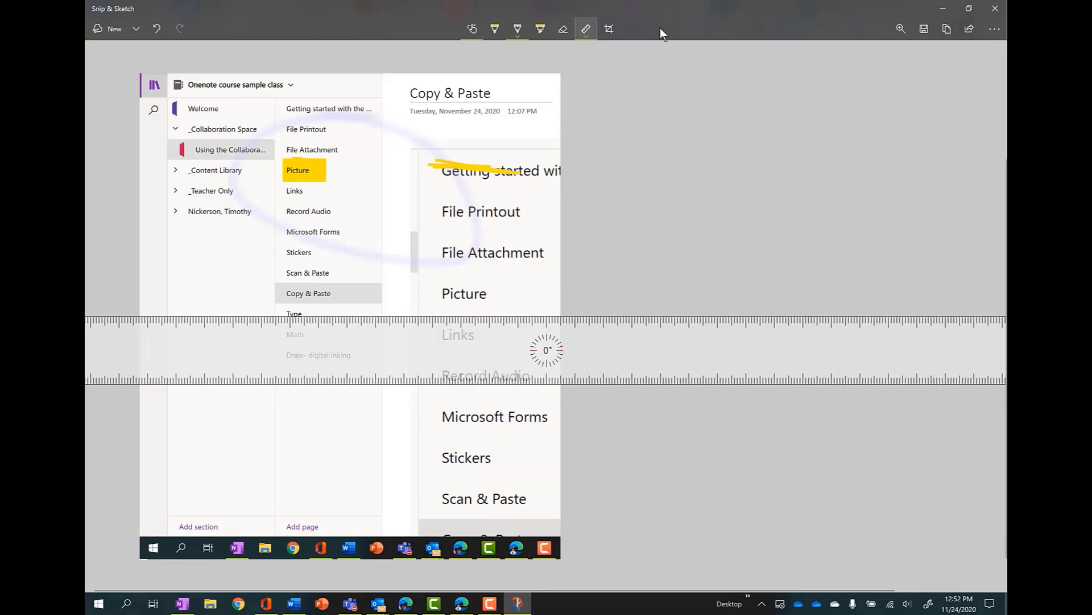
# Step: Recrop the snip to the enlarged page list picture, from the yellow-marked "Getting started" entry down past "Scan & Paste"
pyautogui.click(610, 30)
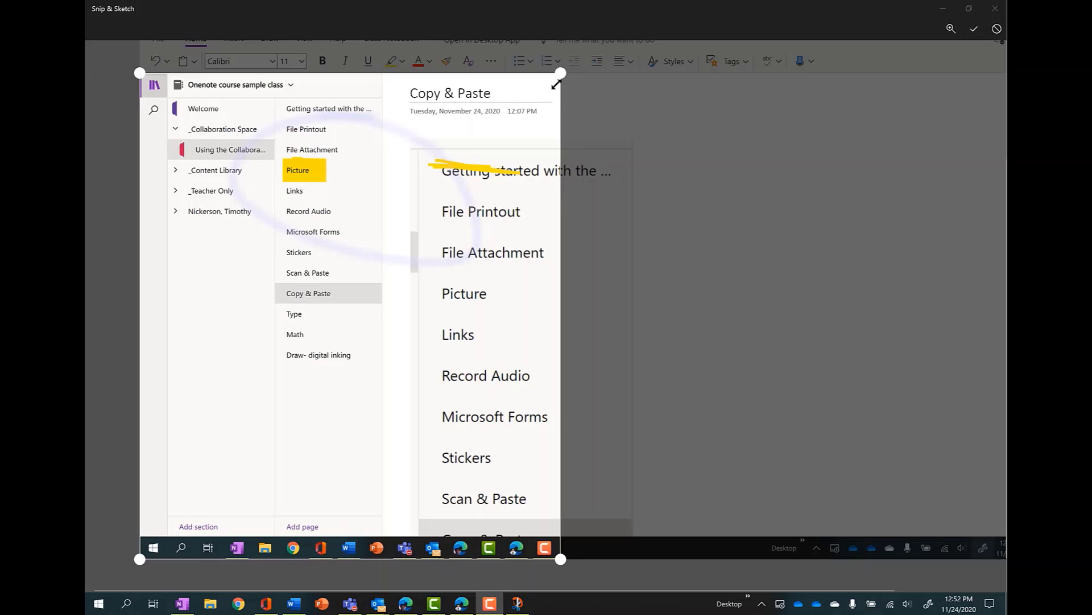
pyautogui.moveTo(557, 83); pyautogui.dragTo(286, 82)
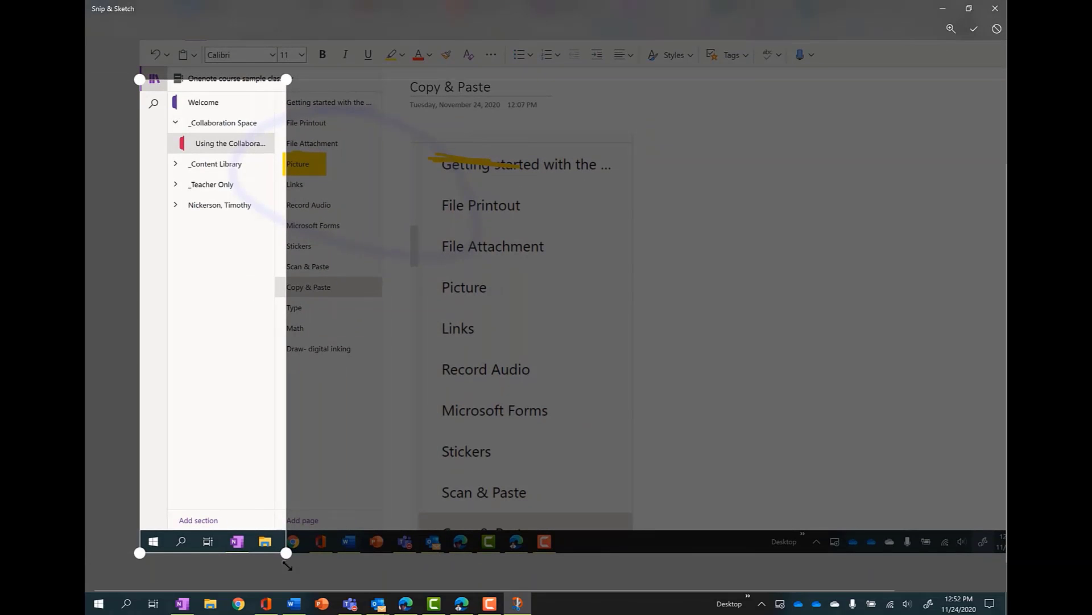
pyautogui.moveTo(286, 553); pyautogui.dragTo(272, 224)
pyautogui.scroll(3, 250, 297)
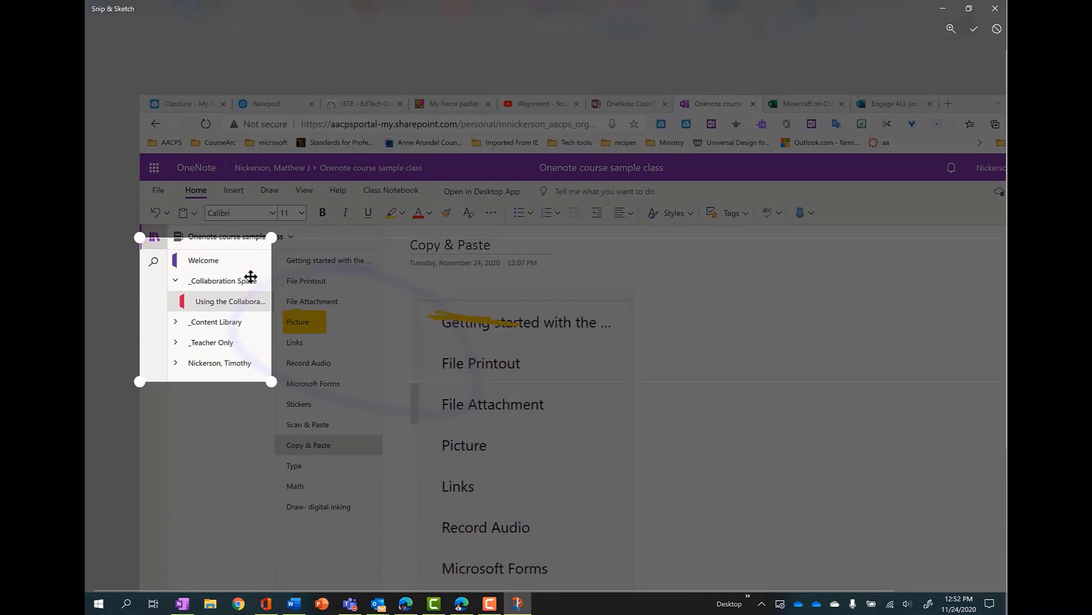
pyautogui.moveTo(251, 276); pyautogui.dragTo(374, 274)
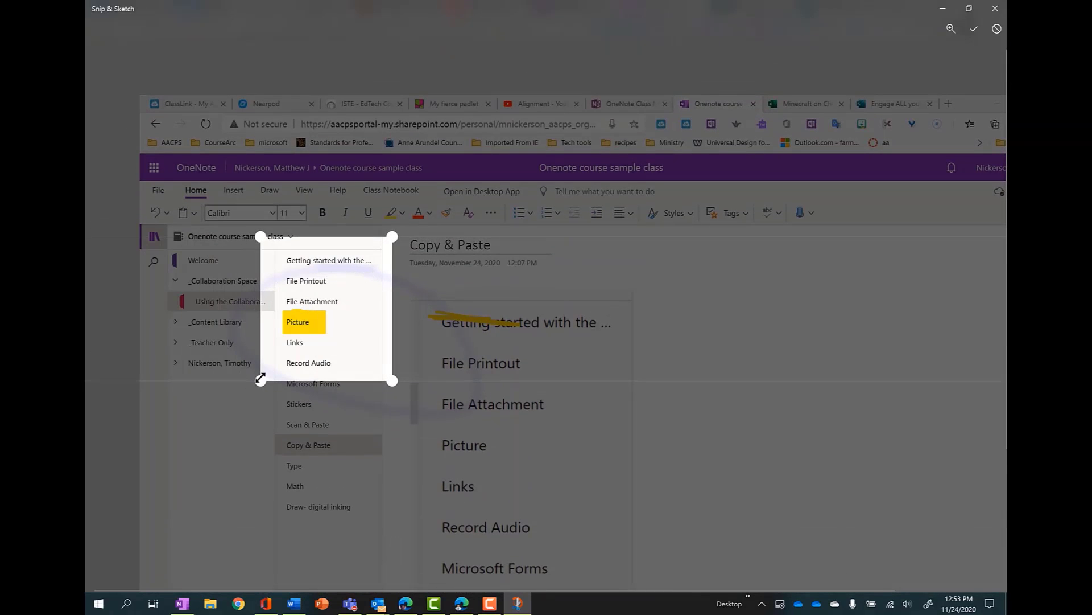
pyautogui.moveTo(260, 378); pyautogui.dragTo(263, 527)
pyautogui.scroll(-1, 361, 454)
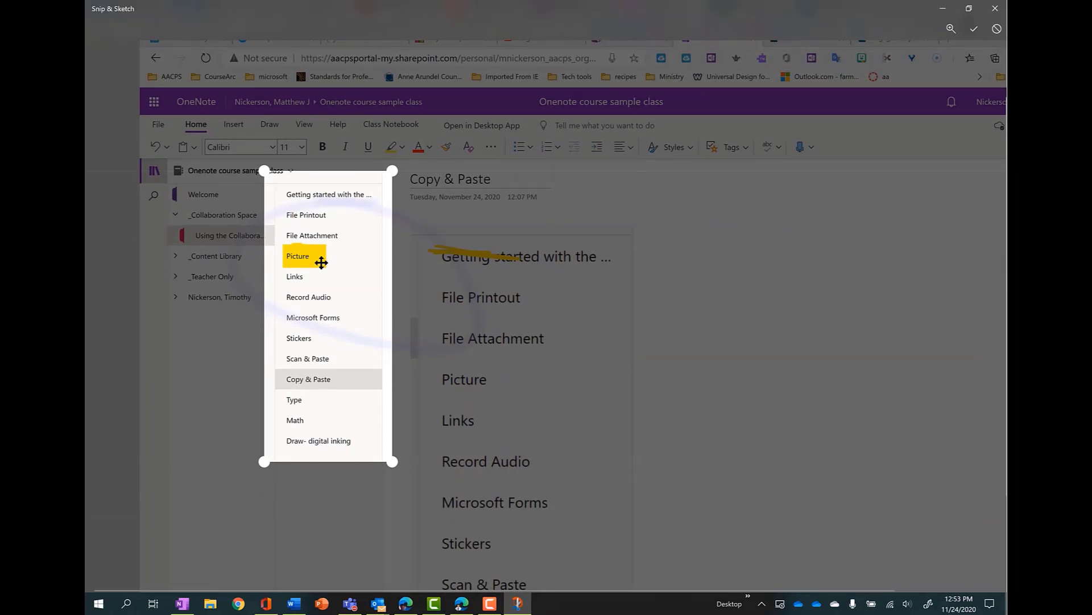
pyautogui.moveTo(322, 261)
pyautogui.mouseDown()
pyautogui.moveTo(406, 305)
pyautogui.moveTo(477, 323)
pyautogui.mouseUp()
pyautogui.scroll(-1, 556, 493)
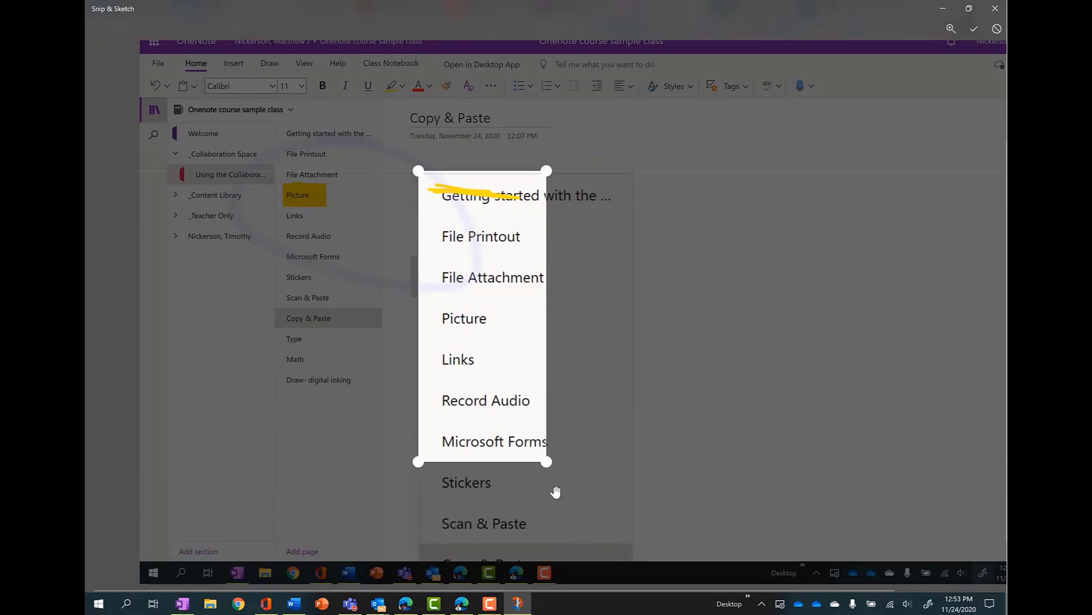
pyautogui.moveTo(546, 462); pyautogui.dragTo(647, 557)
pyautogui.scroll(-1, 563, 227)
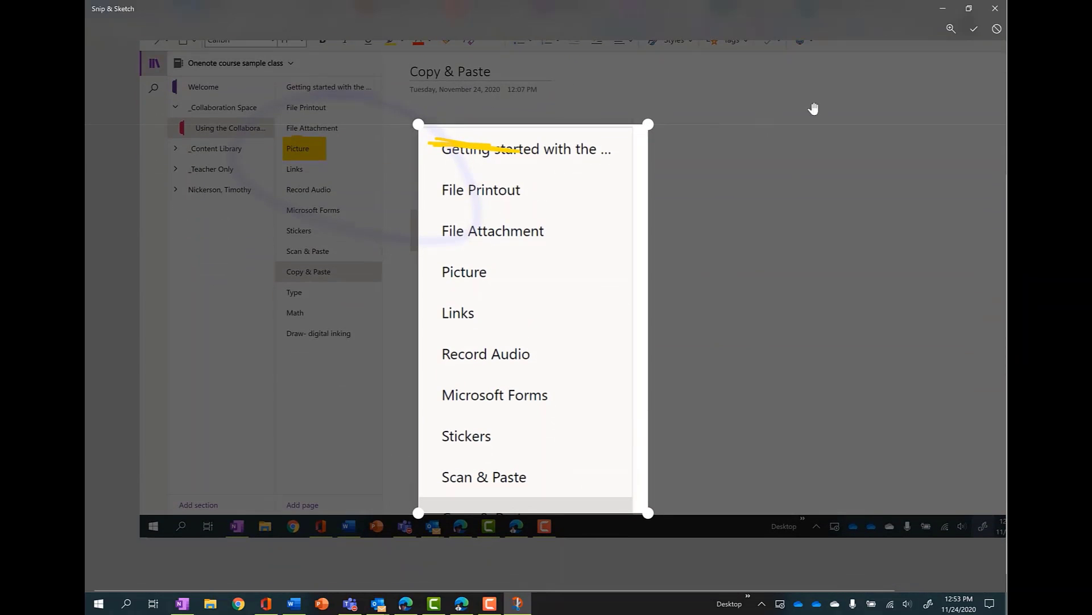
pyautogui.click(975, 28)
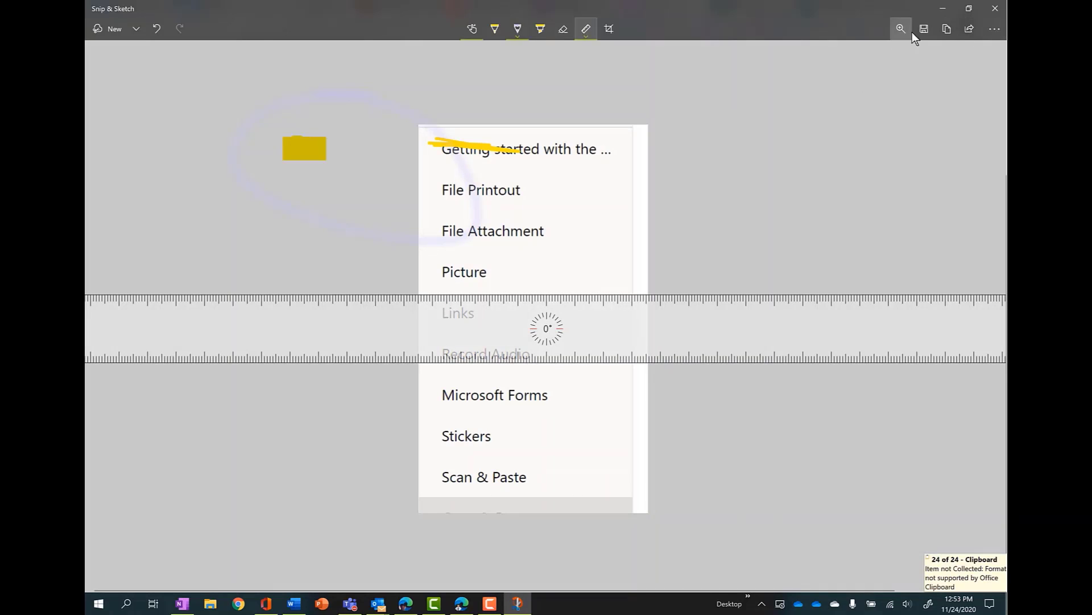
# Step: Copy the cropped snip, paste it over the selected list picture on the Copy & Paste page, and close Snip & Sketch
pyautogui.click(947, 30)
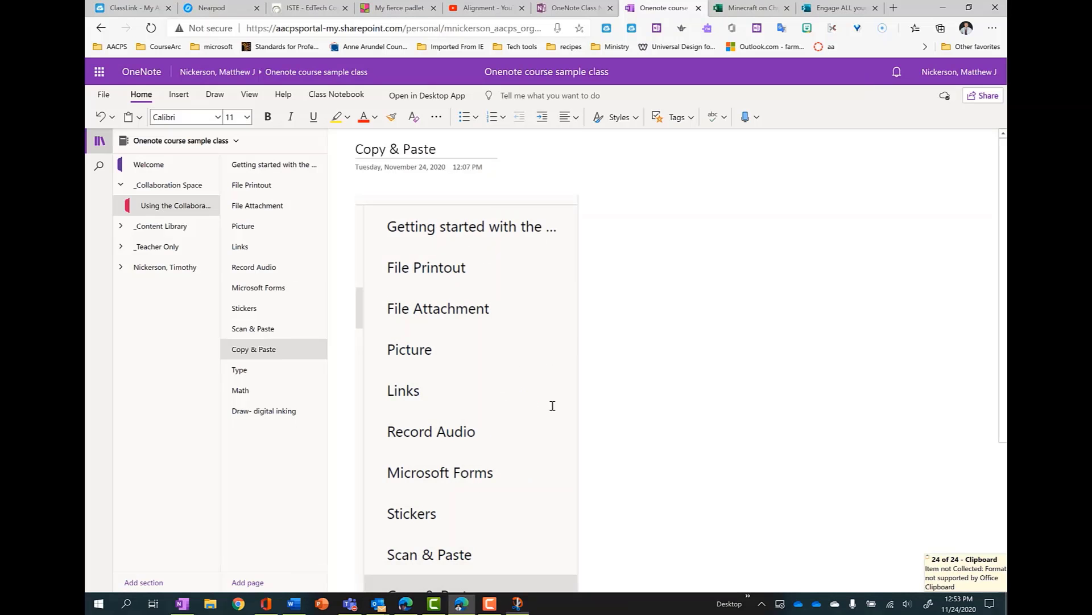
pyautogui.click(951, 10)
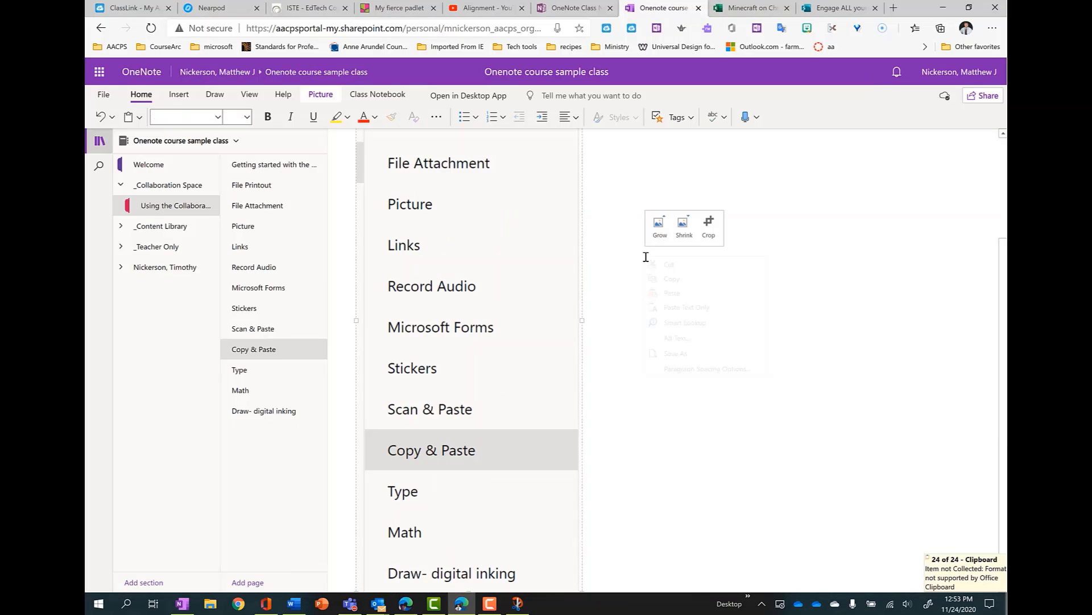
pyautogui.click(671, 293)
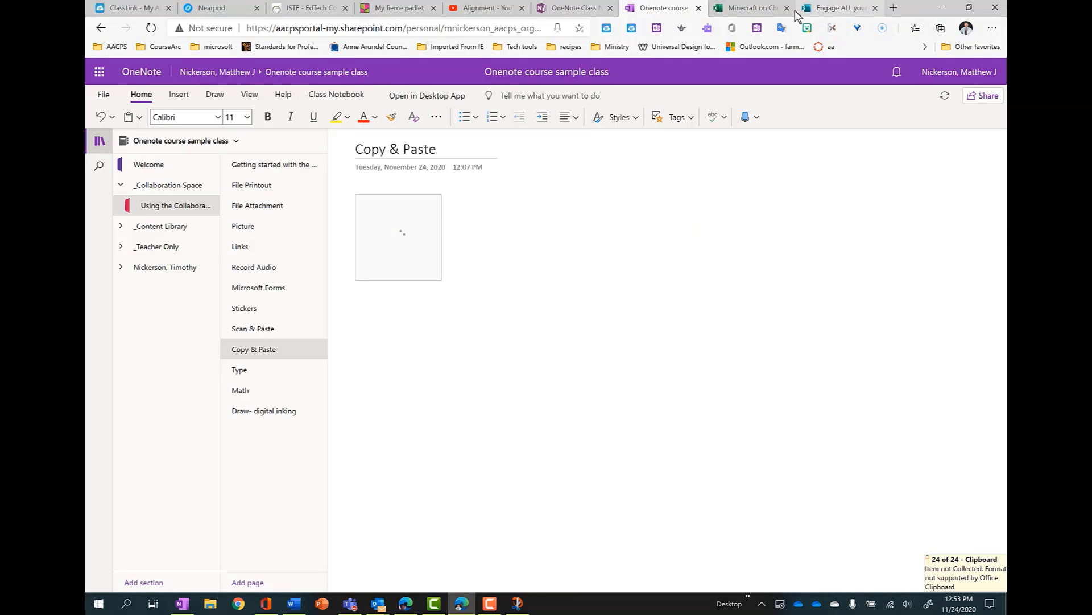
pyautogui.click(517, 603)
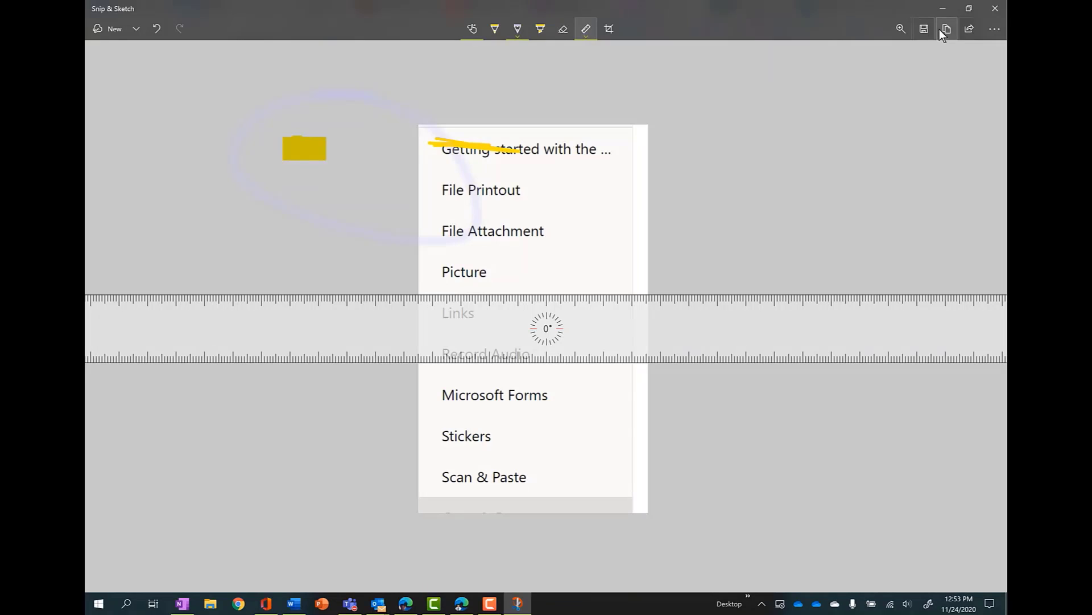
pyautogui.click(1000, 12)
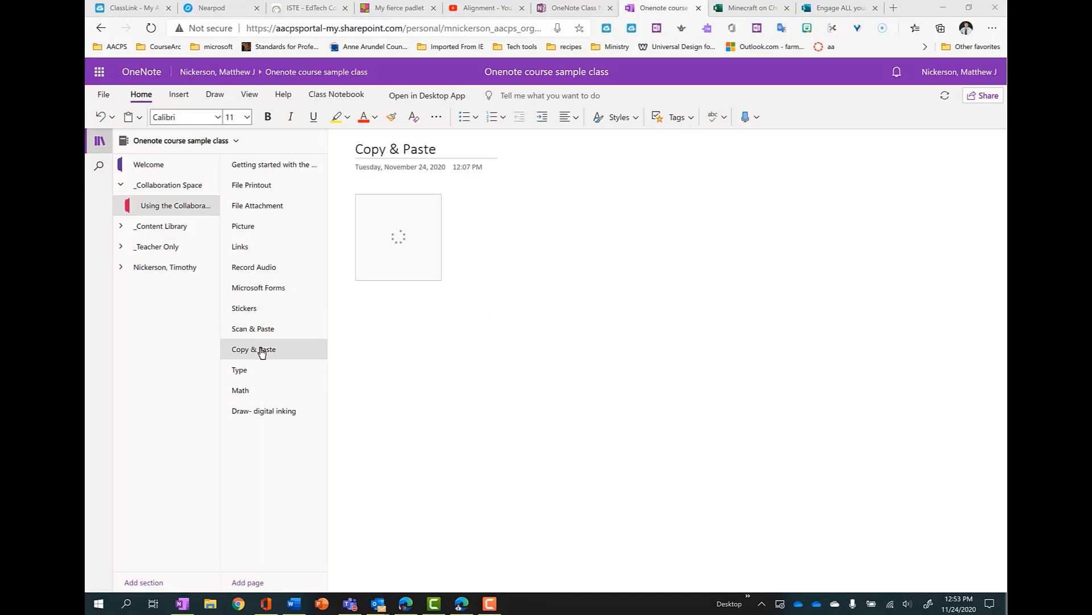
# Step: Add three separate text boxes to the Type page reading "TYPE SOME TEXT.", "TEXT BOX" and "Text boxes everywhere!"
pyautogui.click(283, 370)
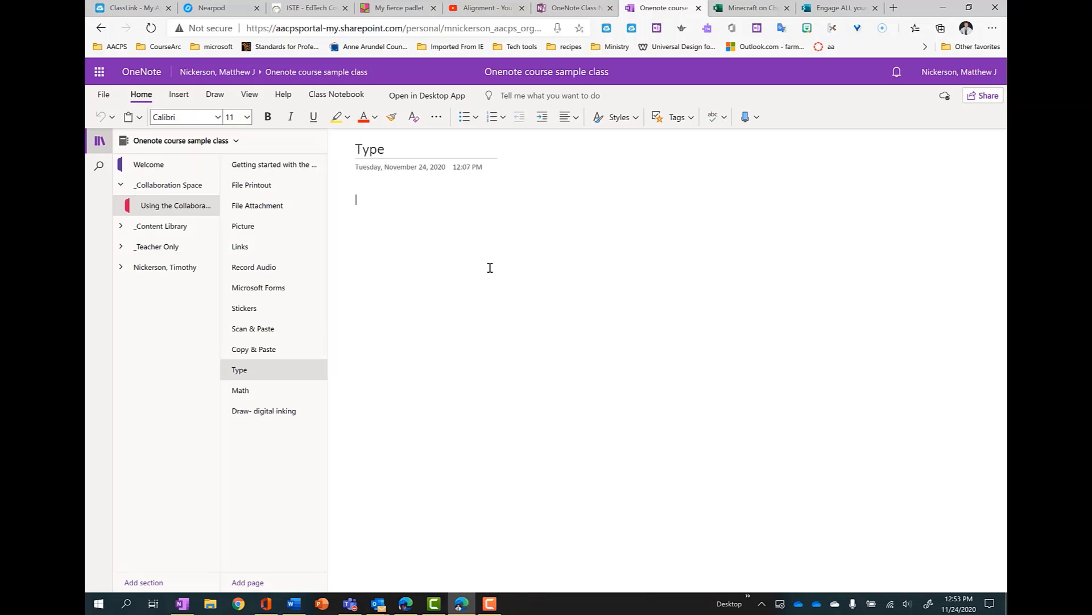
pyautogui.write('PE SOME TEXT.')
pyautogui.click(740, 204)
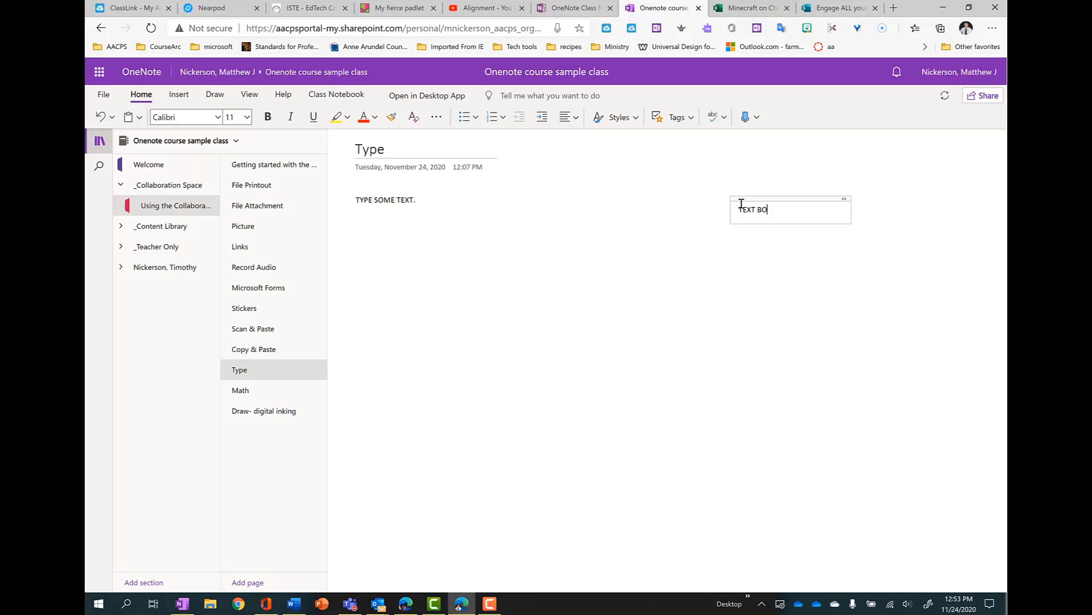
pyautogui.click(580, 308)
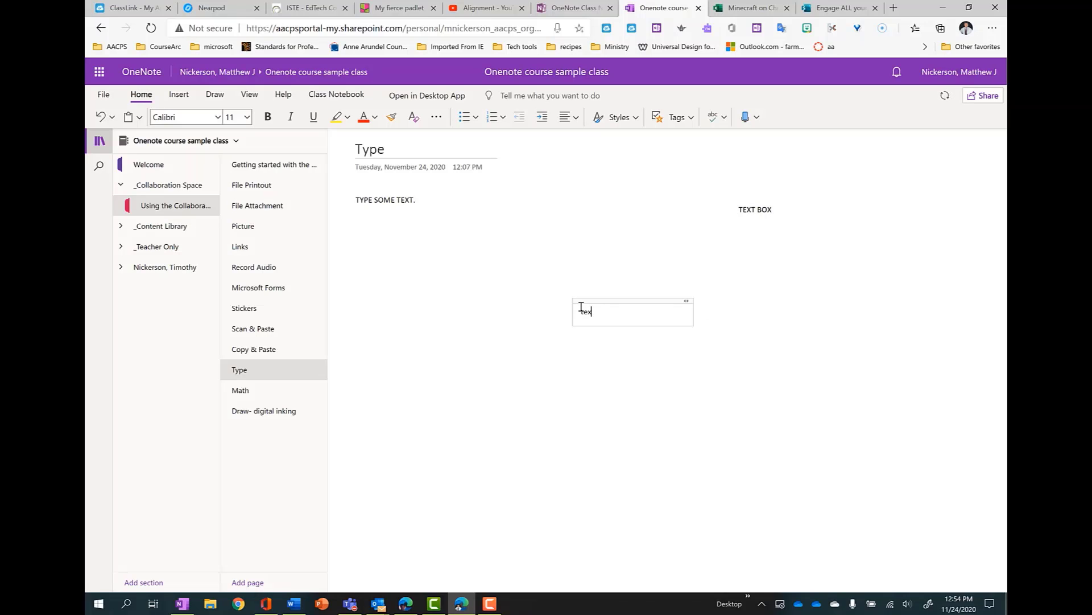
pyautogui.write('Text boxes everywhere!')
# Step: Stack the text boxes mid-page with "TEXT BOX" uppermost, "TYPE SOME TEXT." below it and "Text boxes everywhere!" lowest
pyautogui.moveTo(608, 299); pyautogui.dragTo(749, 232)
pyautogui.moveTo(397, 187); pyautogui.dragTo(567, 278)
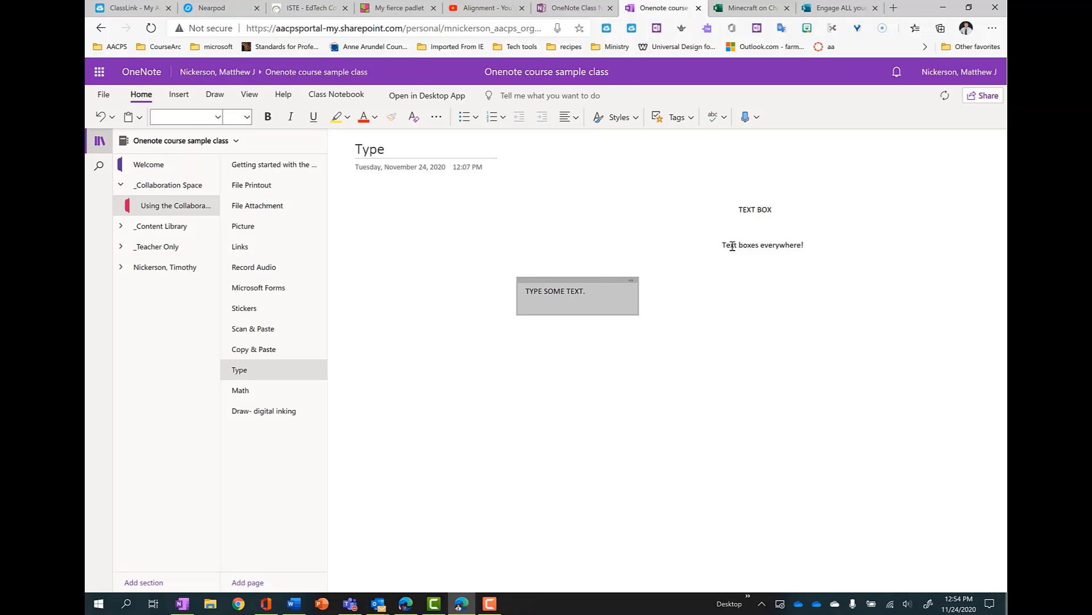
pyautogui.moveTo(762, 197); pyautogui.dragTo(539, 222)
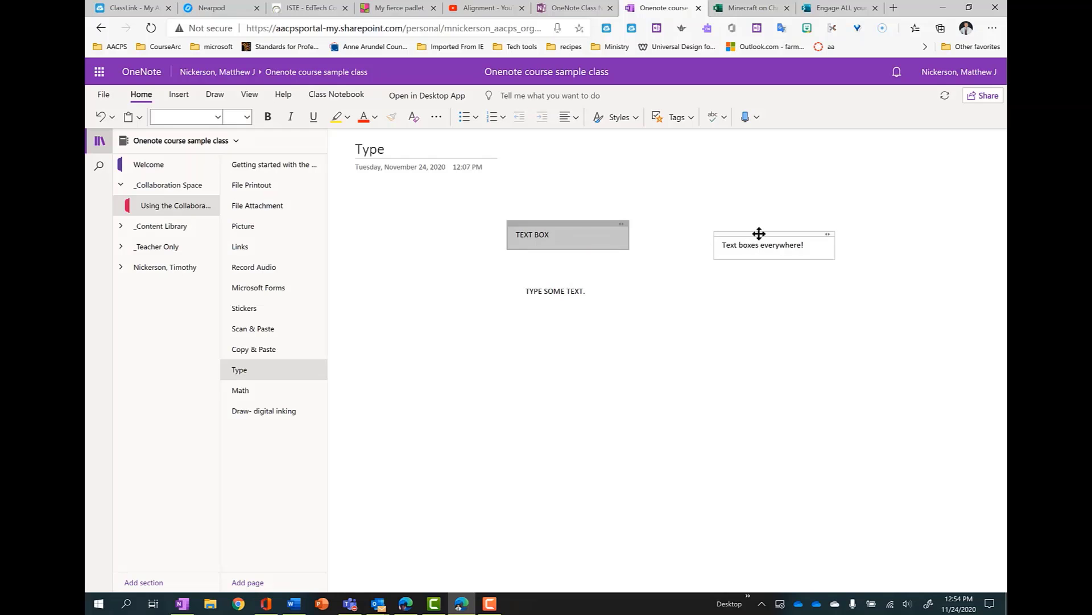
pyautogui.moveTo(760, 234); pyautogui.dragTo(495, 375)
pyautogui.click(562, 276)
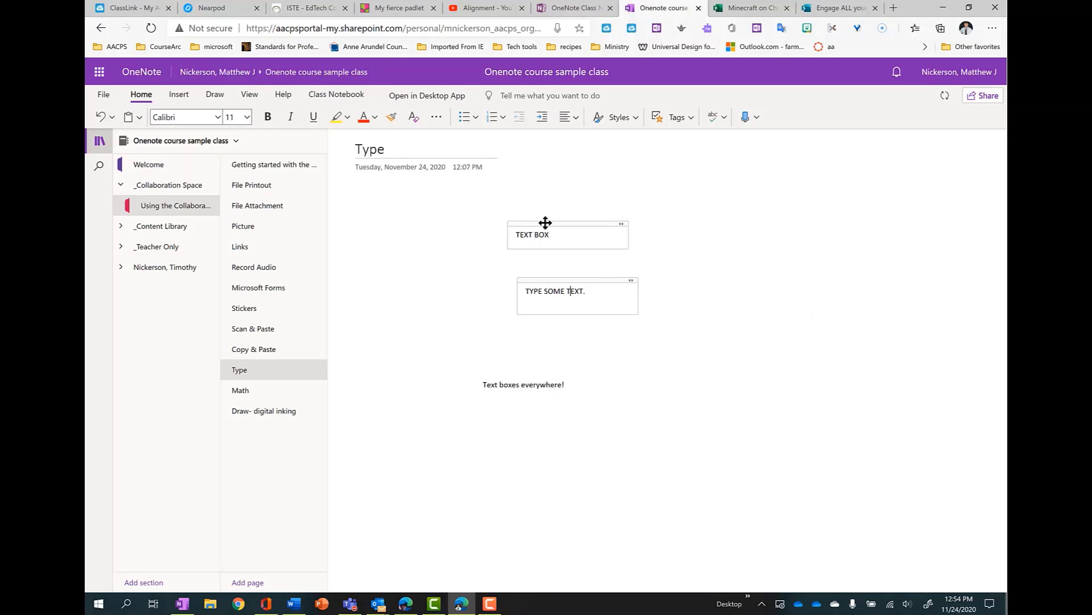
# Step: Spread "TEXT BOX" and "TYPE SOME TEXT." to opposite sides of the page at the same height, with "Text boxes everywhere!" between and slightly below them
pyautogui.moveTo(545, 223); pyautogui.dragTo(384, 239)
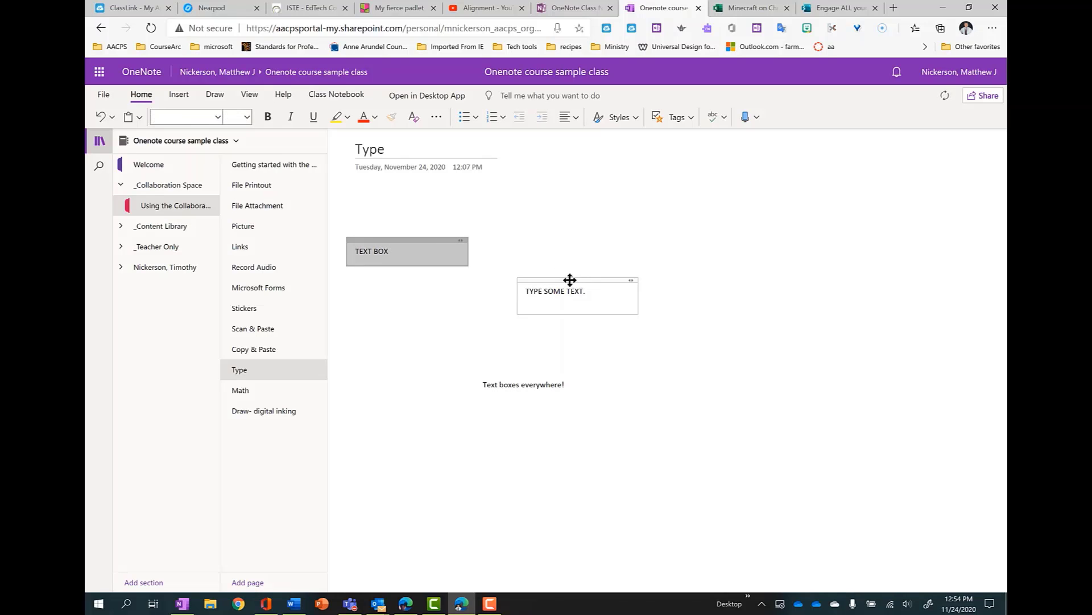
pyautogui.moveTo(570, 279); pyautogui.dragTo(766, 251)
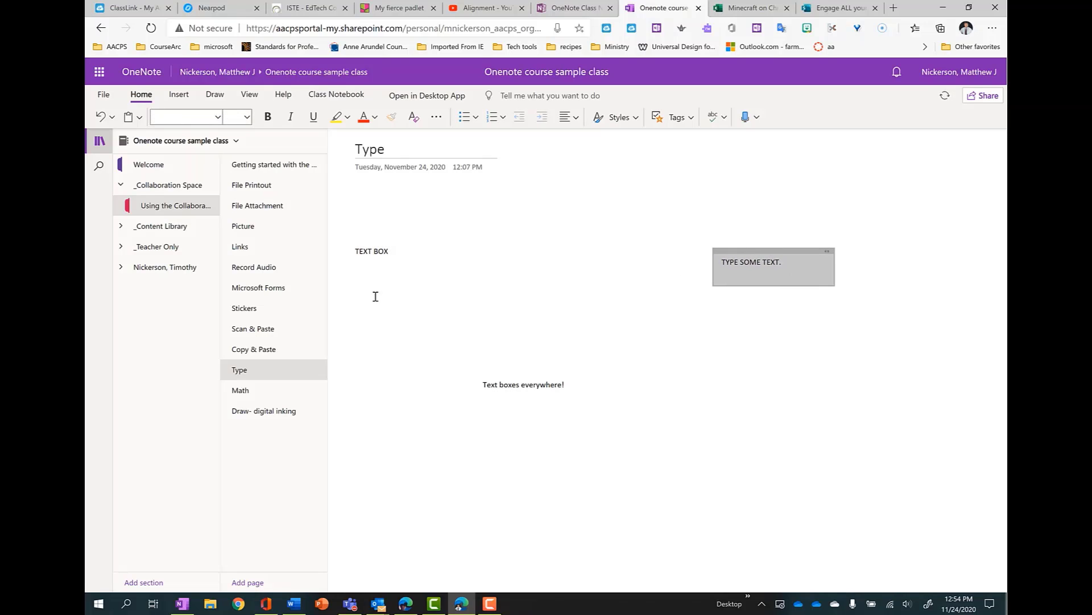
pyautogui.click(402, 249)
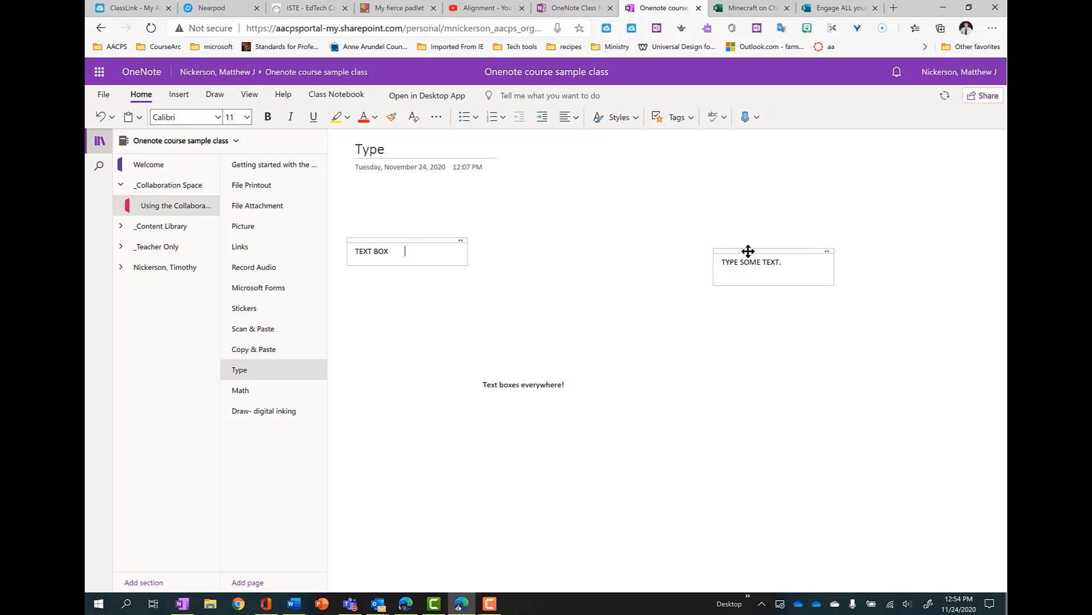
pyautogui.moveTo(748, 251); pyautogui.dragTo(686, 241)
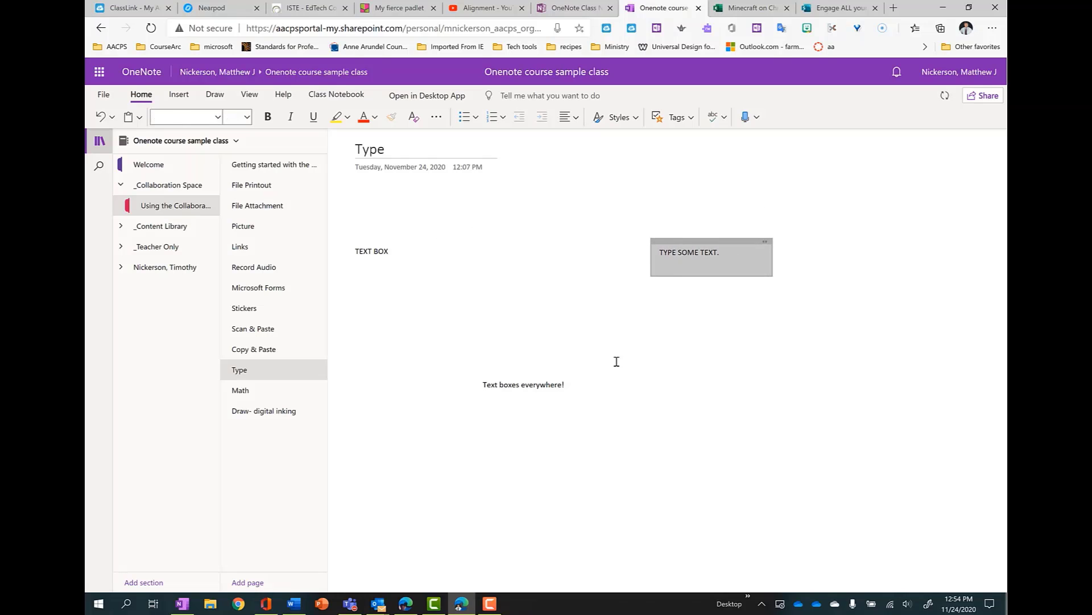
pyautogui.click(510, 376)
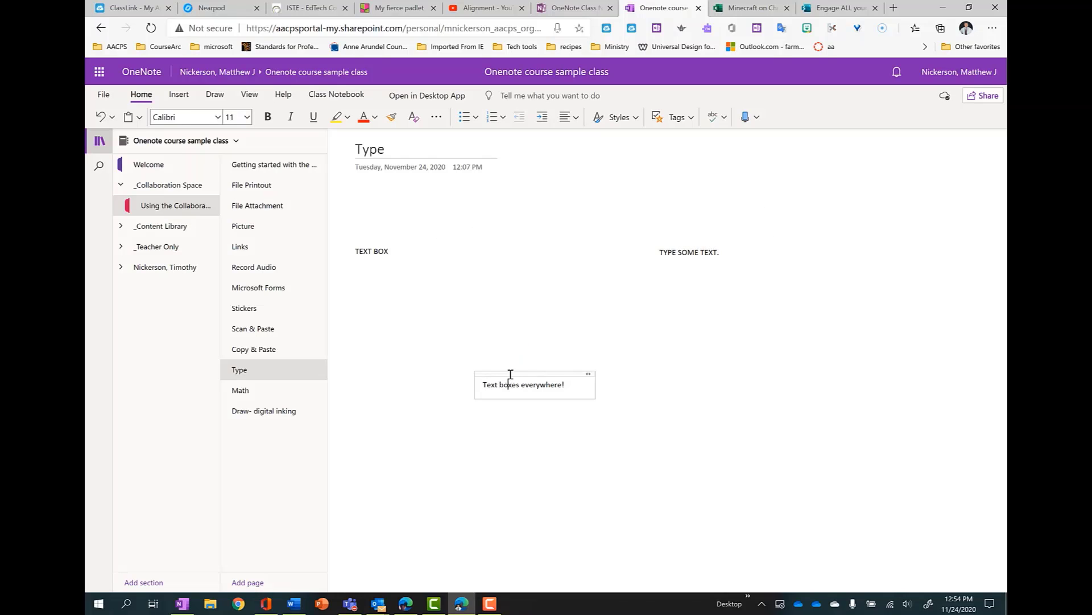
pyautogui.moveTo(510, 375); pyautogui.dragTo(515, 297)
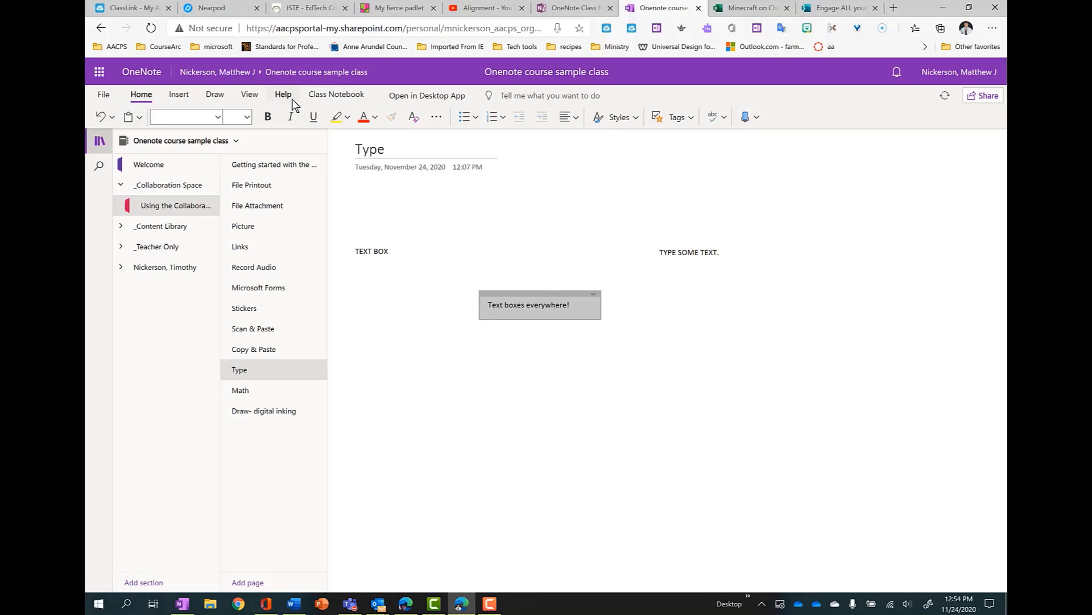
# Step: Copy the ISTE Digital Leadership Summit description with its bullets from the ISTE web page into a new text box below "Text boxes everywhere!"
pyautogui.click(308, 8)
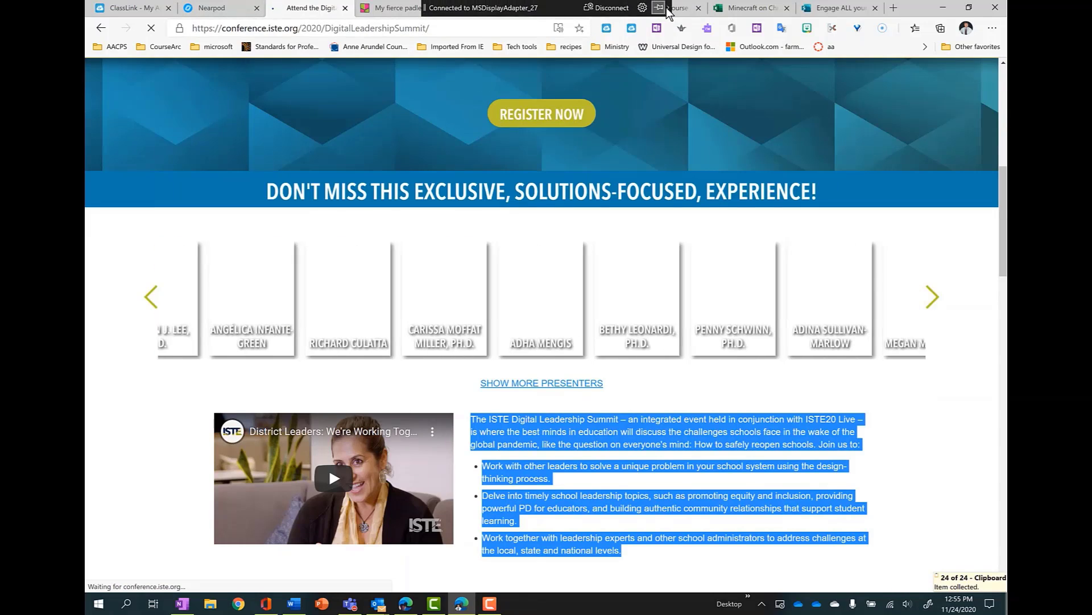
pyautogui.click(668, 9)
pyautogui.click(467, 352)
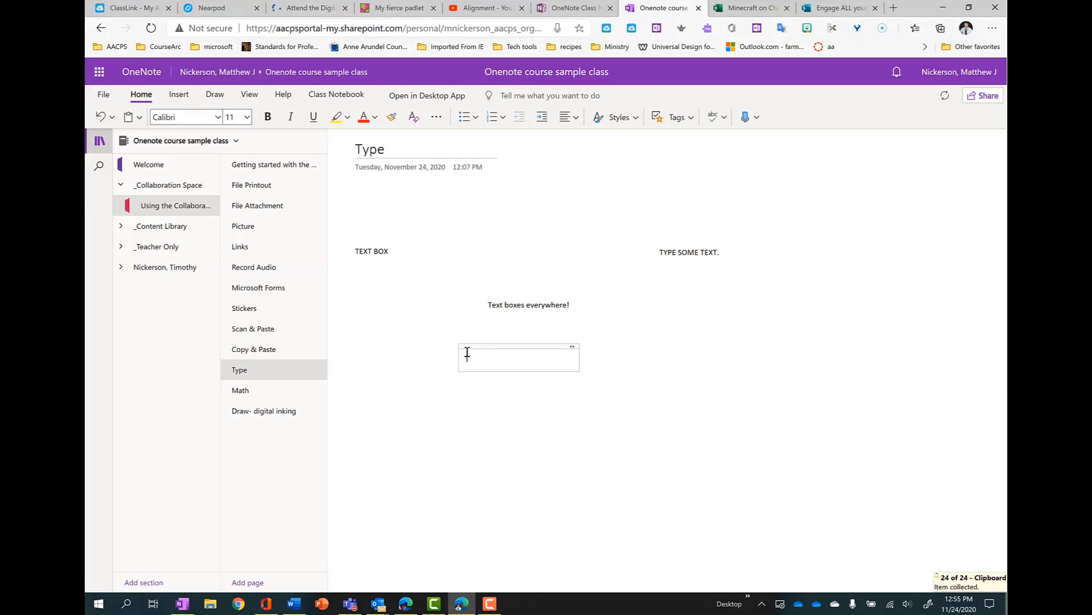
pyautogui.write("The ISTE Digital Leadership Summit – an integrated event held in conjunction with ISTE20 Live – is where the best minds in education will discuss the challenges schools face in the wake of the global pandemic, like the question on everyone's mind: How to safely reopen schools. Join us to: Work with other leaders to solve a unique problem in your school system using the design-thinking process. Delve into timely school leadership topics, such as promoting equity and inclusion, providing powerful PD for educators, and building authentic community relationships that support student learning. Work together with leadership experts and other school administrators to address challenges at the local, state and national levels.")
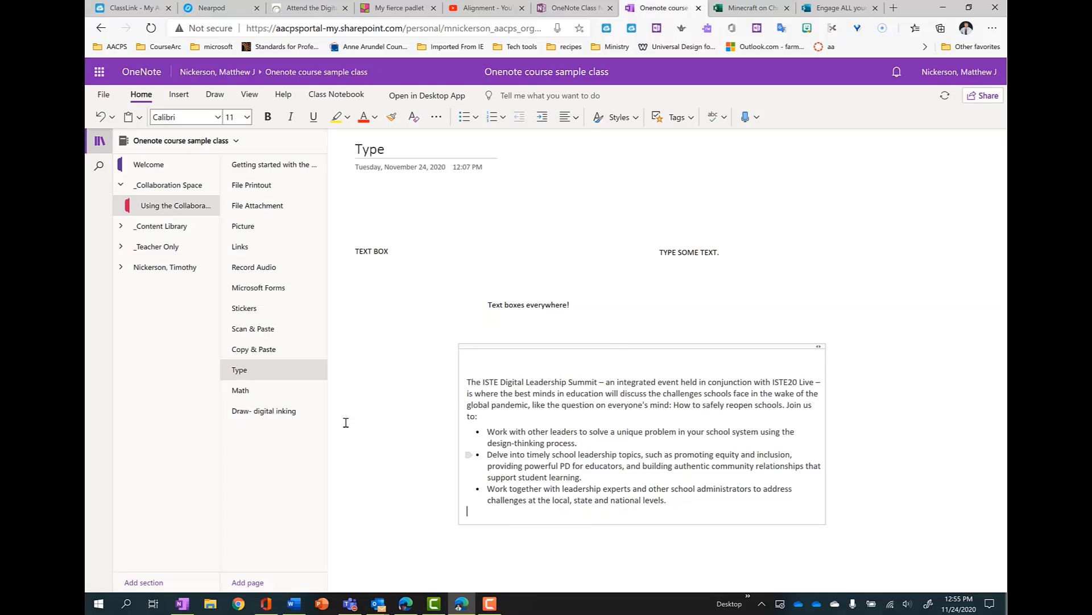
# Step: Open the Type page in Immersive Reader and read part of the ISTE Digital Leadership Summit paragraph aloud, pausing after a few words
pyautogui.click(243, 95)
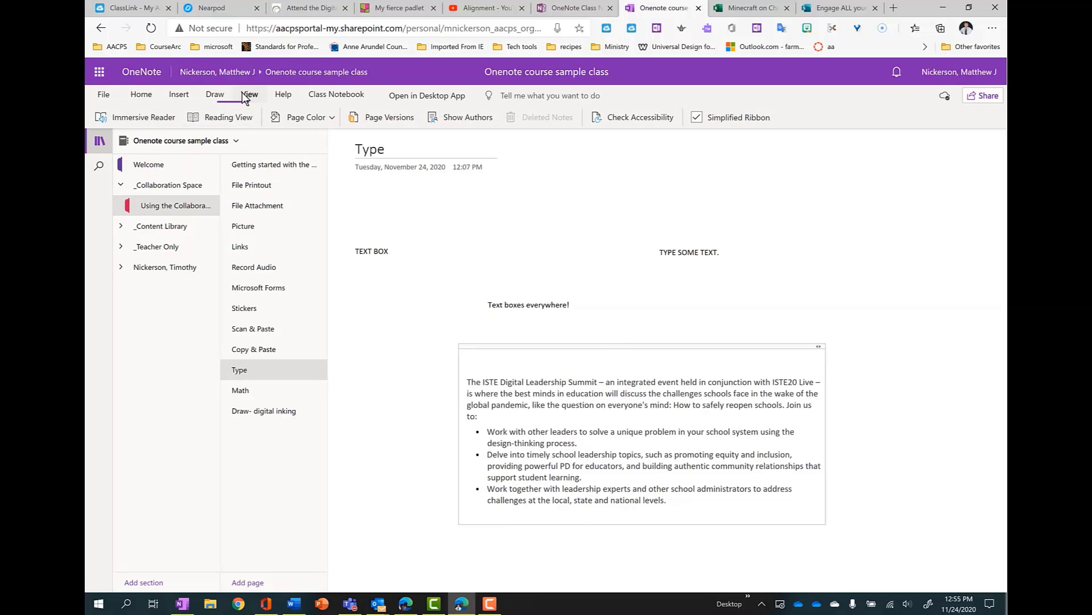
pyautogui.click(137, 121)
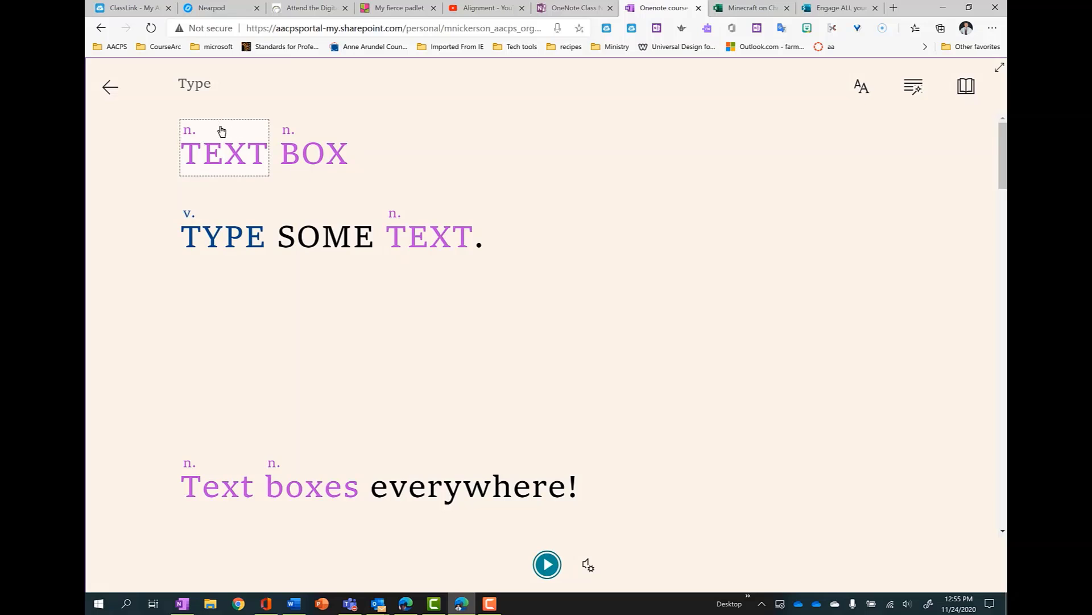
pyautogui.scroll(-10, 365, 251)
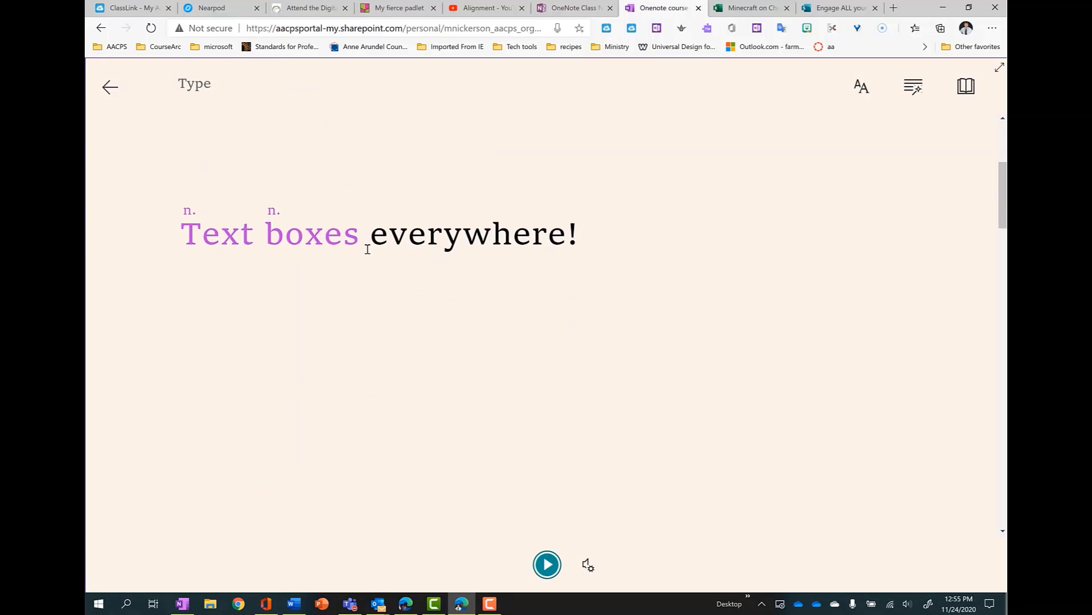
pyautogui.scroll(-1, 340, 220)
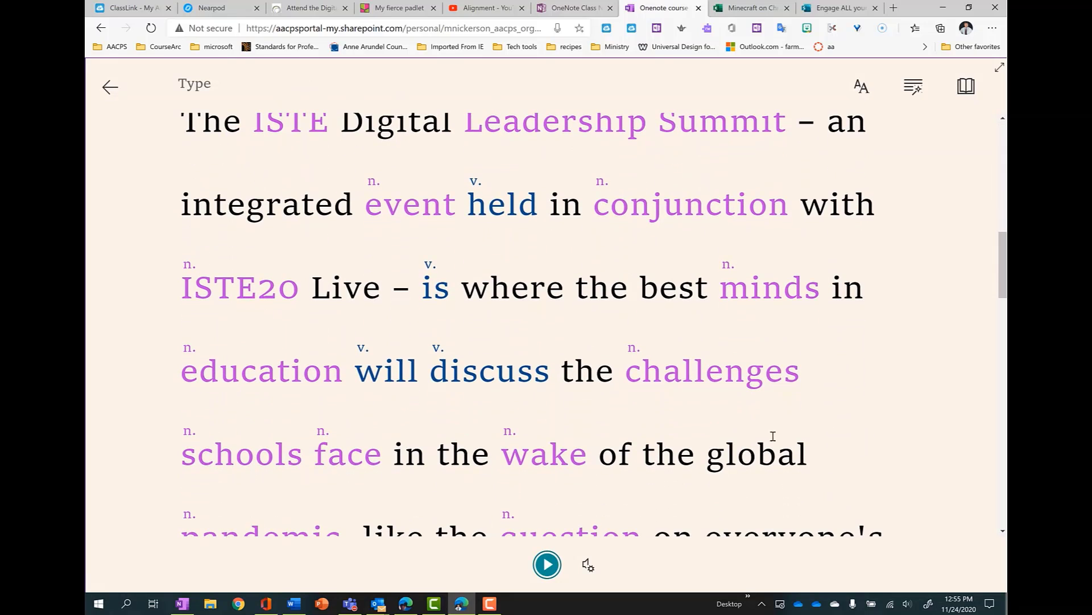
pyautogui.scroll(5, 233, 345)
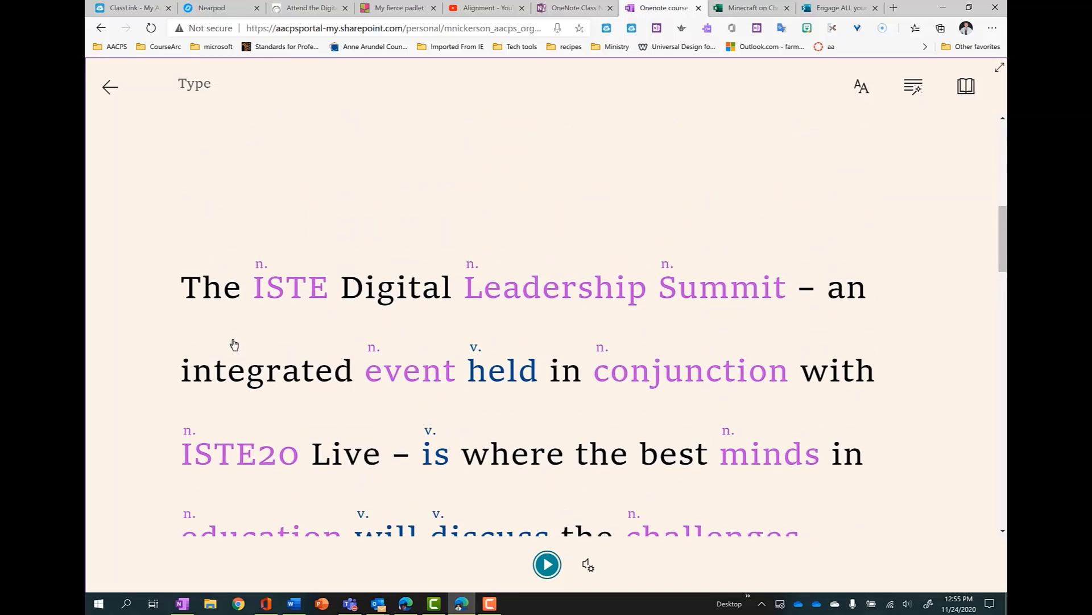
pyautogui.click(547, 565)
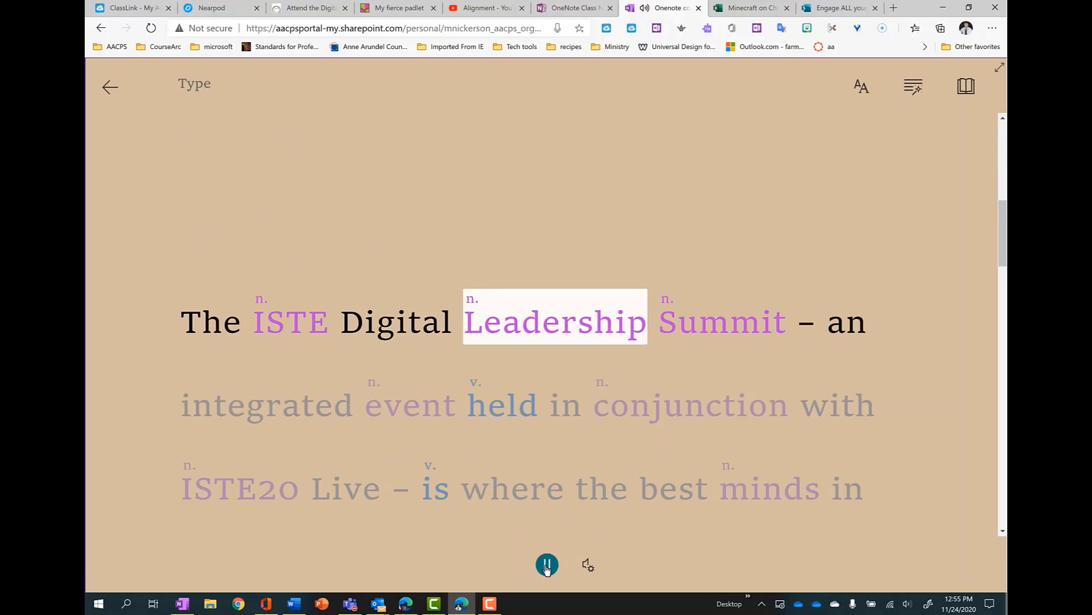
pyautogui.click(547, 565)
# Step: Set the read-aloud voice speed to 1.5, play a few more words of the summit paragraph and pause
pyautogui.click(588, 566)
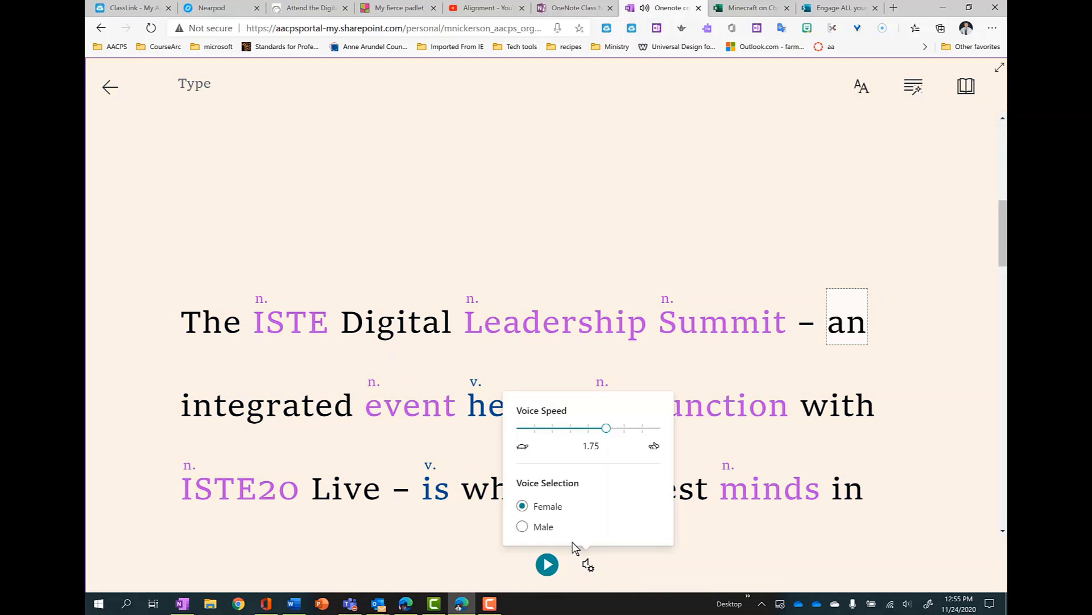
pyautogui.click(589, 428)
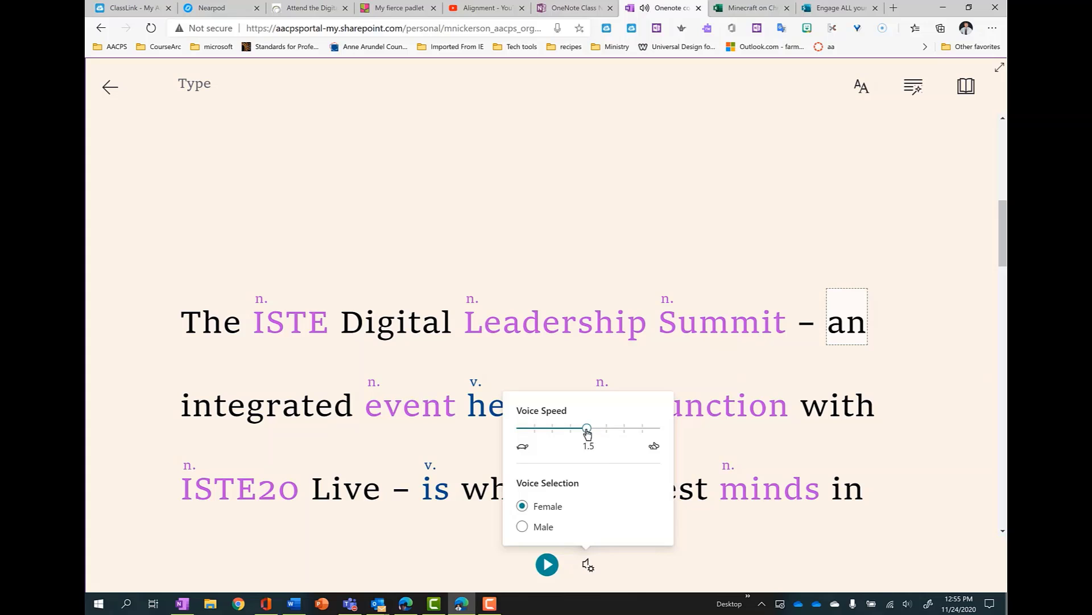
pyautogui.click(547, 564)
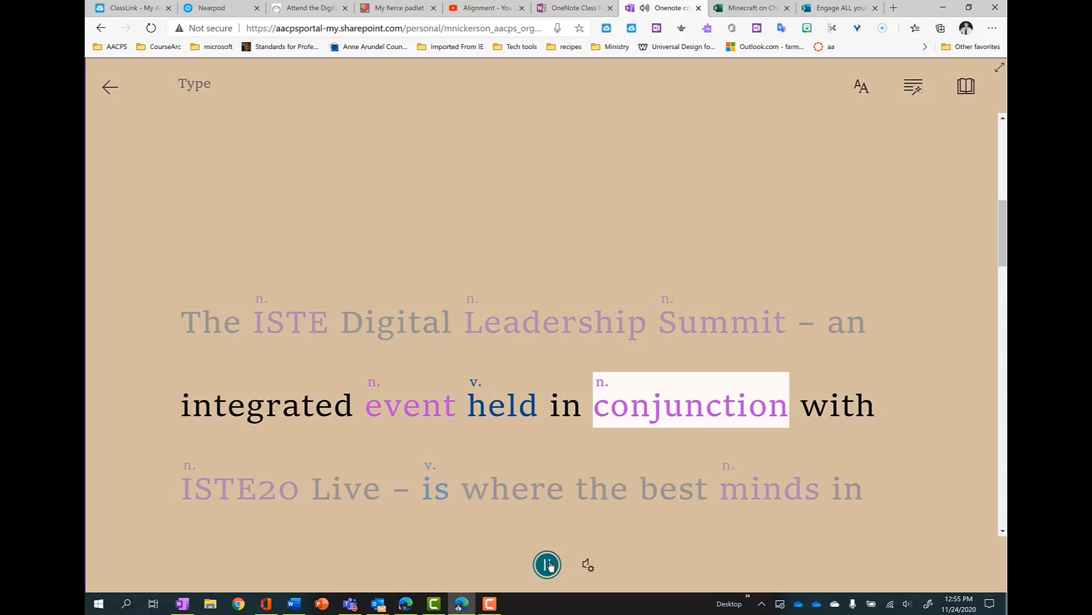
pyautogui.click(547, 565)
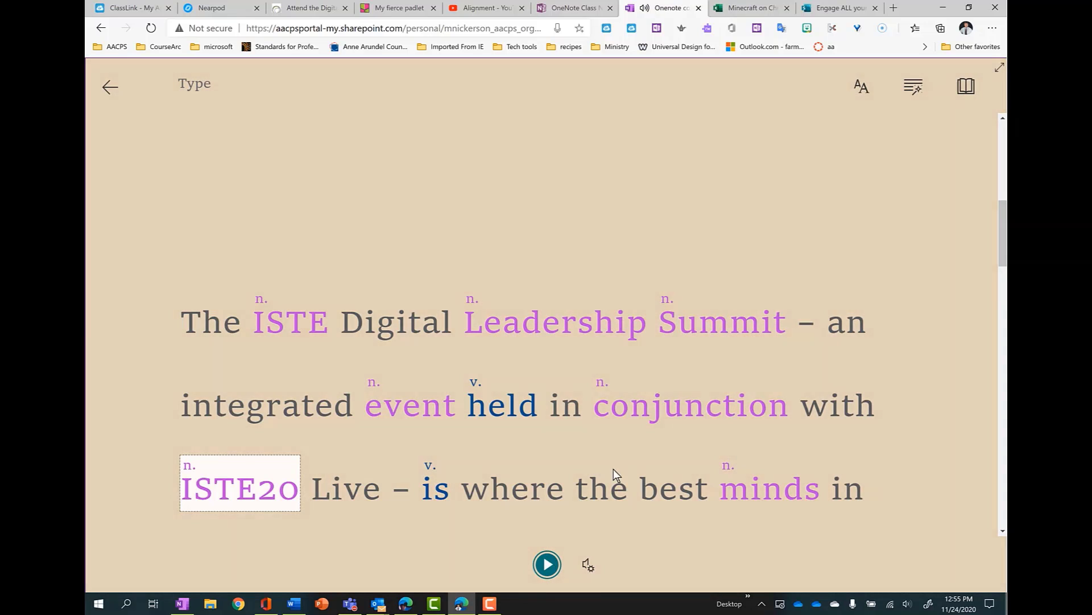
# Step: Turn on increased spacing, reduce the text size to 48 and set the reader font to Comic Sans
pyautogui.click(861, 87)
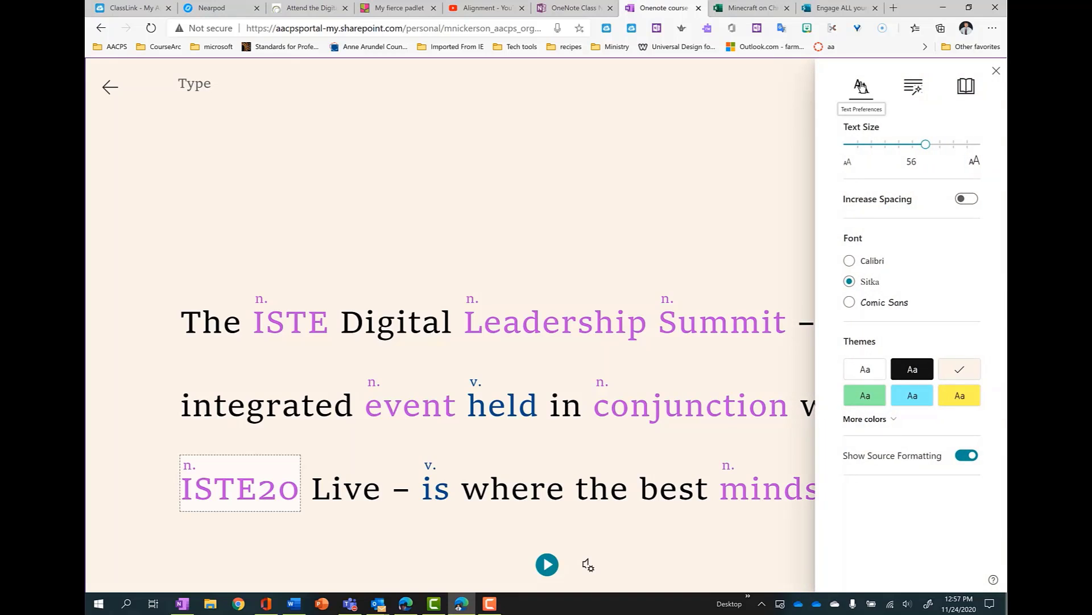
pyautogui.click(969, 206)
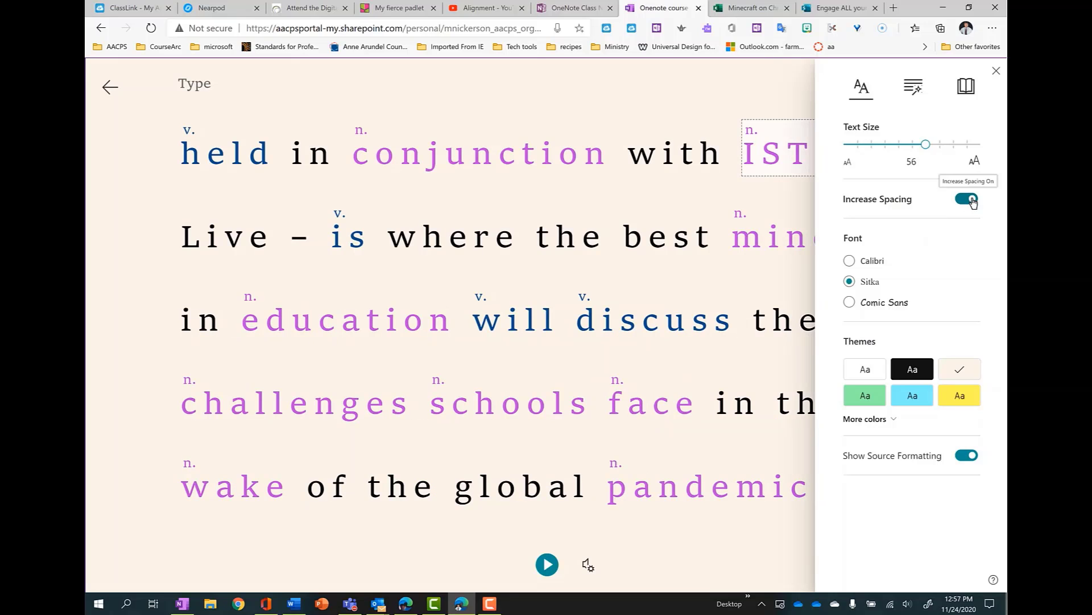
pyautogui.click(910, 145)
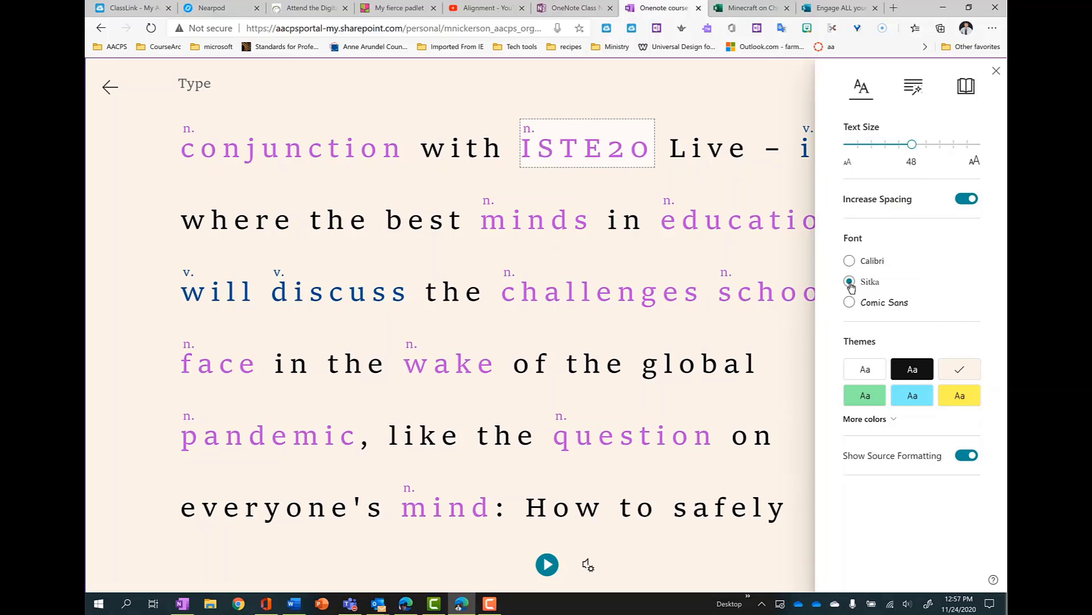
pyautogui.click(849, 302)
# Step: Try the black theme and several blue themes from the expanded colors, settle on the Light theme and turn off increased spacing
pyautogui.click(912, 369)
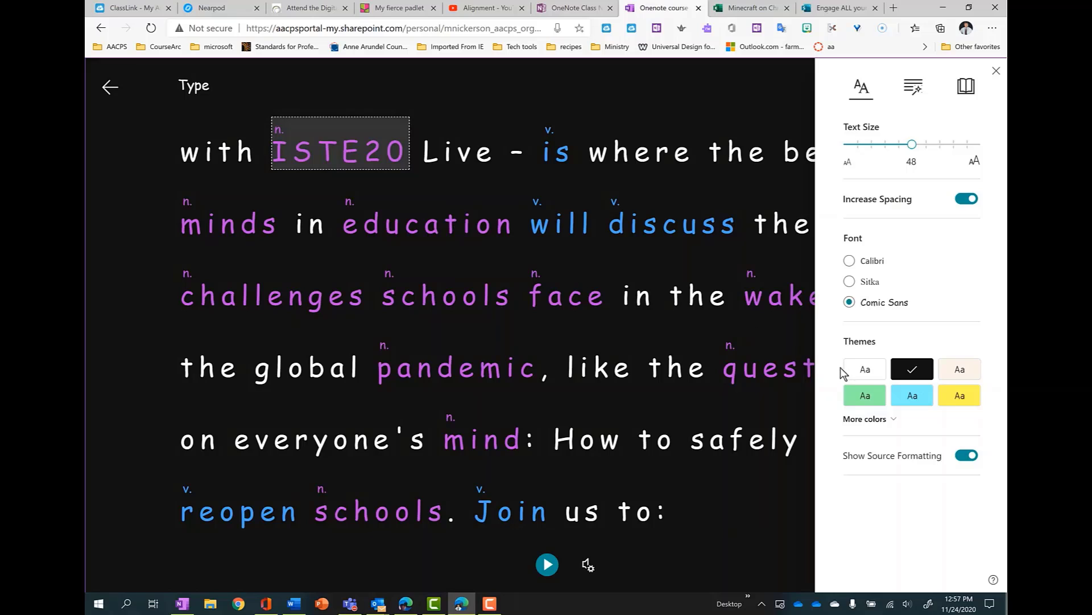
pyautogui.click(890, 423)
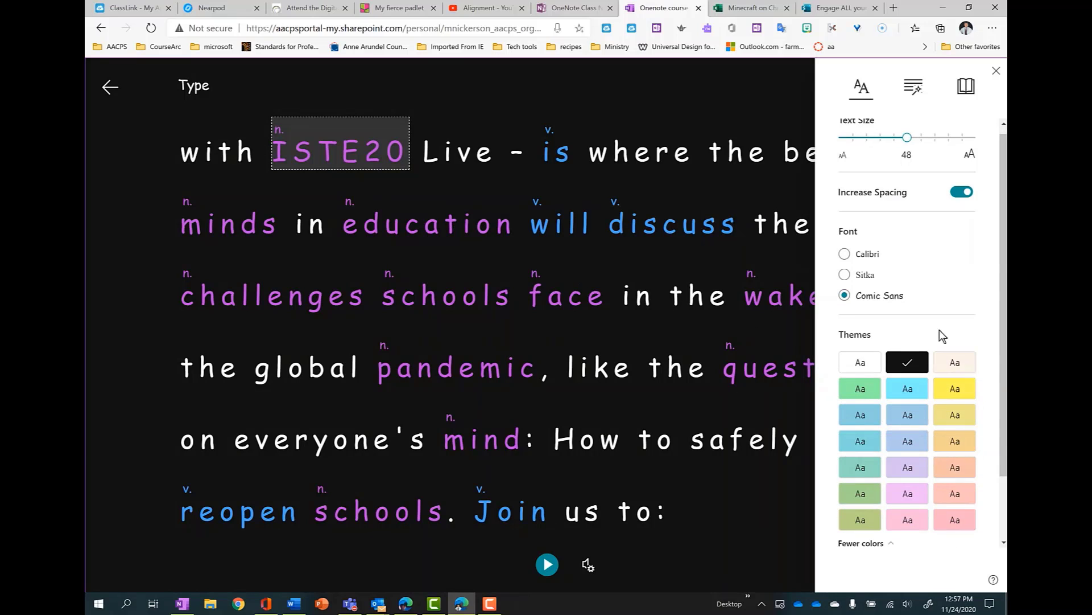
pyautogui.click(860, 415)
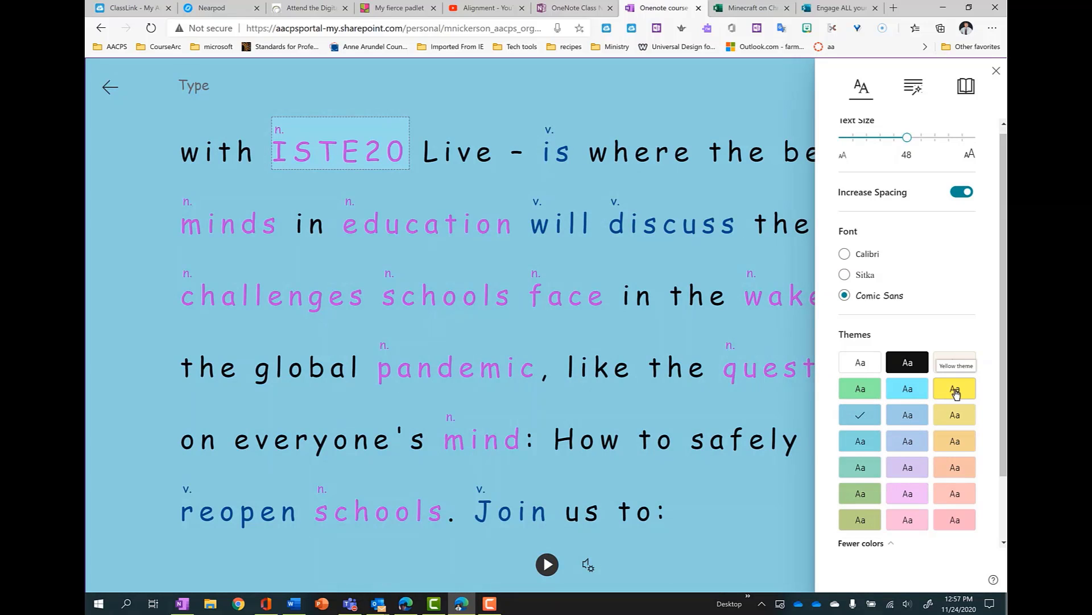
pyautogui.click(908, 394)
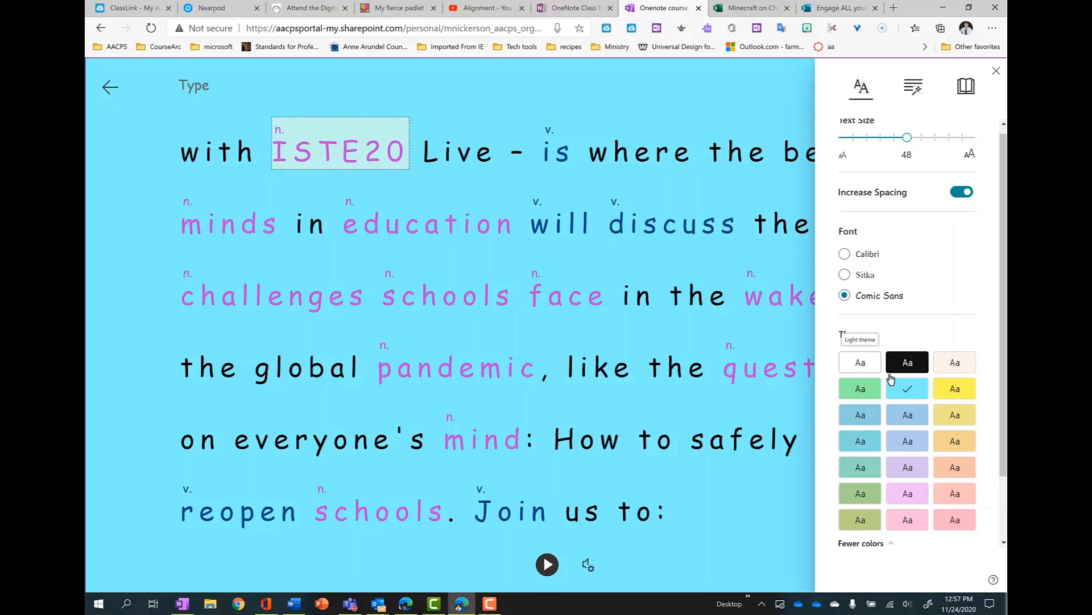
pyautogui.click(910, 364)
pyautogui.click(859, 365)
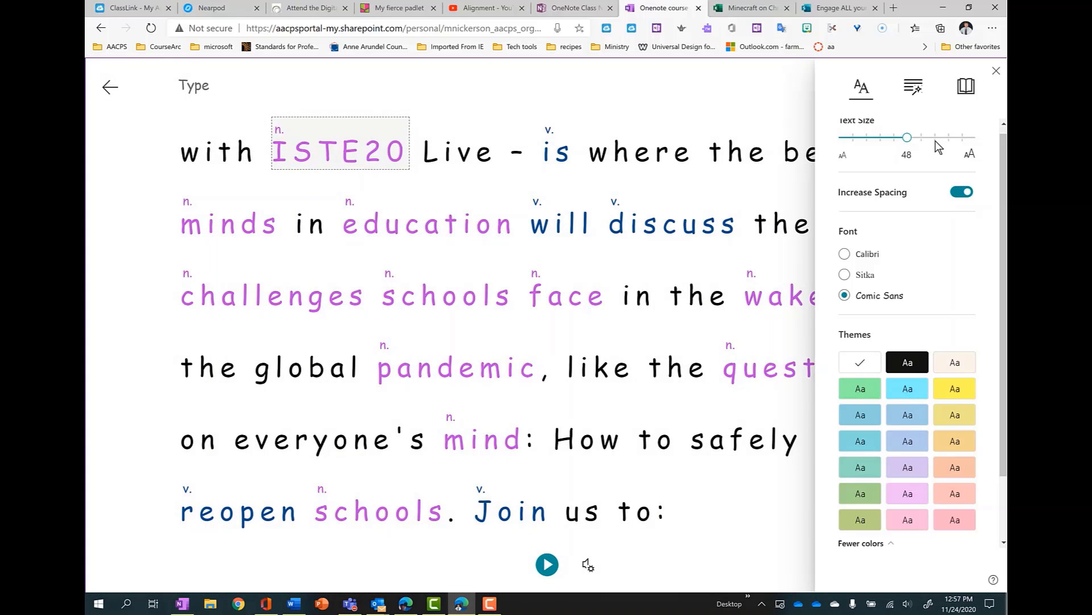
pyautogui.click(962, 192)
# Step: Turn on syllable splitting and switch off the part-of-speech labels and the noun and verb highlighting
pyautogui.click(914, 88)
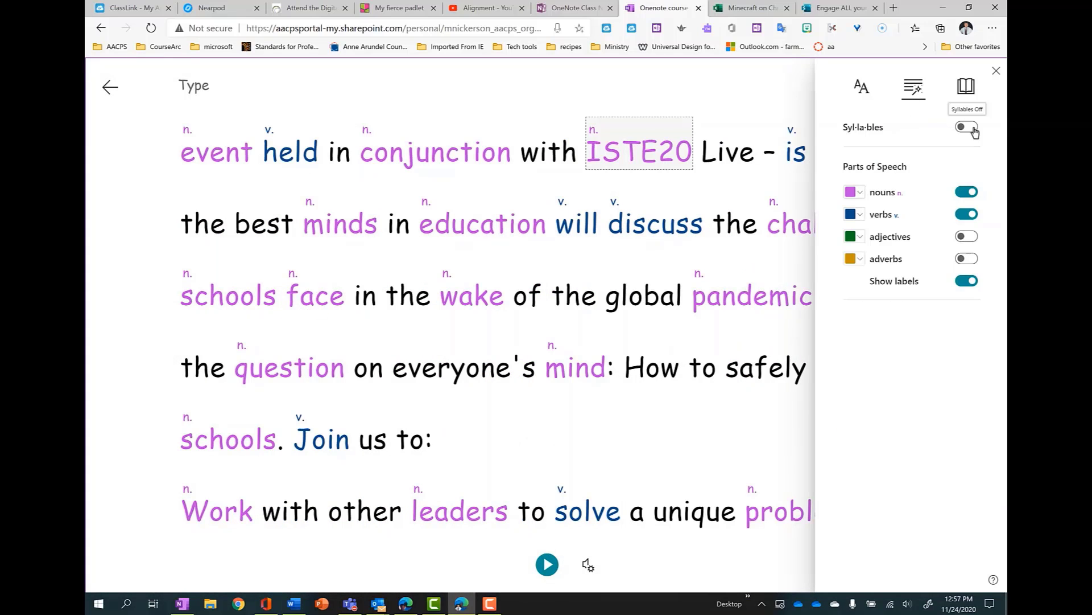
pyautogui.click(967, 127)
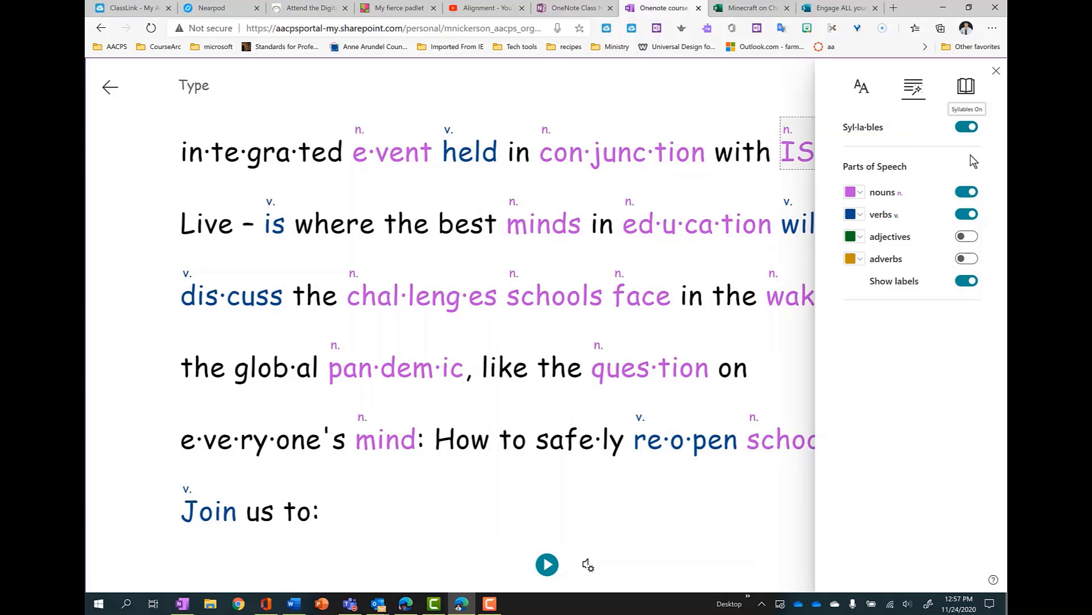
pyautogui.click(965, 281)
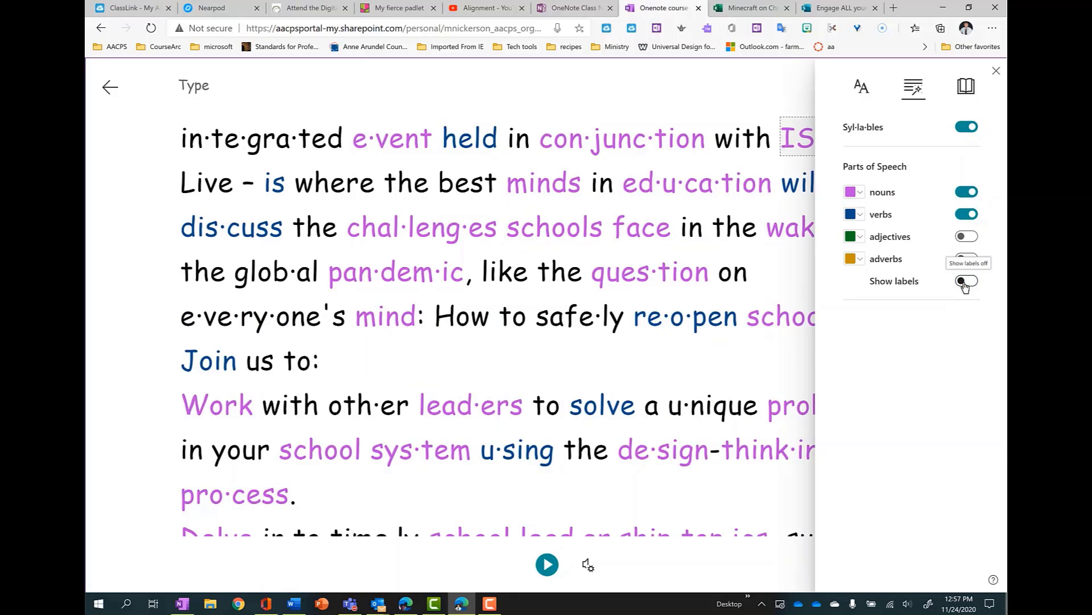
pyautogui.click(965, 281)
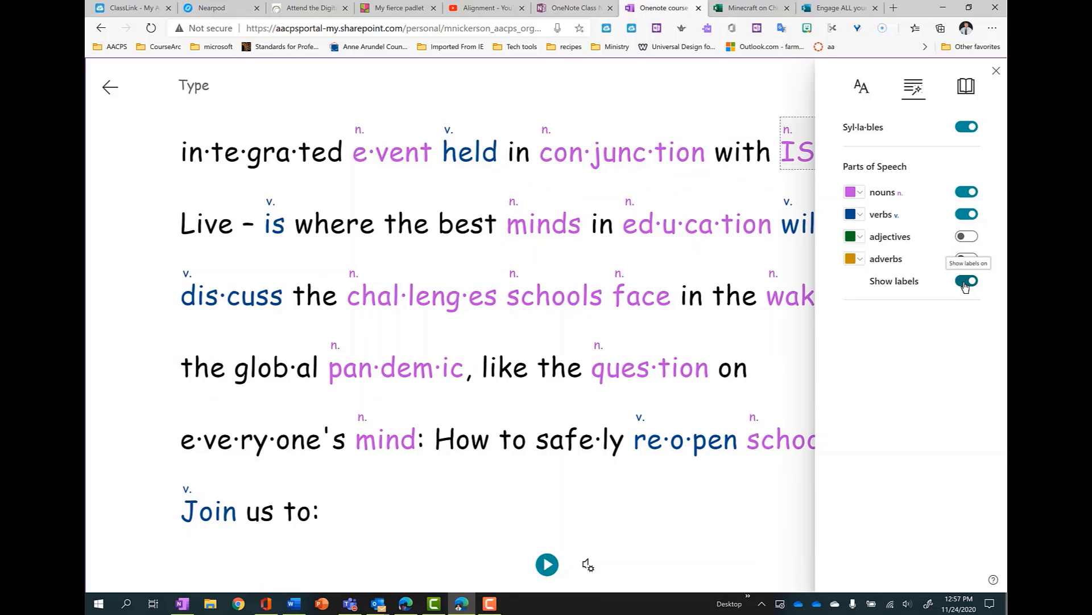
pyautogui.click(965, 281)
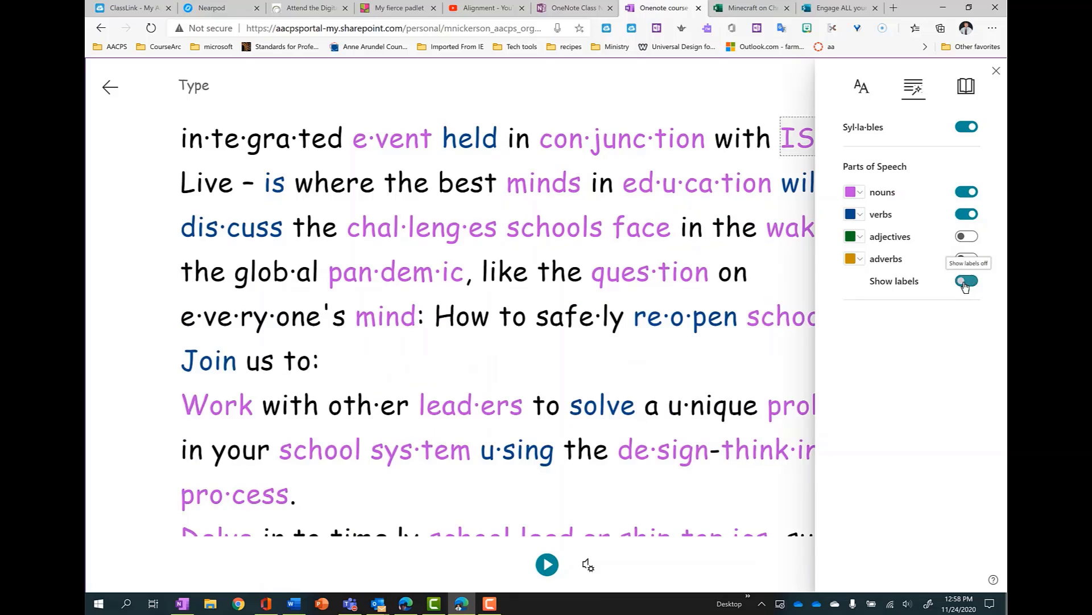
pyautogui.click(967, 192)
pyautogui.click(966, 214)
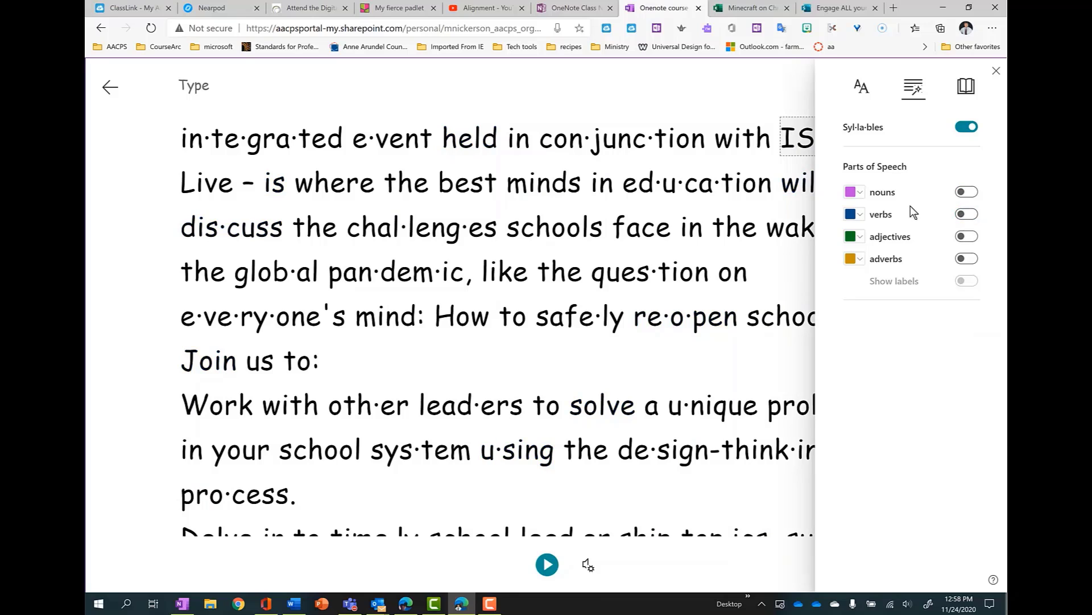
# Step: Try Line Focus with five, three and one line, play the text briefly in one-line view, and turn Line Focus off
pyautogui.click(966, 87)
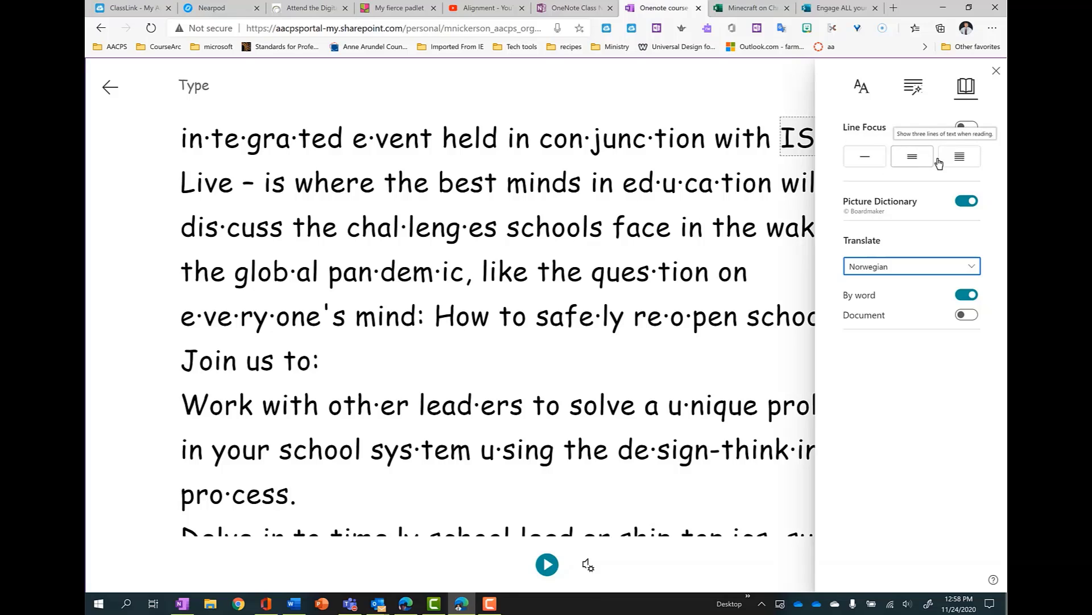
pyautogui.click(975, 158)
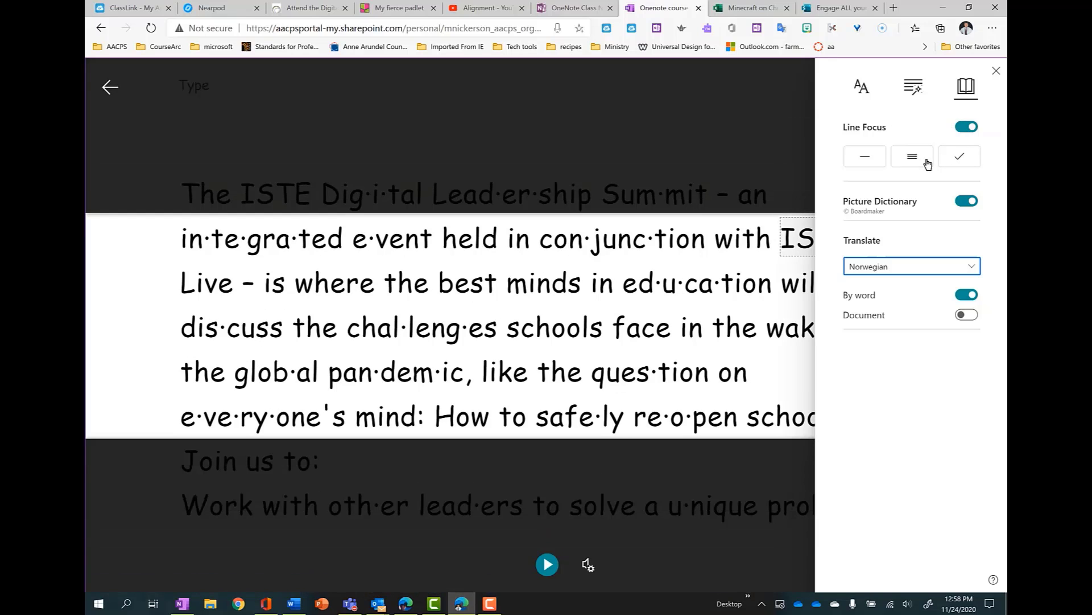
pyautogui.click(913, 157)
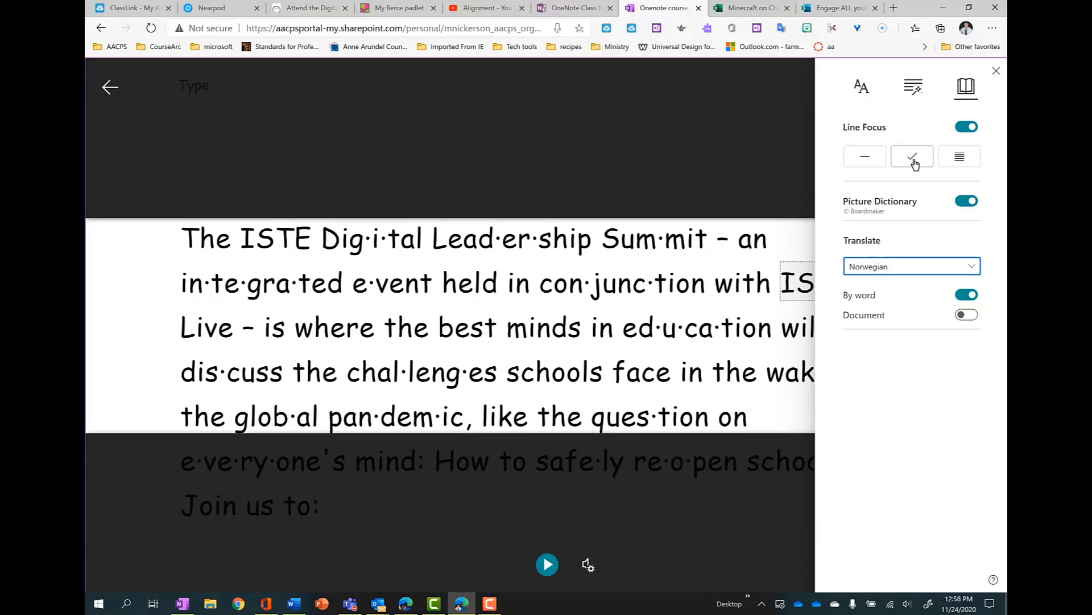
pyautogui.click(867, 160)
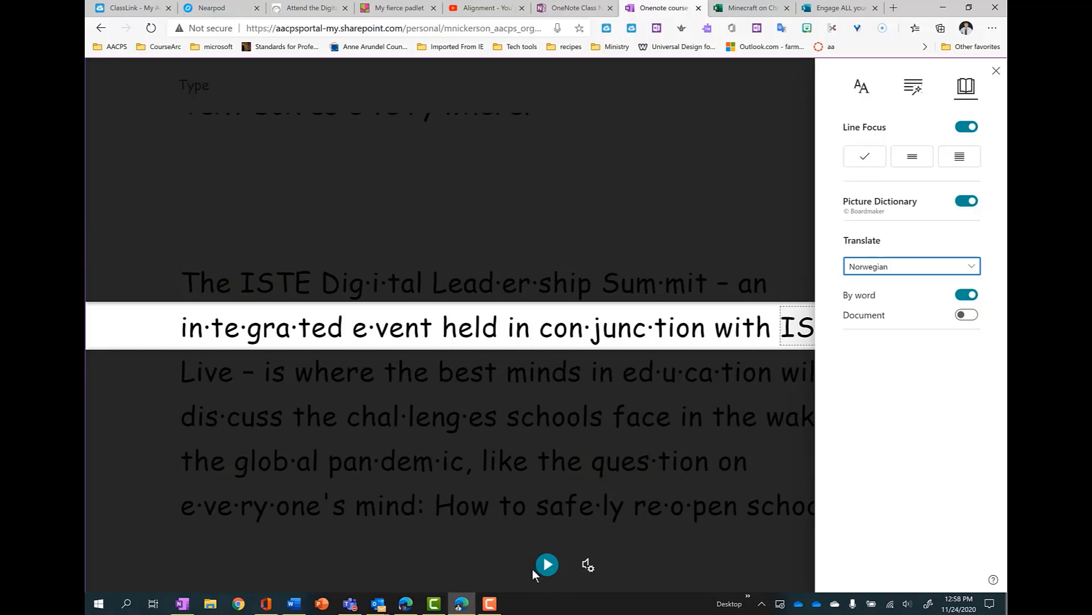
pyautogui.click(544, 567)
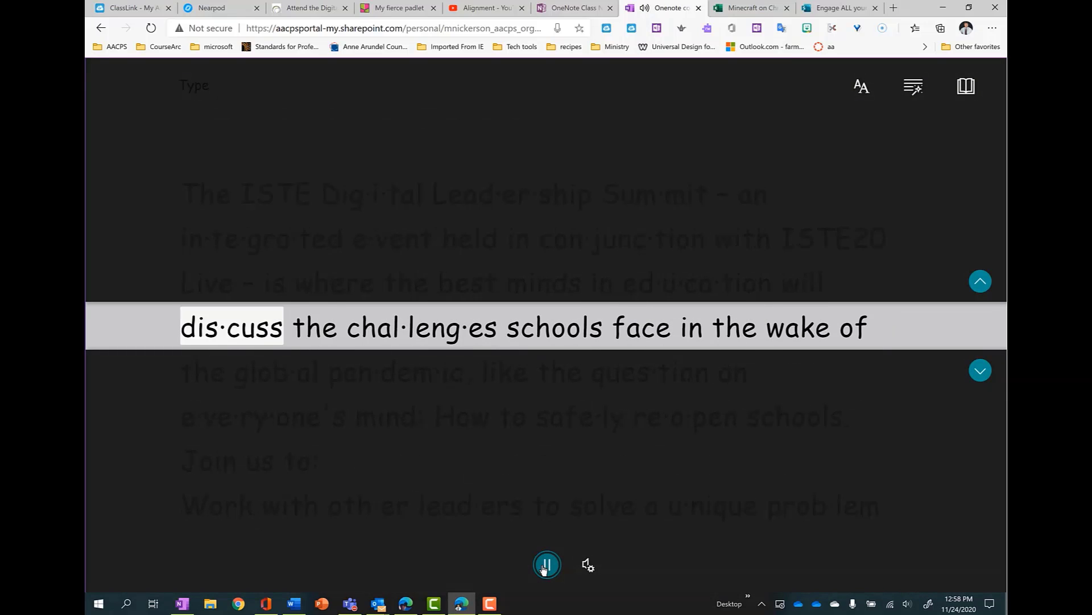
pyautogui.click(545, 565)
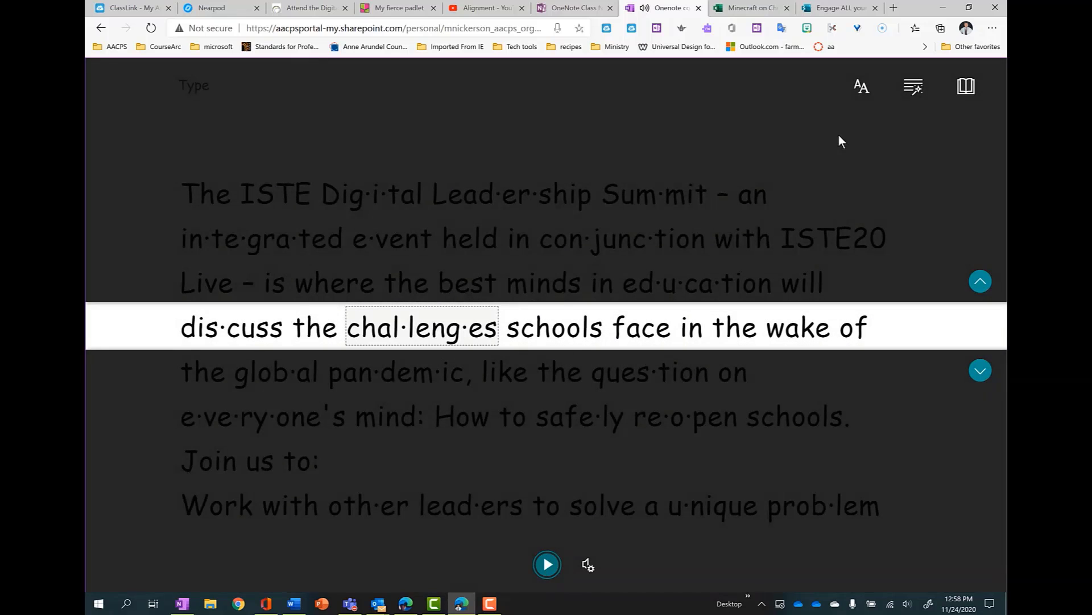
pyautogui.click(966, 86)
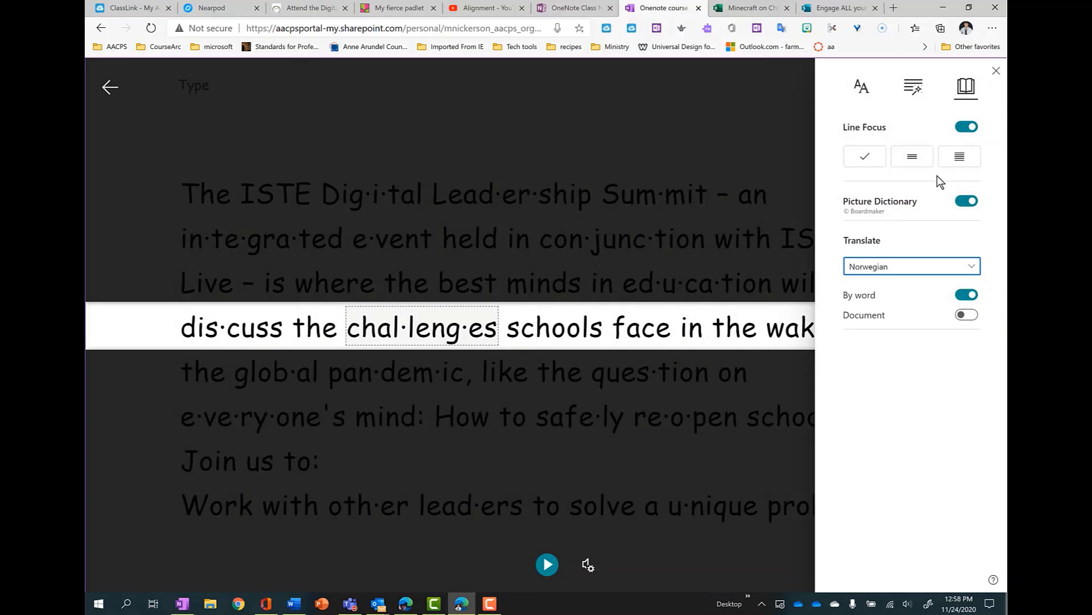
pyautogui.click(966, 127)
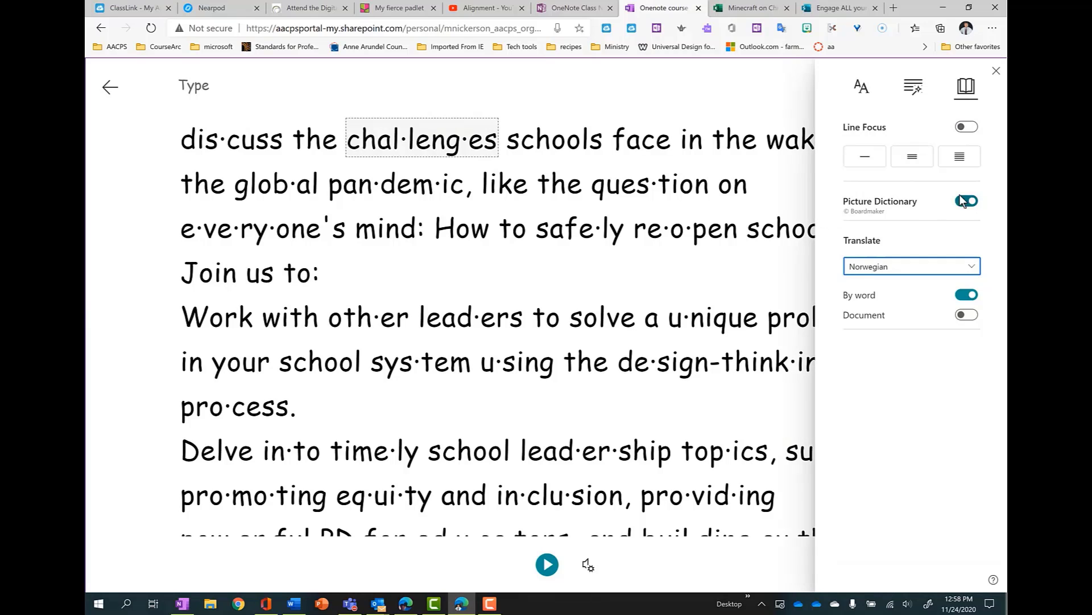
# Step: Look up the words "question", "schools" and "safely" with the Picture Dictionary and Norwegian word translation
pyautogui.click(641, 184)
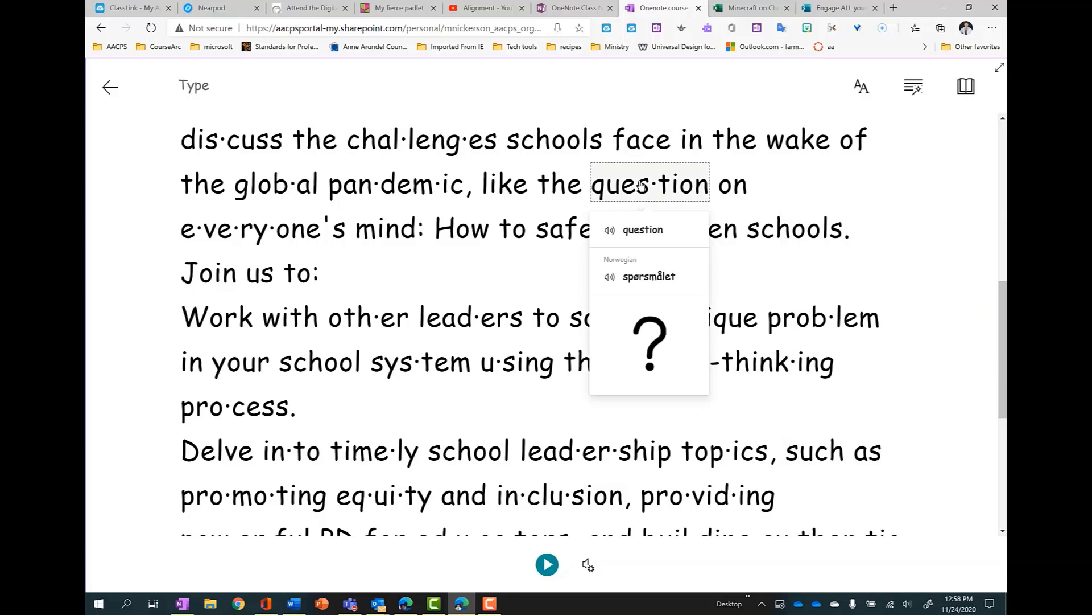
pyautogui.click(788, 230)
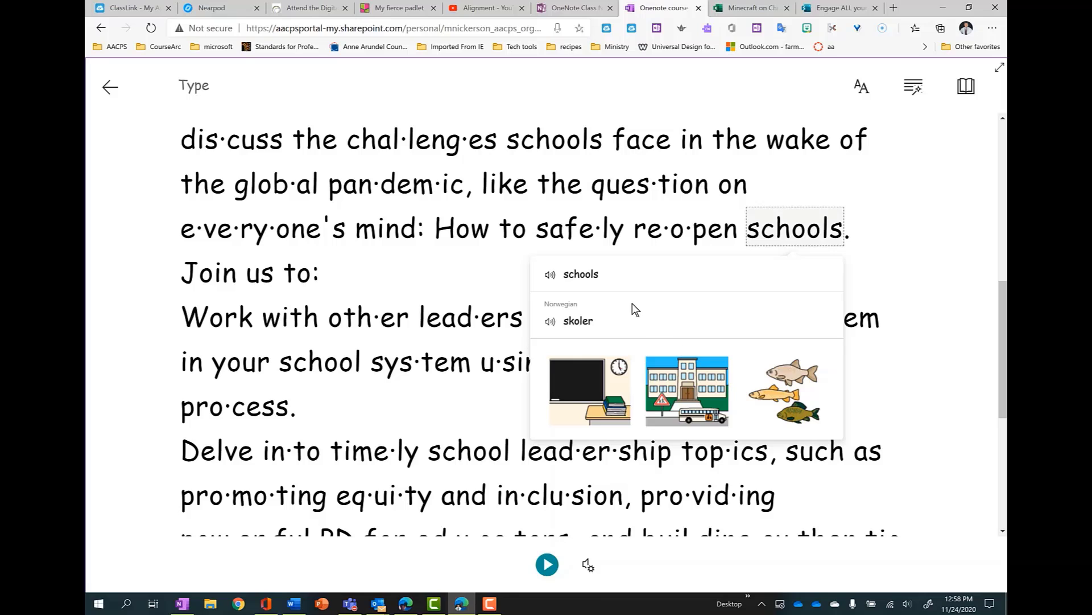
pyautogui.click(587, 234)
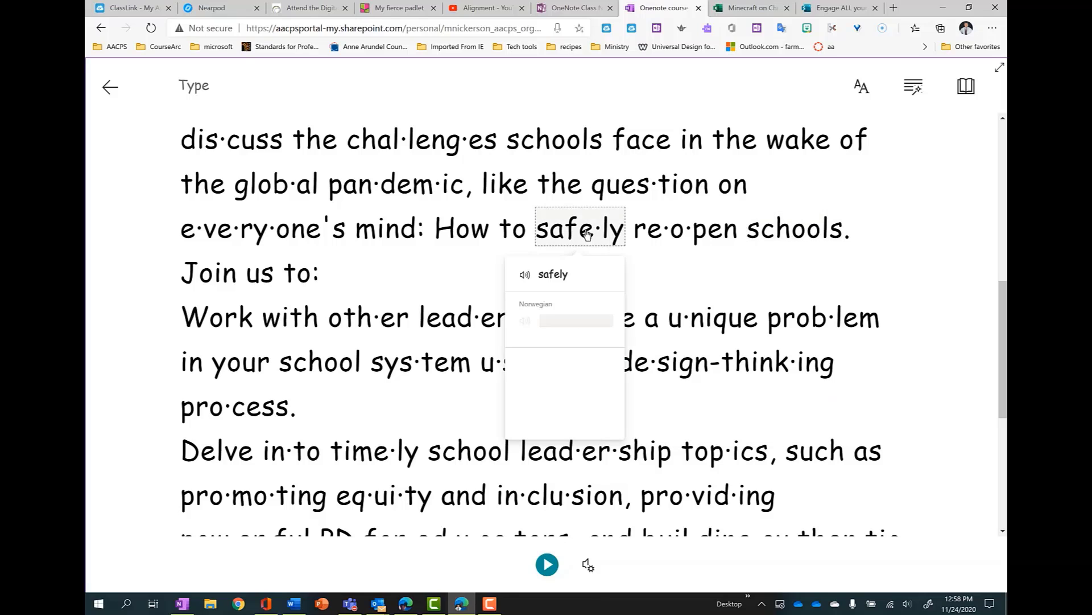
# Step: Look up the words "reopen" and "mind" with the Norwegian word translation
pyautogui.click(682, 239)
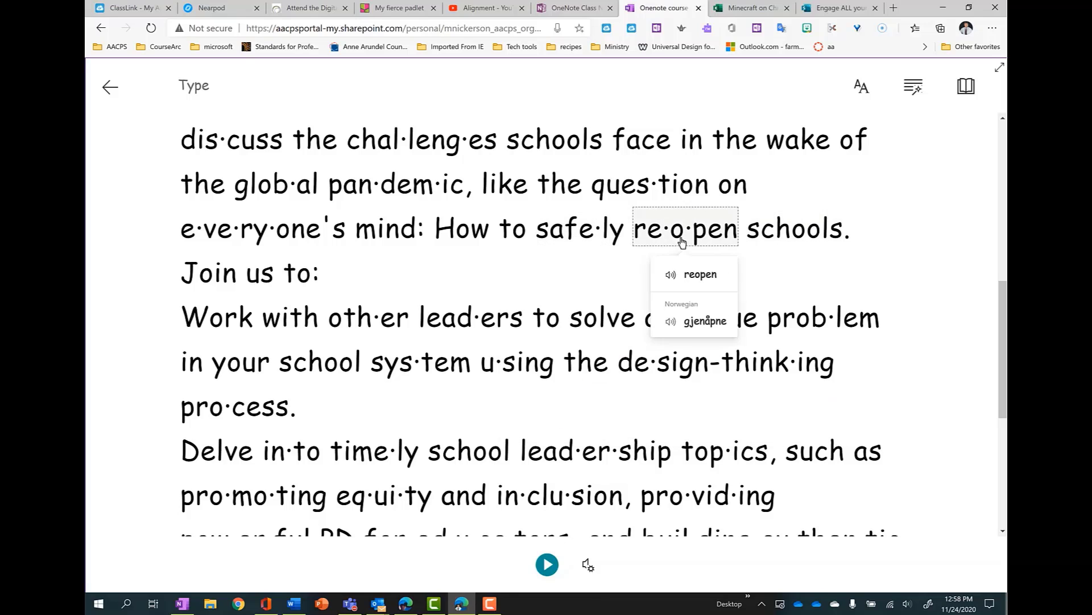
pyautogui.click(392, 234)
# Step: Turn off the Picture Dictionary and translate the whole document into Norwegian
pyautogui.click(966, 86)
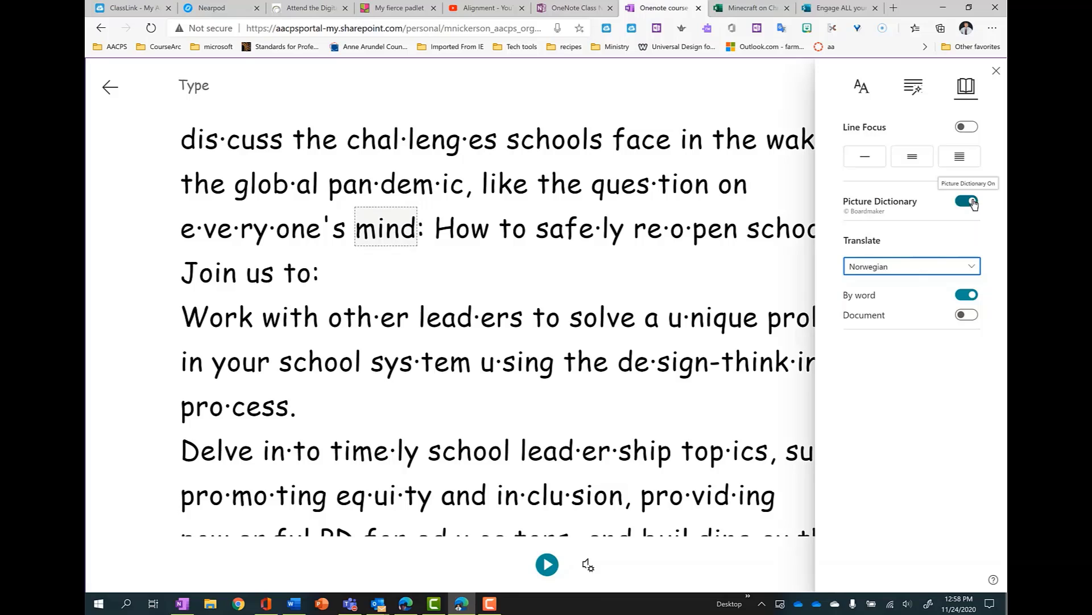
pyautogui.click(974, 205)
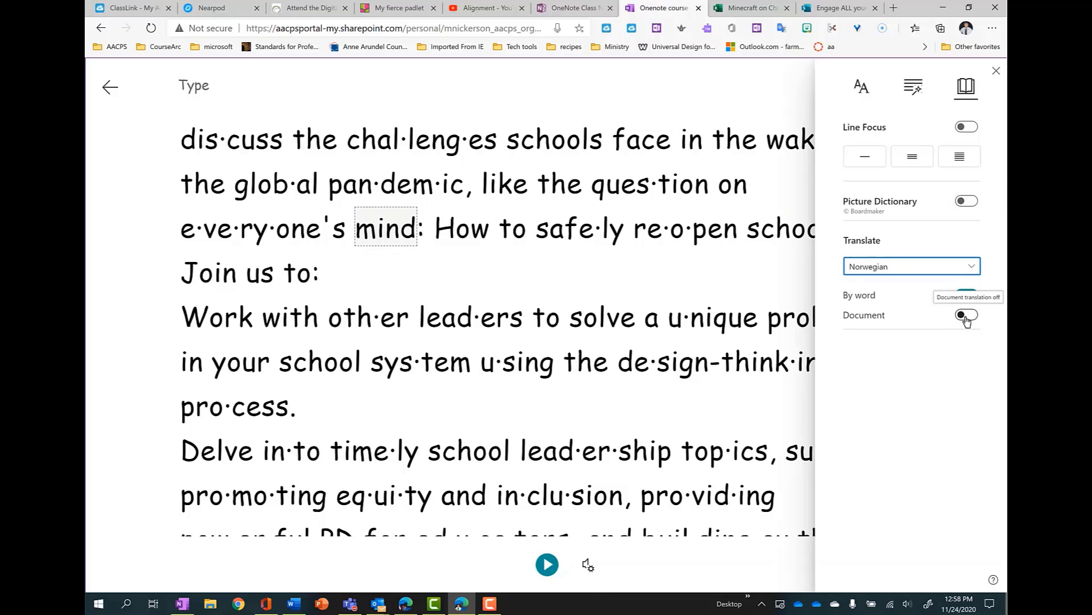
pyautogui.click(966, 317)
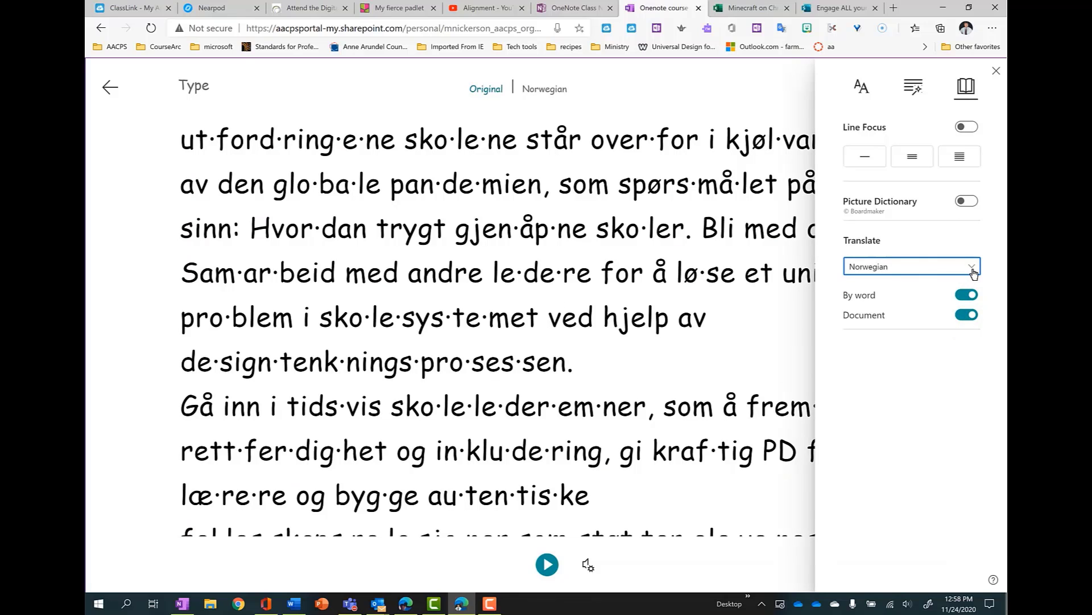
# Step: Change the document's translation language to Chinese Traditional (Hong Kong SAR)
pyautogui.click(971, 267)
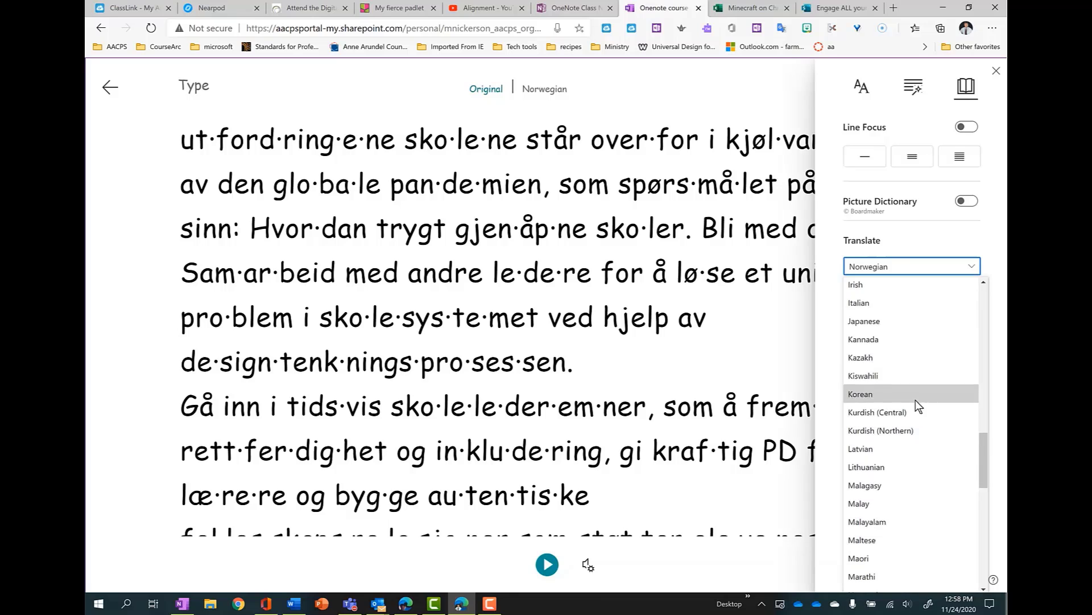
pyautogui.scroll(-3, 917, 404)
pyautogui.scroll(-4, 917, 403)
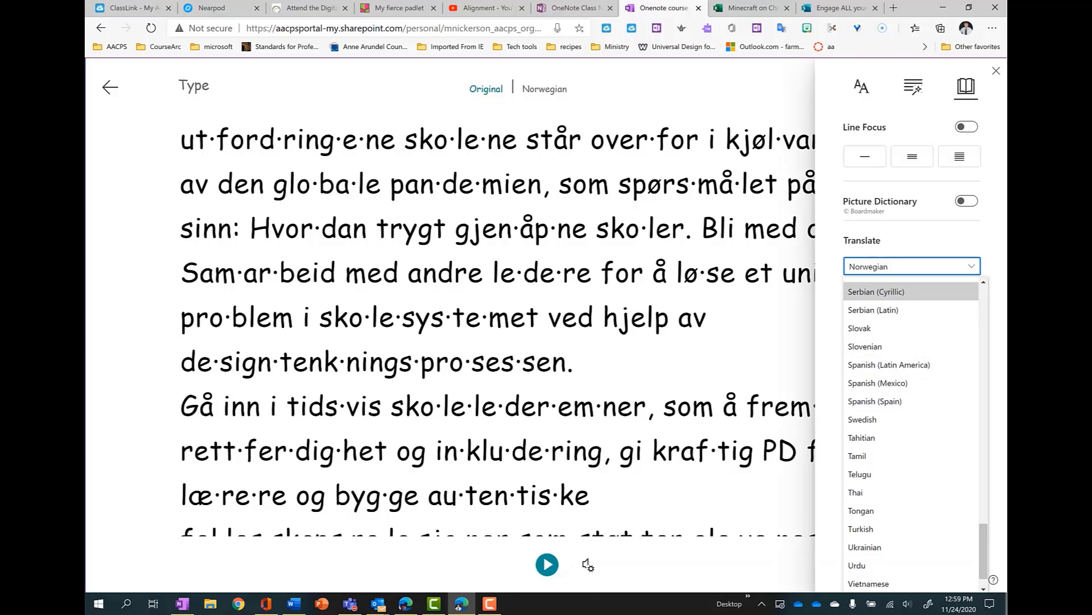
pyautogui.scroll(4, 899, 310)
pyautogui.scroll(6, 899, 310)
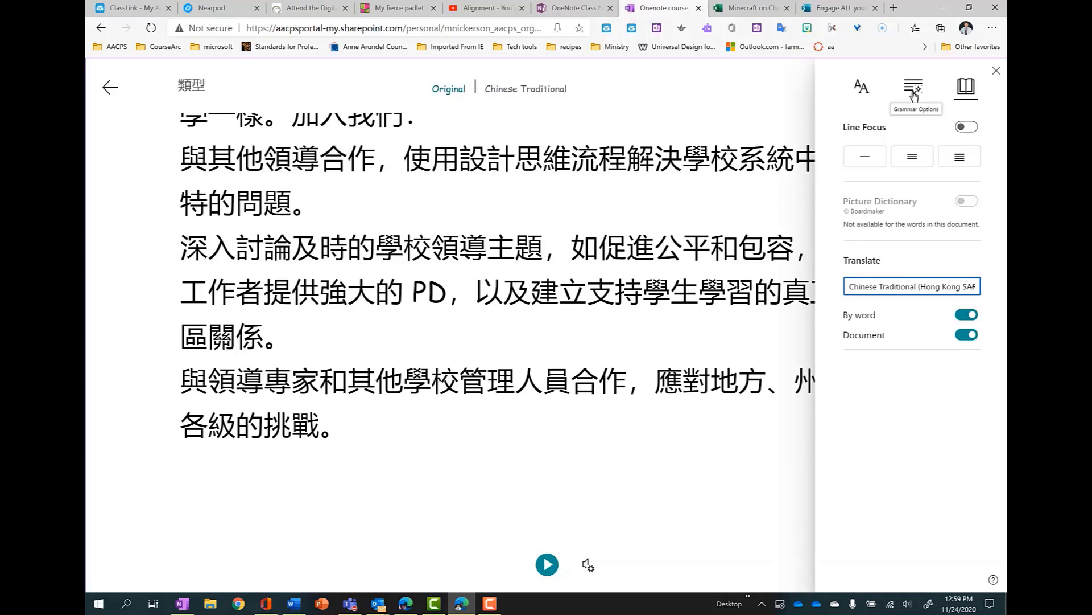
# Step: Check the grammar options and text preferences available for the translated text, and exit Immersive Reader
pyautogui.click(914, 93)
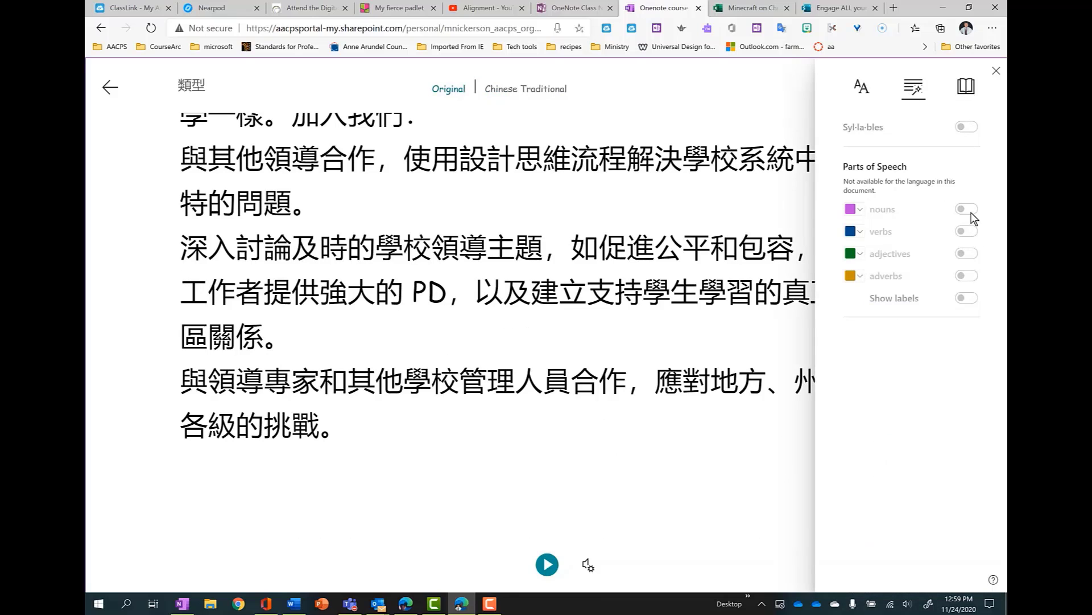
pyautogui.click(862, 88)
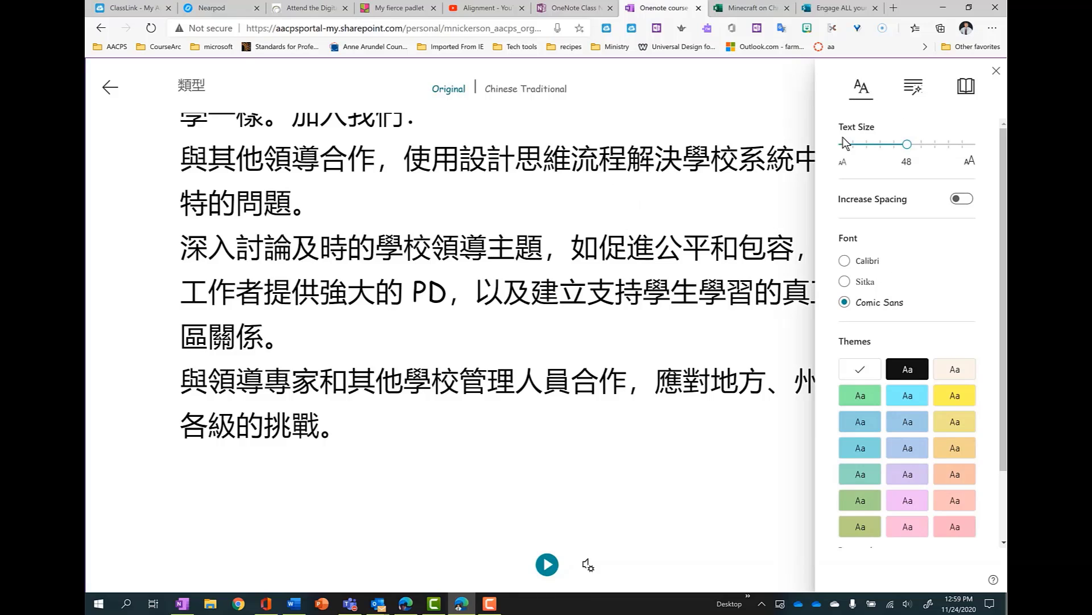
pyautogui.click(997, 70)
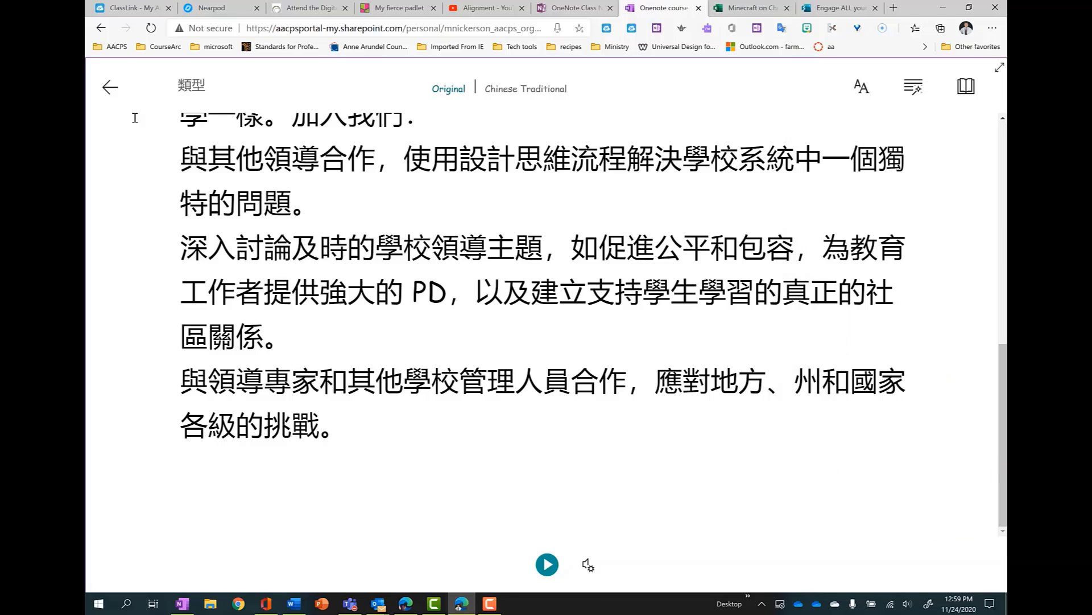
pyautogui.click(111, 90)
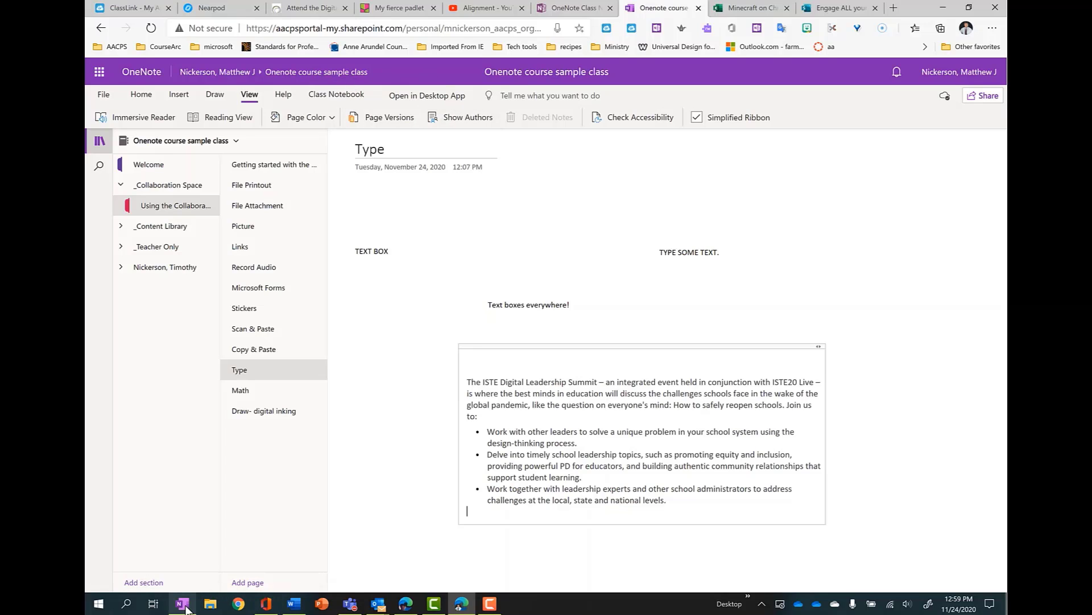
# Step: Open the Math page and write the number list 2, 4, 5, 3, 5, 2, 4, 5 below its title
pyautogui.moveTo(186, 607)
pyautogui.click(259, 392)
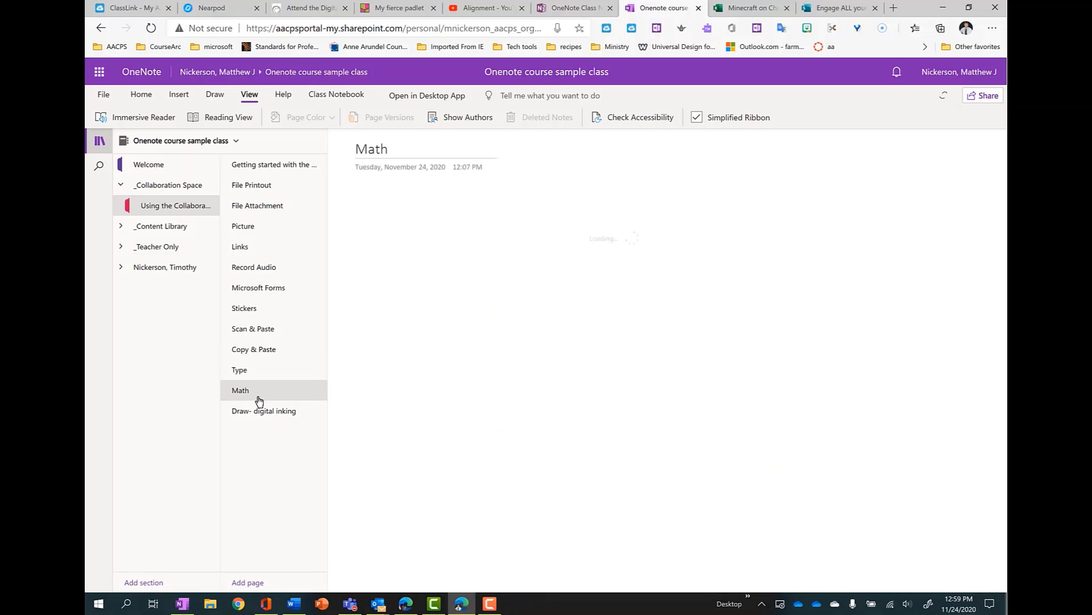
pyautogui.click(178, 94)
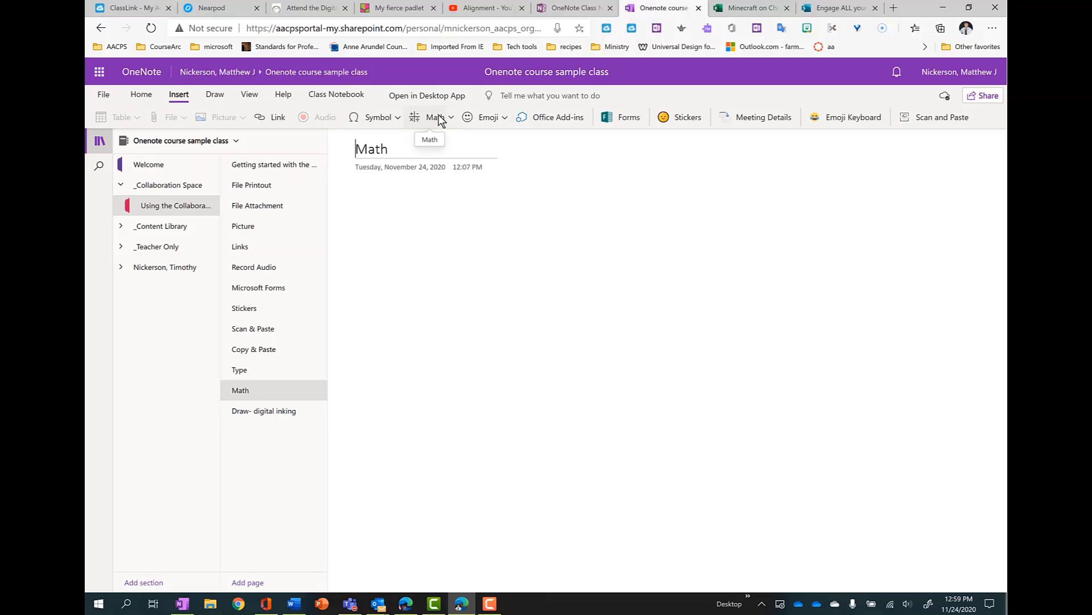
pyautogui.click(215, 94)
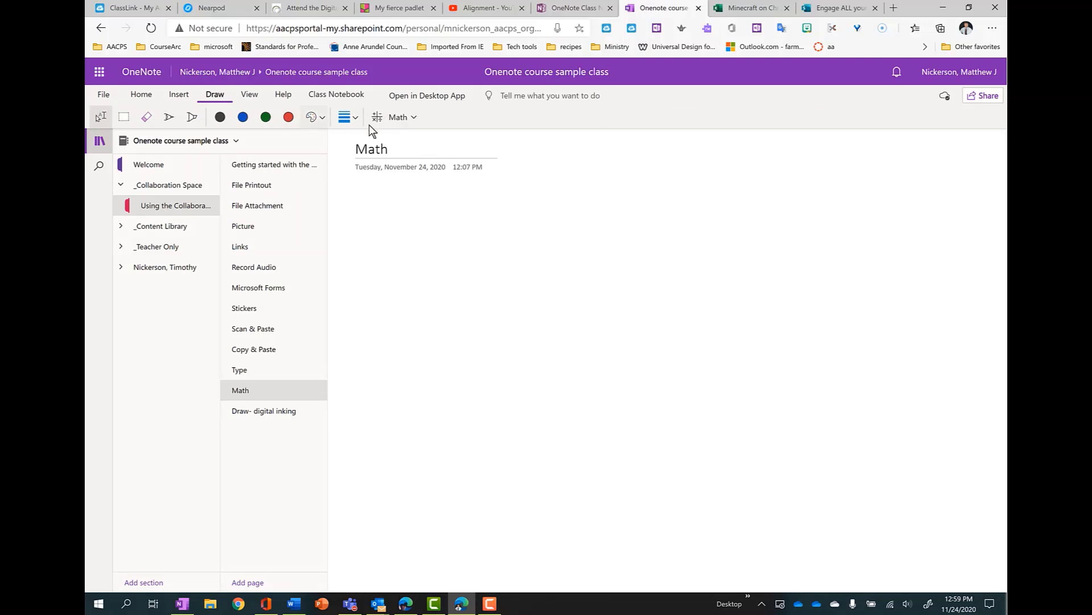
pyautogui.click(180, 96)
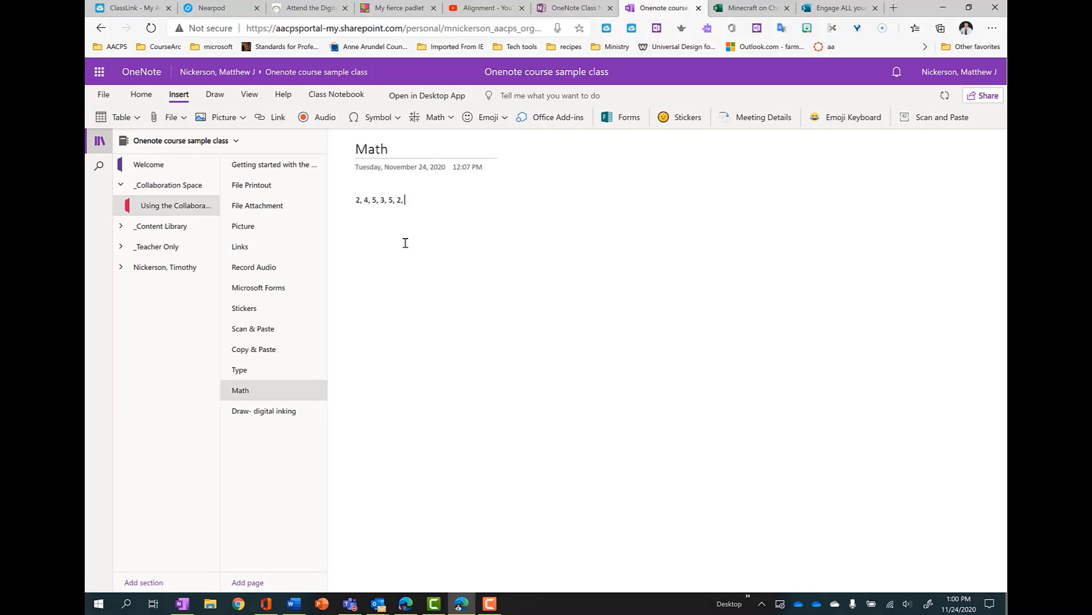
pyautogui.write('5')
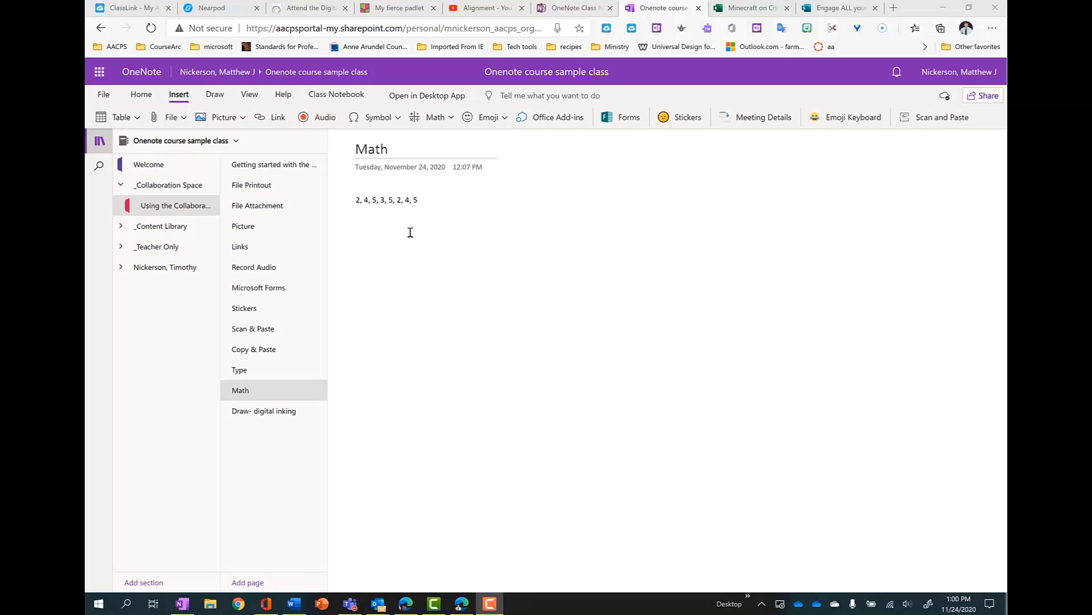
# Step: Lasso the number list on the page and load it into the Math assistant
pyautogui.click(452, 121)
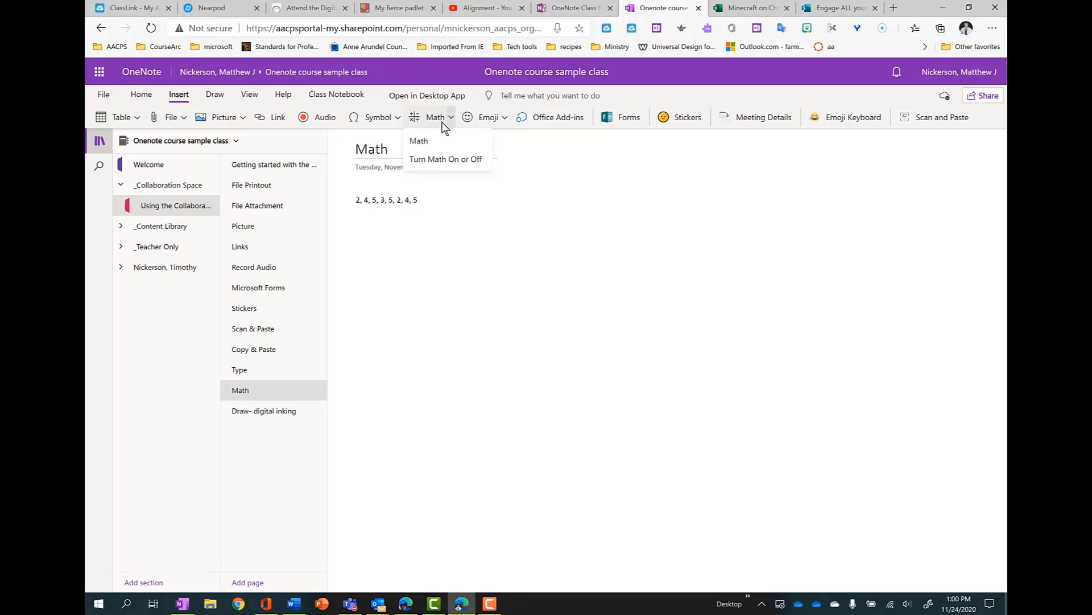
pyautogui.click(434, 122)
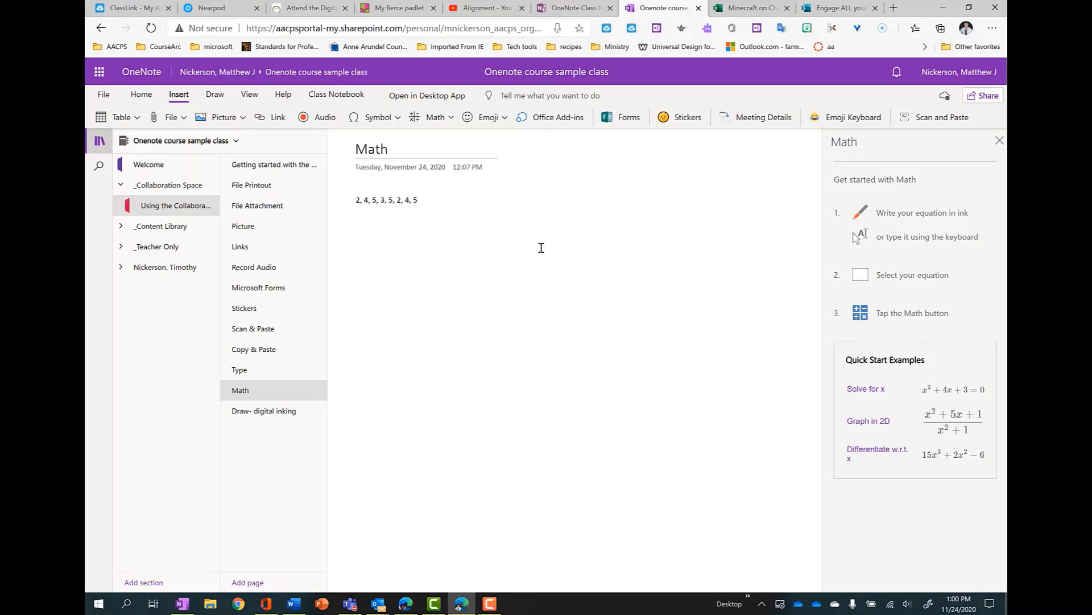
pyautogui.click(214, 95)
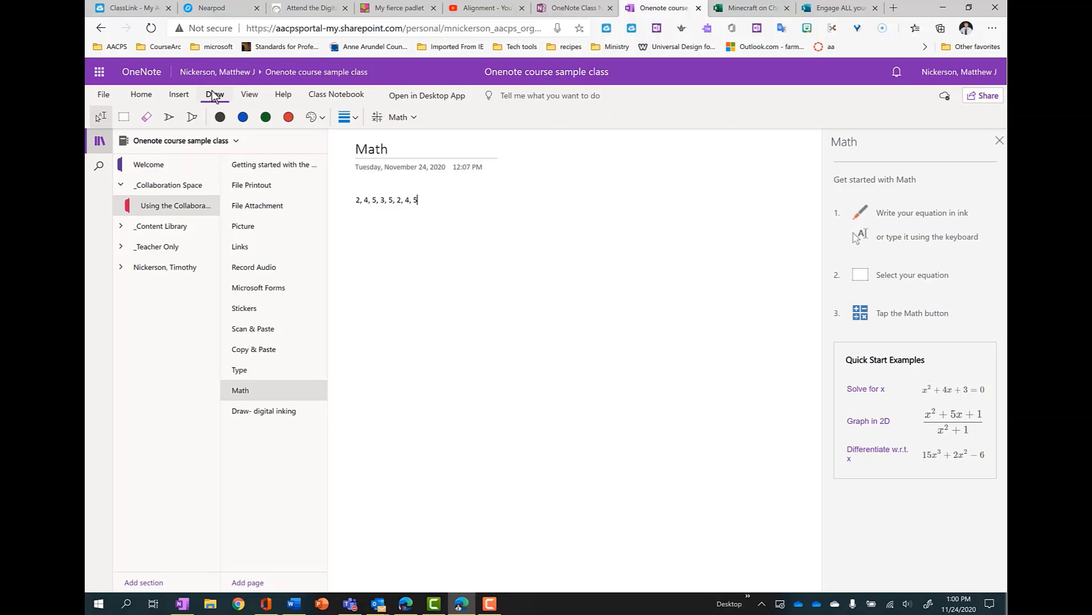
pyautogui.click(125, 118)
pyautogui.moveTo(334, 183); pyautogui.dragTo(569, 251)
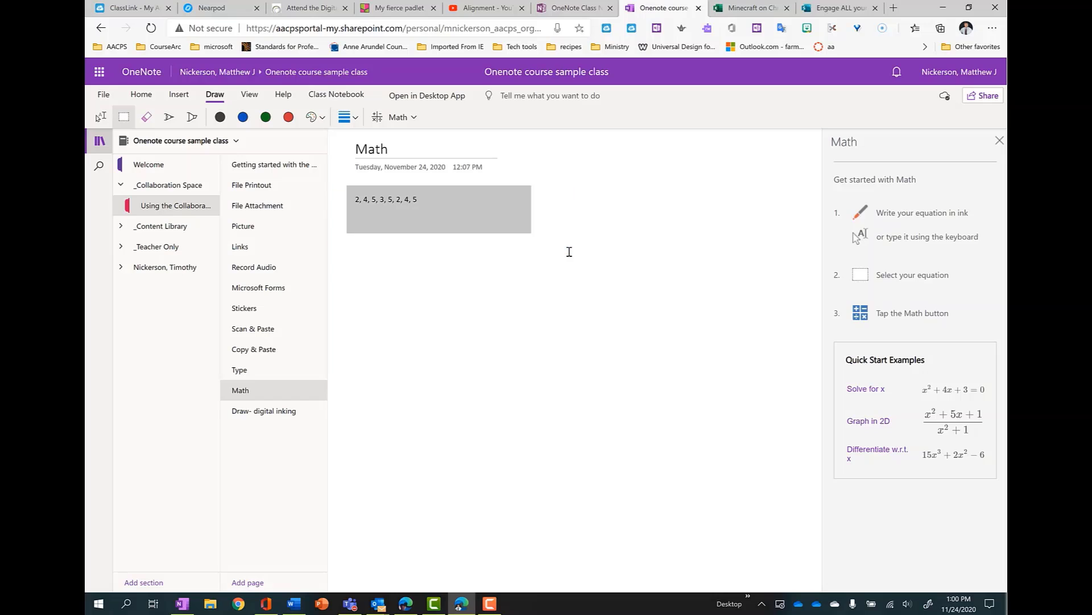
pyautogui.click(397, 117)
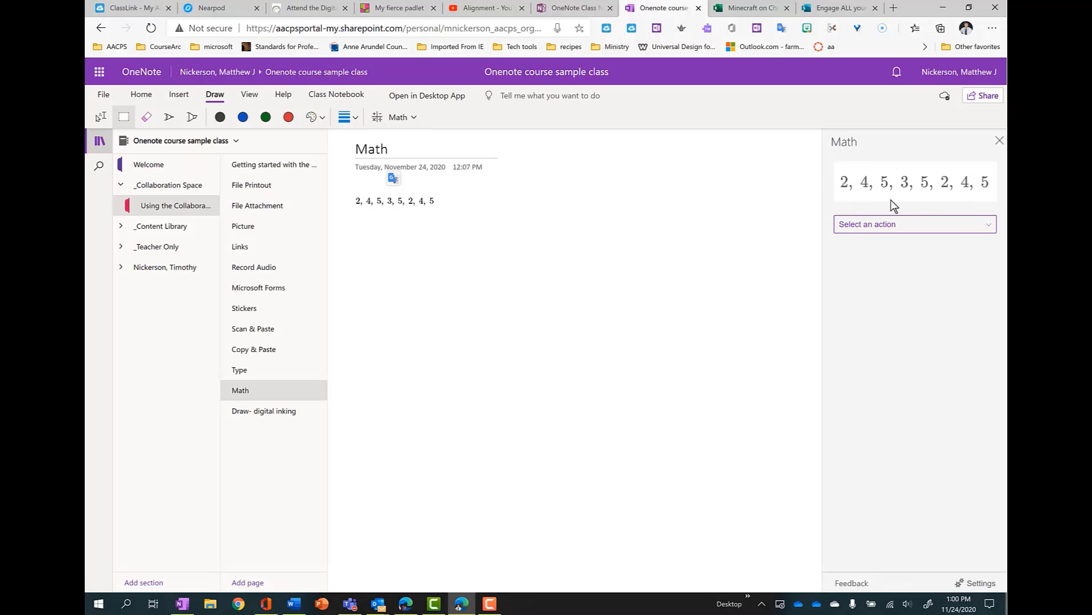
# Step: Try the Median, Mode and Sort actions on the number list
pyautogui.click(991, 224)
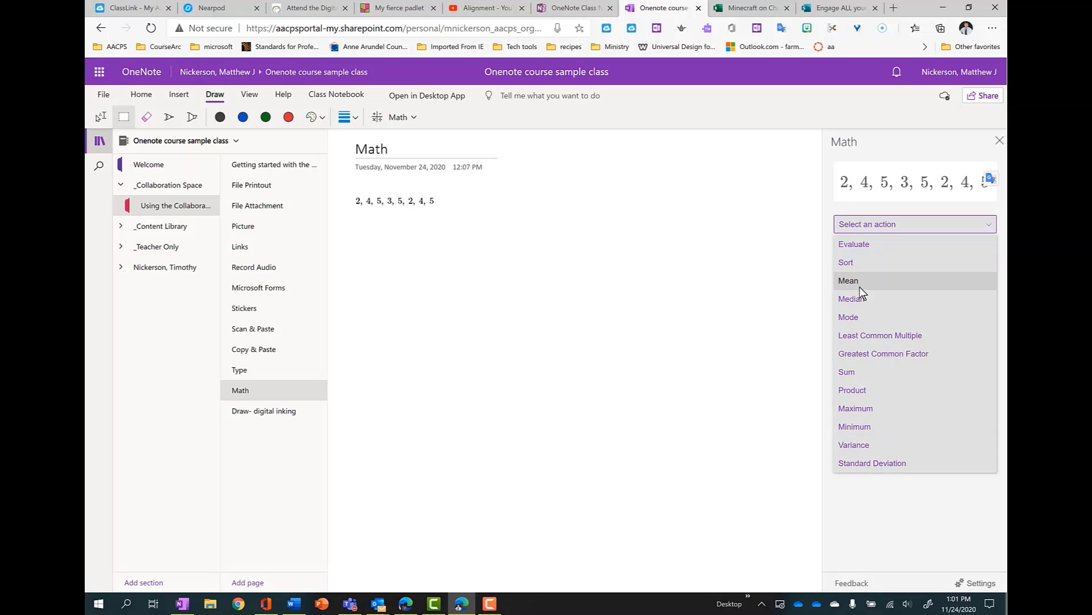
pyautogui.click(859, 298)
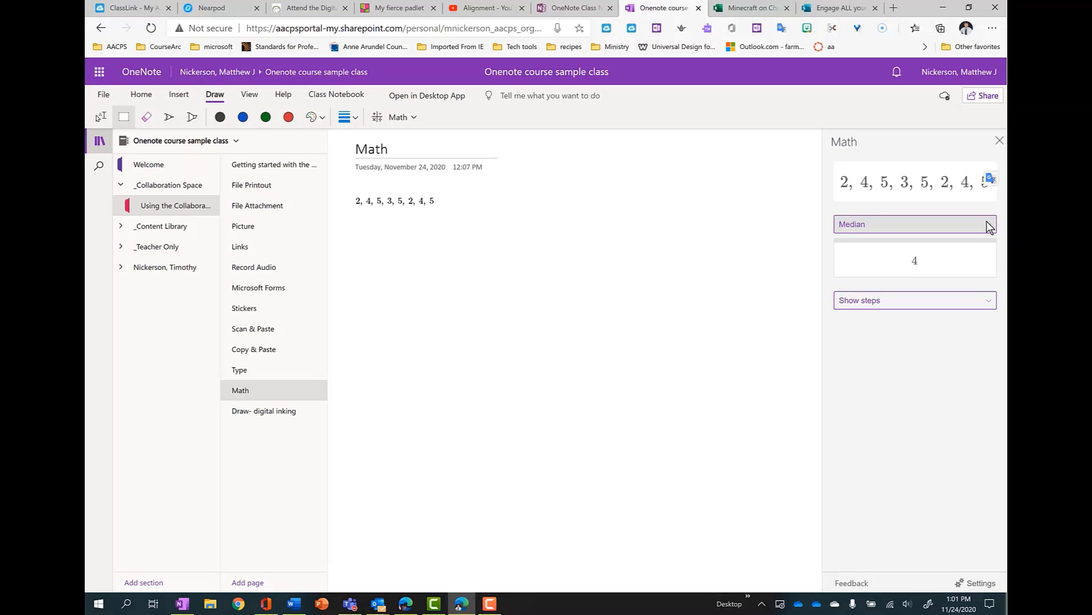
pyautogui.click(990, 225)
pyautogui.click(857, 297)
pyautogui.click(989, 224)
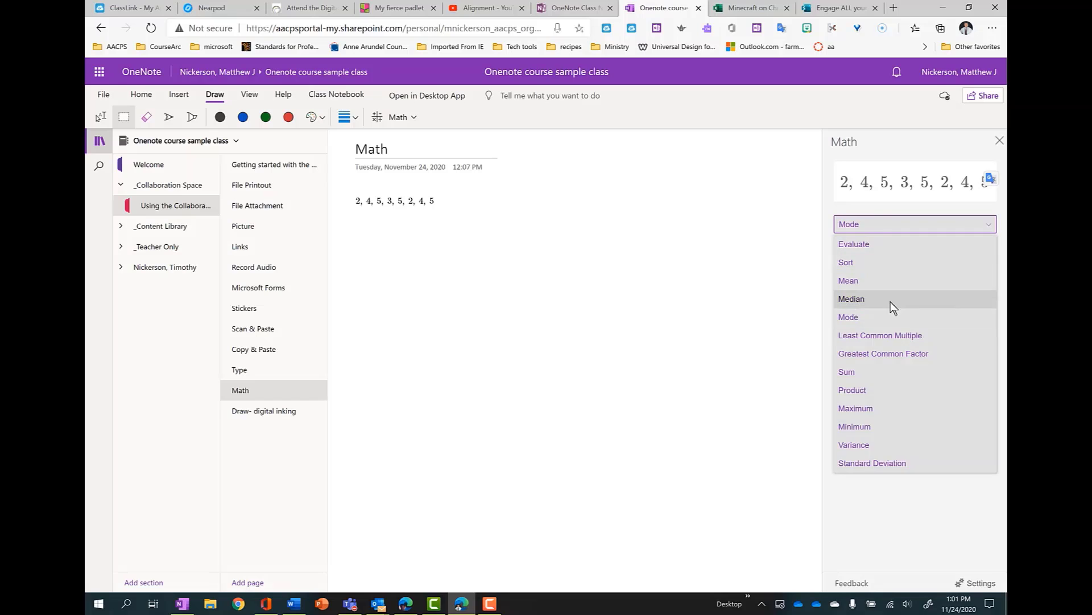
pyautogui.click(848, 262)
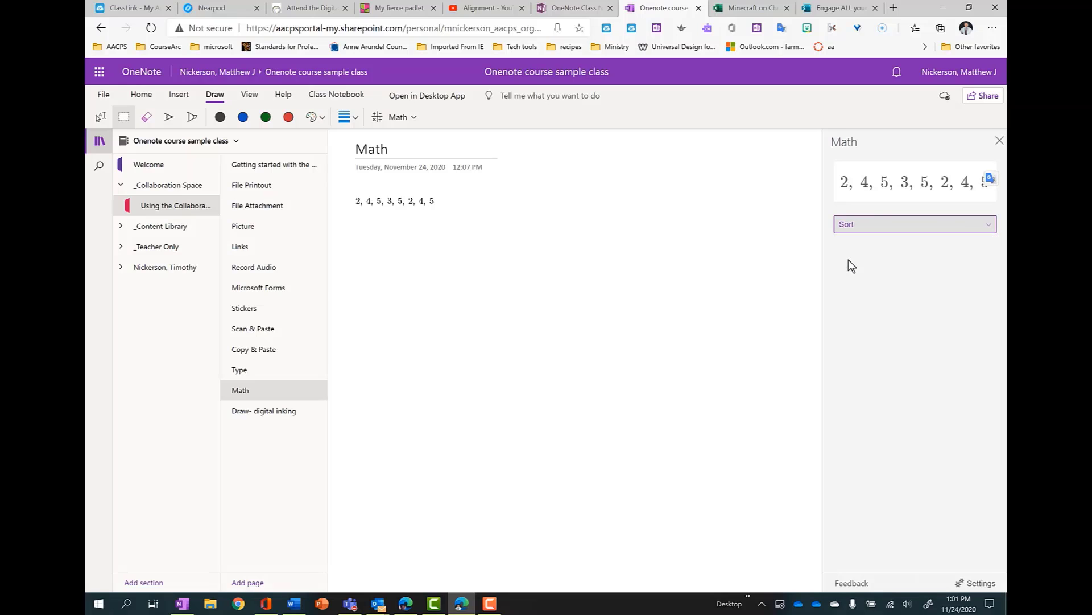
# Step: Calculate the Least Common Multiple of the number list and show its solution steps
pyautogui.click(991, 225)
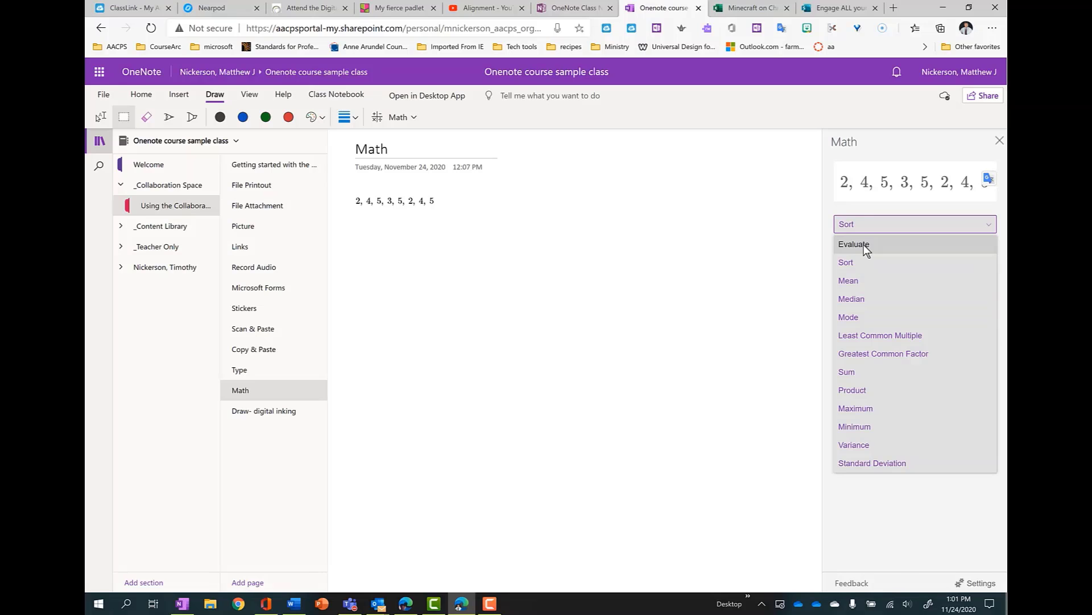
pyautogui.click(876, 336)
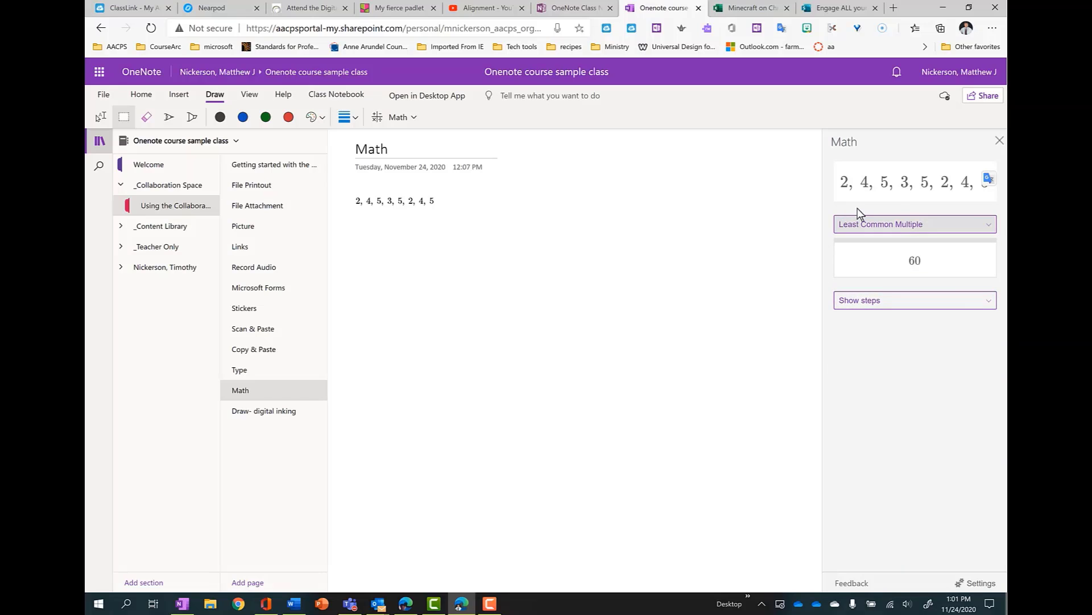
pyautogui.click(990, 302)
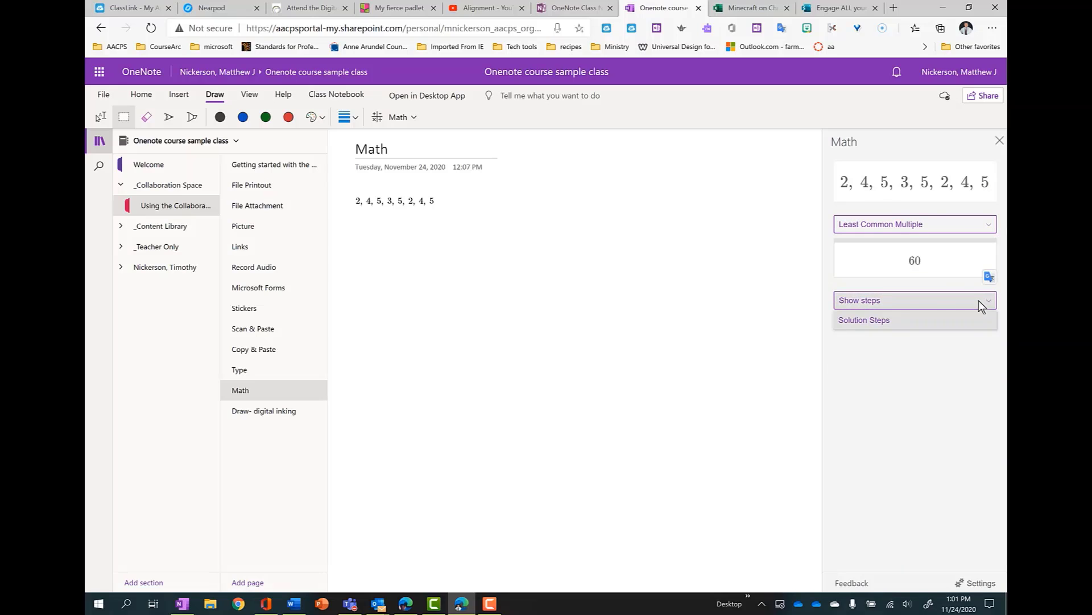
pyautogui.click(860, 322)
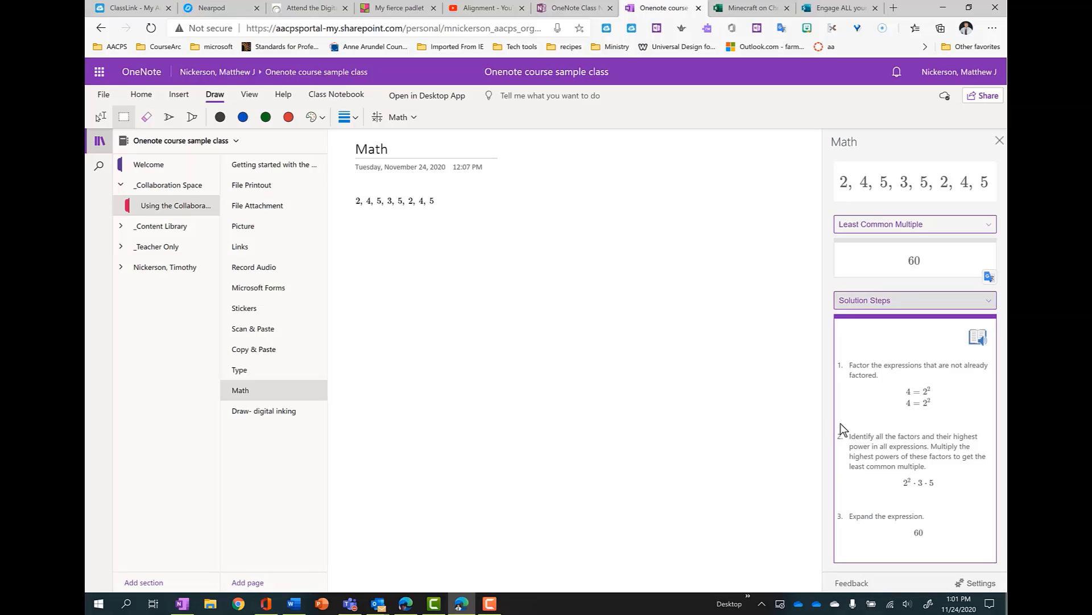
# Step: View the solution steps in Immersive Reader, check its text, grammar and reading preferences, and return to the page
pyautogui.click(976, 339)
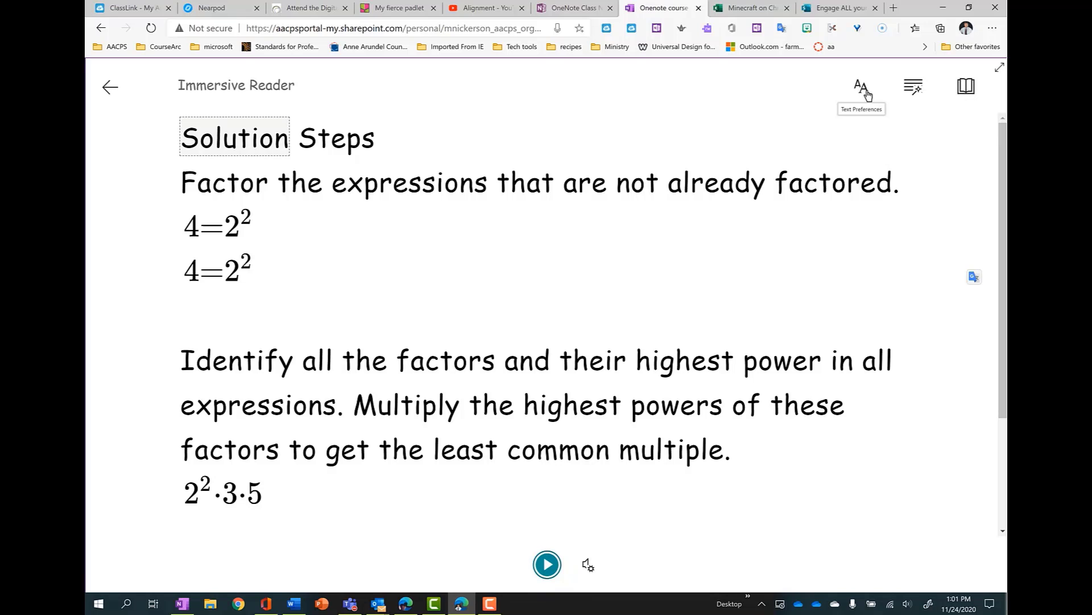
pyautogui.click(861, 88)
pyautogui.click(914, 91)
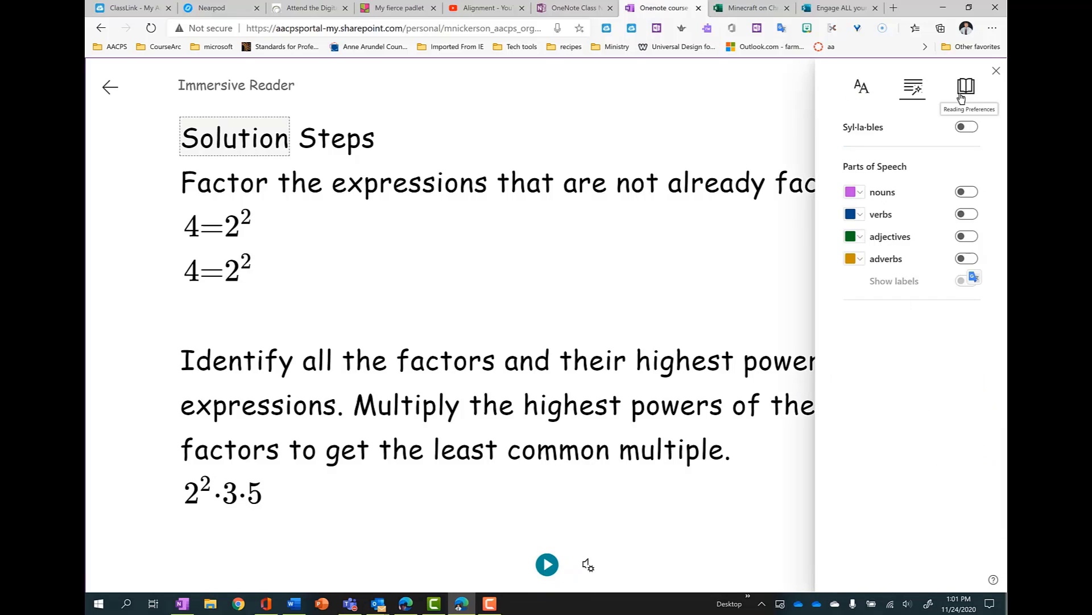
pyautogui.click(966, 88)
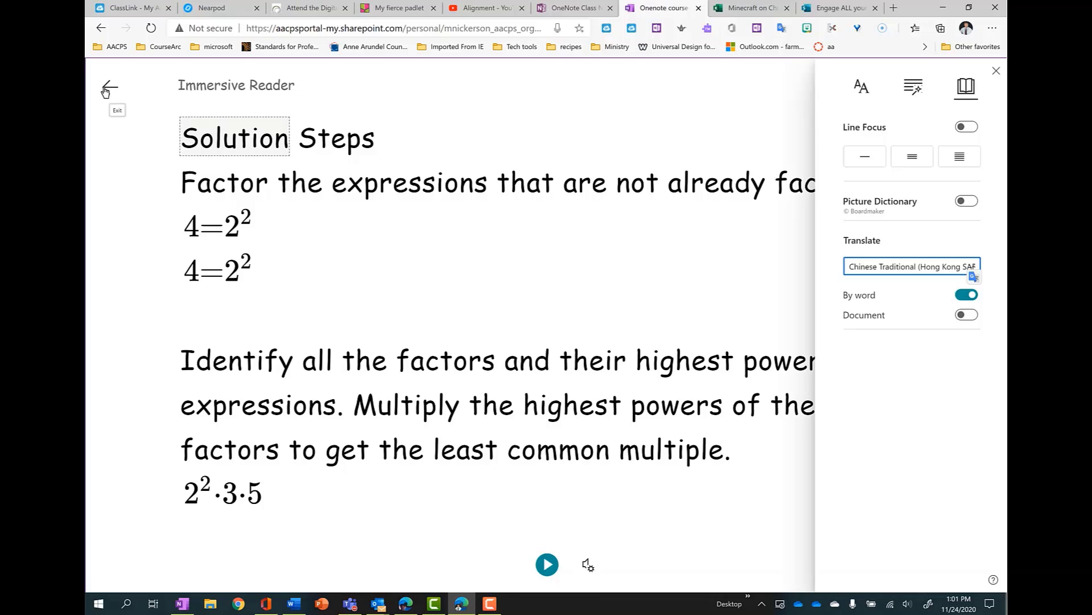
pyautogui.click(105, 90)
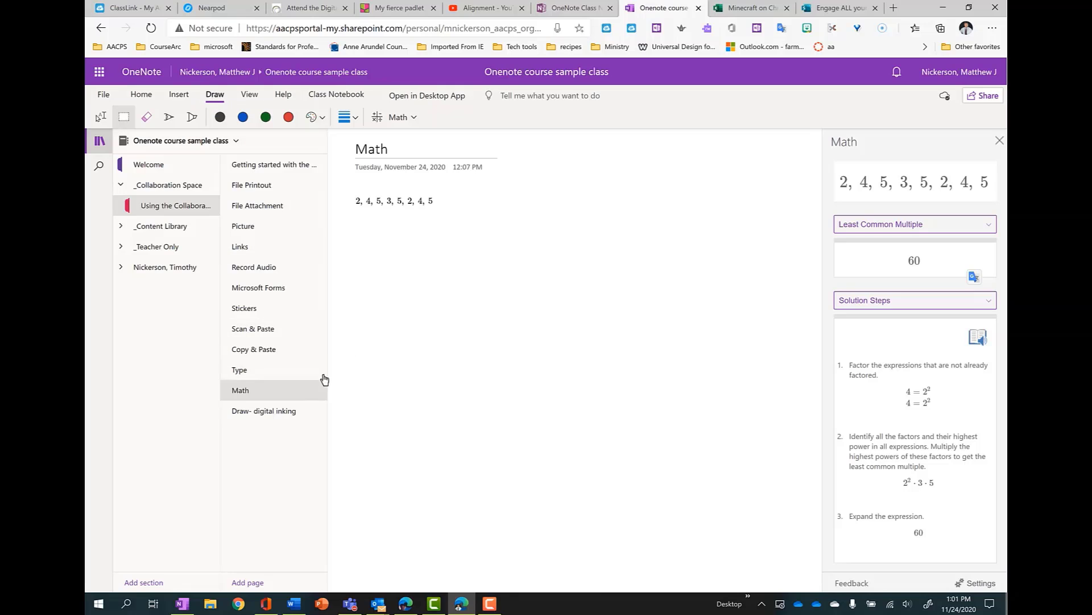
# Step: Close the Math assistant and handwrite the equation 3x² − 2x + 4 = 7y on the page with the black pen
pyautogui.click(374, 307)
pyautogui.click(1000, 140)
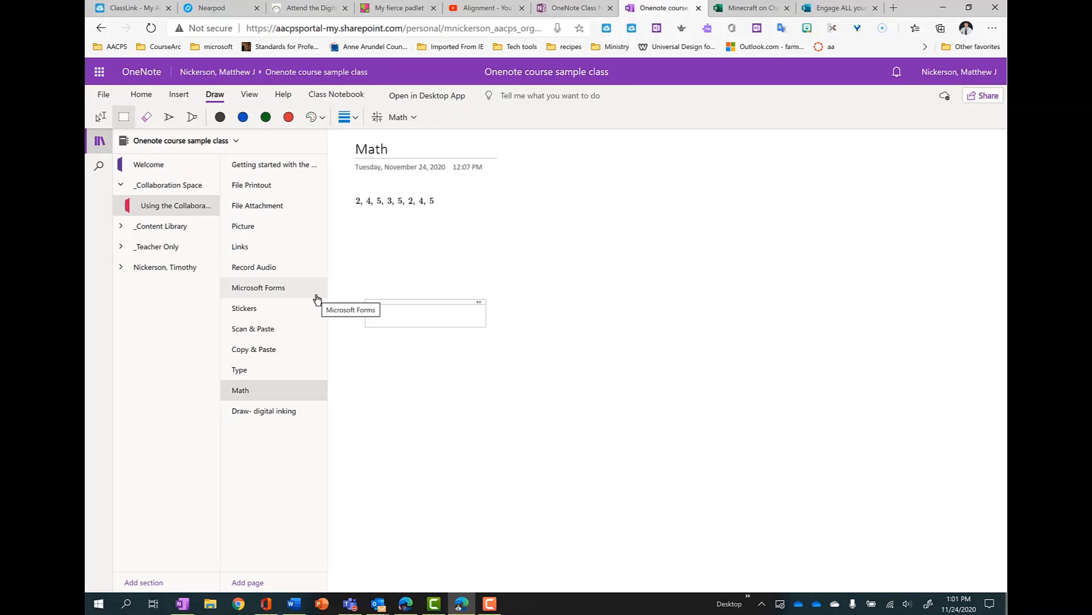
pyautogui.click(168, 118)
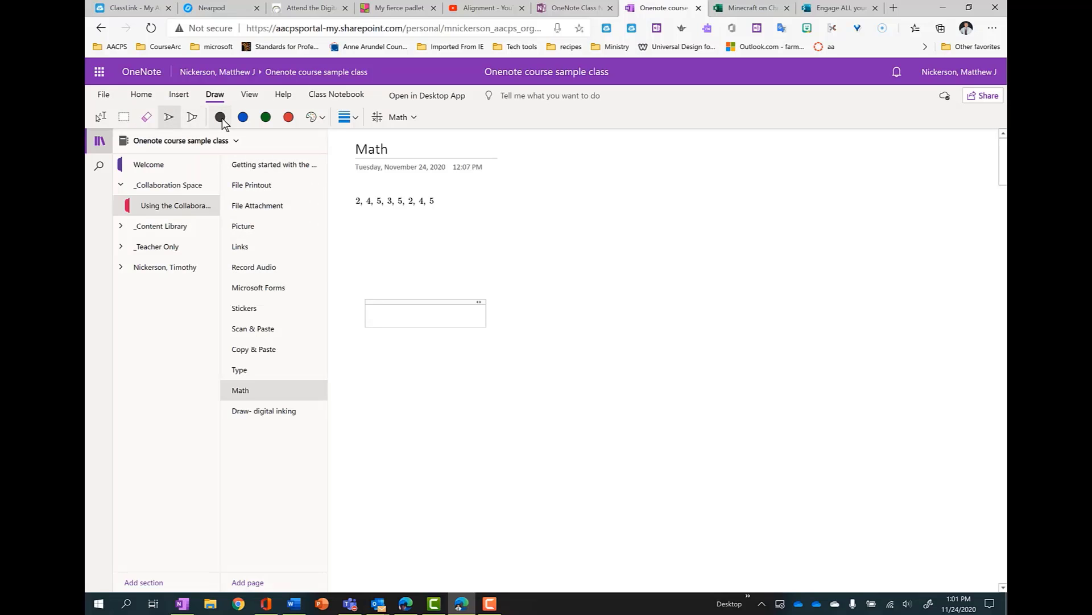
pyautogui.click(221, 117)
pyautogui.moveTo(533, 242); pyautogui.dragTo(518, 277)
pyautogui.moveTo(565, 238); pyautogui.dragTo(589, 276)
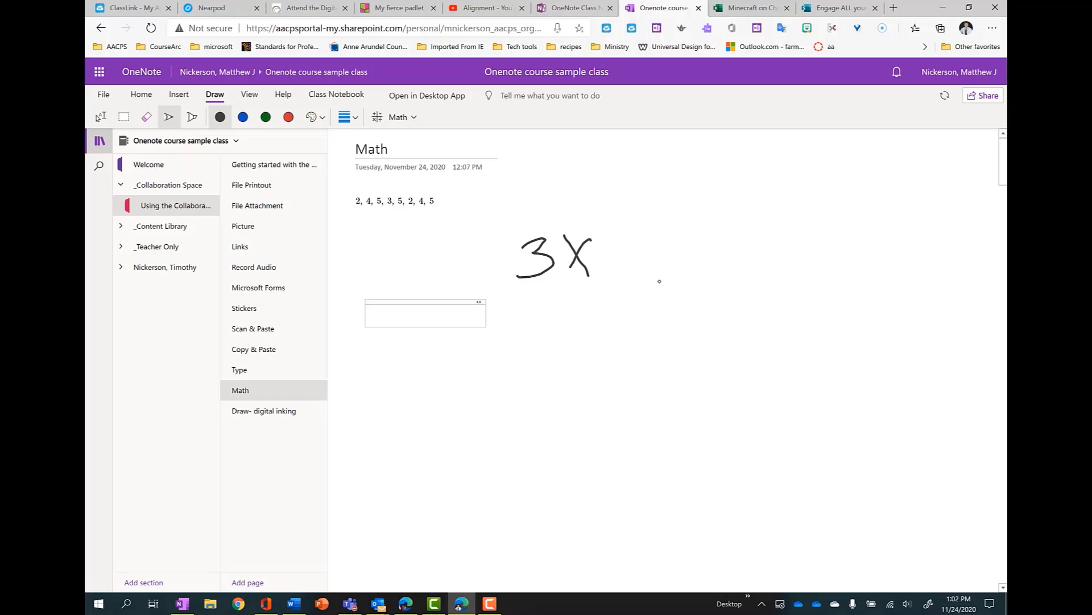
pyautogui.moveTo(602, 219); pyautogui.dragTo(619, 233)
pyautogui.moveTo(624, 260); pyautogui.dragTo(681, 276)
pyautogui.moveTo(697, 239)
pyautogui.mouseDown()
pyautogui.moveTo(726, 278)
pyautogui.moveTo(772, 252)
pyautogui.mouseUp()
pyautogui.moveTo(802, 230); pyautogui.dragTo(800, 278)
pyautogui.moveTo(870, 229); pyautogui.dragTo(867, 266)
pyautogui.moveTo(916, 236); pyautogui.dragTo(937, 262)
pyautogui.moveTo(955, 229); pyautogui.dragTo(922, 306)
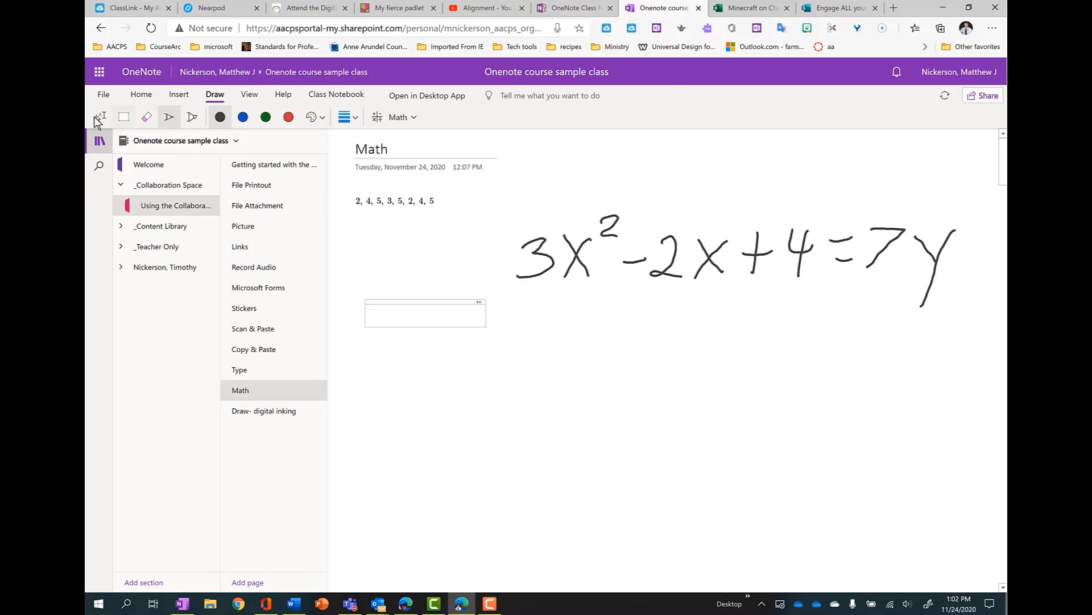
# Step: Lasso the handwritten quadratic equation, load it into the Math assistant and convert the ink to typed math
pyautogui.click(124, 117)
pyautogui.moveTo(507, 183); pyautogui.dragTo(778, 344)
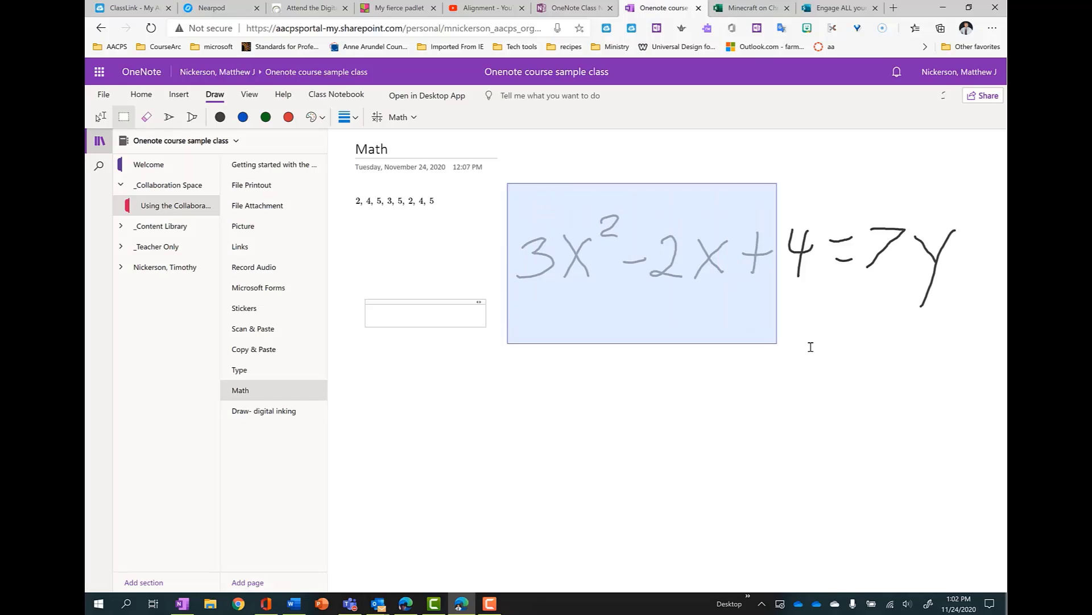
pyautogui.click(394, 117)
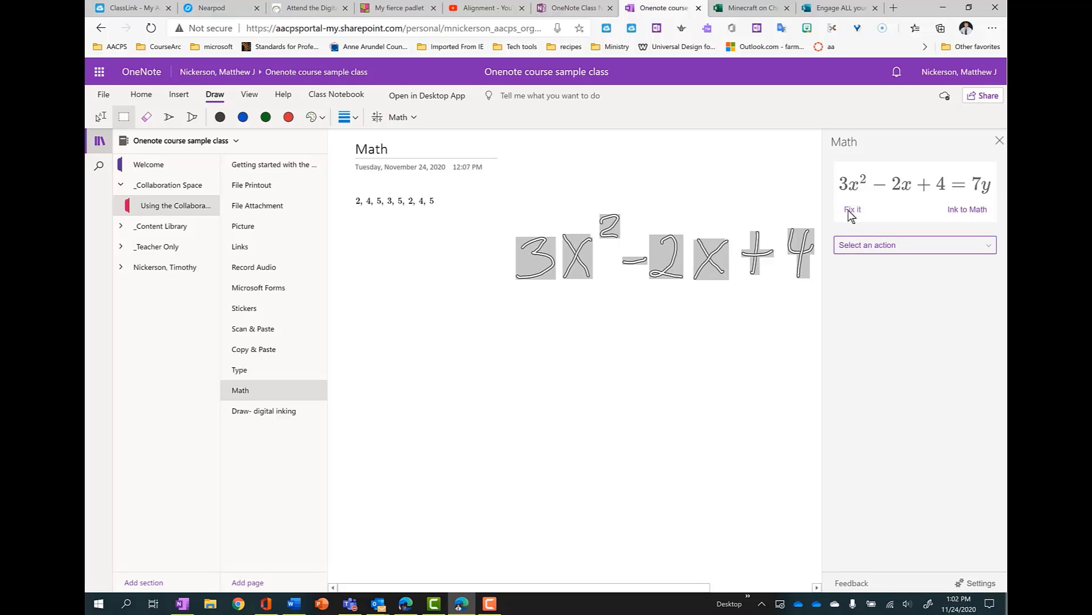
pyautogui.click(978, 211)
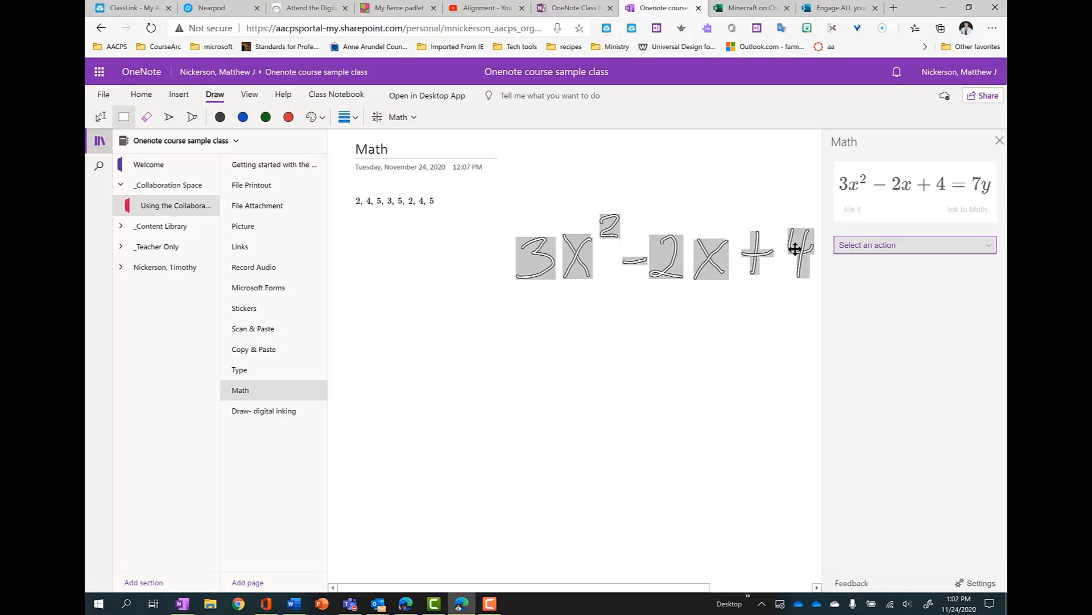
# Step: Graph the quadratic equation in 2D, insert the graph on the page and move it below the number list
pyautogui.click(918, 251)
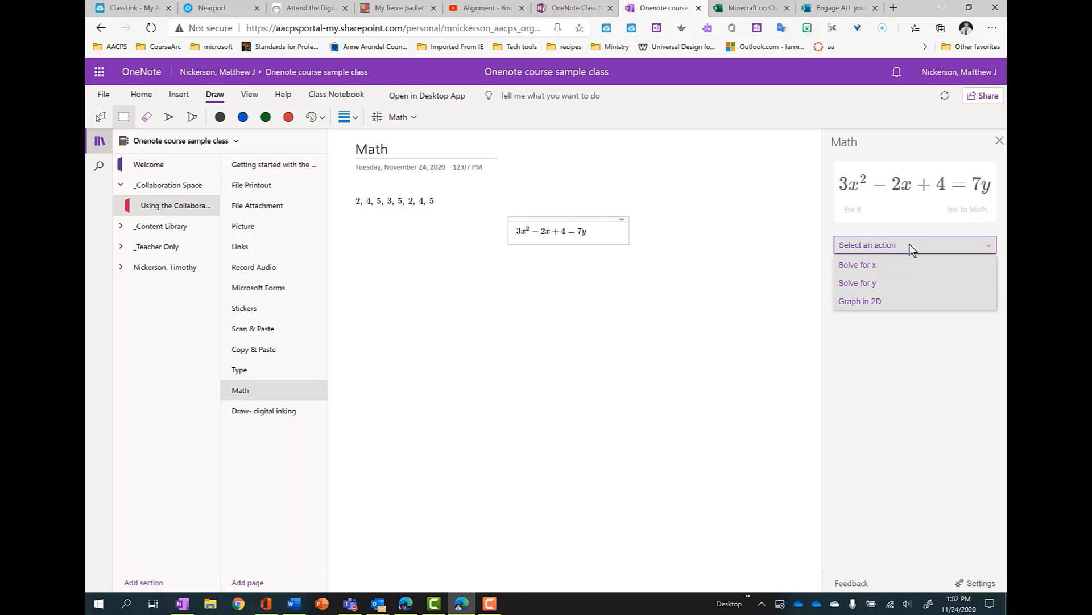
pyautogui.click(868, 303)
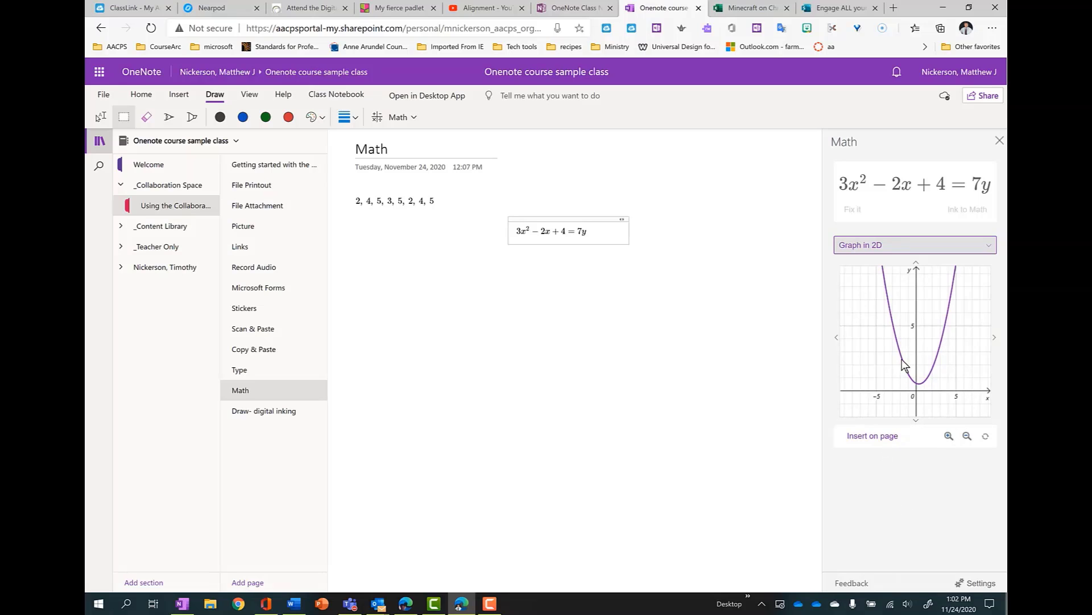
pyautogui.click(876, 437)
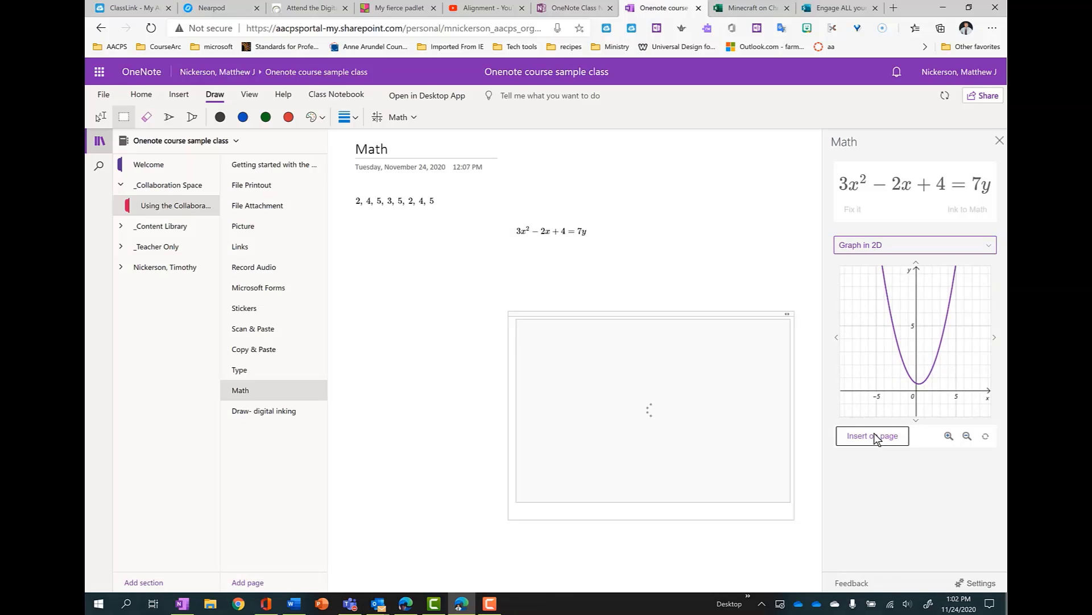
pyautogui.moveTo(638, 308); pyautogui.dragTo(497, 298)
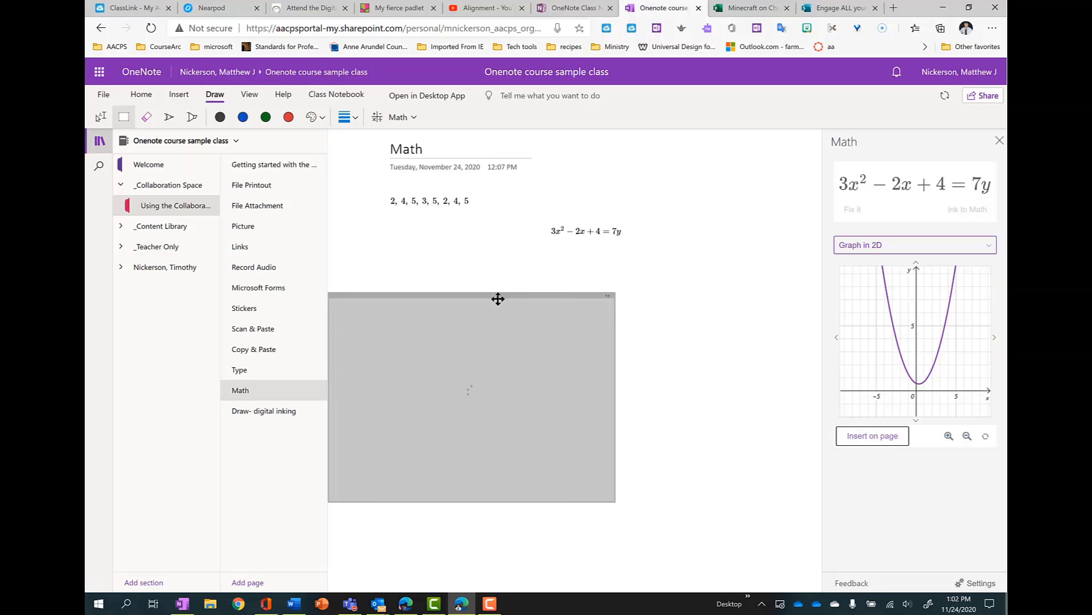
# Step: Solve the quadratic equation for x and read through the Steps Using the Quadratic Formula
pyautogui.click(985, 246)
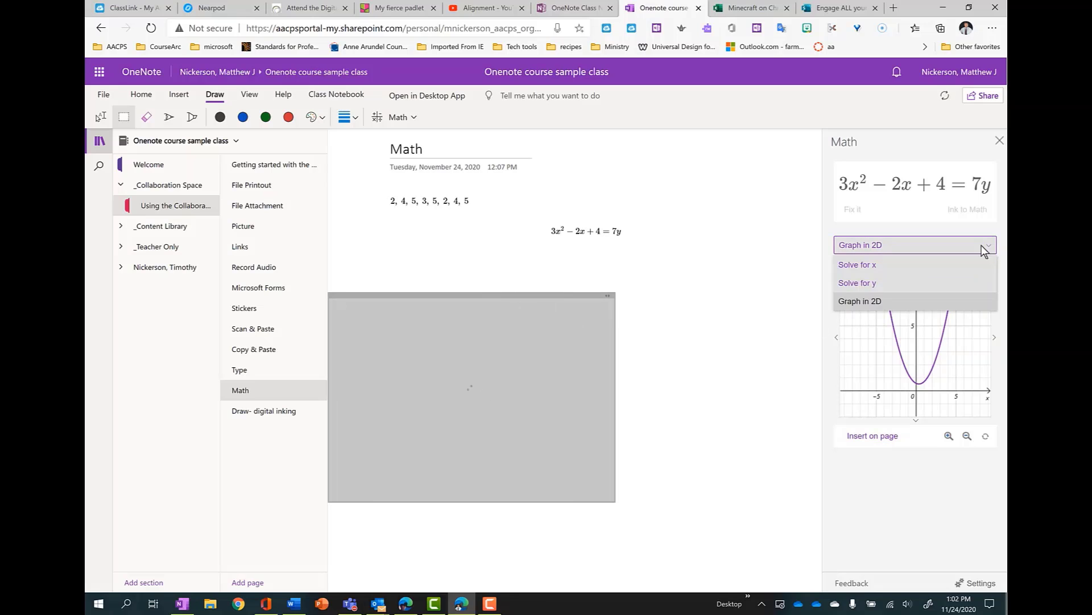
pyautogui.click(857, 265)
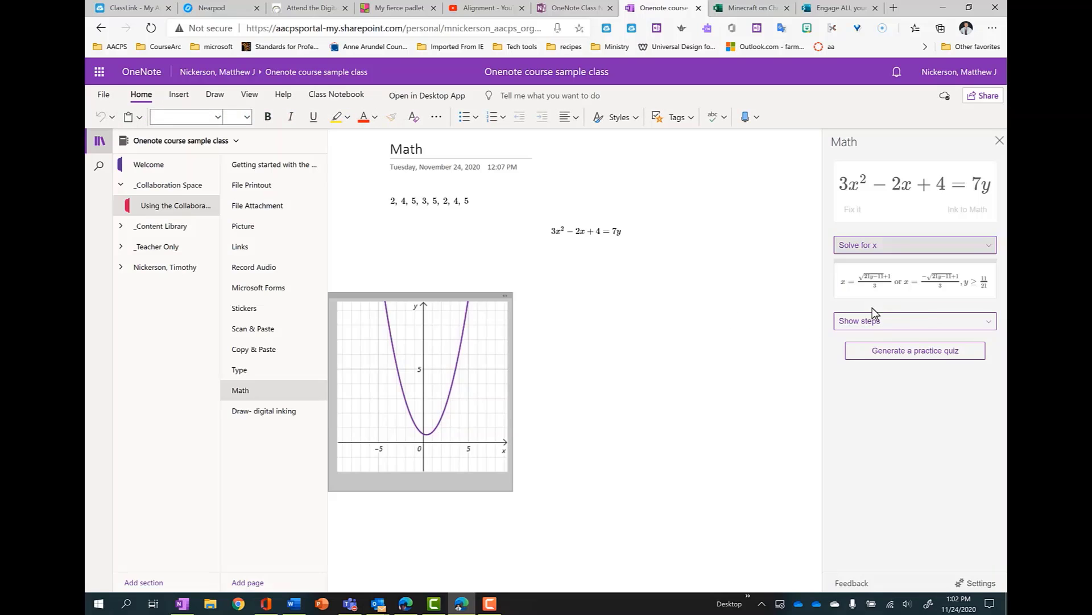
pyautogui.click(968, 327)
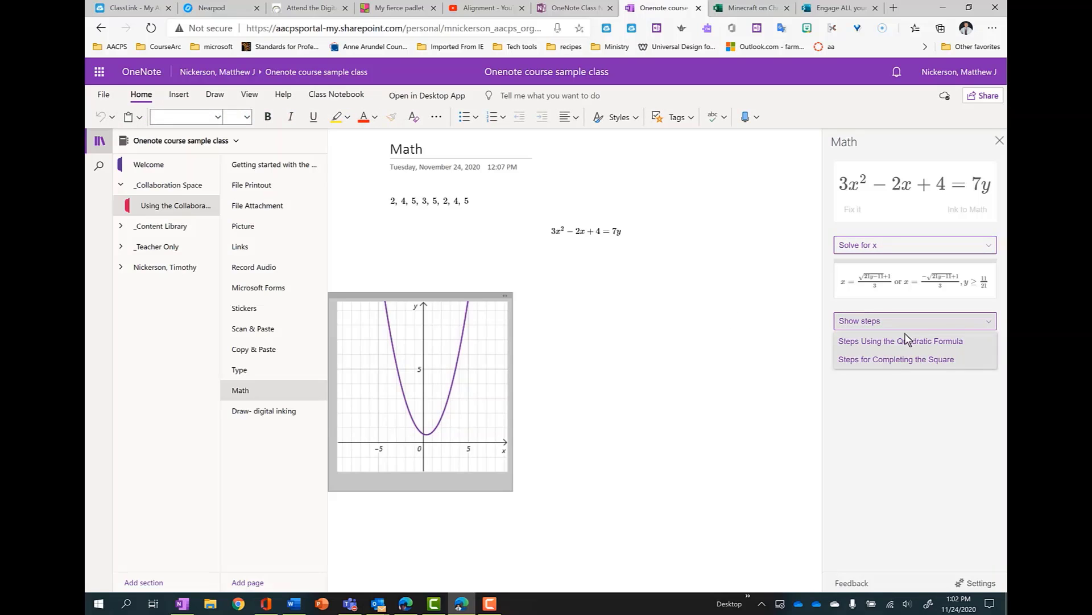
pyautogui.click(862, 346)
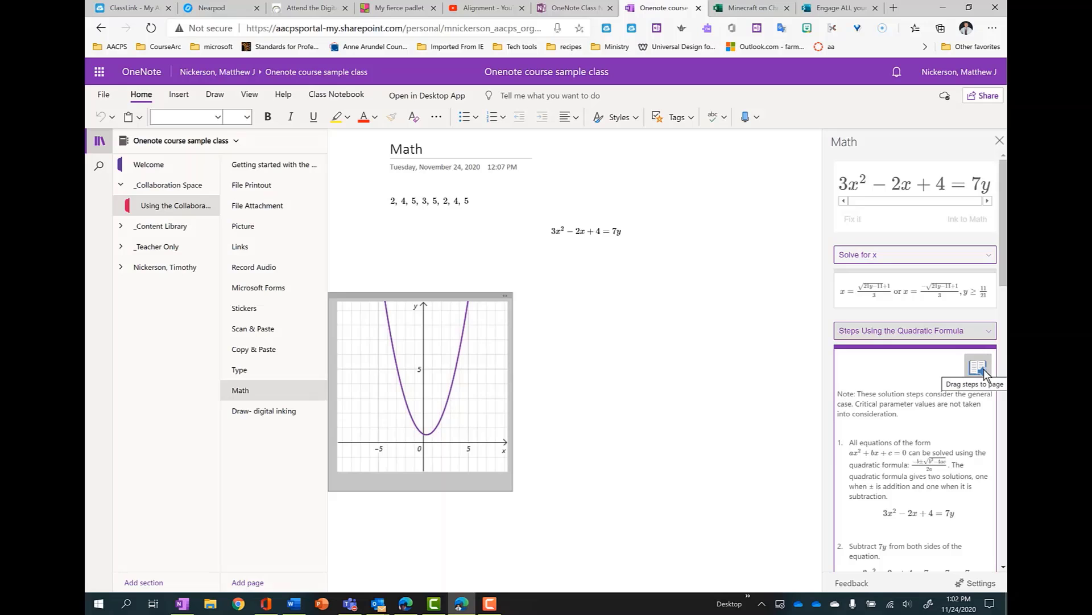
pyautogui.scroll(-15, 911, 388)
pyautogui.scroll(-2, 913, 384)
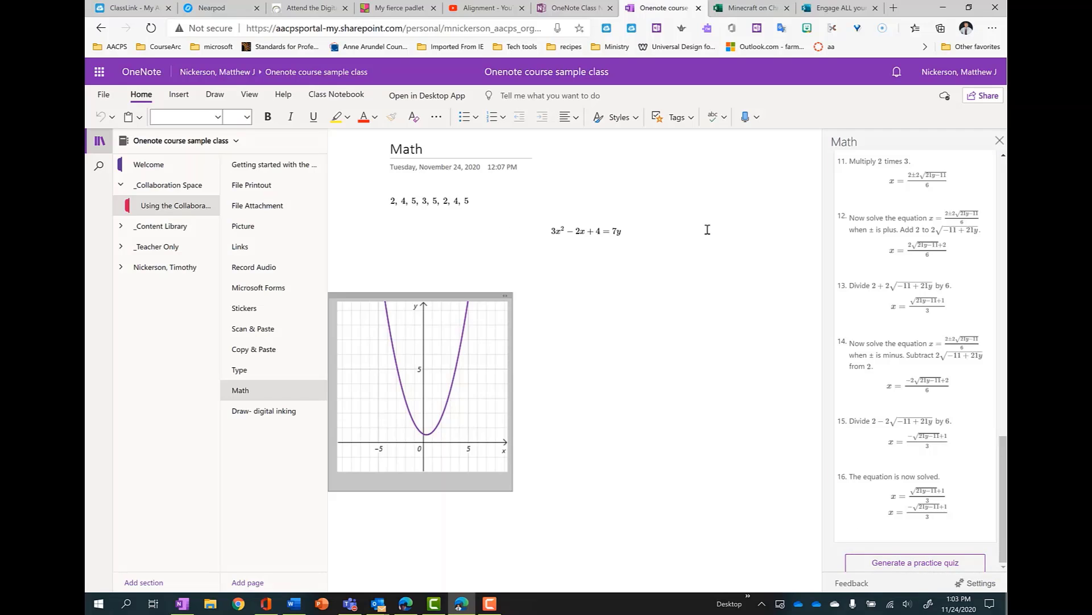
# Step: Try to generate a practice math quiz from the quadratic equation
pyautogui.click(914, 564)
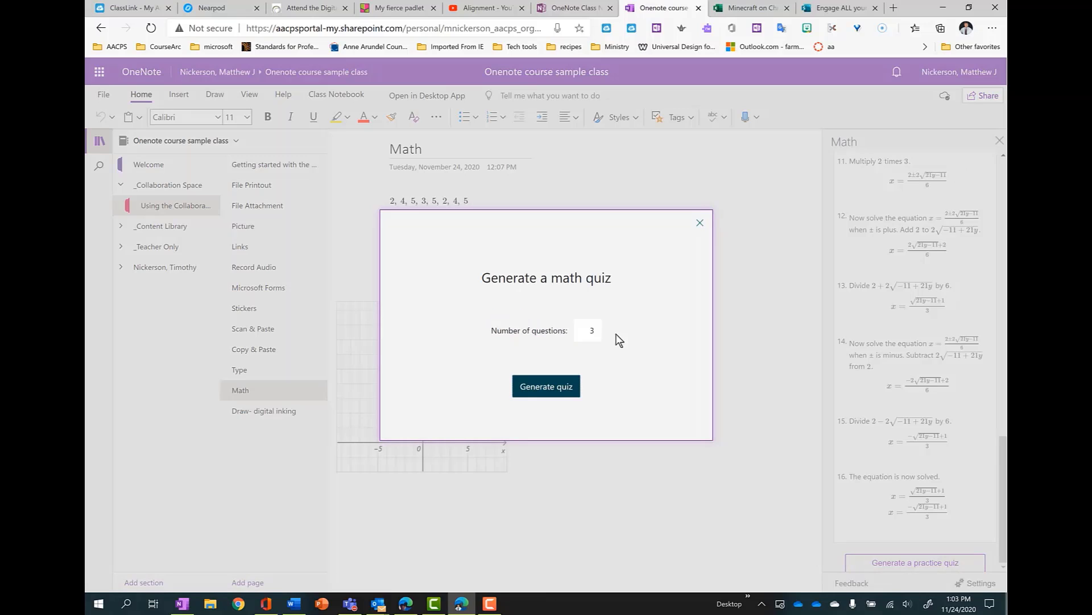
pyautogui.click(595, 333)
pyautogui.doubleClick(595, 332)
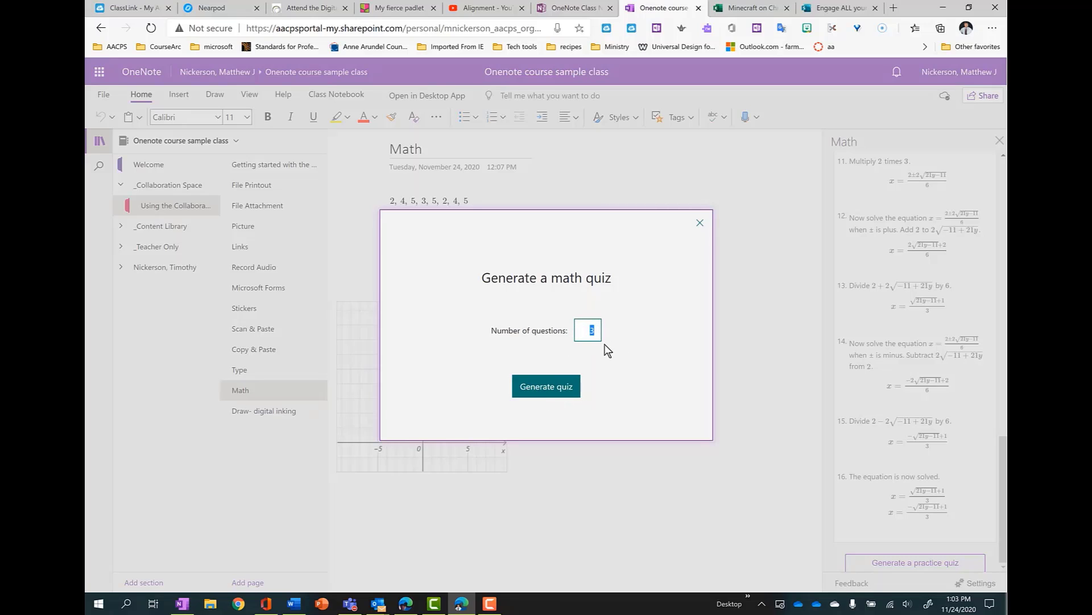
pyautogui.click(566, 385)
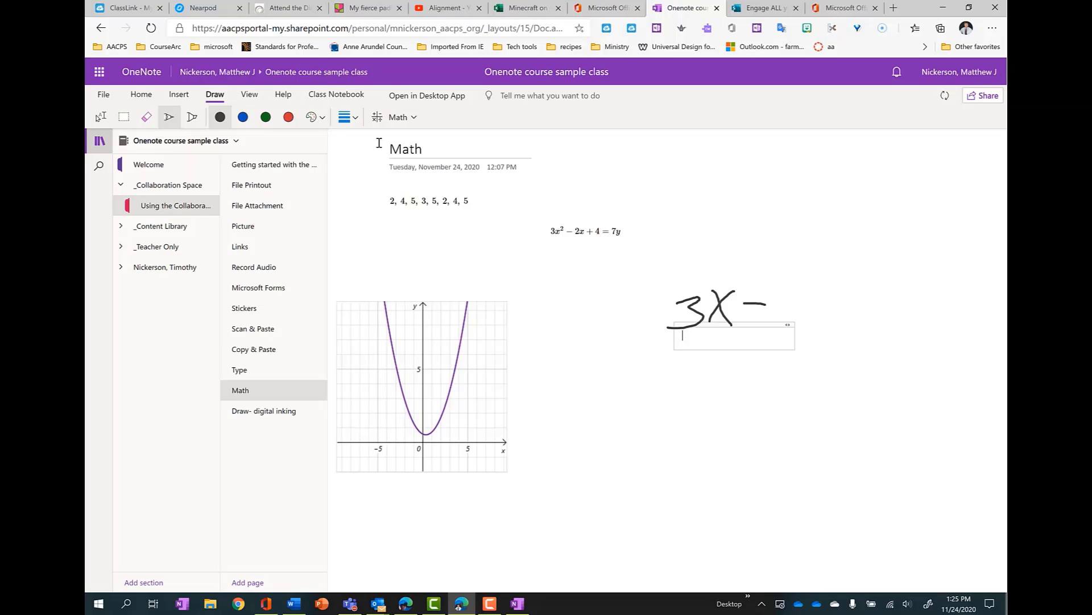
# Step: Complete the handwritten linear equation so that it reads 3x − 16 = 4y
pyautogui.moveTo(794, 284)
pyautogui.mouseDown()
pyautogui.moveTo(788, 325)
pyautogui.moveTo(817, 327)
pyautogui.mouseUp()
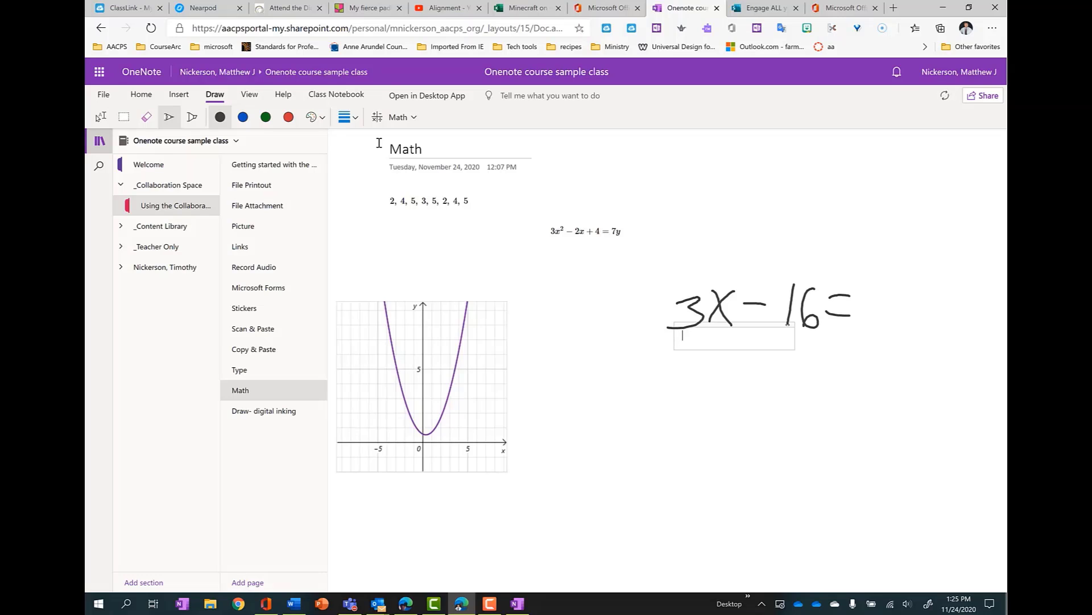
pyautogui.moveTo(888, 288); pyautogui.dragTo(880, 328)
pyautogui.moveTo(919, 296); pyautogui.dragTo(897, 347)
# Step: Lasso the handwritten linear equation, load it into the Math assistant and solve it for x
pyautogui.click(124, 117)
pyautogui.moveTo(634, 273); pyautogui.dragTo(963, 371)
pyautogui.click(414, 117)
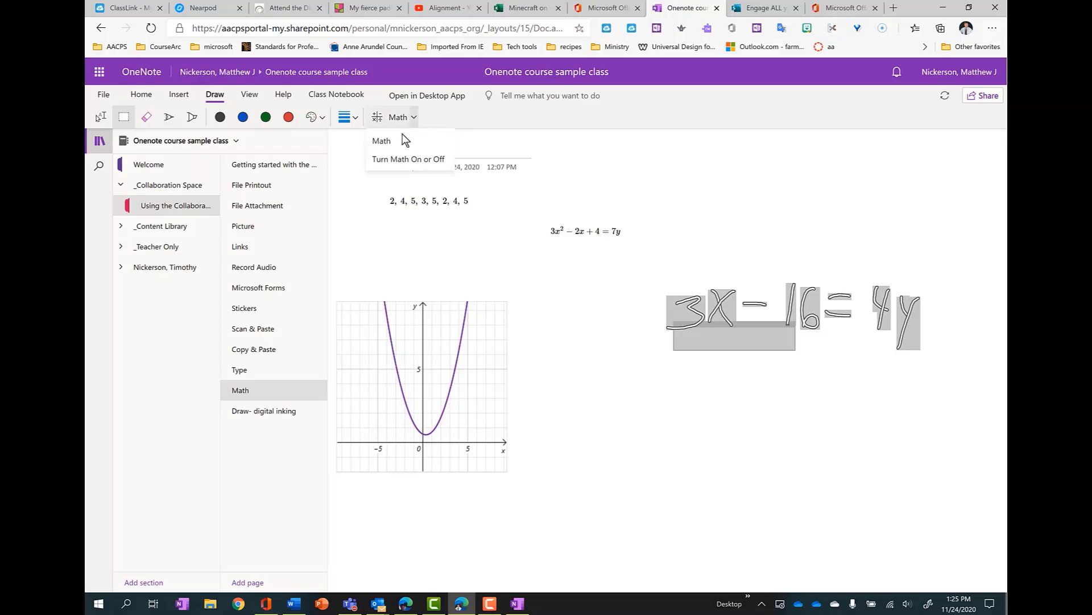
pyautogui.click(393, 139)
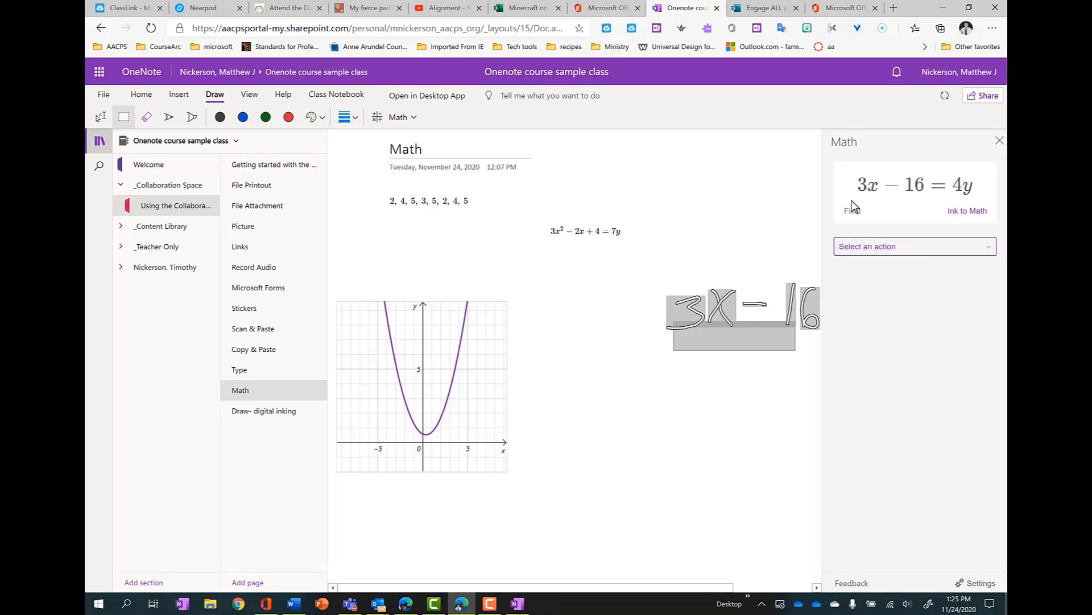
pyautogui.click(865, 245)
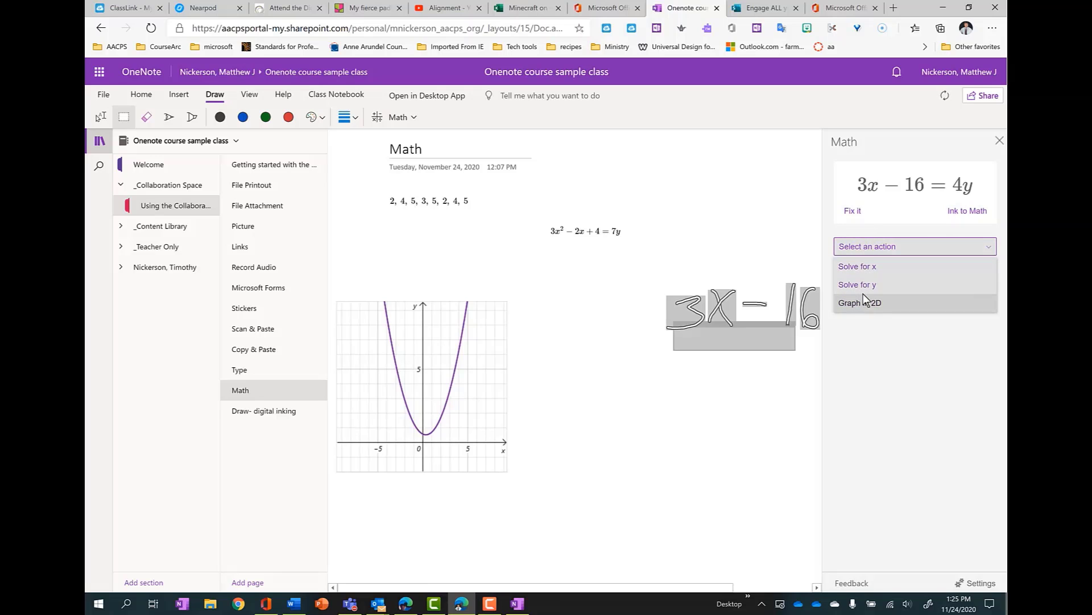
pyautogui.click(861, 267)
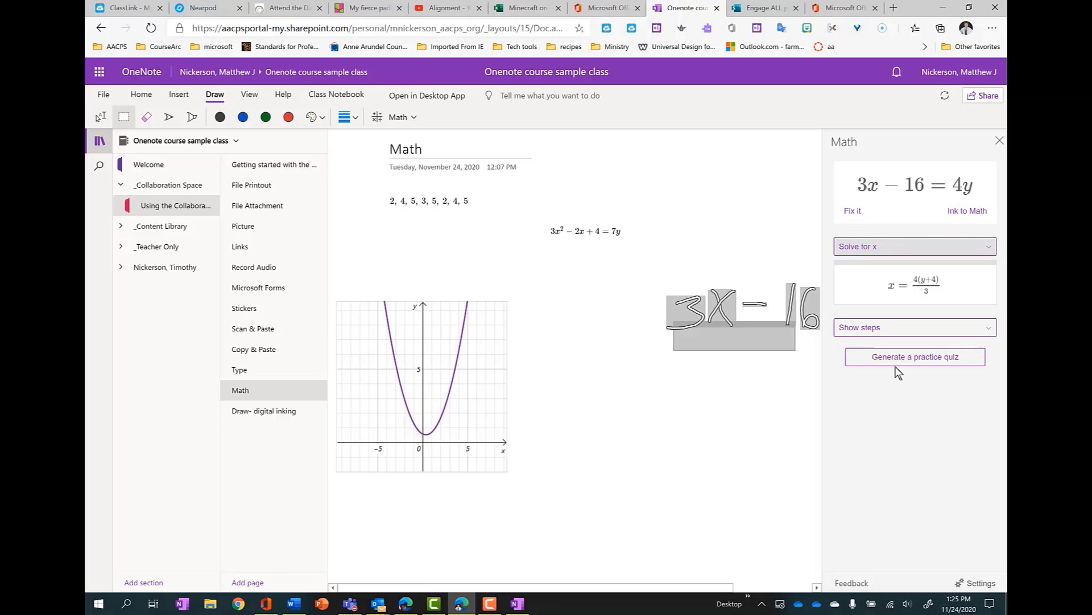
# Step: Generate a practice quiz with 5 questions on the page, close the Math assistant and move the quiz closer to the graph
pyautogui.click(896, 363)
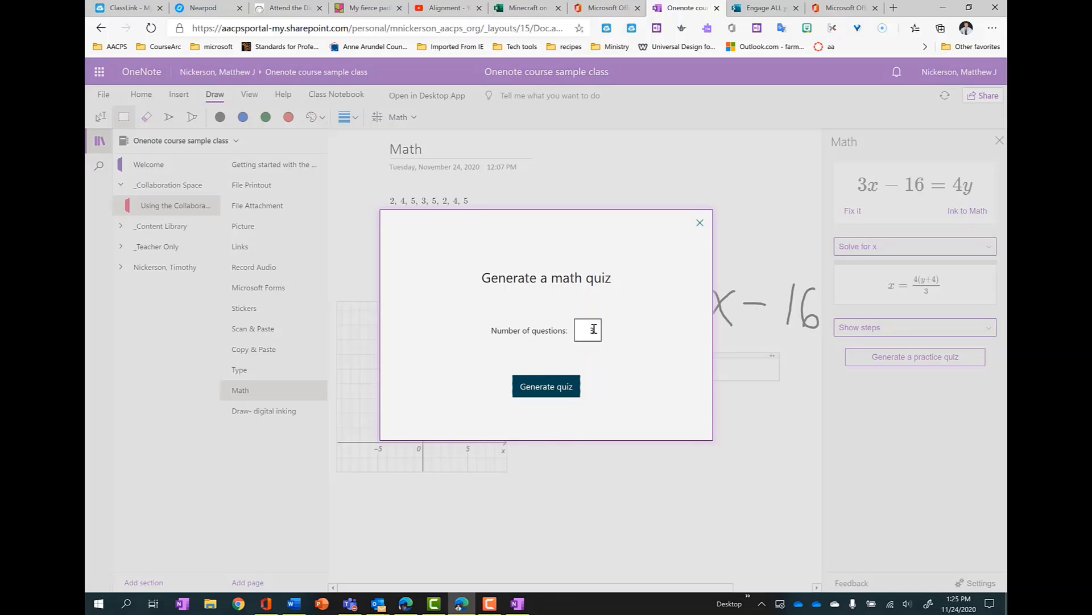
pyautogui.moveTo(593, 329); pyautogui.dragTo(574, 335)
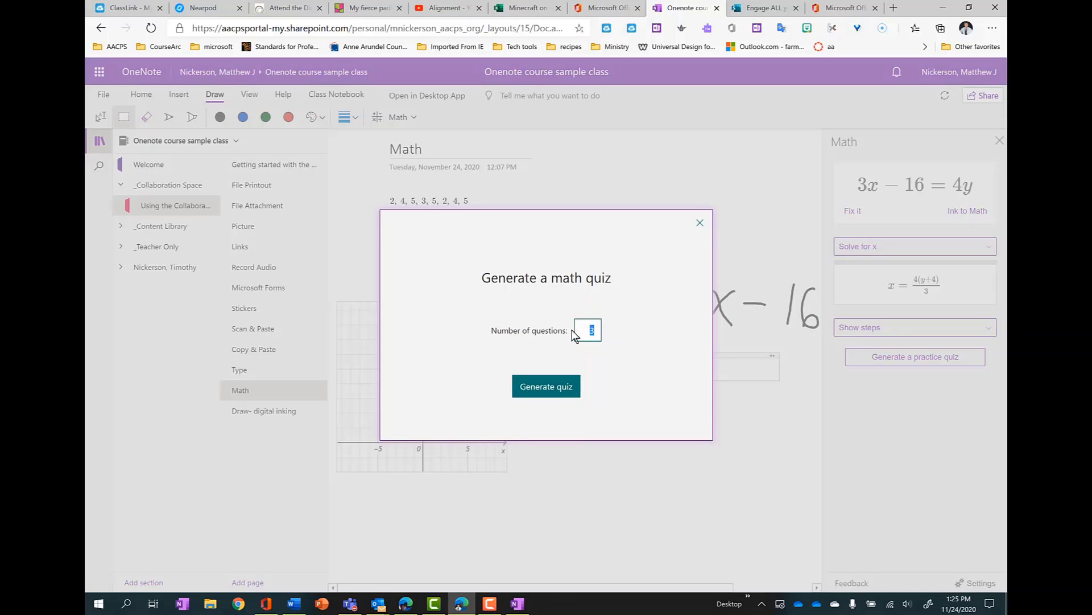
pyautogui.click(558, 385)
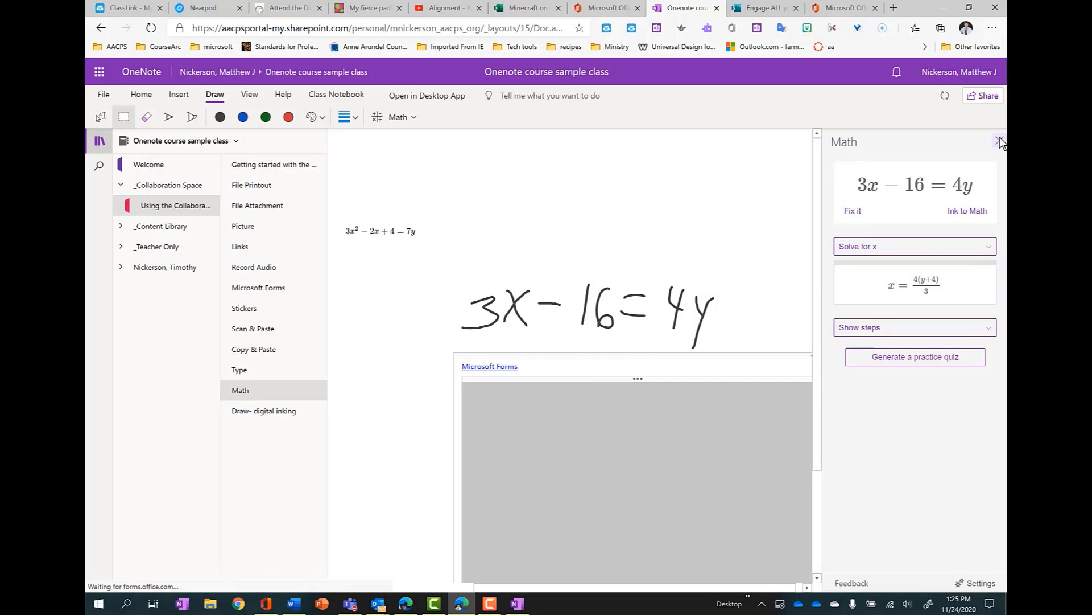
pyautogui.click(999, 141)
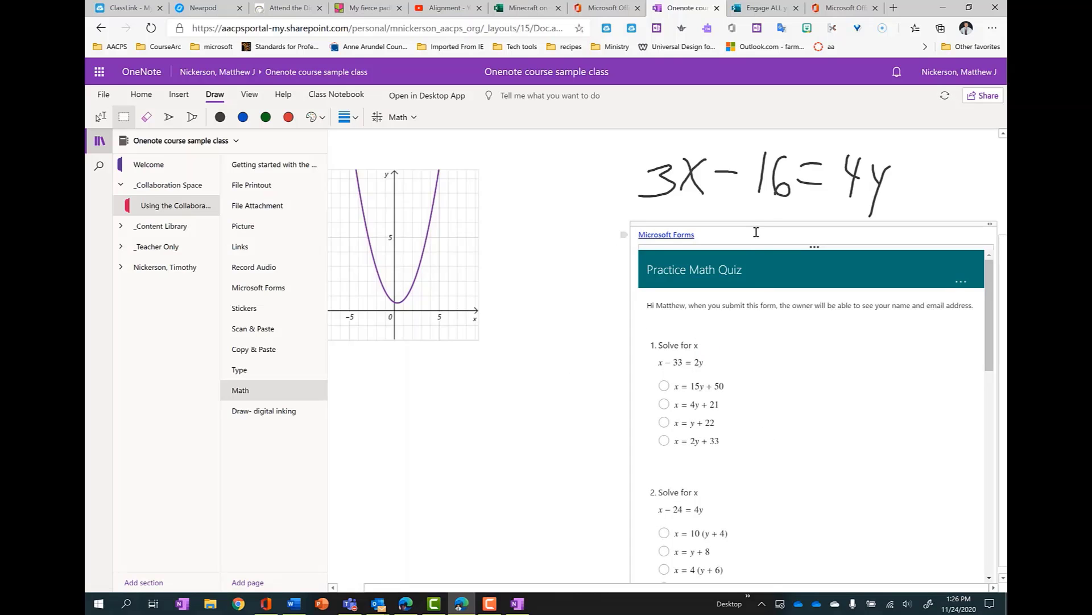
pyautogui.moveTo(763, 222); pyautogui.dragTo(649, 223)
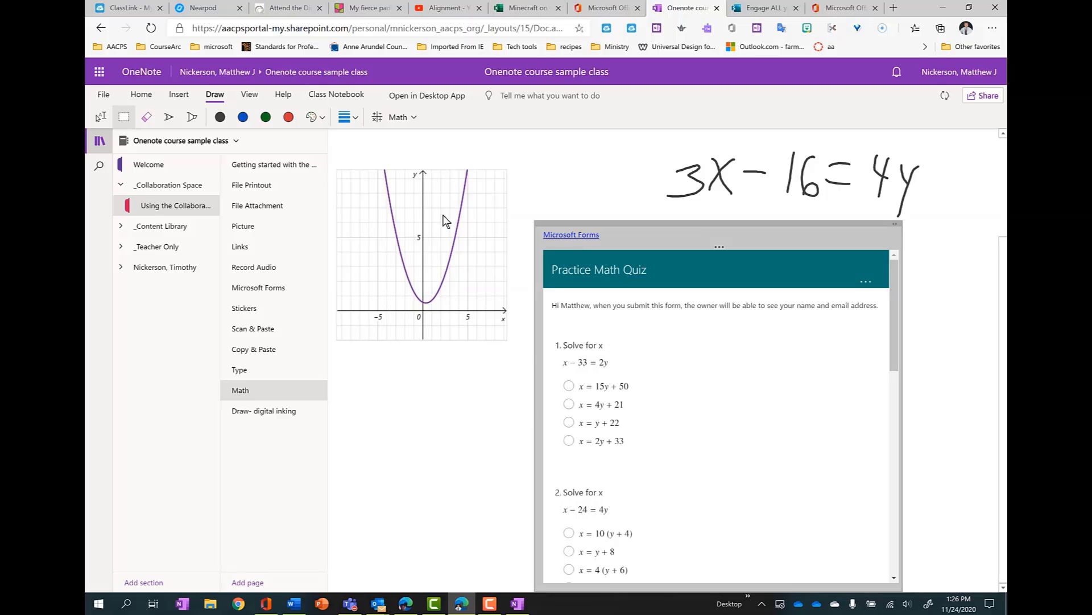
pyautogui.click(188, 100)
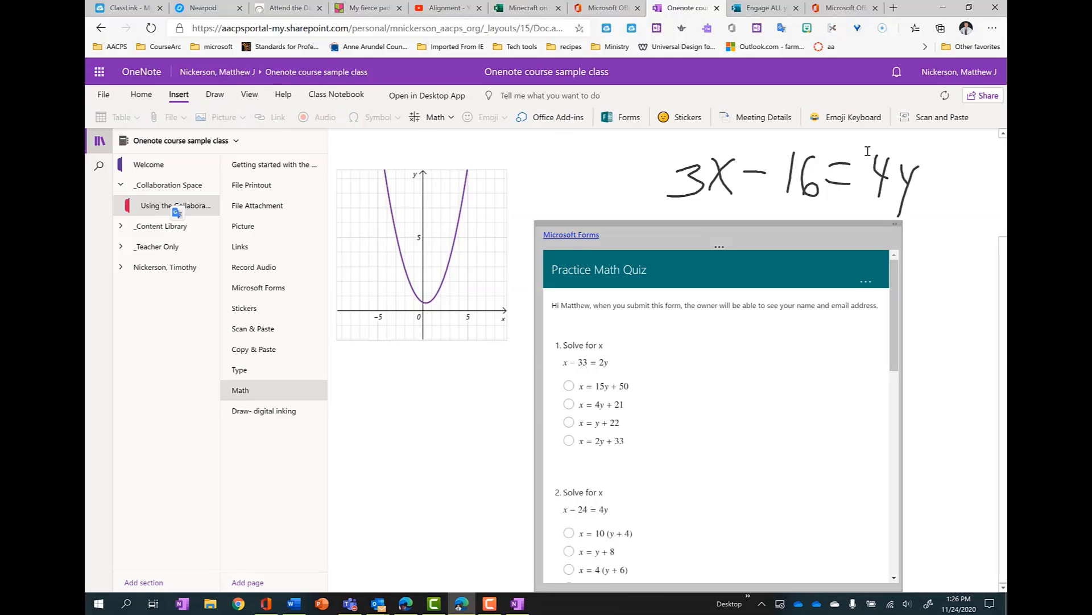
pyautogui.click(215, 96)
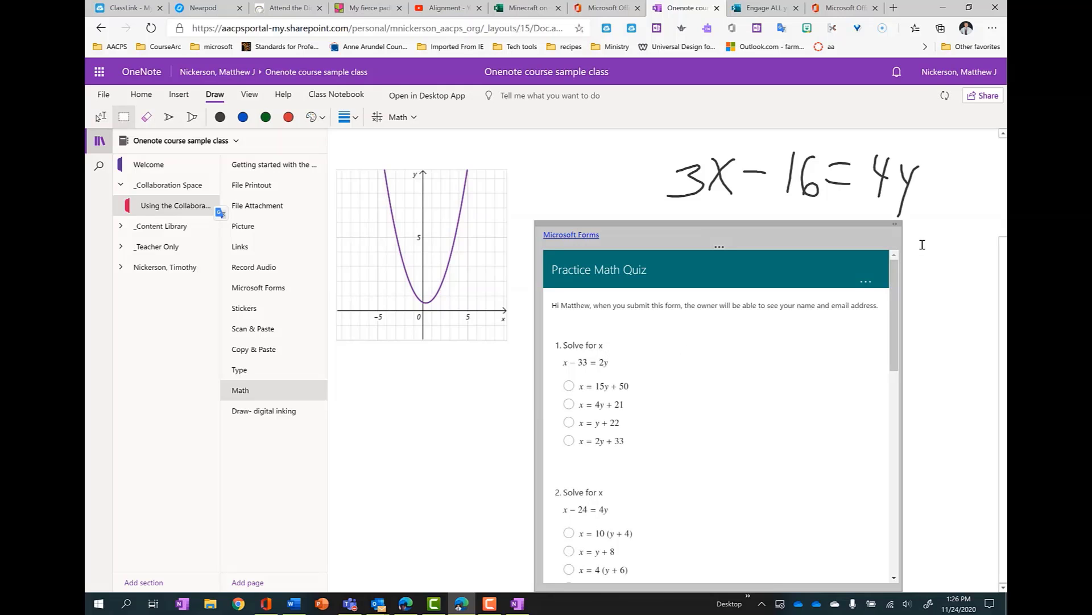
# Step: Answer practice quiz questions 1 to 5 with x = 4y+21, 3(y+9), 8y+28, 2y/3+9/2 and 3y+17
pyautogui.click(569, 405)
pyautogui.scroll(-4, 571, 409)
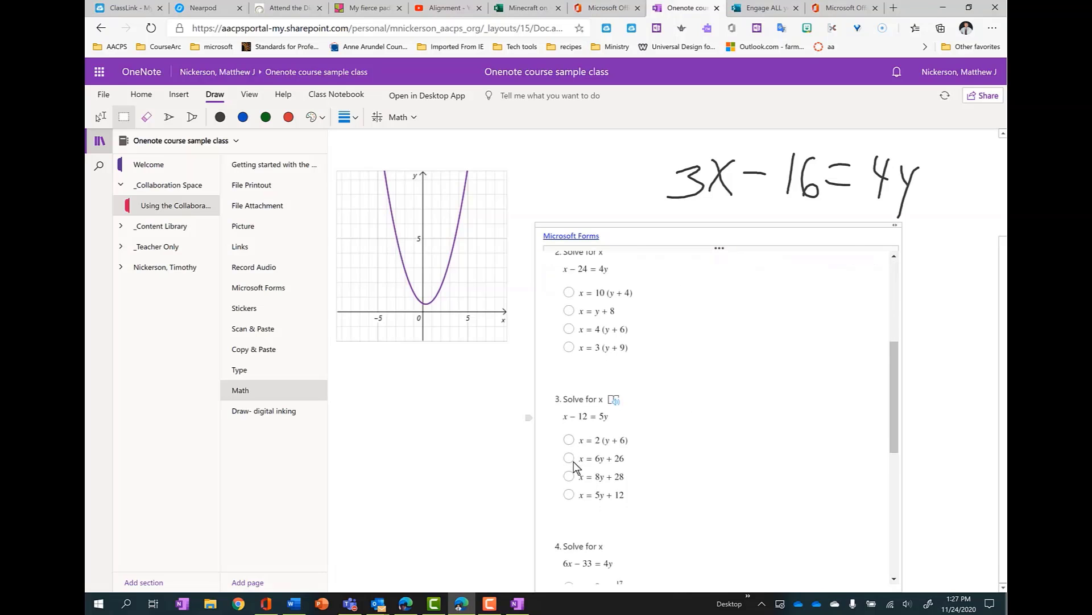
pyautogui.click(569, 344)
pyautogui.scroll(-1, 569, 398)
pyautogui.click(569, 420)
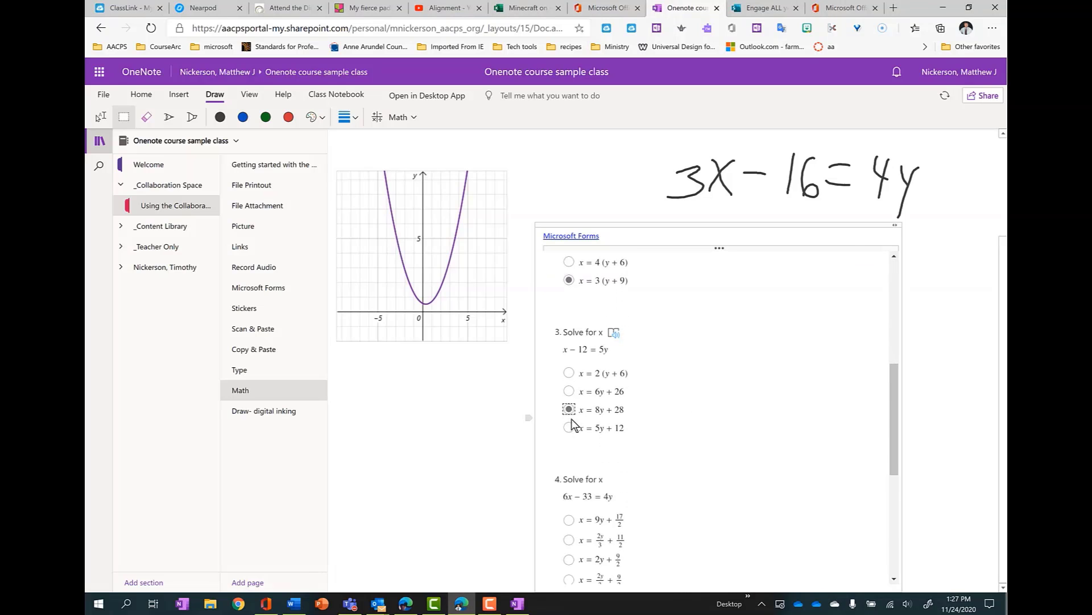
pyautogui.scroll(-3, 571, 419)
pyautogui.click(569, 389)
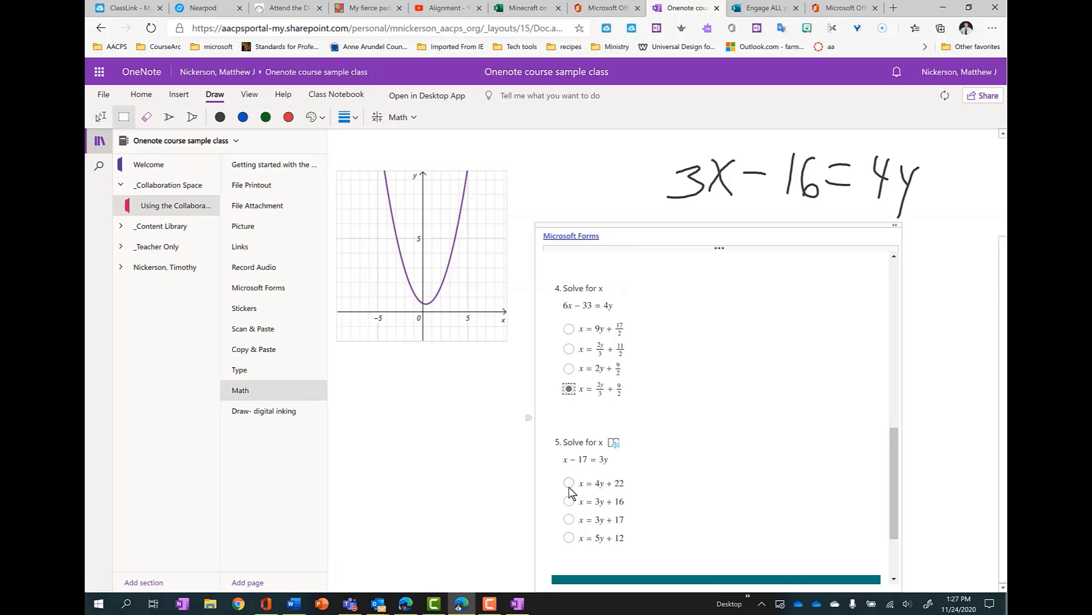
pyautogui.click(569, 519)
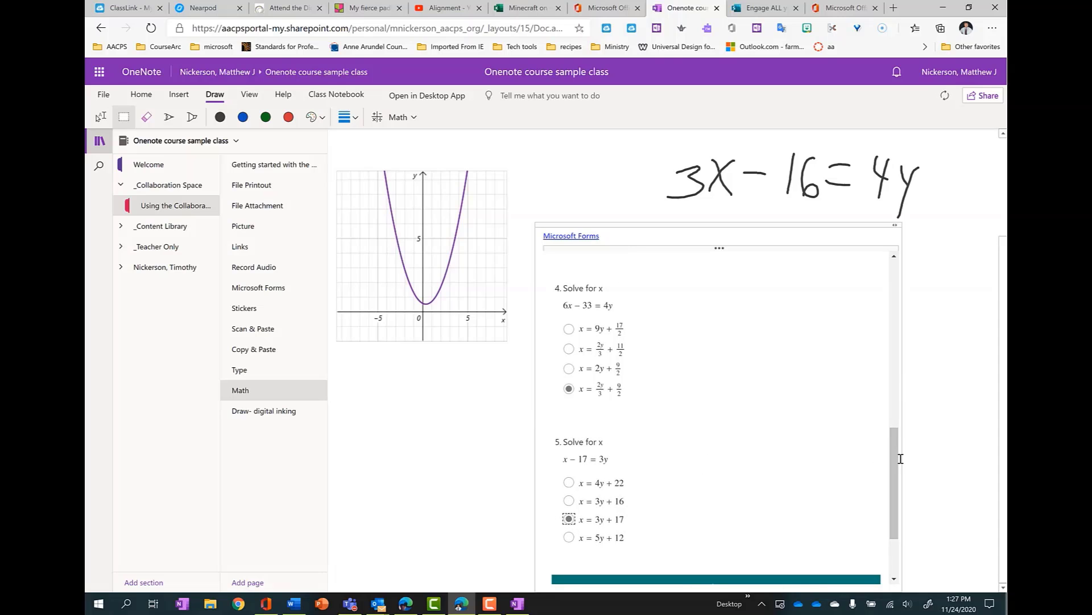
# Step: Return to the start of the practice quiz, and look at the Draw- digital inking and Copy & Paste pages
pyautogui.moveTo(894, 455); pyautogui.dragTo(902, 259)
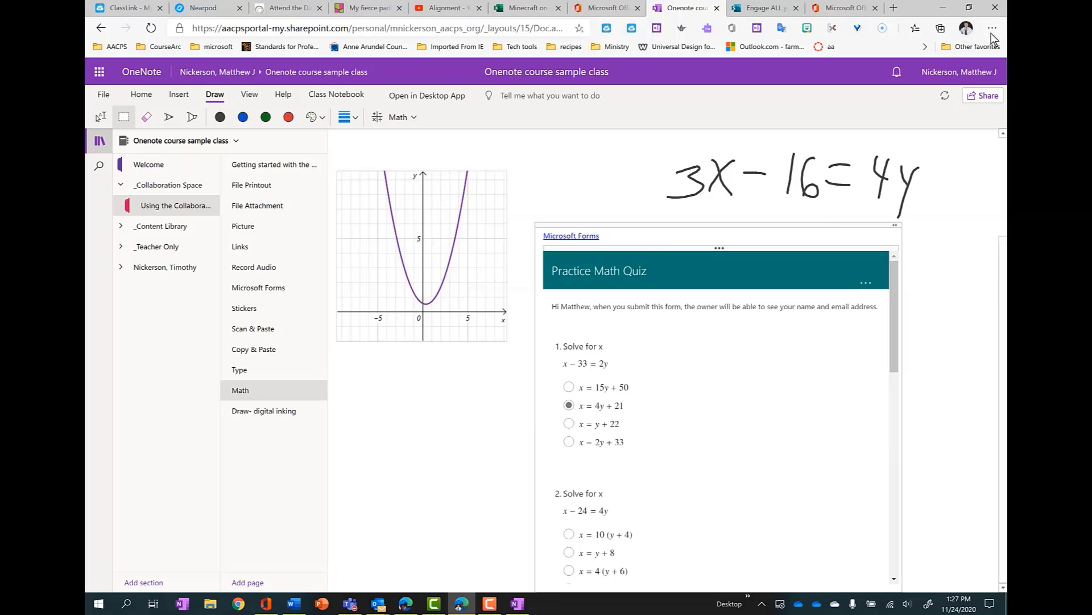
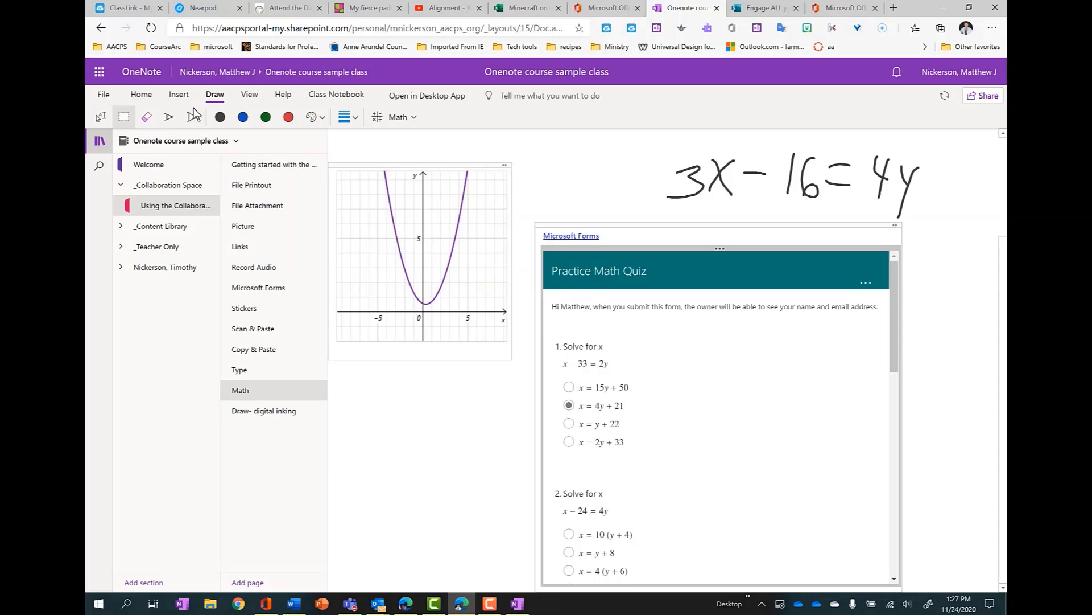
pyautogui.click(254, 413)
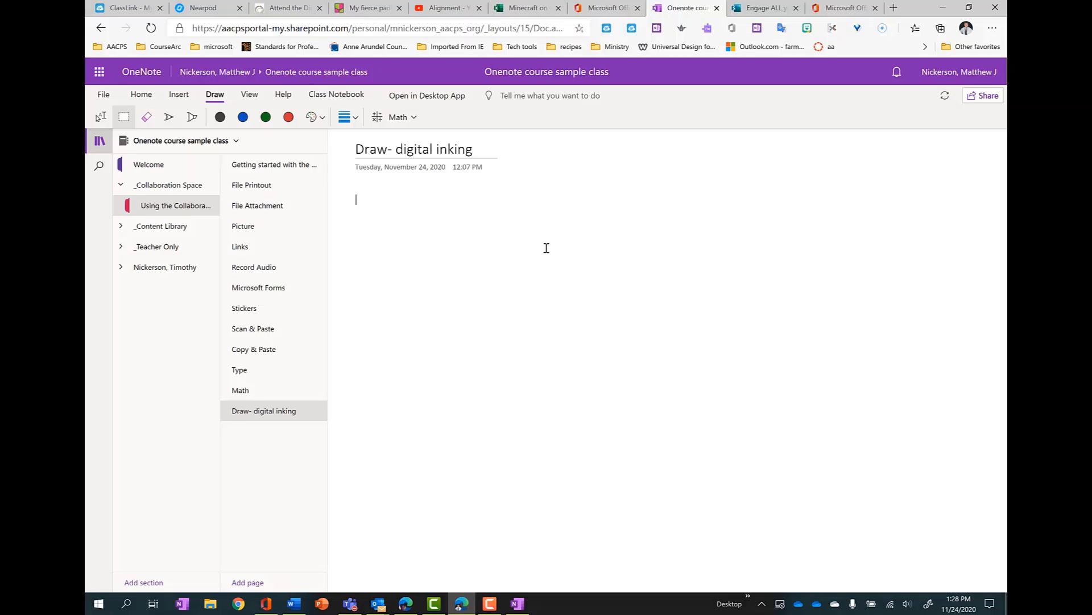
pyautogui.click(279, 350)
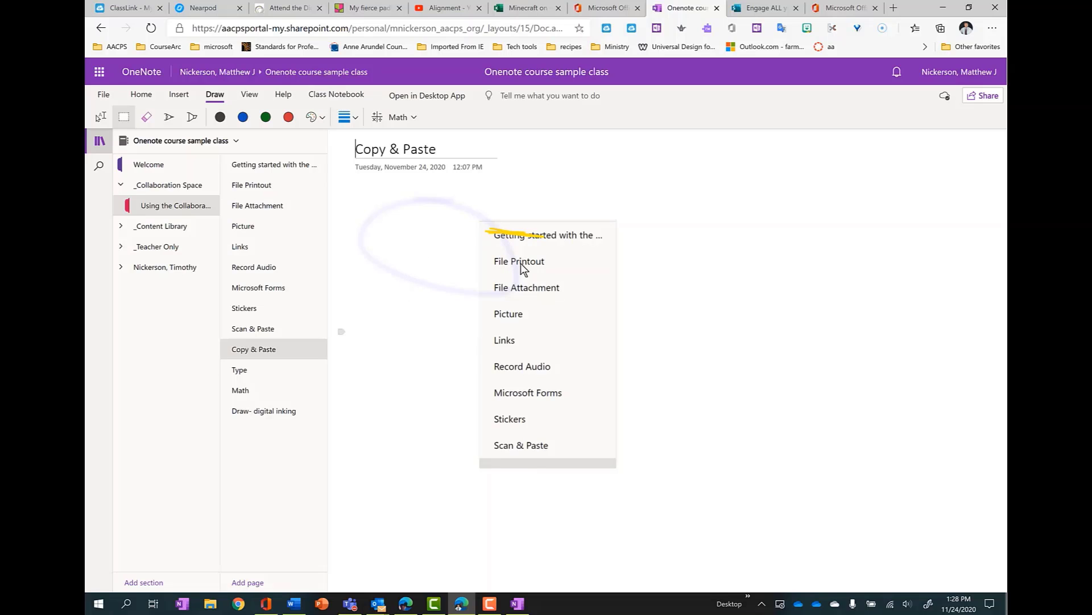
# Step: Open the Record Audio page and move the audio recording slightly lower and to the right, beside the handwritten words
pyautogui.click(254, 269)
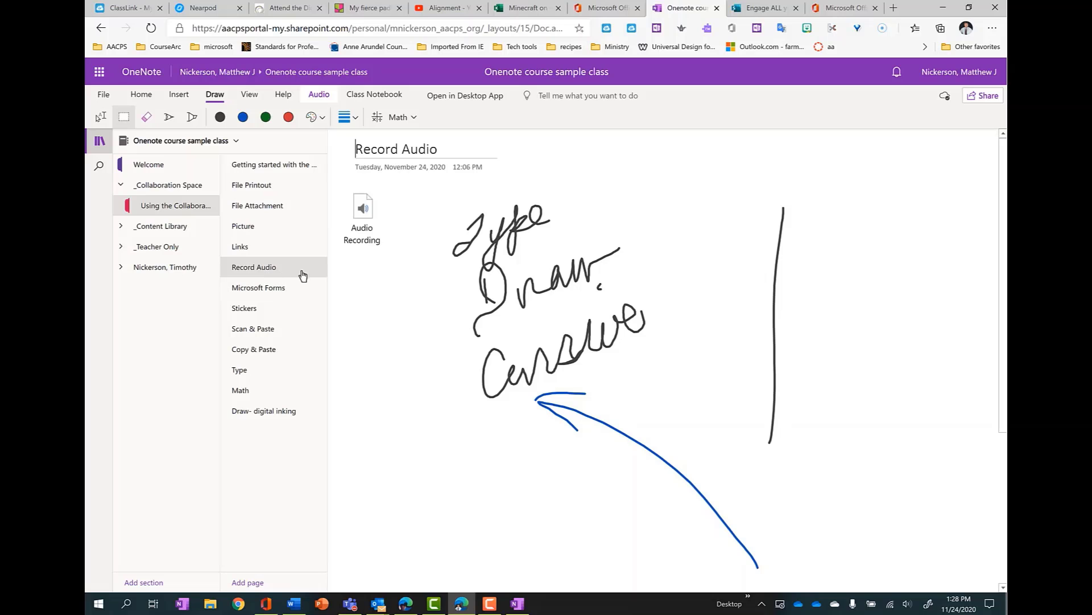
pyautogui.scroll(-4, 639, 383)
pyautogui.scroll(4, 639, 383)
pyautogui.moveTo(385, 186); pyautogui.dragTo(412, 214)
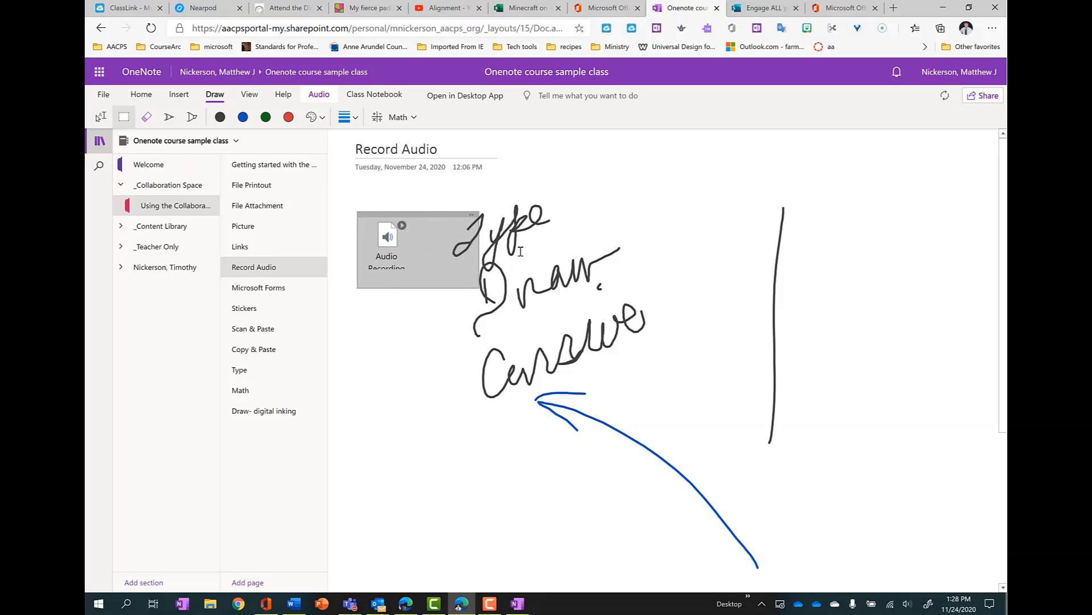
# Step: Open the Scan & Paste page and shift the TYPE DEFINITIONS text slightly to the right within row 4.2
pyautogui.click(253, 329)
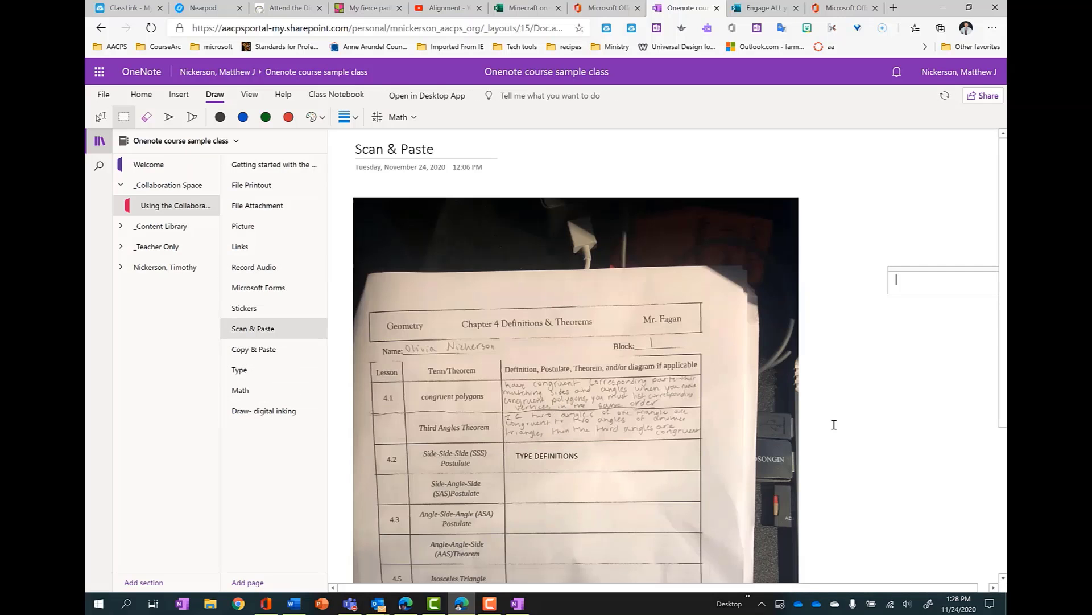
pyautogui.moveTo(568, 443)
pyautogui.mouseDown()
pyautogui.moveTo(698, 443)
pyautogui.moveTo(588, 446)
pyautogui.mouseUp()
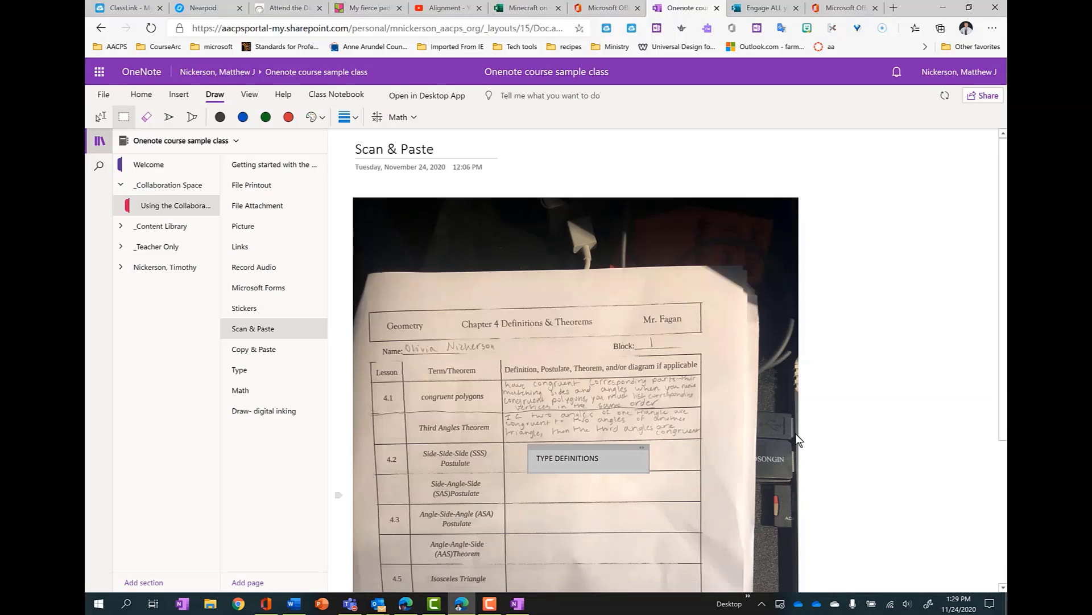
# Step: Add the text "answer" beside the scanned worksheet, circle it in black ink and draw an arrow to the blank cell under TYPE DEFINITIONS
pyautogui.click(858, 432)
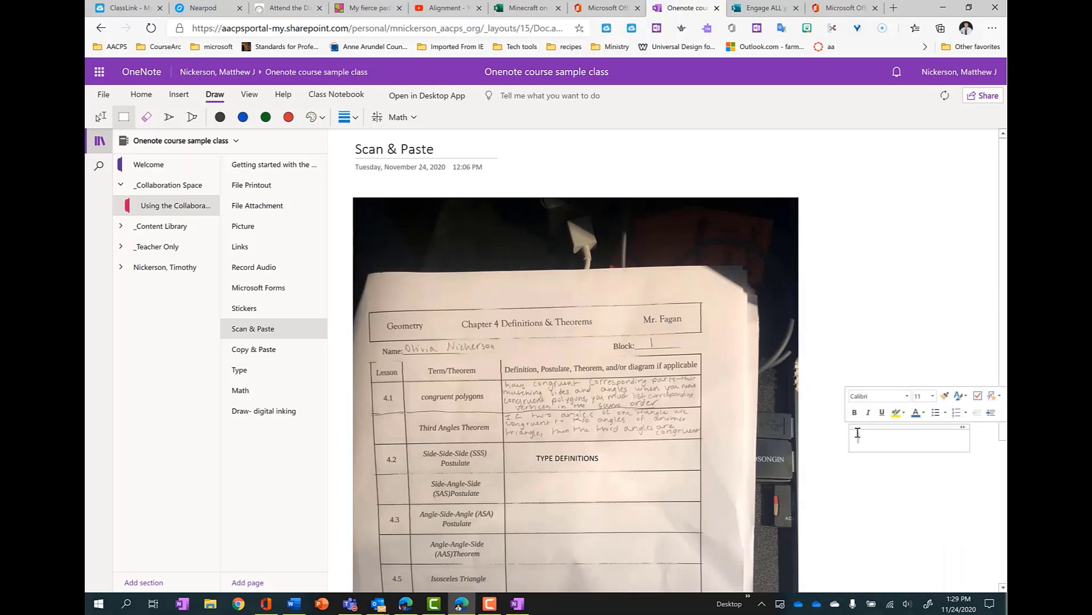
pyautogui.write('answer')
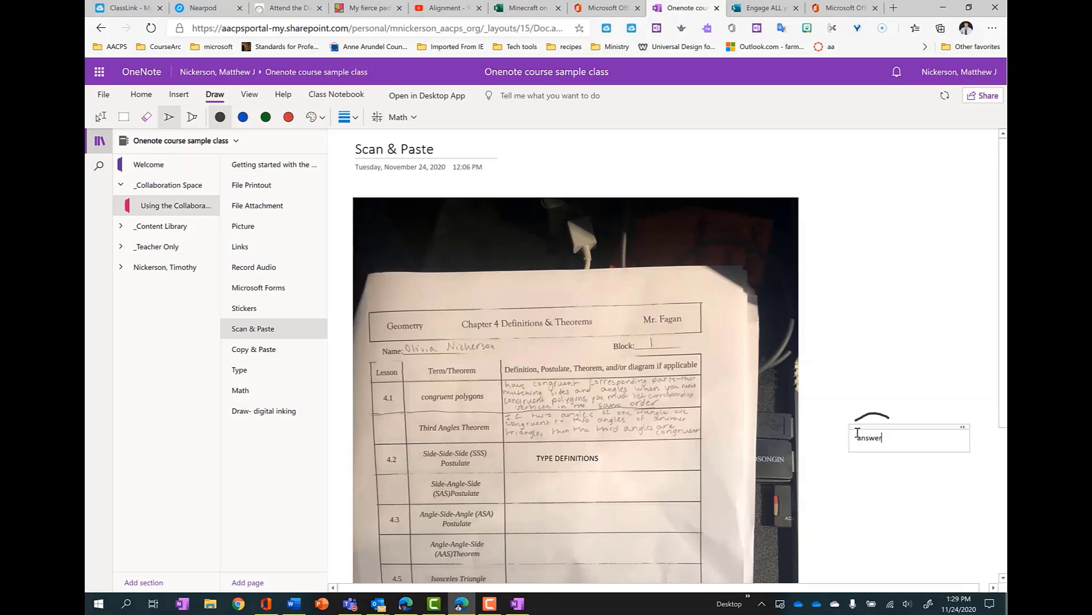
pyautogui.moveTo(855, 421)
pyautogui.mouseDown()
pyautogui.moveTo(882, 422)
pyautogui.moveTo(622, 484)
pyautogui.moveTo(666, 476)
pyautogui.mouseUp()
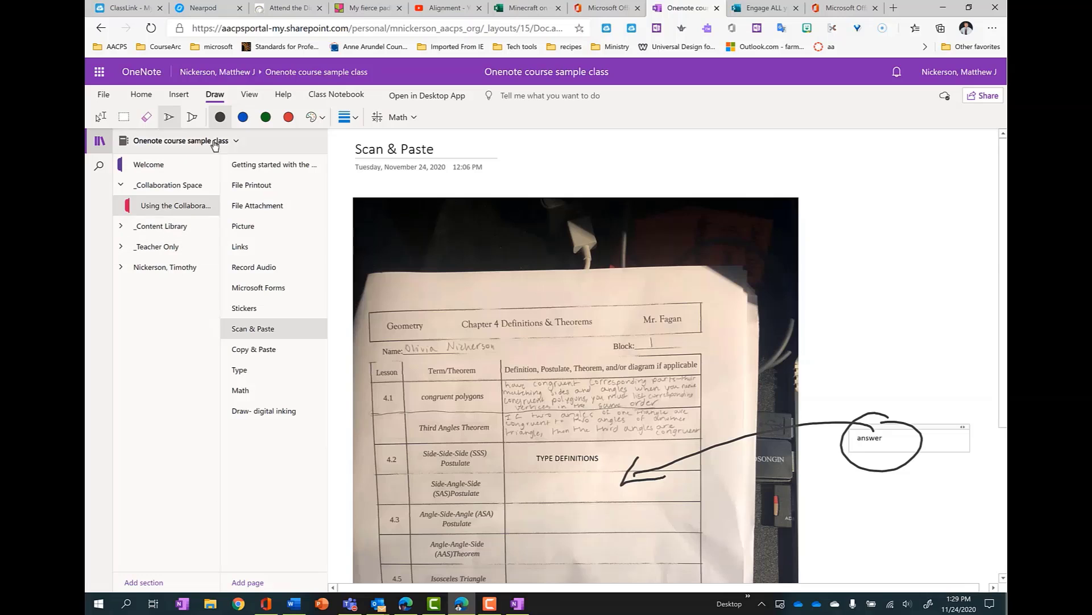
# Step: Insert a short audio recording below the word "answer"
pyautogui.click(176, 96)
pyautogui.click(326, 117)
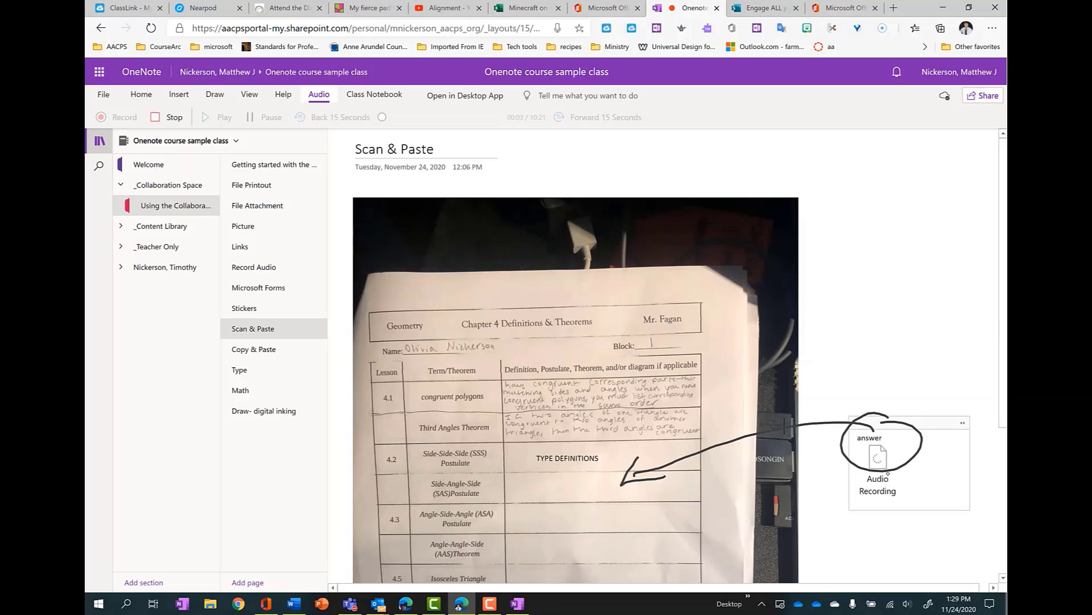
pyautogui.click(173, 117)
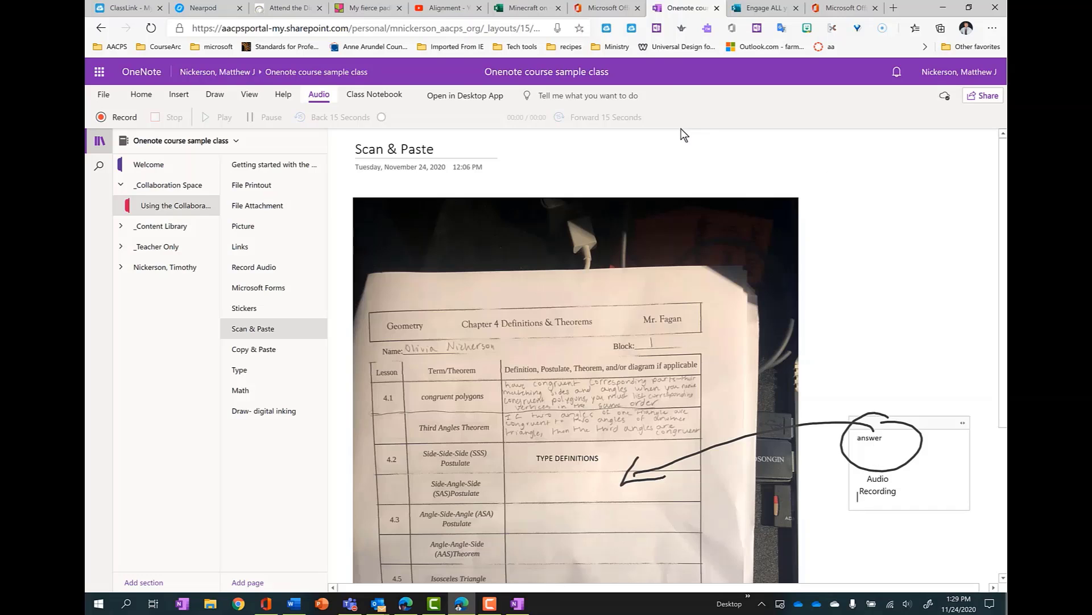
# Step: Add a second short audio recording in a new note beside the upper part of the worksheet
pyautogui.click(850, 214)
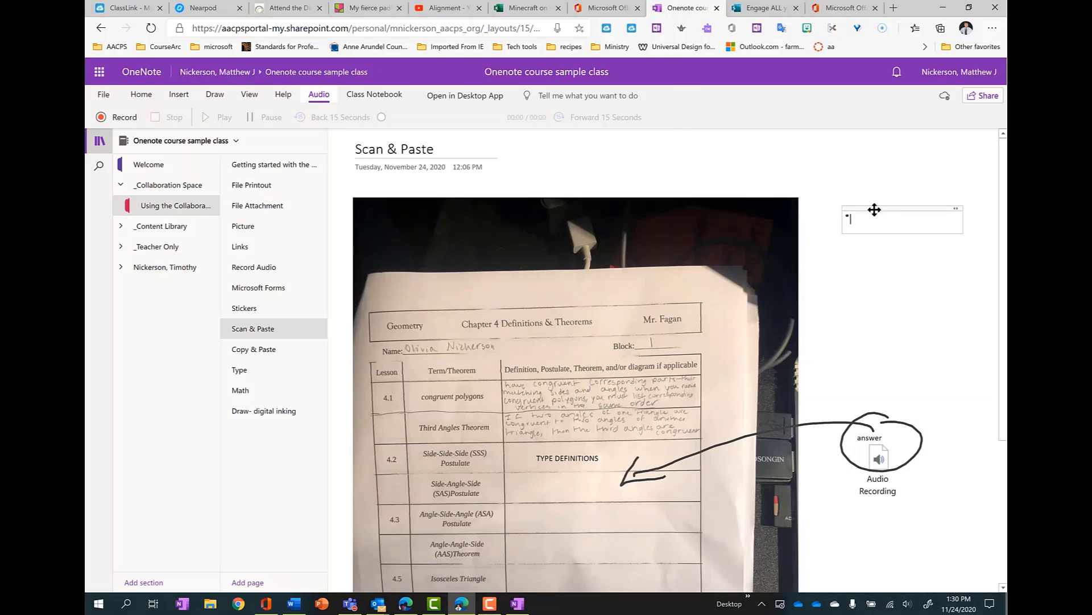
pyautogui.click(108, 121)
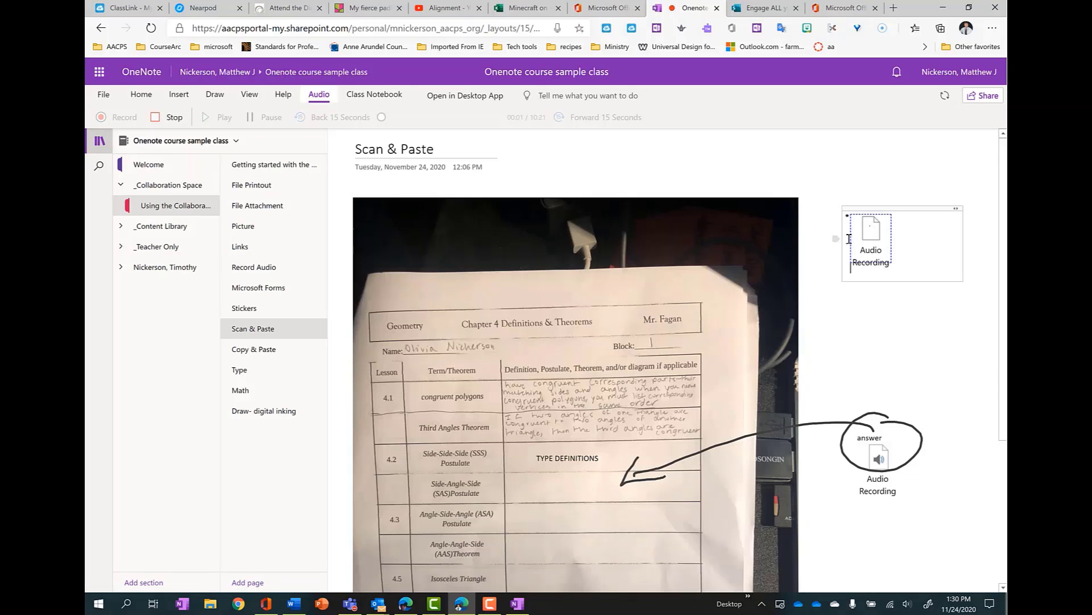
pyautogui.click(170, 118)
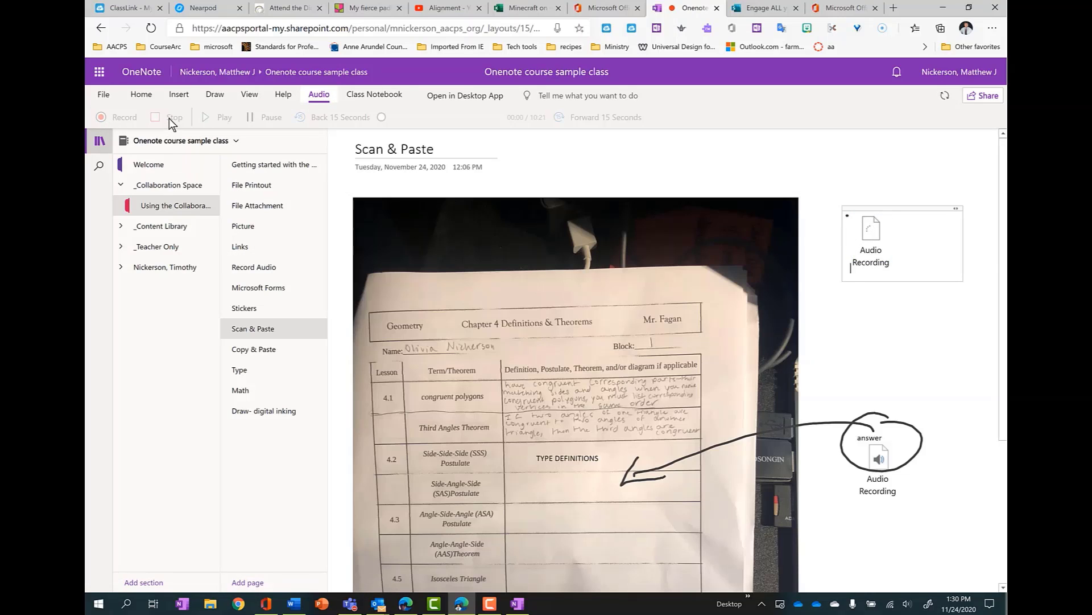
# Step: Circle the upper audio recording in green ink and draw an arrow from it to the end of the worksheet's header row
pyautogui.click(215, 97)
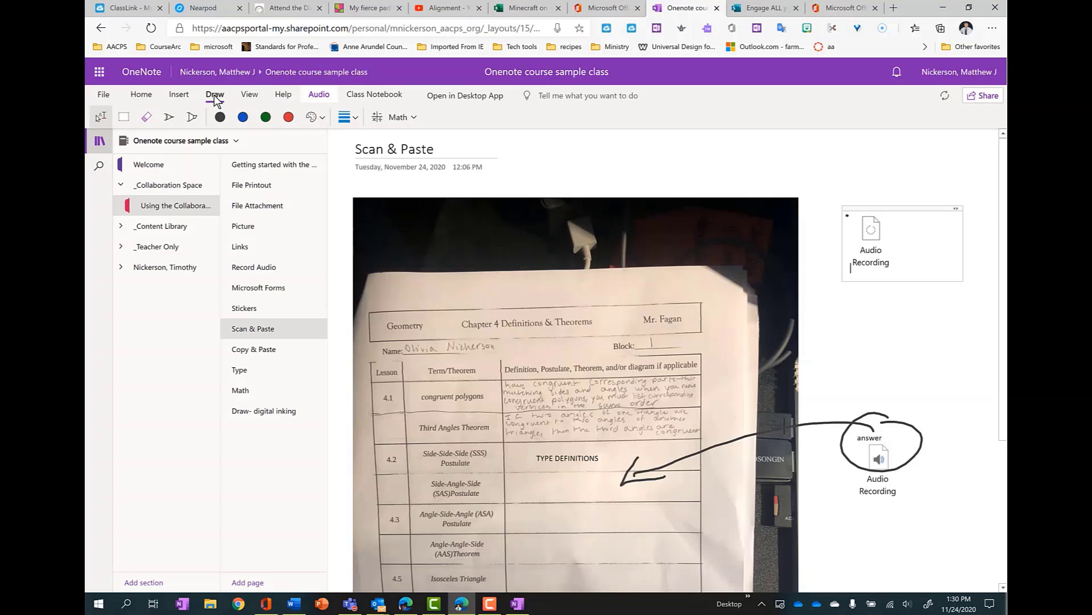
pyautogui.click(266, 117)
pyautogui.moveTo(878, 190); pyautogui.dragTo(870, 183)
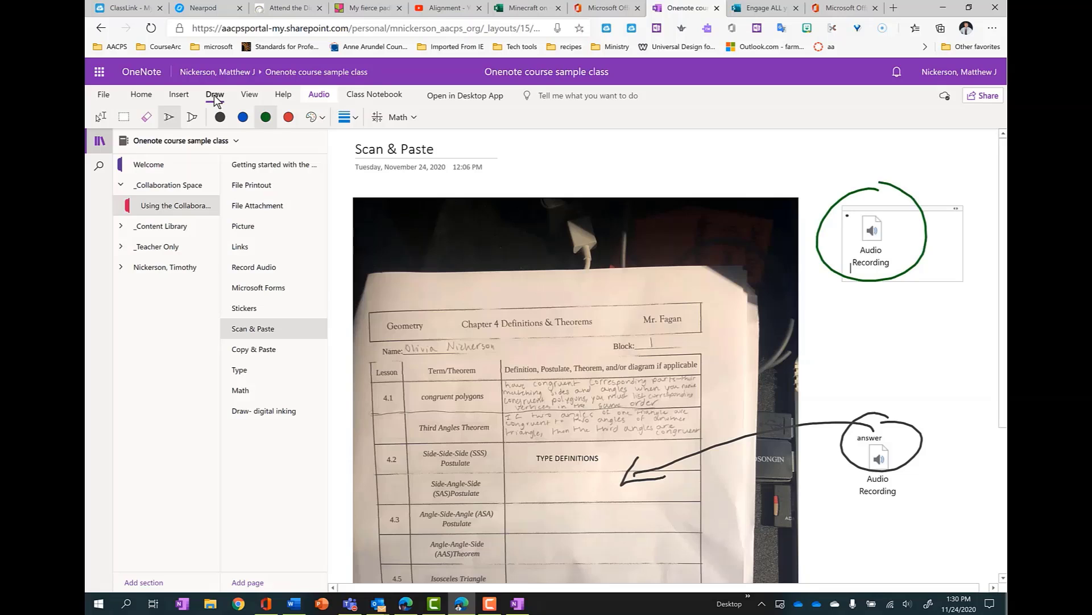
pyautogui.moveTo(839, 226); pyautogui.dragTo(663, 313)
pyautogui.moveTo(673, 271); pyautogui.dragTo(701, 301)
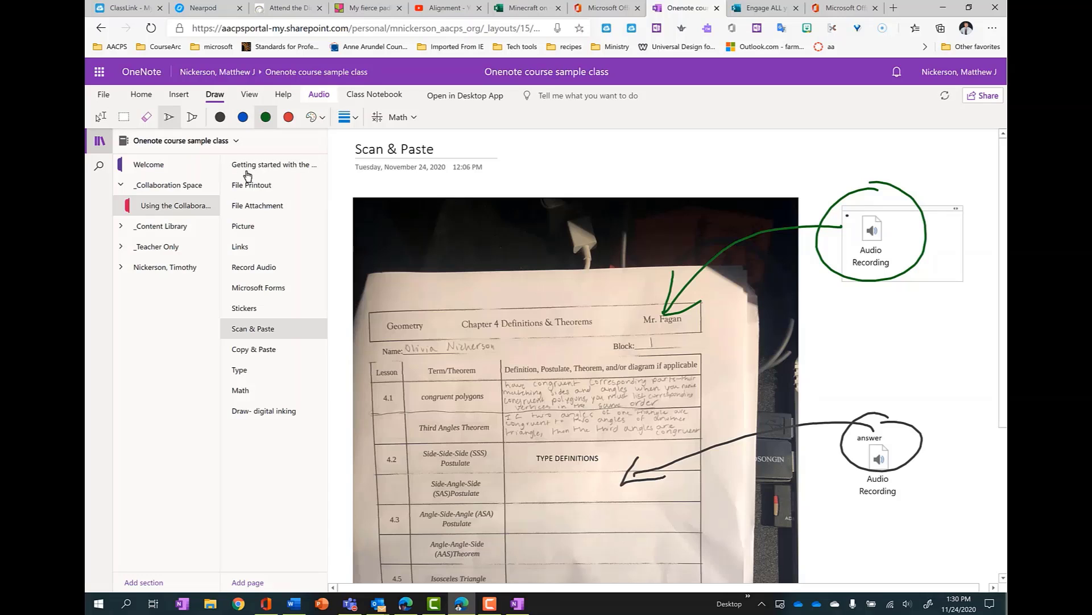
pyautogui.moveTo(650, 302); pyautogui.dragTo(683, 321)
# Step: Open the Draw- digital inking page and write "handwrite" in cursive and "Print" in block letters with green ink
pyautogui.click(263, 410)
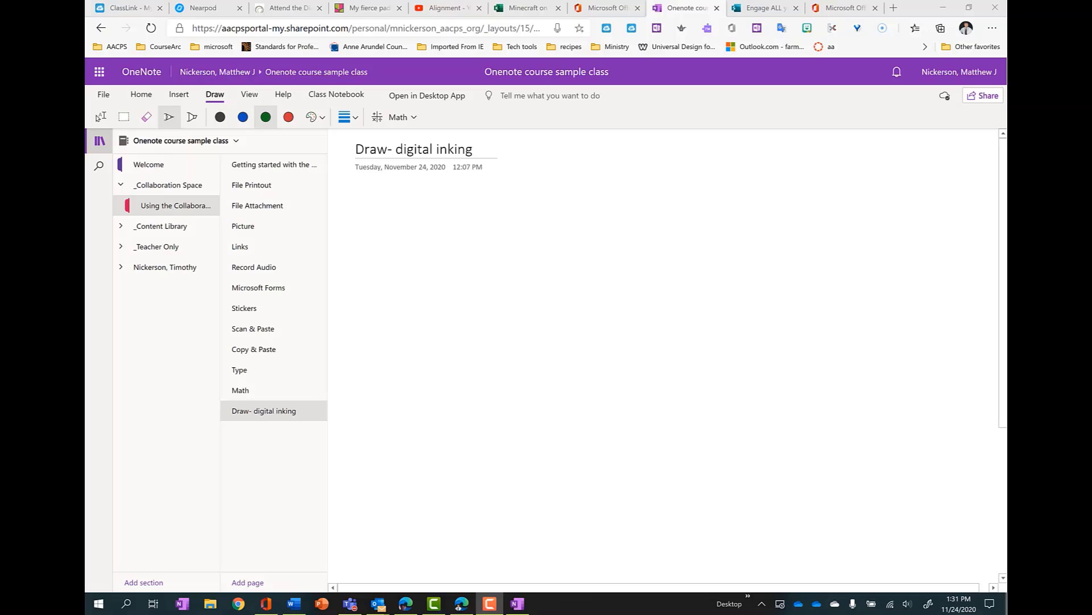
pyautogui.moveTo(443, 266)
pyautogui.mouseDown()
pyautogui.moveTo(483, 280)
pyautogui.moveTo(528, 271)
pyautogui.moveTo(576, 250)
pyautogui.moveTo(597, 216)
pyautogui.moveTo(626, 228)
pyautogui.moveTo(626, 243)
pyautogui.mouseUp()
pyautogui.scroll(-1, 592, 171)
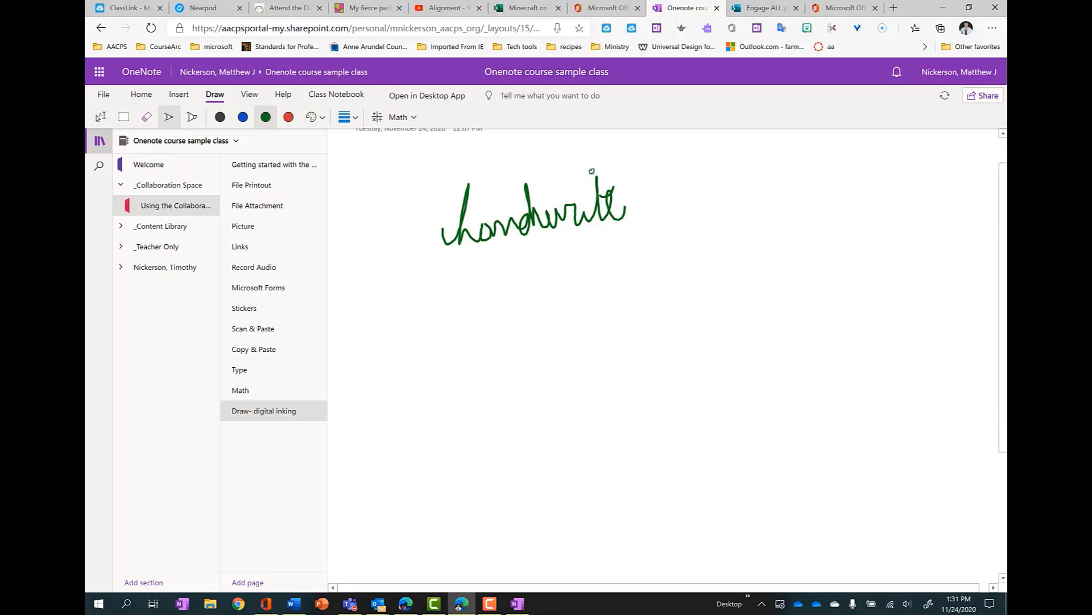
pyautogui.moveTo(457, 273); pyautogui.dragTo(459, 314)
pyautogui.moveTo(459, 266); pyautogui.dragTo(459, 293)
pyautogui.moveTo(481, 289)
pyautogui.mouseDown()
pyautogui.moveTo(482, 305)
pyautogui.moveTo(497, 287)
pyautogui.mouseUp()
pyautogui.scroll(-3, 502, 172)
pyautogui.click(502, 144)
pyautogui.scroll(1, 503, 172)
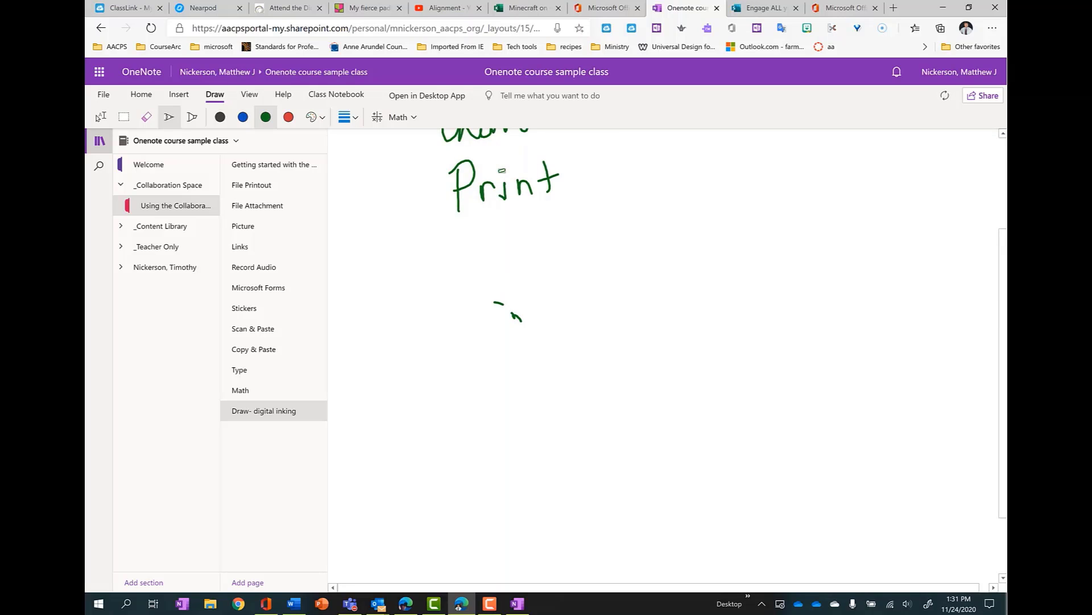
# Step: Sketch a green tulip with a stem and two leaves below and to the right of the word "Print"
pyautogui.moveTo(619, 317)
pyautogui.mouseDown()
pyautogui.moveTo(640, 393)
pyautogui.moveTo(680, 350)
pyautogui.moveTo(660, 393)
pyautogui.moveTo(659, 280)
pyautogui.moveTo(622, 199)
pyautogui.mouseUp()
pyautogui.moveTo(649, 291)
pyautogui.mouseDown()
pyautogui.moveTo(690, 194)
pyautogui.moveTo(626, 202)
pyautogui.moveTo(663, 298)
pyautogui.mouseUp()
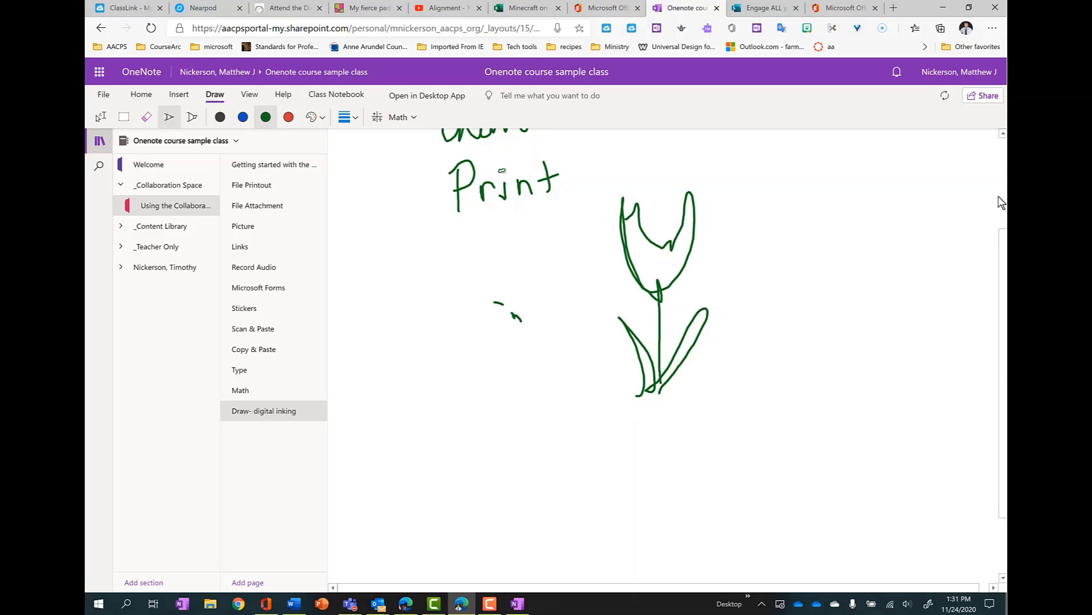
# Step: Examine the ink colors offered for the pen and the highlighter, and the highlighter's line thicknesses
pyautogui.click(321, 120)
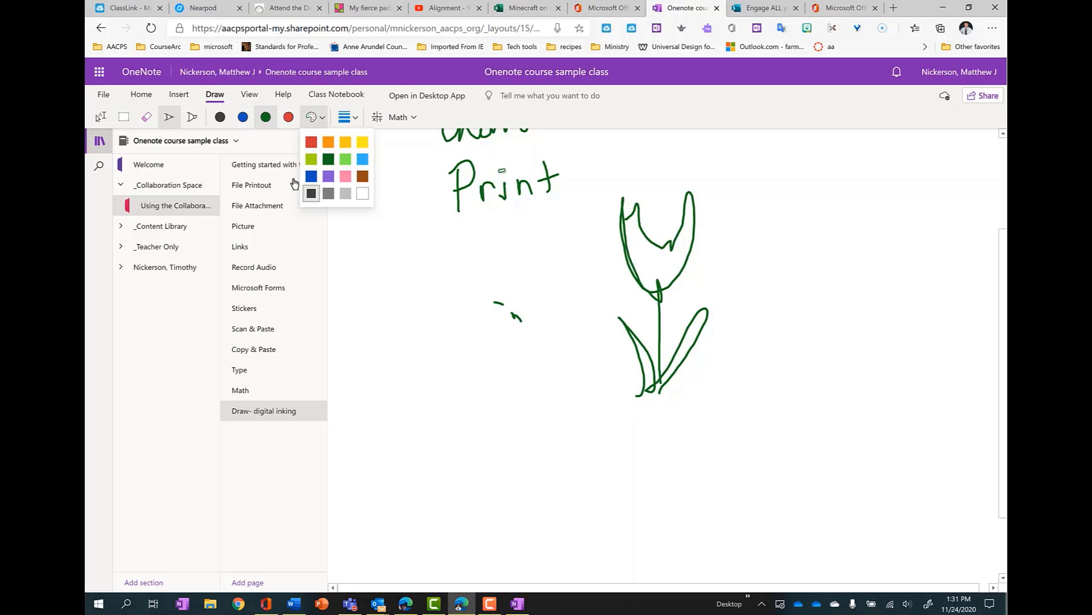
pyautogui.click(195, 120)
pyautogui.click(322, 118)
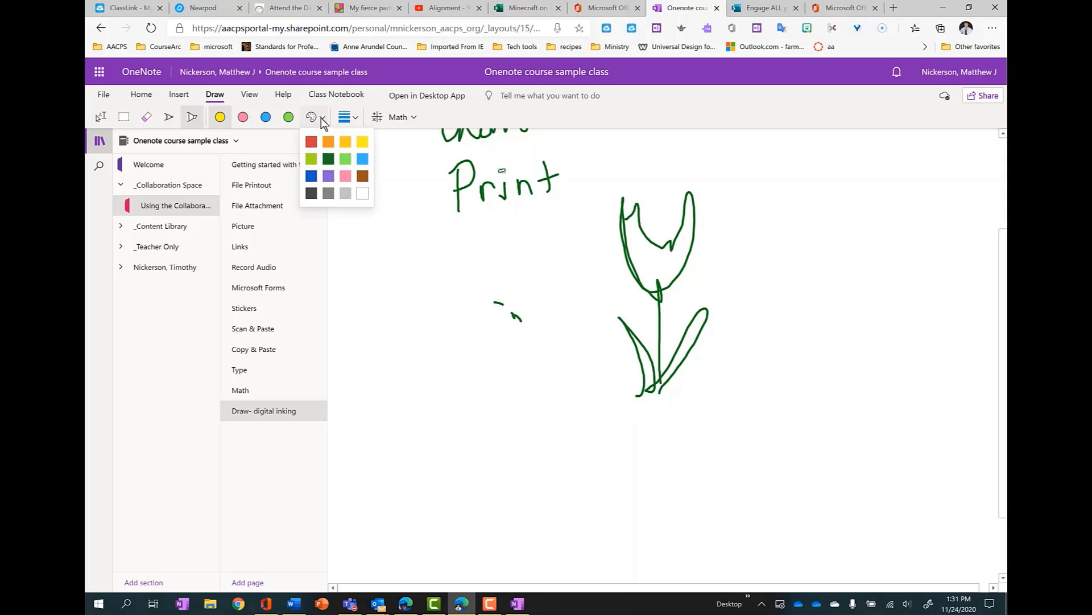
pyautogui.click(356, 119)
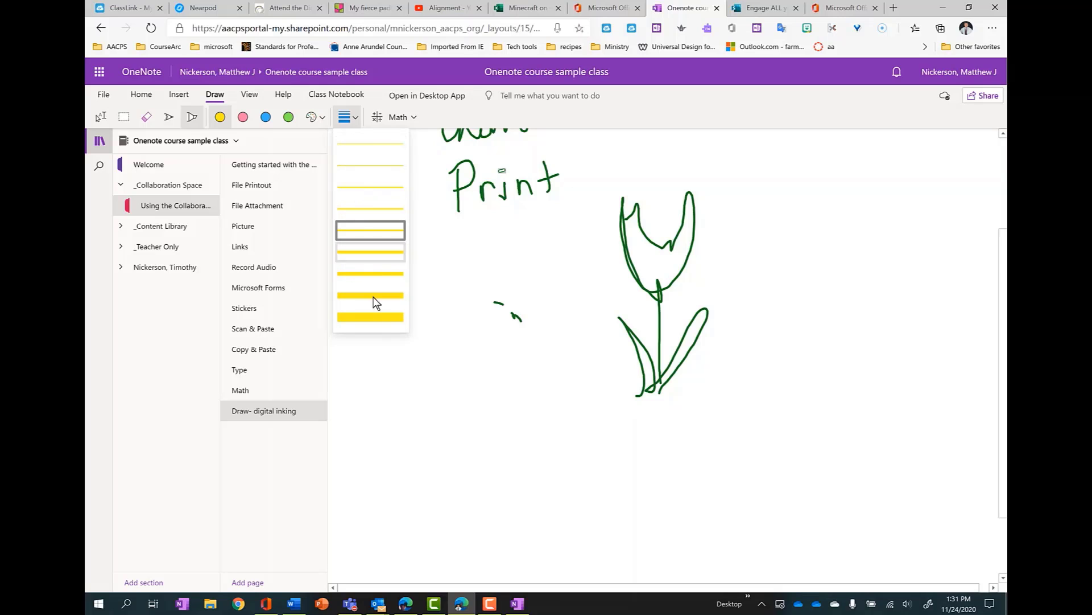
pyautogui.click(169, 116)
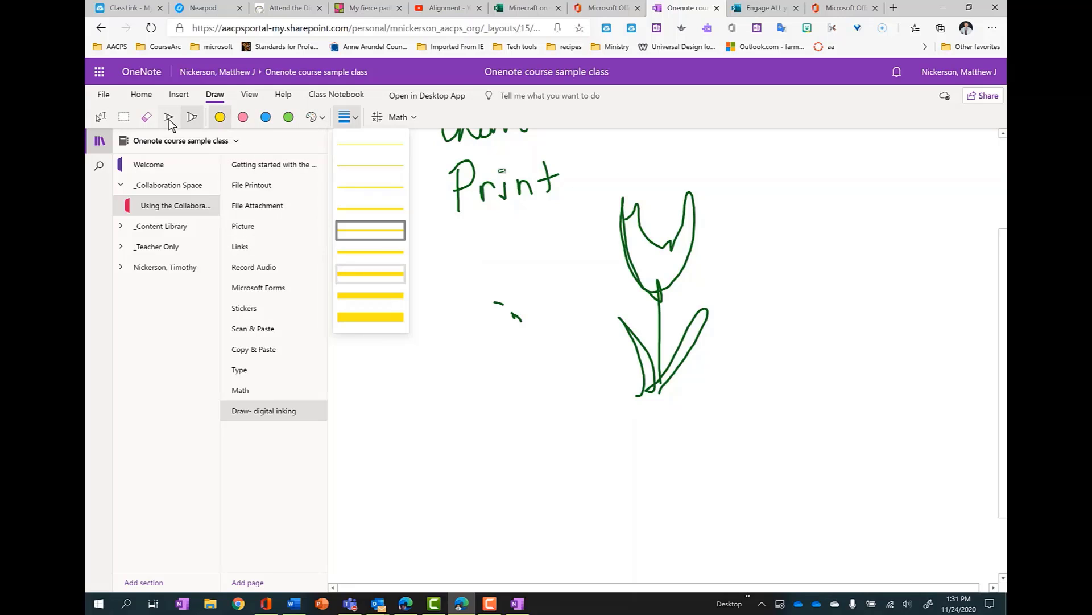
pyautogui.click(322, 118)
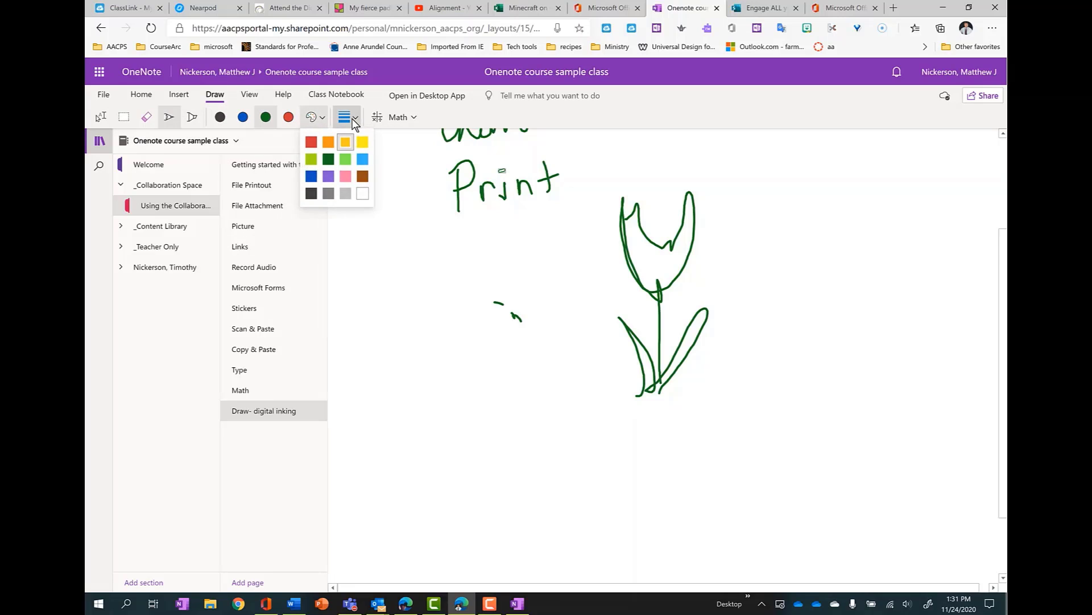
# Step: Set the green pen to the thickest line and draw two curved strokes below the word "Print"
pyautogui.click(353, 119)
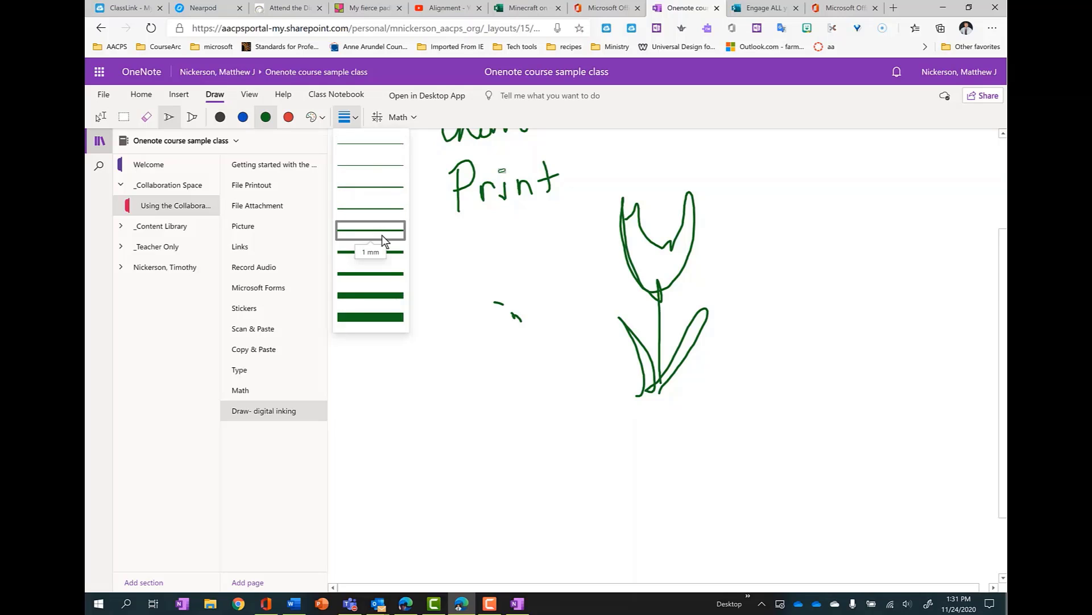
pyautogui.click(387, 312)
pyautogui.moveTo(423, 343); pyautogui.dragTo(564, 449)
pyautogui.moveTo(378, 278); pyautogui.dragTo(612, 445)
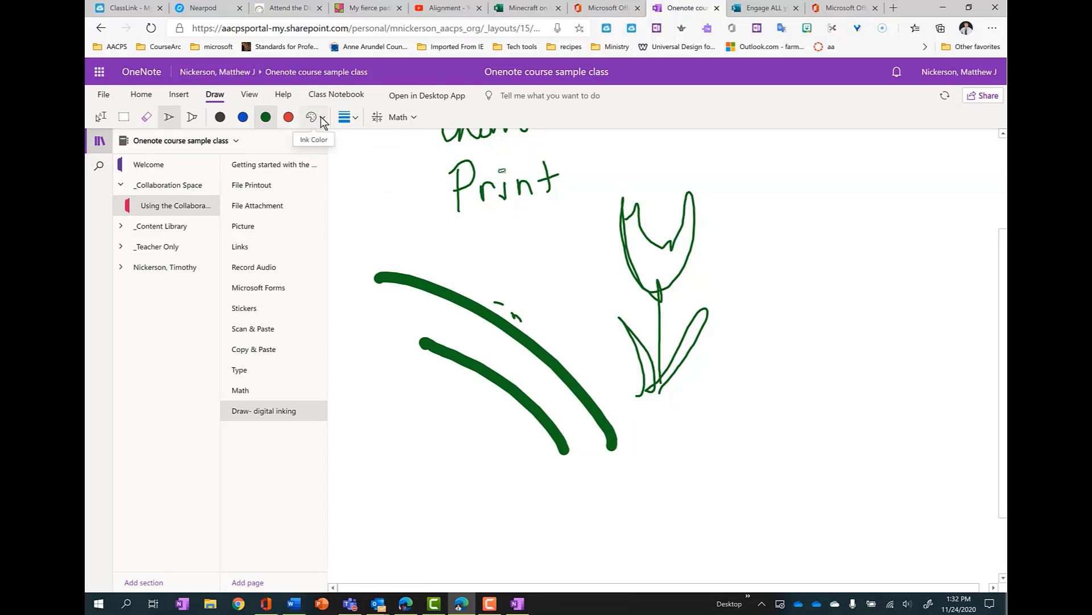
# Step: Open the class notebook in the desktop app and switch to OneNote for Windows 10
pyautogui.click(428, 98)
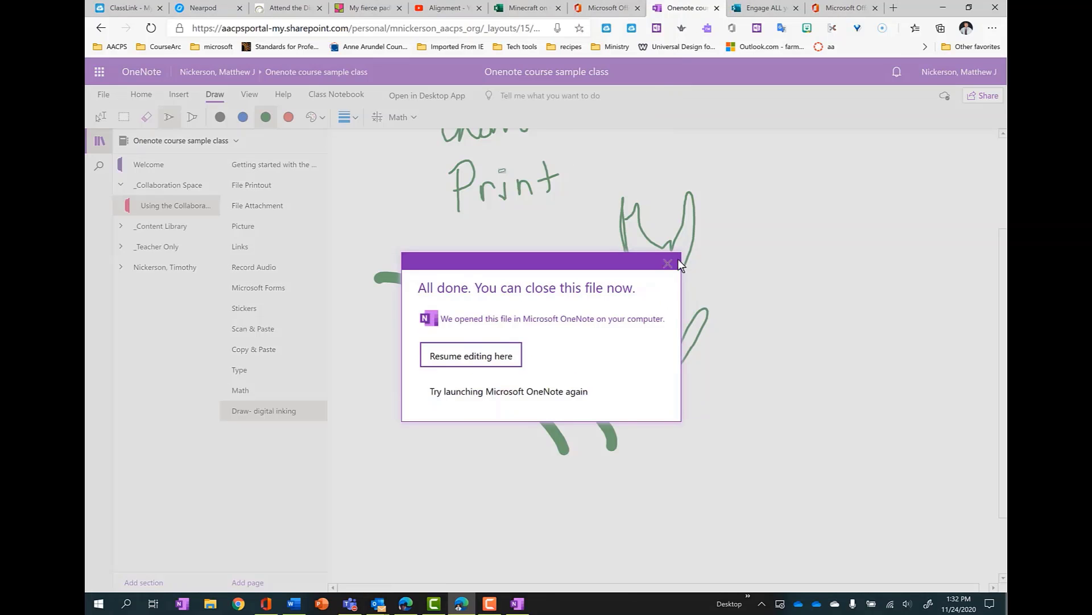
pyautogui.click(183, 603)
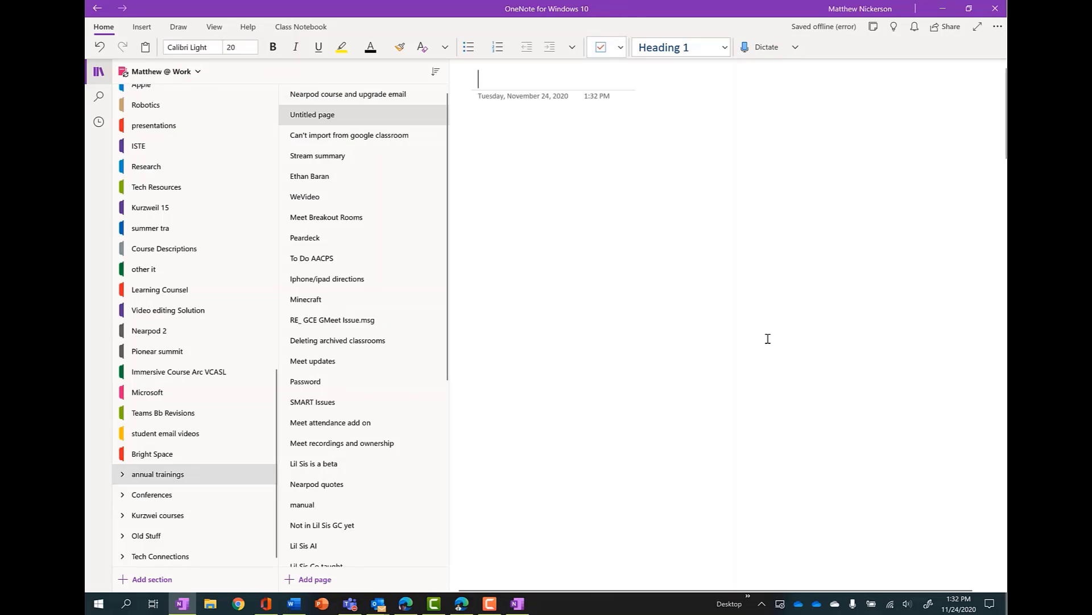
# Step: Select the light blue pen among the drawing tools and open its extended color palette
pyautogui.click(178, 29)
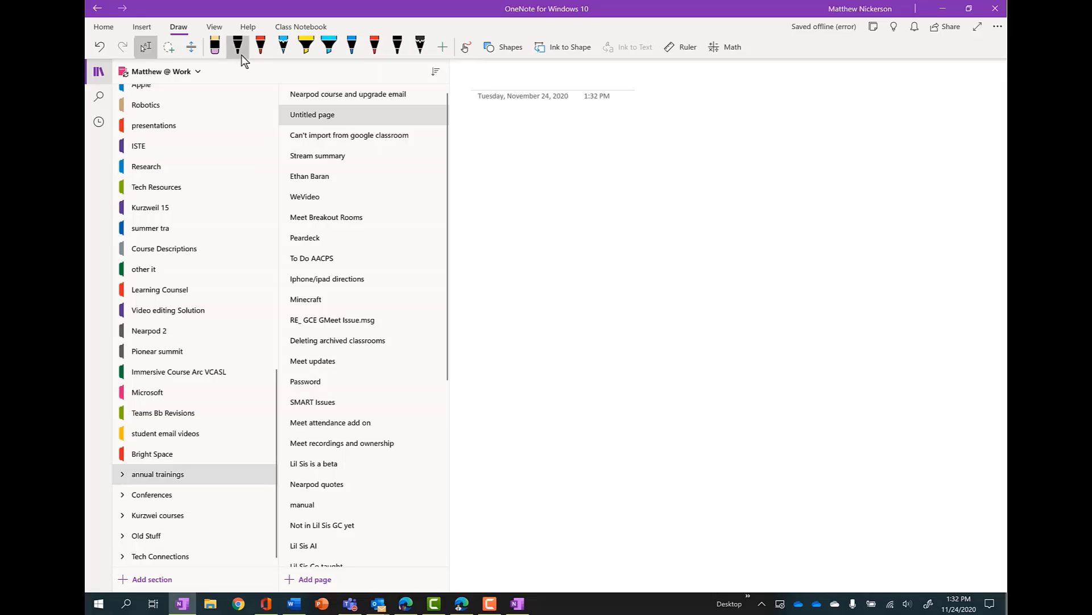
pyautogui.click(286, 53)
pyautogui.click(291, 55)
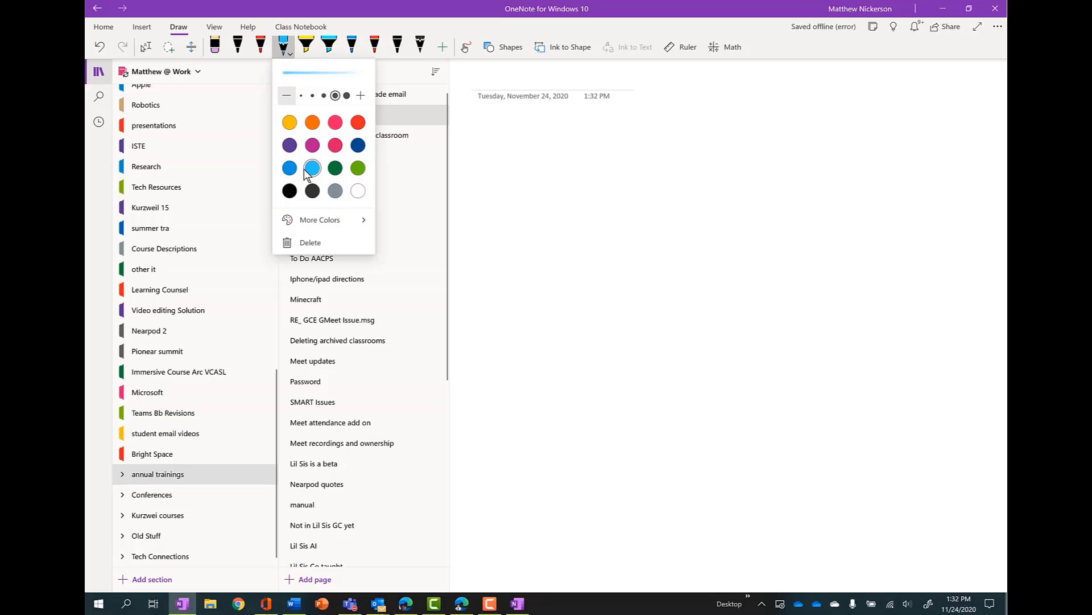
pyautogui.click(366, 221)
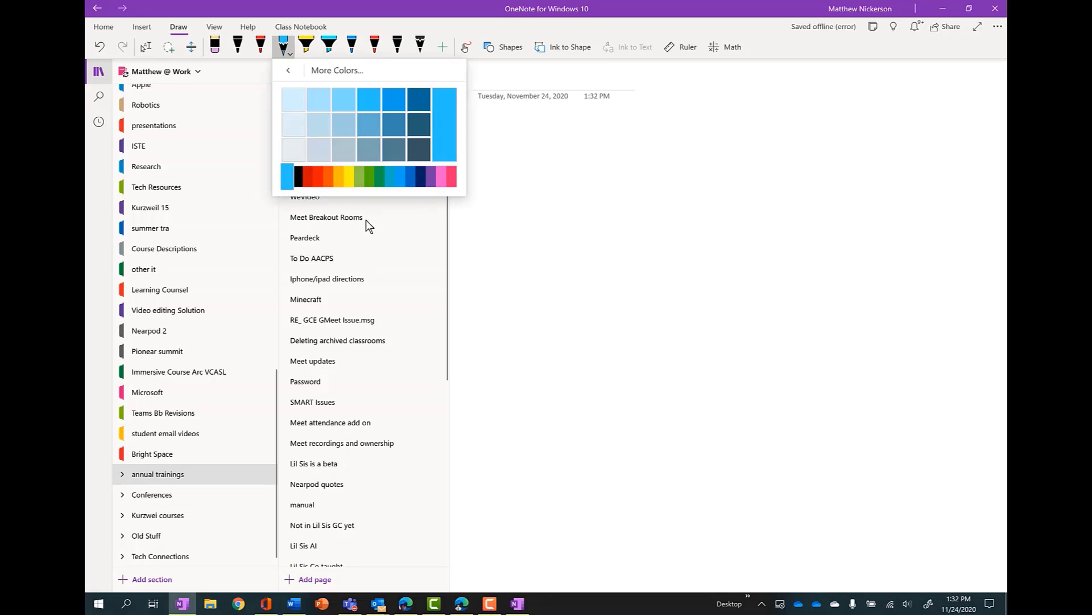
# Step: Examine the green and blue shades offered for the light blue pen and the kinds of pens that can be added
pyautogui.click(369, 176)
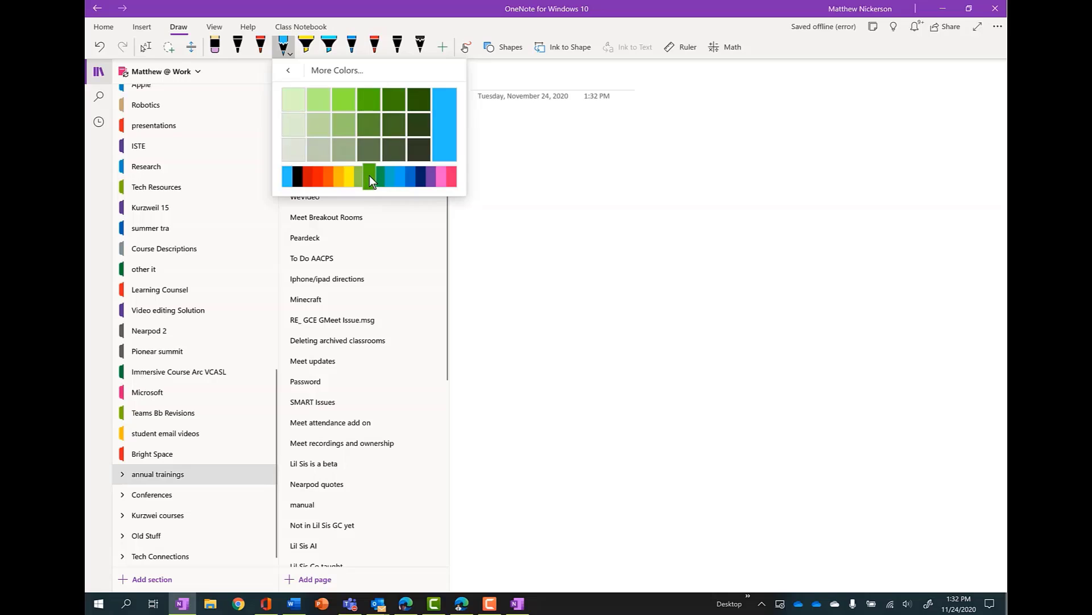
pyautogui.click(411, 177)
pyautogui.press('Escape')
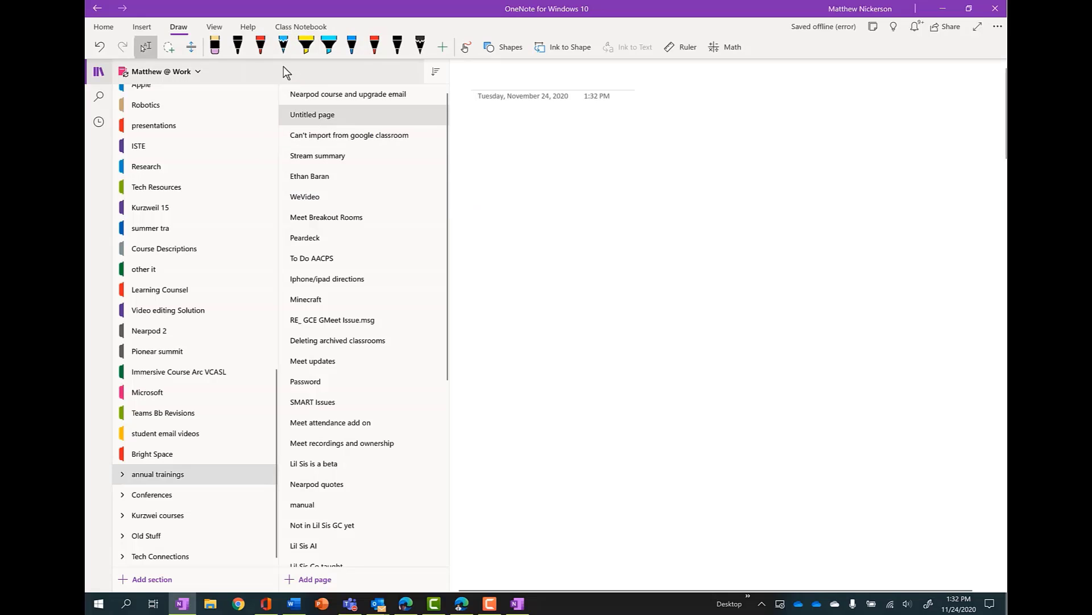
pyautogui.click(443, 49)
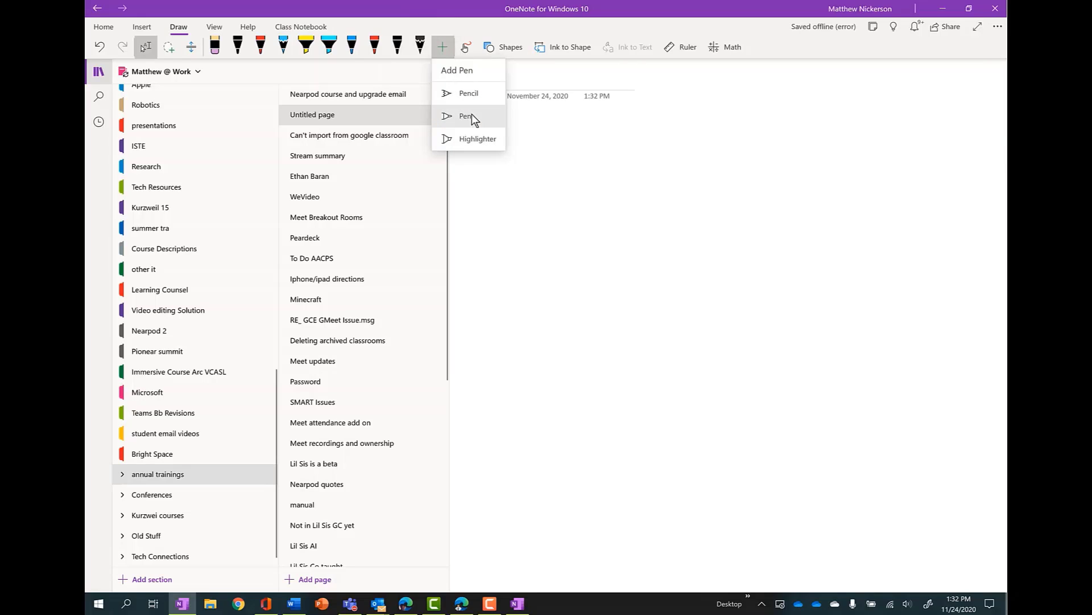
# Step: Set the black pen beside the pencil to gold glitter ink and draw a diagonal scribble on the blank page
pyautogui.click(401, 51)
pyautogui.click(400, 51)
pyautogui.click(426, 236)
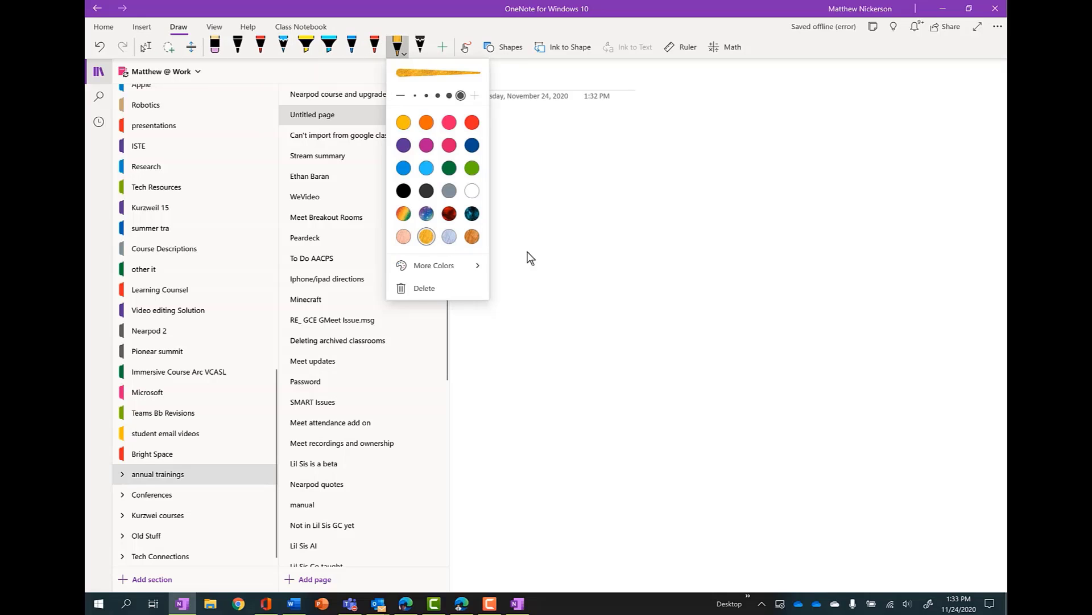
pyautogui.moveTo(716, 339)
pyautogui.mouseDown()
pyautogui.moveTo(691, 322)
pyautogui.moveTo(705, 330)
pyautogui.mouseUp()
# Step: Change the gold pen to galaxy ink and draw a diagonal scribble above the gold one
pyautogui.click(398, 49)
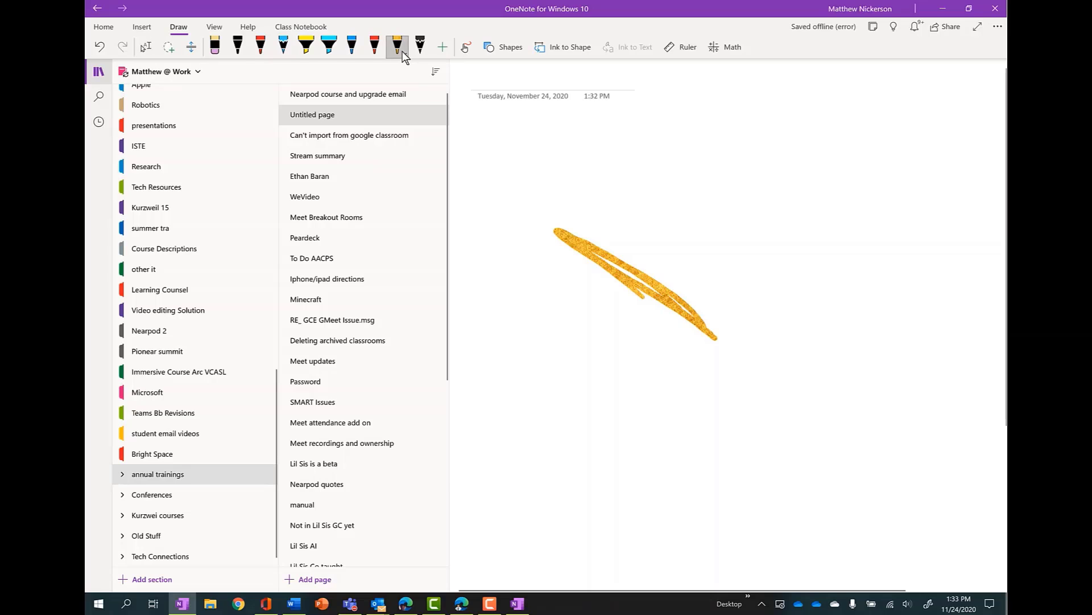
pyautogui.click(399, 49)
pyautogui.click(426, 214)
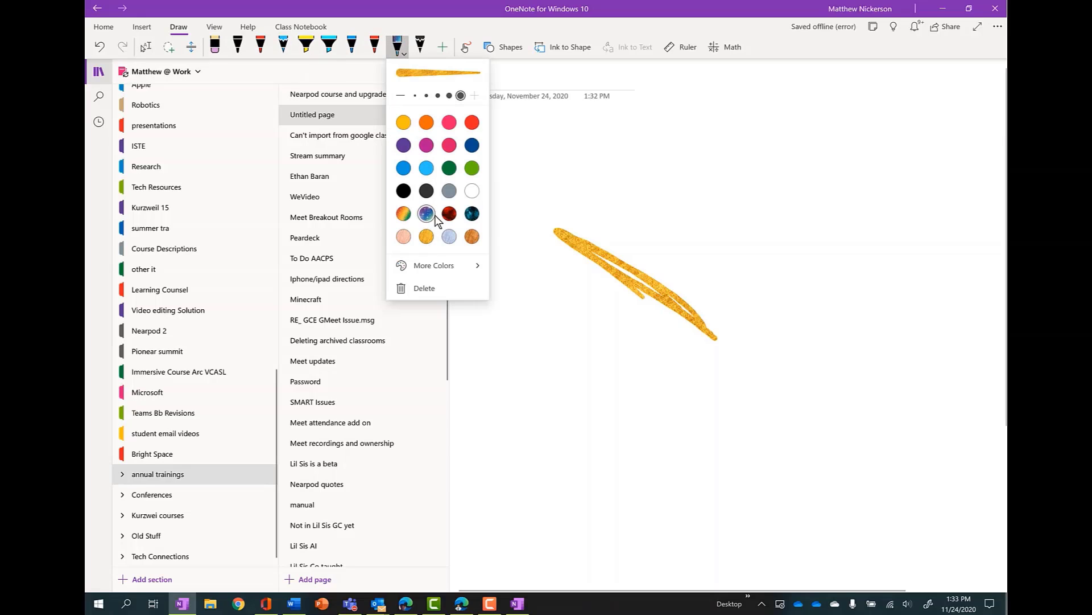
pyautogui.click(661, 204)
pyautogui.moveTo(578, 180)
pyautogui.mouseDown()
pyautogui.moveTo(740, 267)
pyautogui.moveTo(547, 168)
pyautogui.moveTo(749, 298)
pyautogui.mouseUp()
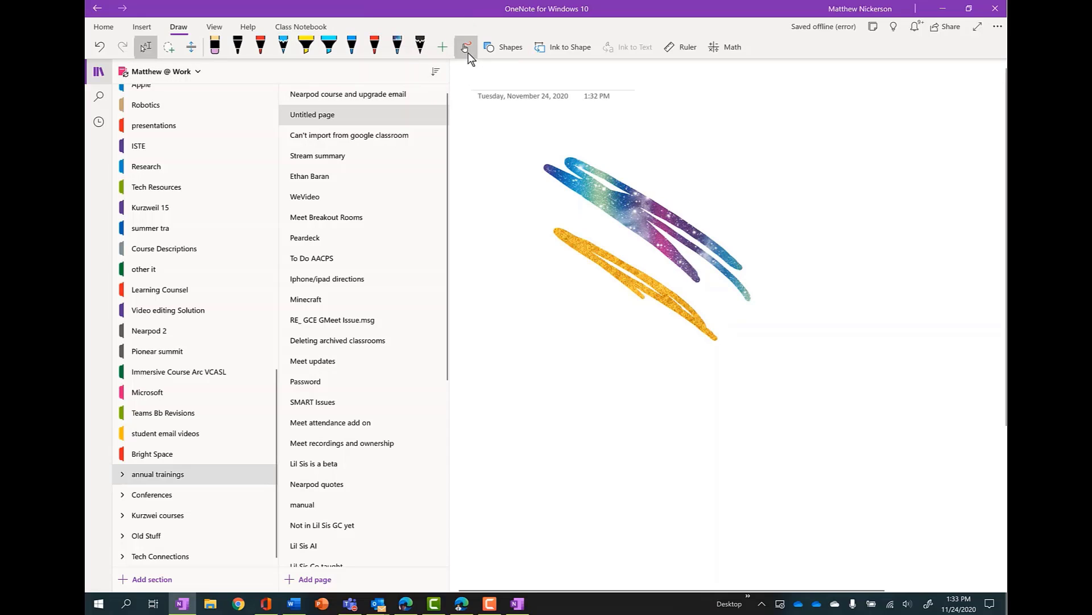
# Step: Insert a square shape below the gold scribble and recolor its outline with the thick red pen
pyautogui.click(510, 50)
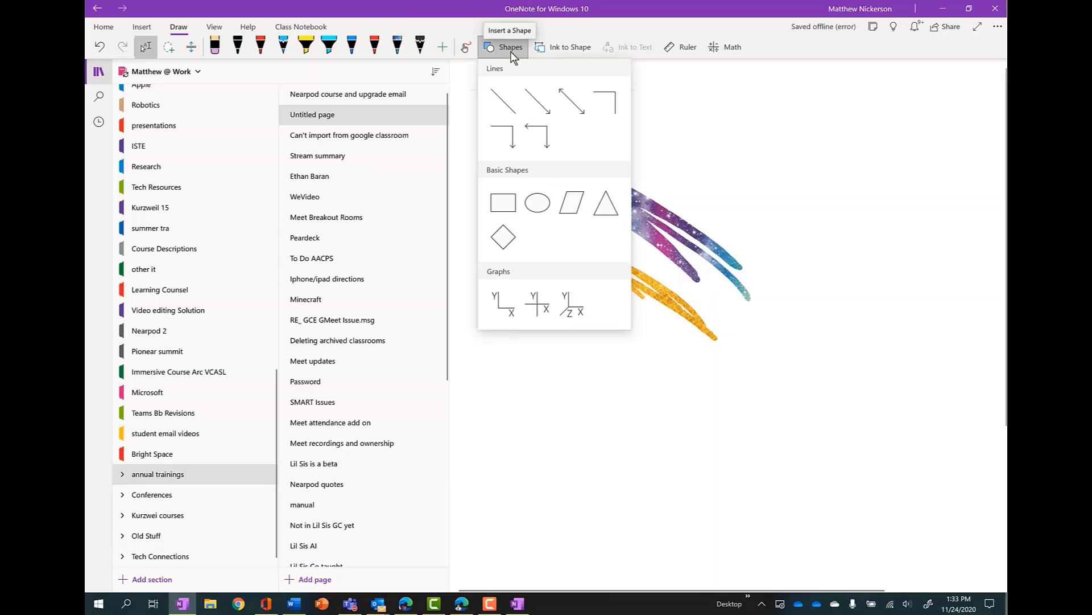
pyautogui.click(536, 203)
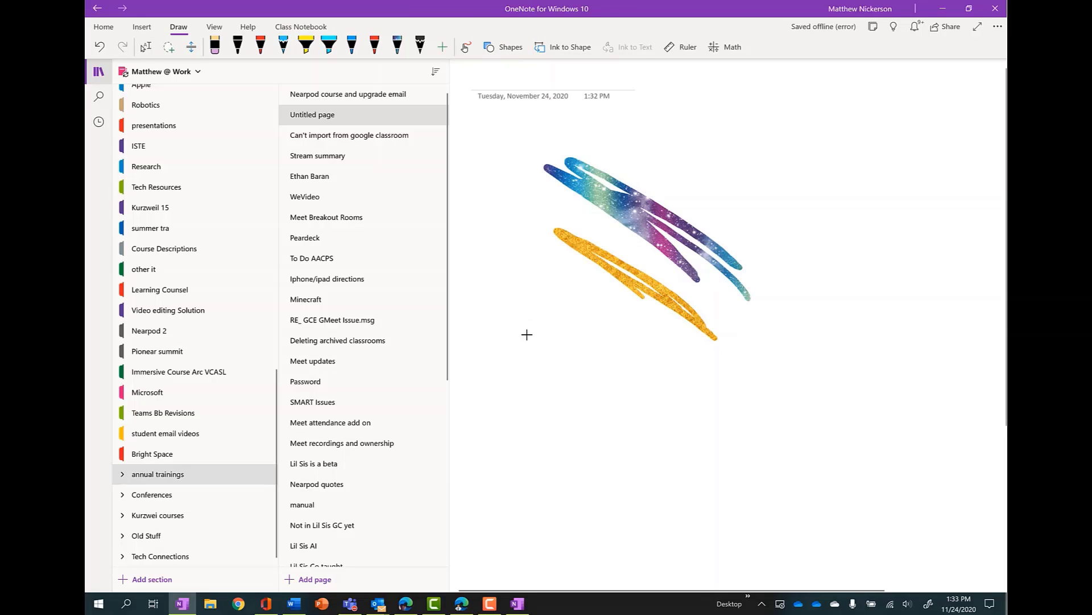
pyautogui.moveTo(514, 313); pyautogui.dragTo(634, 430)
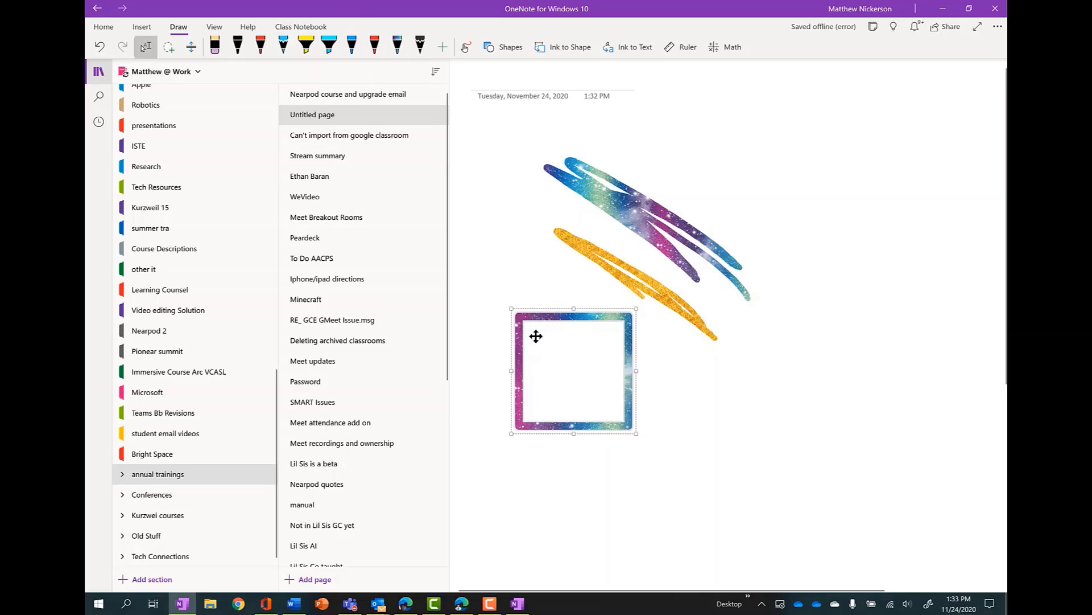
pyautogui.rightClick(540, 319)
pyautogui.click(260, 45)
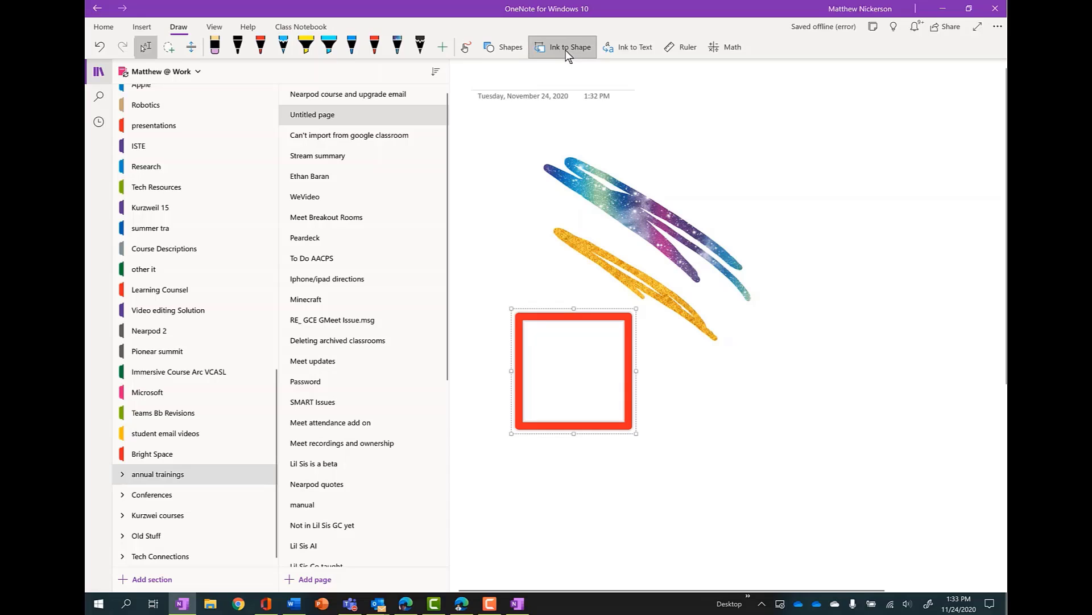
# Step: Use Ink to Shape with the thick red pen to draw an ellipse, circle, square, triangle, rectangle and hexagon
pyautogui.moveTo(803, 146); pyautogui.dragTo(799, 149)
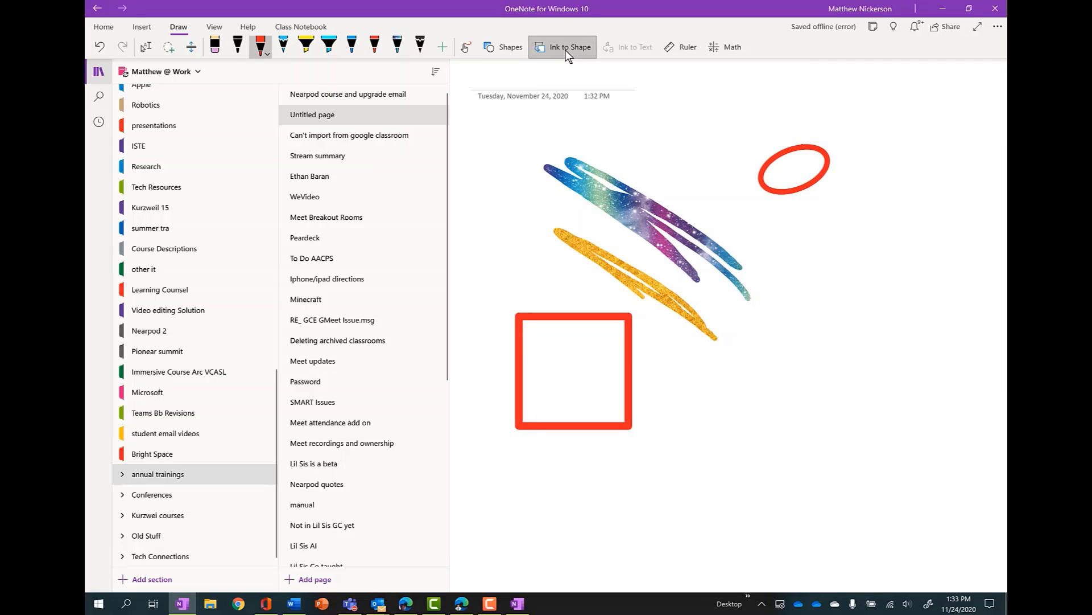
pyautogui.moveTo(850, 198); pyautogui.dragTo(853, 197)
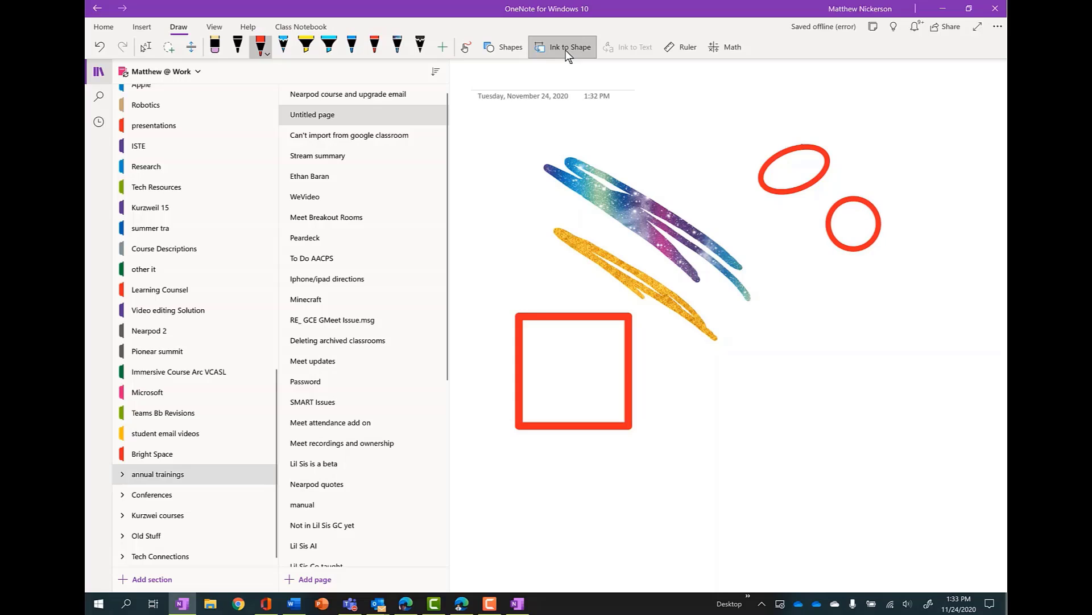
pyautogui.moveTo(806, 284)
pyautogui.mouseDown()
pyautogui.moveTo(865, 348)
pyautogui.moveTo(810, 282)
pyautogui.mouseUp()
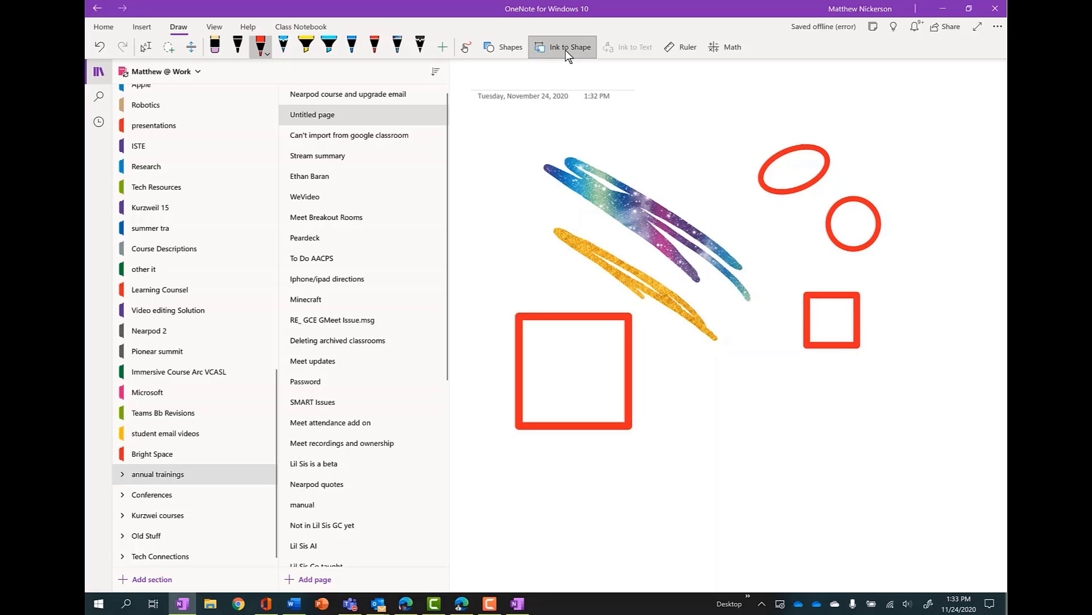
pyautogui.moveTo(817, 375)
pyautogui.mouseDown()
pyautogui.moveTo(854, 437)
pyautogui.moveTo(819, 378)
pyautogui.mouseUp()
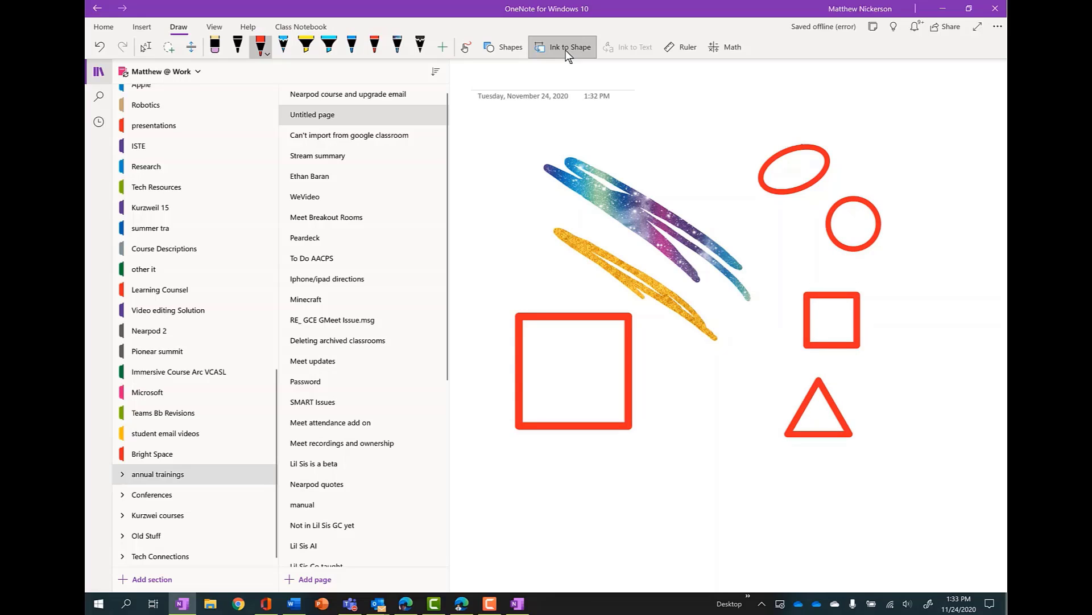
pyautogui.moveTo(885, 284)
pyautogui.mouseDown()
pyautogui.moveTo(918, 346)
pyautogui.moveTo(991, 346)
pyautogui.moveTo(910, 287)
pyautogui.moveTo(886, 287)
pyautogui.mouseUp()
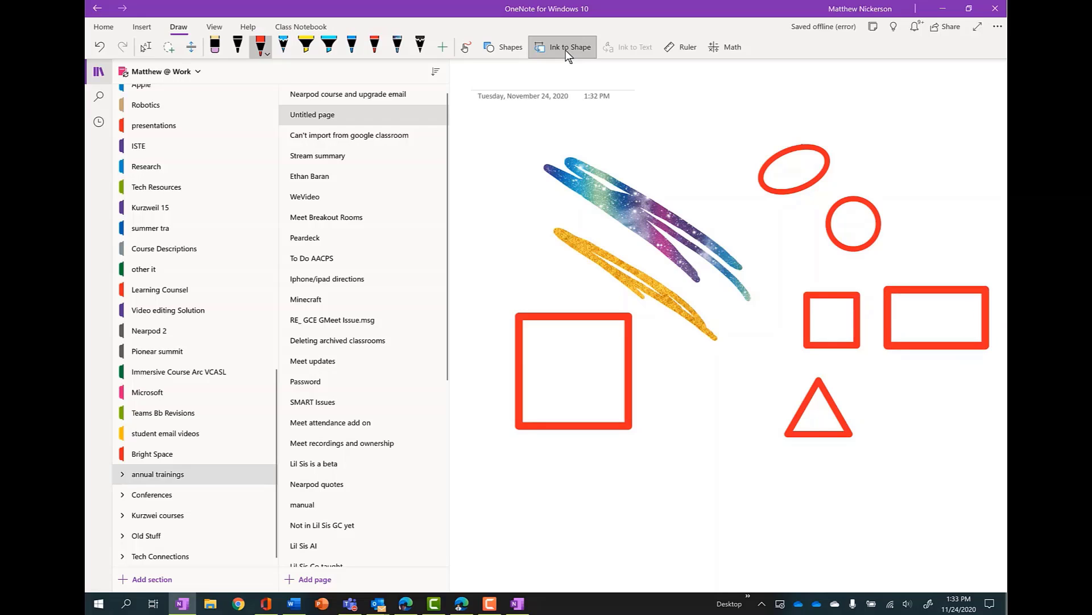
pyautogui.moveTo(674, 431)
pyautogui.mouseDown()
pyautogui.moveTo(714, 431)
pyautogui.moveTo(740, 468)
pyautogui.moveTo(714, 500)
pyautogui.moveTo(667, 495)
pyautogui.mouseUp()
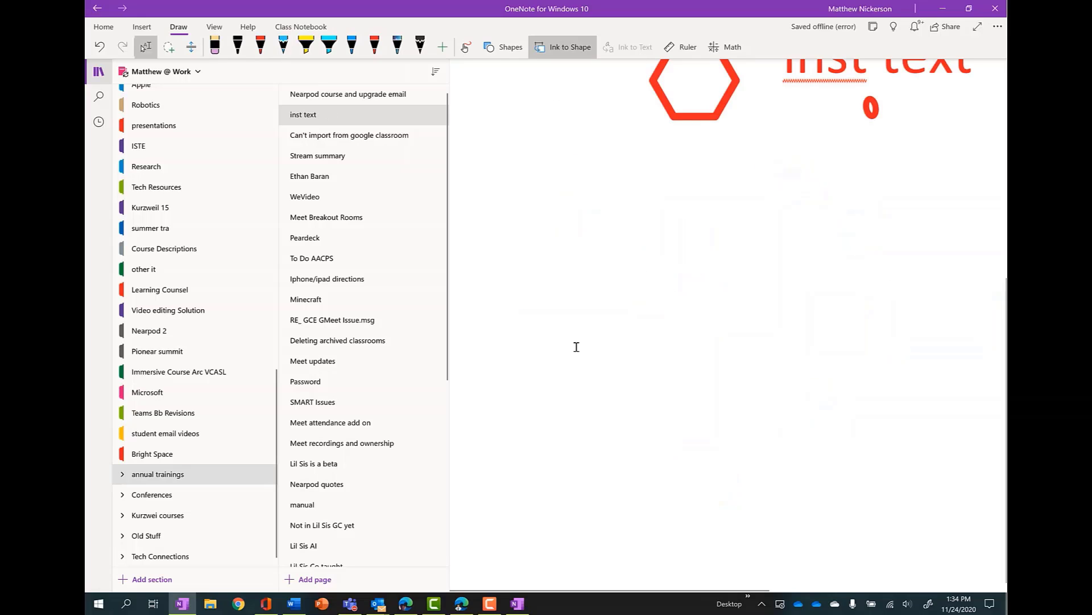
# Step: Handwrite "ink to text" below the hexagon with the thin red pen
pyautogui.moveTo(544, 238); pyautogui.dragTo(551, 272)
pyautogui.moveTo(560, 266); pyautogui.dragTo(588, 263)
pyautogui.moveTo(586, 198); pyautogui.dragTo(617, 246)
pyautogui.moveTo(649, 181)
pyautogui.mouseDown()
pyautogui.moveTo(663, 231)
pyautogui.moveTo(669, 201)
pyautogui.mouseUp()
pyautogui.moveTo(683, 202); pyautogui.dragTo(681, 203)
pyautogui.moveTo(714, 158); pyautogui.dragTo(734, 209)
pyautogui.moveTo(721, 196)
pyautogui.mouseDown()
pyautogui.moveTo(740, 176)
pyautogui.moveTo(769, 193)
pyautogui.mouseUp()
pyautogui.moveTo(767, 171); pyautogui.dragTo(793, 188)
pyautogui.moveTo(792, 167); pyautogui.dragTo(773, 196)
pyautogui.moveTo(802, 127); pyautogui.dragTo(799, 173)
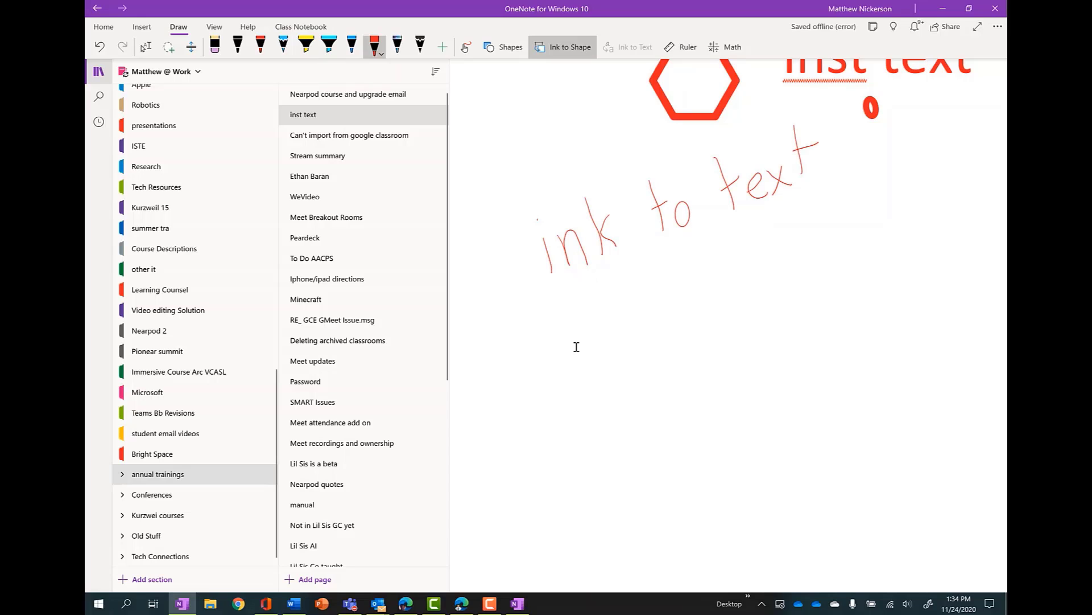
# Step: Select the whole handwritten phrase "ink to text" and convert the ink to typed text
pyautogui.click(145, 47)
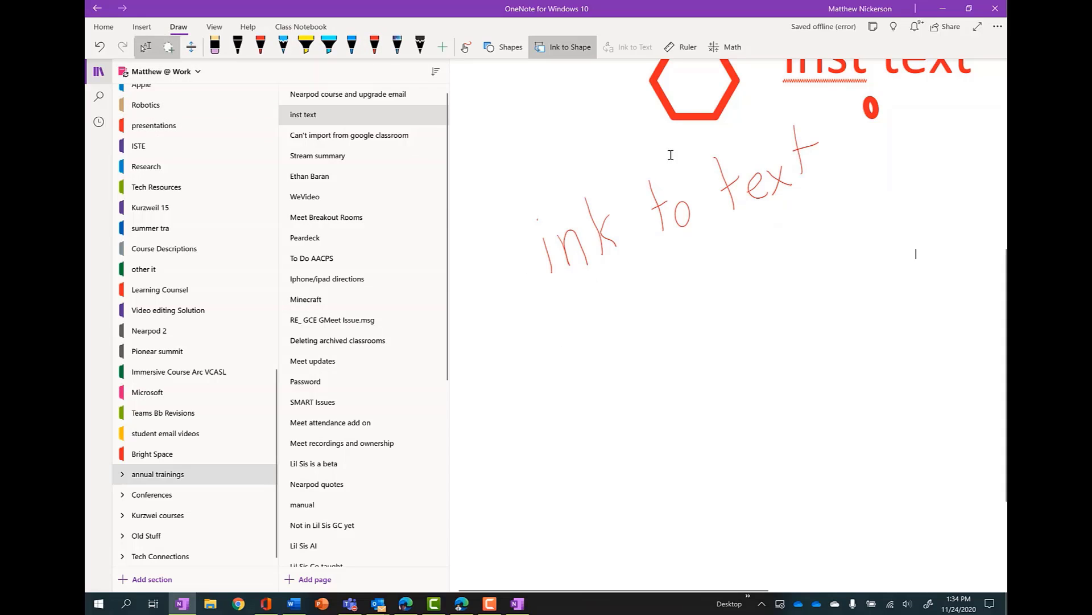
pyautogui.moveTo(797, 121)
pyautogui.mouseDown()
pyautogui.moveTo(497, 200)
pyautogui.moveTo(520, 310)
pyautogui.mouseUp()
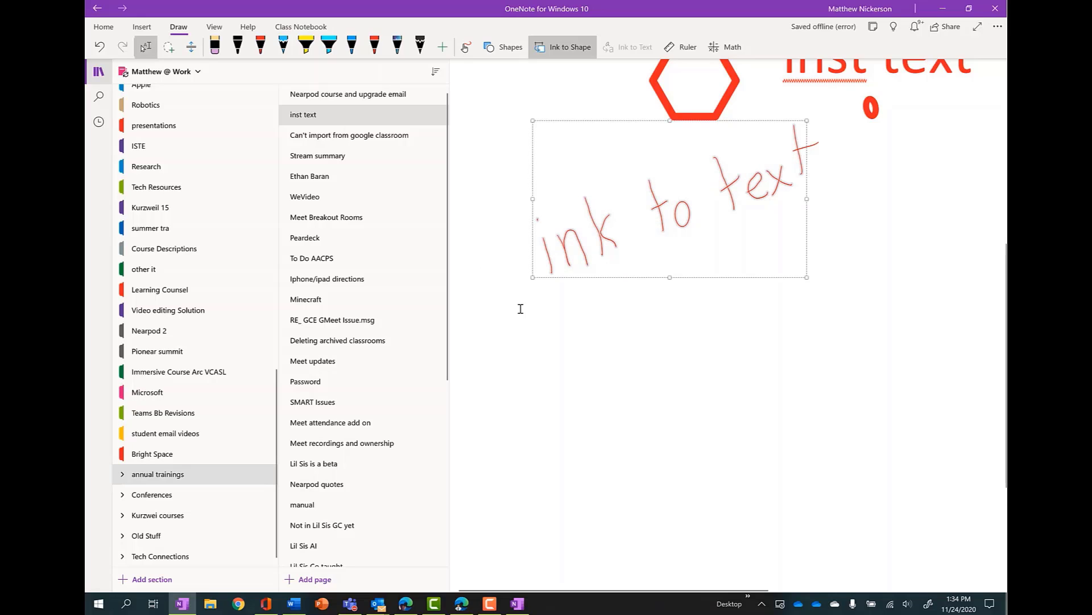
pyautogui.click(902, 267)
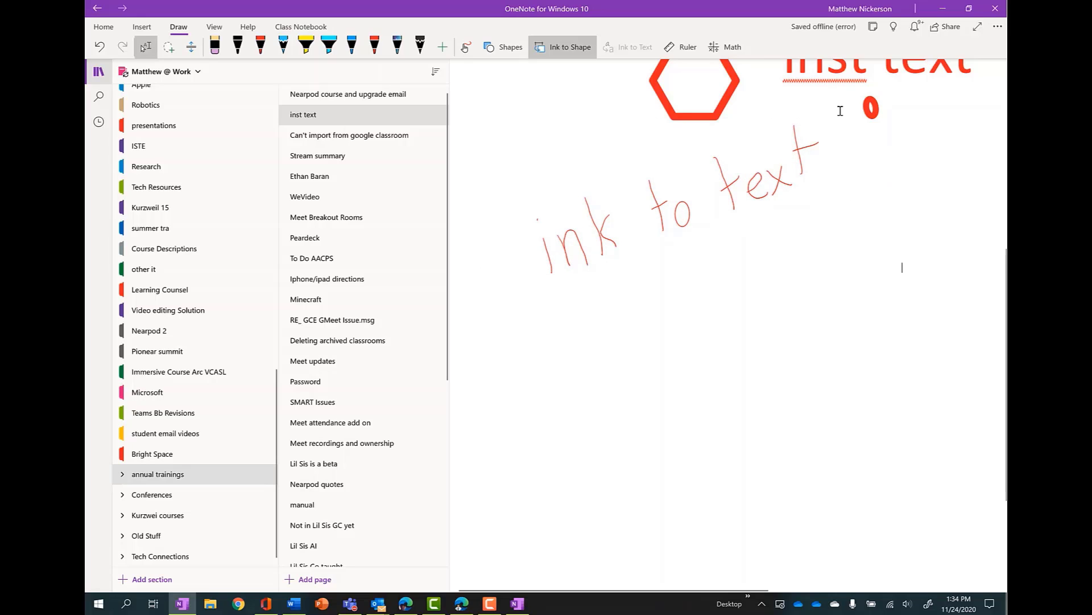
pyautogui.moveTo(826, 122); pyautogui.dragTo(501, 295)
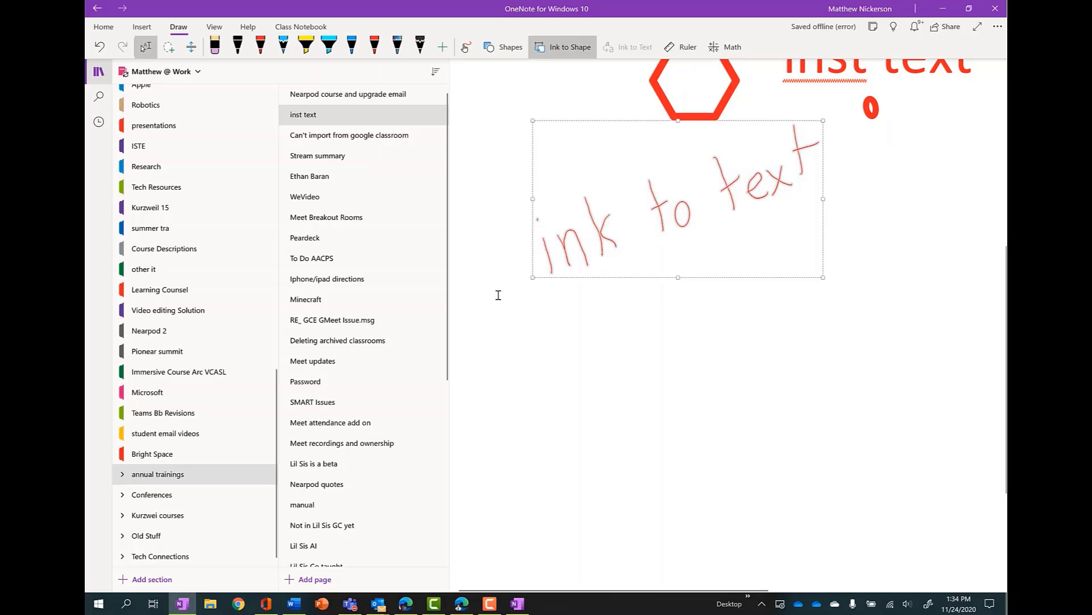
pyautogui.click(629, 47)
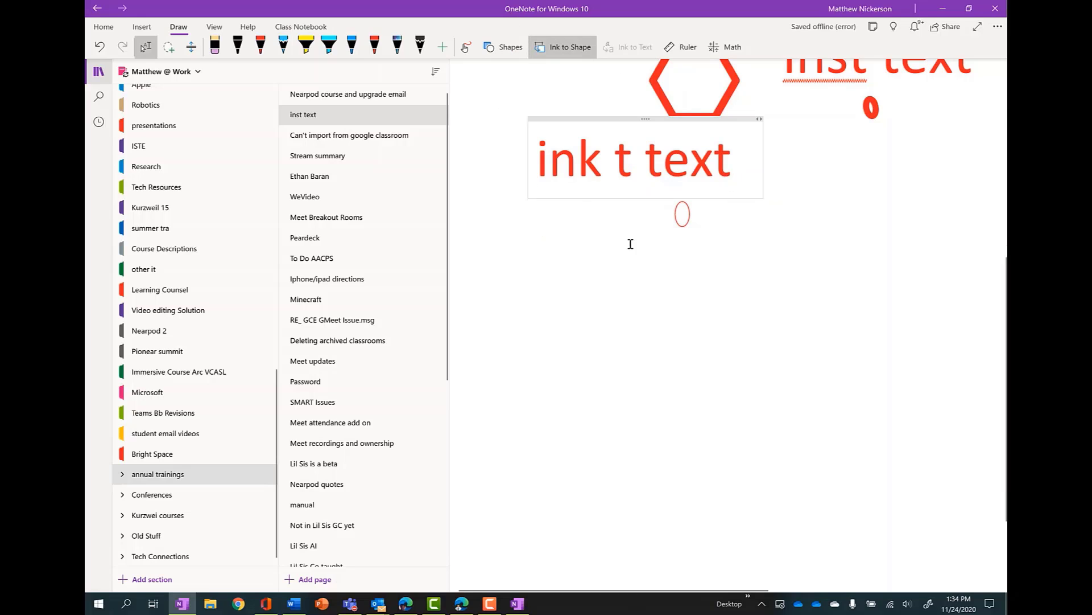
# Step: Correct the converted phrase to read "ink to text" and delete the leftover handwritten "o" below it
pyautogui.click(638, 162)
pyautogui.write('o')
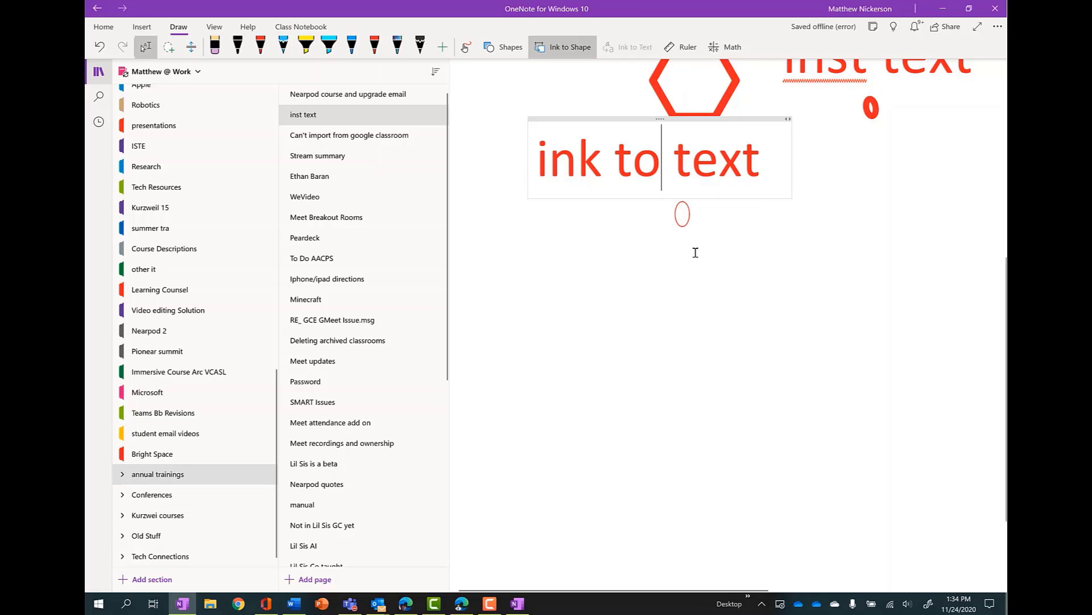
pyautogui.click(685, 219)
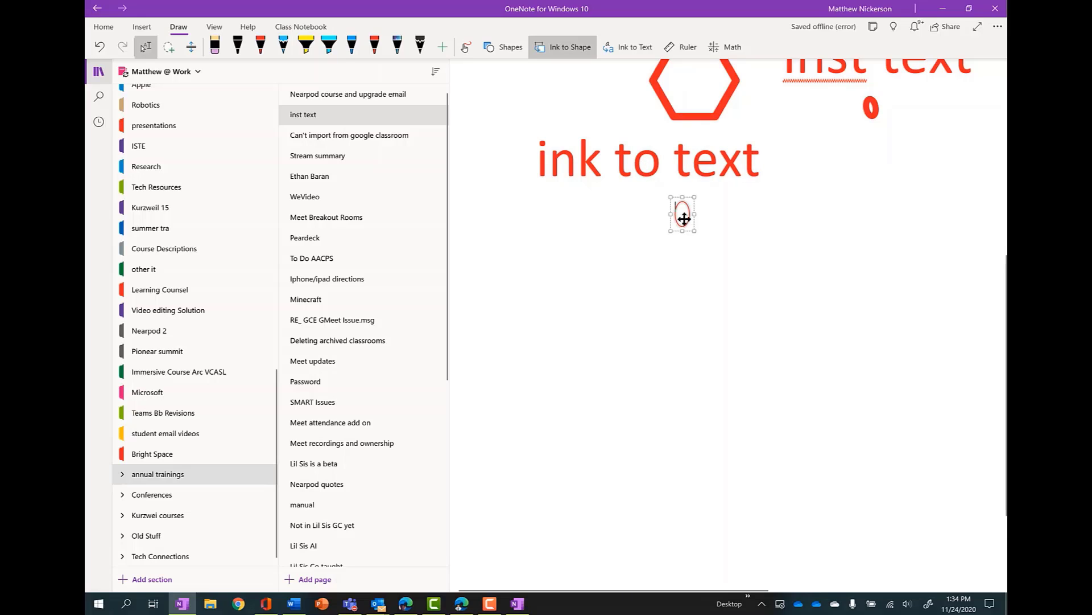
pyautogui.press('Delete')
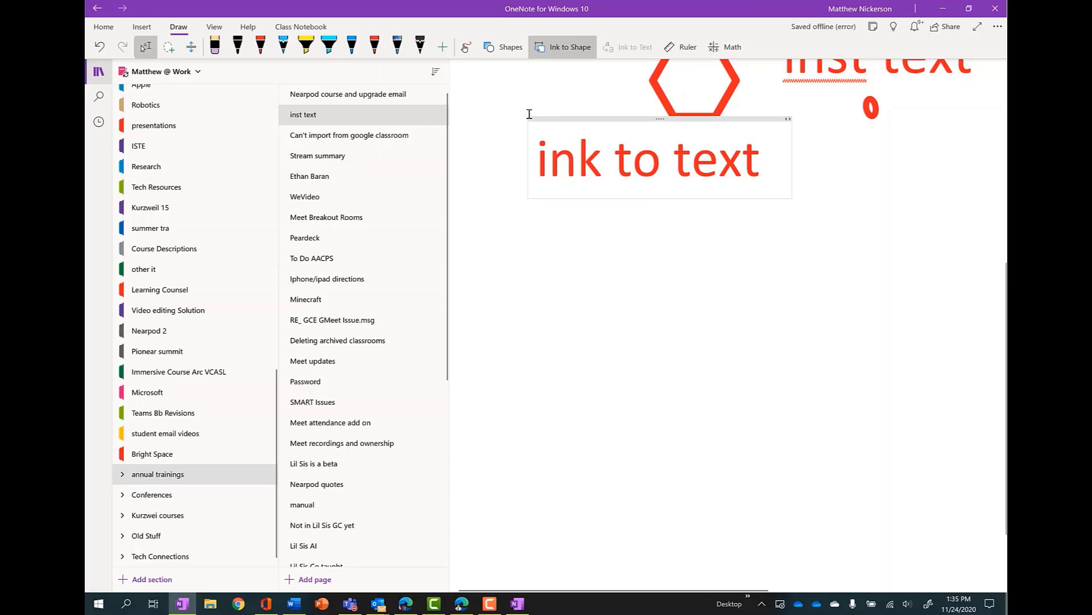
# Step: Rotate the on-page ruler to 9°, draw a thick red line along its edge, and hide the ruler
pyautogui.click(691, 47)
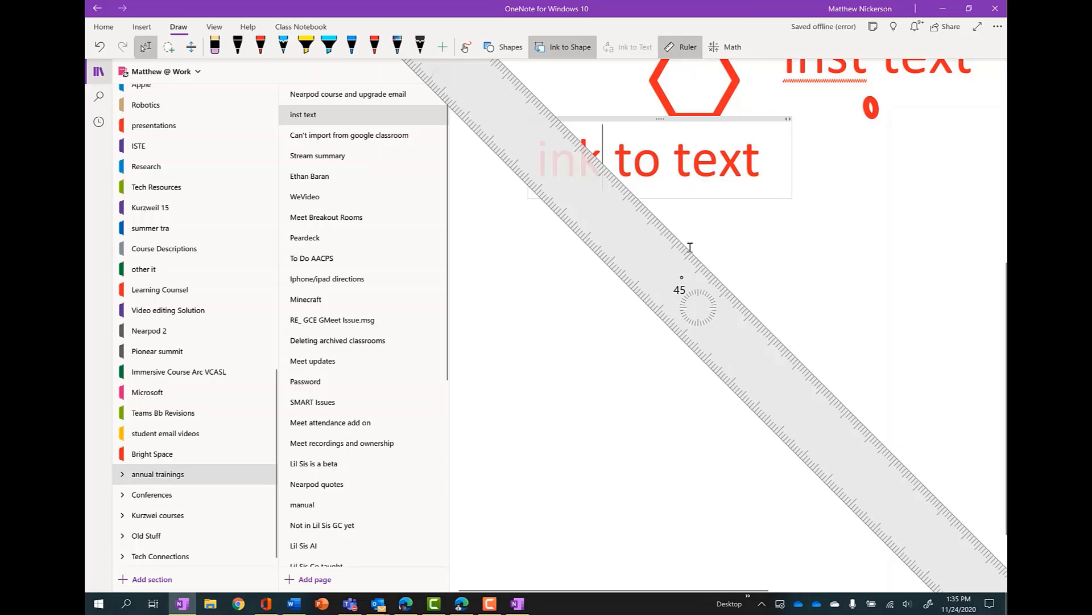
pyautogui.scroll(-10, 677, 306)
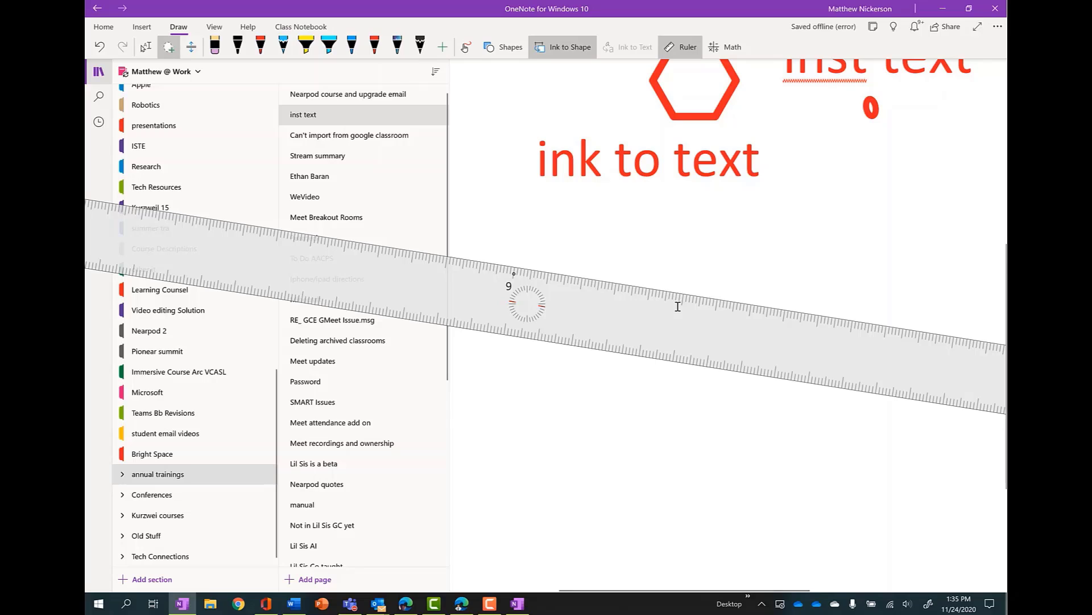
pyautogui.click(260, 47)
pyautogui.moveTo(480, 258); pyautogui.dragTo(959, 332)
pyautogui.click(146, 46)
pyautogui.click(681, 46)
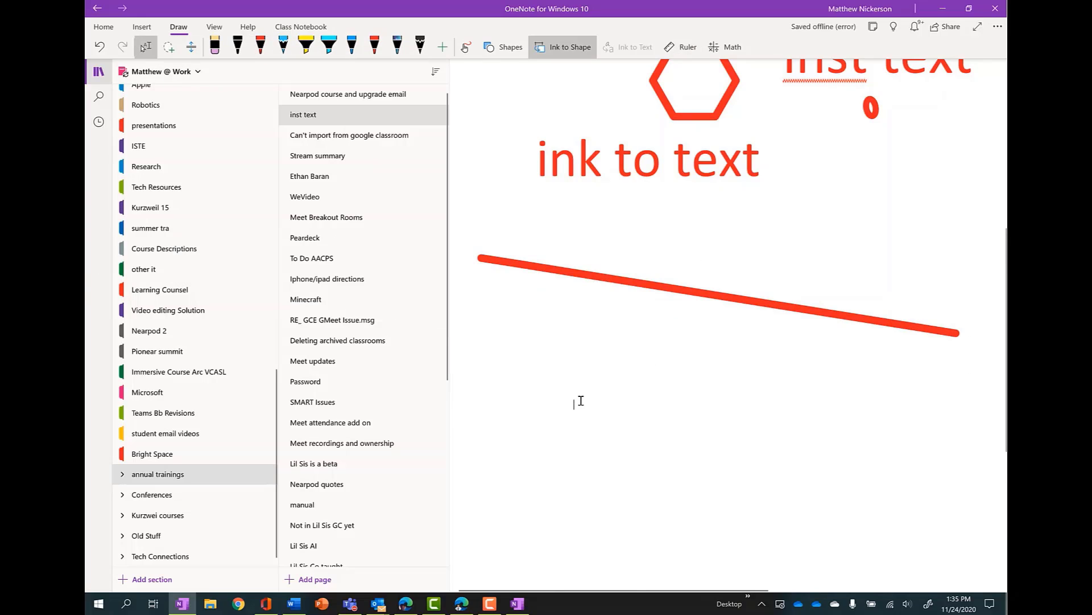
pyautogui.click(144, 29)
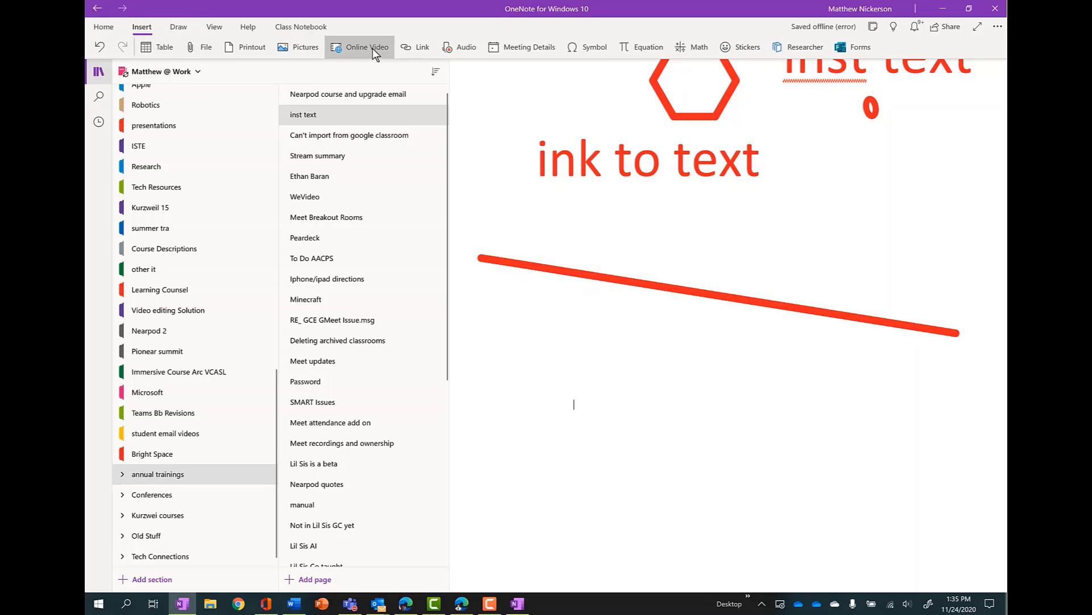
pyautogui.click(255, 50)
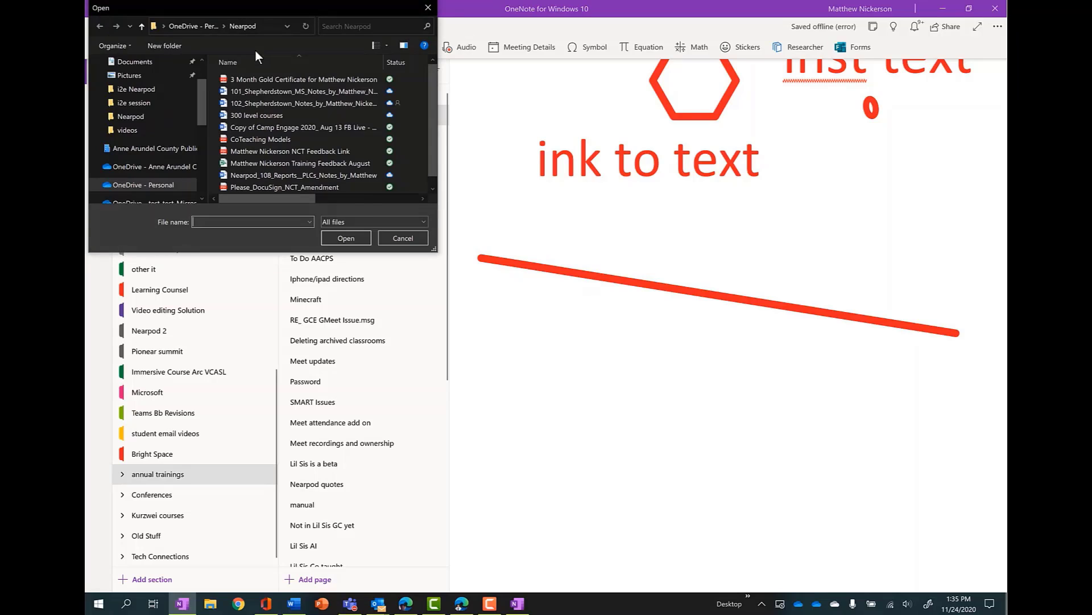
pyautogui.click(402, 238)
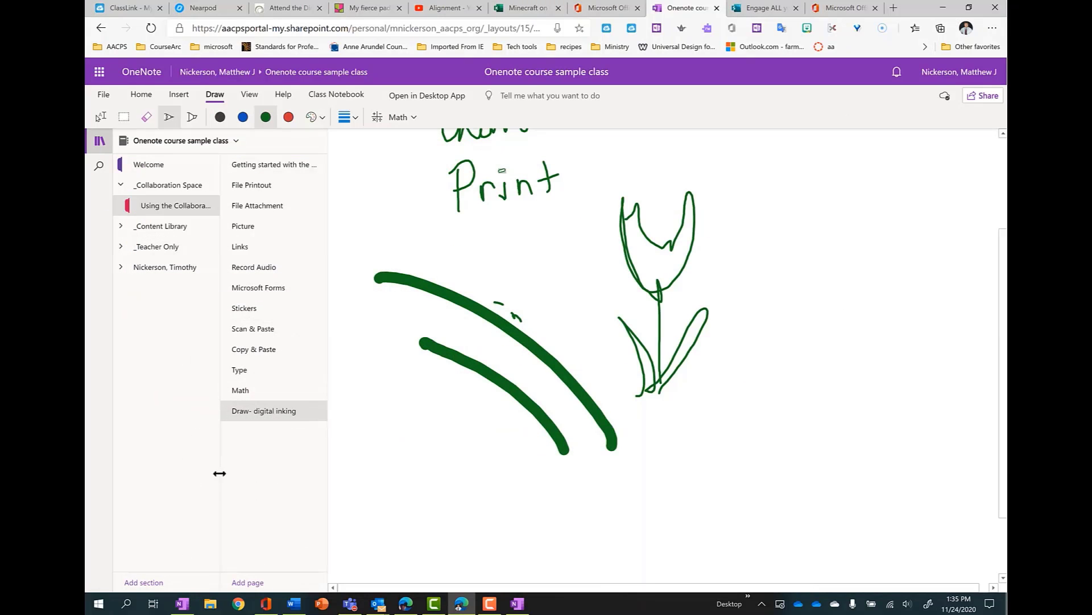
# Step: Switch to the class notebook in OneNote for the web, open the Type page, and exit inking to the text selection tool
pyautogui.click(249, 372)
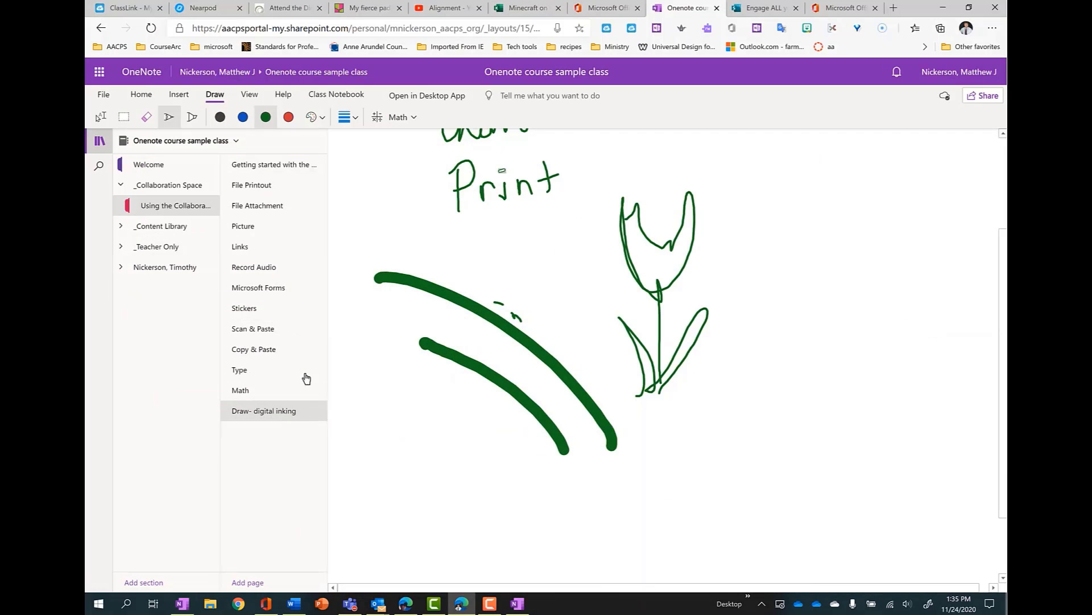
pyautogui.click(249, 373)
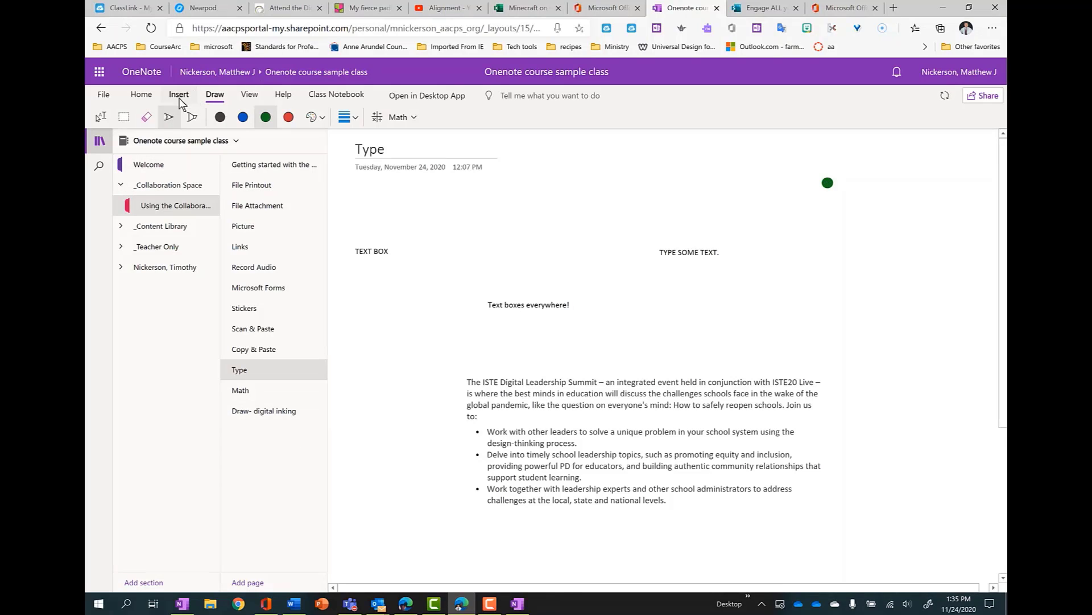
pyautogui.click(102, 117)
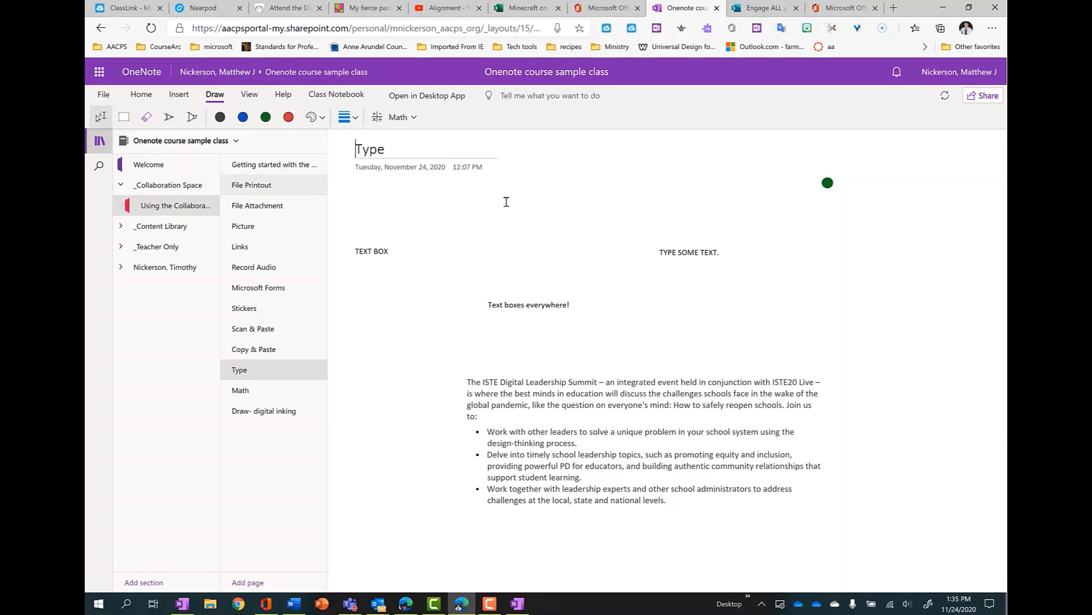
# Step: Add a text box reading "Textual criticism" beside "Text boxes everywhere!" and run Smart Lookup on the phrase
pyautogui.click(829, 309)
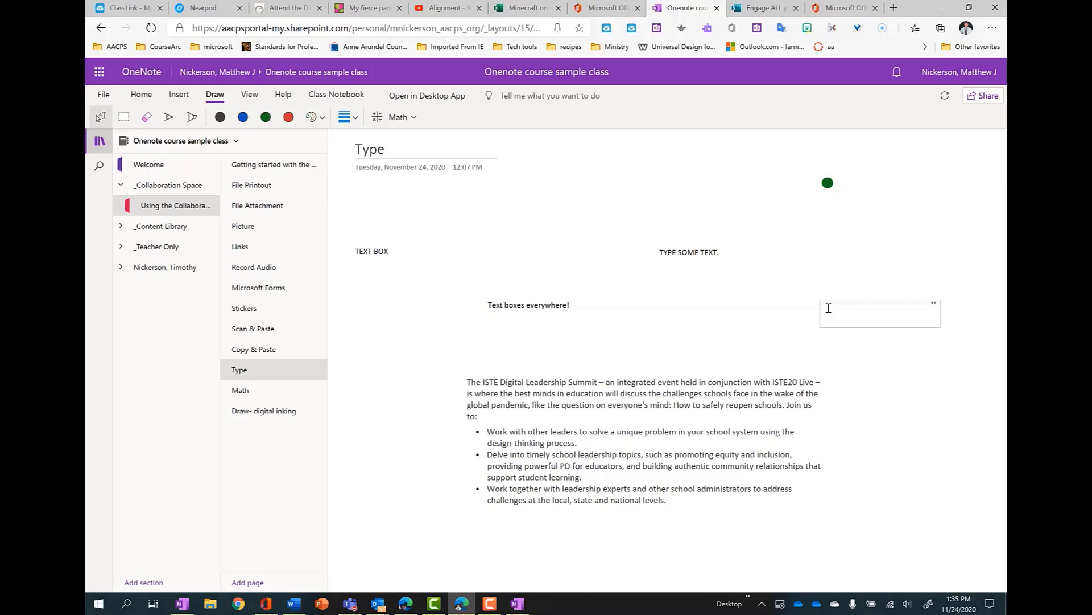
pyautogui.write('Textual criticism')
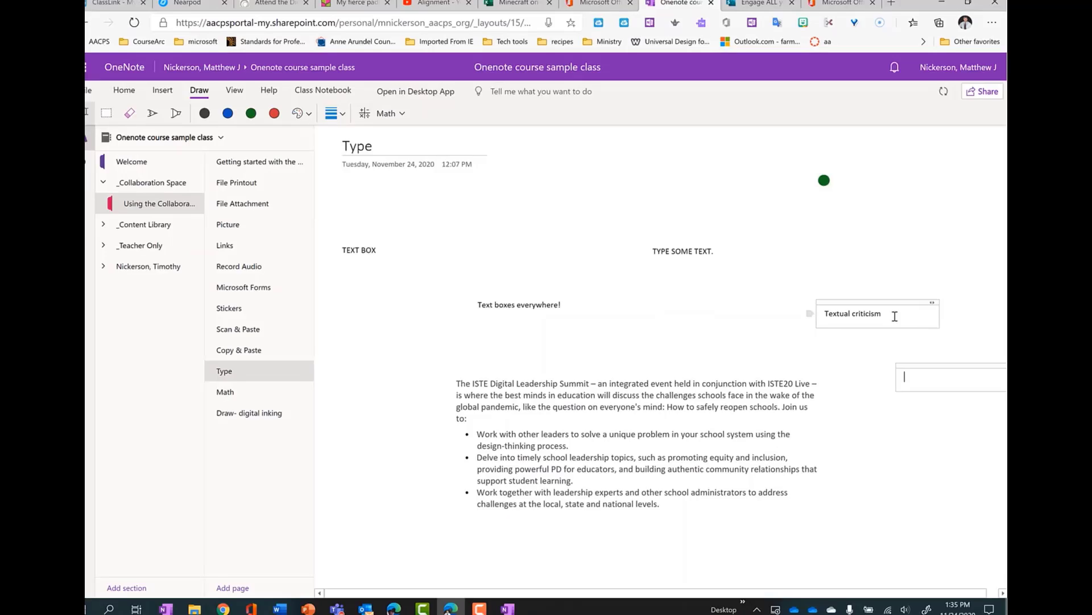
pyautogui.click(814, 311)
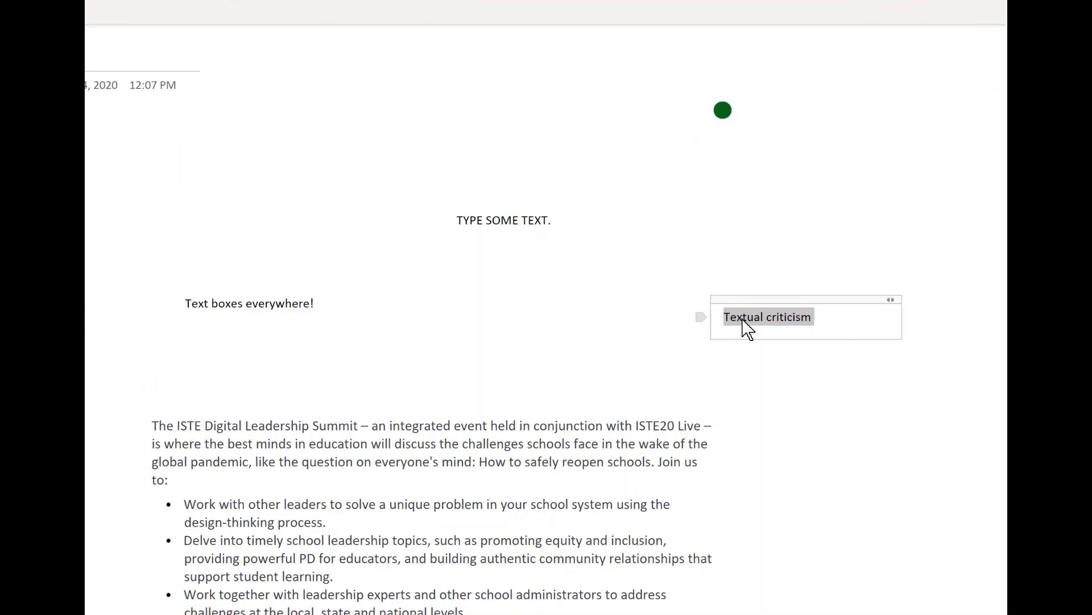
pyautogui.rightClick(755, 320)
pyautogui.click(794, 423)
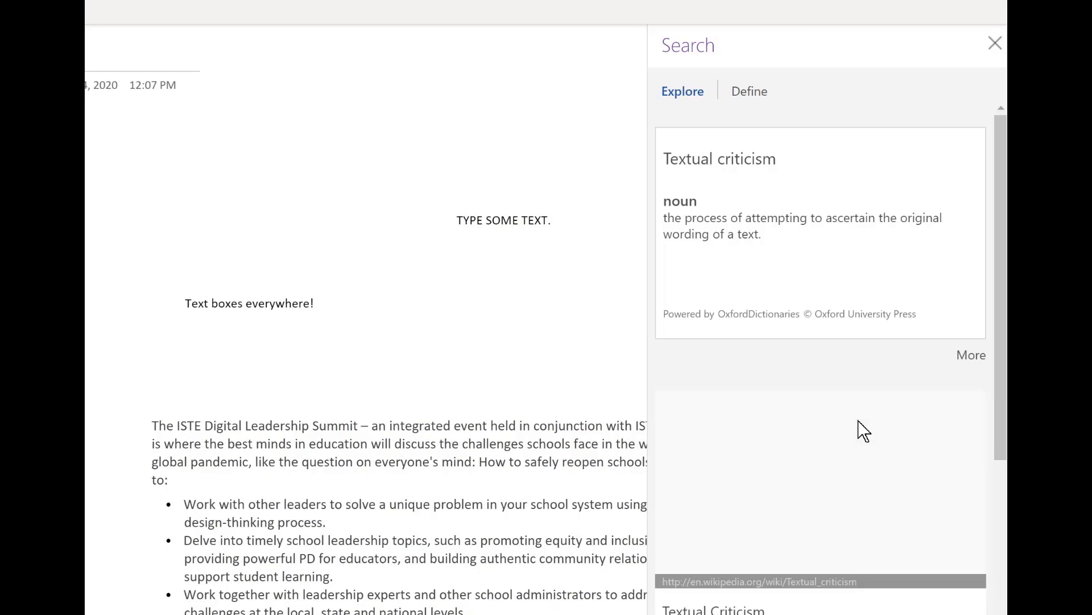
# Step: Examine the Smart Lookup results for "Textual criticism", comparing the explore articles with the dictionary definition
pyautogui.scroll(-8, 795, 586)
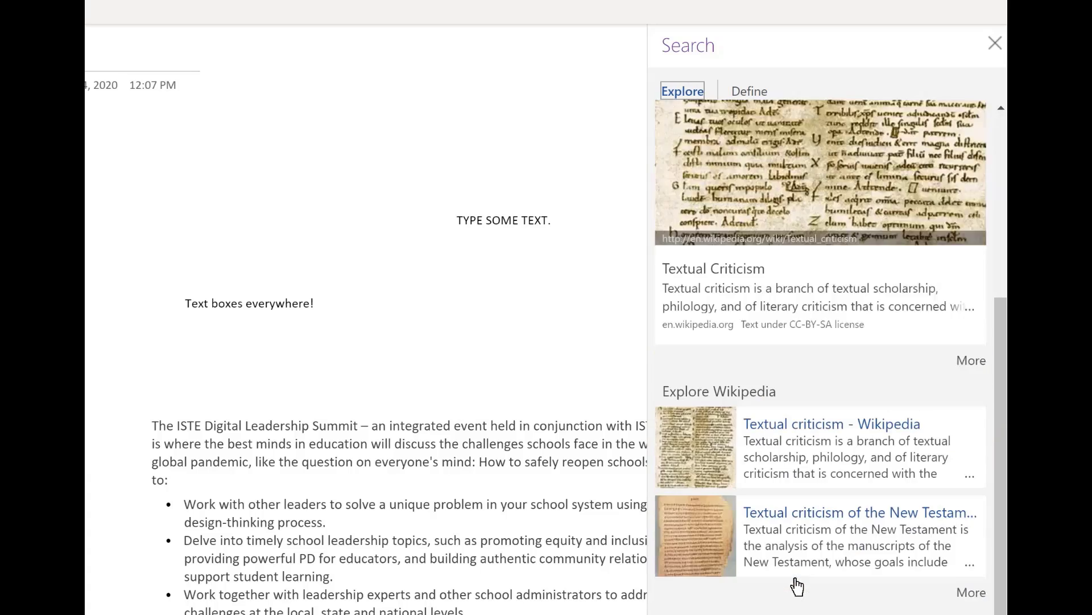
pyautogui.scroll(8, 793, 571)
pyautogui.scroll(-5, 794, 572)
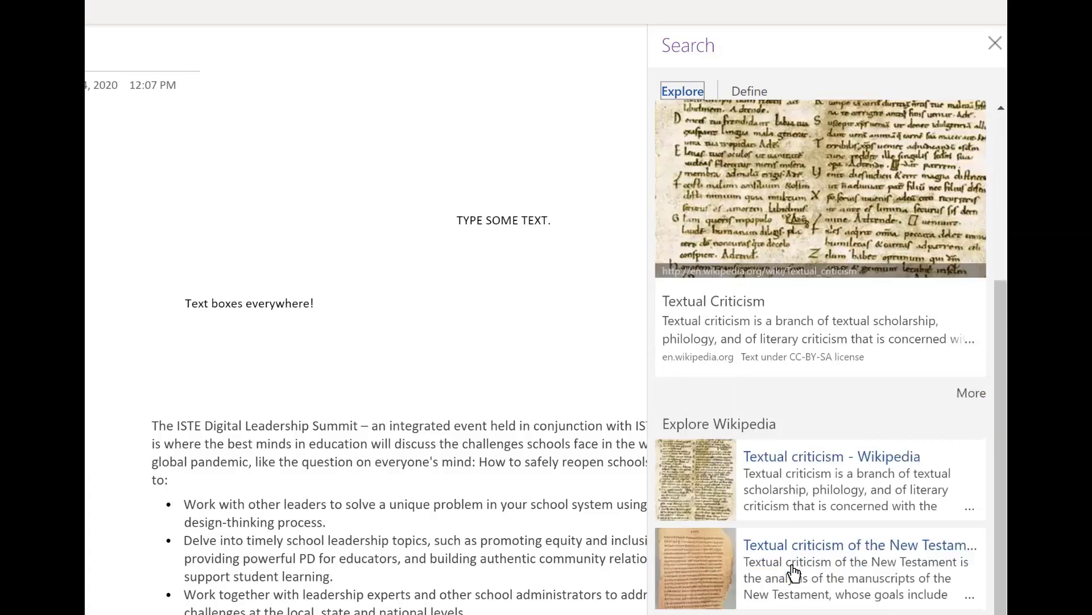
pyautogui.scroll(5, 793, 567)
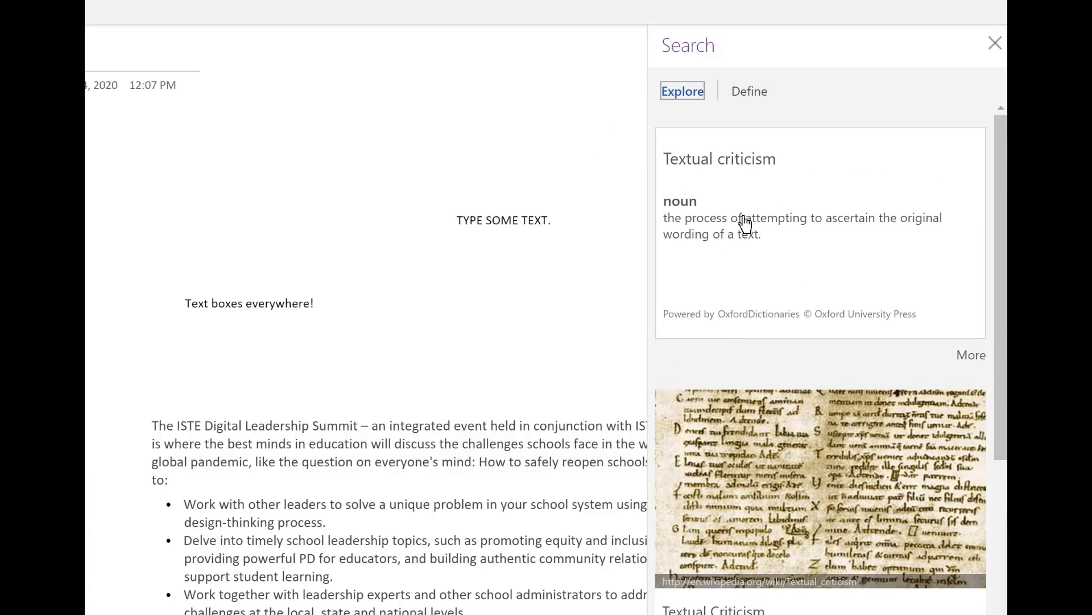
pyautogui.click(747, 94)
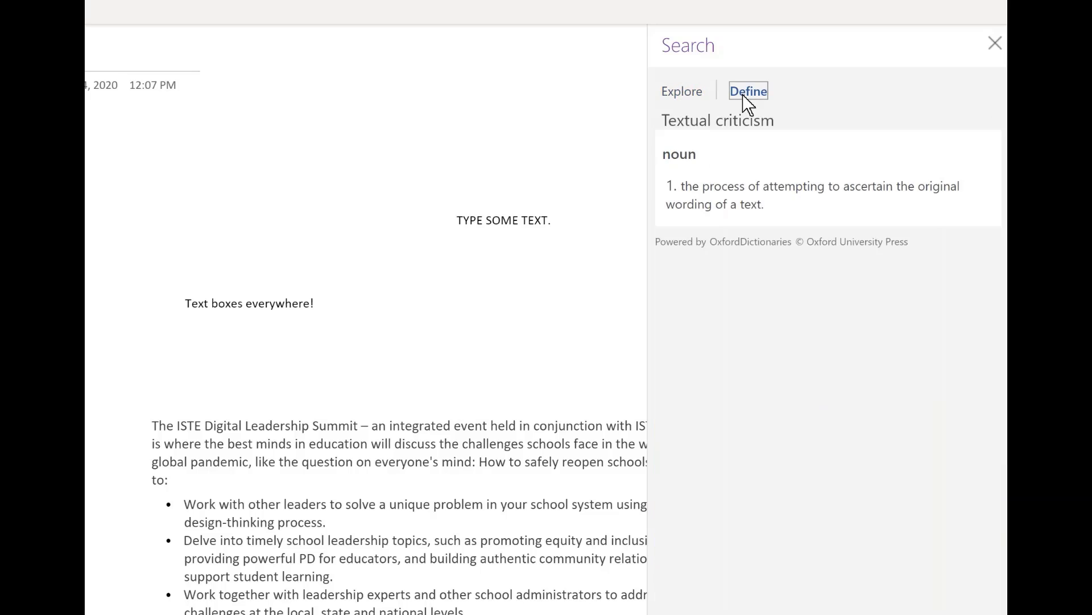
pyautogui.click(681, 93)
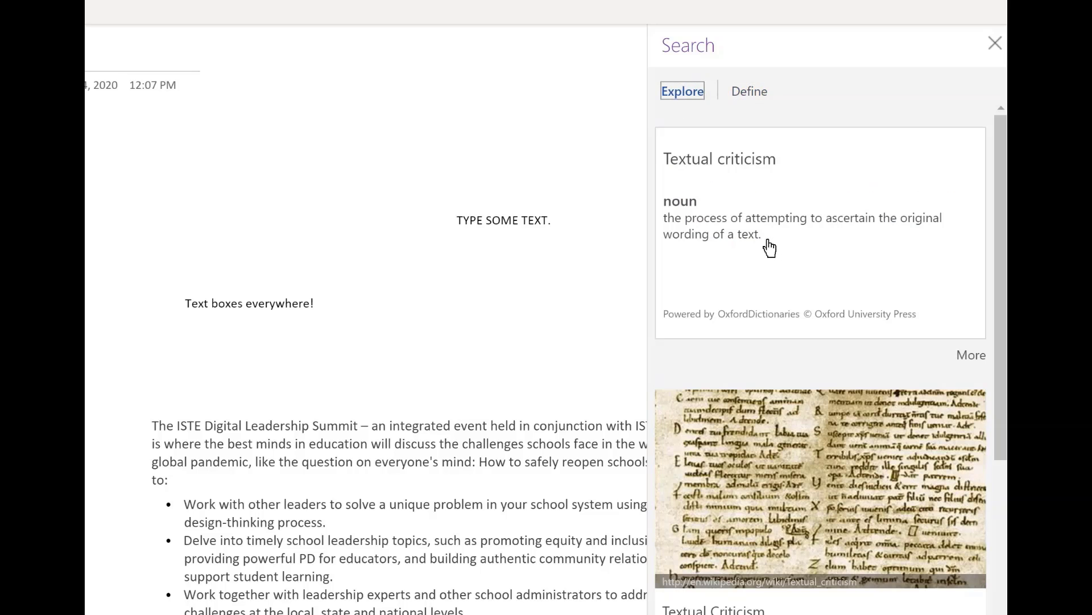
pyautogui.scroll(-8, 763, 233)
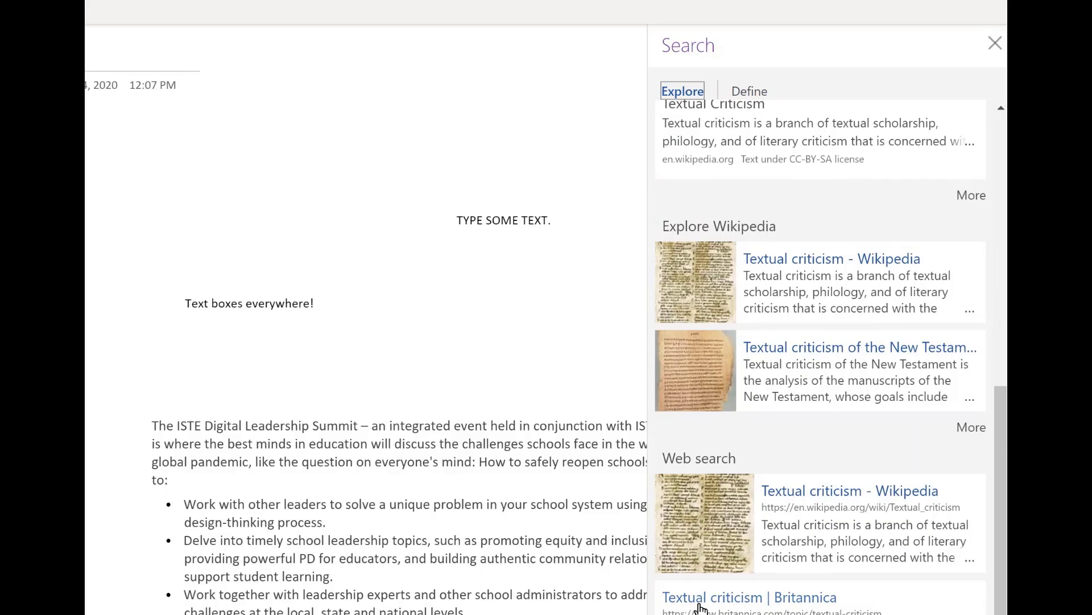
pyautogui.click(745, 91)
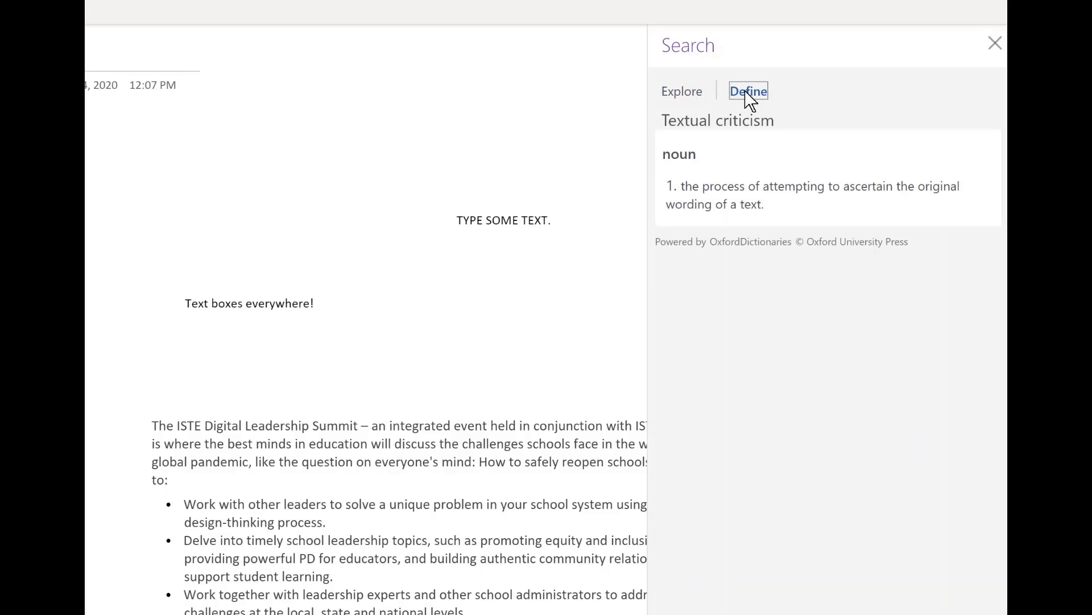
# Step: Run Smart Lookup on the word "TYPE" in the "TYPE SOME TEXT." box and look through the results
pyautogui.click(482, 308)
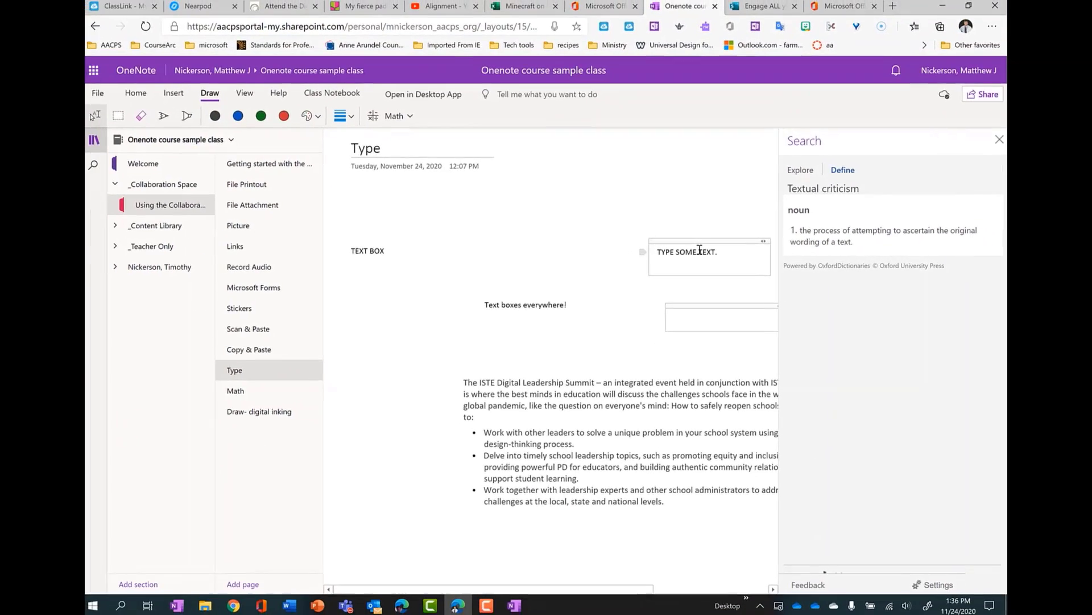
pyautogui.doubleClick(664, 251)
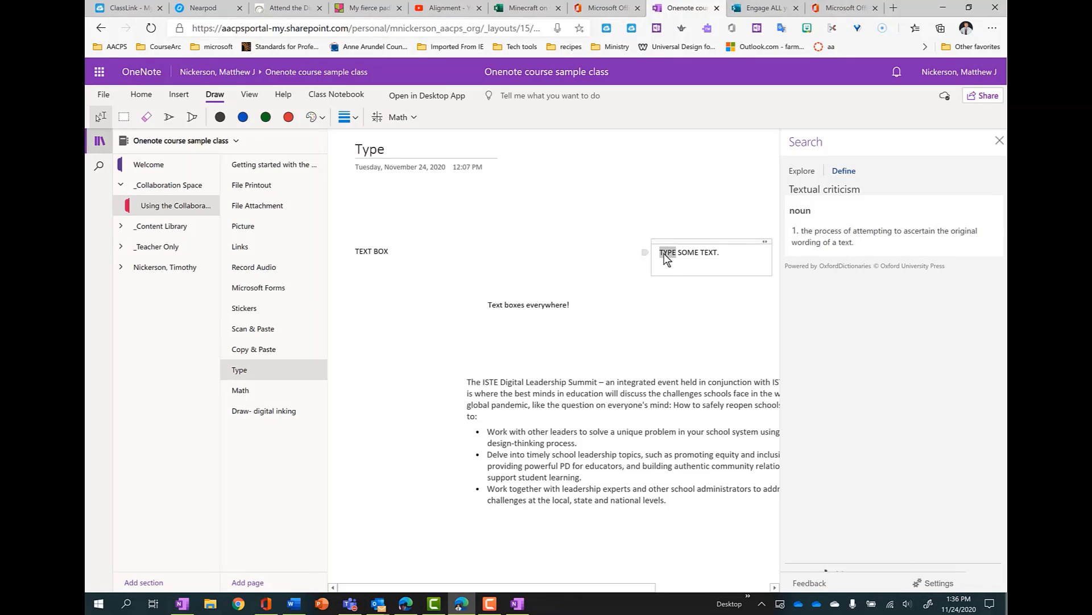
pyautogui.rightClick(664, 254)
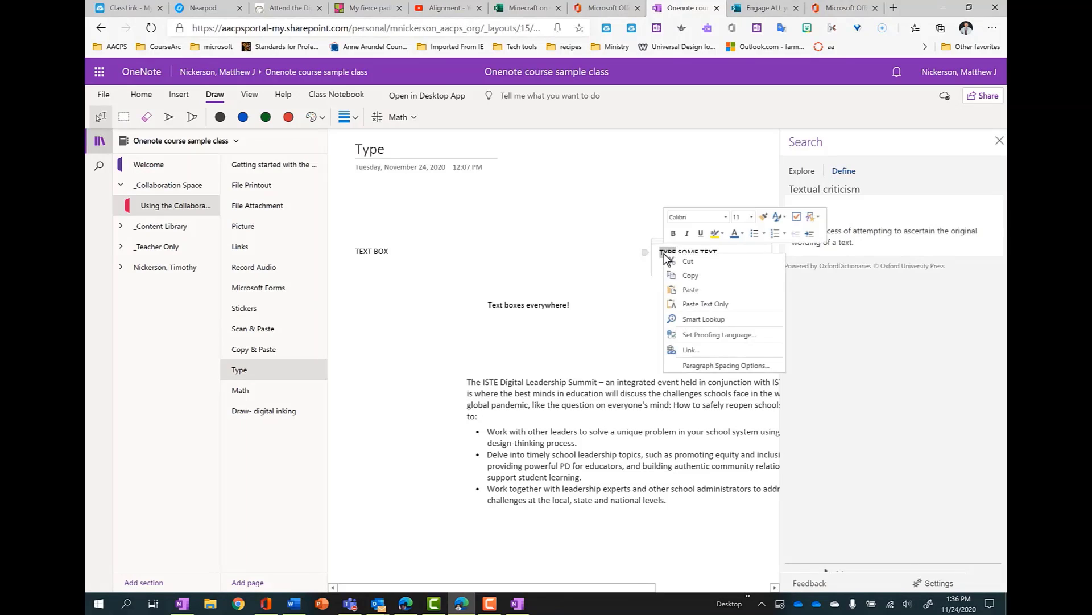
pyautogui.click(717, 322)
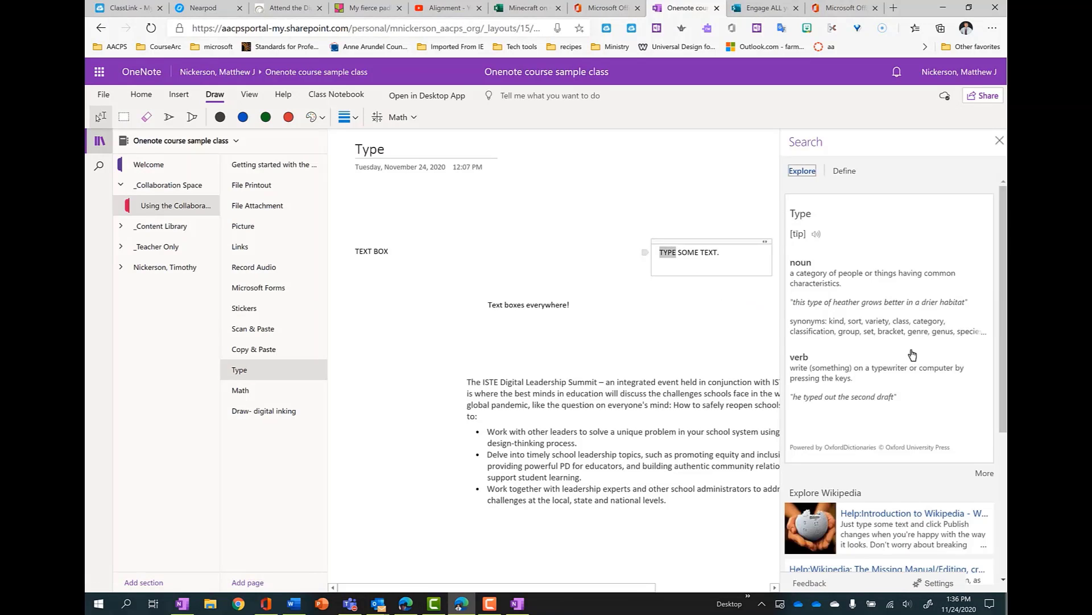
pyautogui.scroll(-4, 913, 355)
# Step: Run Smart Lookup on the word "Digital" in the ISTE paragraph and review the definition, images and web results
pyautogui.doubleClick(510, 382)
pyautogui.rightClick(522, 385)
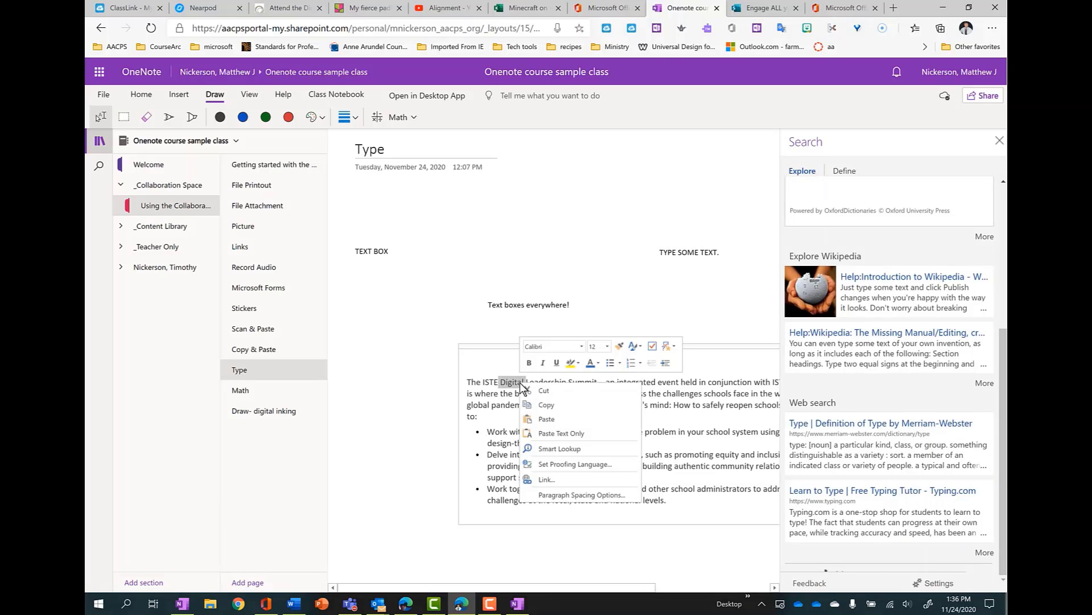
pyautogui.click(556, 449)
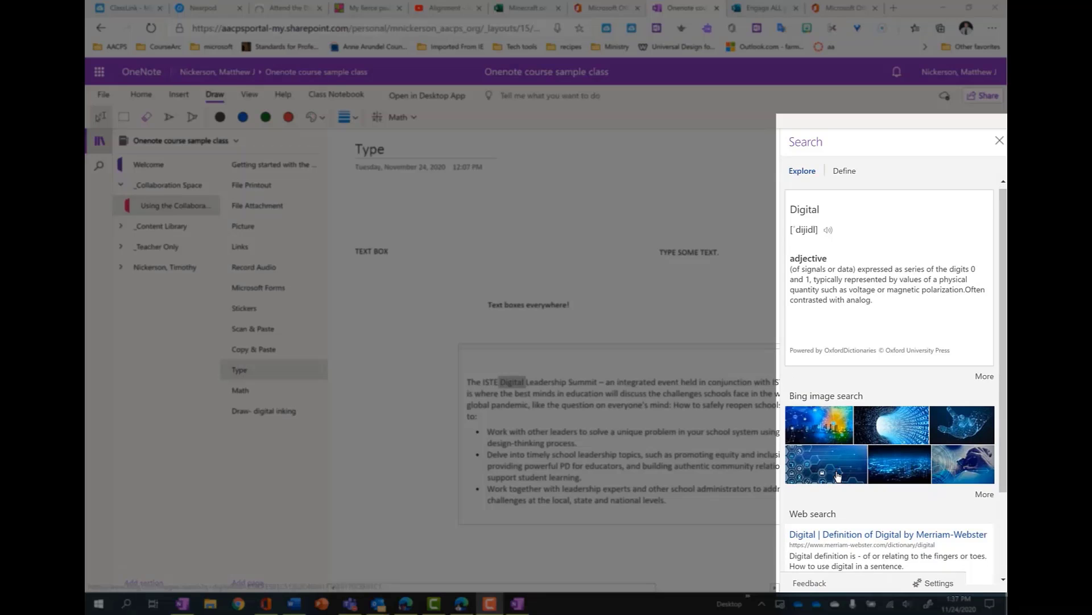
pyautogui.scroll(-3, 840, 474)
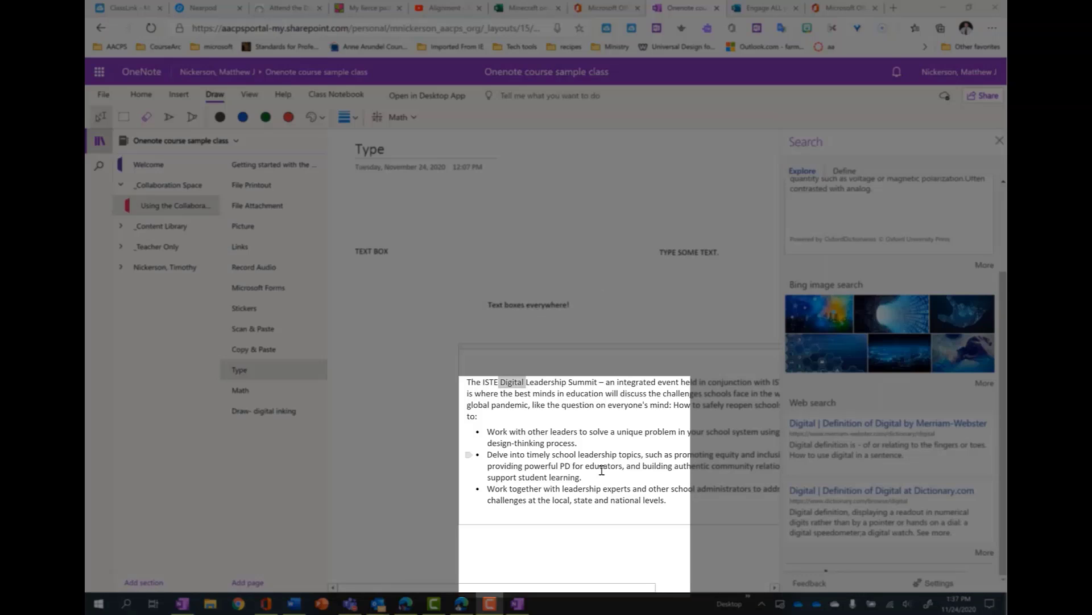
# Step: Select the phrase "providing powerful PD for educators" in the second bullet and run Smart Lookup on it
pyautogui.moveTo(618, 467); pyautogui.dragTo(487, 467)
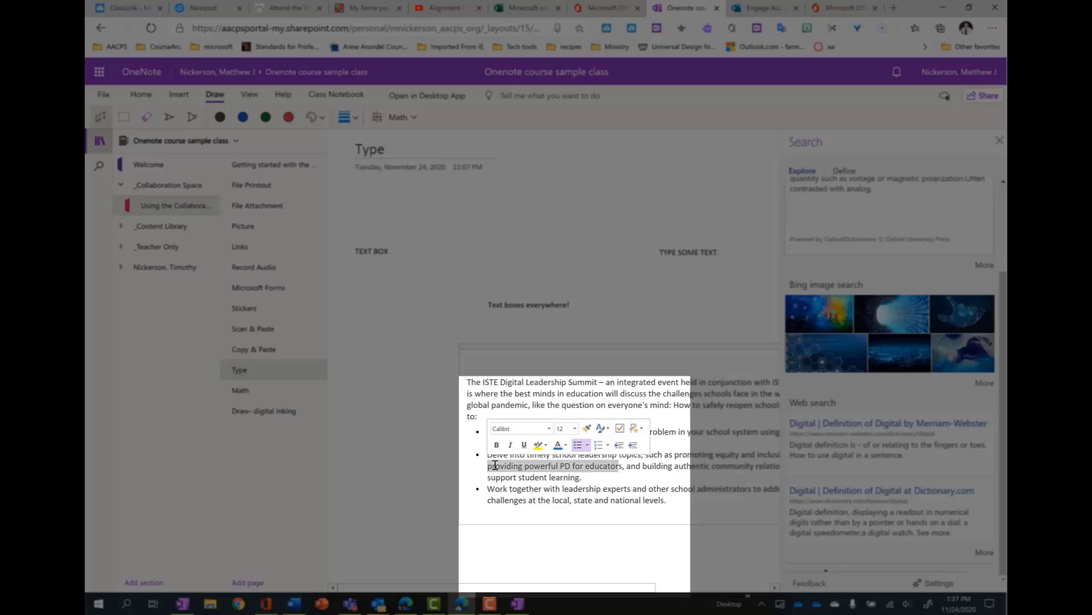
pyautogui.rightClick(524, 470)
pyautogui.click(576, 534)
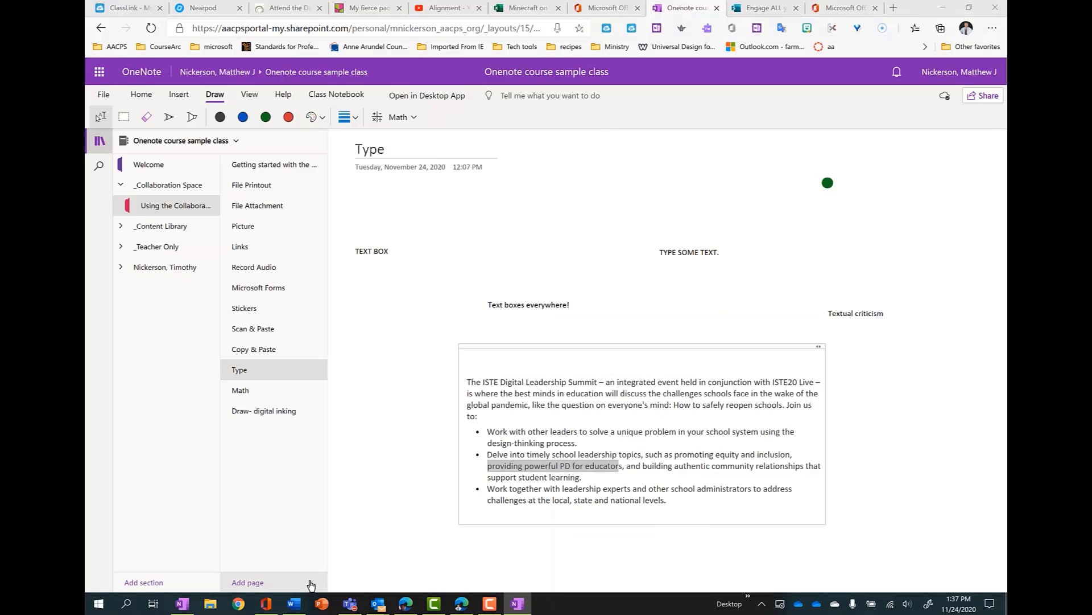
# Step: Switch to OneNote for Windows 10, view its picture insertion sources, and minimize the app
pyautogui.click(182, 604)
pyautogui.click(303, 45)
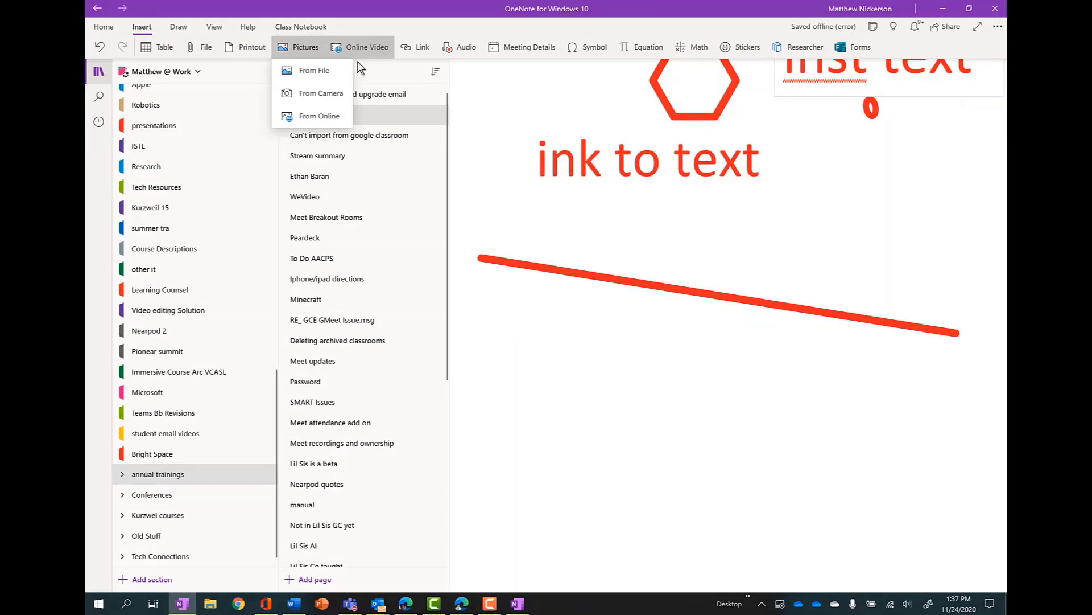
pyautogui.click(942, 9)
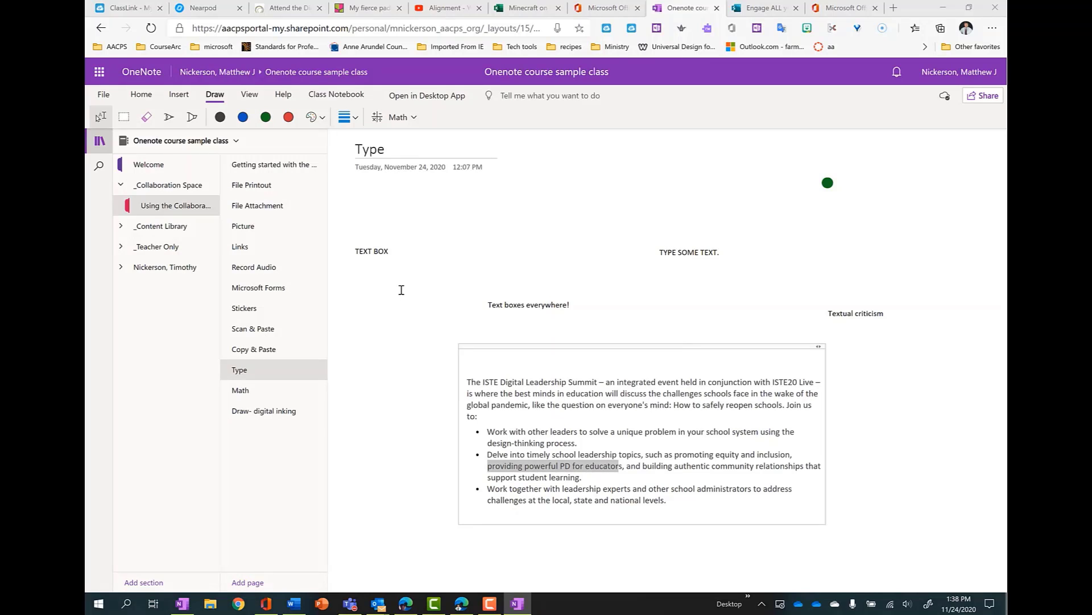
# Step: Open the Scan & Paste page in the web notebook and view the available sources for inserting a picture
pyautogui.click(252, 332)
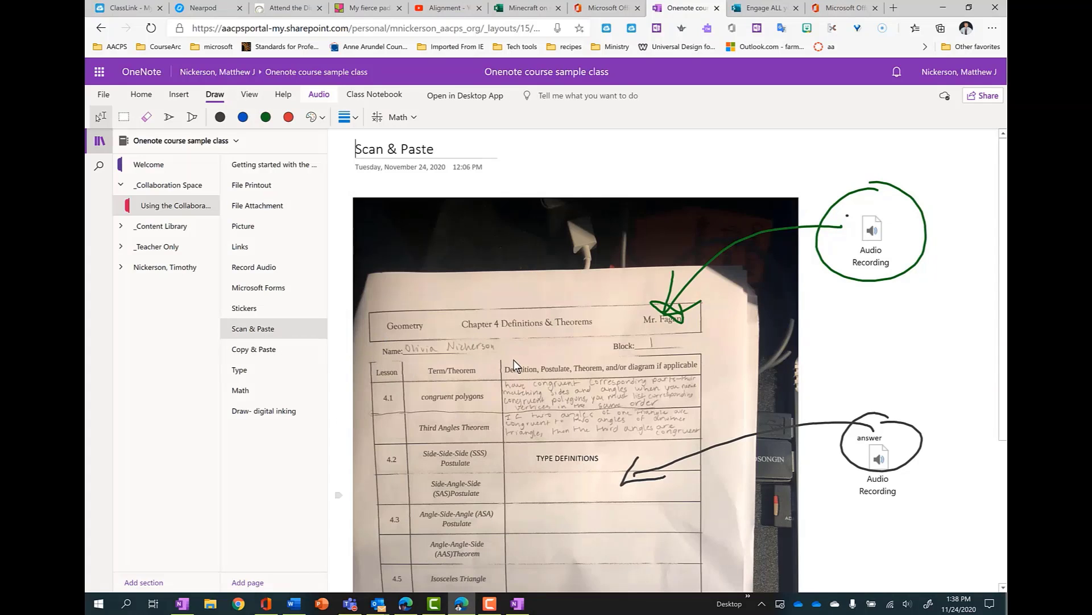
pyautogui.click(181, 98)
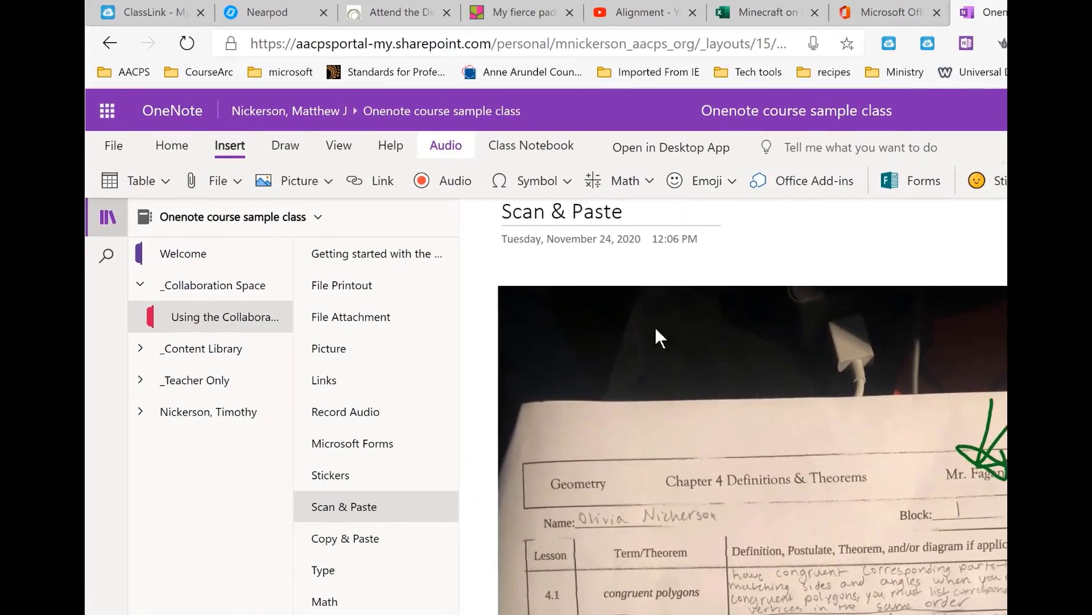
pyautogui.click(267, 147)
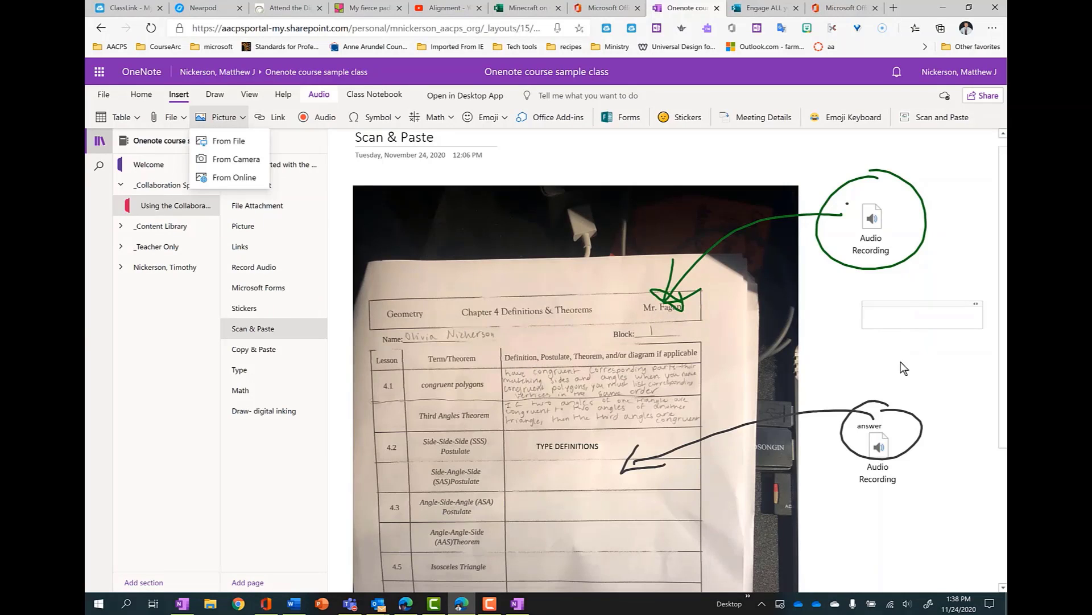
pyautogui.click(914, 310)
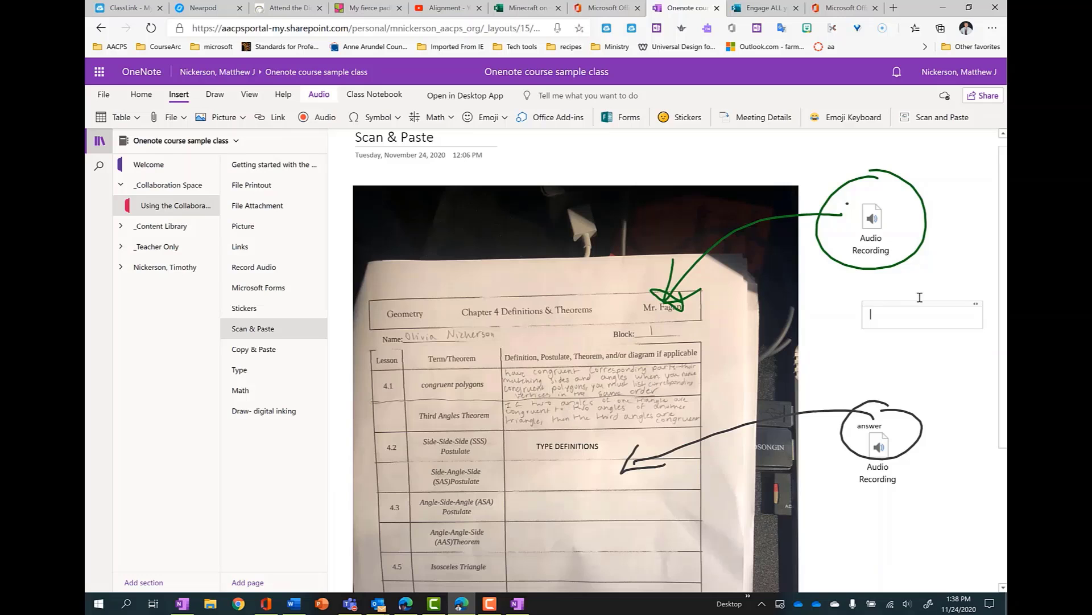
pyautogui.click(930, 361)
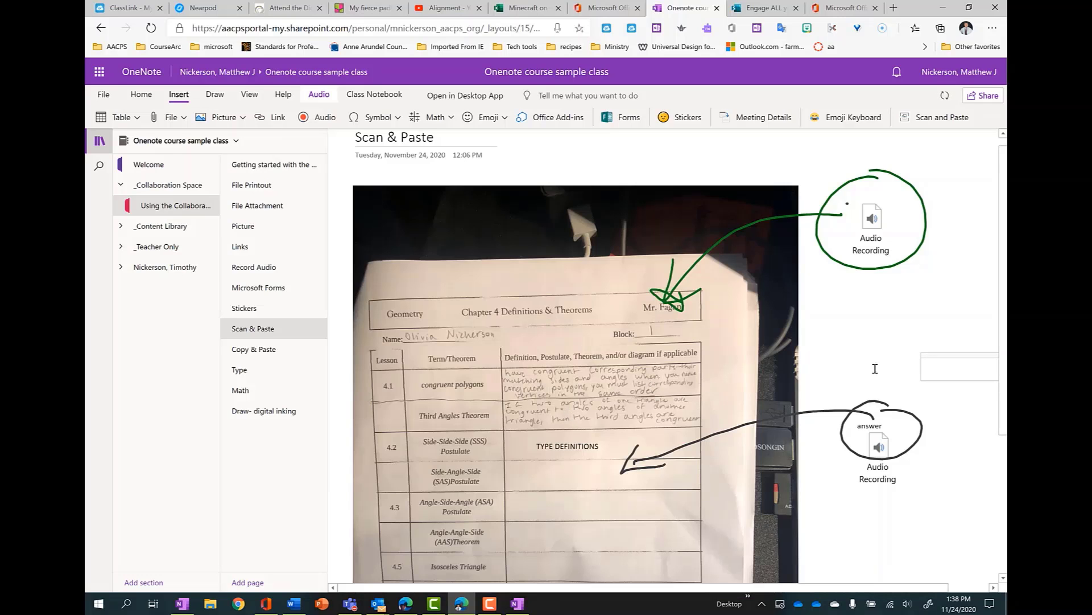
# Step: Capture a screen snip of the geometry worksheet photo on the Scan & Paste page
pyautogui.scroll(-3, 876, 368)
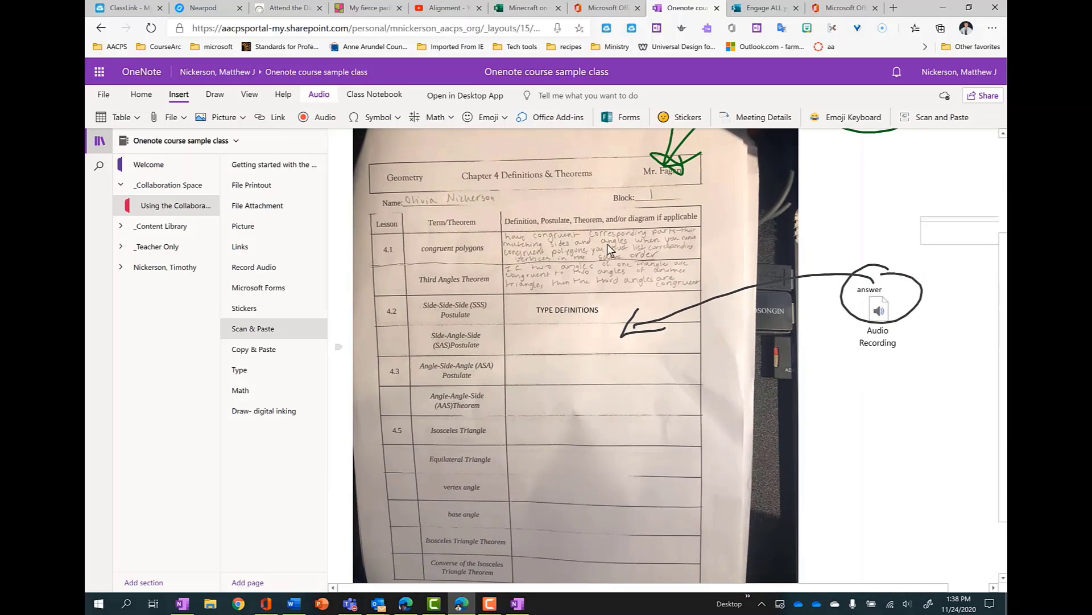
pyautogui.click(863, 417)
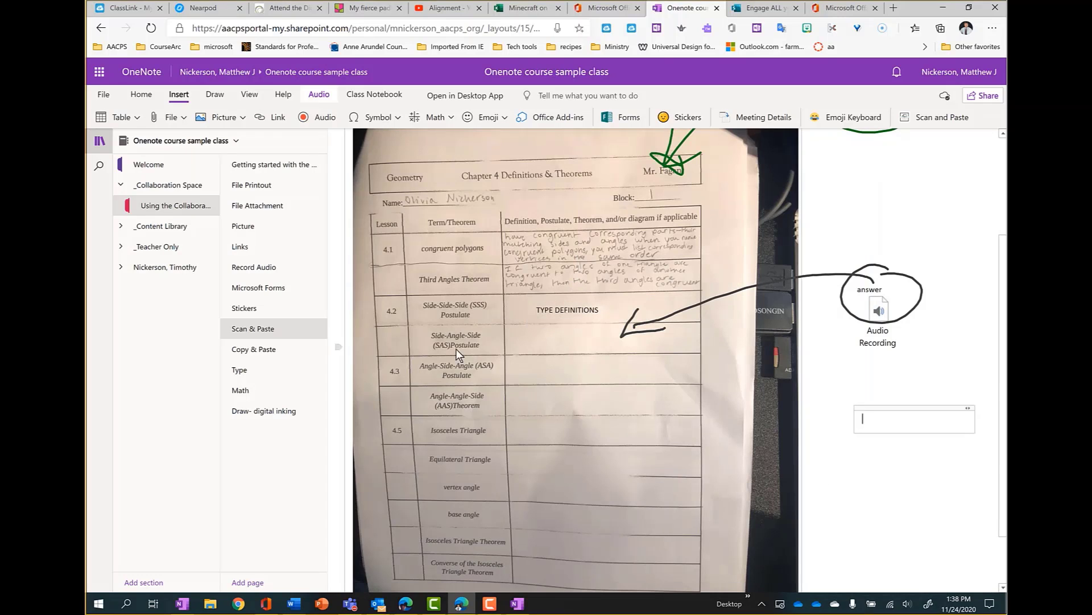
pyautogui.press('super+shift+s')
pyautogui.moveTo(357, 129); pyautogui.dragTo(738, 580)
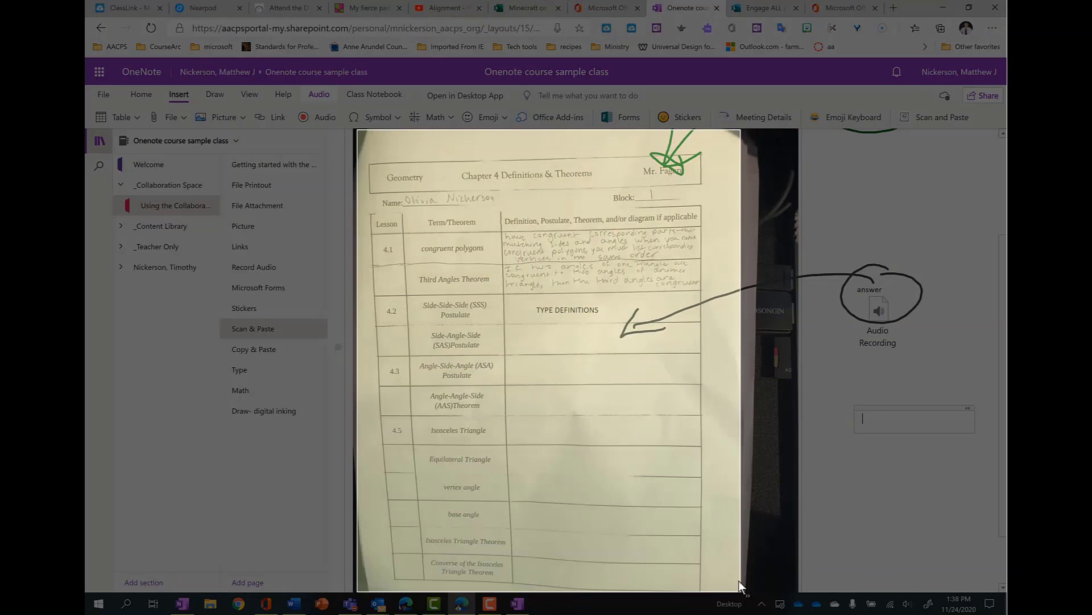
# Step: Paste the worksheet snip onto a new page below Scan & Paste and title the page "homework"
pyautogui.scroll(-1, 770, 480)
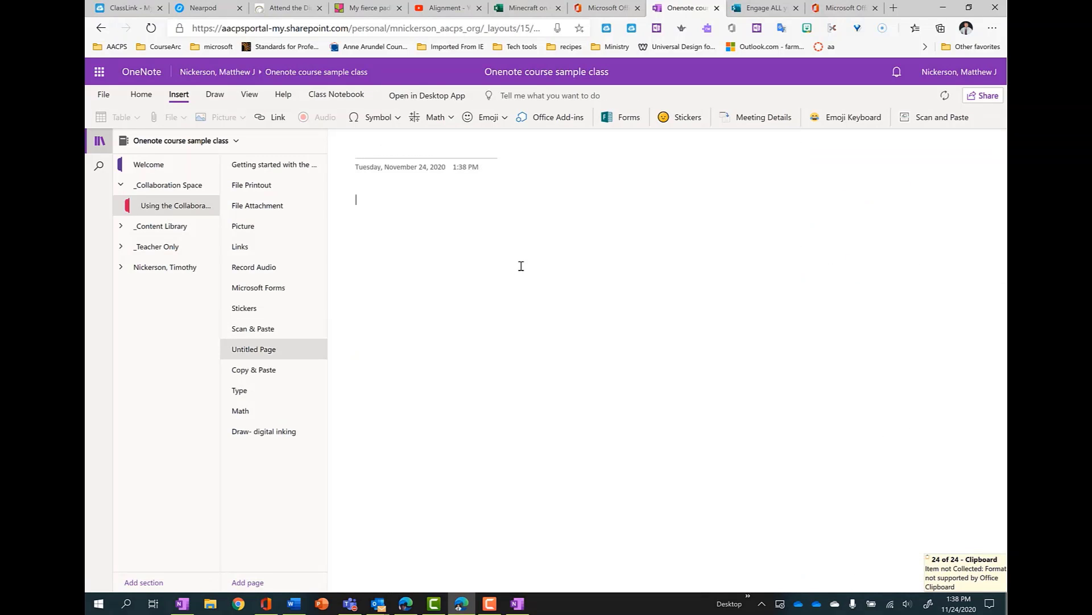
pyautogui.hotkey('ctrl', 'v')
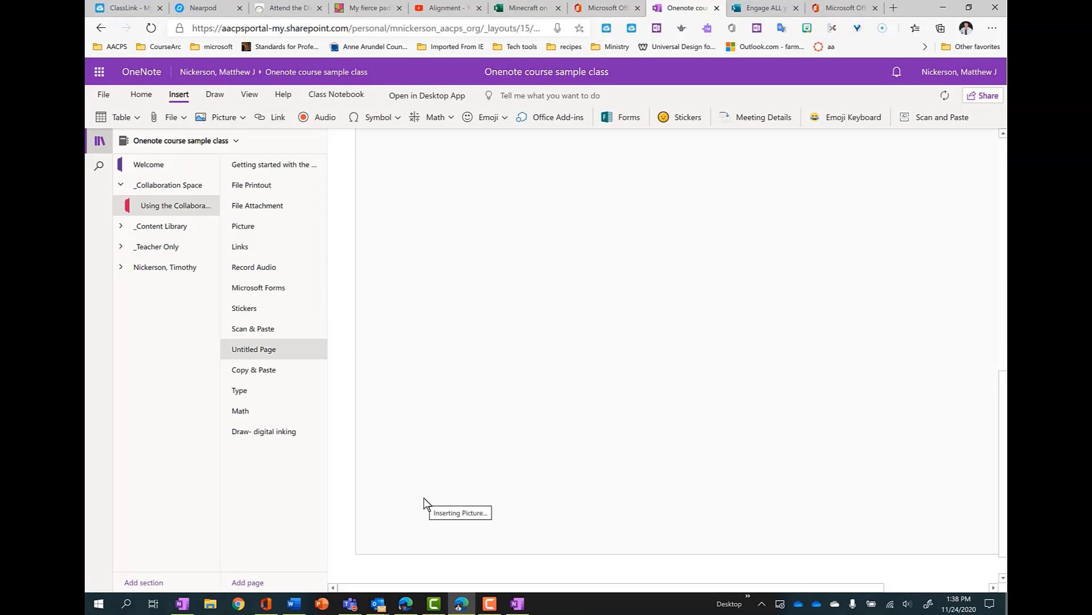
pyautogui.write('homework')
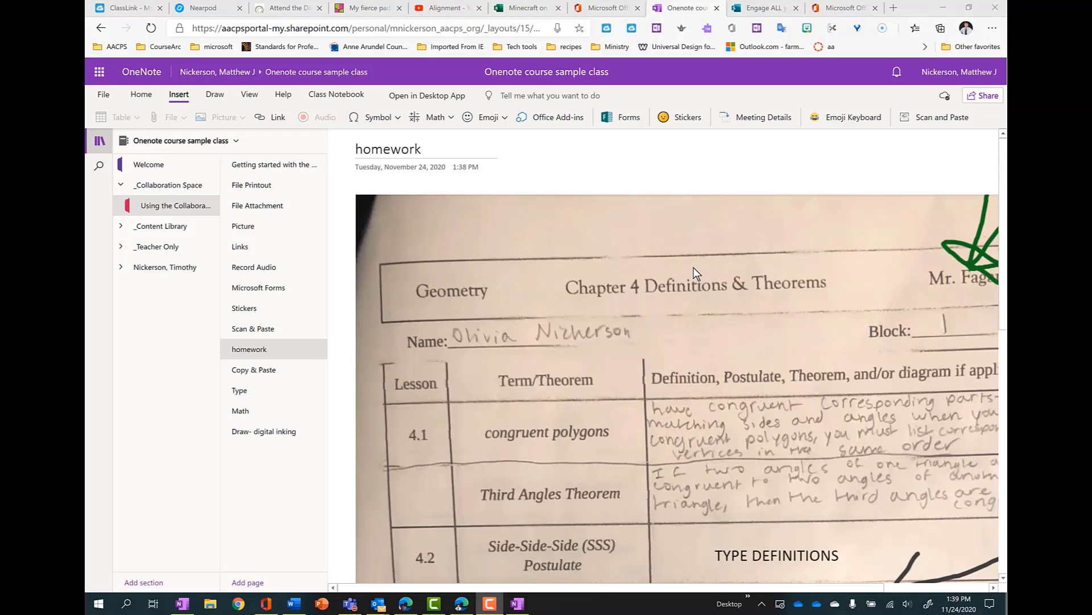
# Step: Shrink the pasted worksheet picture on the homework page until the whole sheet fits in view
pyautogui.click(694, 267)
pyautogui.scroll(-10, 685, 340)
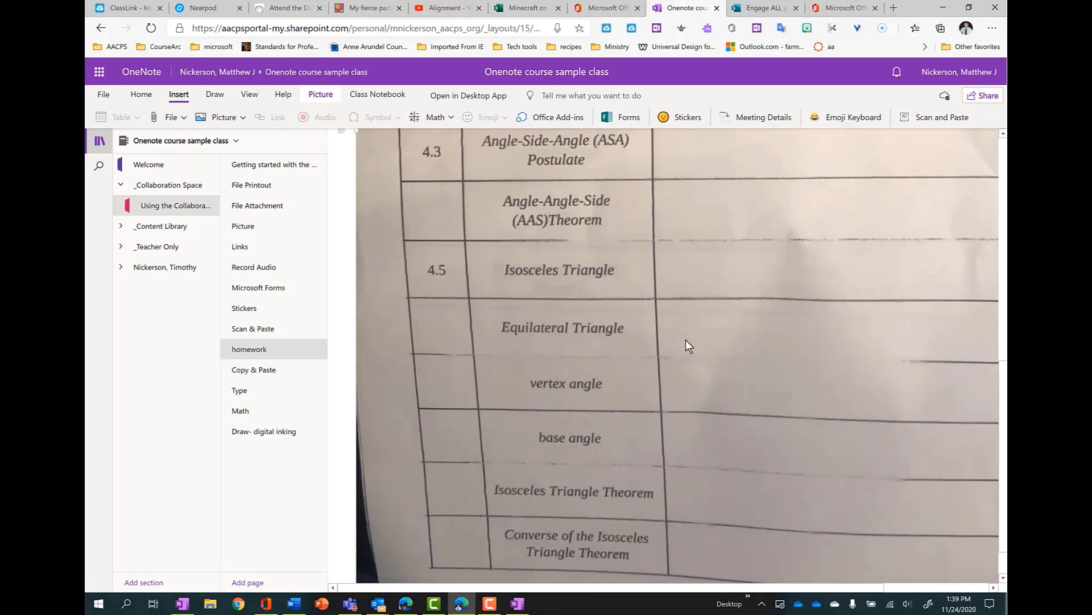
pyautogui.scroll(1, 463, 491)
pyautogui.scroll(-1, 440, 479)
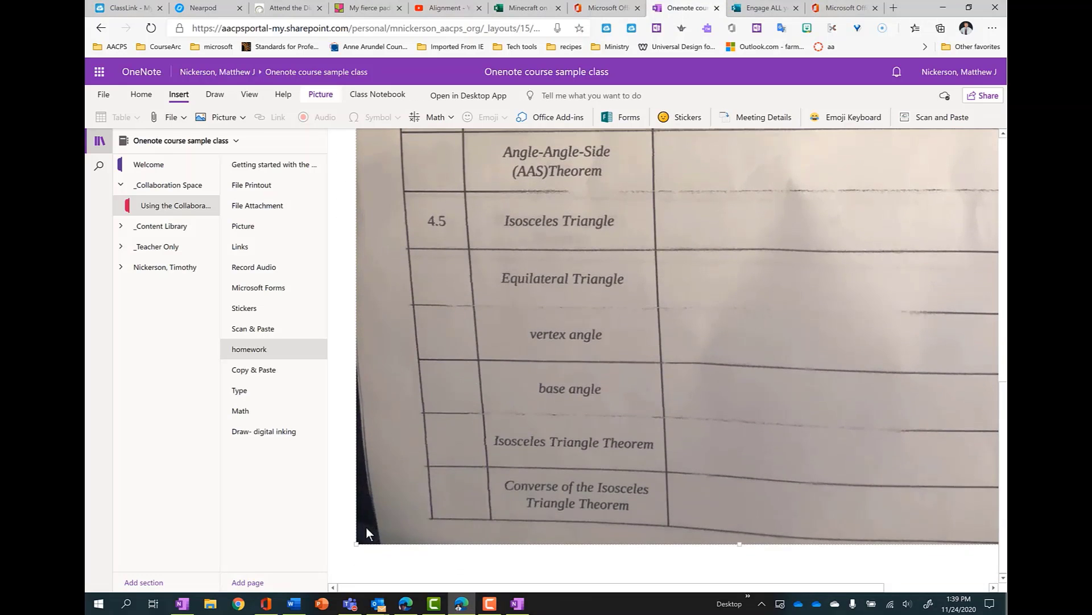
pyautogui.scroll(10, 622, 251)
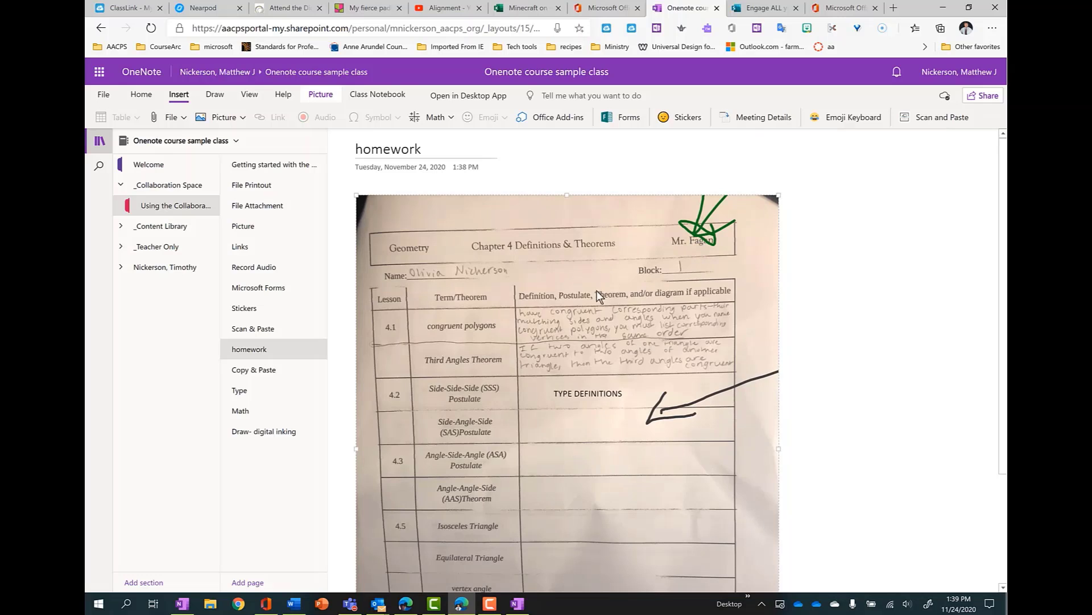
pyautogui.moveTo(356, 196); pyautogui.dragTo(513, 312)
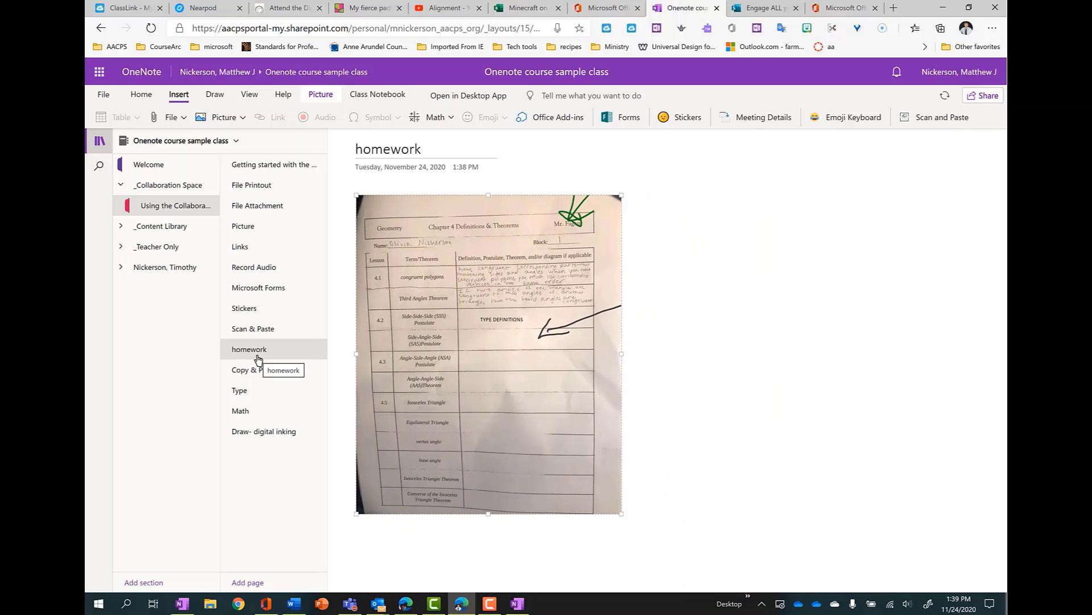
# Step: Open the Scan & Paste page and examine the annotated geometry worksheet with its audio recordings and typed definitions
pyautogui.click(258, 330)
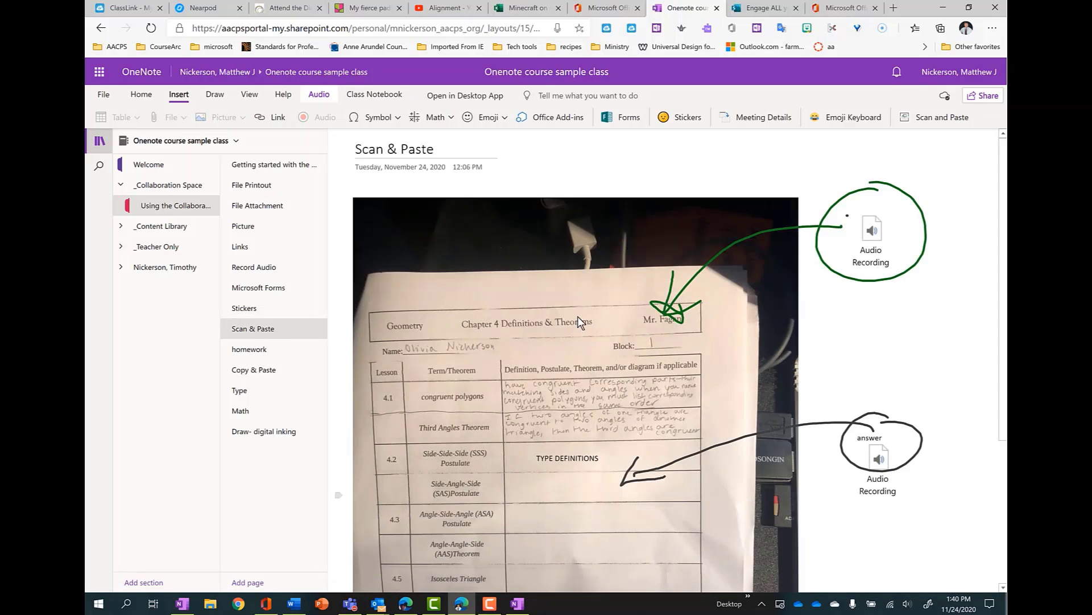
pyautogui.scroll(-3, 848, 310)
pyautogui.scroll(3, 848, 310)
pyautogui.scroll(1, 822, 305)
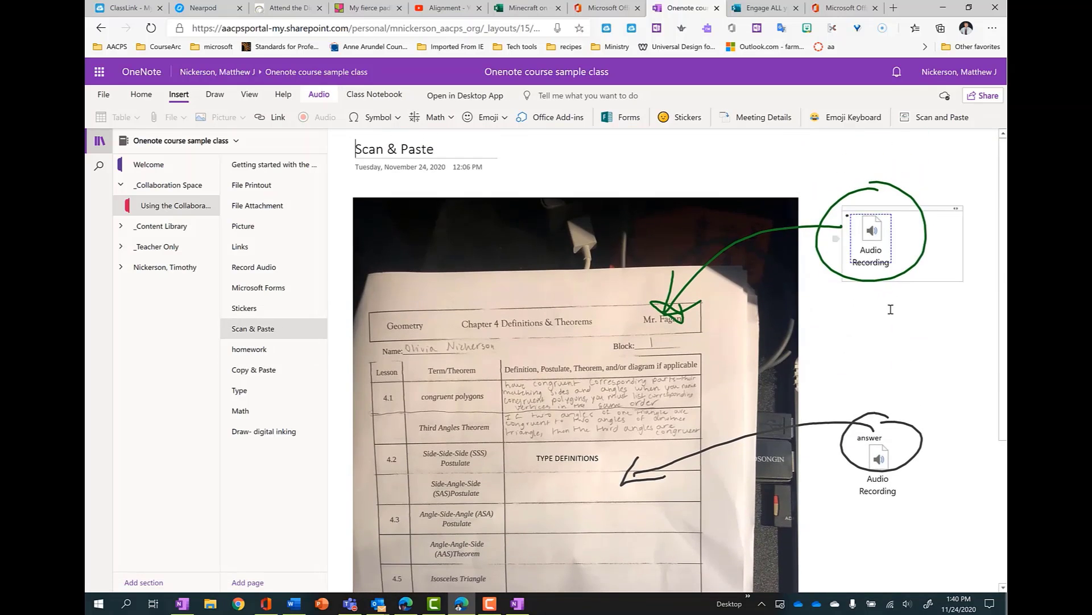
pyautogui.scroll(-4, 822, 305)
pyautogui.click(622, 250)
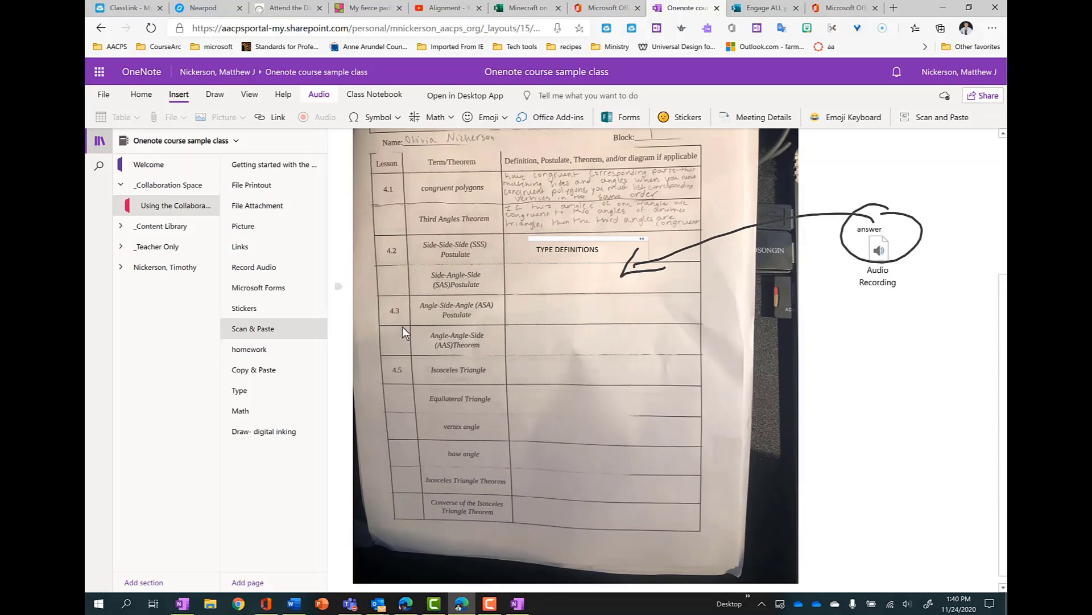
pyautogui.click(860, 446)
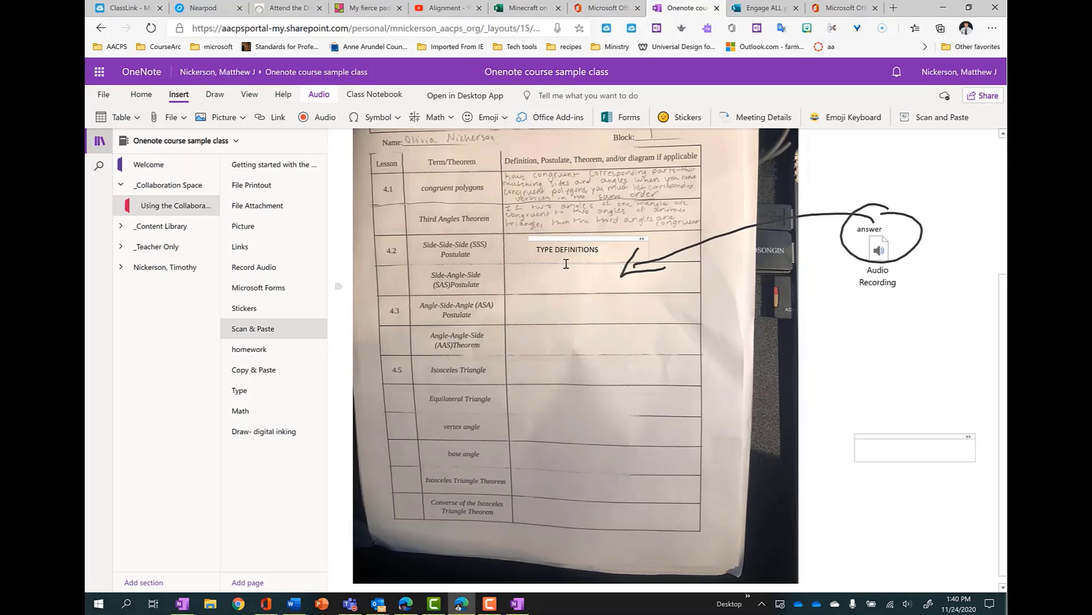
# Step: View the Stickers page, return to Scan & Paste, and look at the options available for that page
pyautogui.click(259, 316)
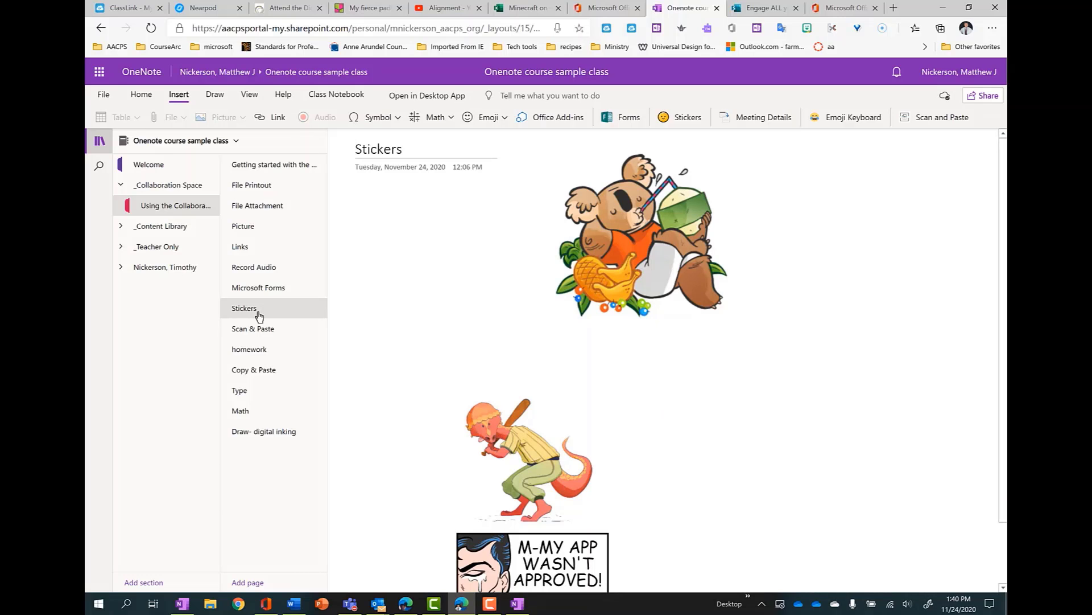
pyautogui.click(245, 337)
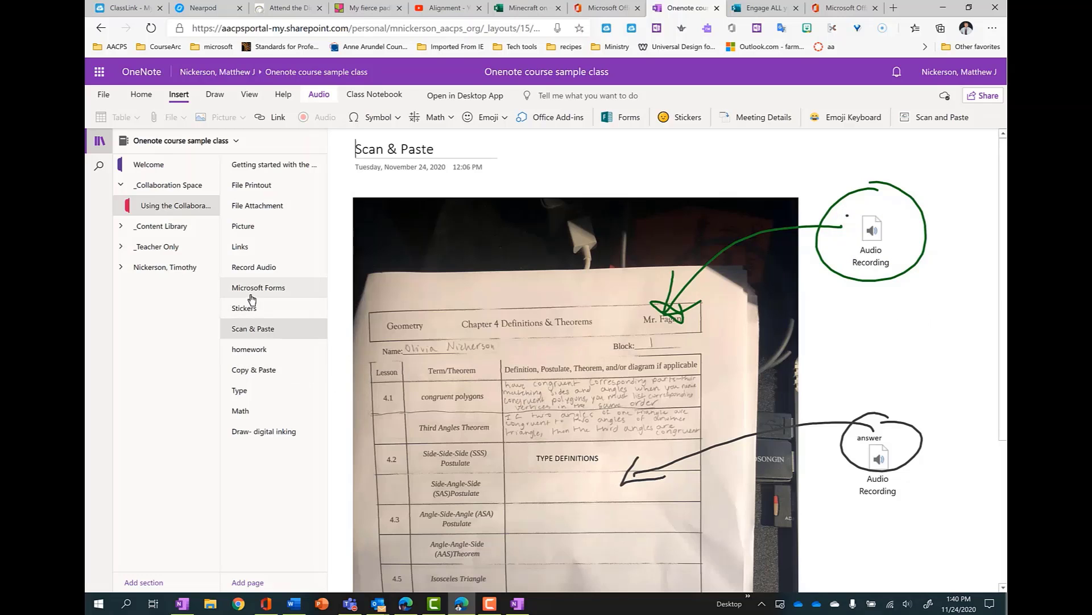
pyautogui.click(255, 313)
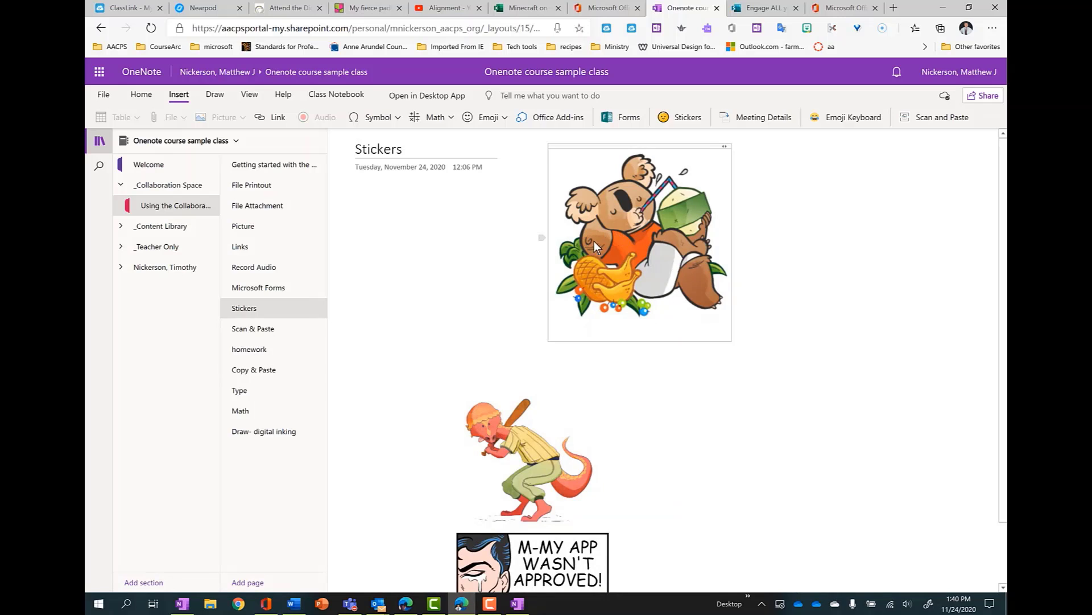
pyautogui.click(250, 329)
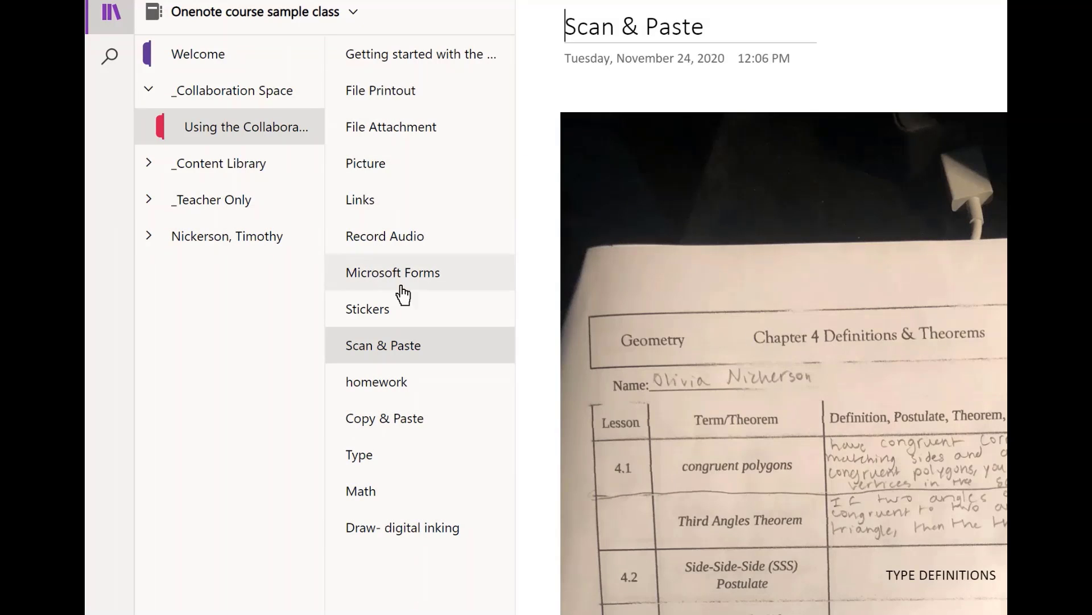
pyautogui.rightClick(398, 357)
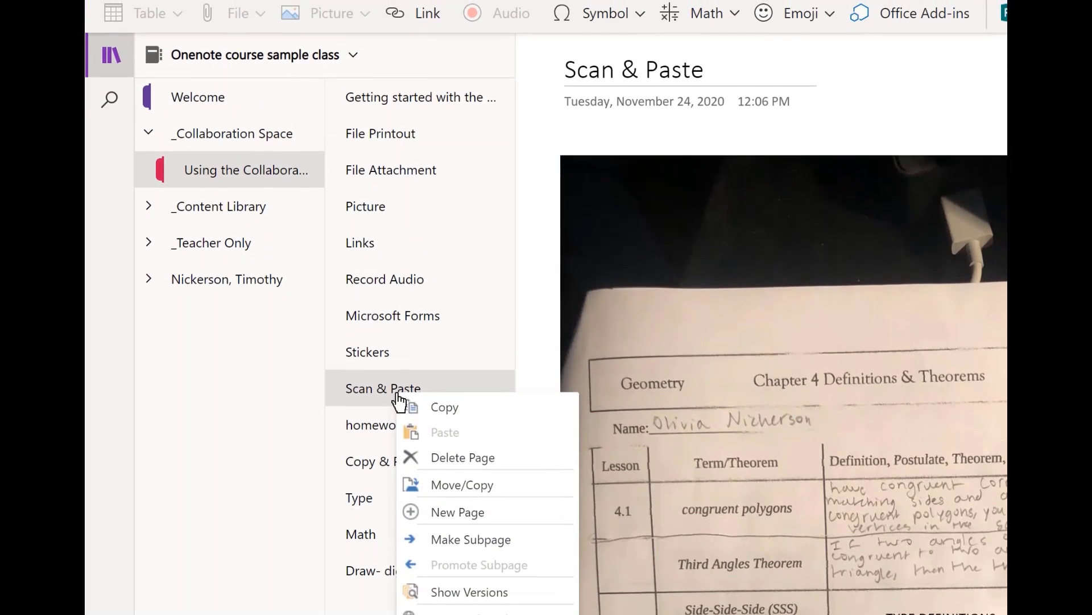
pyautogui.click(764, 474)
# Step: Distribute the Scan & Paste page to the Homework section of all students
pyautogui.click(687, 33)
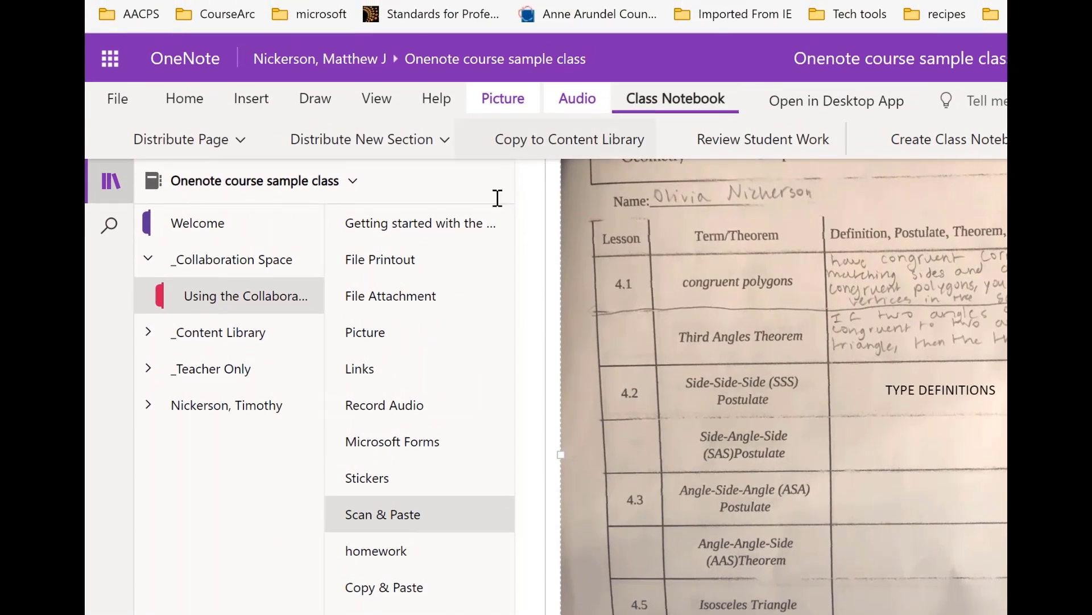
pyautogui.click(238, 142)
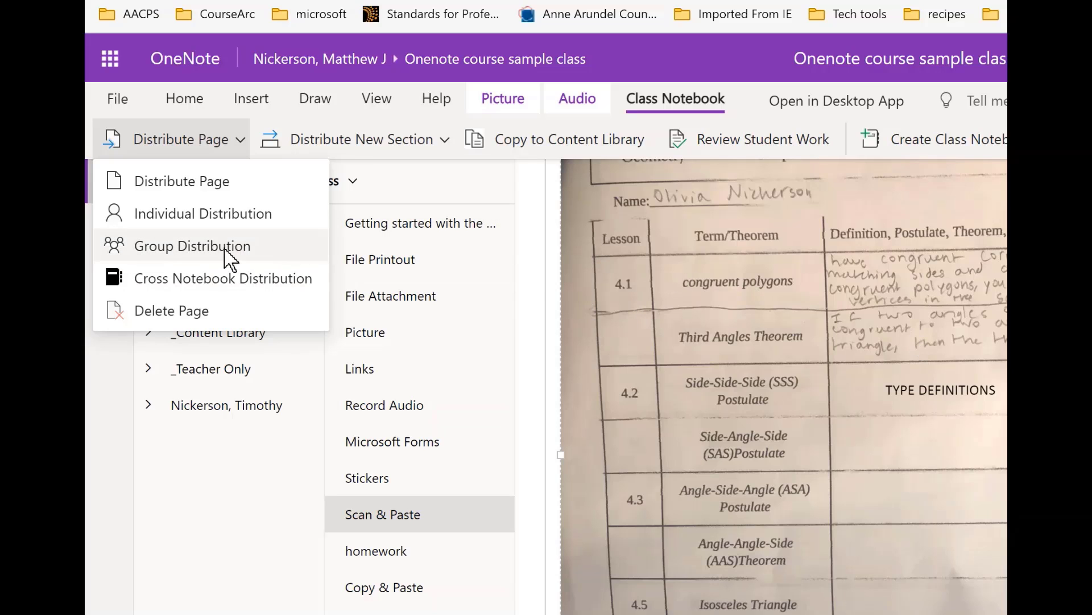
pyautogui.click(153, 186)
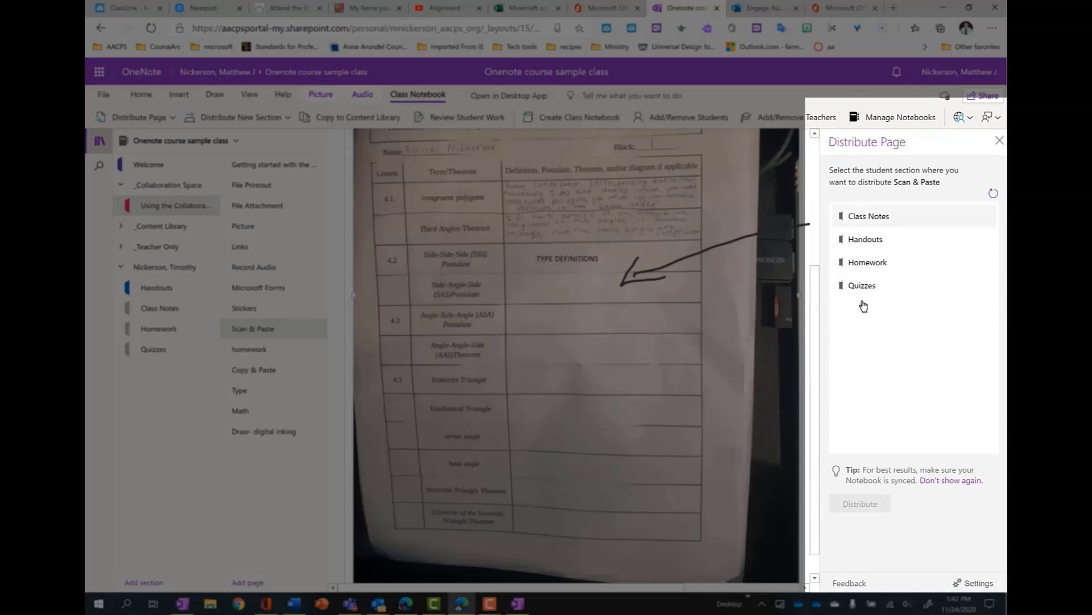
pyautogui.click(853, 262)
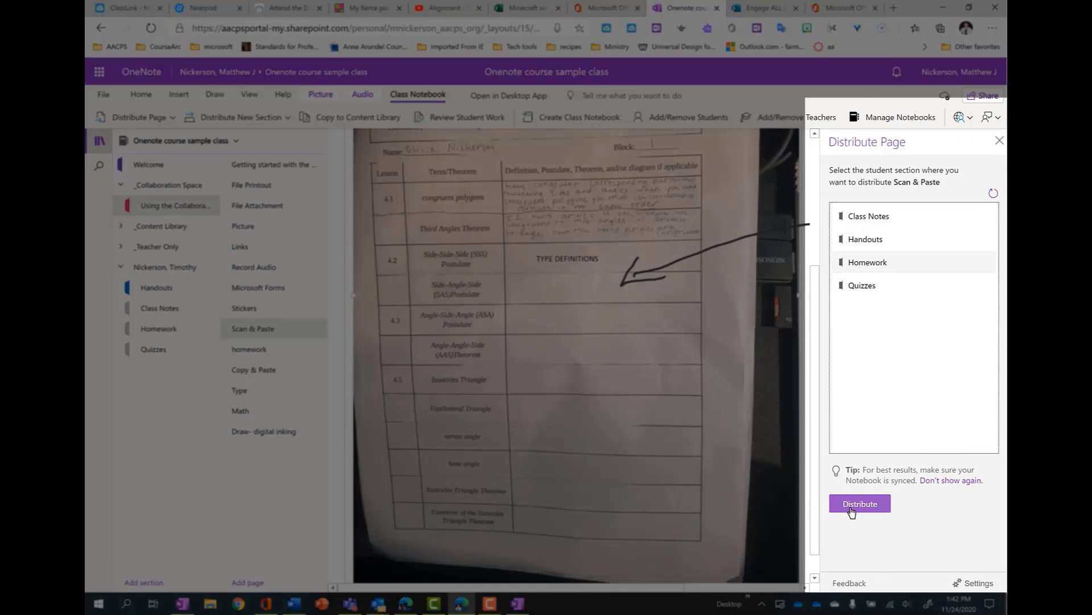
pyautogui.click(860, 504)
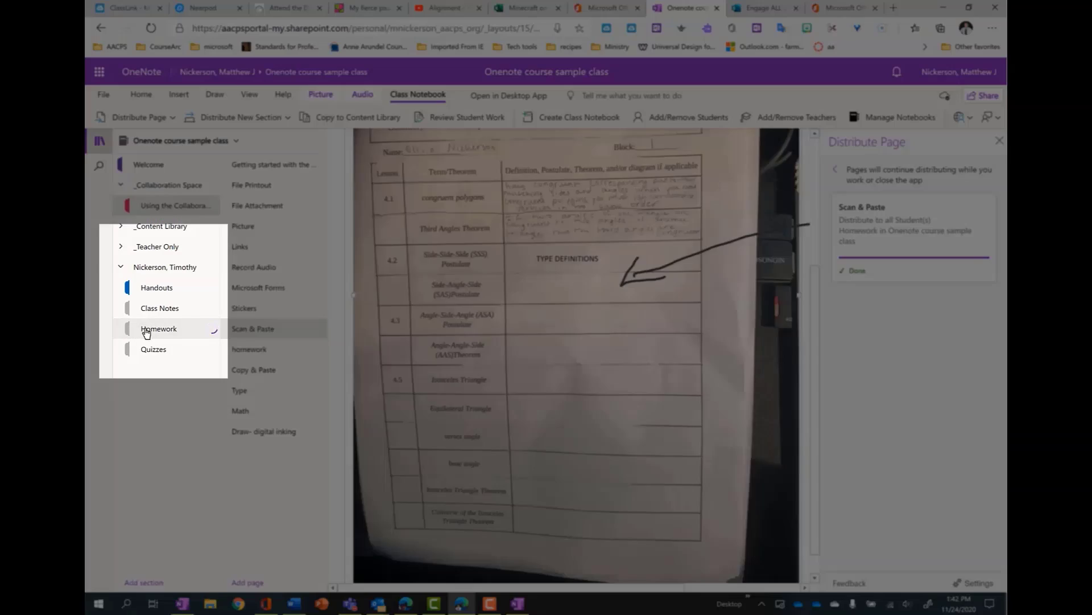
# Step: Check the distributed Scan & Paste page in the student's Homework section, comparing it with the section's untitled page
pyautogui.click(146, 330)
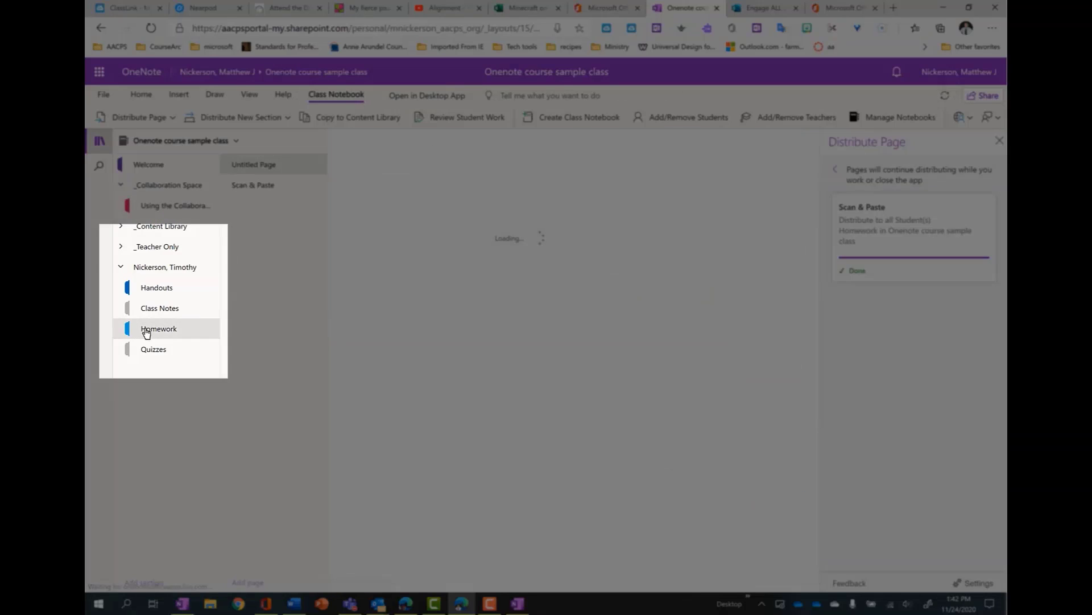
pyautogui.click(253, 188)
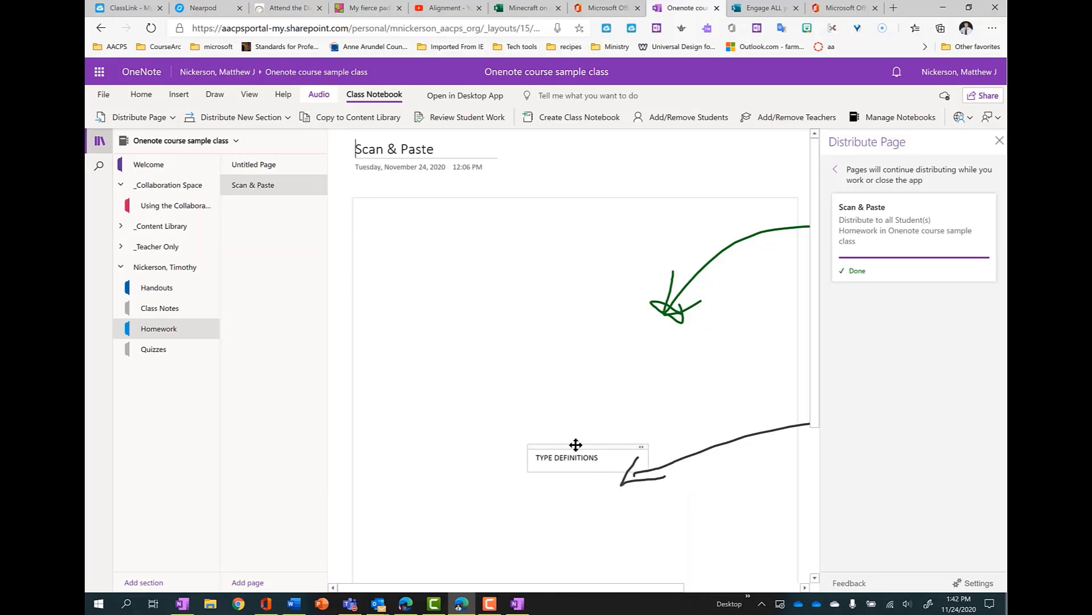
pyautogui.click(267, 169)
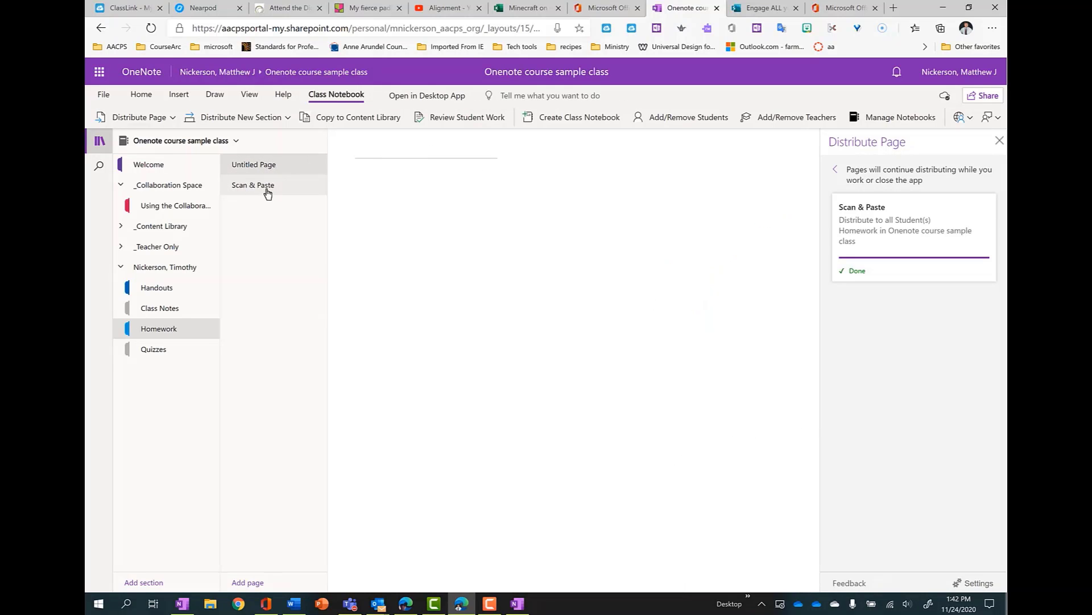
pyautogui.click(268, 191)
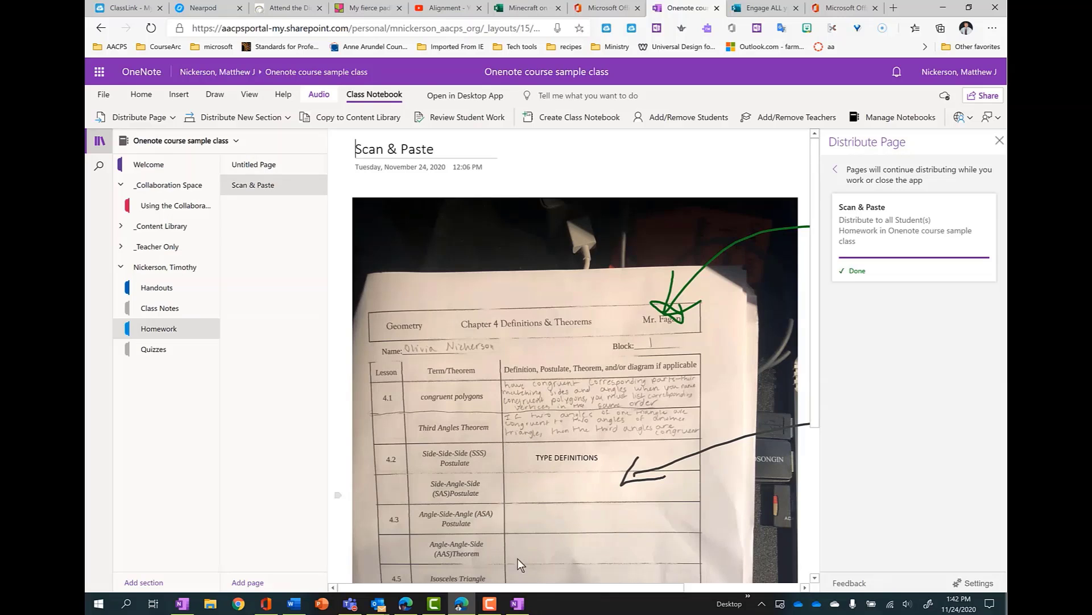
pyautogui.click(238, 165)
pyautogui.click(238, 188)
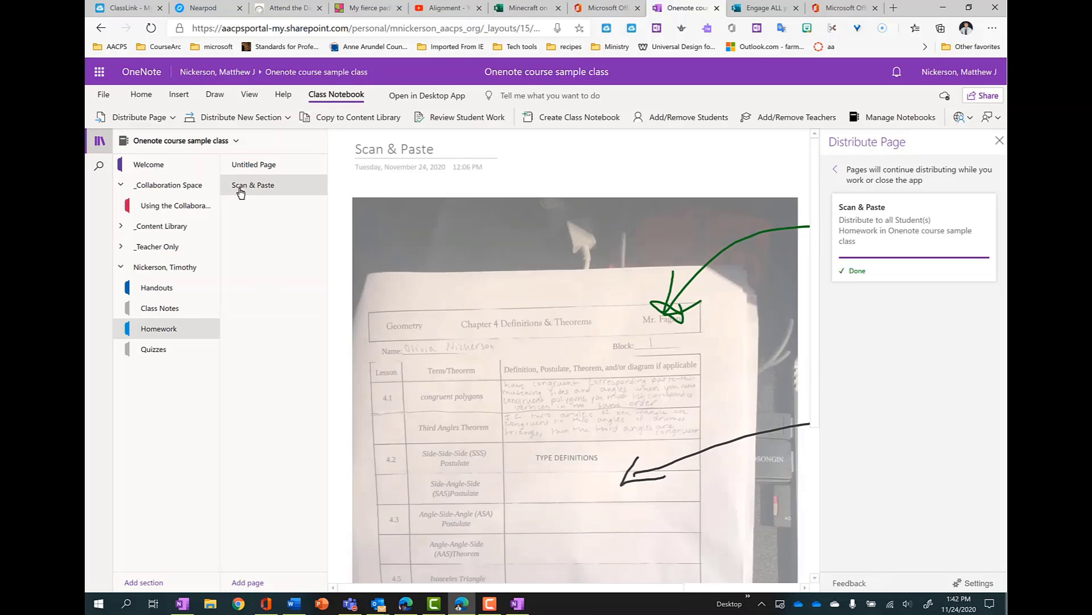
pyautogui.scroll(-3, 547, 410)
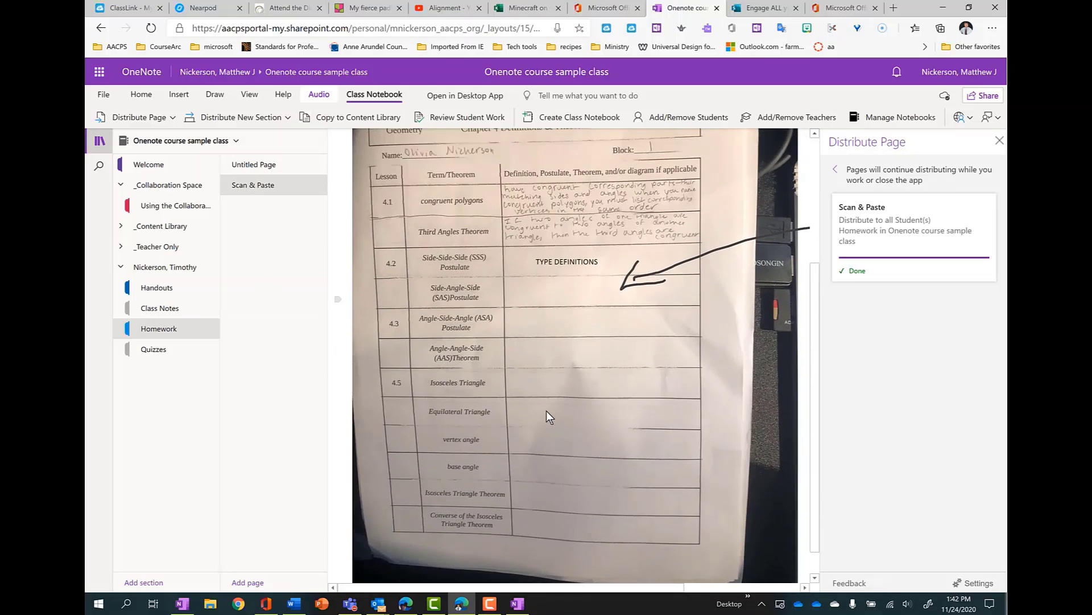
pyautogui.scroll(3, 546, 410)
pyautogui.scroll(-4, 547, 411)
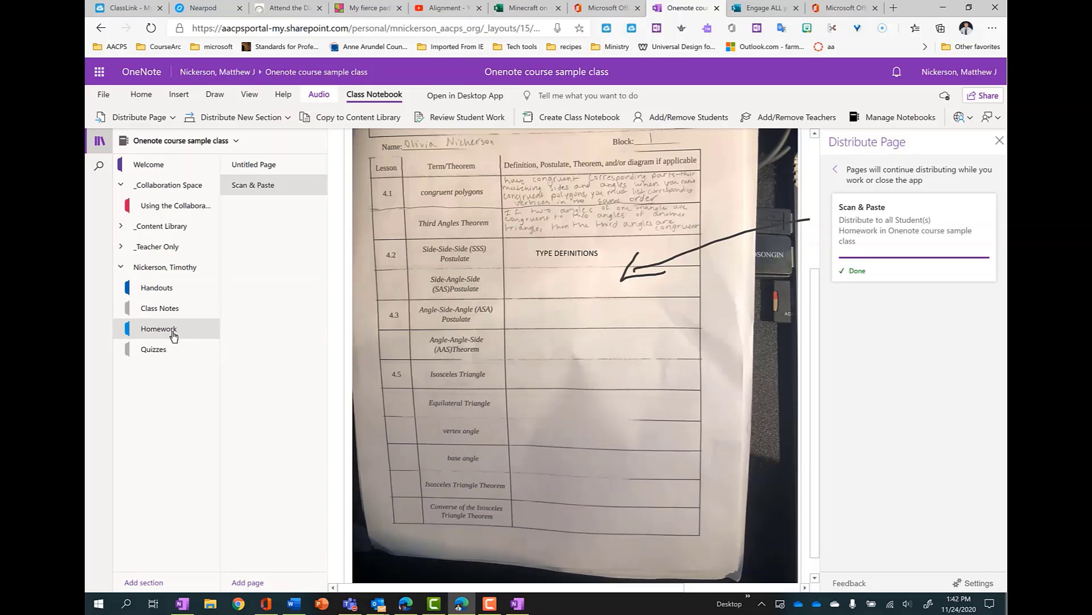
pyautogui.click(588, 335)
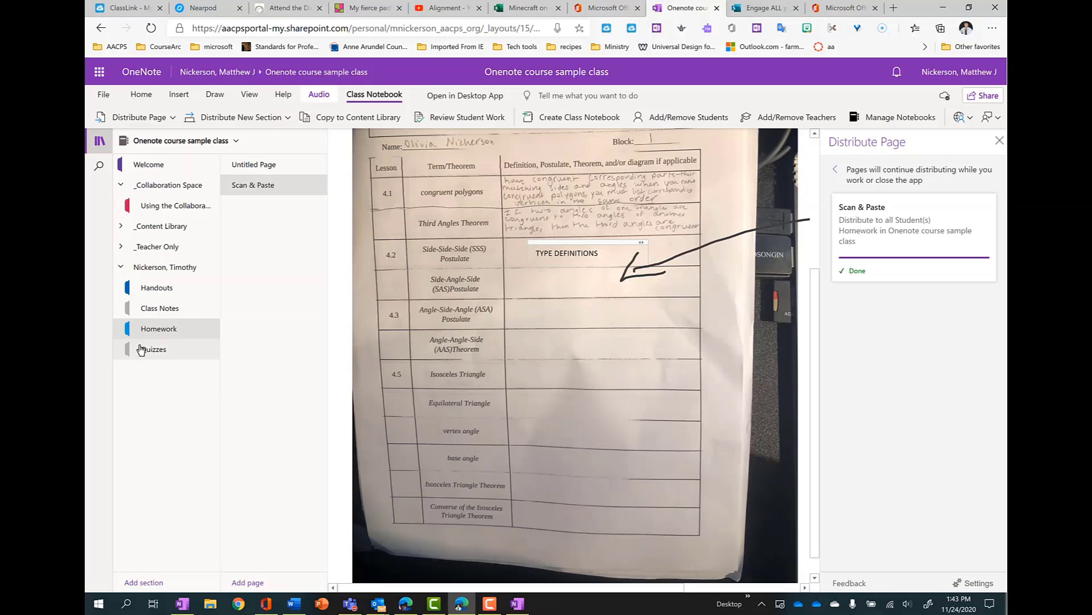
pyautogui.click(121, 271)
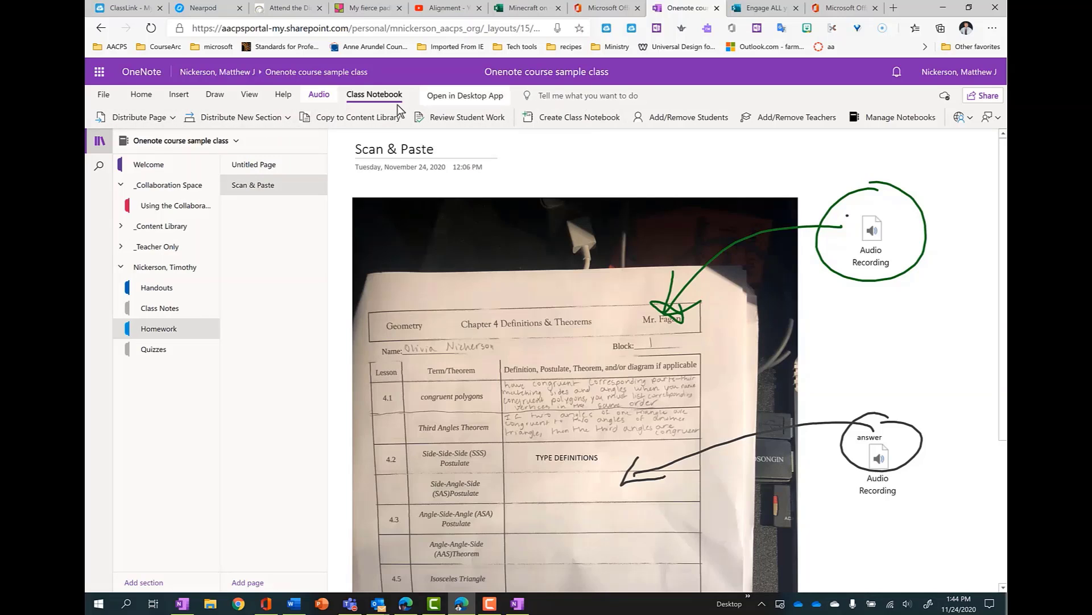
# Step: Open the student work review for the Homework section's Scan & Paste page and view the page locking options without applying any
pyautogui.click(471, 114)
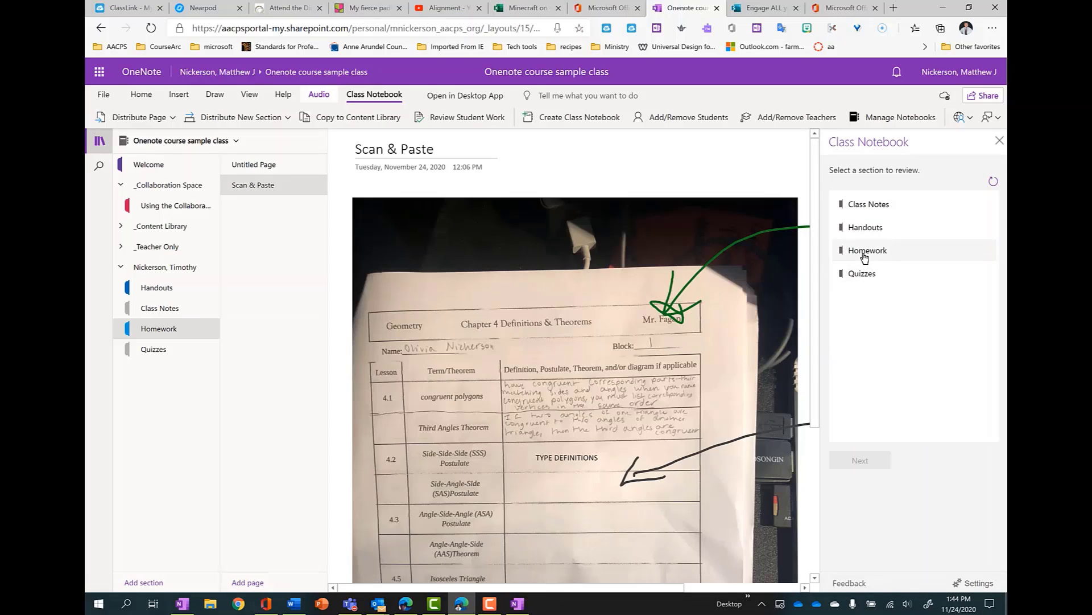
pyautogui.click(865, 256)
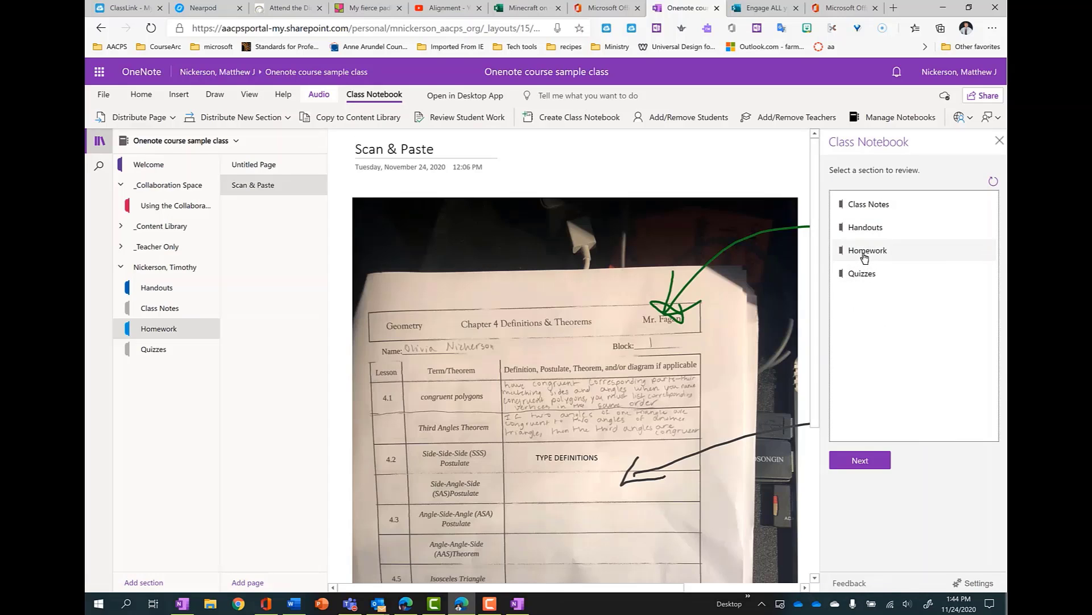
pyautogui.click(863, 459)
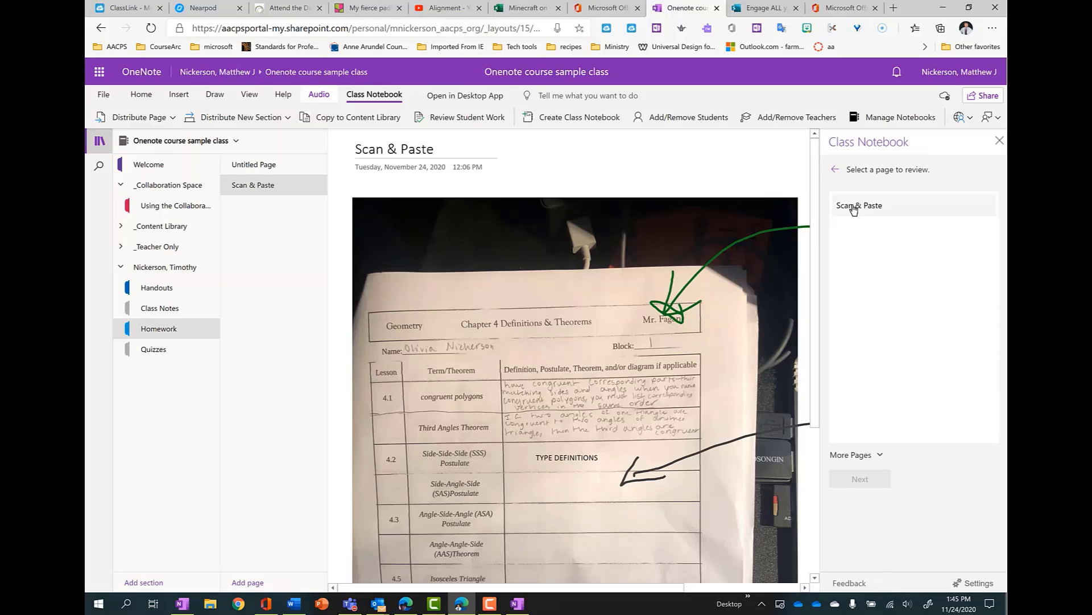
pyautogui.click(854, 208)
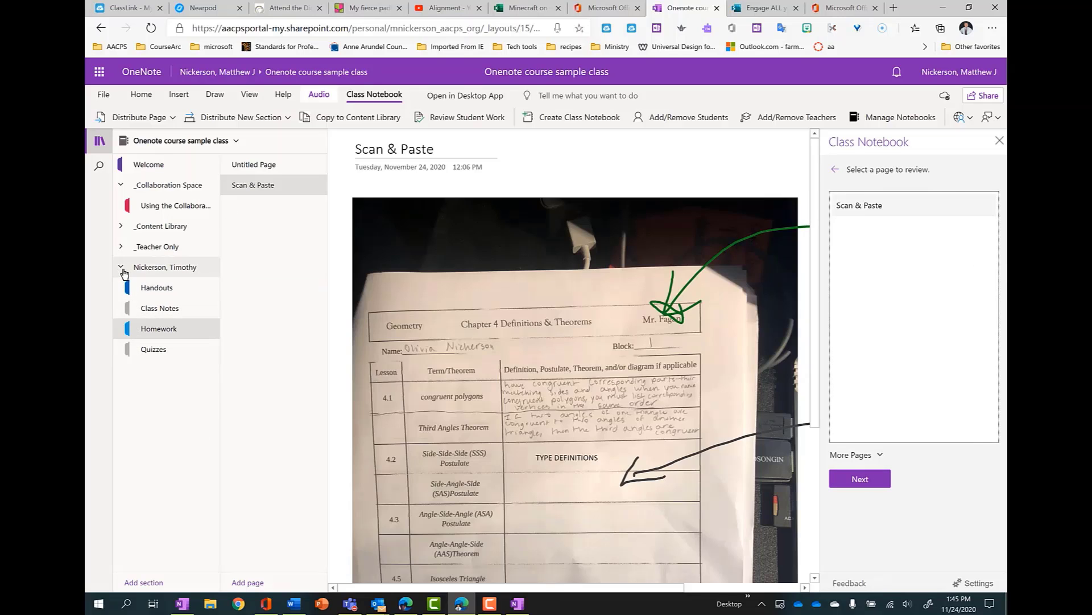
pyautogui.click(196, 267)
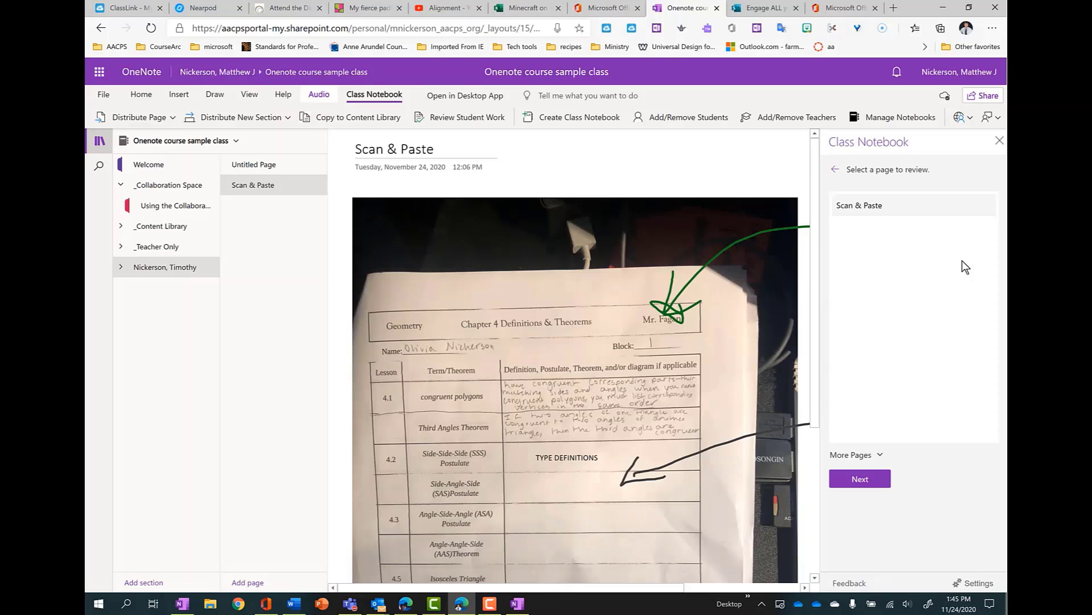
pyautogui.click(859, 479)
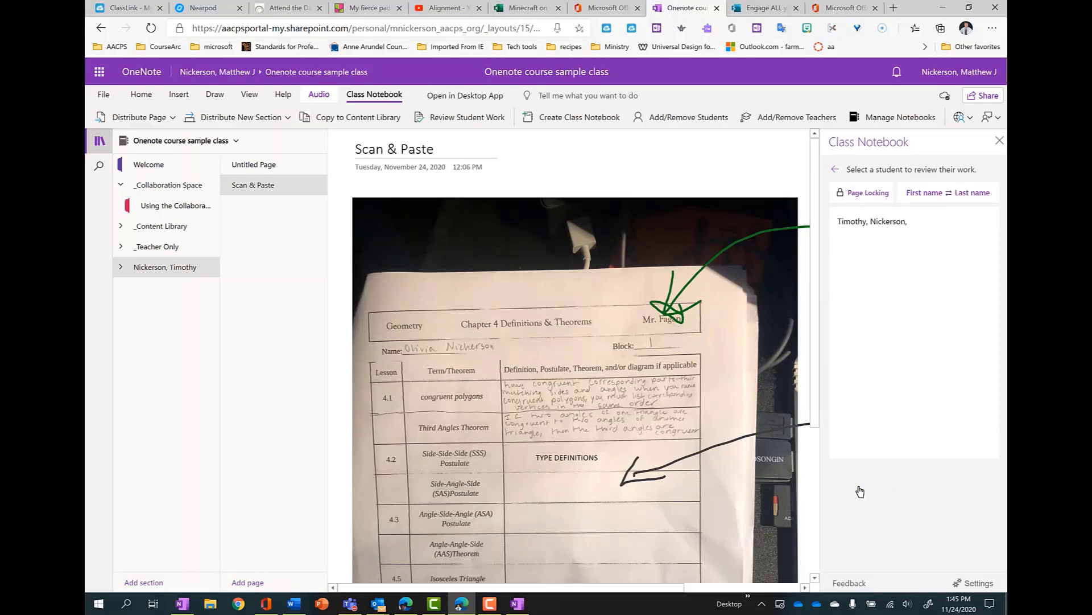
pyautogui.click(868, 193)
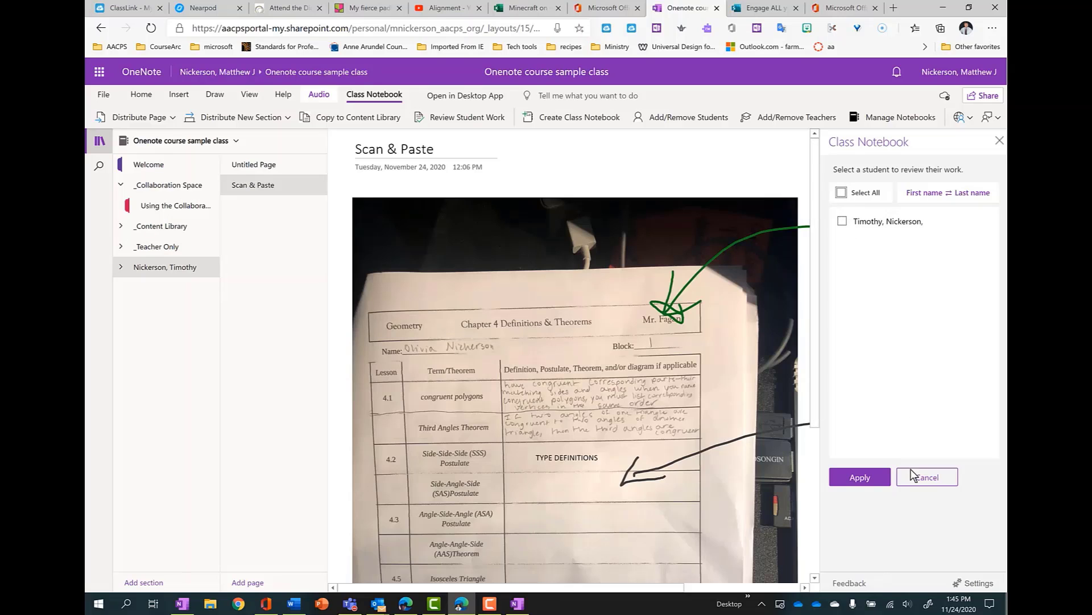
pyautogui.click(915, 484)
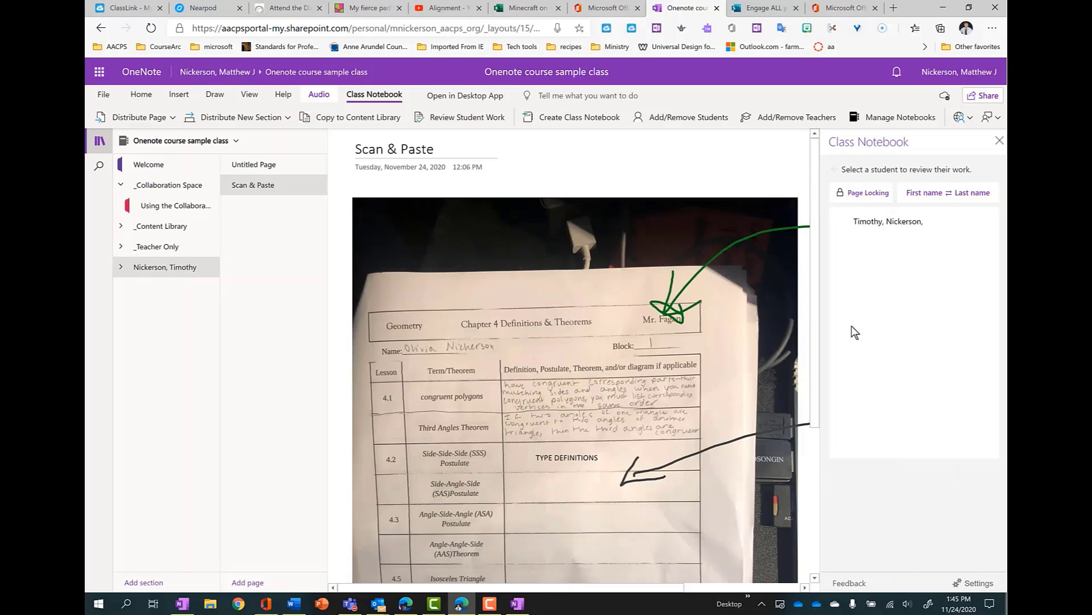
# Step: Toggle the student review list's name order between first name and last name several times, ending on the original order
pyautogui.click(937, 195)
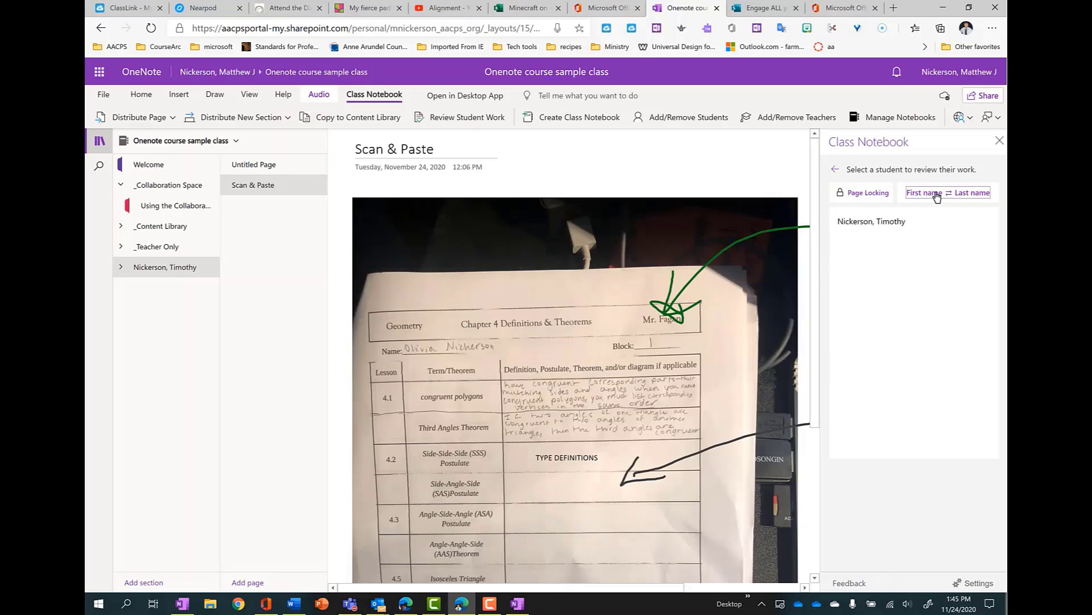
pyautogui.click(982, 195)
pyautogui.click(920, 193)
pyautogui.click(972, 193)
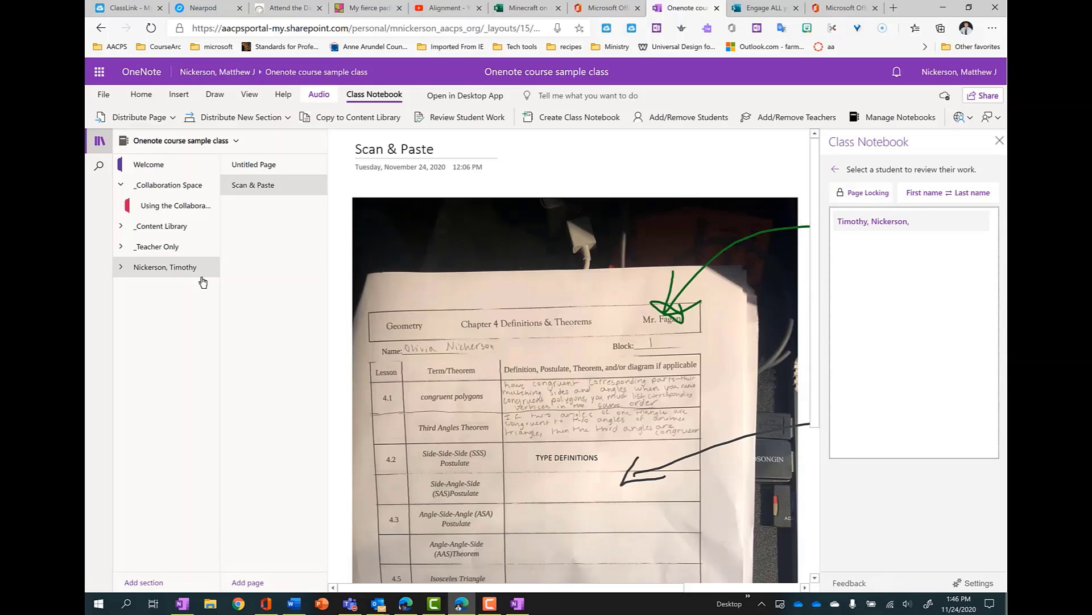
# Step: Open the Using the Collaboration Space section, look at the My fierce padlet board in Padlet, and return to OneNote
pyautogui.click(158, 195)
pyautogui.click(121, 184)
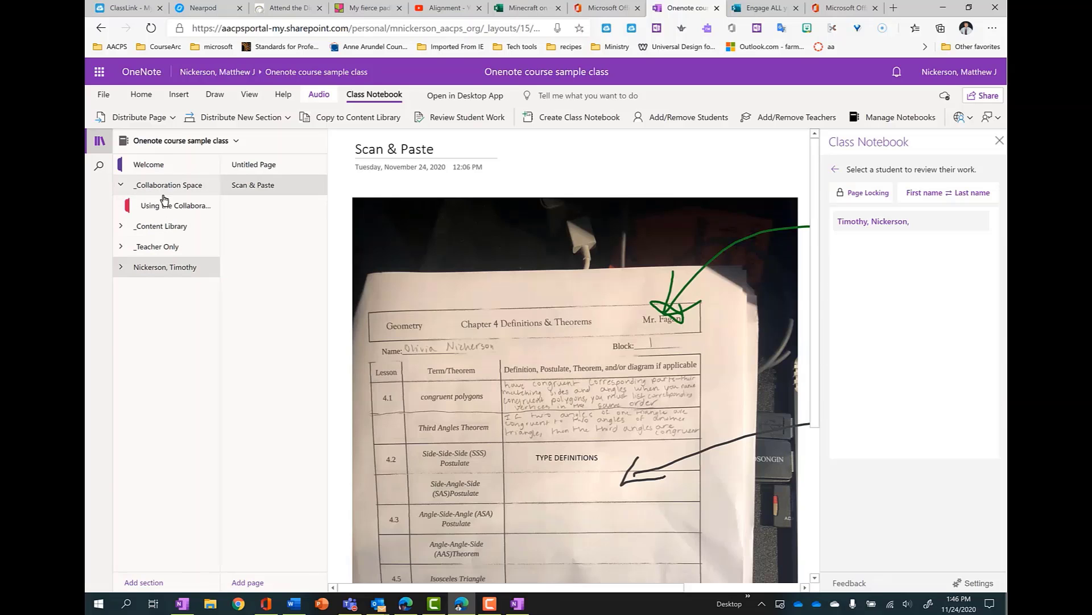
pyautogui.click(163, 202)
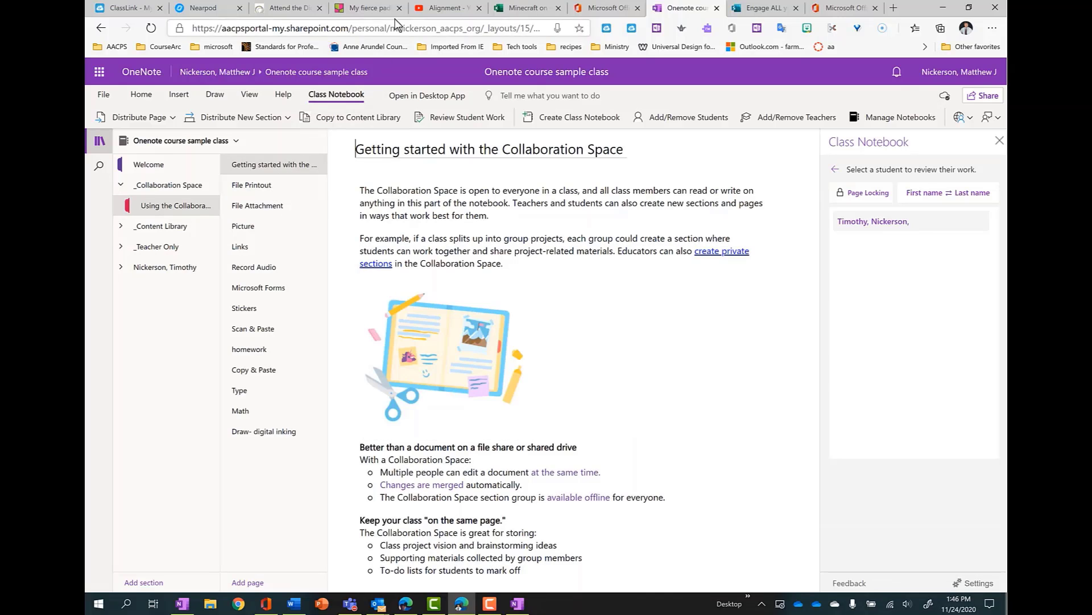
pyautogui.click(383, 9)
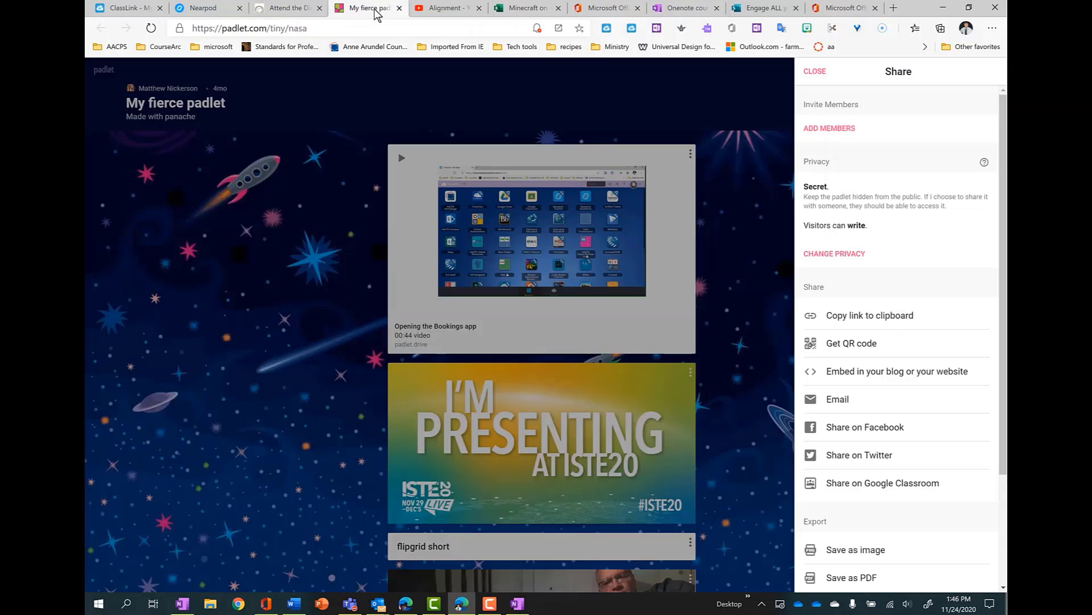
pyautogui.click(685, 8)
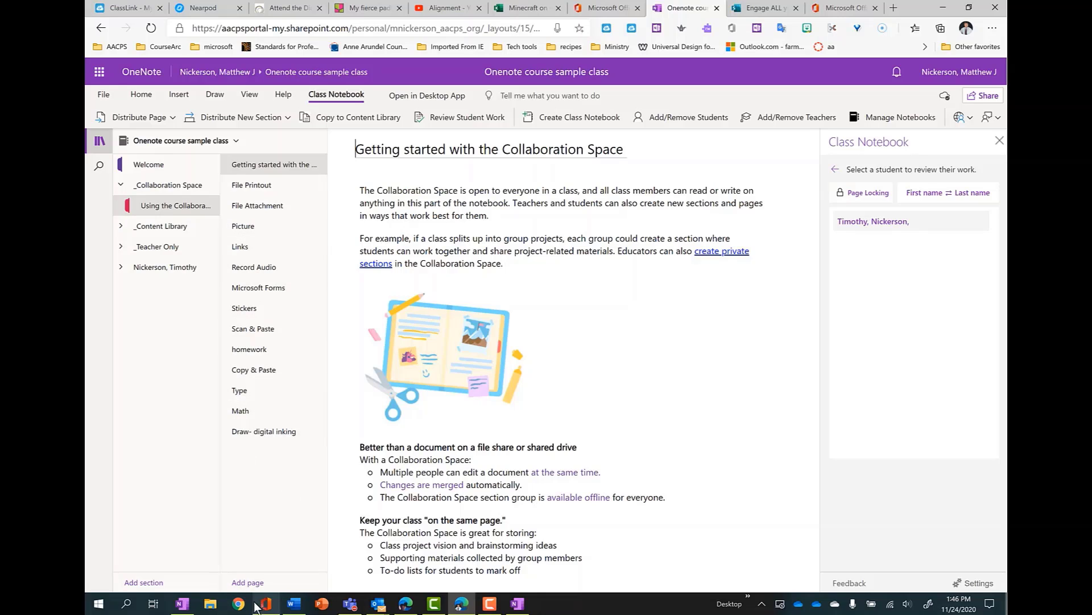
# Step: Add a new page to the Using the Collaboration Space section and title it "My fierce onenote"
pyautogui.click(247, 583)
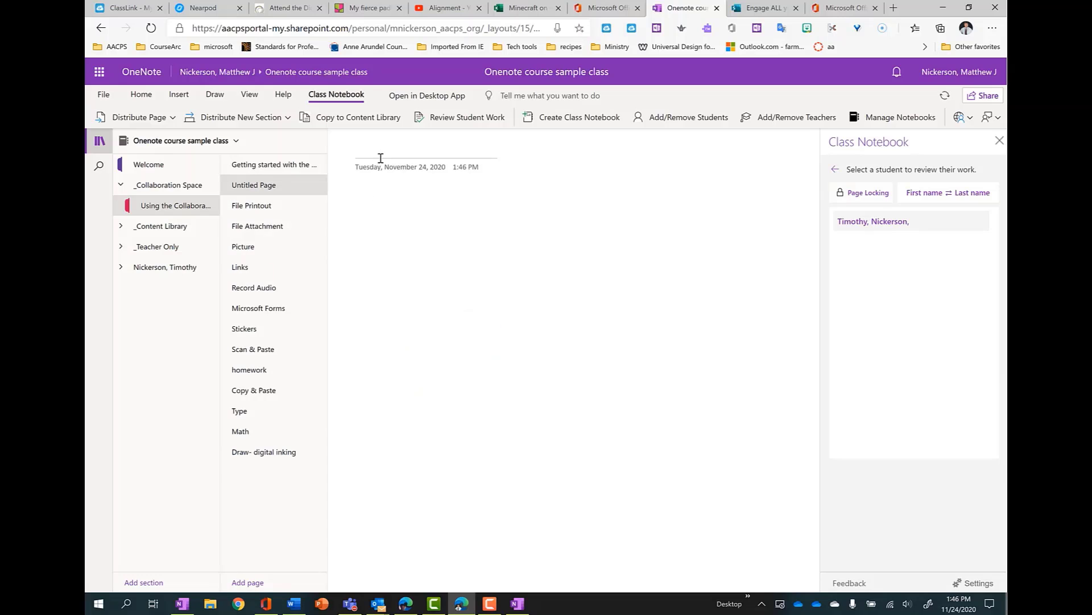
pyautogui.click(373, 9)
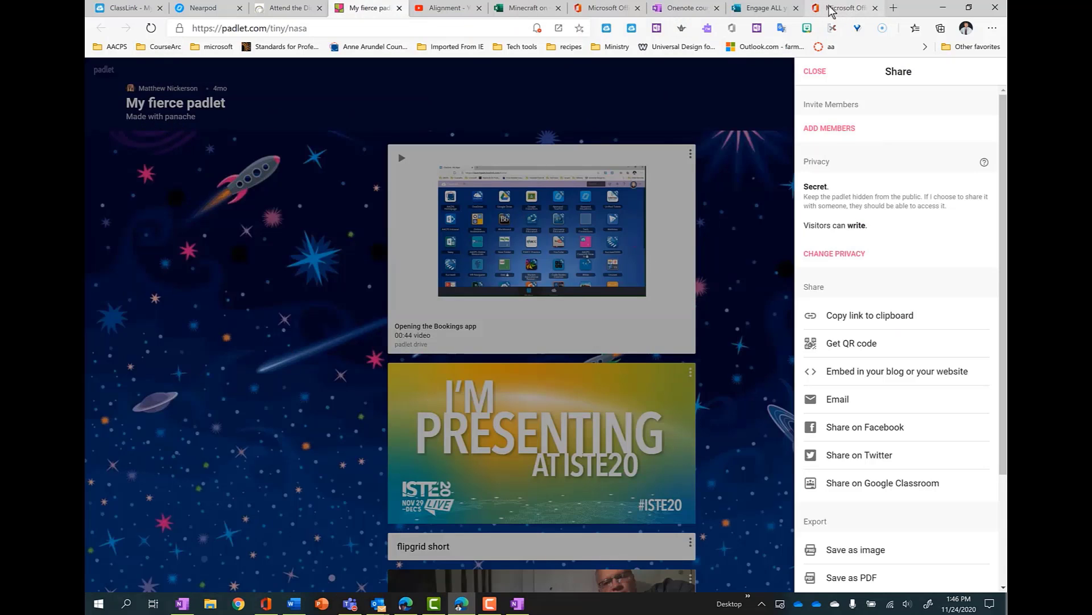
pyautogui.click(685, 8)
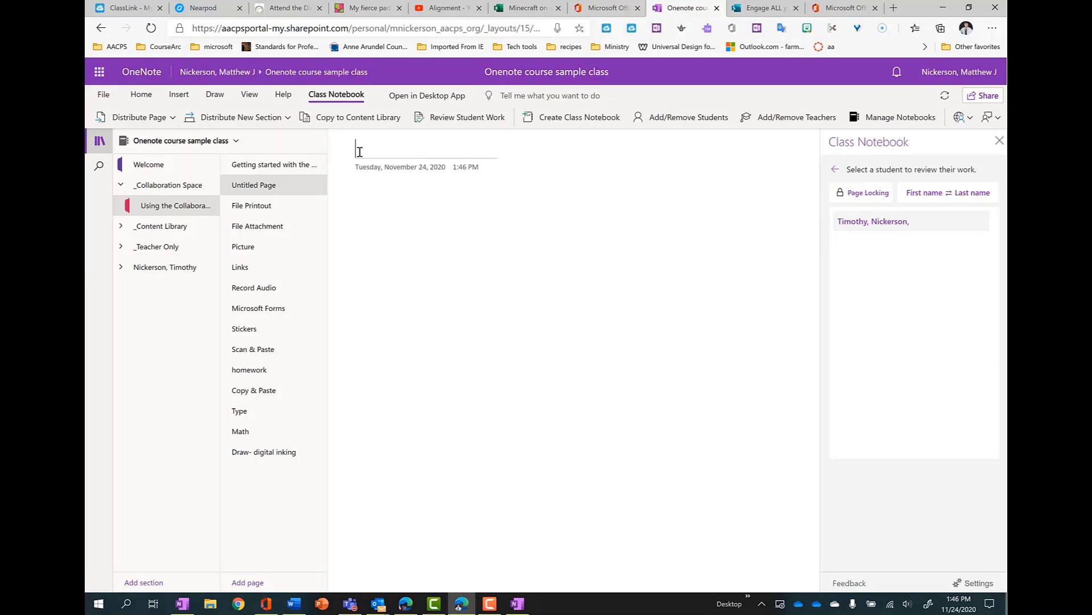
pyautogui.write('My fierce onenote')
pyautogui.press('Return')
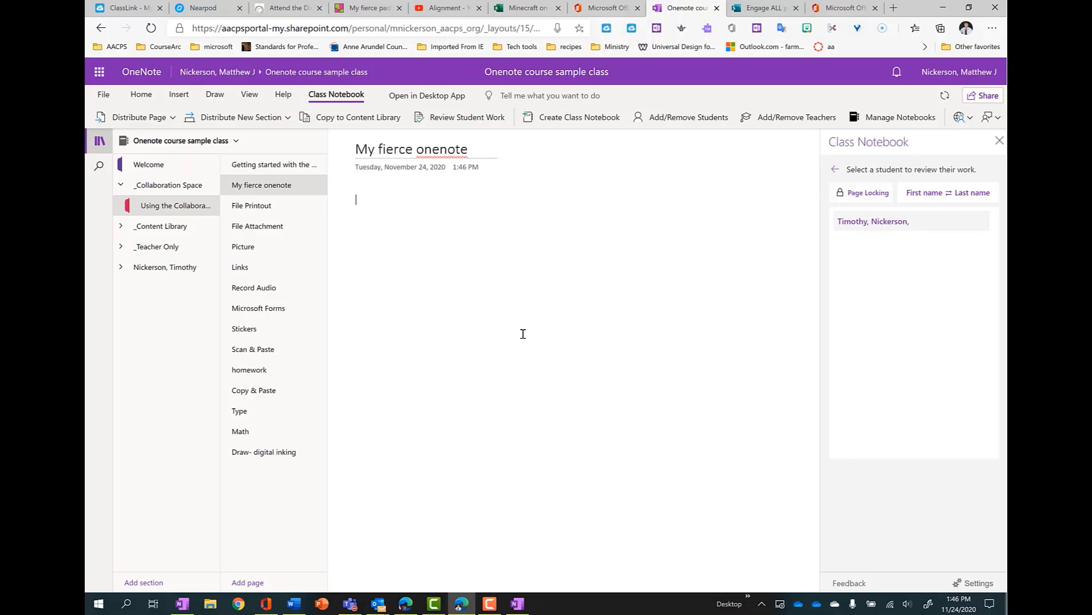
# Step: Switch to the Padlet board, close its Share options to view the posts, and return to the OneNote page
pyautogui.click(364, 8)
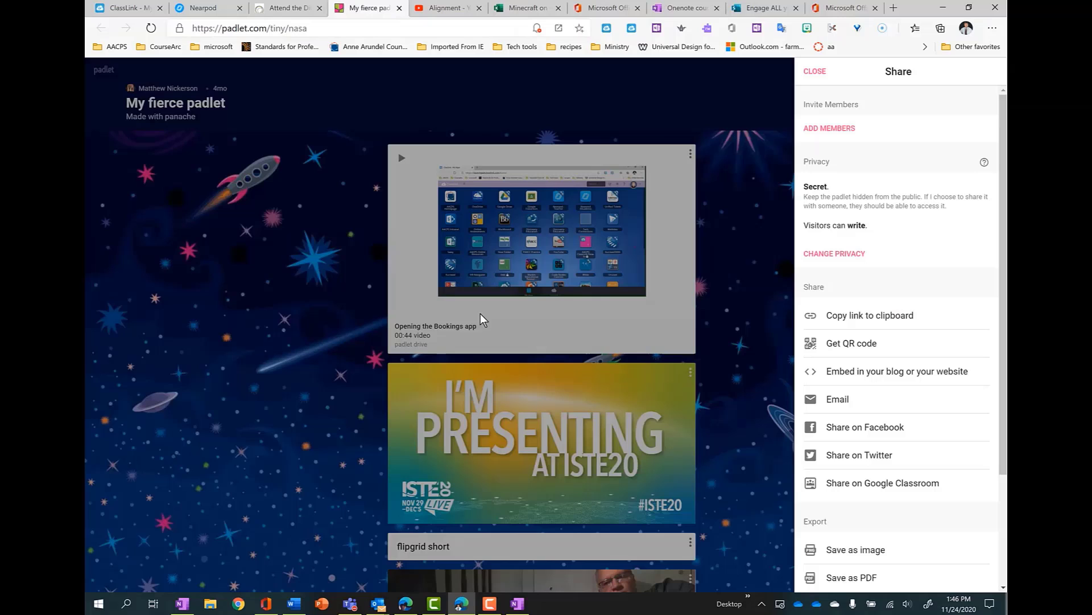
pyautogui.click(816, 72)
pyautogui.click(687, 8)
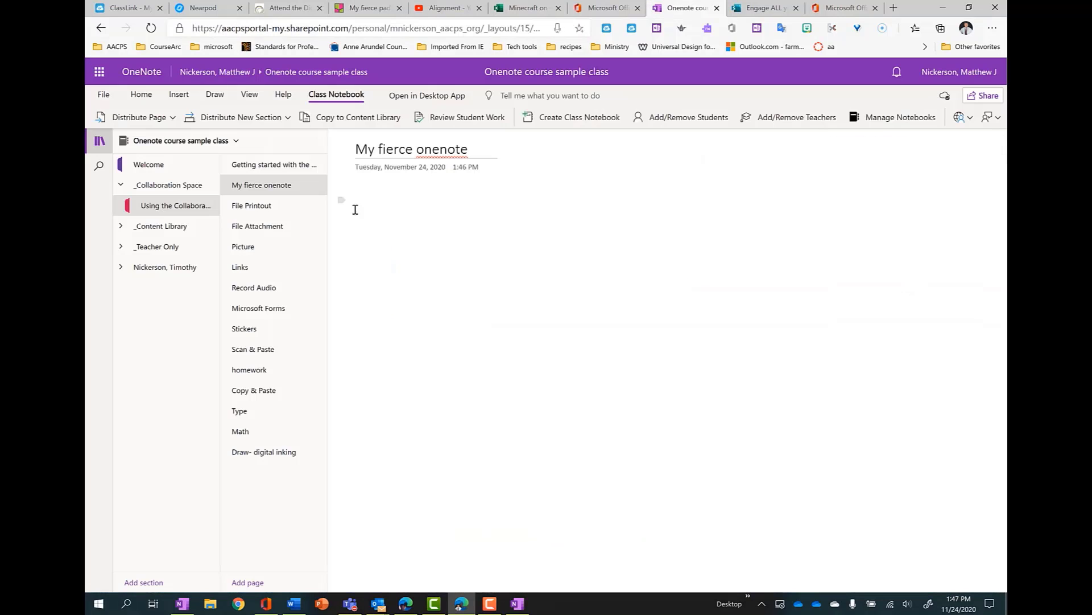
# Step: View the sections inside the Content Library and Teacher Only groups, and look at the page distribution options without applying any
pyautogui.click(123, 185)
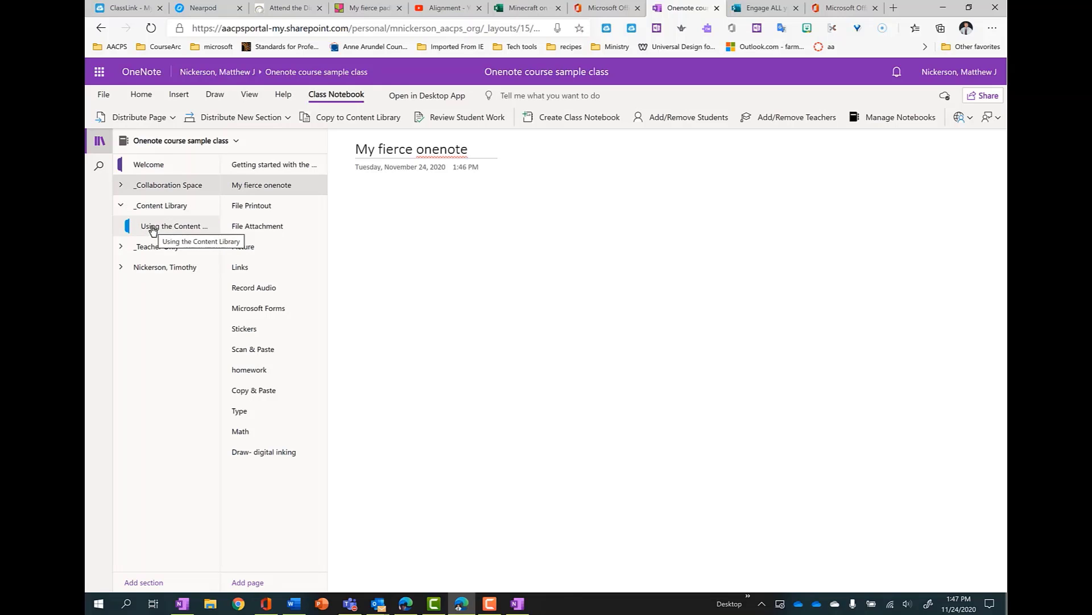
pyautogui.click(121, 208)
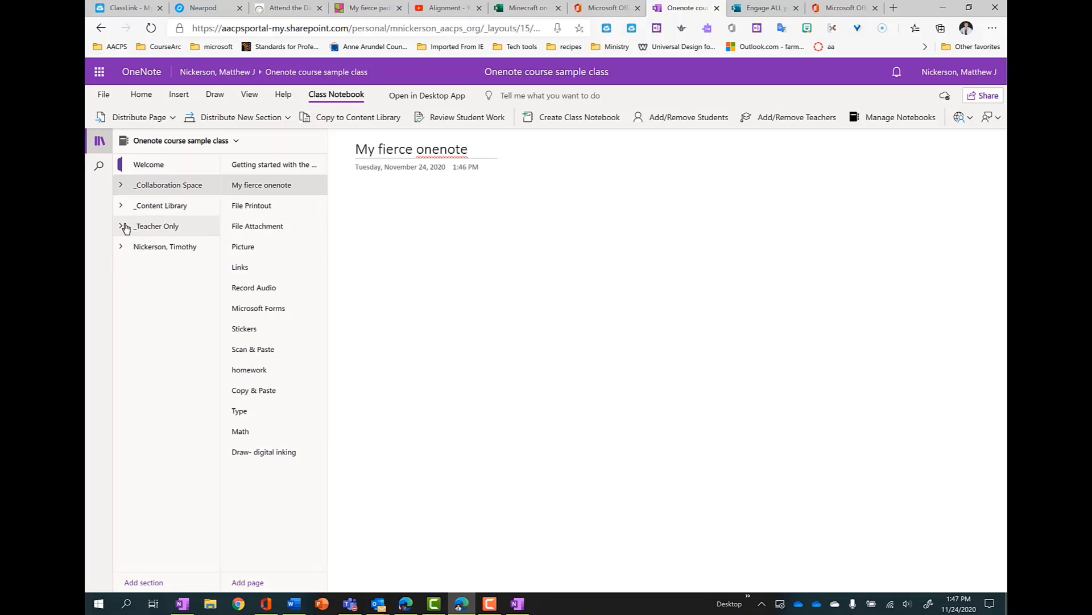
pyautogui.click(123, 227)
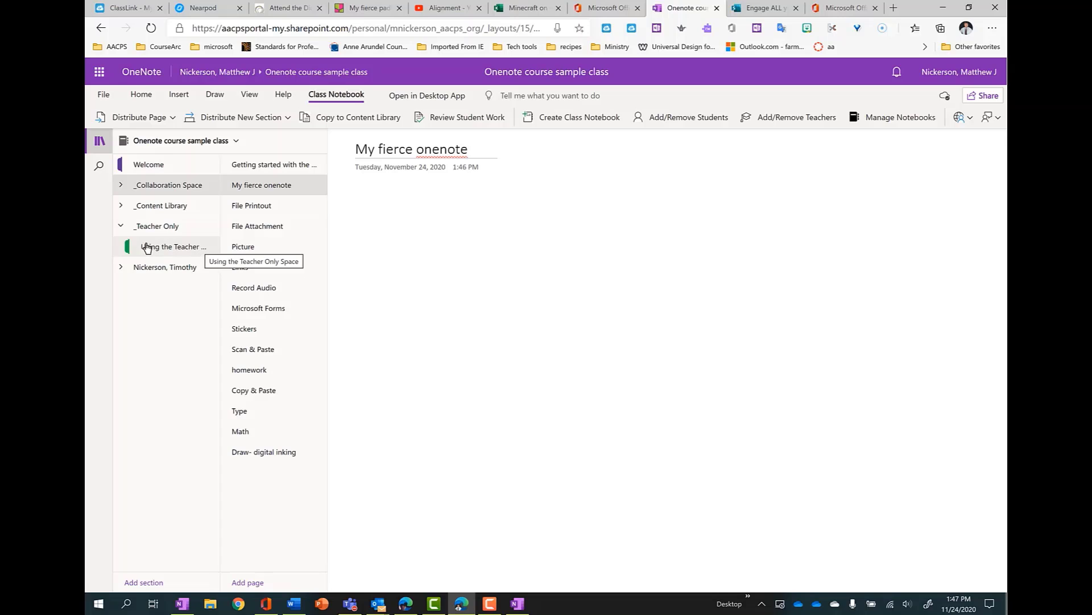
pyautogui.click(122, 226)
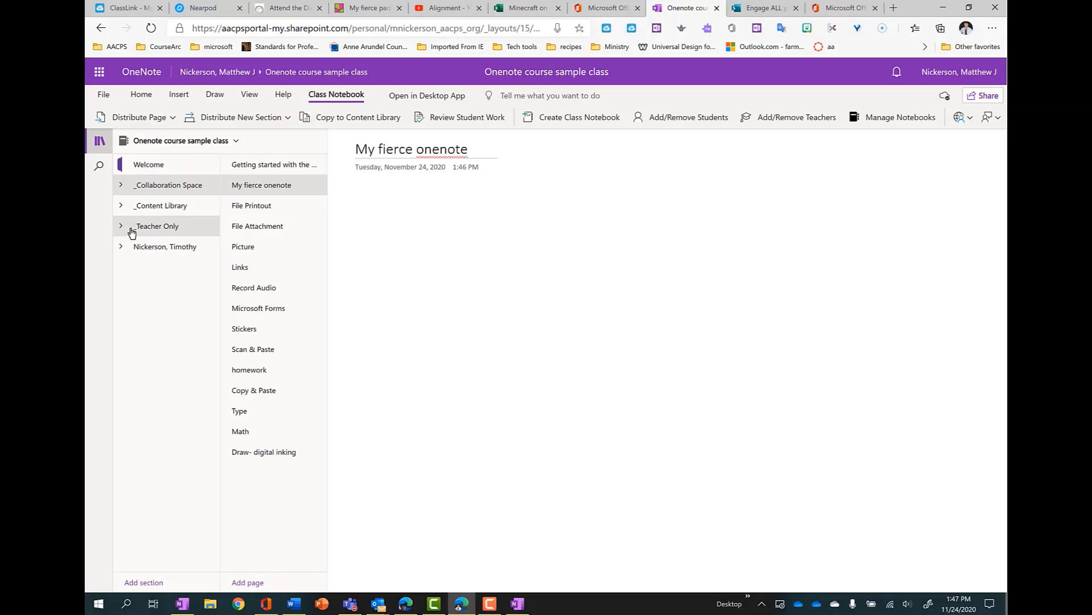
pyautogui.click(132, 231)
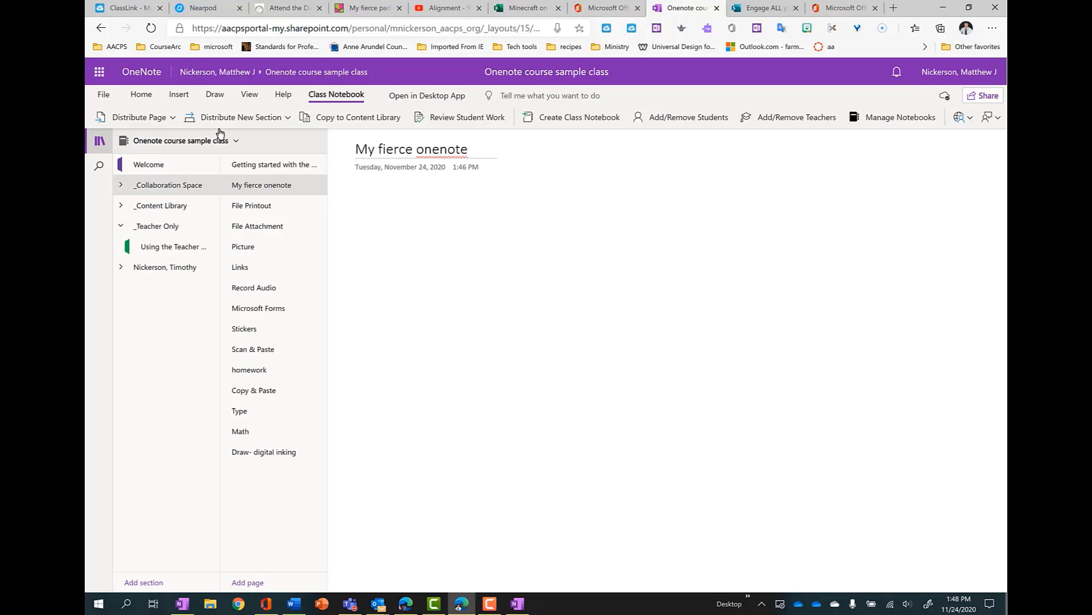
pyautogui.click(165, 119)
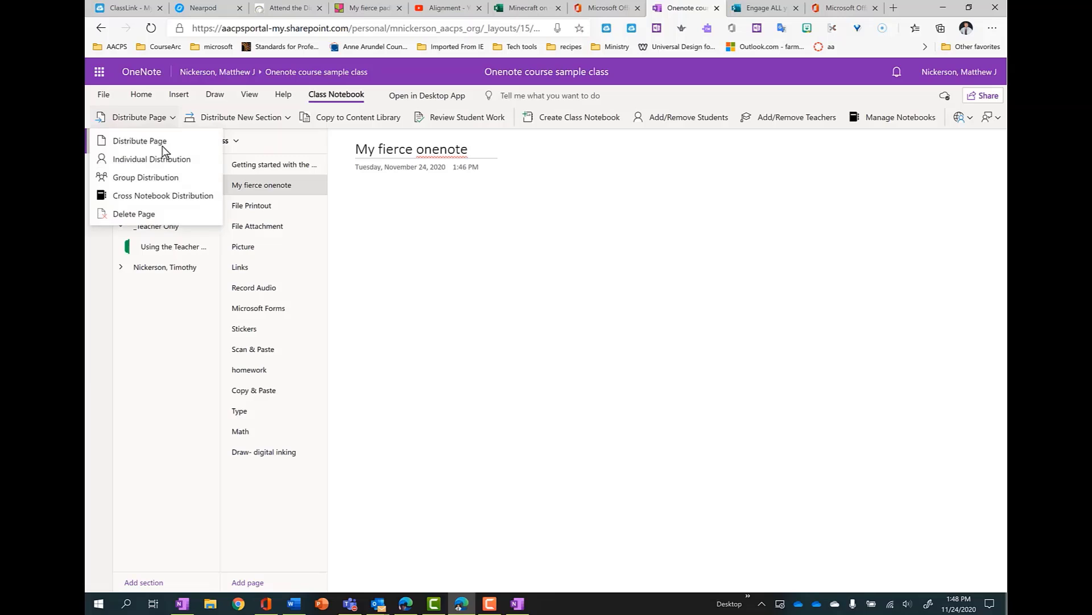
pyautogui.click(410, 463)
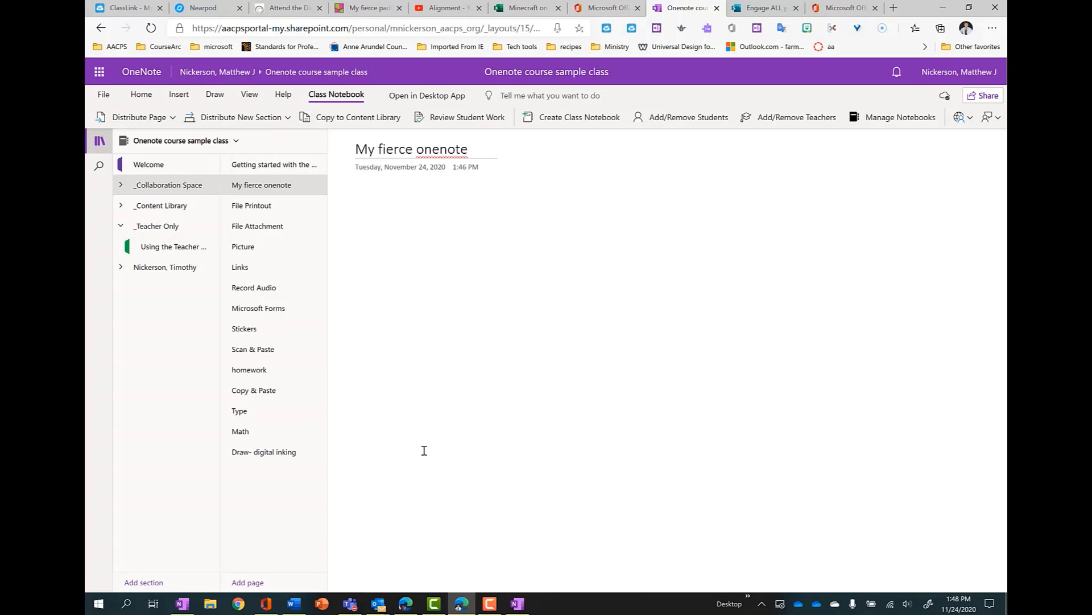